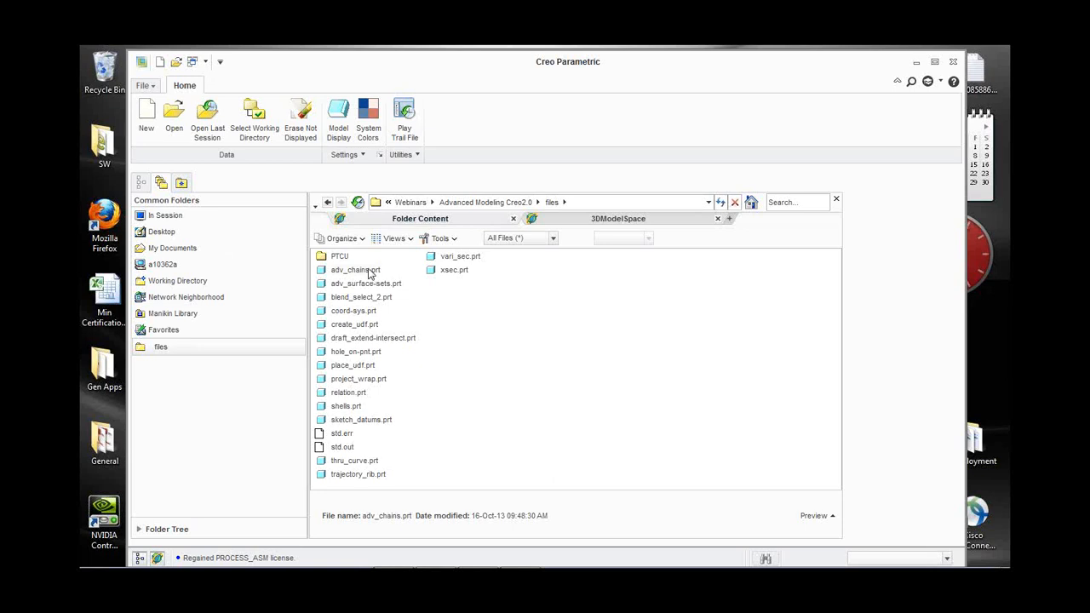
Open the adv_chains.prt part file.
{"action": "double_click", "coordinate": [369, 271]}
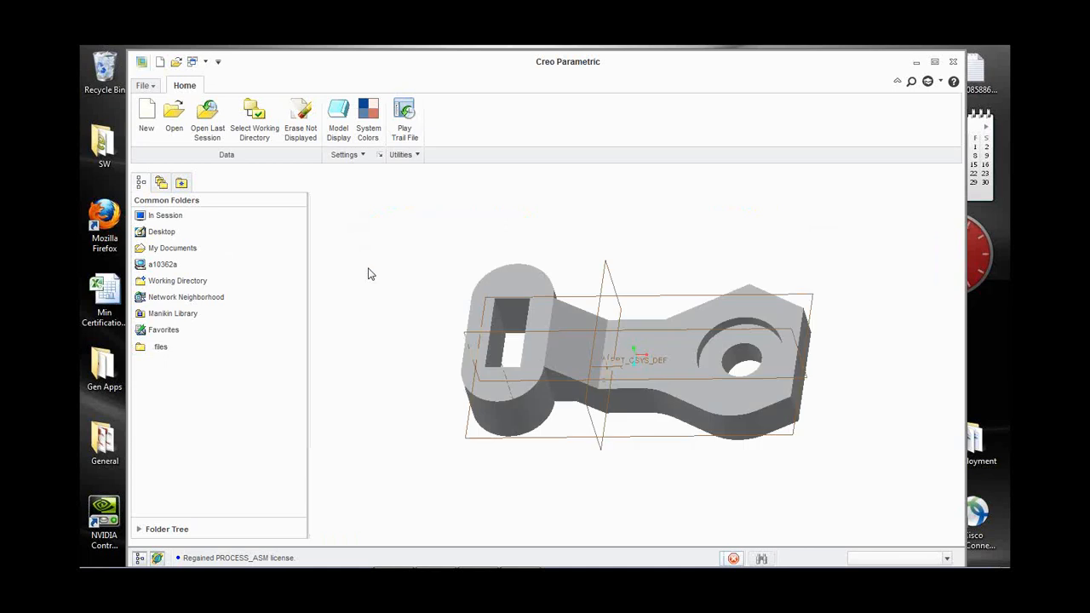
{"action": "middle_click_drag", "start_coordinate": [727, 303], "coordinate": [803, 361]}
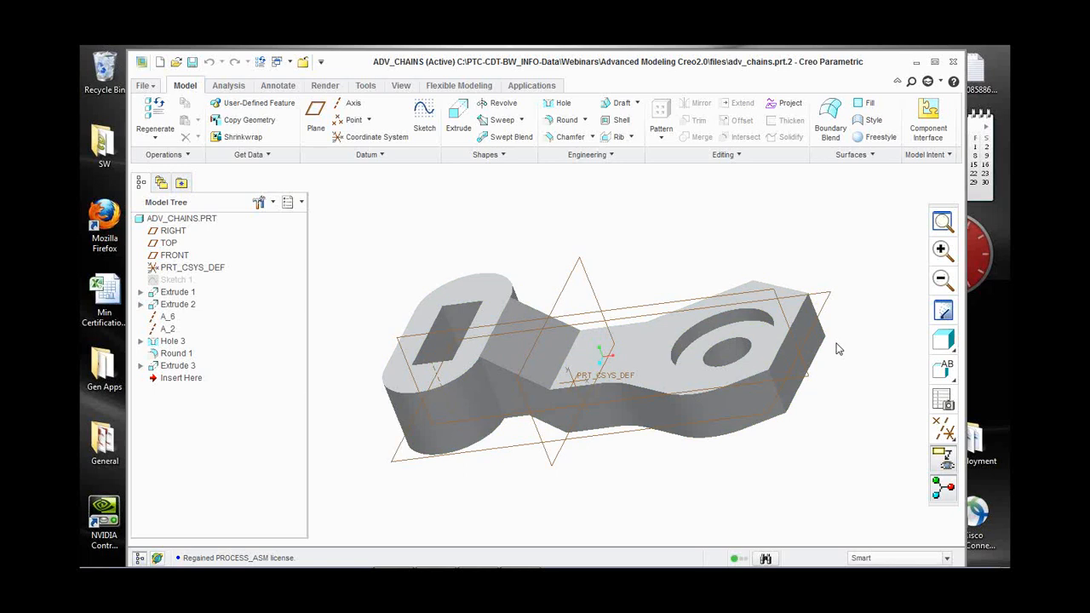
Select the chain of edges around the counterbored arm's top face, starting from its short straight edge, and clear the selection.
{"action": "middle_click_drag", "start_coordinate": [769, 394], "coordinate": [748, 349]}
{"action": "scroll", "coordinate": [808, 499], "scroll_direction": "down", "scroll_amount": 2}
{"action": "left_click", "coordinate": [747, 348]}
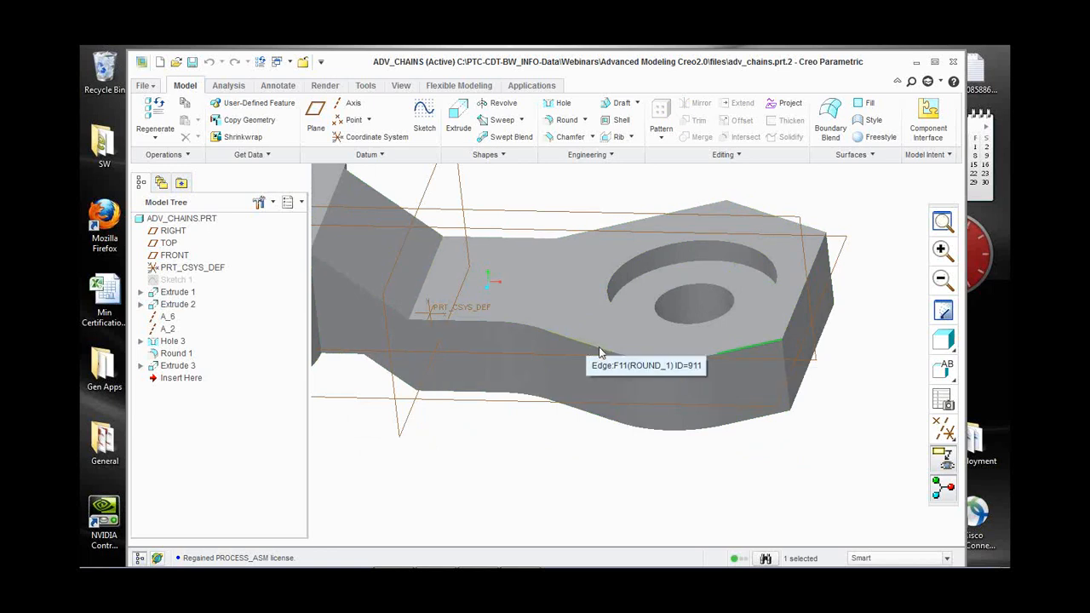
{"action": "scroll", "coordinate": [720, 385], "scroll_direction": "up", "scroll_amount": 3}
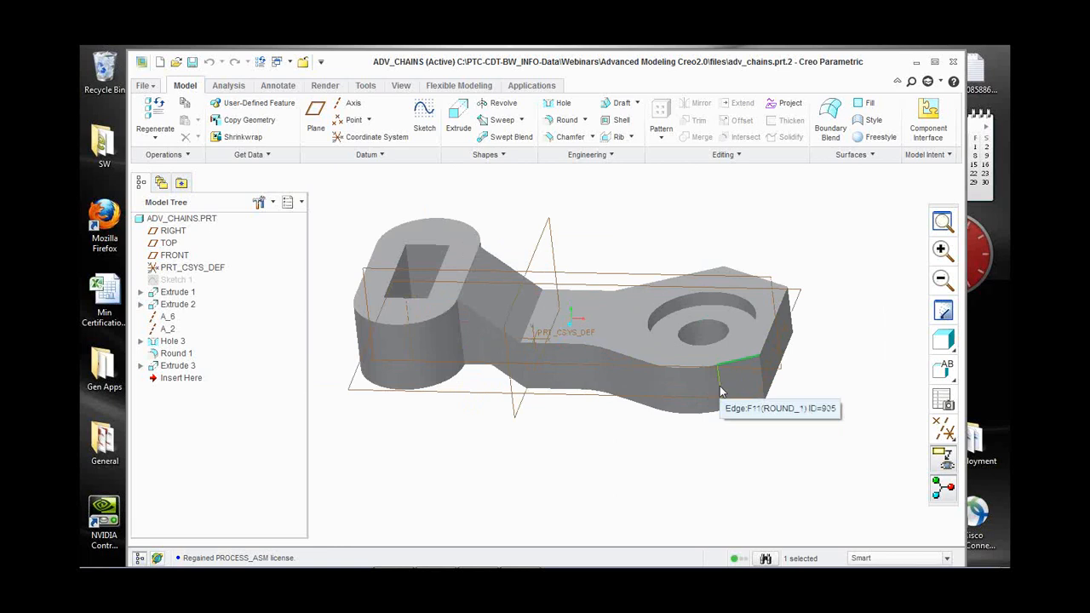
{"action": "scroll", "coordinate": [716, 366], "scroll_direction": "up", "scroll_amount": 4}
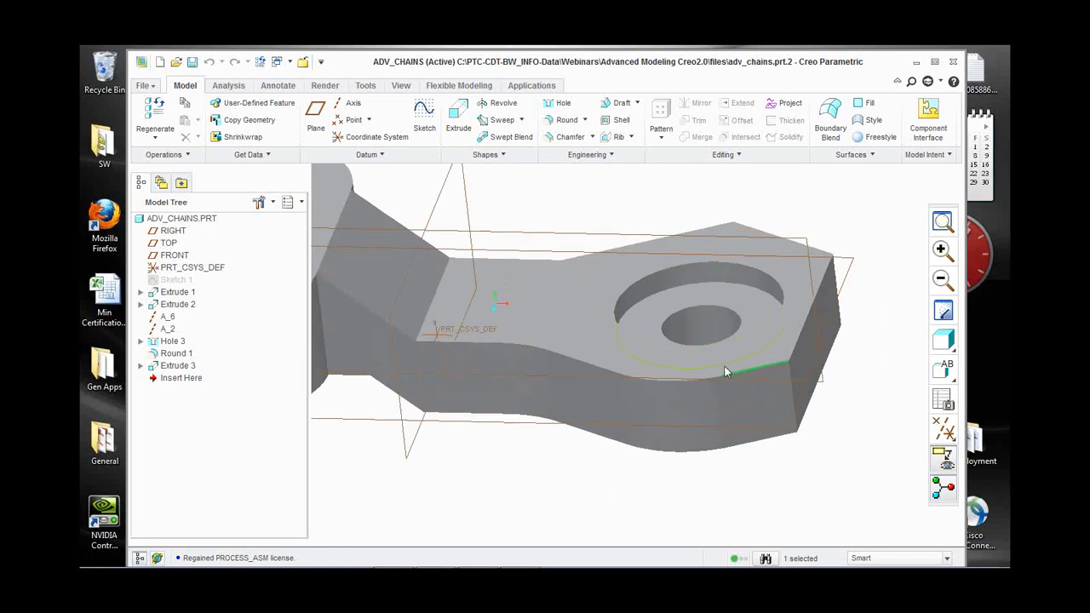
{"action": "middle_click_drag", "start_coordinate": [720, 369], "coordinate": [719, 384]}
{"action": "scroll", "coordinate": [673, 433], "scroll_direction": "down", "scroll_amount": 2}
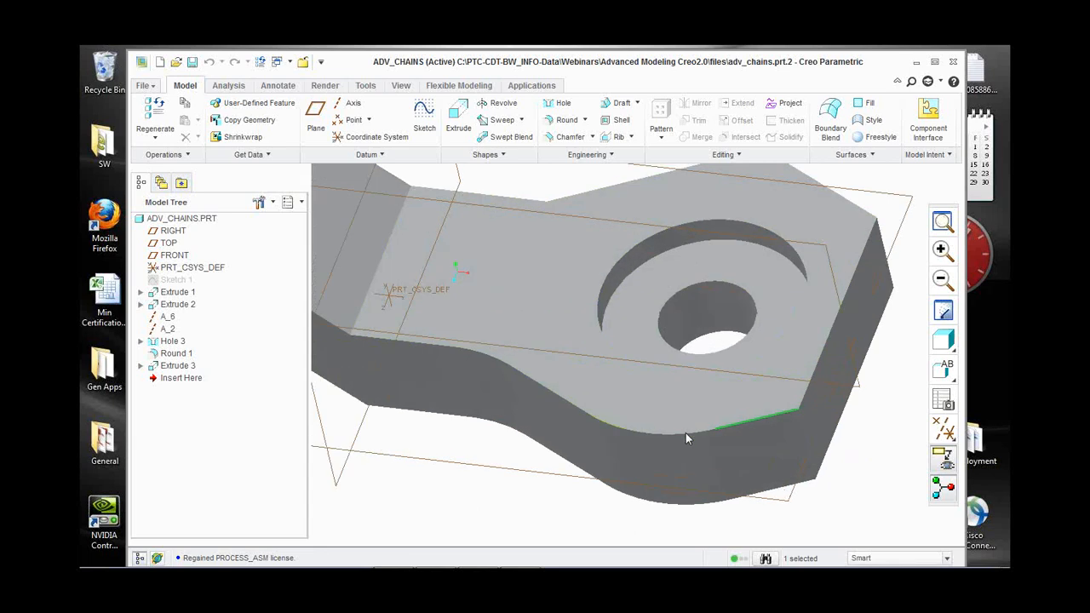
{"action": "scroll", "coordinate": [677, 434], "scroll_direction": "up", "scroll_amount": 2}
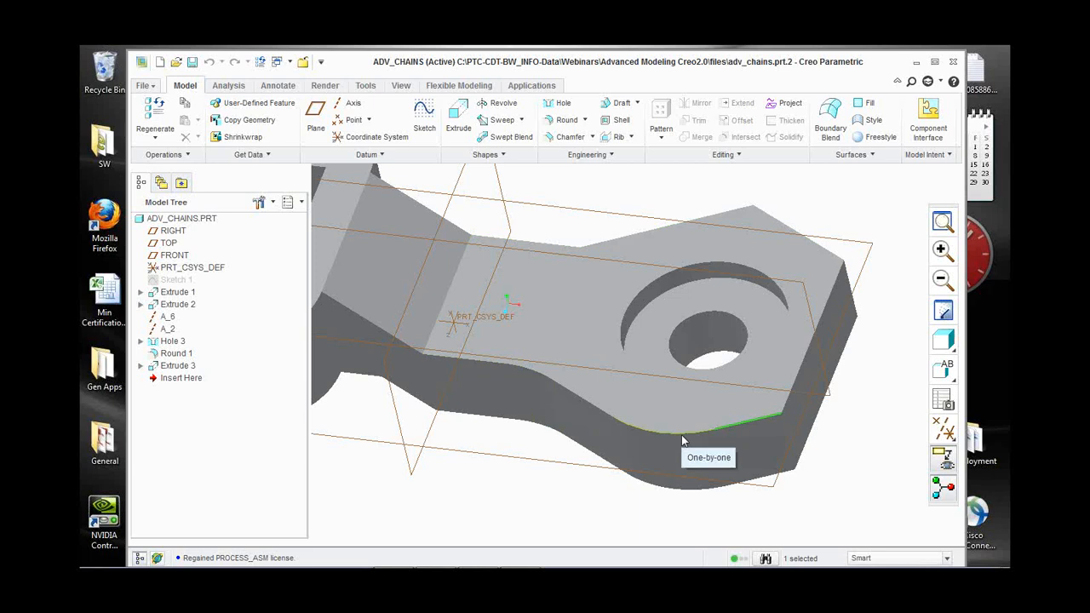
{"action": "left_click", "coordinate": [590, 405], "text": "shift"}
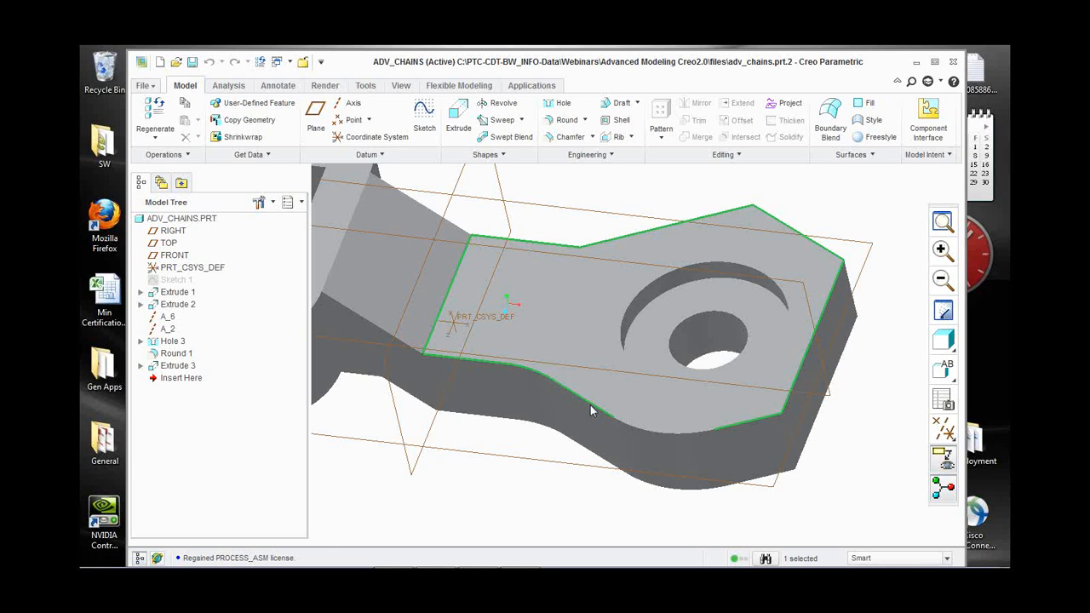
{"action": "scroll", "coordinate": [627, 433], "scroll_direction": "up", "scroll_amount": 4}
{"action": "left_click", "coordinate": [584, 479]}
{"action": "scroll", "coordinate": [552, 437], "scroll_direction": "down", "scroll_amount": 2}
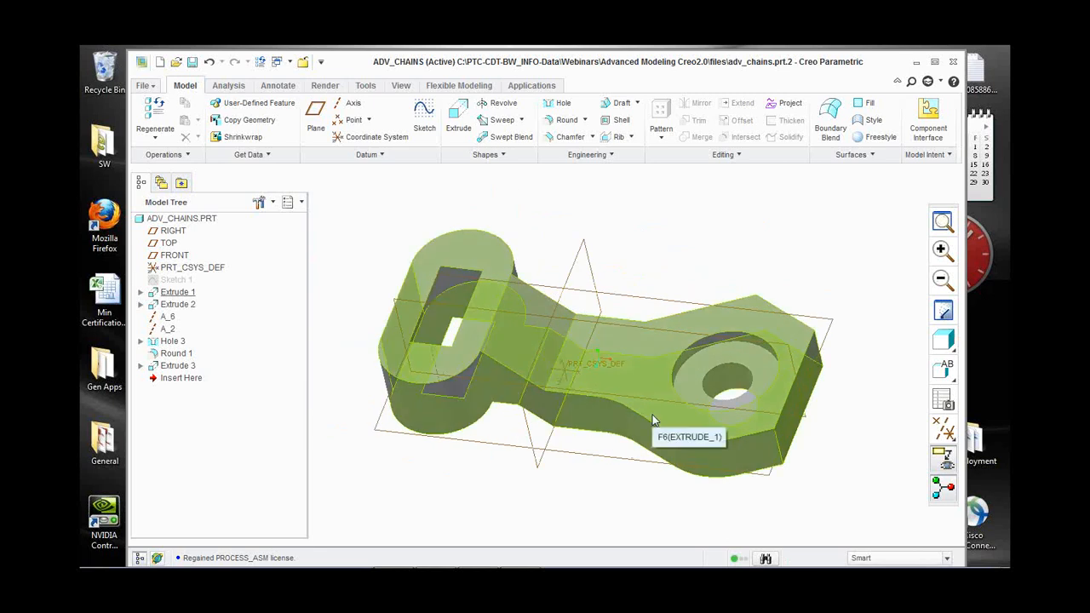
Round the four inner corner edges of the rectangular cutout, picked individually, with a 0.75 radius.
{"action": "scroll", "coordinate": [653, 440], "scroll_direction": "up", "scroll_amount": 1}
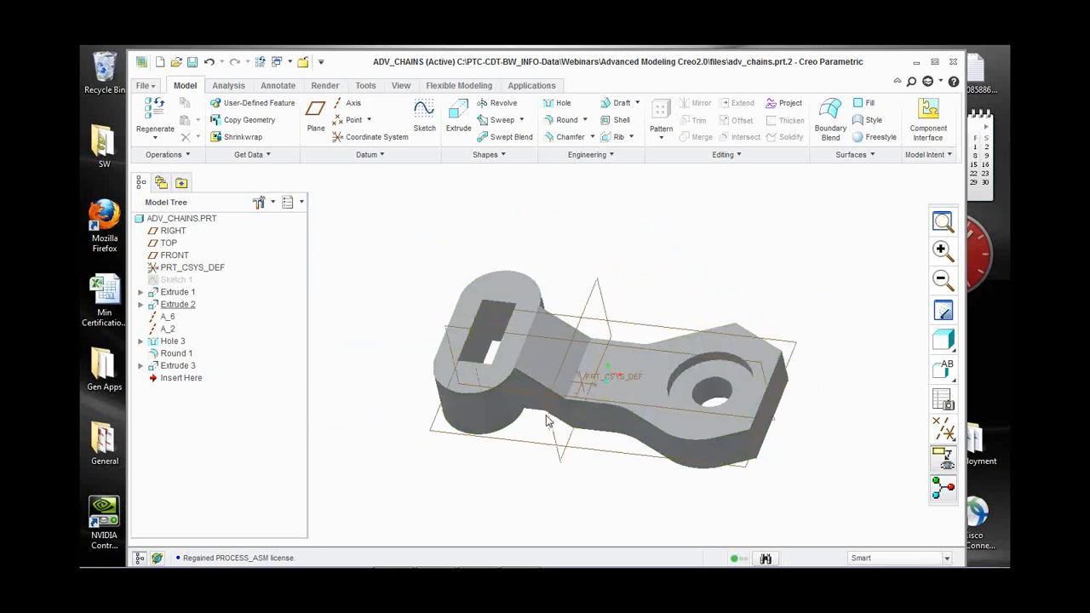
{"action": "scroll", "coordinate": [545, 424], "scroll_direction": "down", "scroll_amount": 1}
{"action": "scroll", "coordinate": [650, 410], "scroll_direction": "up", "scroll_amount": 1}
{"action": "scroll", "coordinate": [524, 378], "scroll_direction": "down", "scroll_amount": 3}
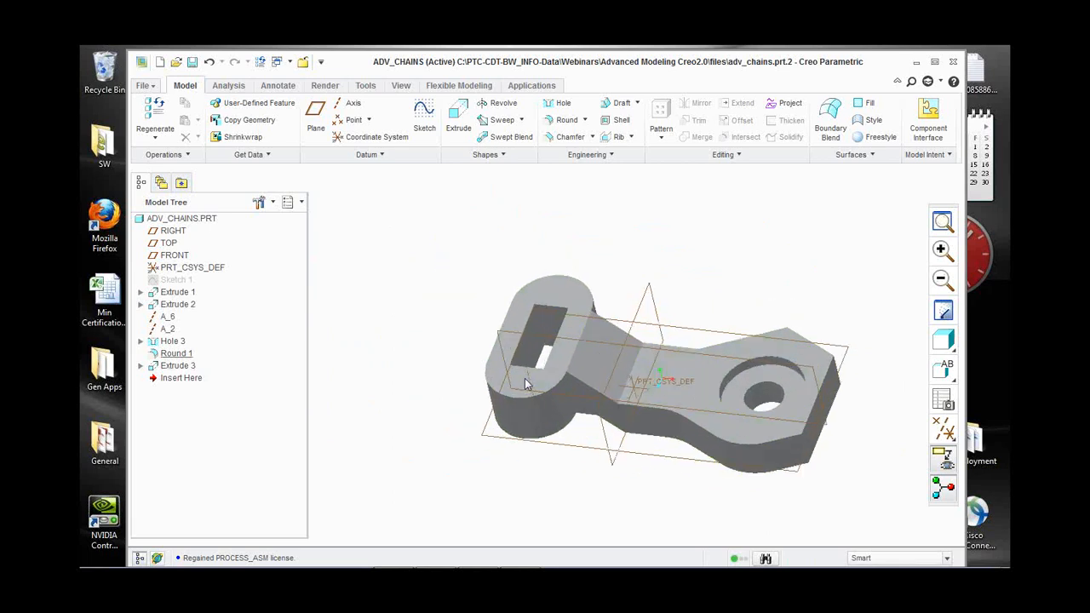
{"action": "mouse_move", "coordinate": [525, 379]}
{"action": "middle_mouse_down"}
{"action": "mouse_move", "coordinate": [589, 370]}
{"action": "mouse_move", "coordinate": [596, 401]}
{"action": "mouse_move", "coordinate": [579, 377]}
{"action": "mouse_move", "coordinate": [499, 382]}
{"action": "middle_mouse_up"}
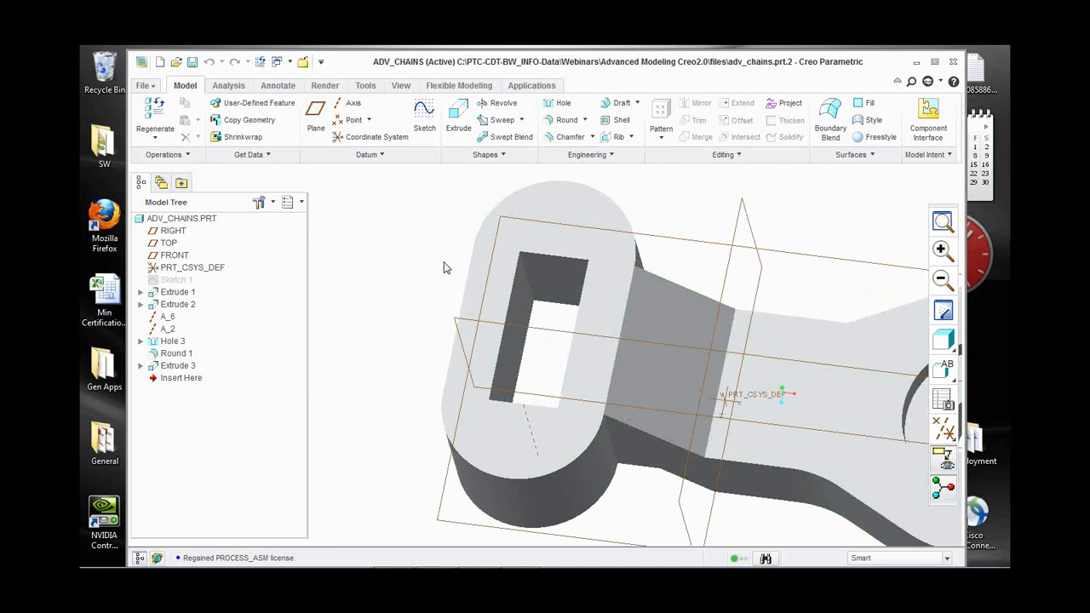
{"action": "left_click", "coordinate": [564, 120]}
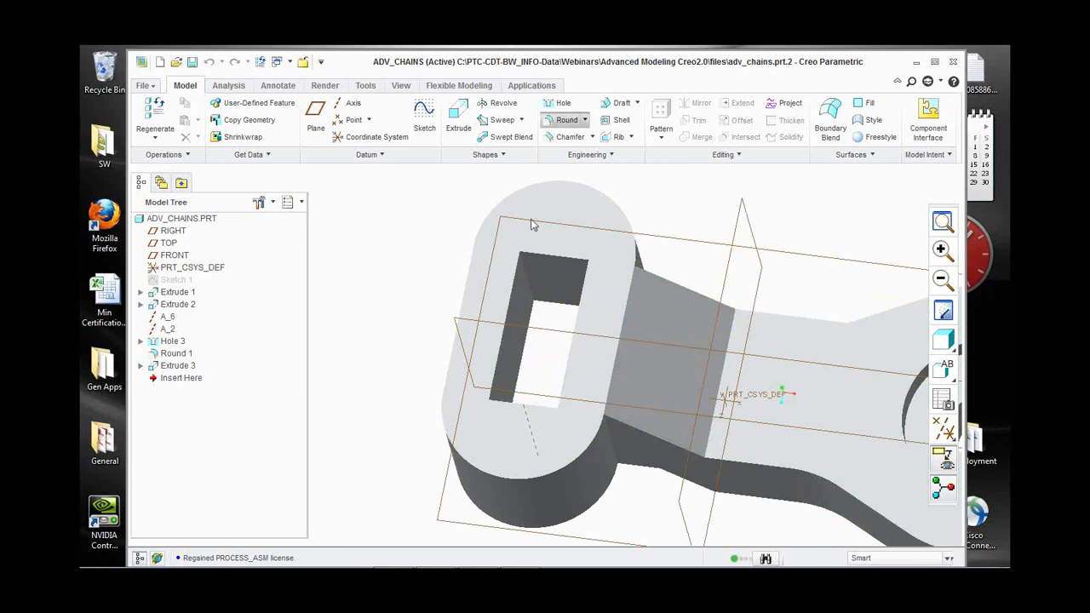
{"action": "left_click", "coordinate": [530, 283]}
{"action": "middle_click_drag", "start_coordinate": [537, 290], "coordinate": [570, 298]}
{"action": "left_click", "coordinate": [597, 295], "text": "ctrl"}
{"action": "middle_click_drag", "start_coordinate": [610, 329], "coordinate": [596, 400]}
{"action": "left_click", "coordinate": [589, 493], "text": "ctrl"}
{"action": "left_click", "coordinate": [530, 506], "text": "ctrl"}
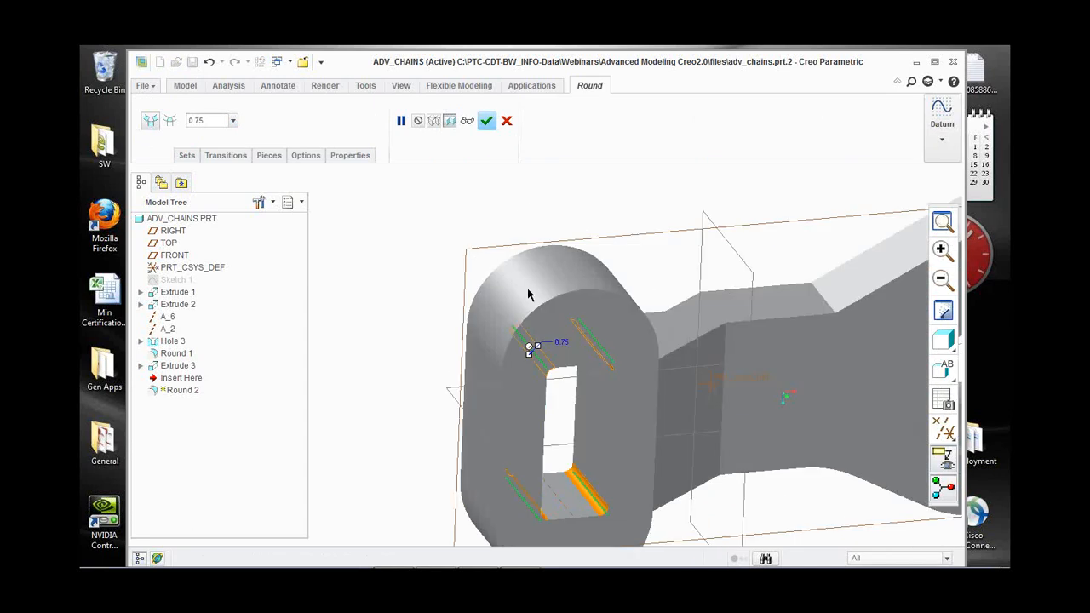
{"action": "left_click", "coordinate": [486, 120]}
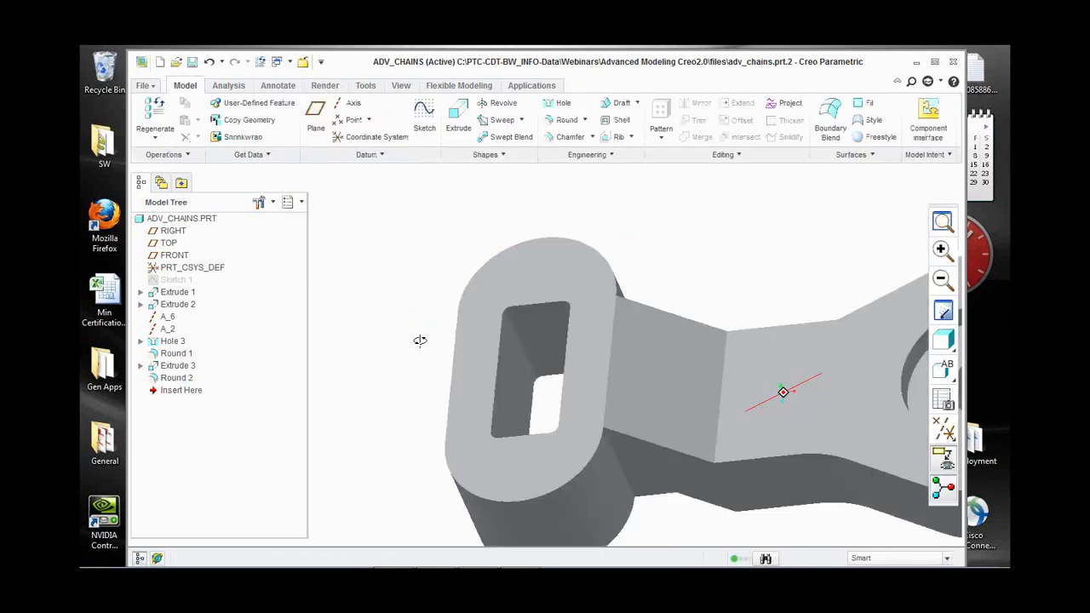
Edit the internal sketch of Extrude 3 and delete its rectangular profile, accepting that other features reference it.
{"action": "left_click", "coordinate": [179, 366]}
{"action": "right_click", "coordinate": [181, 370]}
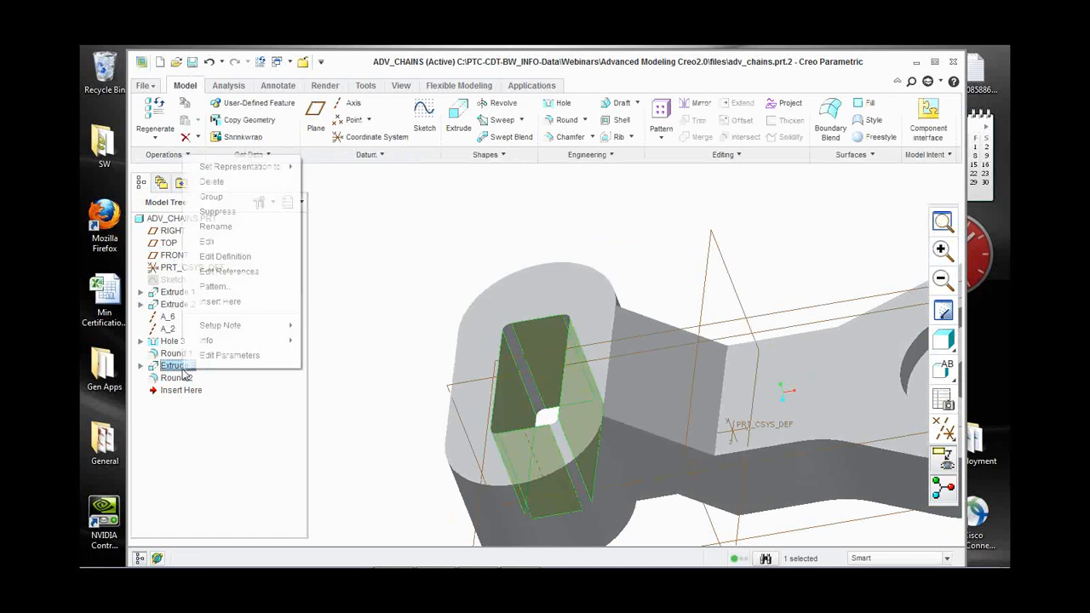
{"action": "left_click", "coordinate": [242, 254]}
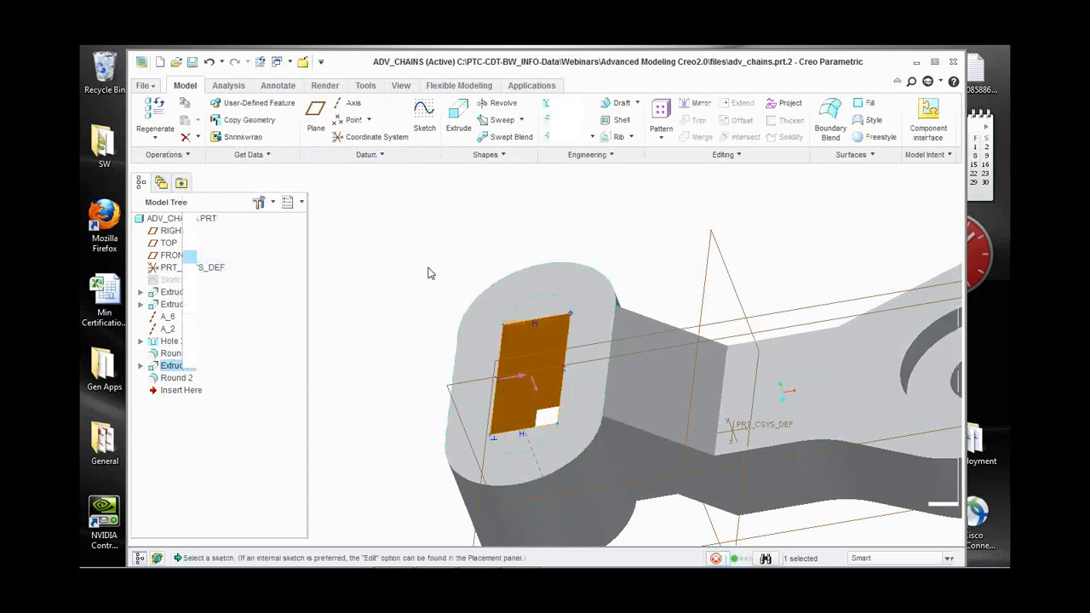
{"action": "right_click", "coordinate": [395, 208]}
{"action": "left_click", "coordinate": [404, 219]}
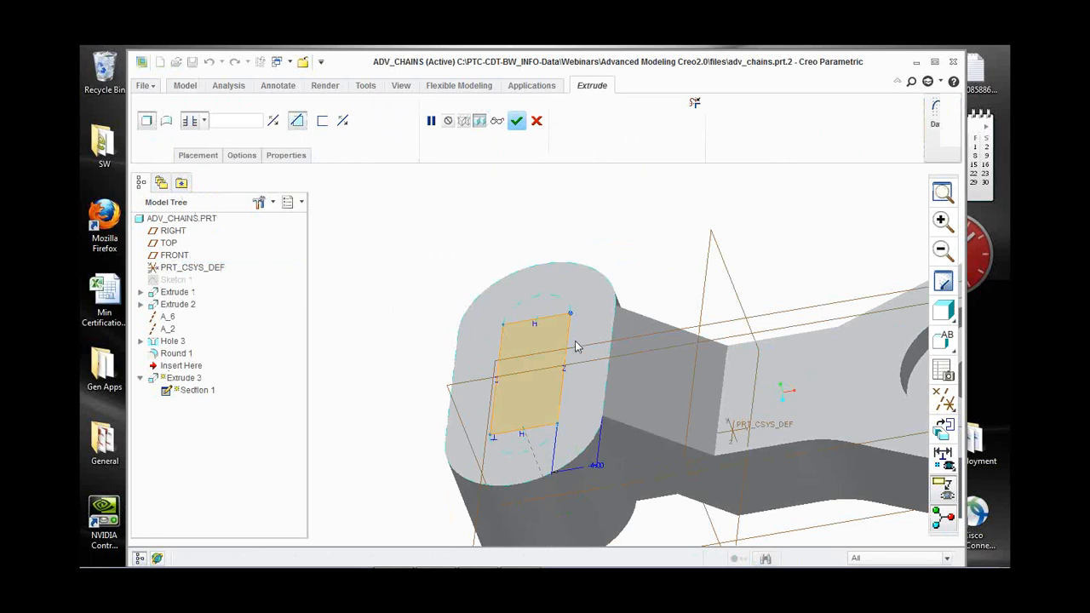
{"action": "left_click_drag", "start_coordinate": [588, 409], "coordinate": [605, 468]}
{"action": "key", "text": "Delete"}
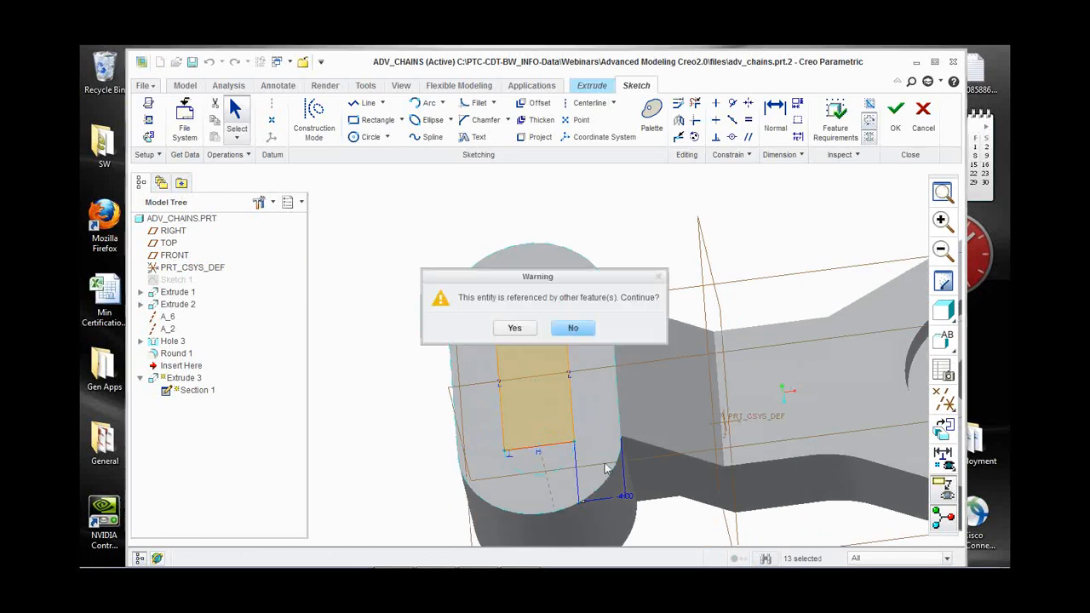
{"action": "left_click", "coordinate": [515, 328]}
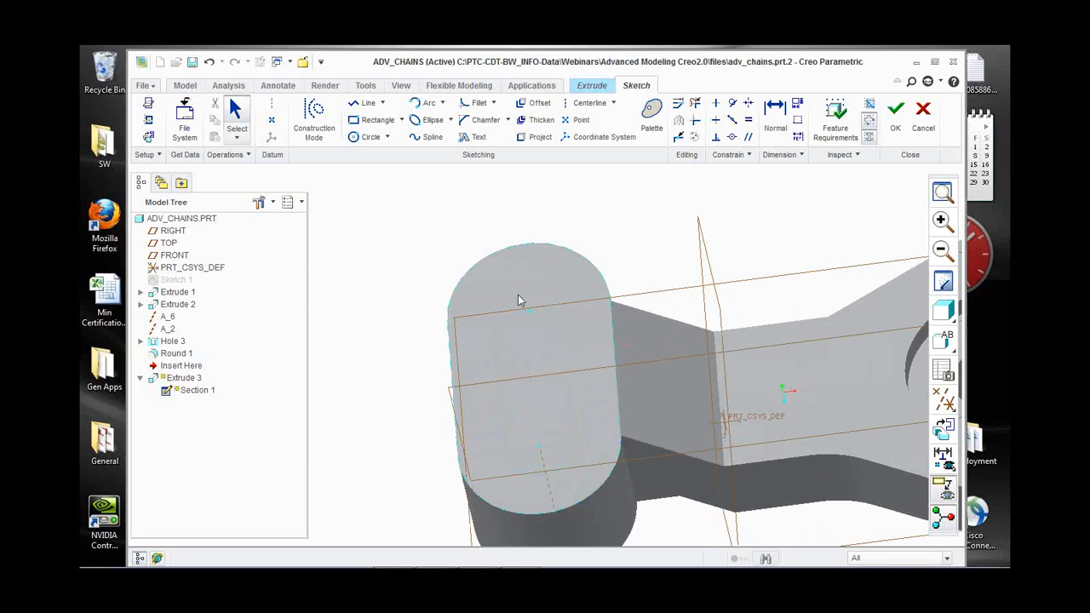
Sketch a closed triangle on the rounded end's face as the new cut profile, and accept the redefined extrude.
{"action": "left_click", "coordinate": [364, 104]}
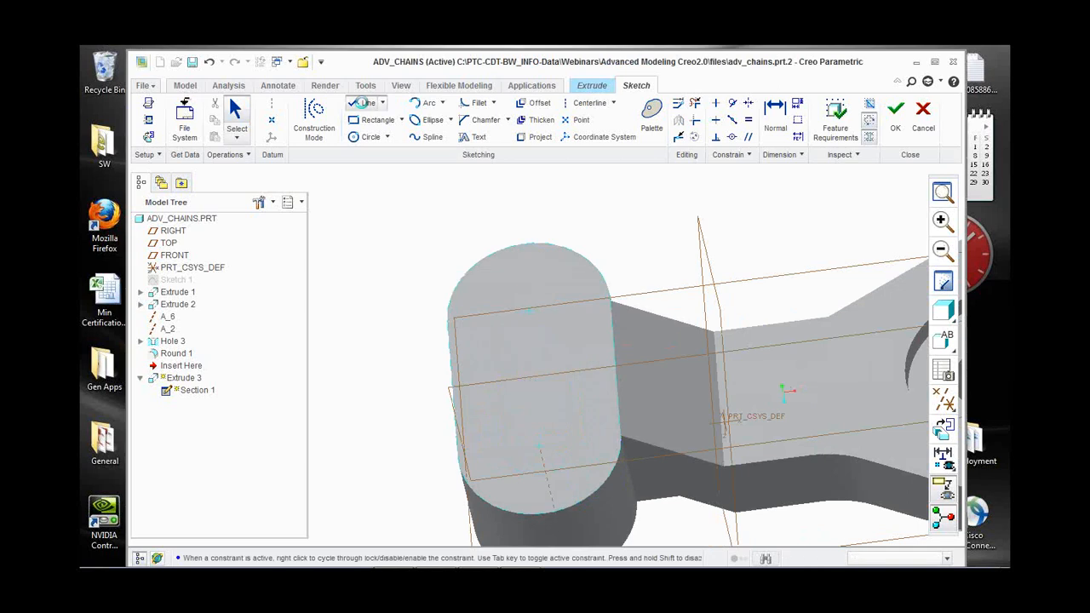
{"action": "left_click", "coordinate": [528, 285]}
{"action": "left_click", "coordinate": [486, 458]}
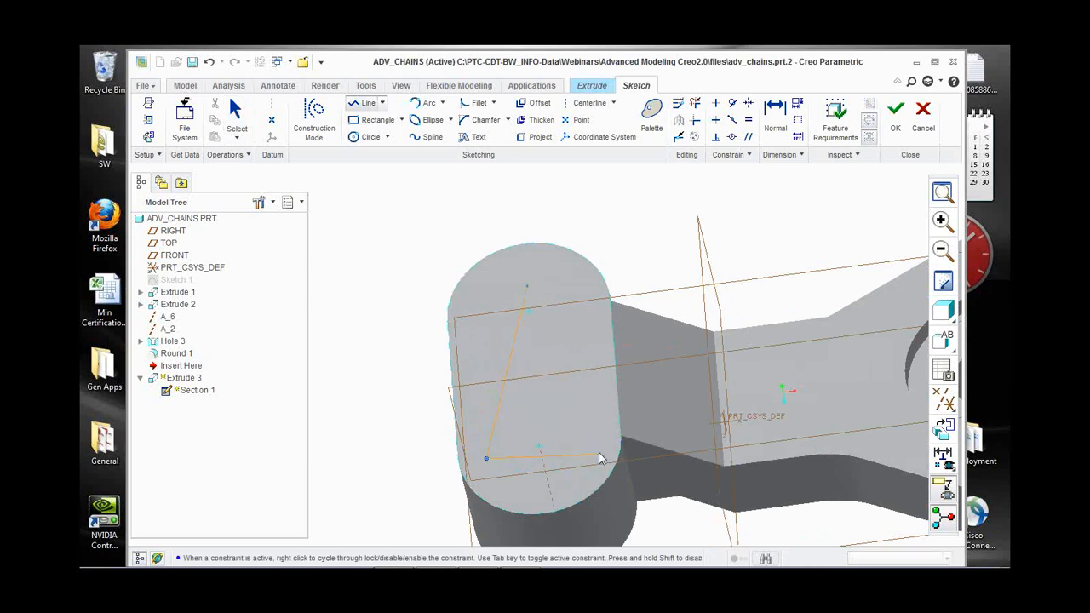
{"action": "left_click", "coordinate": [598, 452]}
{"action": "left_click", "coordinate": [528, 287]}
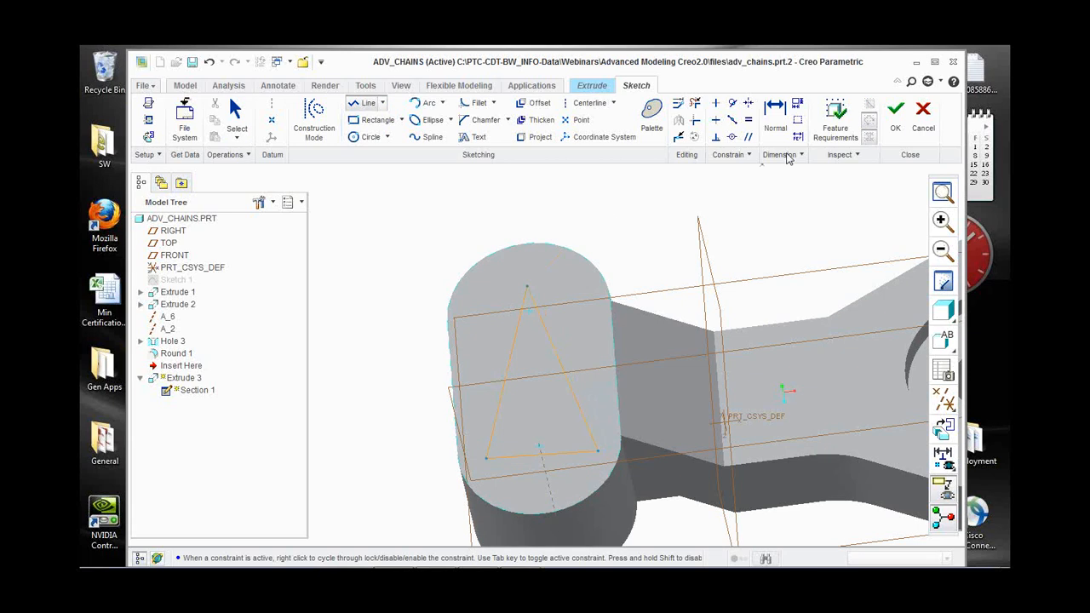
{"action": "left_click", "coordinate": [975, 71]}
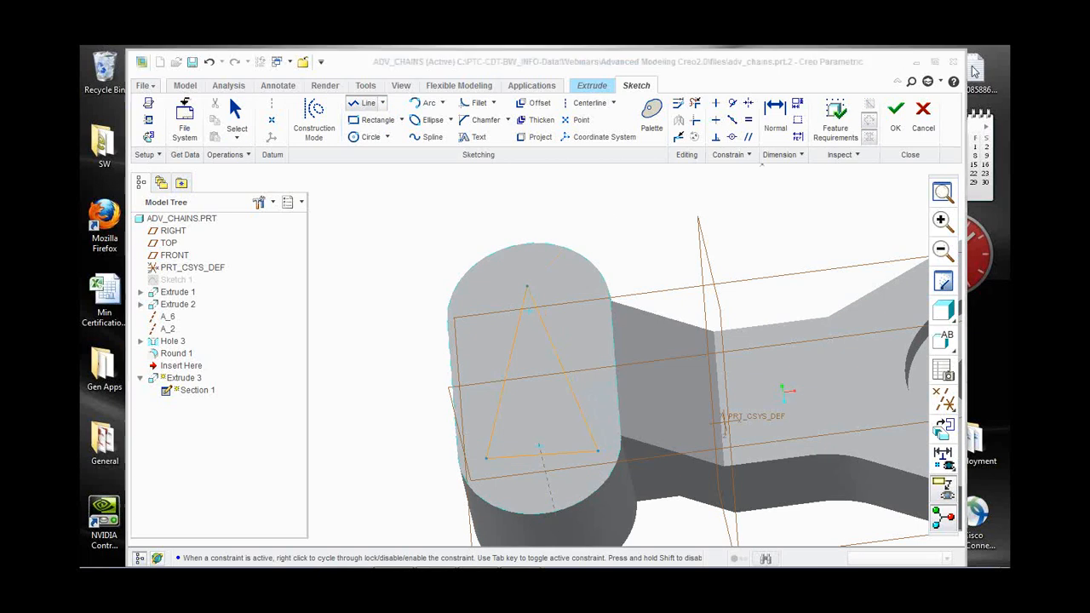
{"action": "left_click", "coordinate": [895, 111]}
{"action": "left_click", "coordinate": [511, 127]}
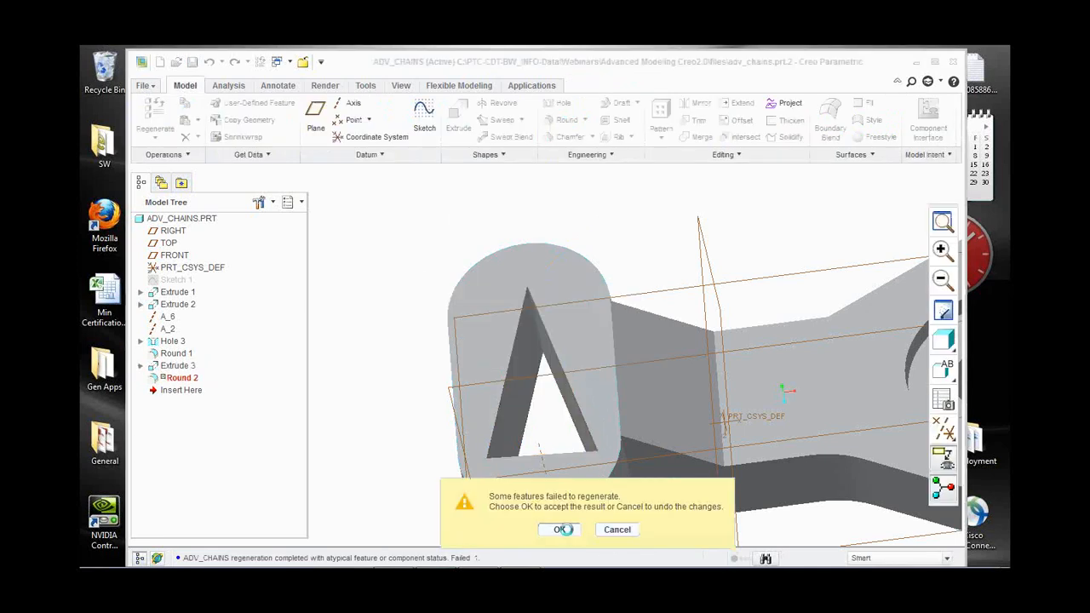
{"action": "left_click", "coordinate": [562, 528]}
Delete the Round 2 feature from the model.
{"action": "middle_click_drag", "start_coordinate": [427, 382], "coordinate": [423, 411]}
{"action": "left_click", "coordinate": [174, 379]}
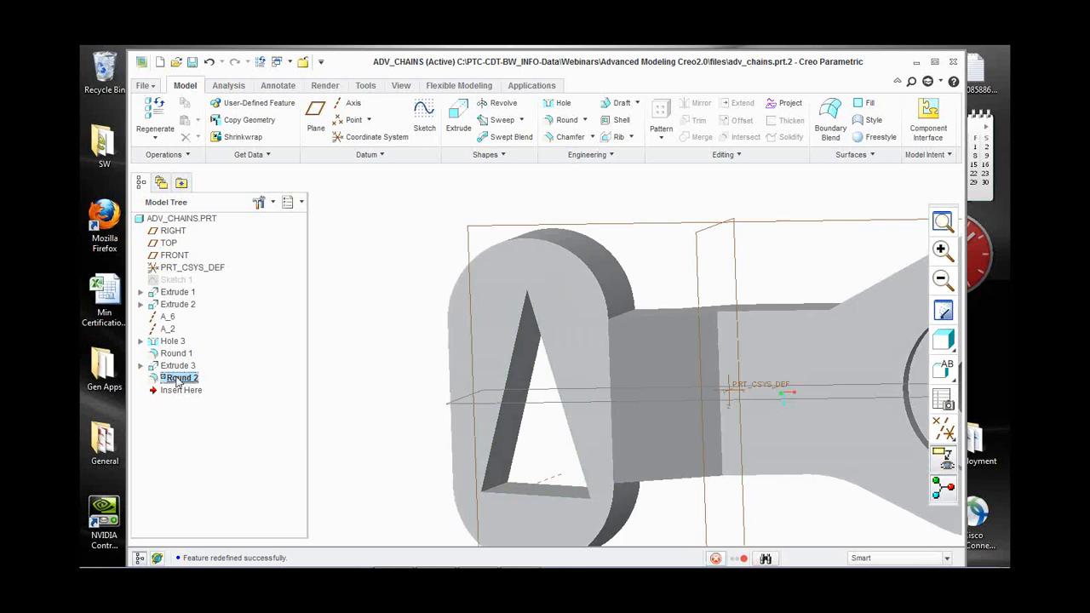
{"action": "right_click", "coordinate": [173, 379]}
{"action": "left_click", "coordinate": [206, 406]}
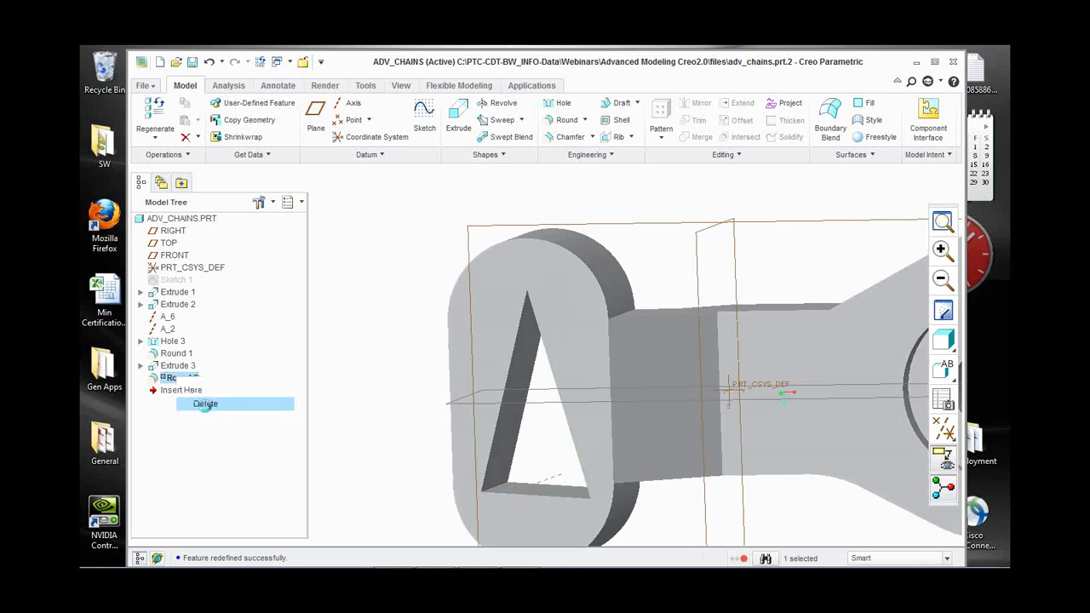
{"action": "key", "text": "Return"}
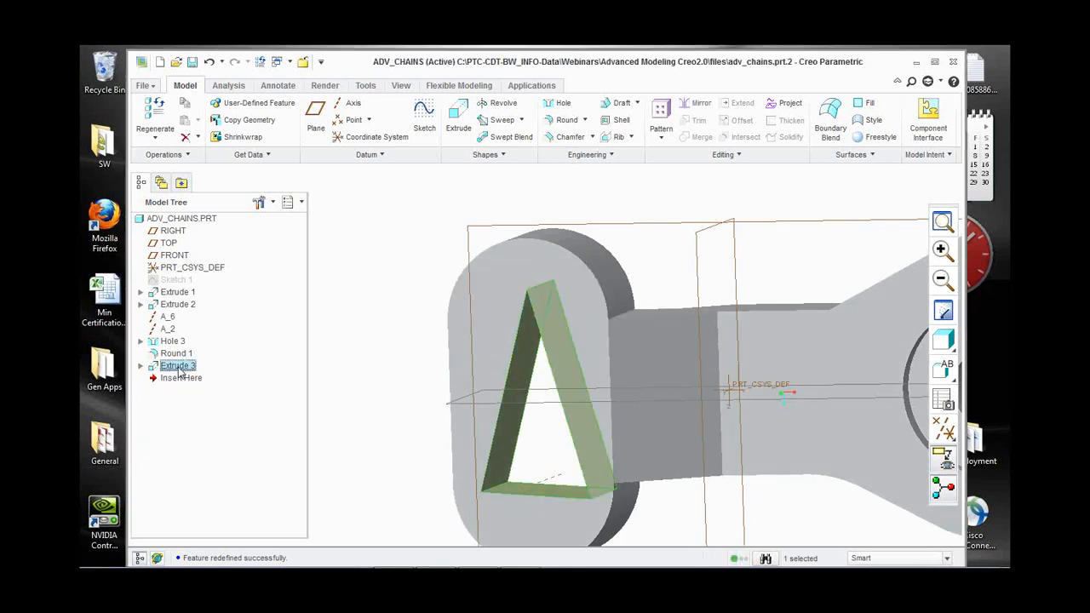
{"action": "middle_click_drag", "start_coordinate": [395, 418], "coordinate": [406, 405]}
{"action": "left_click", "coordinate": [404, 386]}
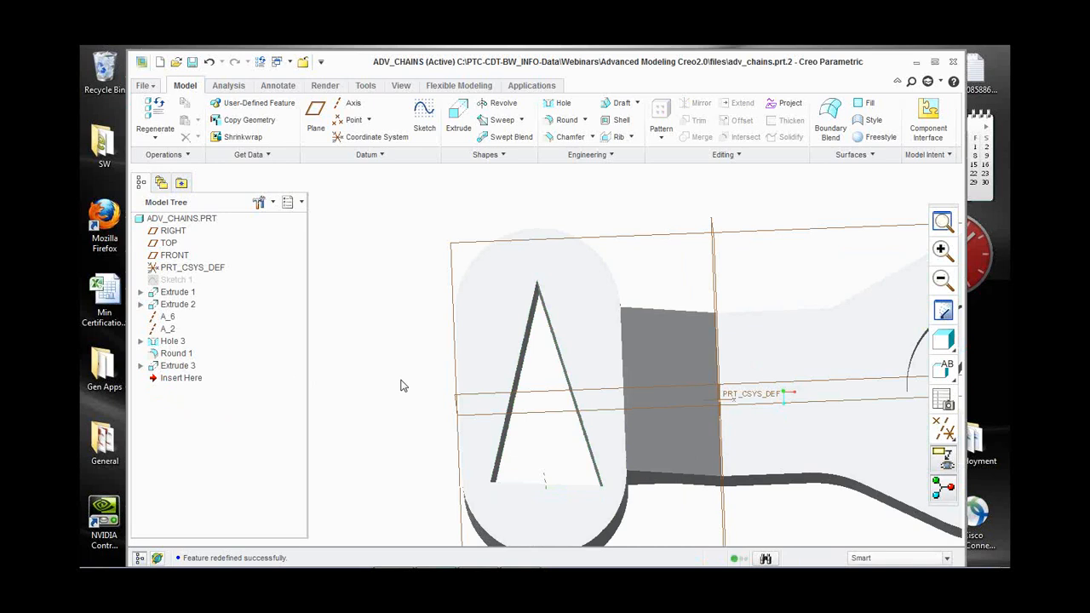
Round the triangular cutout's three inner corners with a 0.75 radius by selecting them together as intent edges.
{"action": "middle_click_drag", "start_coordinate": [419, 392], "coordinate": [407, 368]}
{"action": "left_click", "coordinate": [556, 122]}
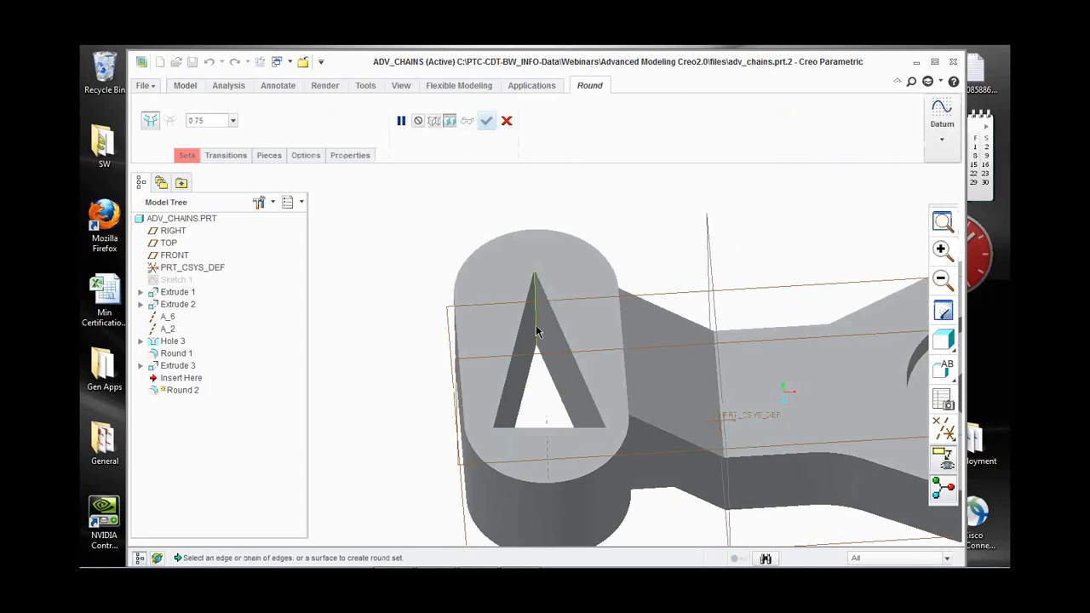
{"action": "right_click", "coordinate": [536, 324]}
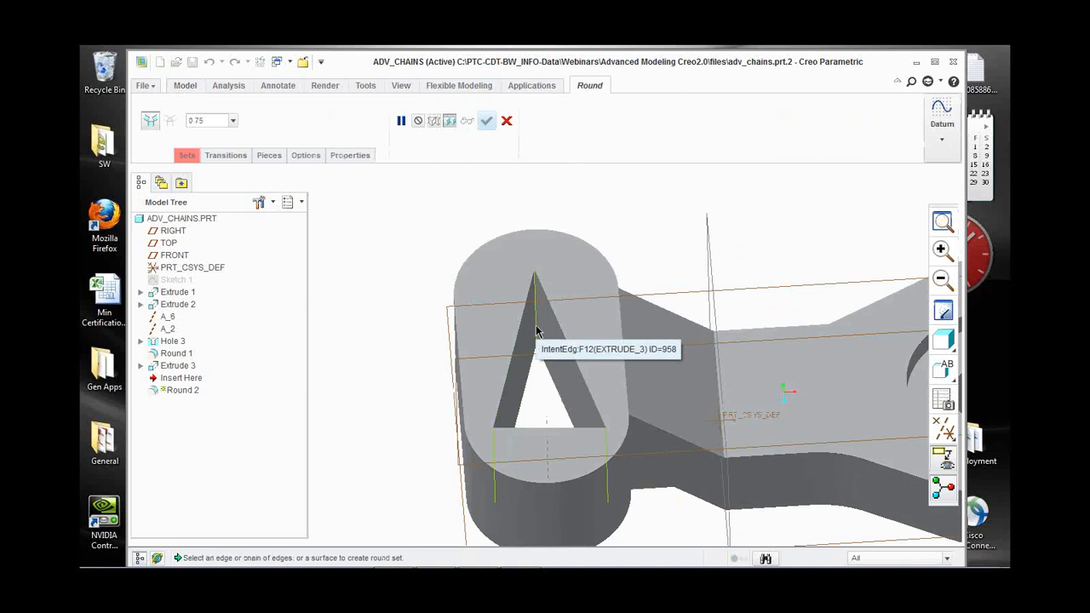
{"action": "left_click", "coordinate": [535, 324]}
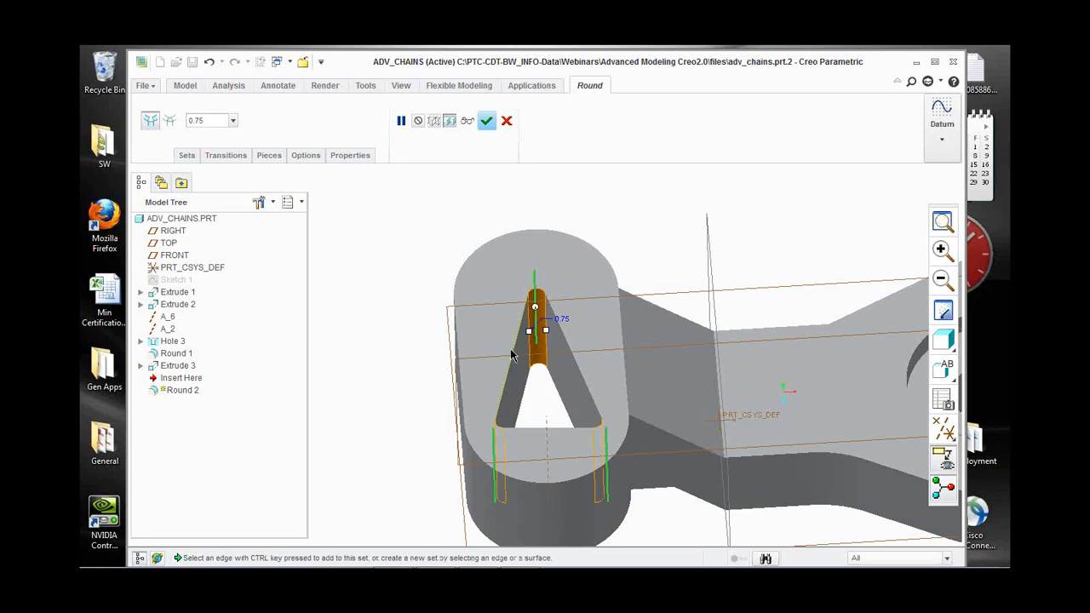
{"action": "left_click", "coordinate": [487, 120]}
Edit the internal sketch of Extrude 3 and delete its triangular profile.
{"action": "middle_click_drag", "start_coordinate": [435, 384], "coordinate": [426, 400]}
{"action": "left_click", "coordinate": [177, 365]}
{"action": "right_click", "coordinate": [179, 366]}
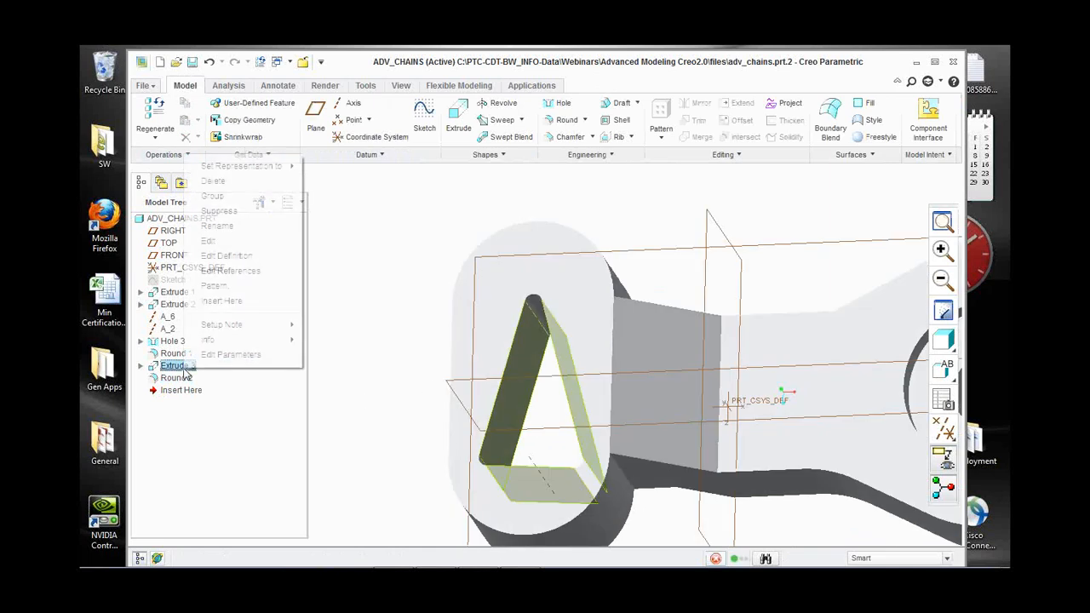
{"action": "left_click", "coordinate": [225, 255]}
{"action": "right_click", "coordinate": [353, 211]}
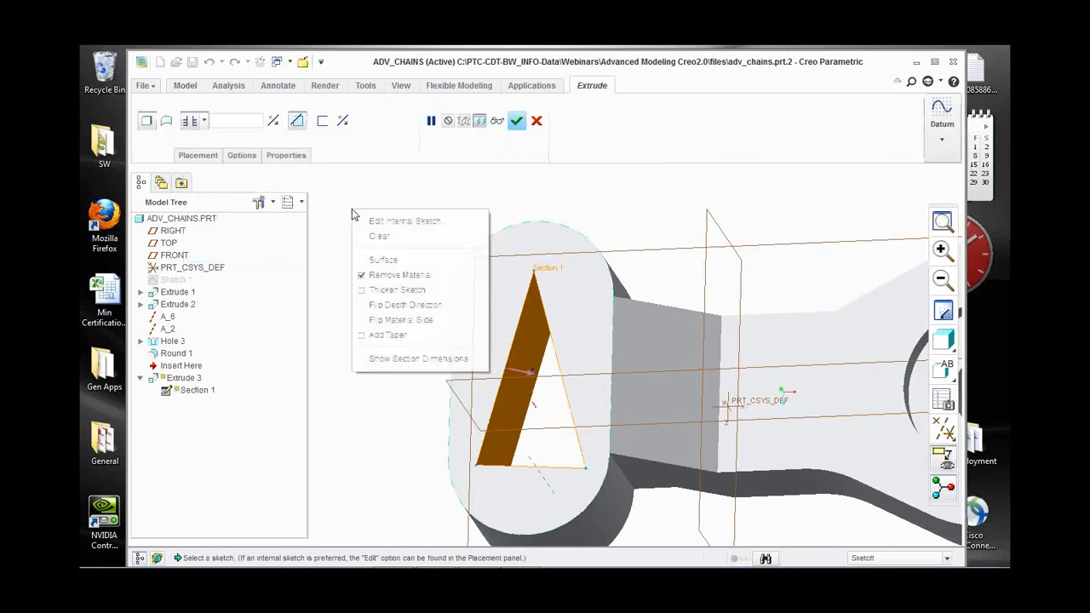
{"action": "left_click", "coordinate": [401, 221]}
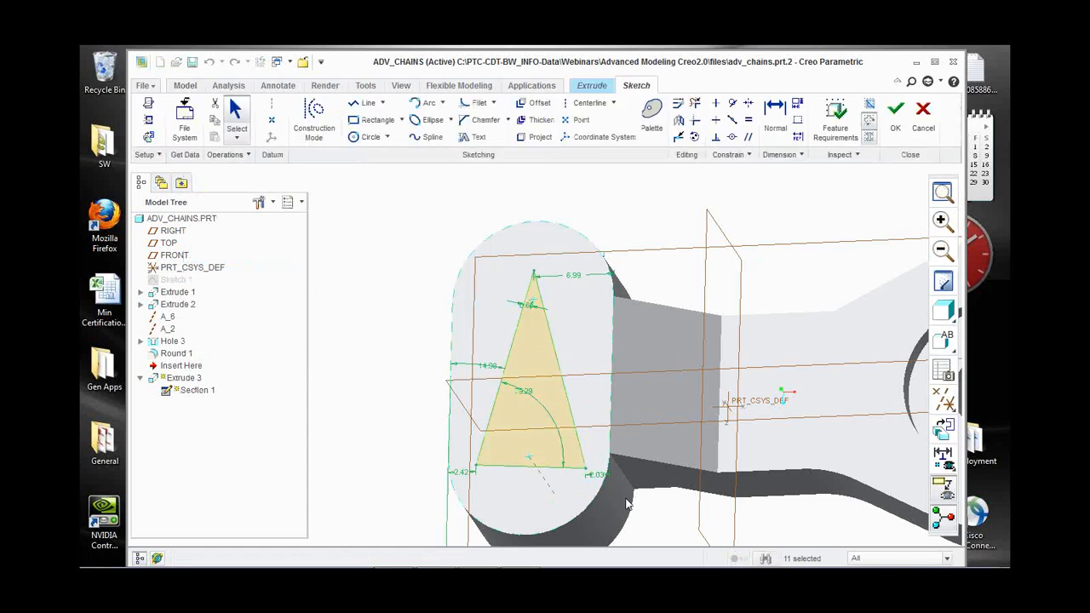
{"action": "key", "text": "Delete"}
Sketch a rectangle about 7.16 wide and 18.98 high on the rounded end's face, and delete its long side nearest the arm.
{"action": "left_click", "coordinate": [373, 120]}
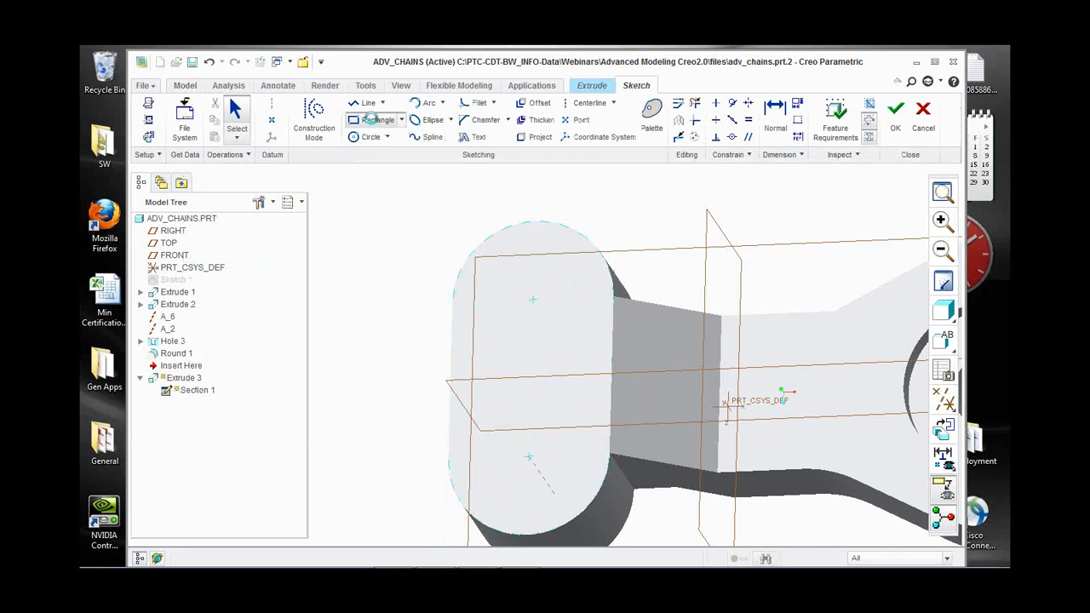
{"action": "left_click", "coordinate": [490, 280]}
{"action": "left_click", "coordinate": [569, 492]}
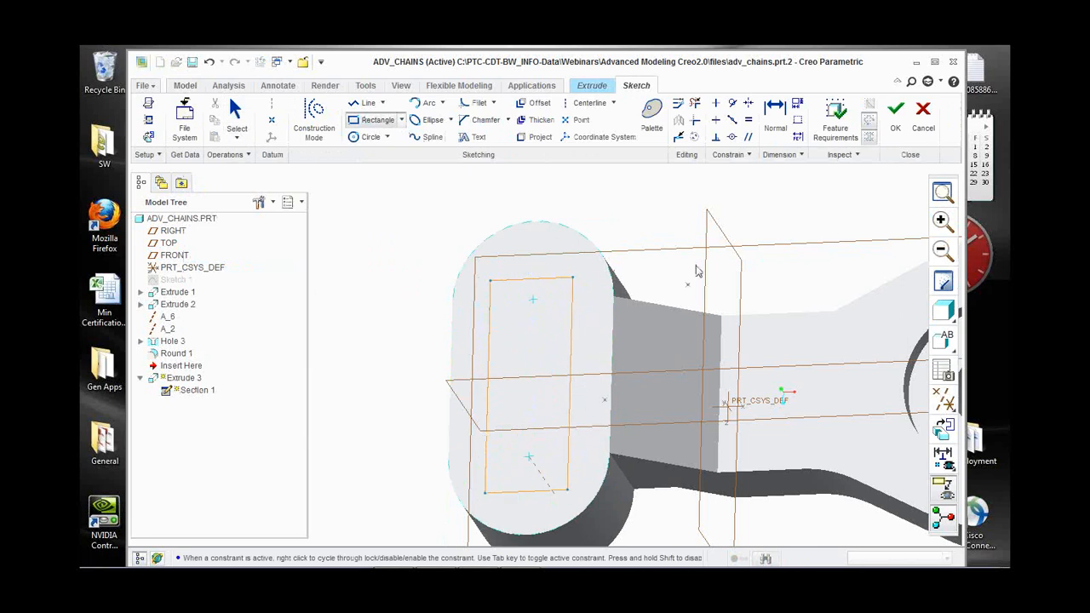
{"action": "middle_click", "coordinate": [669, 213]}
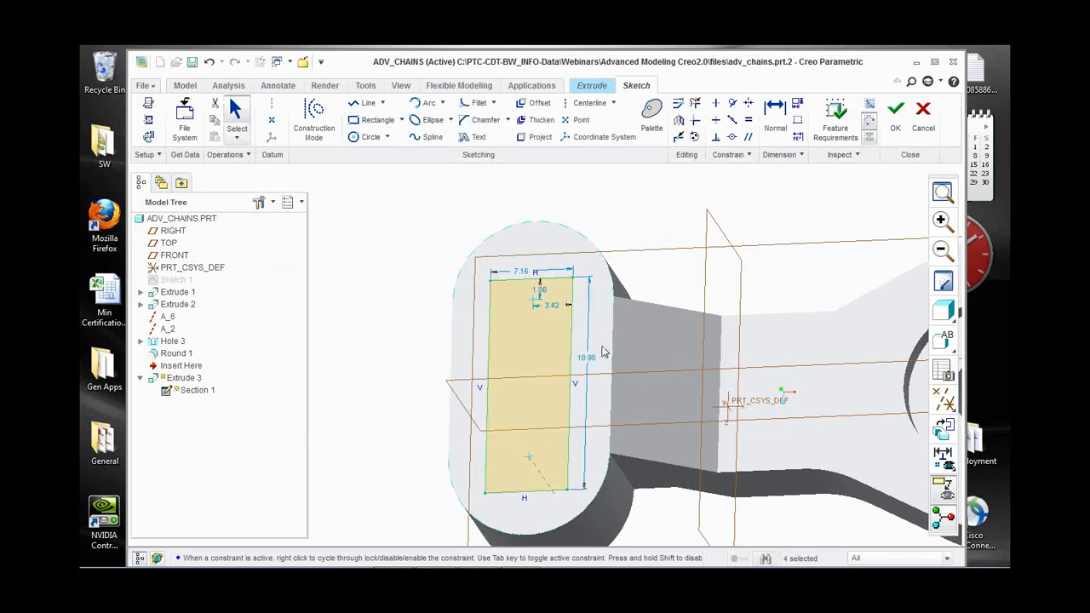
{"action": "left_click", "coordinate": [572, 310]}
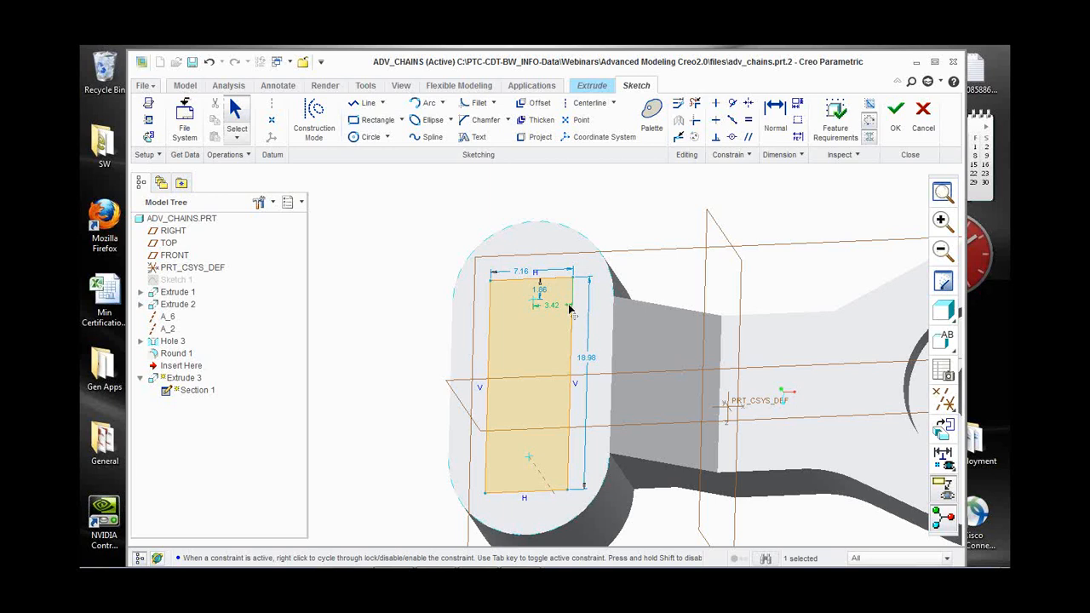
{"action": "left_click", "coordinate": [574, 340]}
{"action": "key", "text": "Delete"}
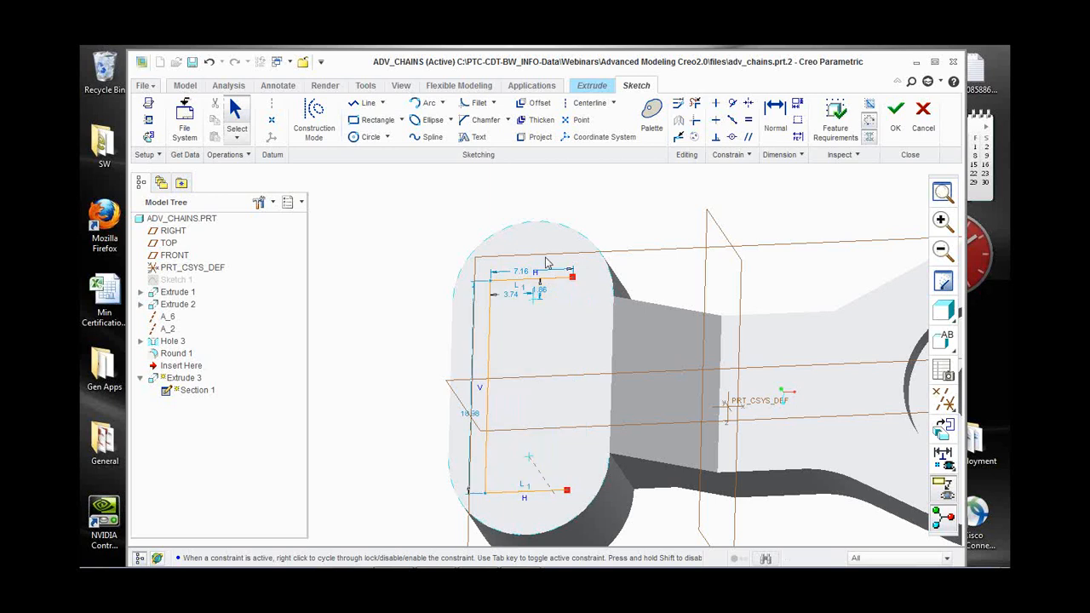
Close the open profile with two angled lines meeting at an outward vertex, and accept the sketch and the redefined extrude.
{"action": "left_click", "coordinate": [366, 103]}
{"action": "left_click", "coordinate": [572, 279]}
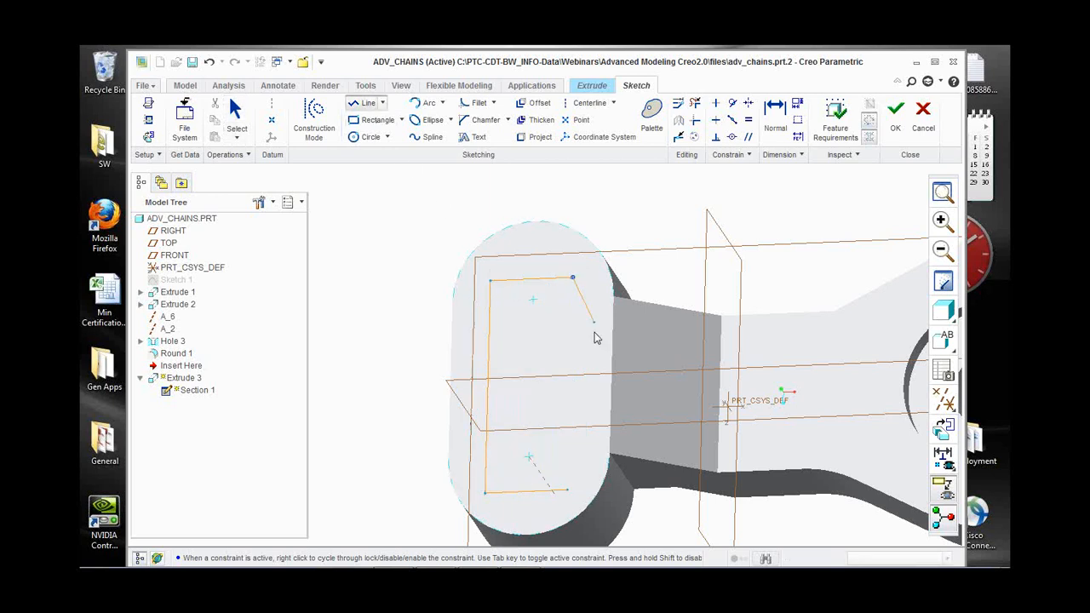
{"action": "left_click", "coordinate": [592, 383]}
{"action": "left_click", "coordinate": [569, 491]}
{"action": "left_click", "coordinate": [893, 115]}
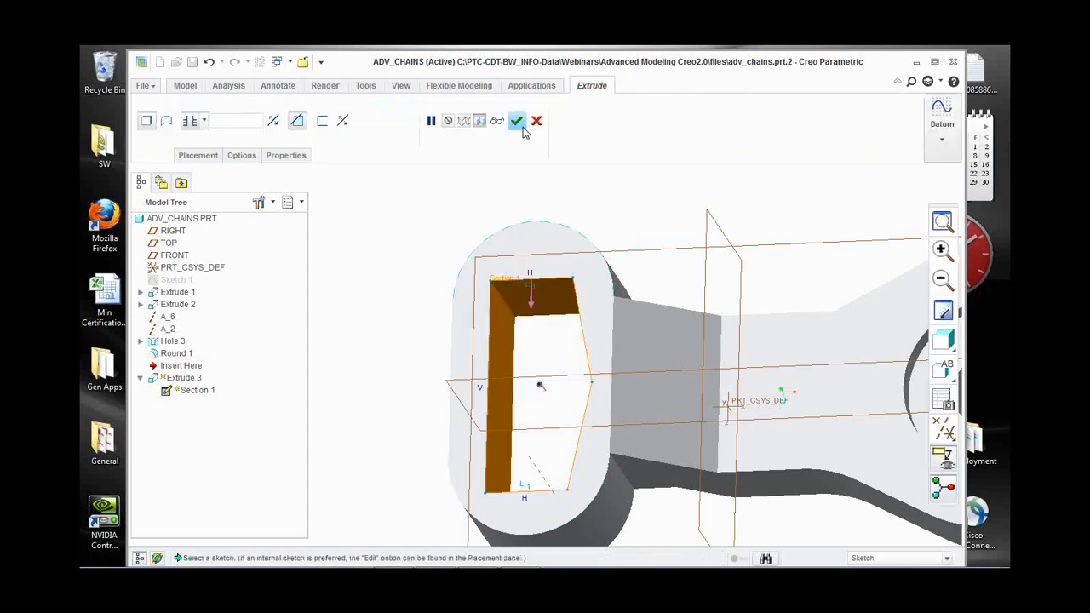
{"action": "left_click", "coordinate": [517, 118]}
{"action": "middle_click_drag", "start_coordinate": [415, 388], "coordinate": [436, 395]}
{"action": "left_click", "coordinate": [437, 399]}
{"action": "mouse_move", "coordinate": [467, 448]}
{"action": "middle_mouse_down"}
{"action": "mouse_move", "coordinate": [486, 421]}
{"action": "mouse_move", "coordinate": [560, 445]}
{"action": "mouse_move", "coordinate": [560, 463]}
{"action": "mouse_move", "coordinate": [545, 462]}
{"action": "mouse_move", "coordinate": [542, 438]}
{"action": "middle_mouse_up"}
{"action": "scroll", "coordinate": [545, 462], "scroll_direction": "down", "scroll_amount": 4}
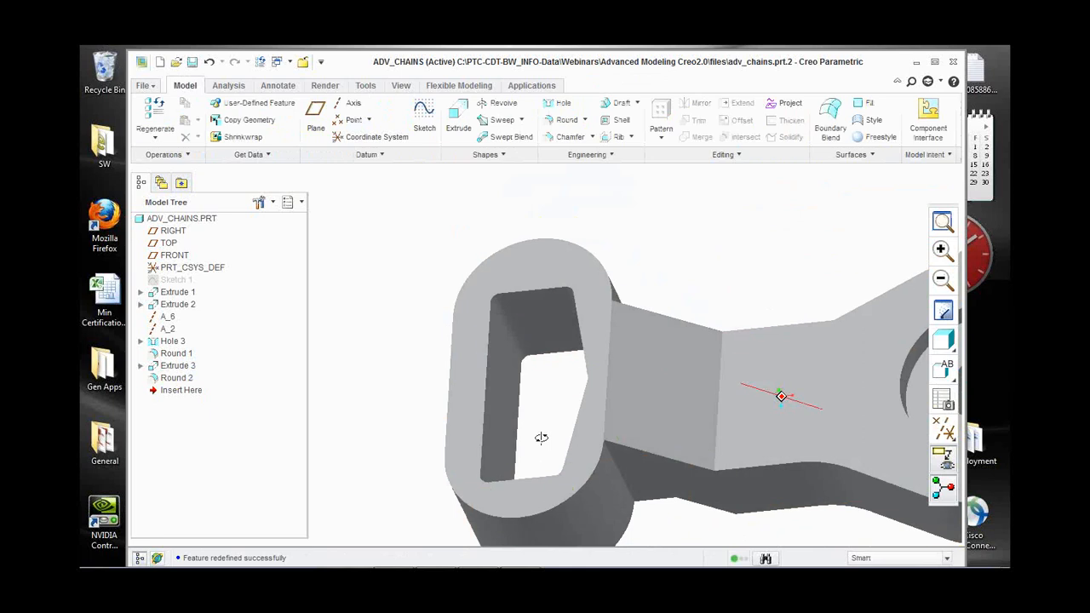
Redefine Round 2 by clearing its references and reselecting the five-sided cutout's inner corners as intent edges, and accept it.
{"action": "left_click", "coordinate": [176, 377]}
{"action": "right_click", "coordinate": [181, 380]}
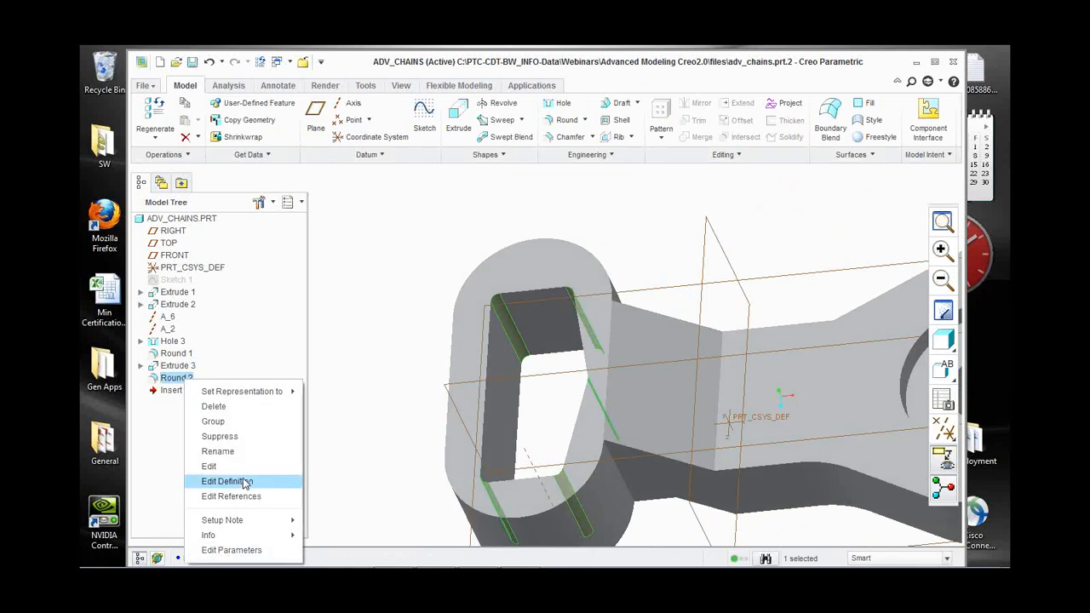
{"action": "left_click", "coordinate": [247, 482]}
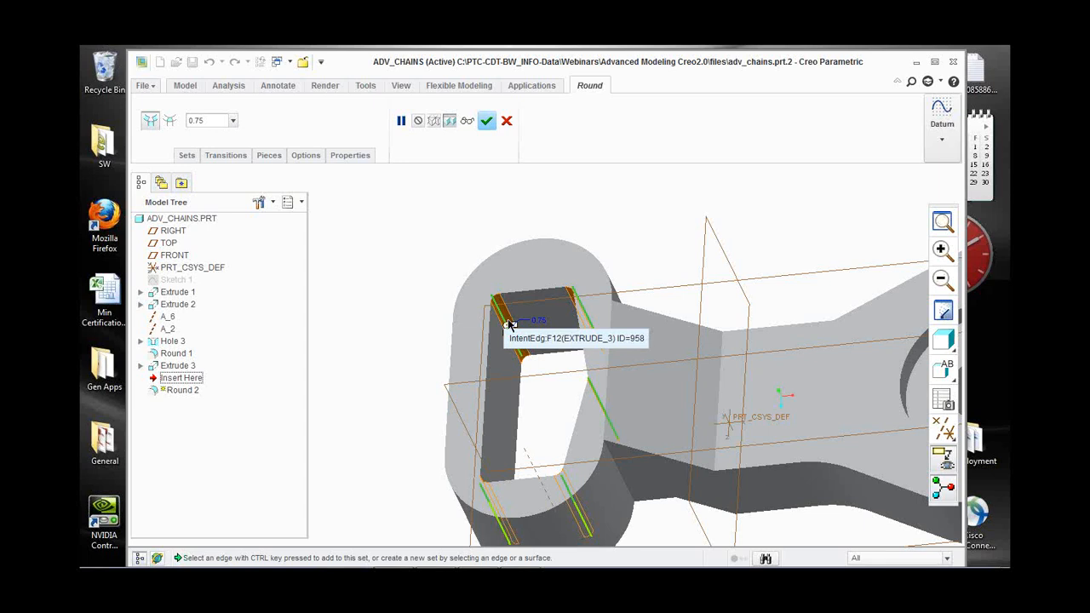
{"action": "scroll", "coordinate": [509, 323], "scroll_direction": "down", "scroll_amount": 2}
{"action": "scroll", "coordinate": [413, 304], "scroll_direction": "up", "scroll_amount": 1}
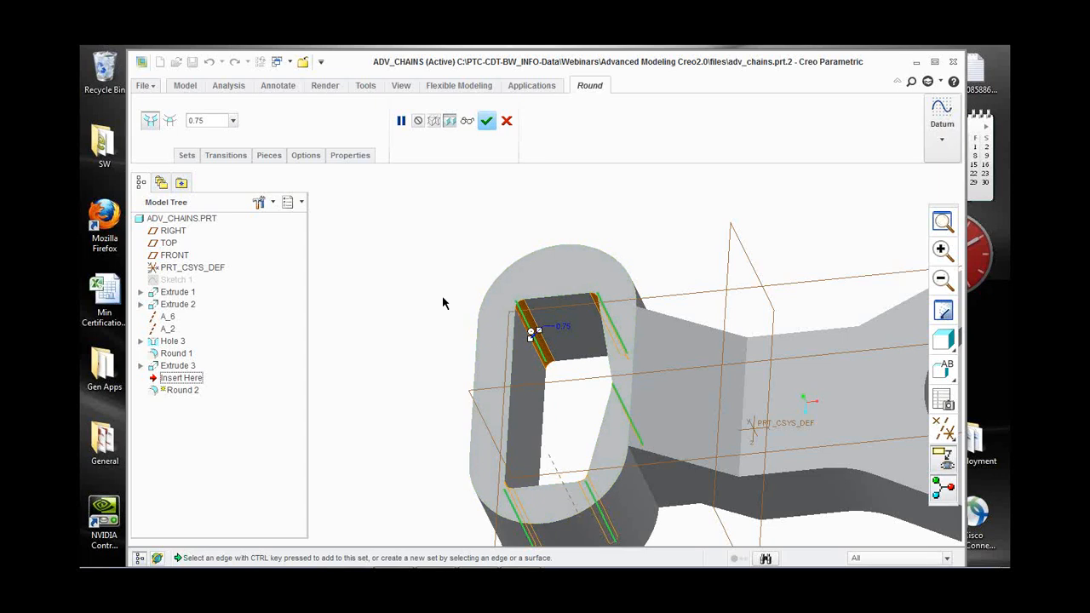
{"action": "right_click", "coordinate": [394, 282]}
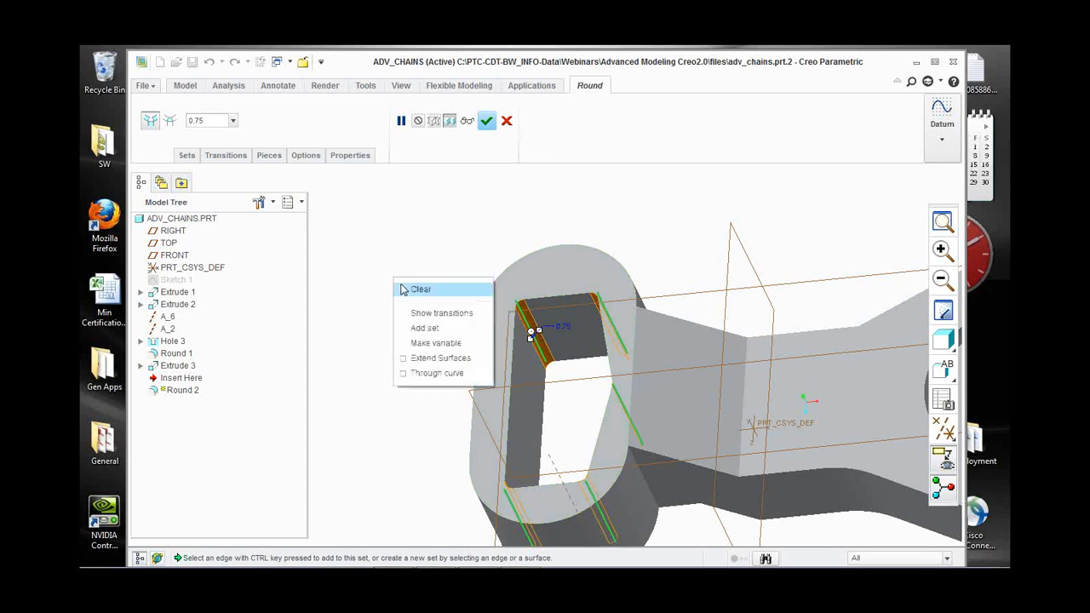
{"action": "left_click", "coordinate": [419, 290]}
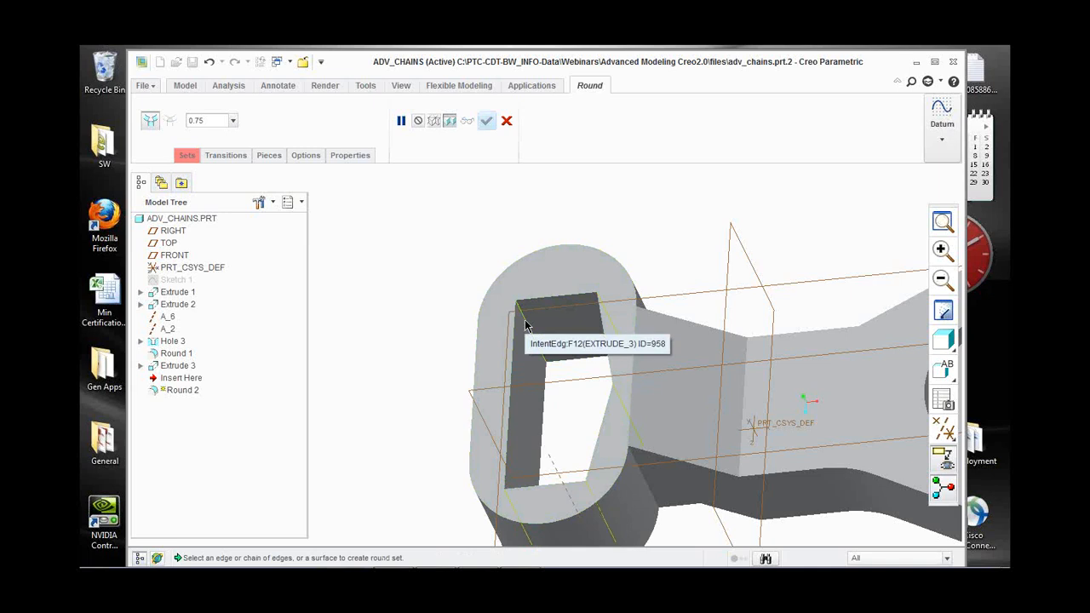
{"action": "left_click", "coordinate": [525, 320]}
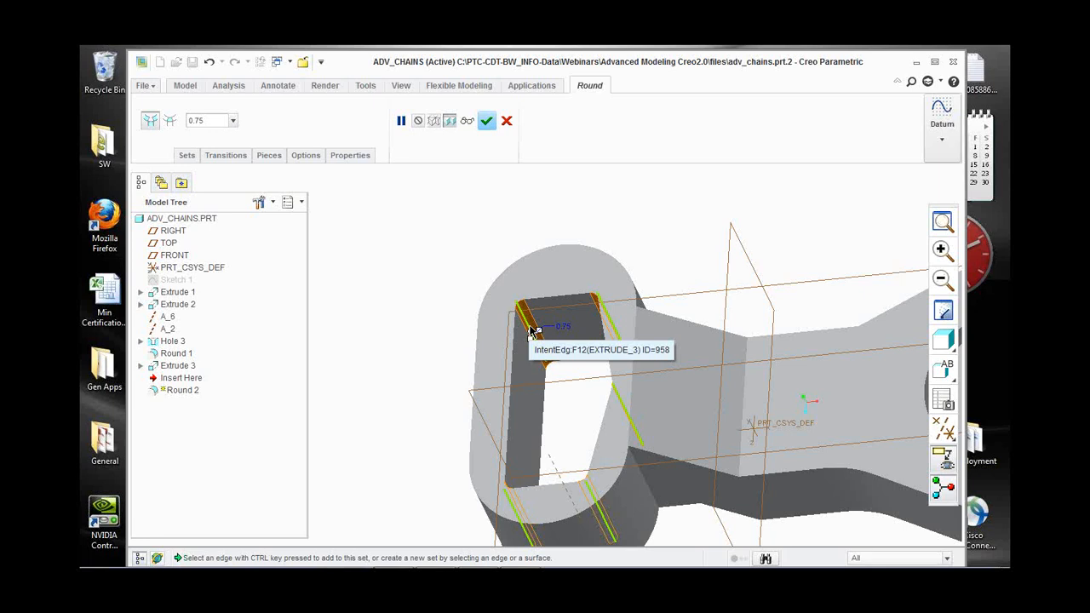
{"action": "left_click", "coordinate": [487, 122]}
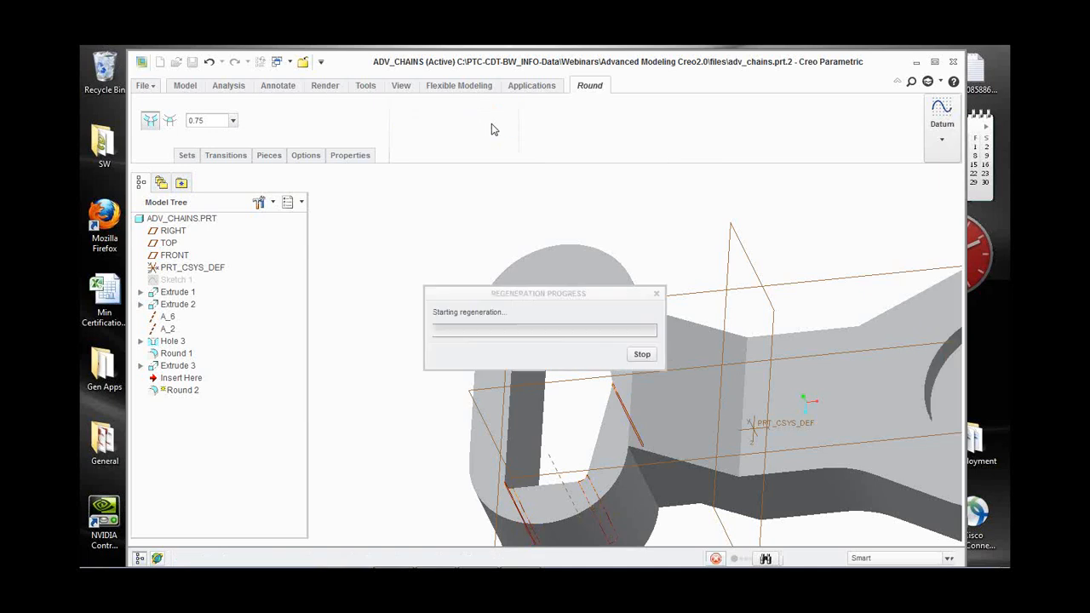
Open adv_surface-sets.prt from the files folder, and select and deselect the stepped block's broad flat face.
{"action": "left_click", "coordinate": [177, 62]}
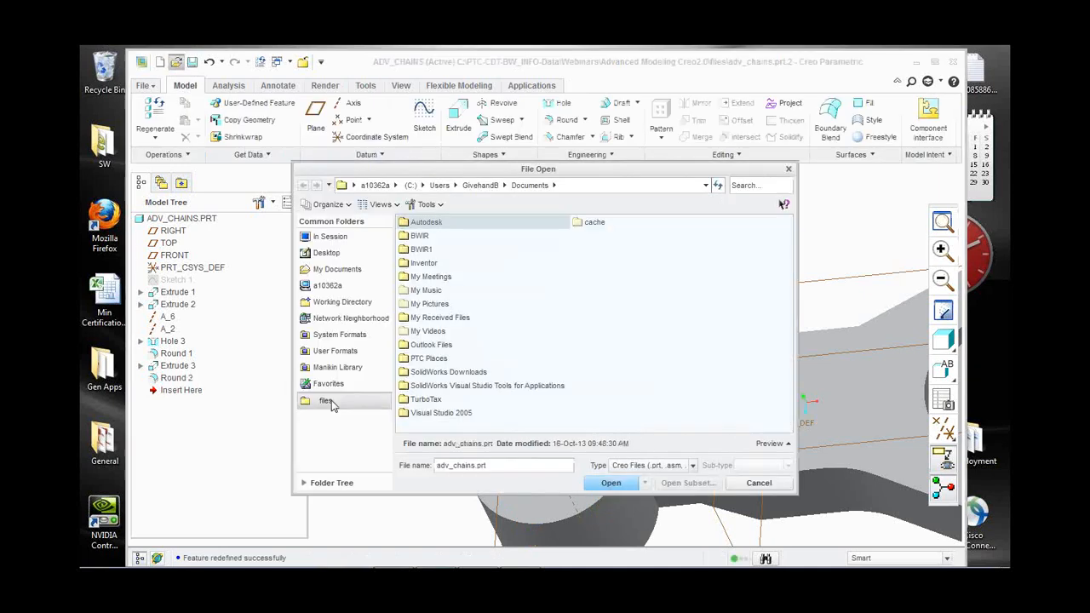
{"action": "double_click", "coordinate": [444, 249]}
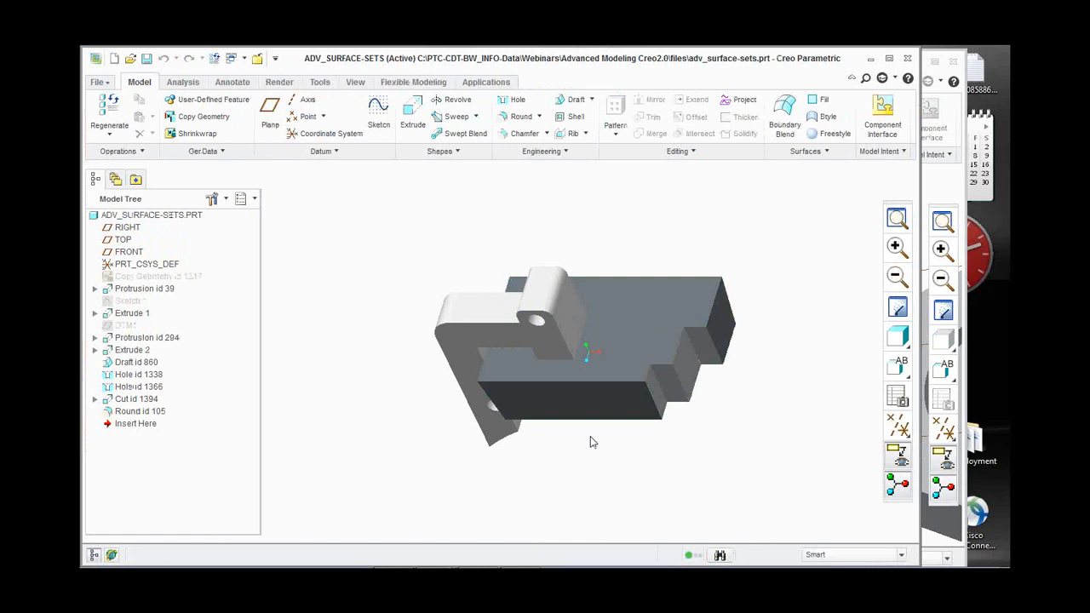
{"action": "left_click", "coordinate": [638, 359]}
{"action": "left_click", "coordinate": [639, 359]}
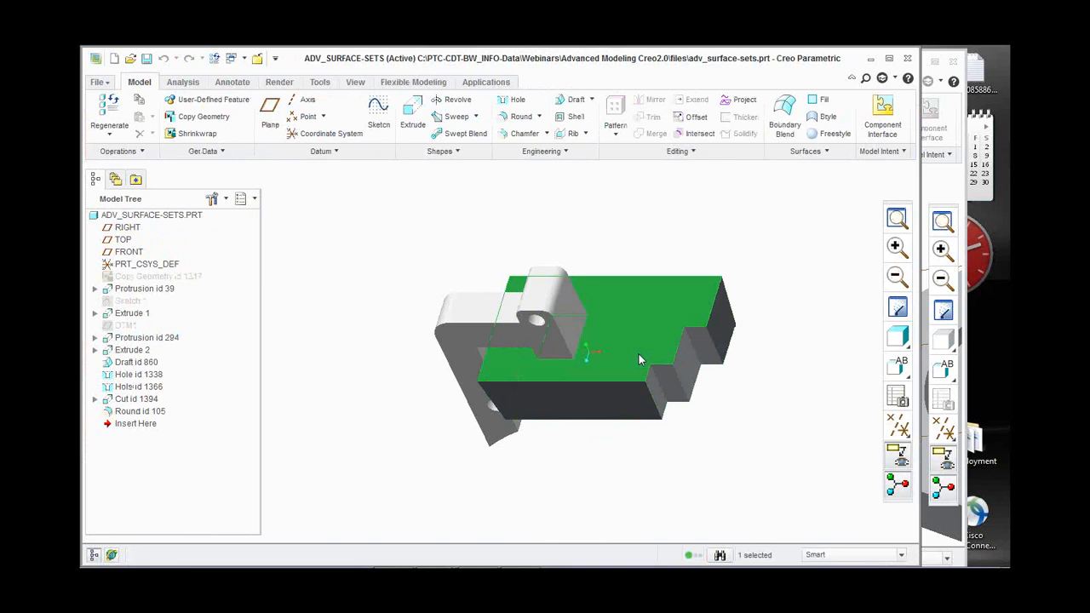
{"action": "scroll", "coordinate": [644, 385], "scroll_direction": "up", "scroll_amount": 3}
{"action": "left_click", "coordinate": [720, 449]}
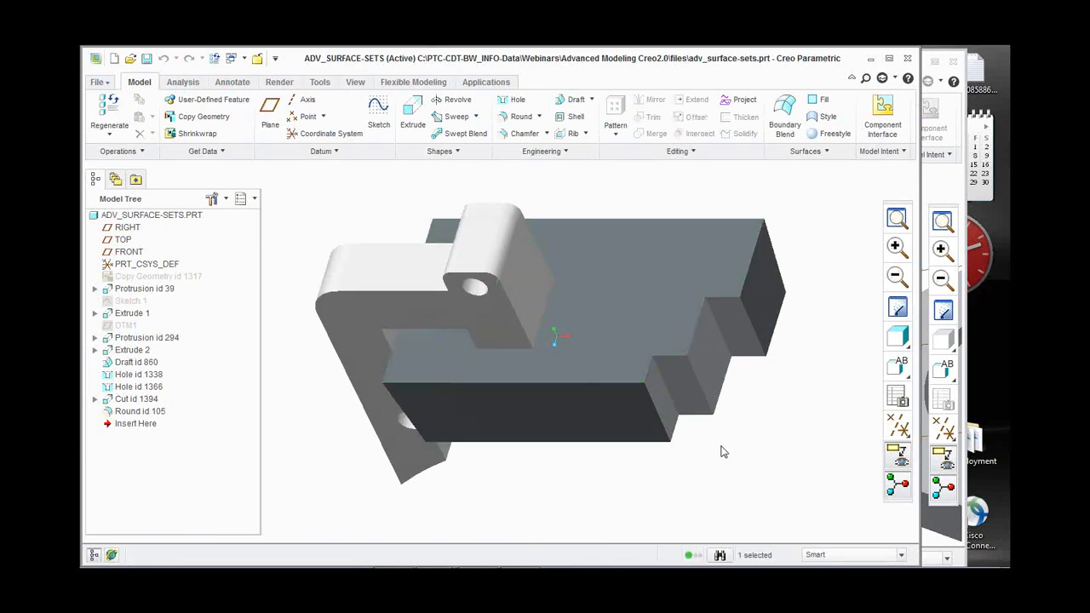
Select the stepped block's front face and its five stepped end faces individually as one group, and clear the selection.
{"action": "left_click", "coordinate": [672, 415]}
{"action": "left_click", "coordinate": [672, 413]}
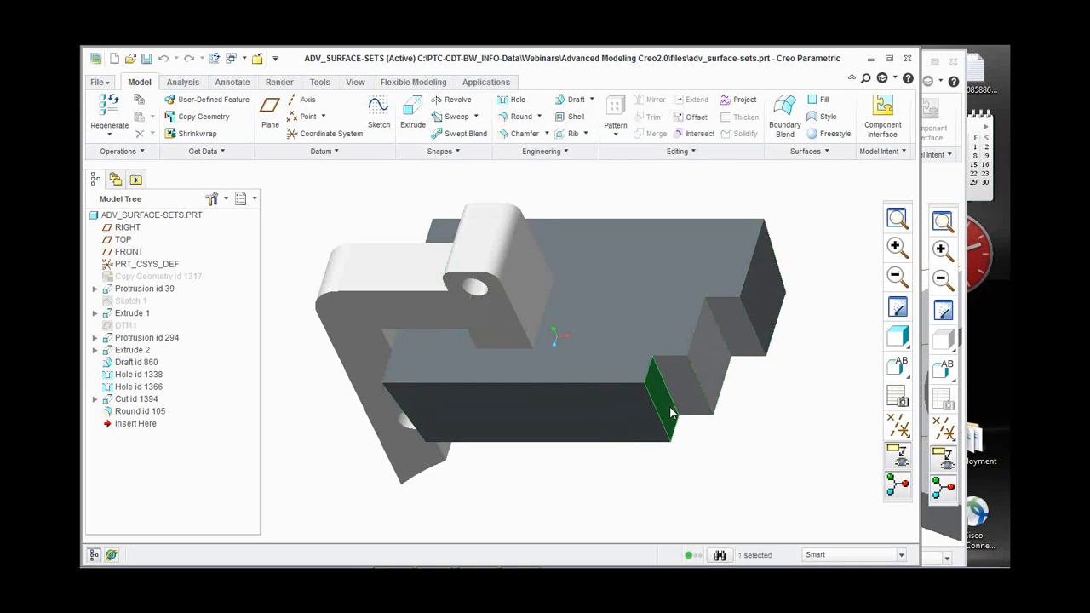
{"action": "left_click", "coordinate": [642, 406], "text": "ctrl"}
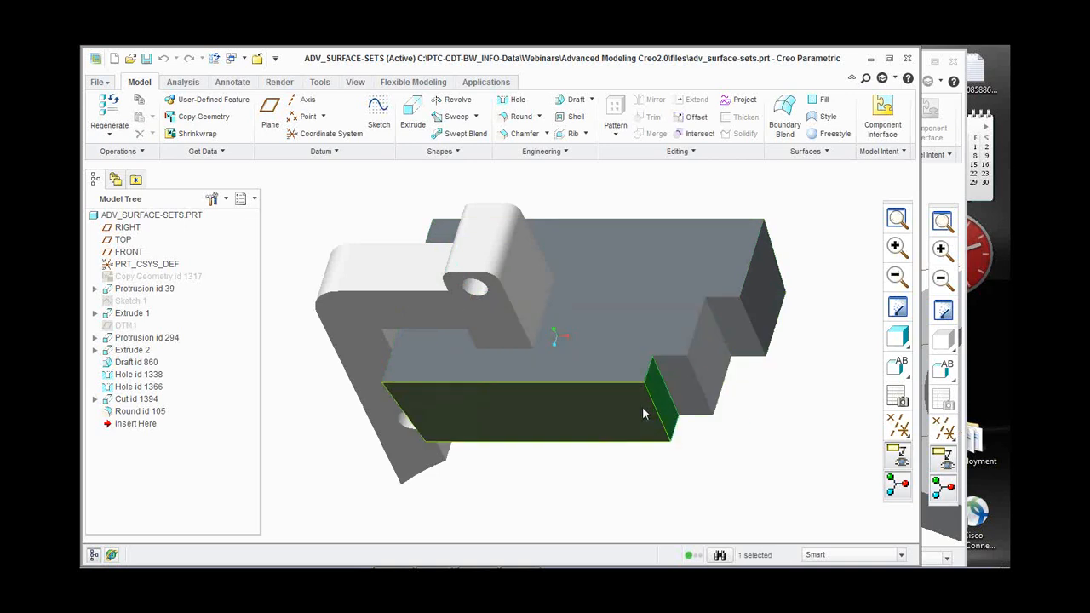
{"action": "left_click", "coordinate": [684, 380], "text": "ctrl"}
{"action": "left_click", "coordinate": [701, 365], "text": "ctrl"}
{"action": "left_click", "coordinate": [725, 322], "text": "ctrl"}
{"action": "left_click", "coordinate": [753, 297], "text": "ctrl"}
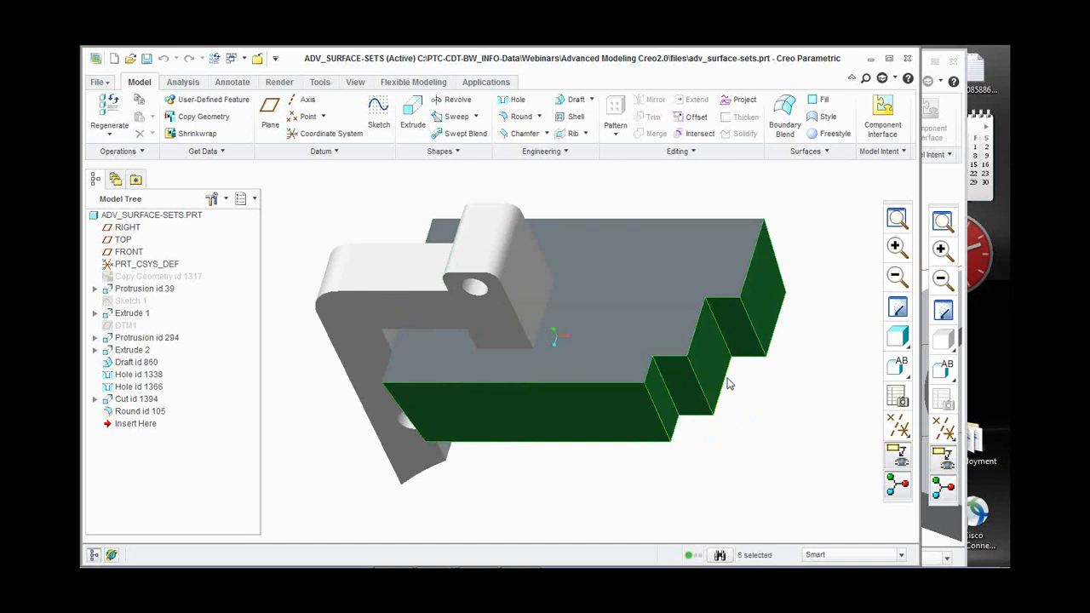
{"action": "middle_click_drag", "start_coordinate": [731, 384], "coordinate": [720, 310]}
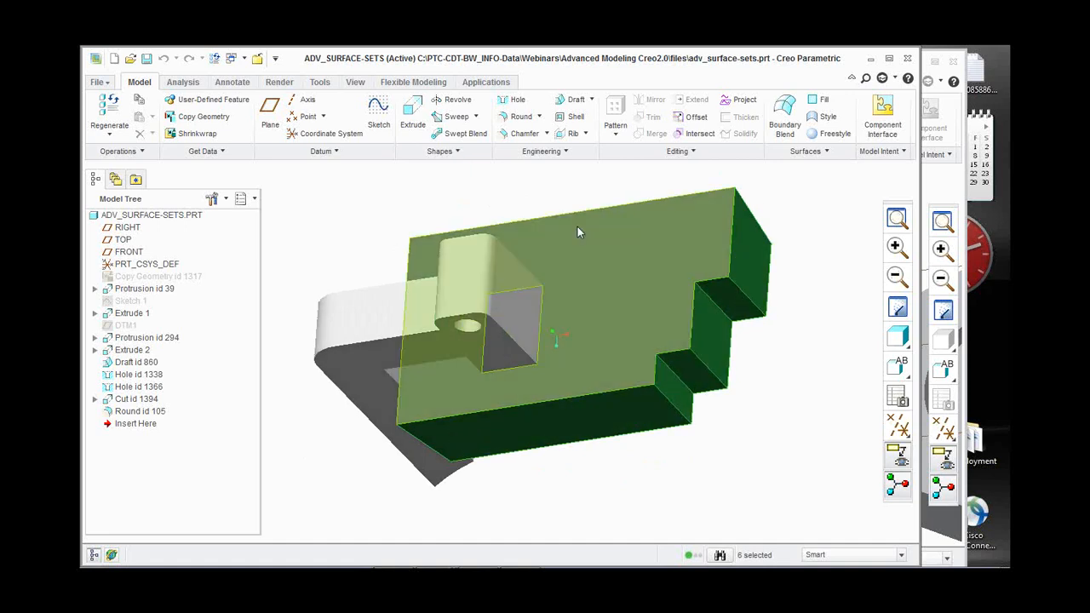
{"action": "left_click", "coordinate": [801, 390]}
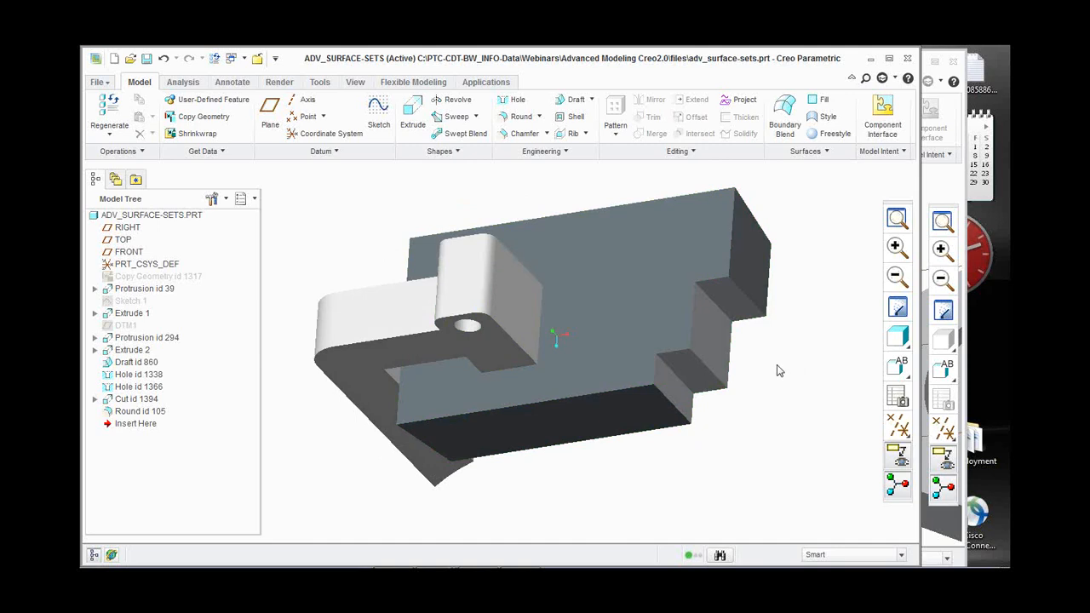
Try selecting the block's front and stepped side faces one after another, and clear the selection.
{"action": "middle_click_drag", "start_coordinate": [769, 380], "coordinate": [772, 362]}
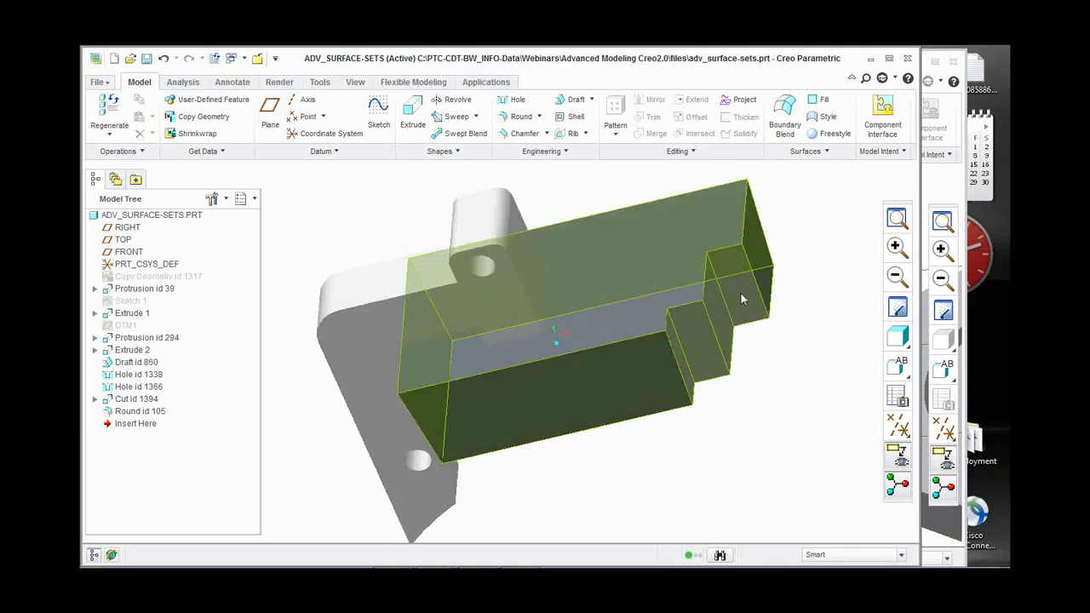
{"action": "left_click", "coordinate": [740, 291]}
{"action": "left_click", "coordinate": [734, 302]}
{"action": "left_click", "coordinate": [701, 333]}
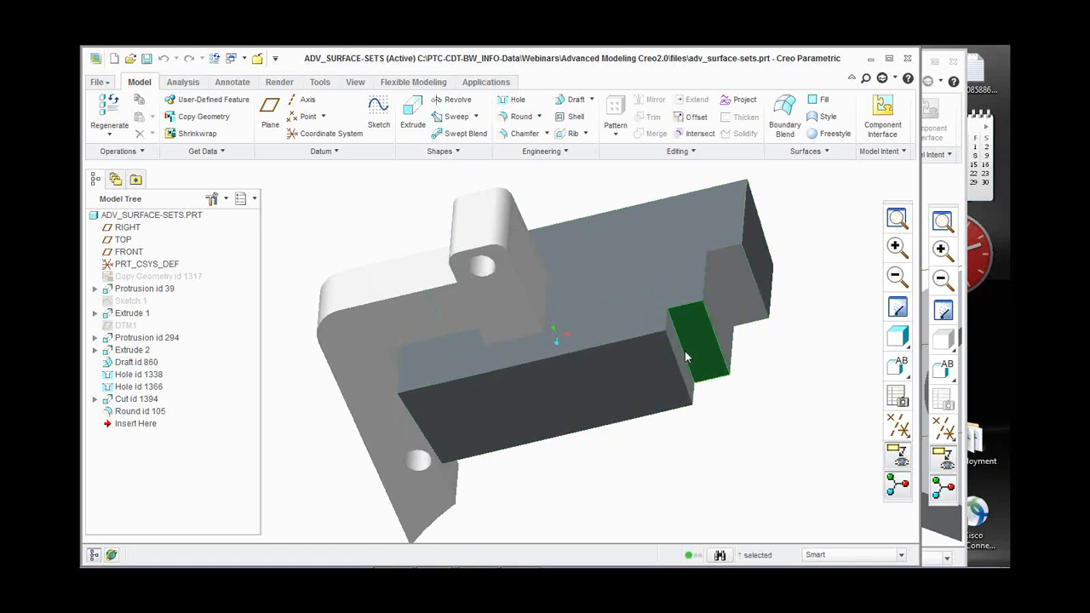
{"action": "left_click", "coordinate": [680, 354]}
{"action": "left_click", "coordinate": [577, 388]}
{"action": "mouse_move", "coordinate": [577, 388]}
{"action": "middle_mouse_down"}
{"action": "mouse_move", "coordinate": [607, 374]}
{"action": "mouse_move", "coordinate": [579, 383]}
{"action": "middle_mouse_up"}
{"action": "left_click", "coordinate": [697, 387]}
{"action": "mouse_move", "coordinate": [698, 389]}
{"action": "middle_mouse_down"}
{"action": "mouse_move", "coordinate": [685, 403]}
{"action": "mouse_move", "coordinate": [690, 381]}
{"action": "middle_mouse_up"}
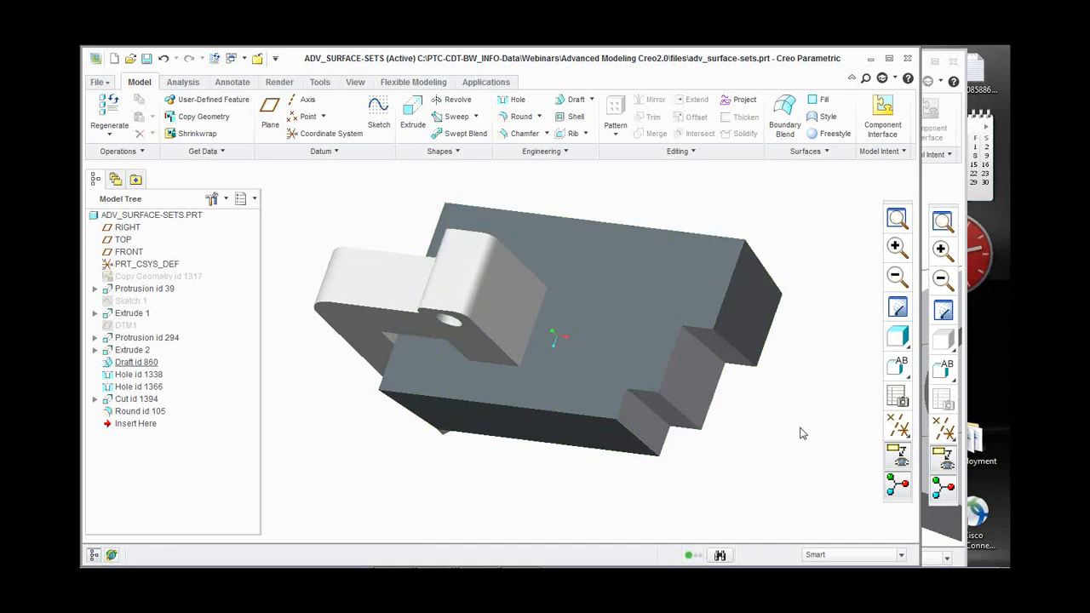
Select all the side faces around the stepped block together as intent surfaces, and inspect the set from other angles.
{"action": "left_click", "coordinate": [634, 334]}
{"action": "left_click", "coordinate": [634, 332]}
{"action": "middle_click_drag", "start_coordinate": [634, 332], "coordinate": [720, 360]}
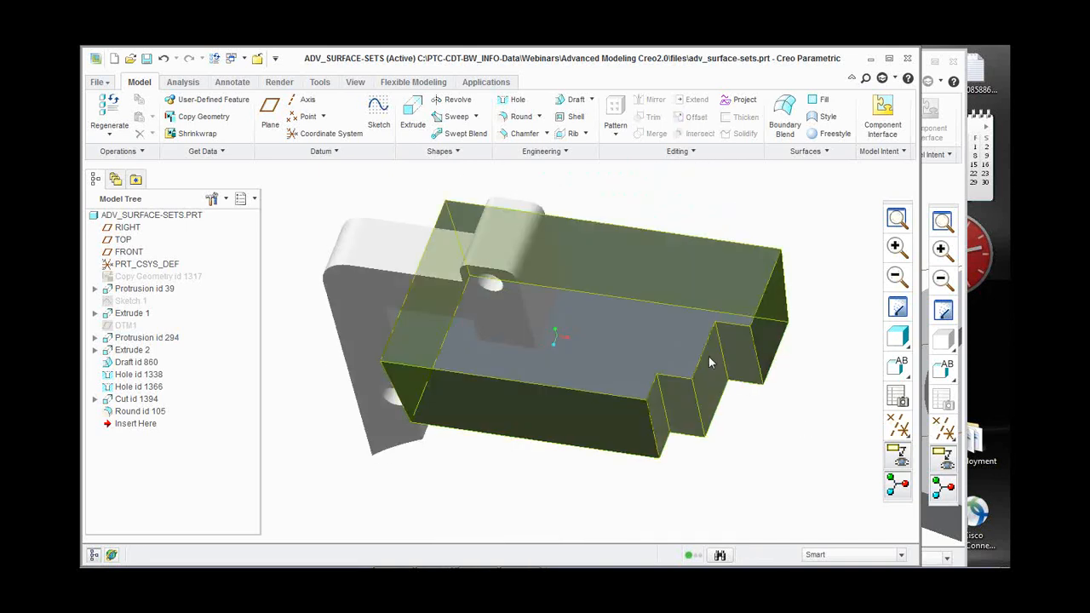
{"action": "left_click", "coordinate": [641, 325]}
{"action": "left_click", "coordinate": [662, 279]}
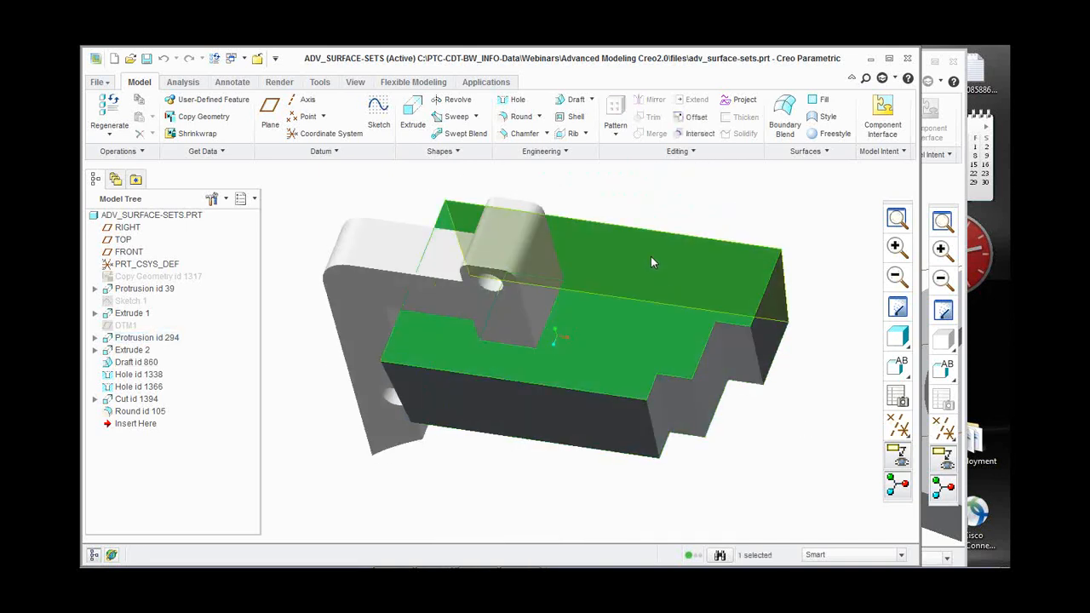
{"action": "left_click", "coordinate": [573, 396]}
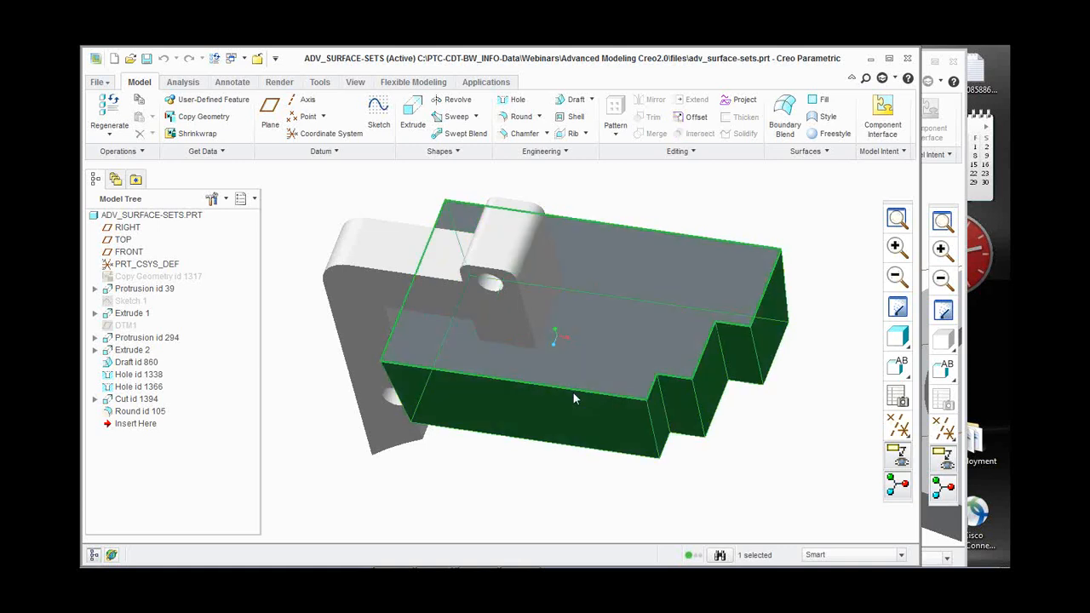
{"action": "middle_click_drag", "start_coordinate": [573, 396], "coordinate": [553, 292]}
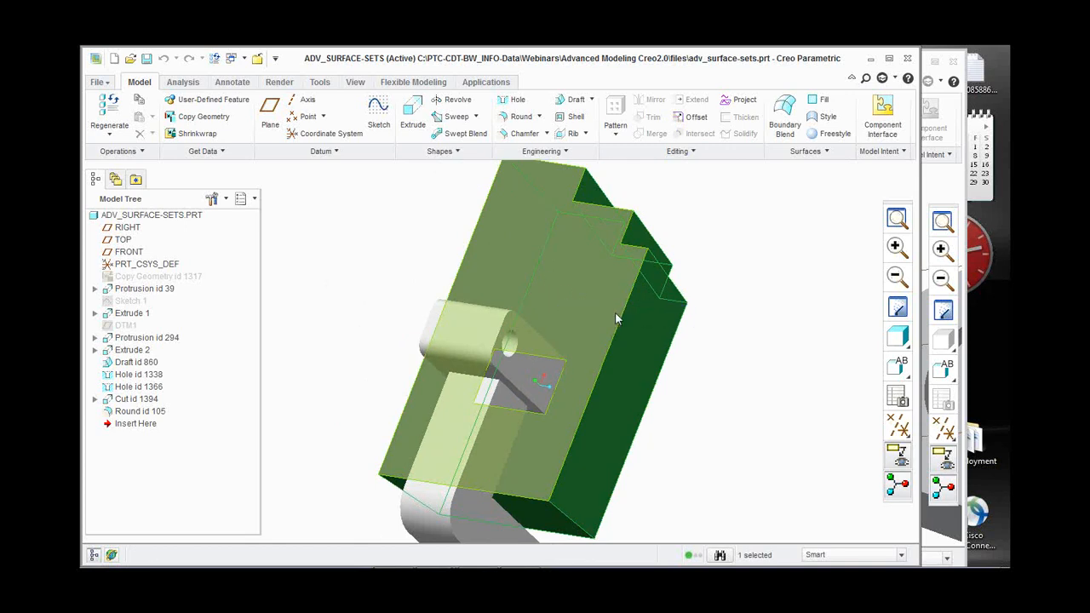
{"action": "middle_click_drag", "start_coordinate": [569, 293], "coordinate": [655, 350]}
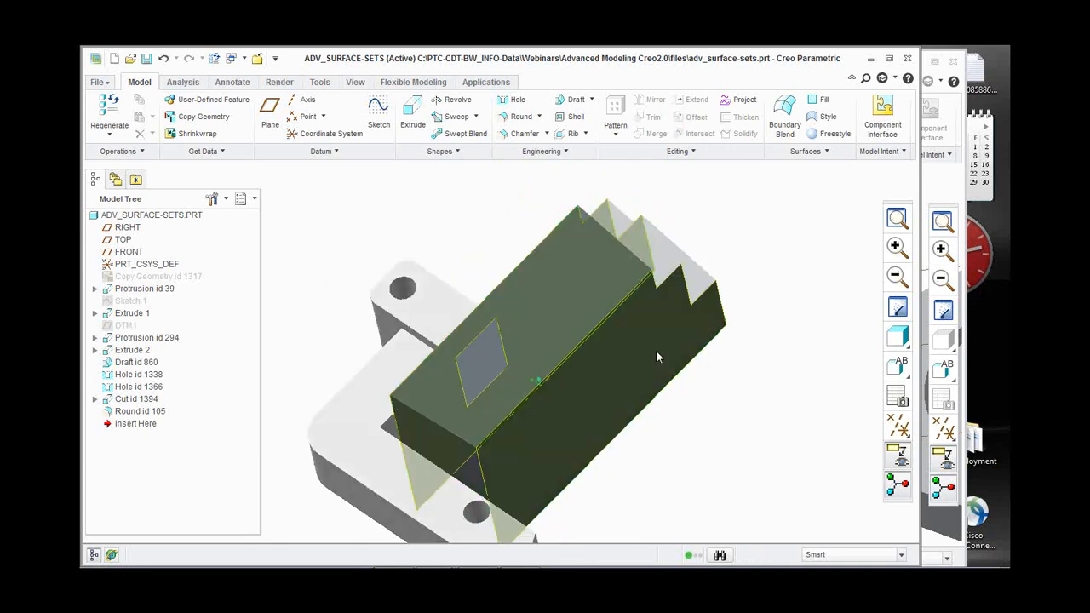
Reselect the stepped block's surrounding faces as intent surfaces, examine the set from the stepped side, and clear the selection.
{"action": "left_click", "coordinate": [607, 315]}
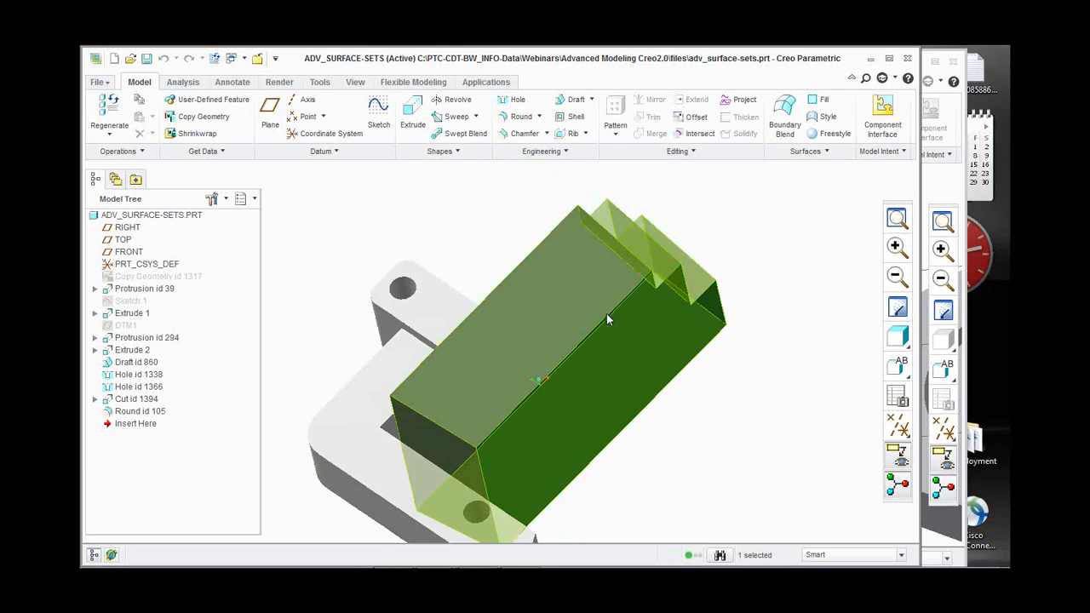
{"action": "left_click", "coordinate": [606, 313]}
{"action": "middle_click_drag", "start_coordinate": [636, 276], "coordinate": [652, 366]}
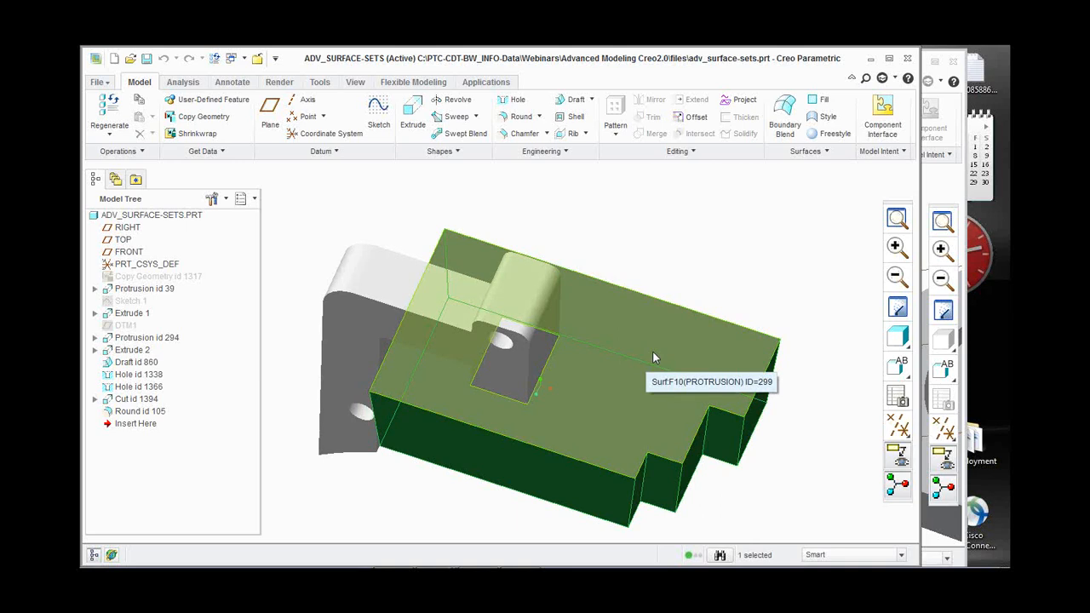
{"action": "left_click", "coordinate": [698, 280]}
{"action": "middle_click_drag", "start_coordinate": [738, 364], "coordinate": [730, 346]}
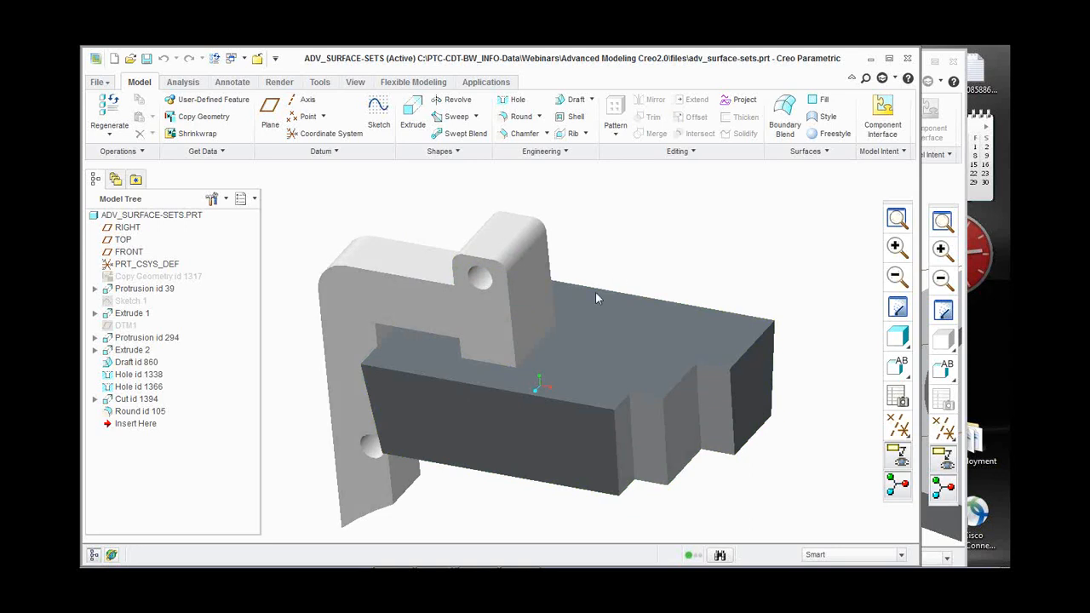
{"action": "middle_click_drag", "start_coordinate": [595, 292], "coordinate": [549, 232]}
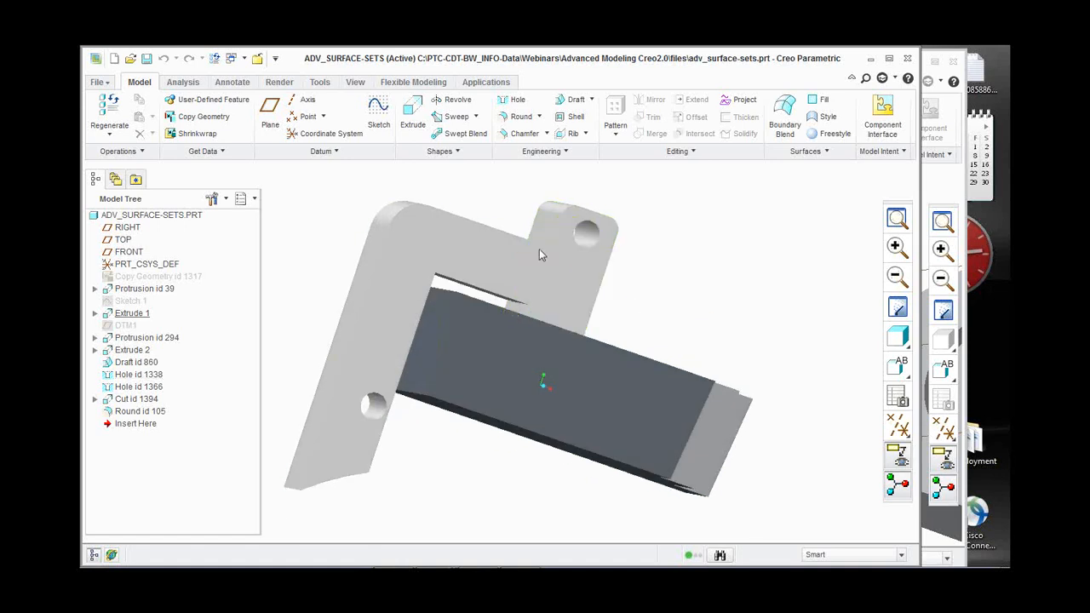
{"action": "left_click", "coordinate": [405, 285]}
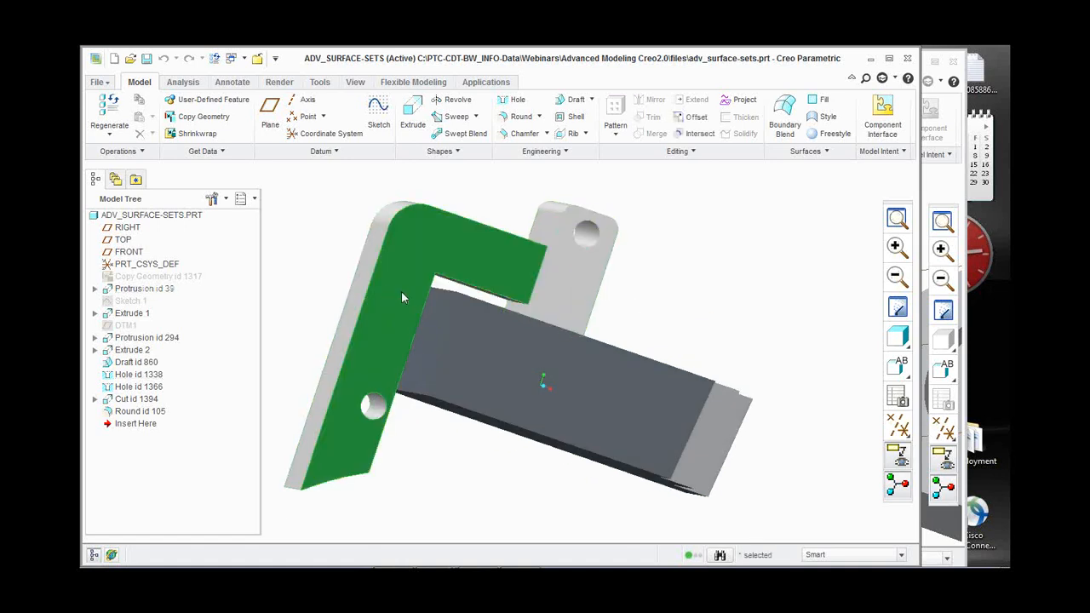
{"action": "left_click", "coordinate": [414, 182]}
{"action": "middle_click_drag", "start_coordinate": [623, 289], "coordinate": [520, 298]}
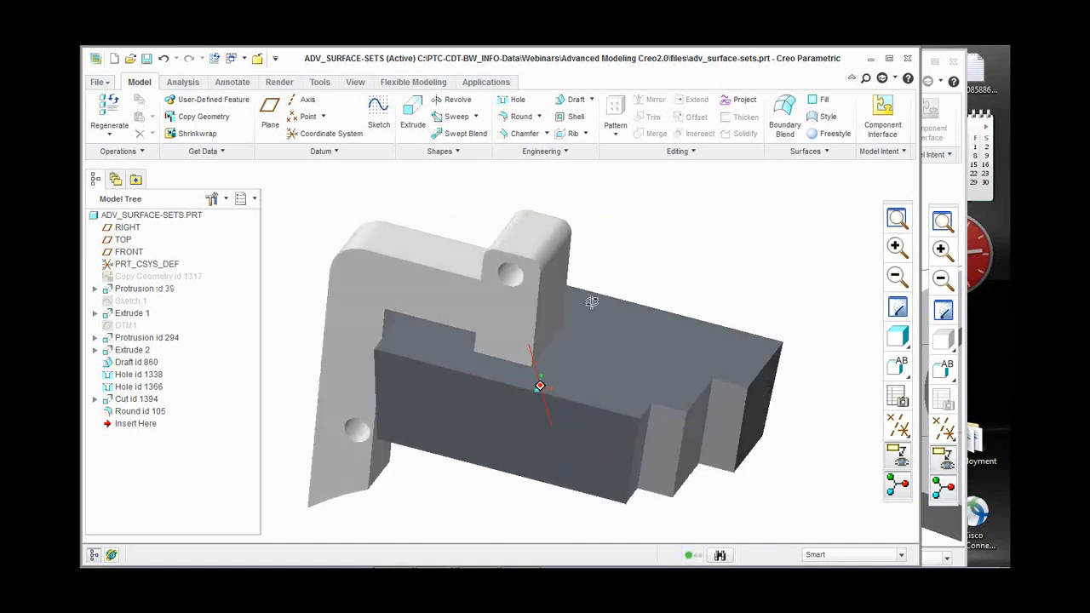
{"action": "double_click", "coordinate": [441, 258]}
{"action": "left_click", "coordinate": [648, 236]}
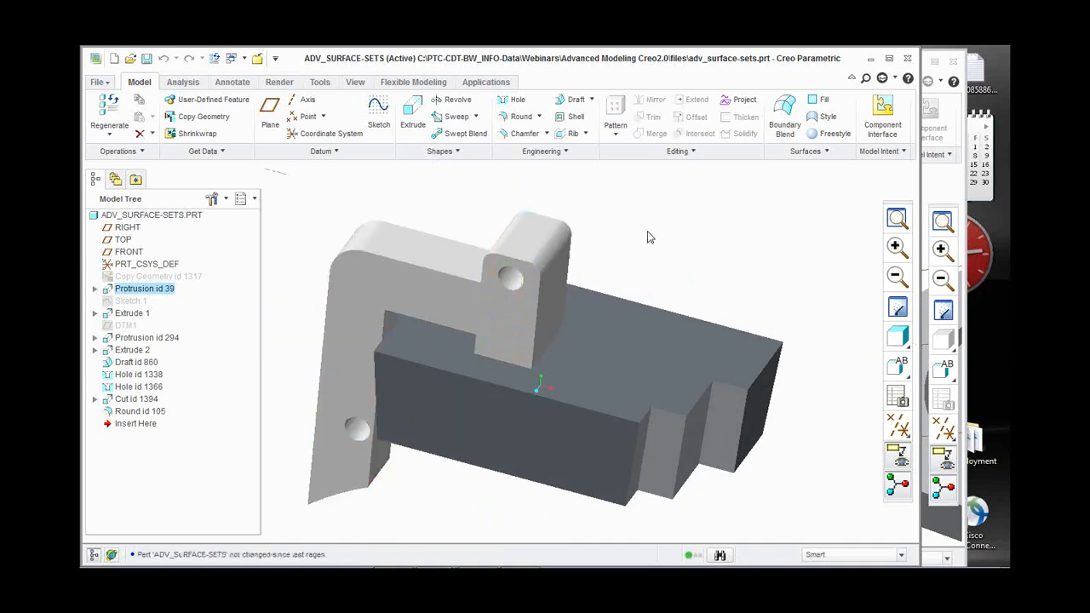
Select the whole bracket's surfaces with the arm's outer face as seed and the block's broad face as boundary, and clear the selection.
{"action": "left_click", "coordinate": [450, 252]}
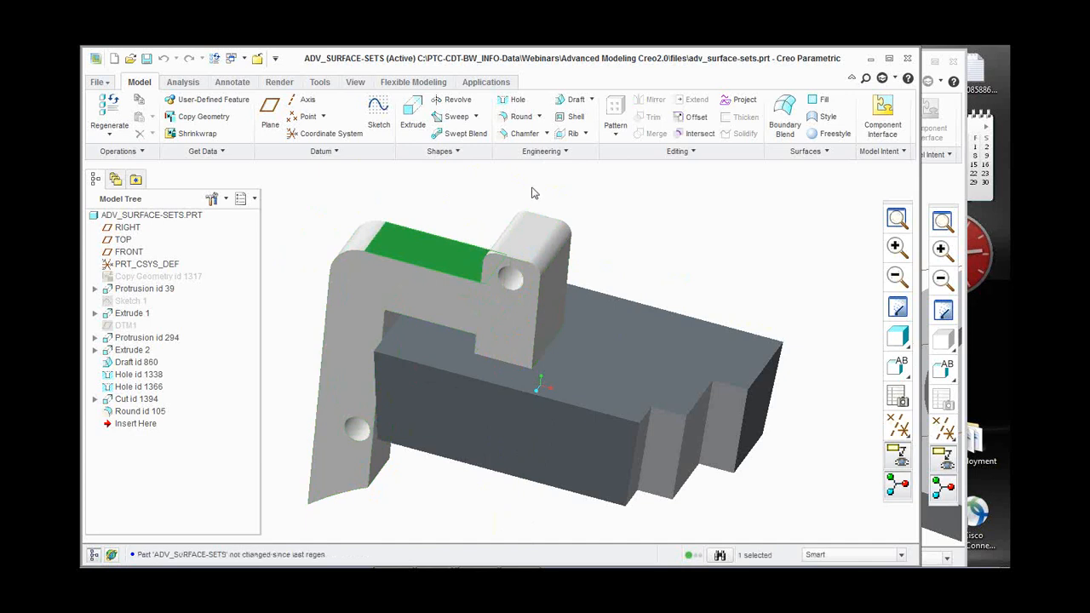
{"action": "left_click", "coordinate": [618, 331], "text": "shift"}
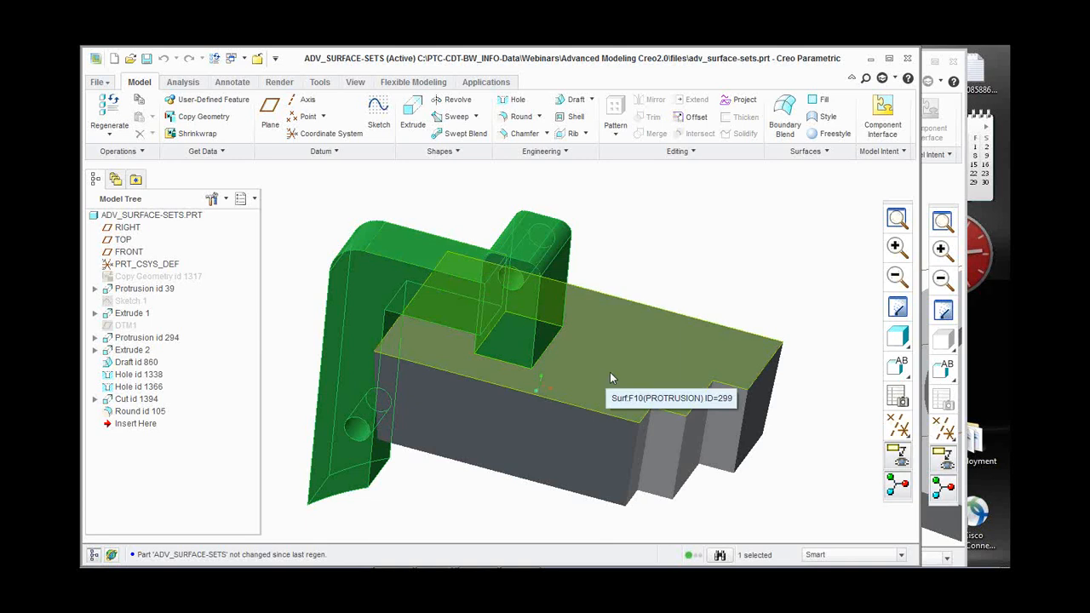
{"action": "left_click", "coordinate": [620, 233]}
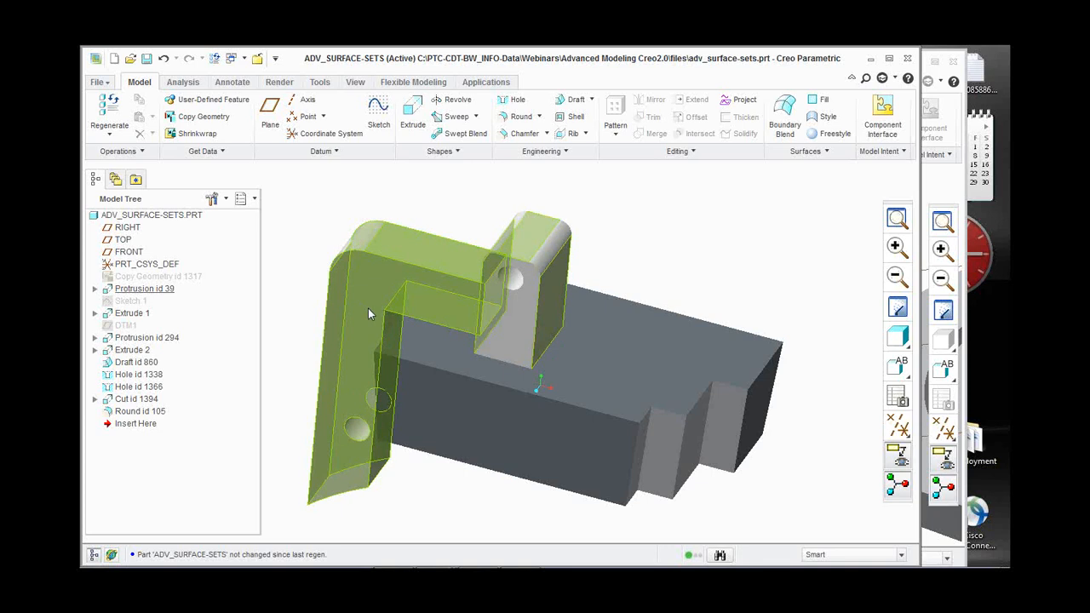
Select only the L-shaped arm's surfaces using its outer face as seed and the adjoining lug face as boundary, and clear the selection.
{"action": "mouse_move", "coordinate": [370, 311]}
{"action": "middle_mouse_down"}
{"action": "mouse_move", "coordinate": [355, 312]}
{"action": "mouse_move", "coordinate": [391, 319]}
{"action": "middle_mouse_up"}
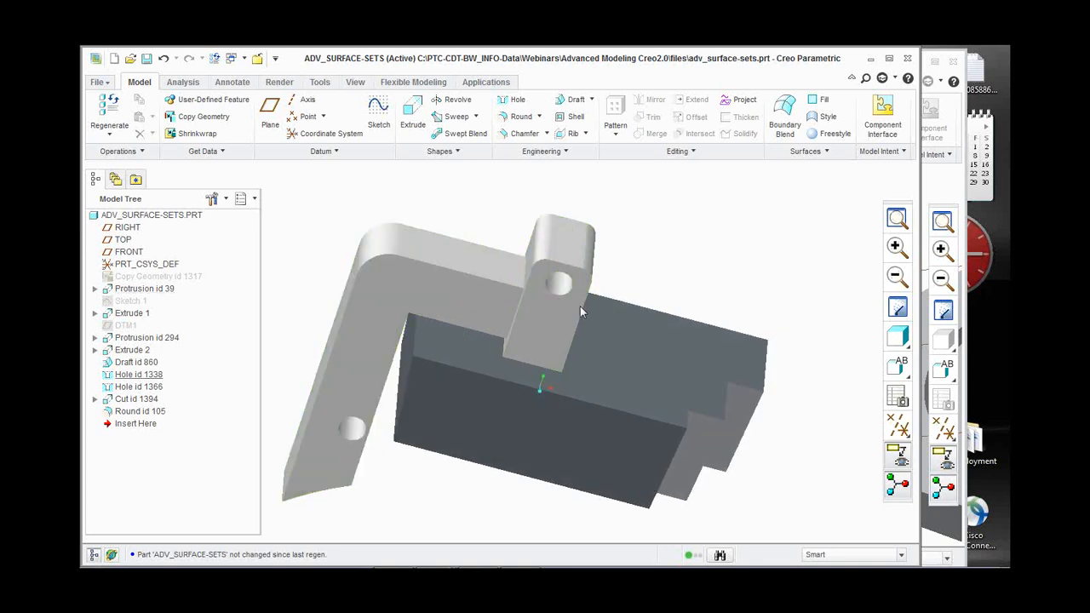
{"action": "left_click", "coordinate": [430, 248]}
{"action": "left_click", "coordinate": [448, 254]}
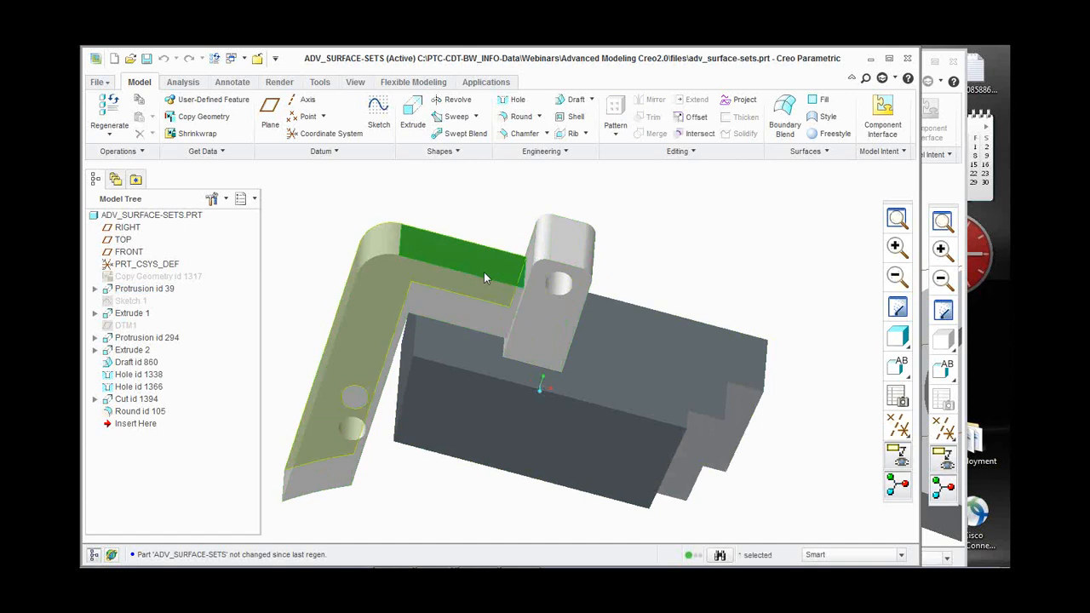
{"action": "middle_click_drag", "start_coordinate": [484, 271], "coordinate": [499, 282]}
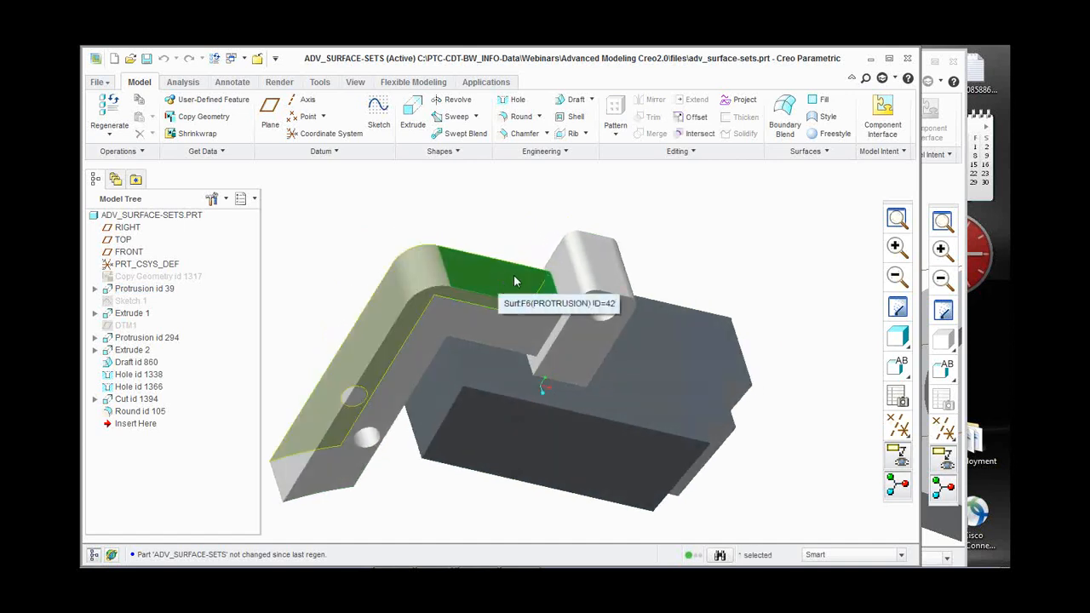
{"action": "left_click", "coordinate": [522, 279]}
{"action": "left_click", "coordinate": [560, 274], "text": "shift"}
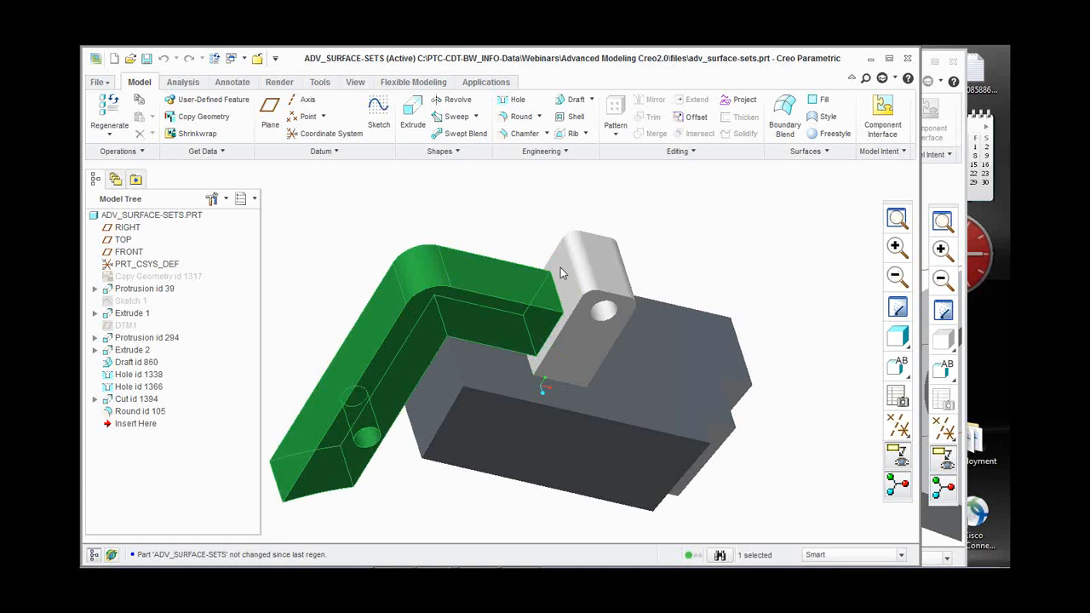
{"action": "left_click", "coordinate": [536, 222]}
Select the bracket and lug surfaces with the lug's holed front face as seed and the stepped block's surrounding faces as boundaries.
{"action": "middle_click_drag", "start_coordinate": [657, 394], "coordinate": [524, 312]}
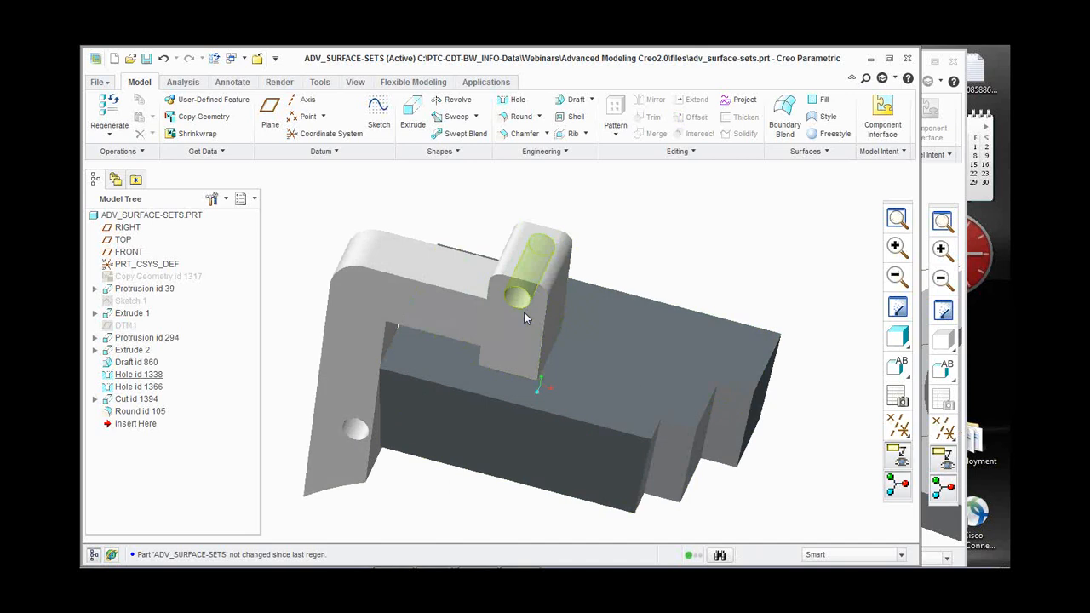
{"action": "left_click", "coordinate": [523, 322]}
{"action": "middle_click_drag", "start_coordinate": [592, 359], "coordinate": [578, 345]}
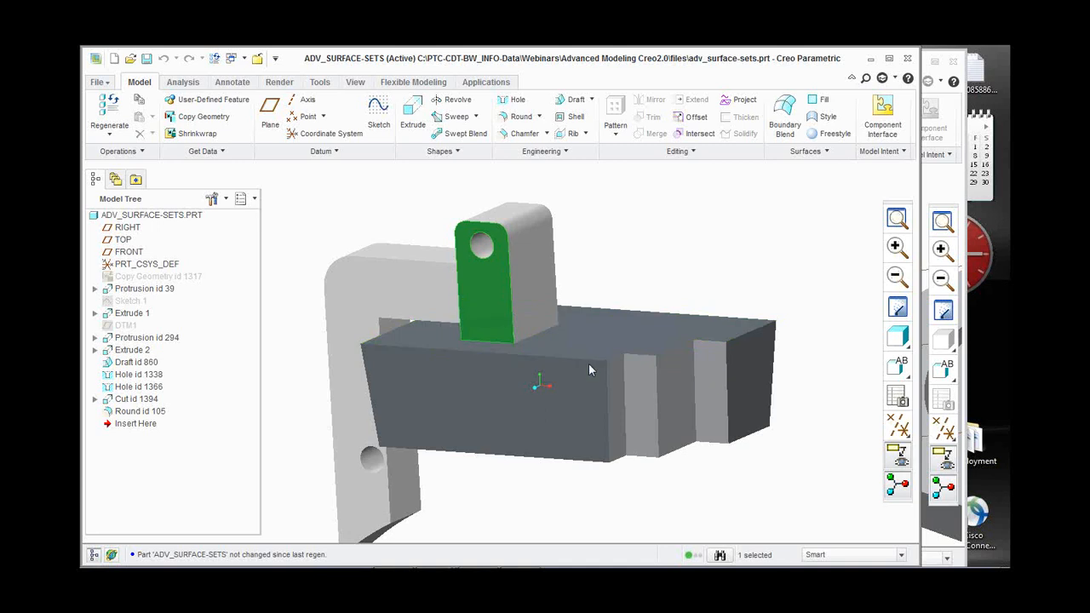
{"action": "left_click", "coordinate": [610, 402]}
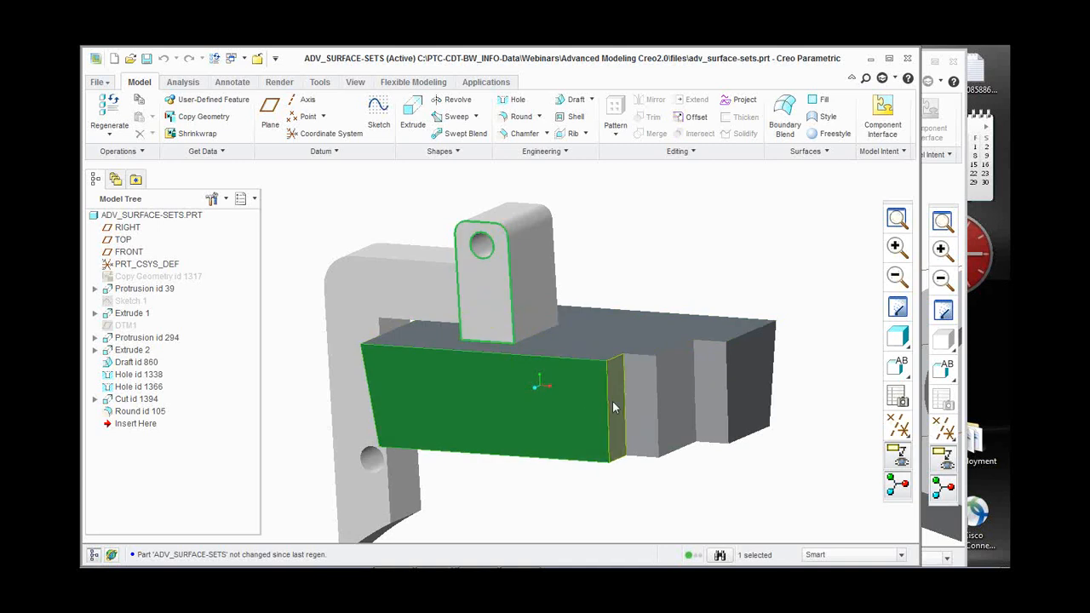
{"action": "left_click", "coordinate": [665, 391], "text": "ctrl"}
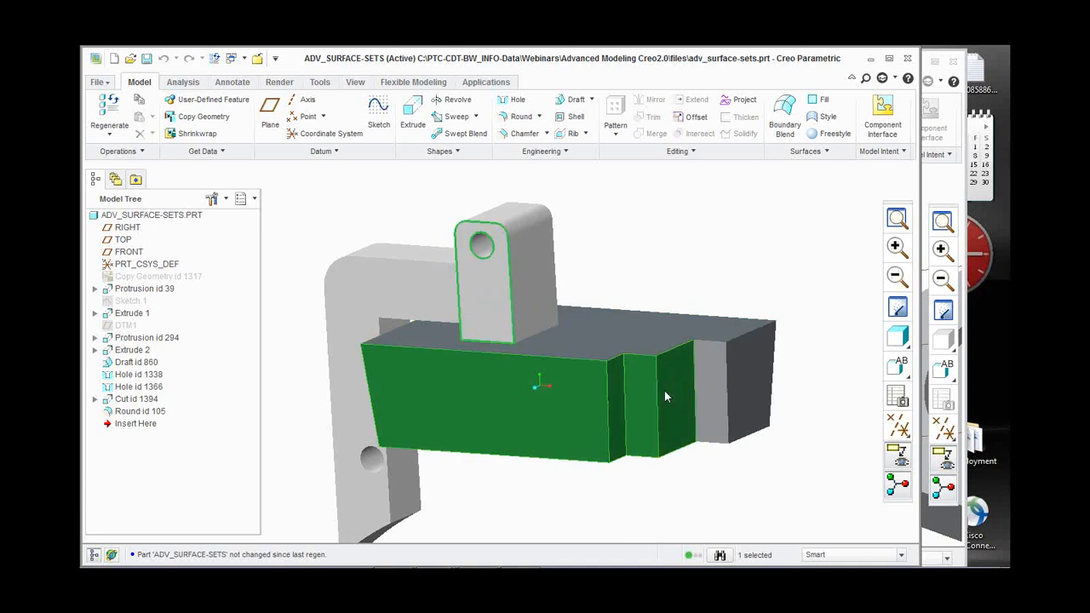
{"action": "left_click", "coordinate": [712, 377], "text": "ctrl"}
{"action": "left_click", "coordinate": [740, 372], "text": "ctrl"}
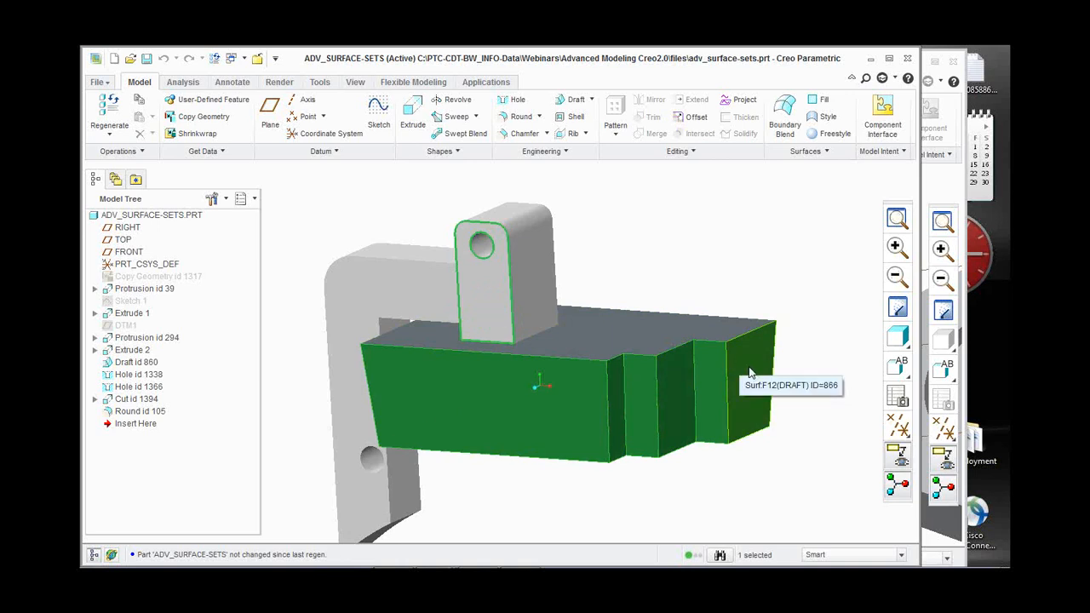
{"action": "middle_click_drag", "start_coordinate": [750, 373], "coordinate": [608, 350]}
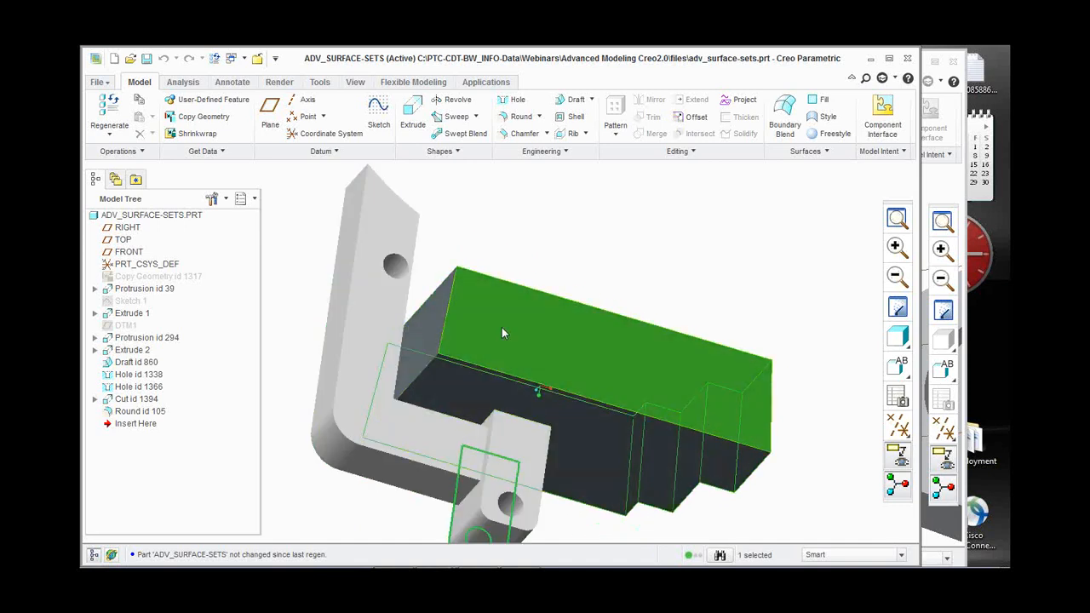
{"action": "left_click", "coordinate": [436, 318], "text": "shift"}
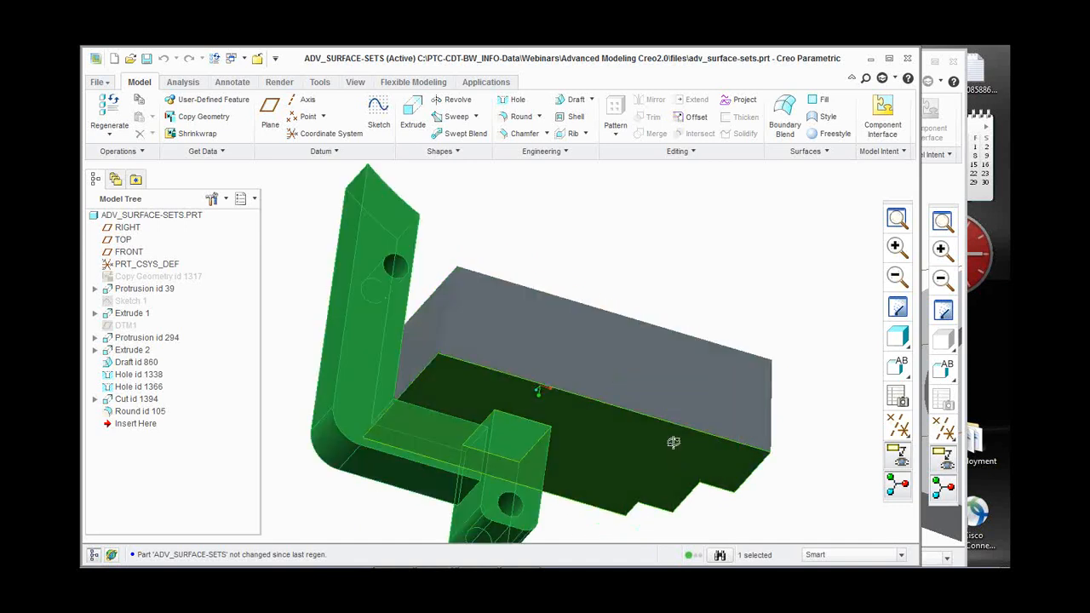
{"action": "middle_click_drag", "start_coordinate": [673, 442], "coordinate": [684, 349]}
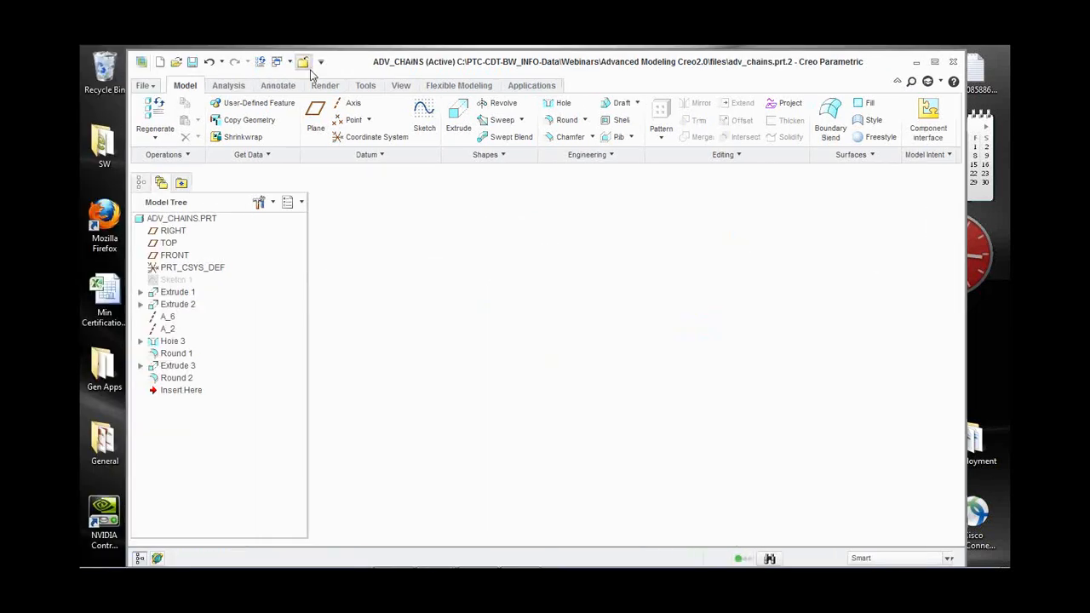
Close the adv_chains.prt window and open sketch_datums.prt.
{"action": "left_click", "coordinate": [305, 63]}
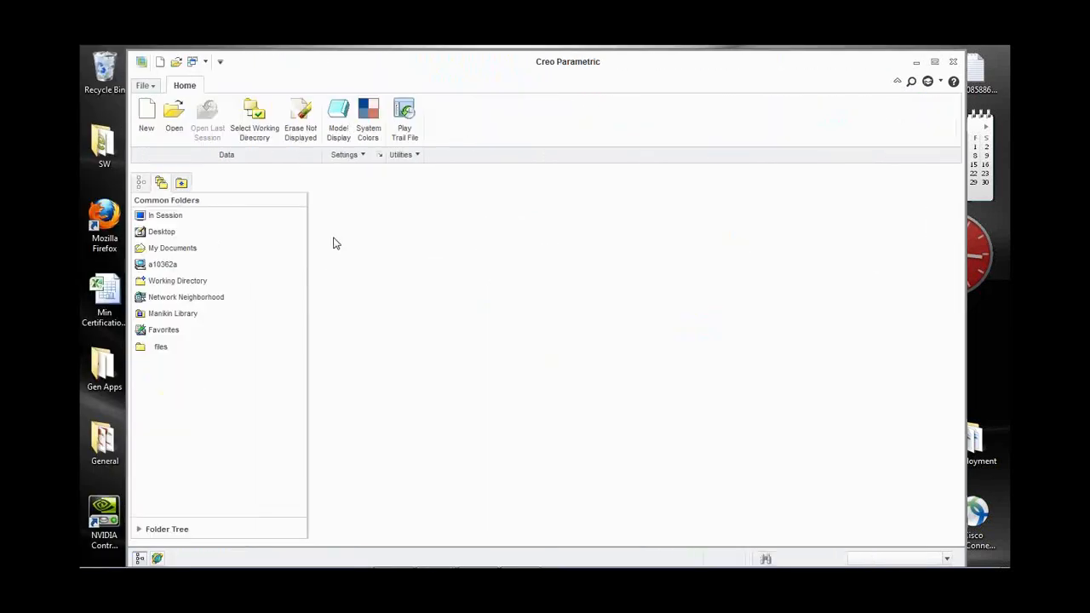
{"action": "left_click", "coordinate": [186, 127]}
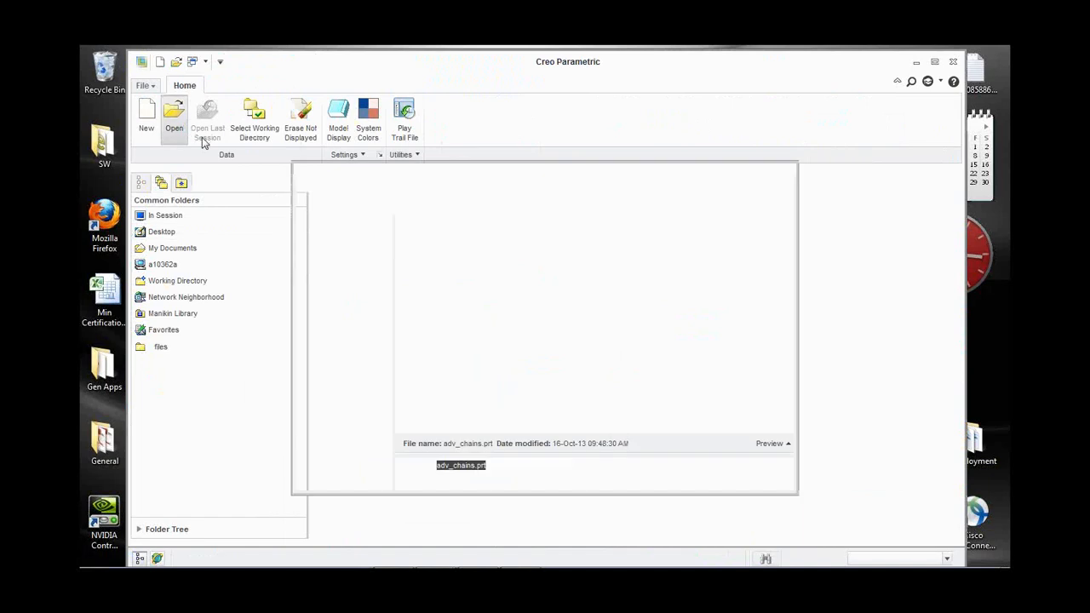
{"action": "double_click", "coordinate": [451, 386]}
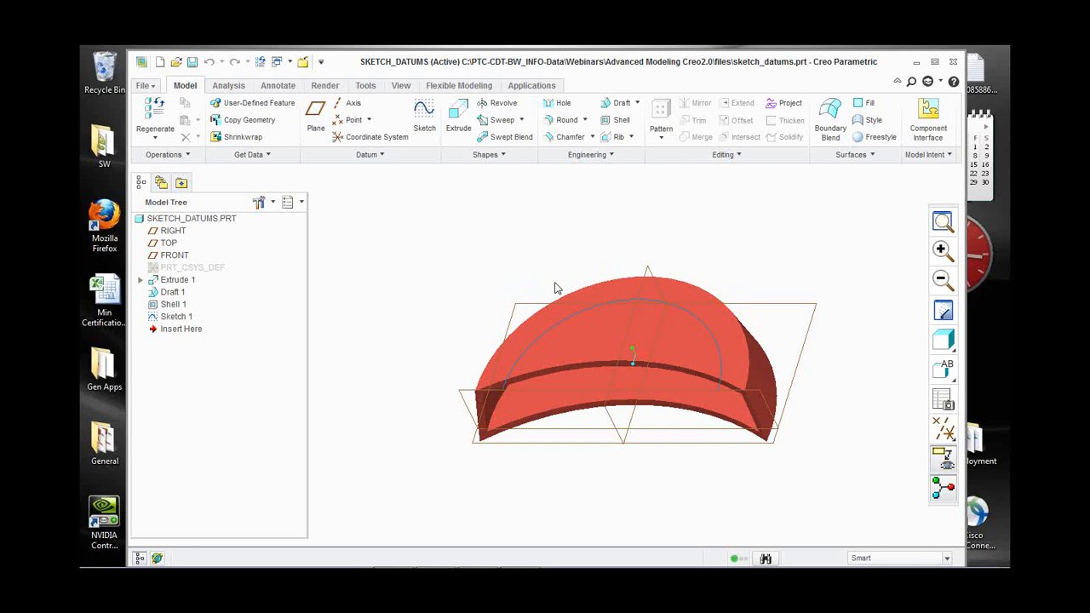
Start a sketch on the part's broad flat face and draw a slanted construction centerline just right of the part.
{"action": "left_click", "coordinate": [585, 319]}
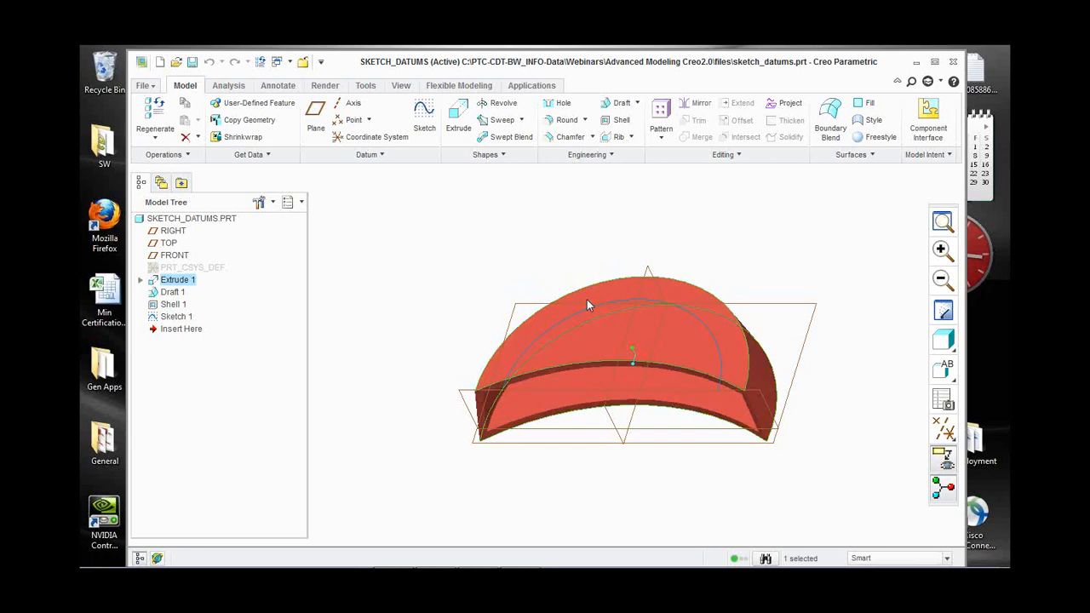
{"action": "left_click", "coordinate": [587, 299]}
{"action": "left_click", "coordinate": [430, 124]}
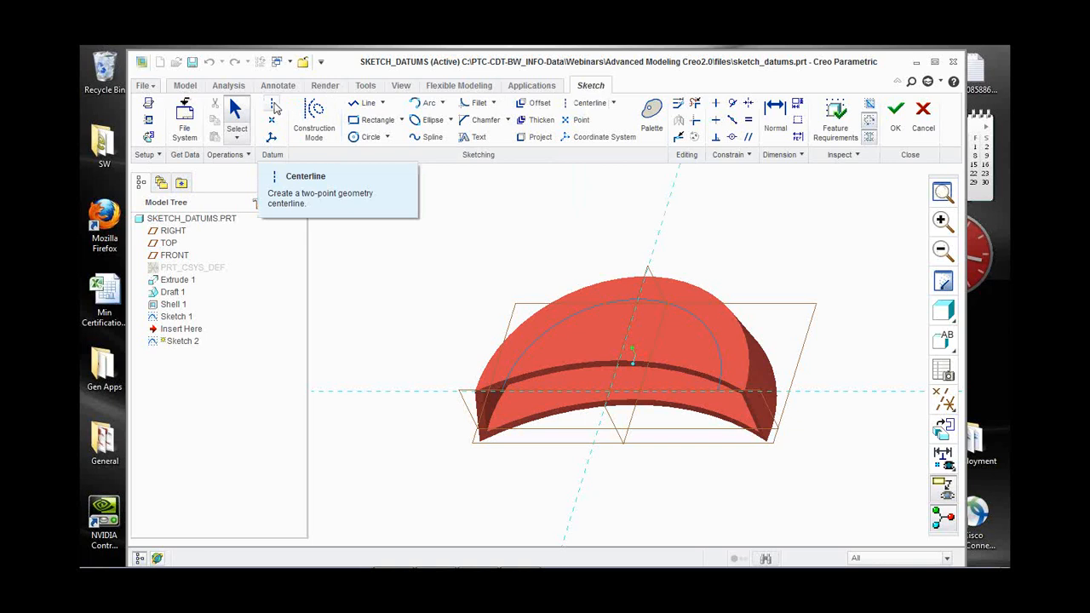
{"action": "left_click", "coordinate": [594, 103]}
{"action": "left_click", "coordinate": [816, 253]}
{"action": "left_click", "coordinate": [787, 414]}
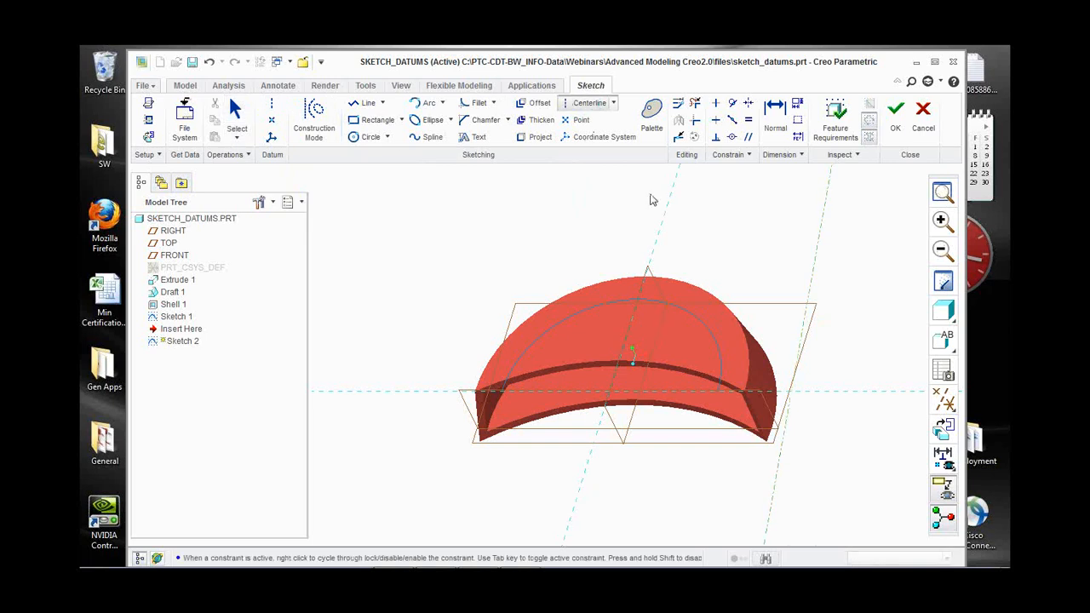
Place six scattered construction points and one construction coordinate system around the slanted centerline right of the part.
{"action": "left_click", "coordinate": [583, 125]}
{"action": "left_click", "coordinate": [867, 255]}
{"action": "left_click", "coordinate": [779, 207]}
{"action": "left_click", "coordinate": [751, 259]}
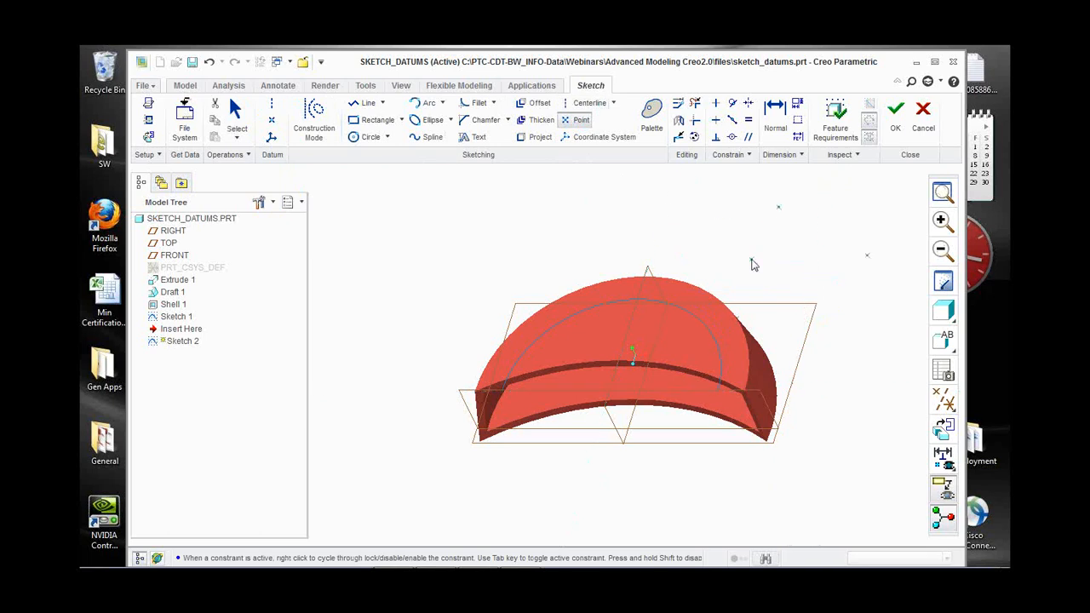
{"action": "left_click", "coordinate": [886, 313]}
{"action": "left_click", "coordinate": [886, 212]}
{"action": "left_click", "coordinate": [859, 212]}
{"action": "left_click", "coordinate": [604, 137]}
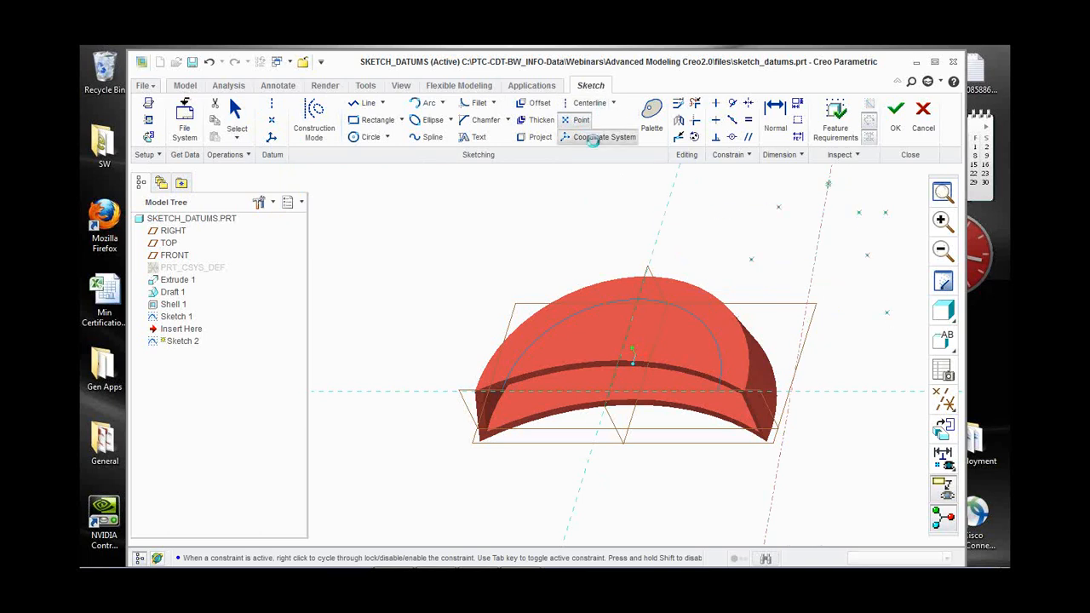
{"action": "left_click", "coordinate": [858, 345]}
{"action": "middle_click", "coordinate": [640, 227]}
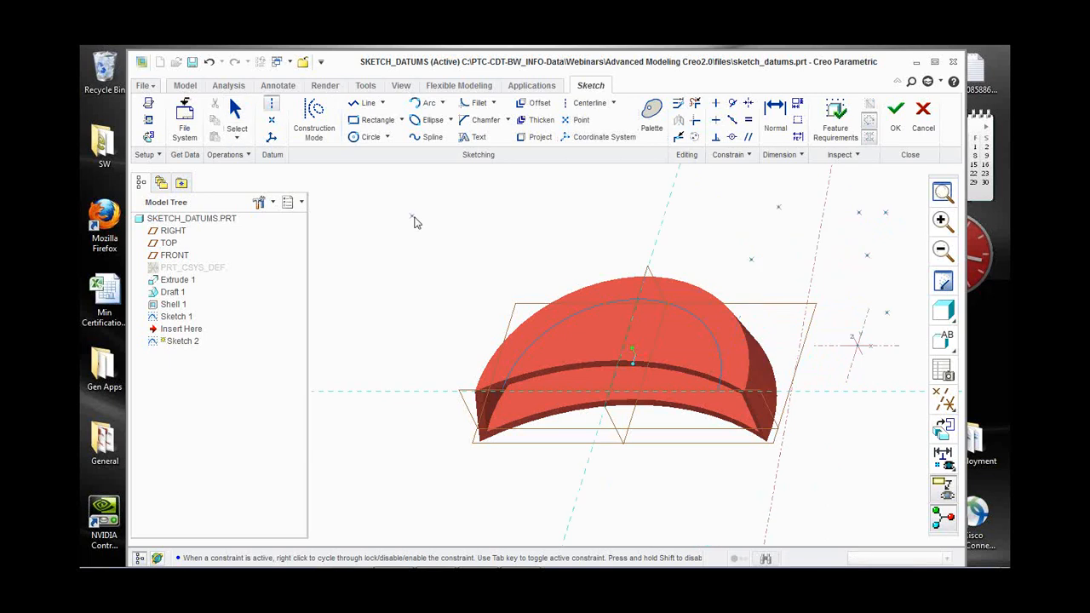
Draw a vertical geometry centerline in the sketch to the left of the part.
{"action": "left_click", "coordinate": [272, 103]}
{"action": "left_click", "coordinate": [394, 432]}
{"action": "middle_click", "coordinate": [381, 276]}
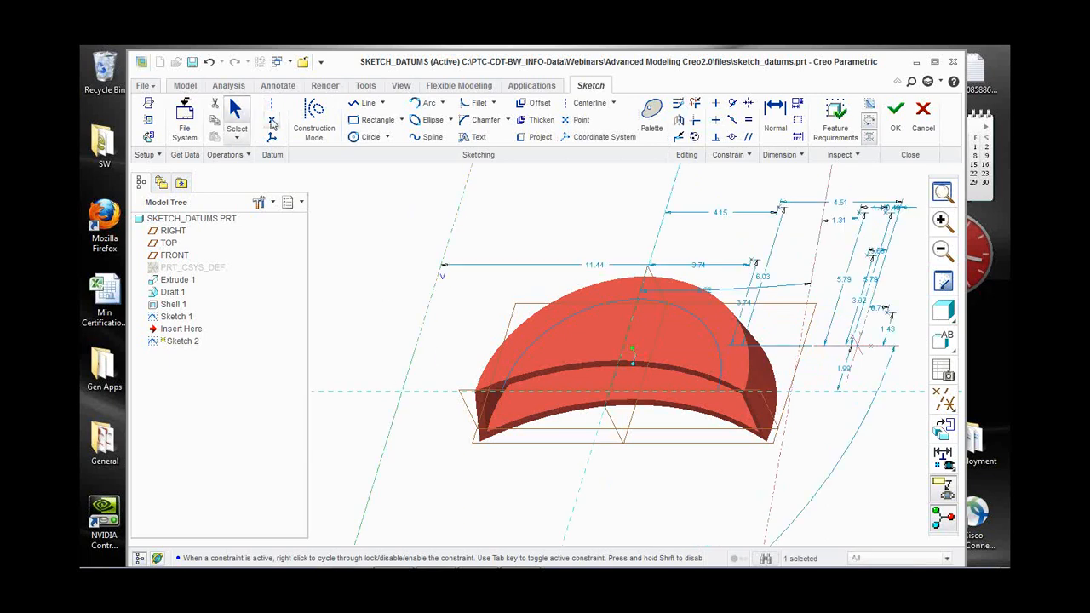
Place six scattered geometry points to the left of the geometry centerline.
{"action": "left_click", "coordinate": [271, 121]}
{"action": "left_click", "coordinate": [366, 307]}
{"action": "left_click", "coordinate": [344, 249]}
{"action": "left_click", "coordinate": [401, 273]}
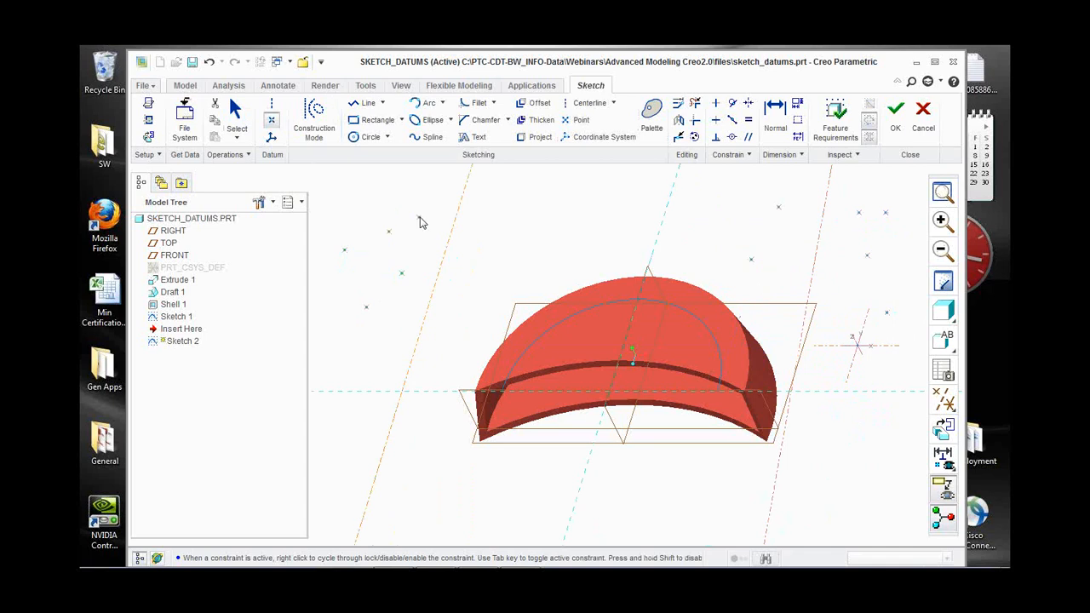
{"action": "left_click", "coordinate": [419, 216]}
{"action": "left_click", "coordinate": [389, 231]}
Place a geometry coordinate system below the geometry points and finish the sketch.
{"action": "left_click", "coordinate": [272, 137]}
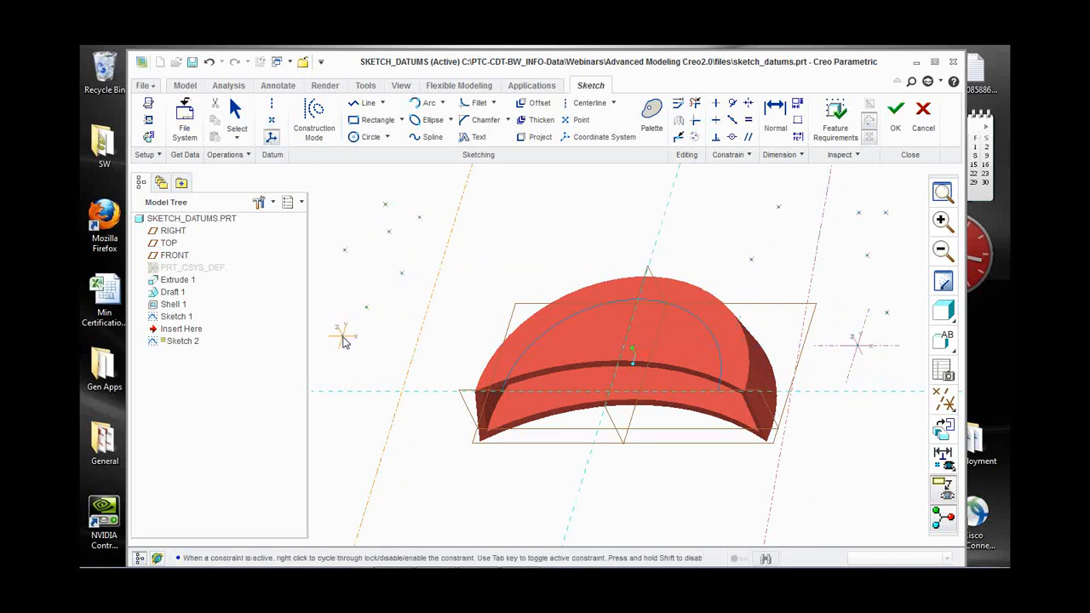
{"action": "left_click", "coordinate": [342, 339]}
{"action": "left_click", "coordinate": [896, 125]}
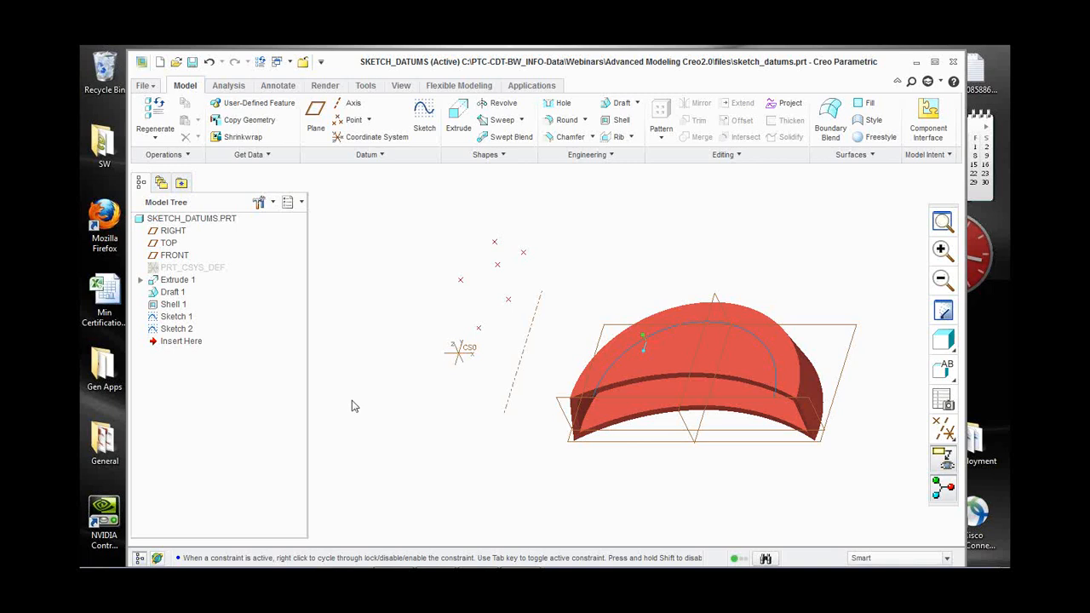
Edit the definition of Sketch 2, delete all its sketched entities and reorient the section to the 2D view.
{"action": "right_click", "coordinate": [188, 331]}
{"action": "left_click", "coordinate": [232, 429]}
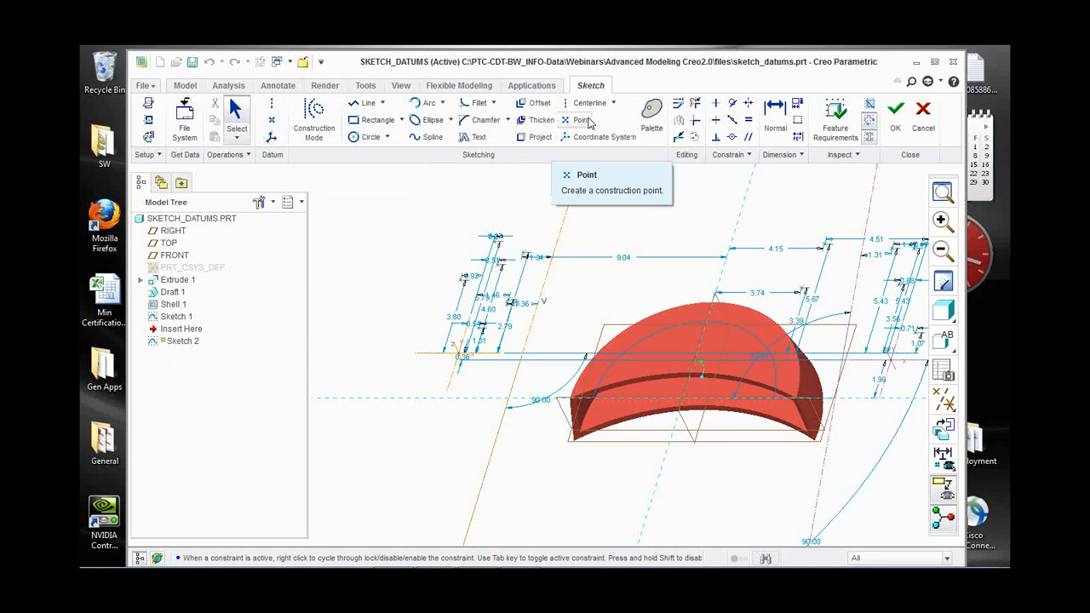
{"action": "scroll", "coordinate": [545, 230], "scroll_direction": "down", "scroll_amount": 2}
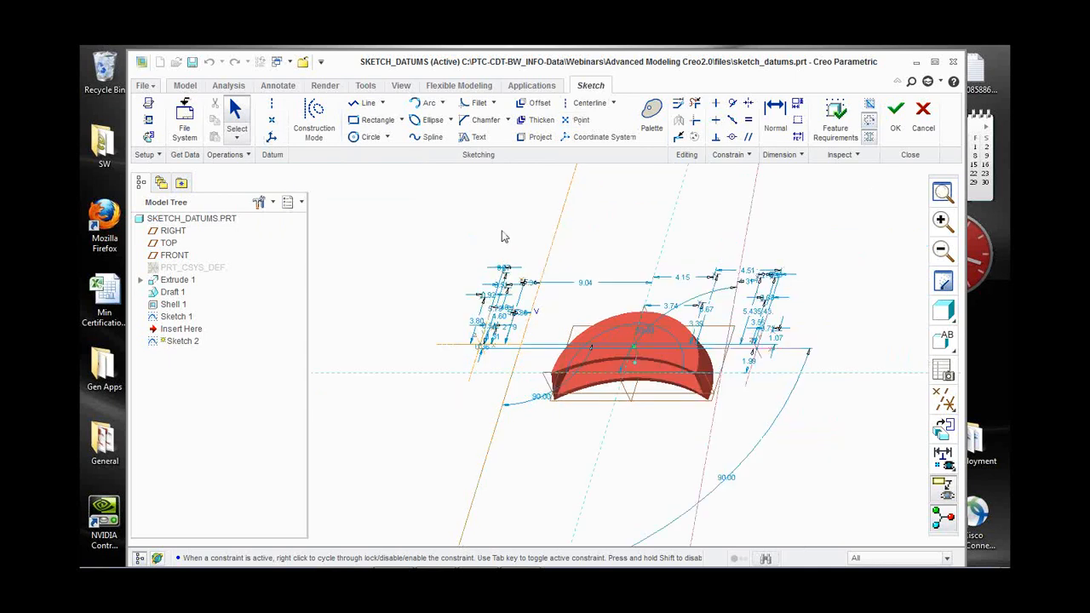
{"action": "mouse_move", "coordinate": [403, 206]}
{"action": "left_mouse_down"}
{"action": "mouse_move", "coordinate": [803, 353]}
{"action": "mouse_move", "coordinate": [835, 382]}
{"action": "left_mouse_up"}
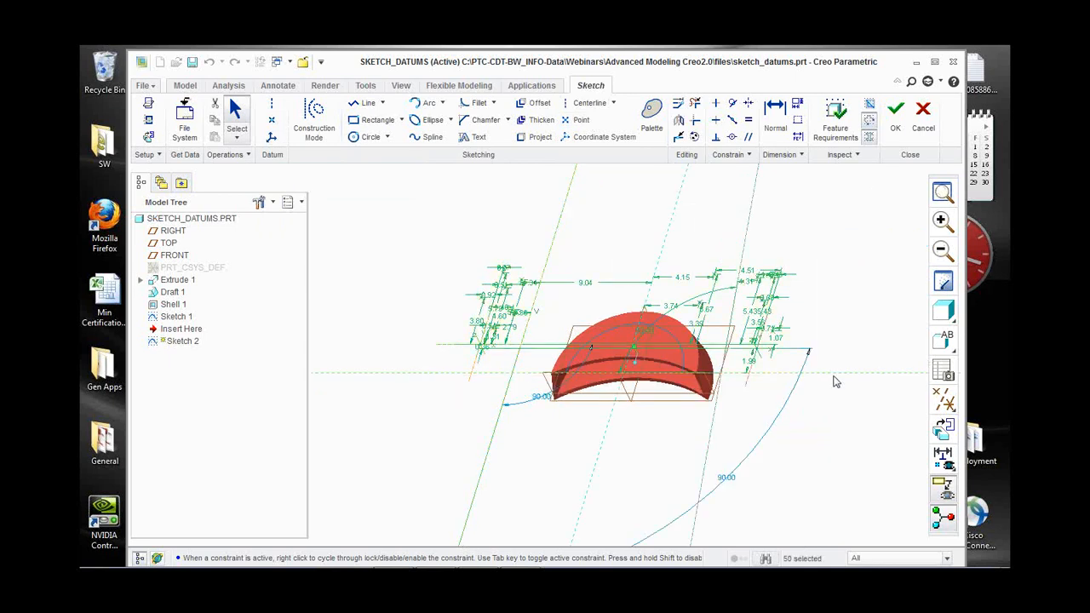
{"action": "key", "text": "Delete"}
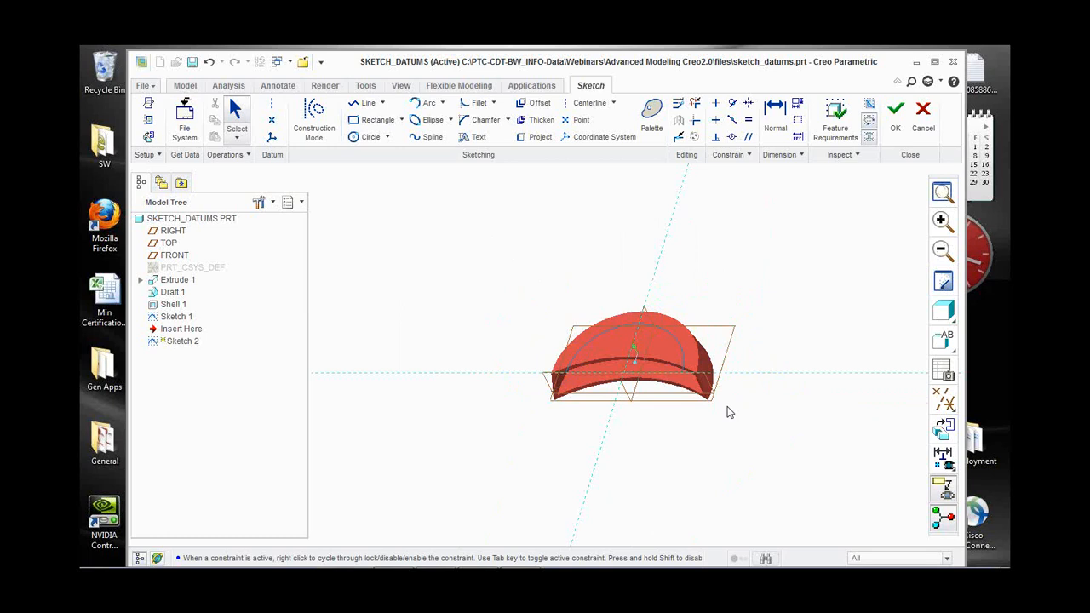
{"action": "left_click", "coordinate": [150, 138]}
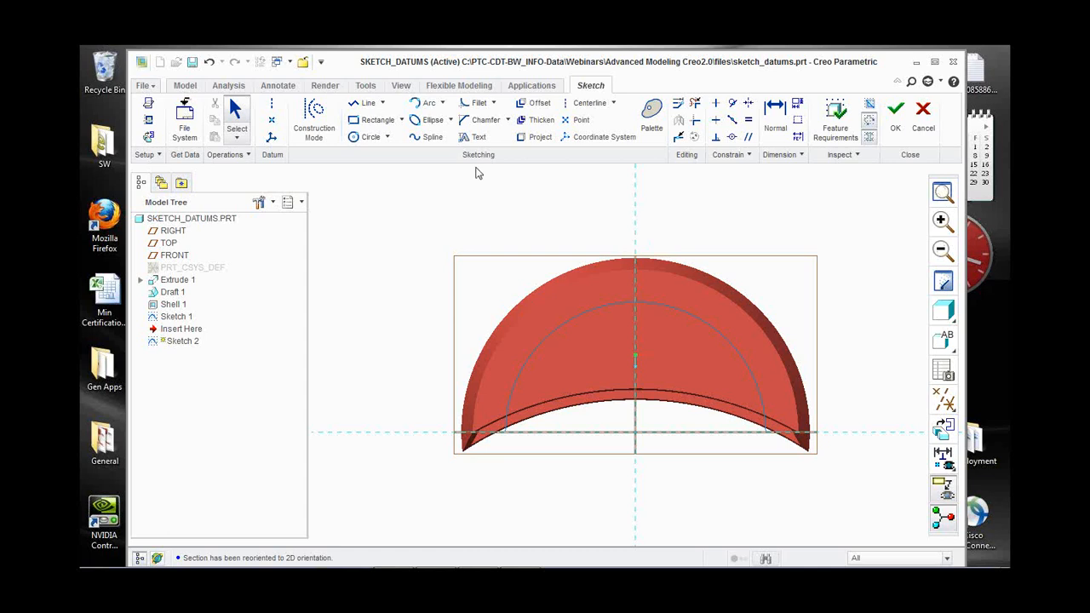
Sketch an open zigzag chain of five connected lines to the upper left of the part.
{"action": "left_click", "coordinate": [368, 103]}
{"action": "left_click", "coordinate": [443, 196]}
{"action": "left_click", "coordinate": [378, 331]}
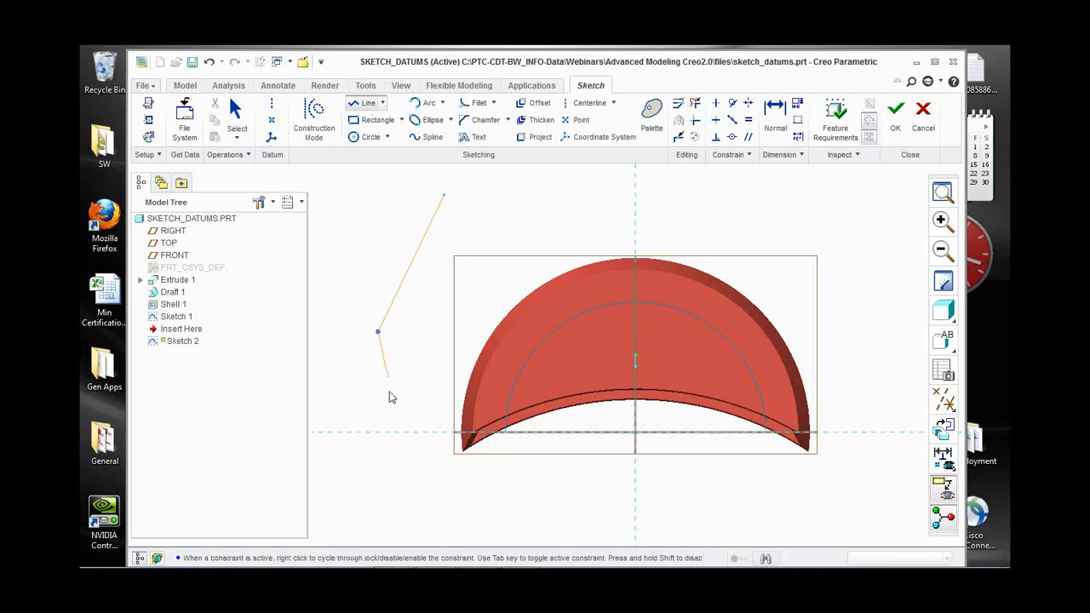
{"action": "left_click", "coordinate": [387, 397]}
{"action": "left_click", "coordinate": [567, 201]}
{"action": "left_click", "coordinate": [469, 191]}
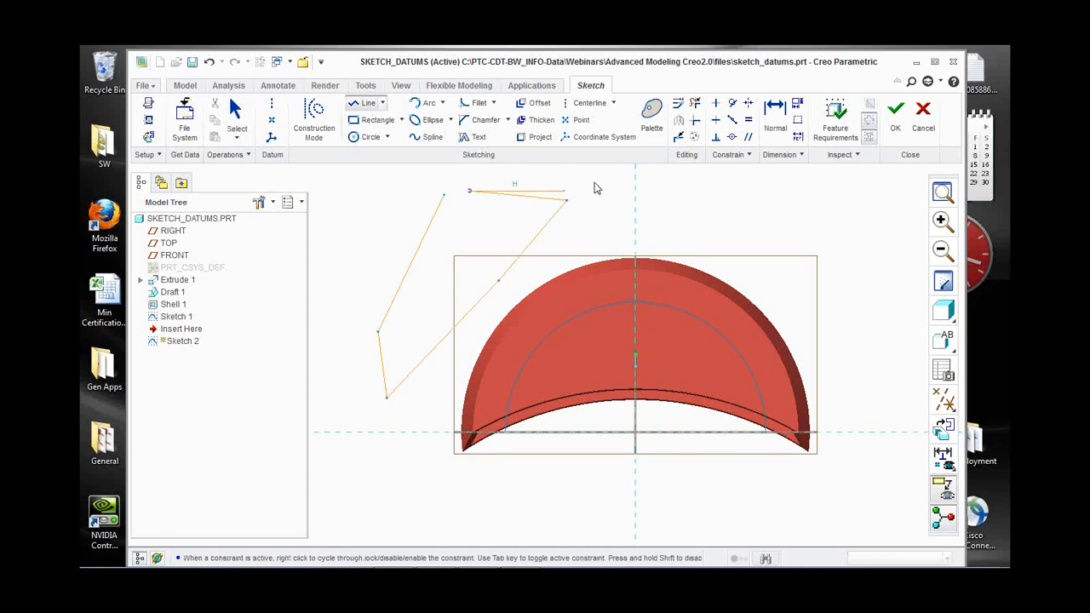
{"action": "middle_click", "coordinate": [601, 187]}
{"action": "middle_click", "coordinate": [604, 191]}
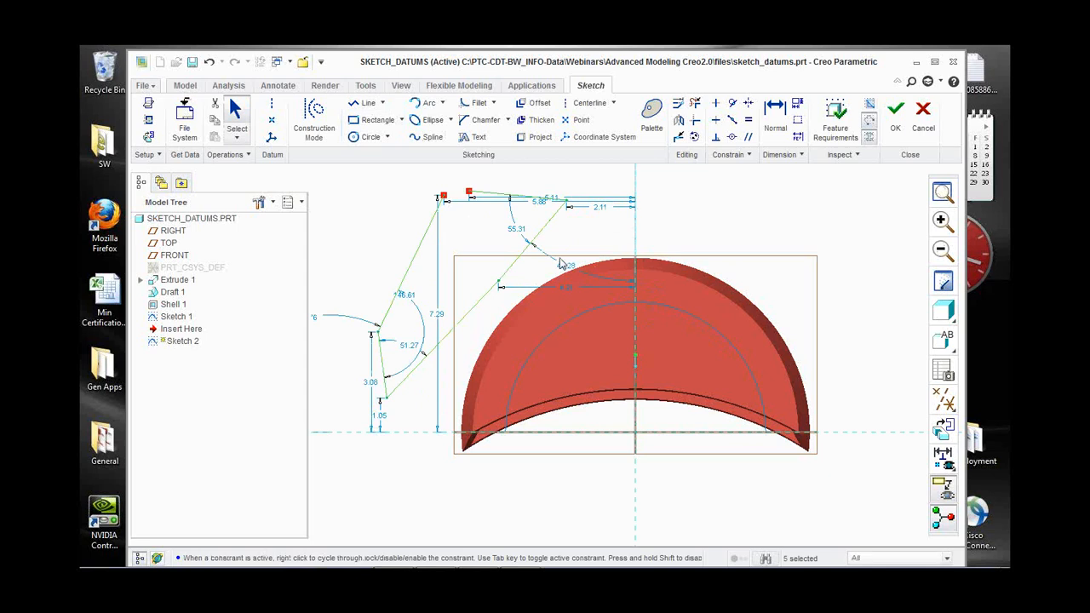
{"action": "left_click", "coordinate": [594, 222]}
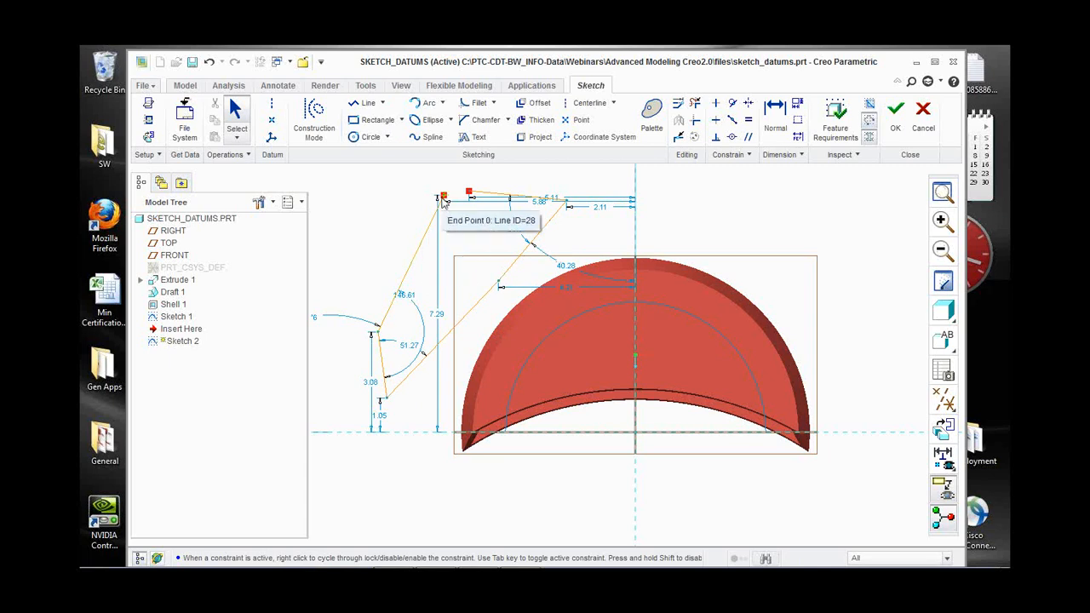
Move the chain's left open endpoint to a height of about 5.80 and lock that height dimension.
{"action": "left_click_drag", "start_coordinate": [441, 200], "coordinate": [405, 246]}
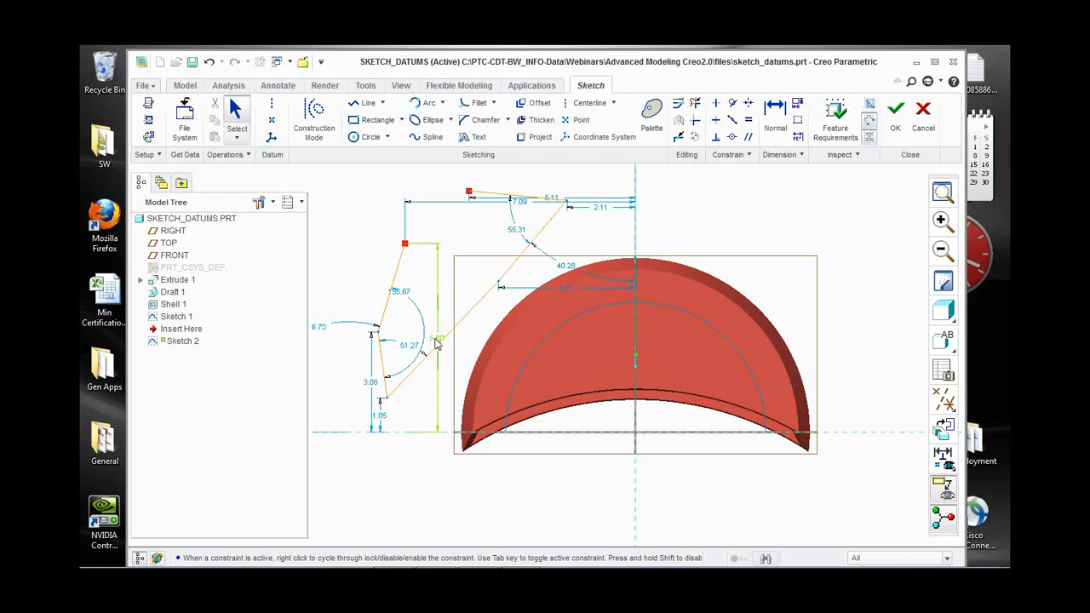
{"action": "right_click", "coordinate": [445, 287]}
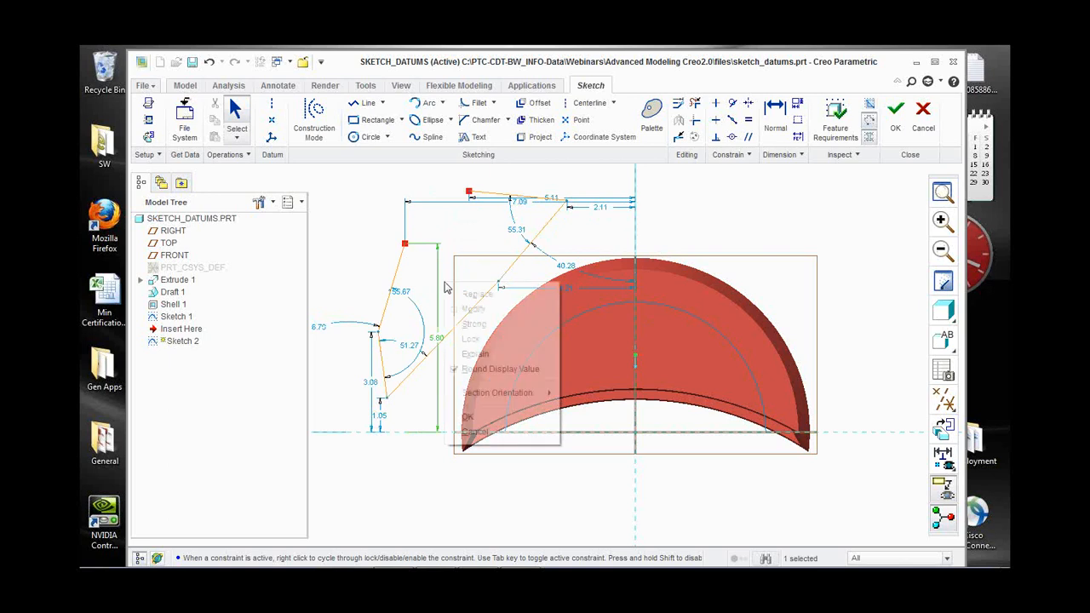
{"action": "left_click", "coordinate": [477, 339]}
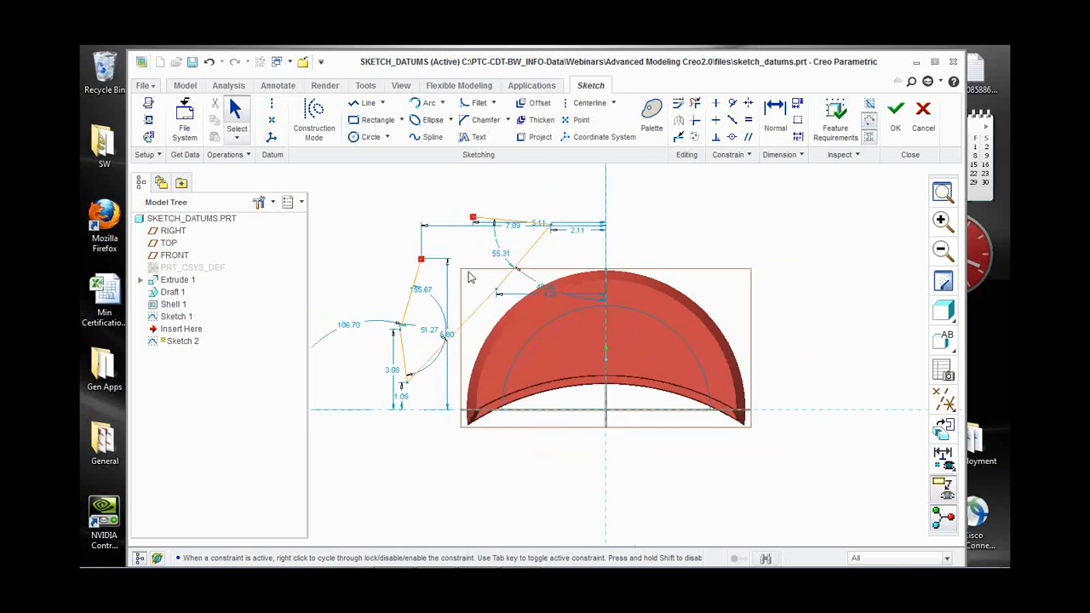
Lock the chain's first line and test it by moving its open endpoint and the chain's lowest vertex.
{"action": "left_click", "coordinate": [405, 289]}
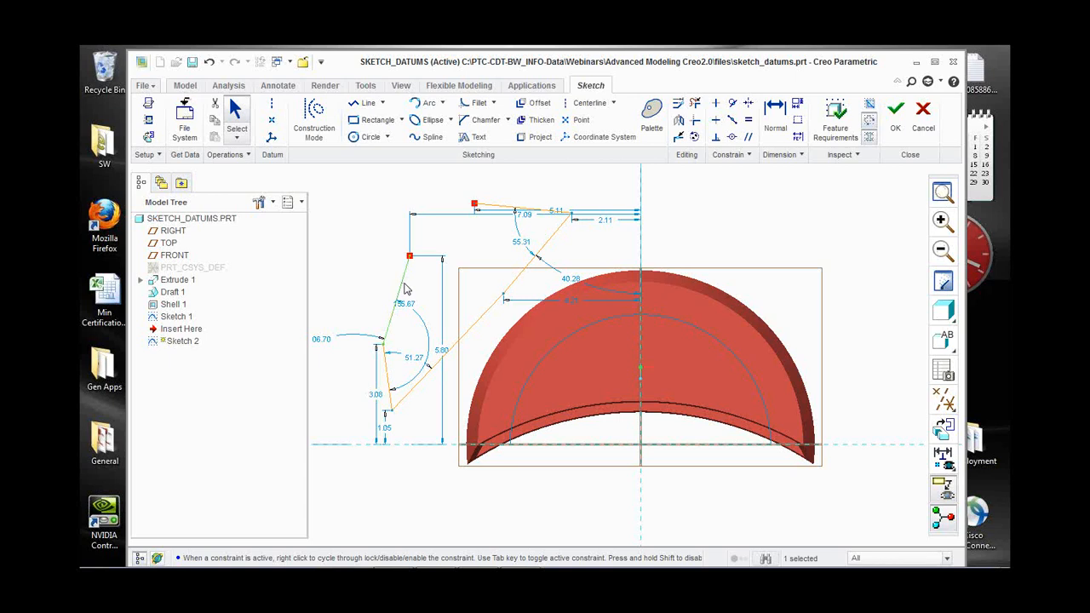
{"action": "right_click", "coordinate": [354, 262]}
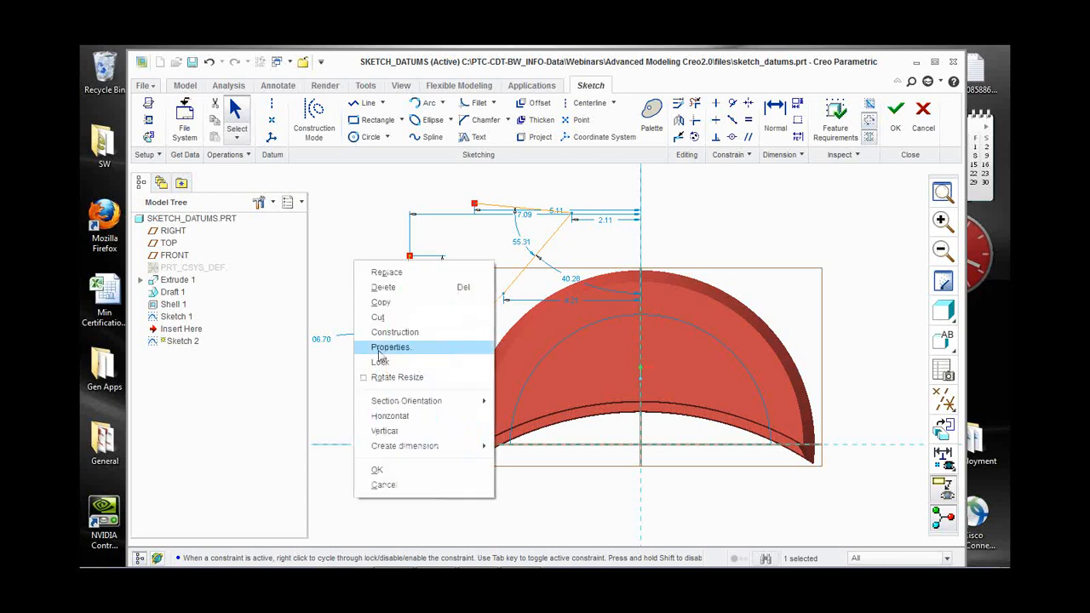
{"action": "left_click", "coordinate": [381, 362]}
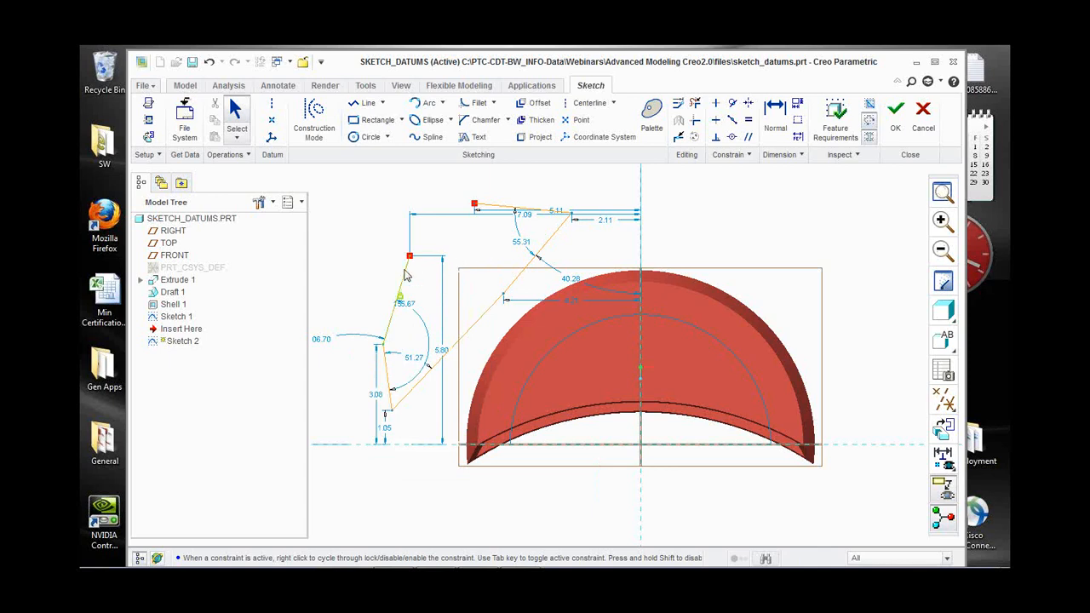
{"action": "left_click_drag", "start_coordinate": [409, 256], "coordinate": [371, 259]}
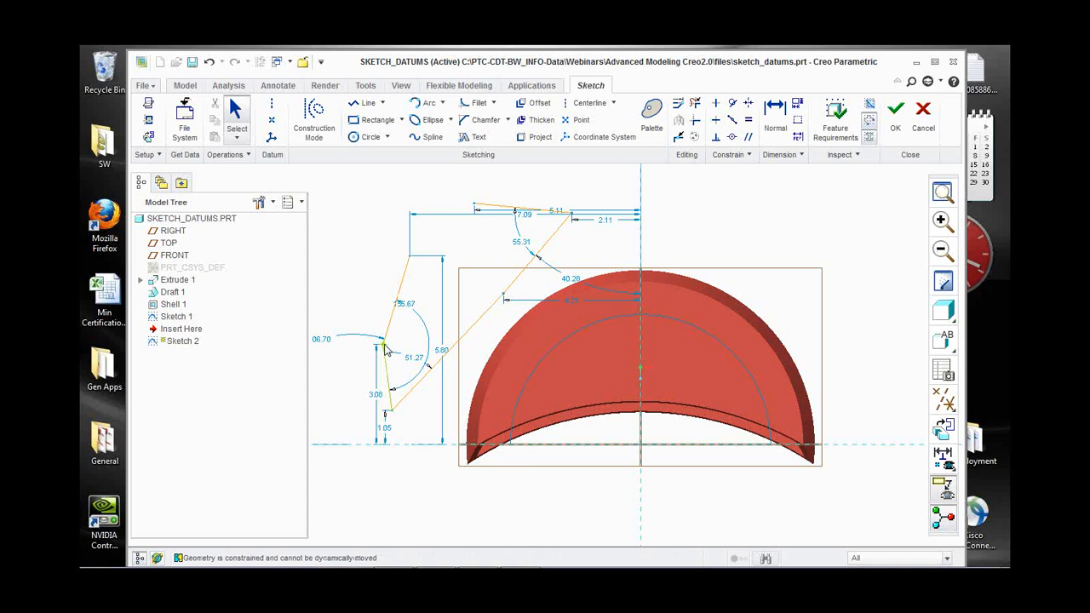
{"action": "left_click_drag", "start_coordinate": [393, 415], "coordinate": [405, 401]}
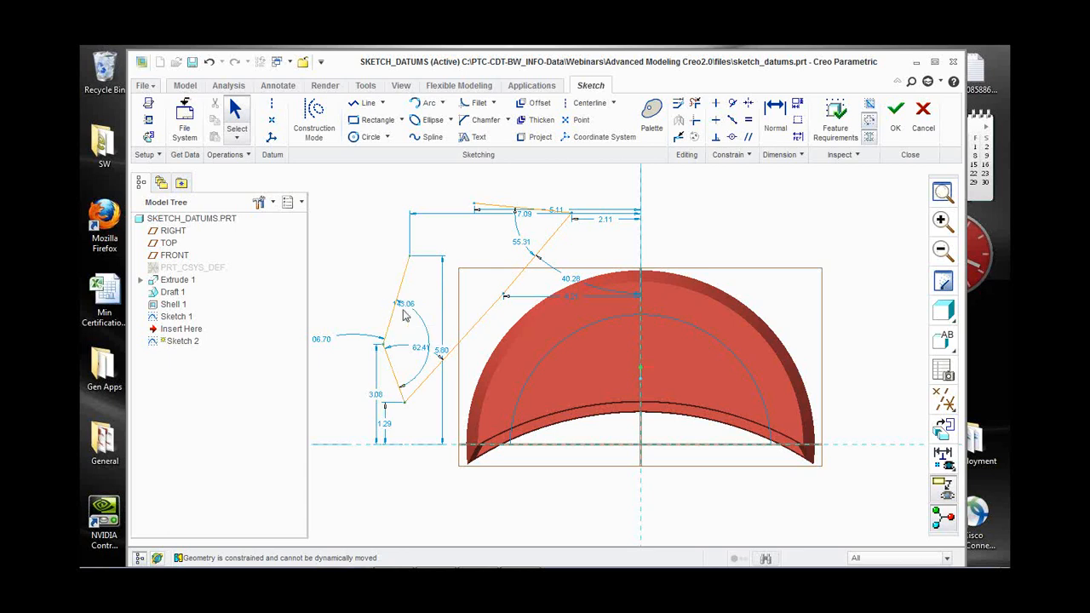
Set the locked height dimension of the open endpoint to 7 and cancel the sketch edits.
{"action": "double_click", "coordinate": [441, 349]}
{"action": "type", "text": "7"}
{"action": "key", "text": "Return"}
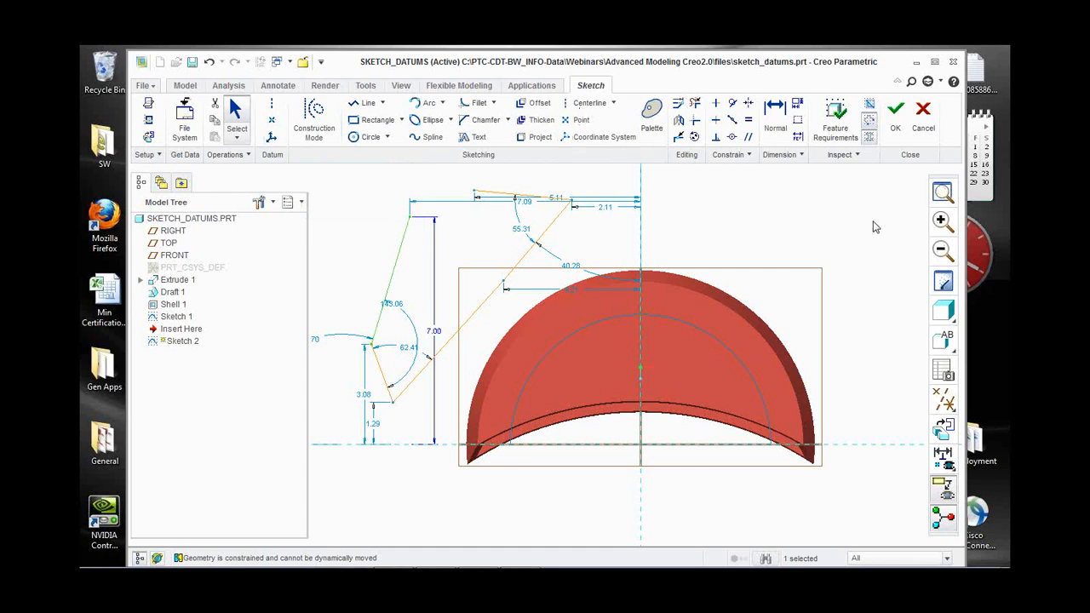
{"action": "left_click", "coordinate": [925, 128]}
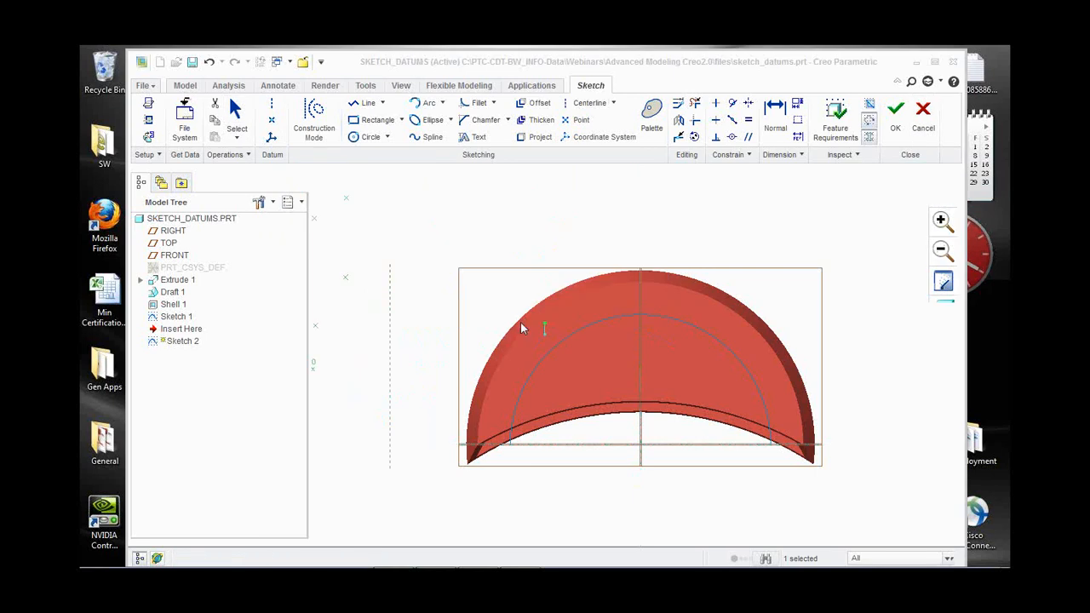
Open coord-sys.prt and view the notched end face of the cylinder up close.
{"action": "left_click", "coordinate": [177, 63]}
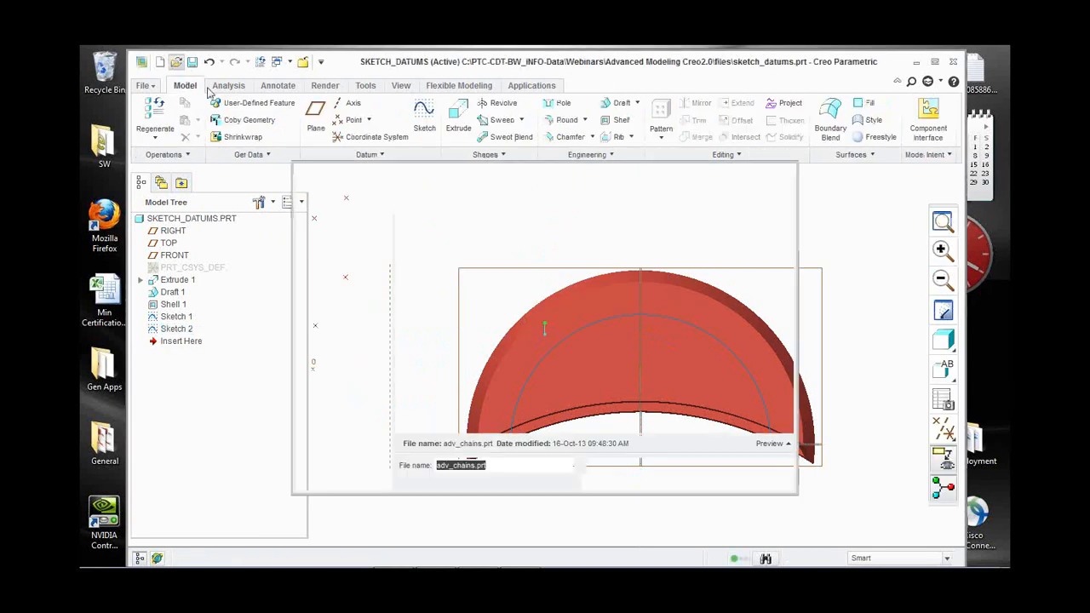
{"action": "left_click", "coordinate": [432, 277]}
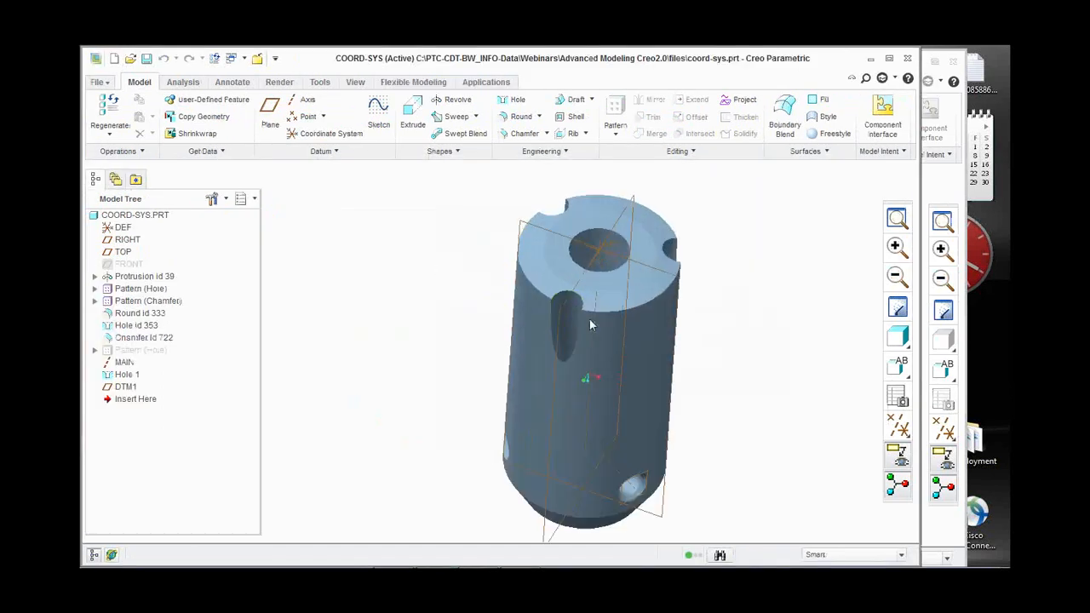
{"action": "middle_click_drag", "start_coordinate": [580, 380], "coordinate": [588, 341]}
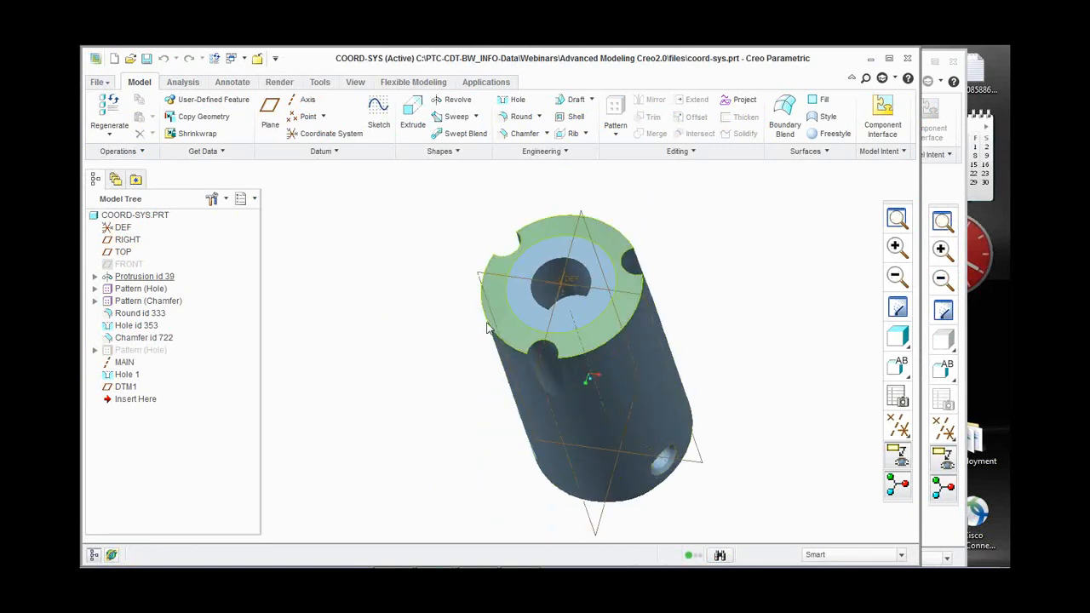
{"action": "scroll", "coordinate": [439, 324], "scroll_direction": "down", "scroll_amount": 2}
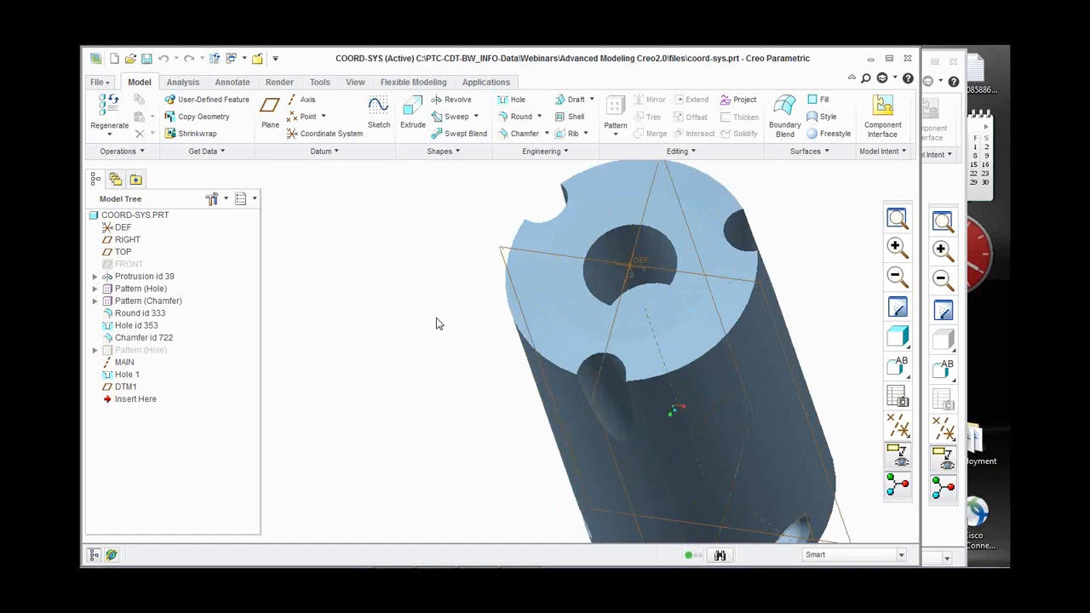
Open adv_surface-sets.prt and view the bracket and dark block from above.
{"action": "left_click", "coordinate": [242, 60]}
{"action": "left_click", "coordinate": [132, 62]}
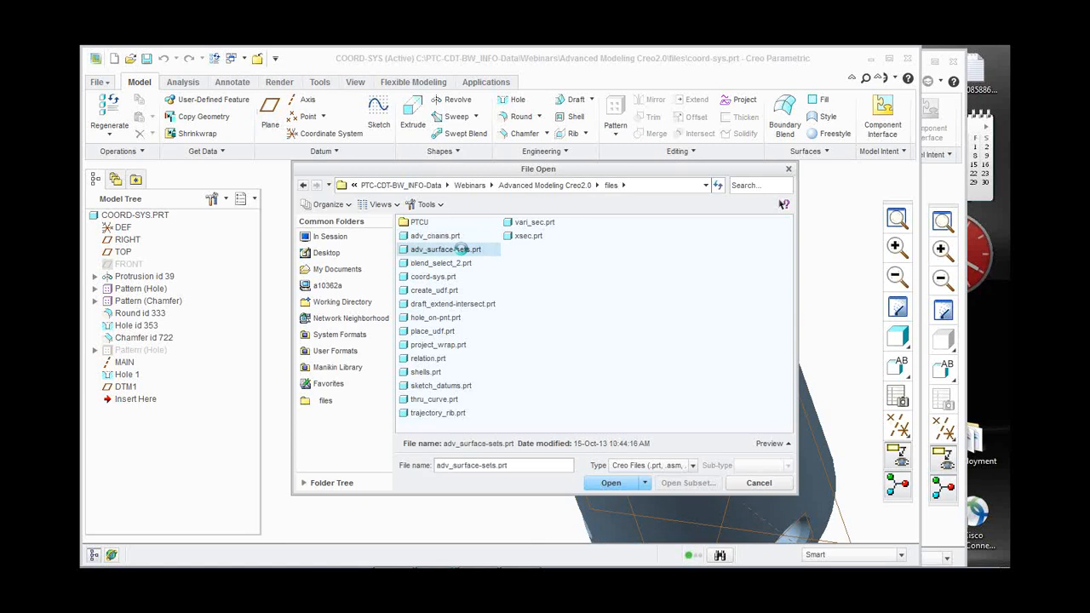
{"action": "double_click", "coordinate": [460, 247]}
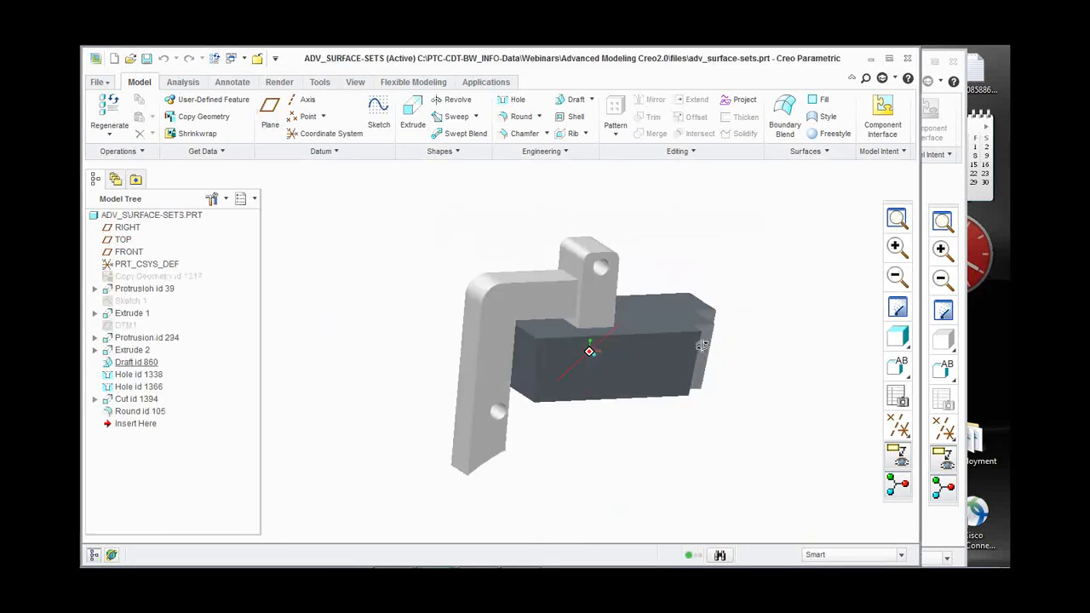
{"action": "middle_click_drag", "start_coordinate": [698, 351], "coordinate": [648, 291]}
{"action": "scroll", "coordinate": [649, 291], "scroll_direction": "down", "scroll_amount": 3}
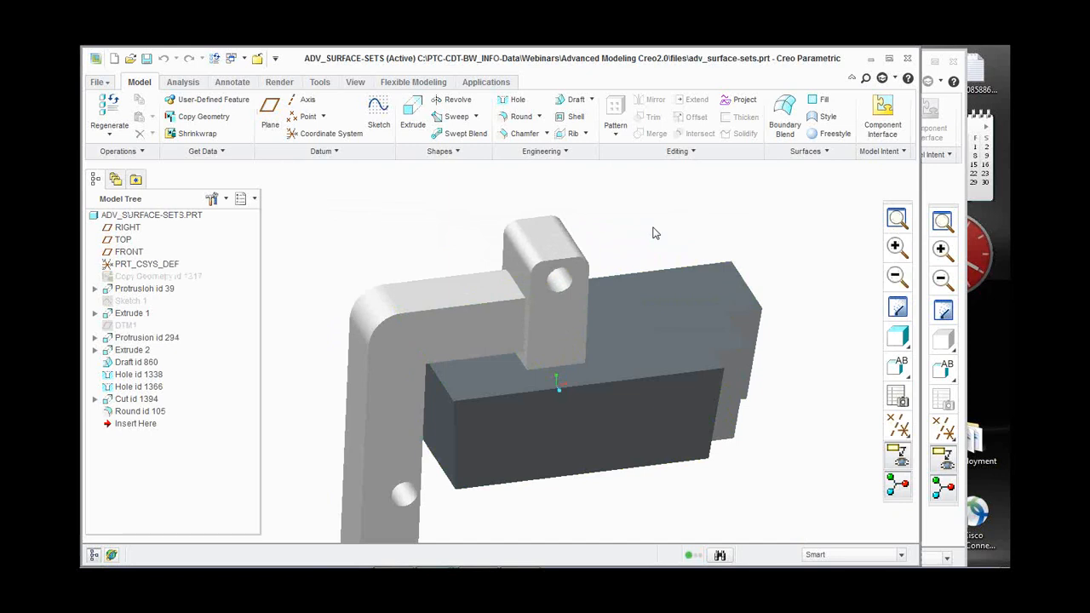
Try a coordinate system on the side, front and top faces of the upright lug, check its orientation options and cancel it.
{"action": "left_click", "coordinate": [332, 135]}
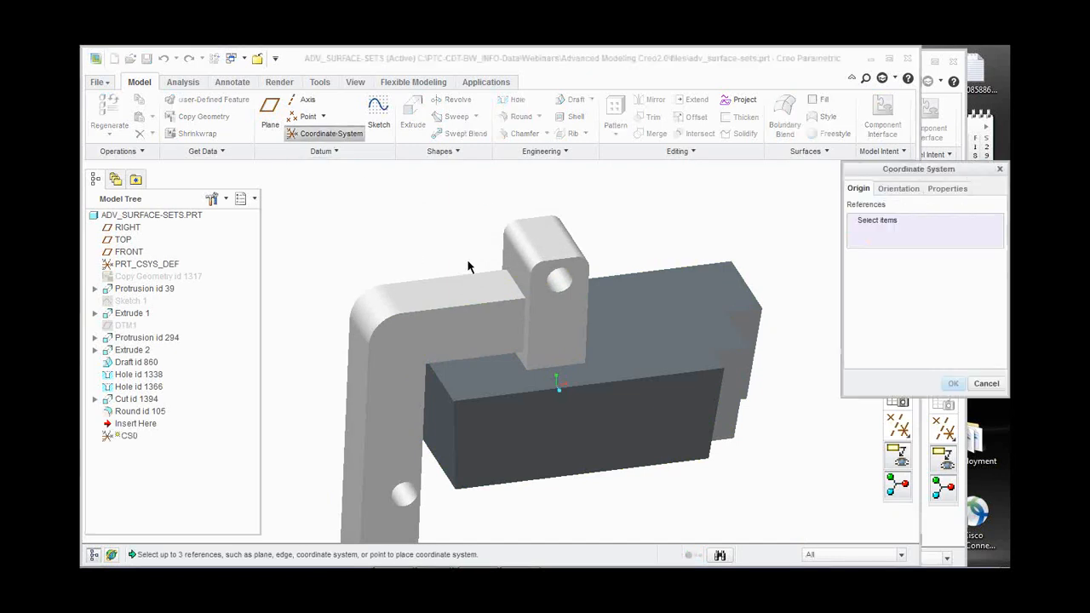
{"action": "left_click", "coordinate": [514, 268]}
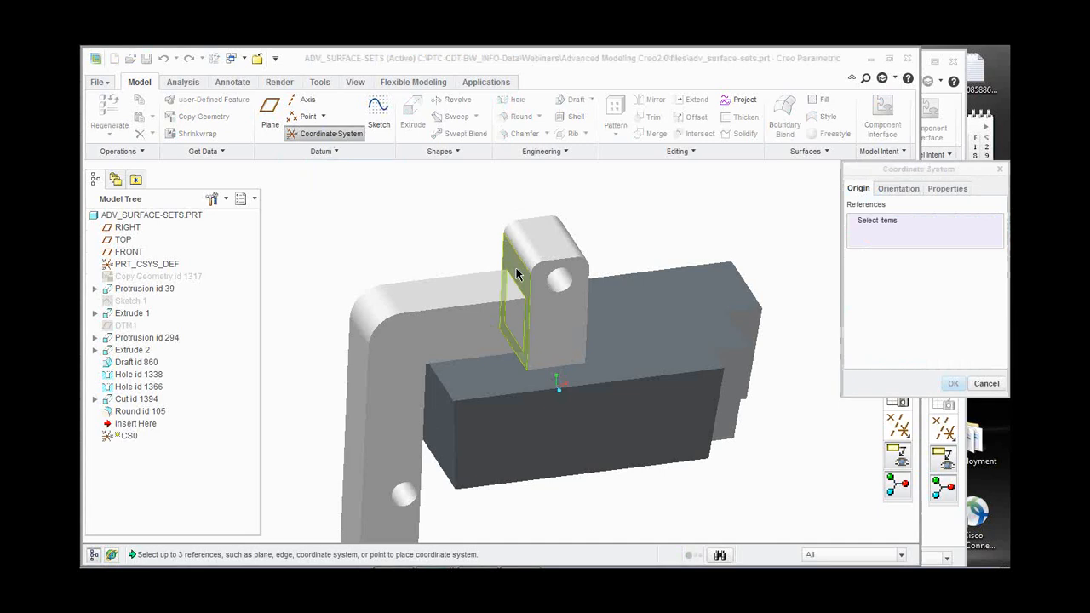
{"action": "left_click", "coordinate": [544, 288], "text": "ctrl"}
{"action": "left_click", "coordinate": [551, 246], "text": "ctrl"}
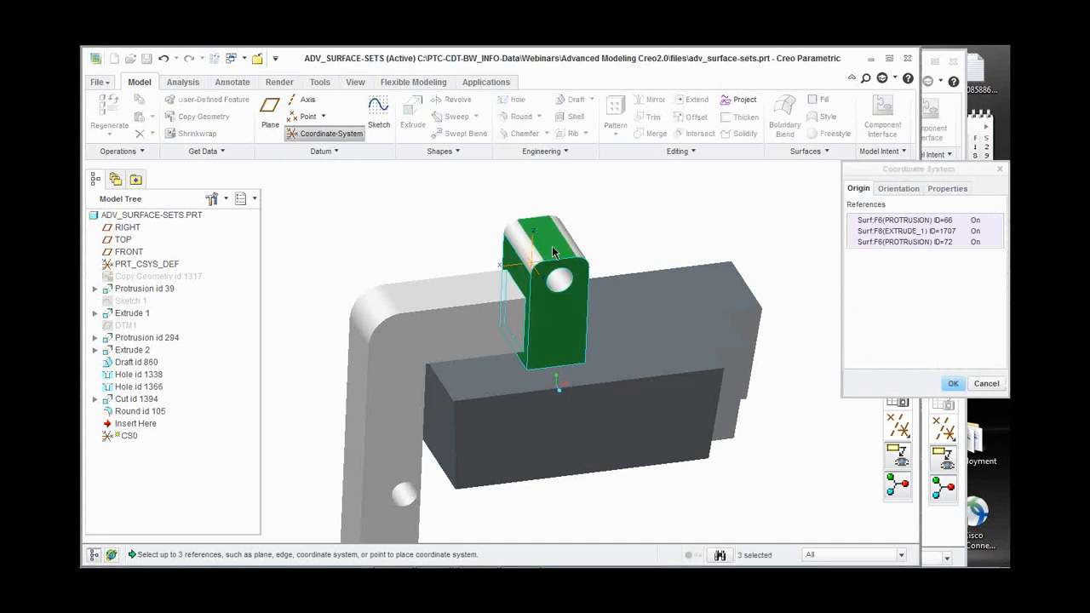
{"action": "left_click", "coordinate": [898, 189]}
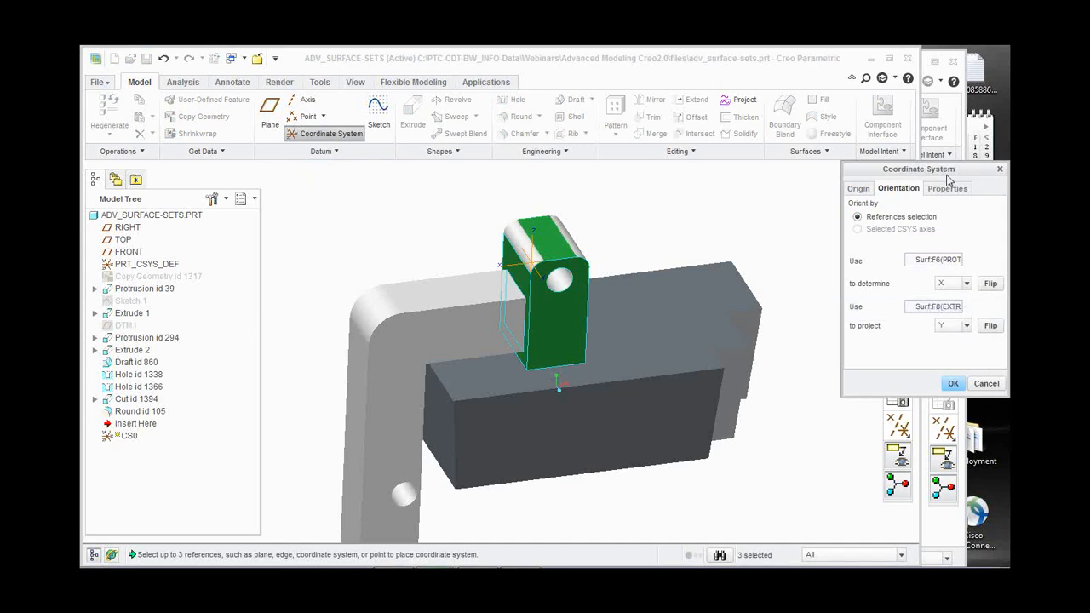
{"action": "left_click_drag", "start_coordinate": [947, 179], "coordinate": [846, 218]}
{"action": "left_click", "coordinate": [901, 209]}
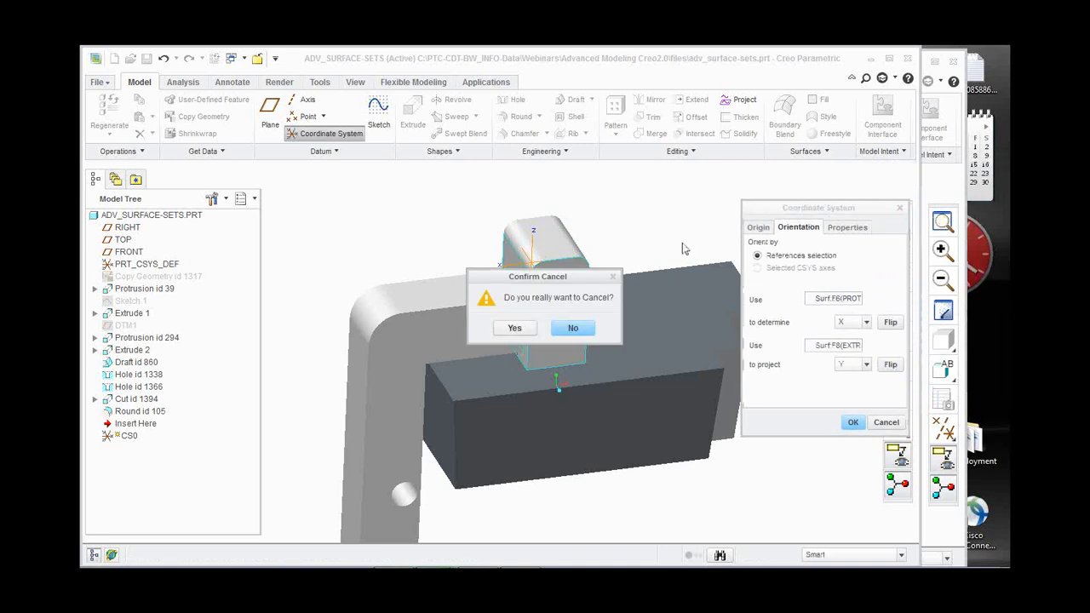
{"action": "left_click", "coordinate": [518, 326]}
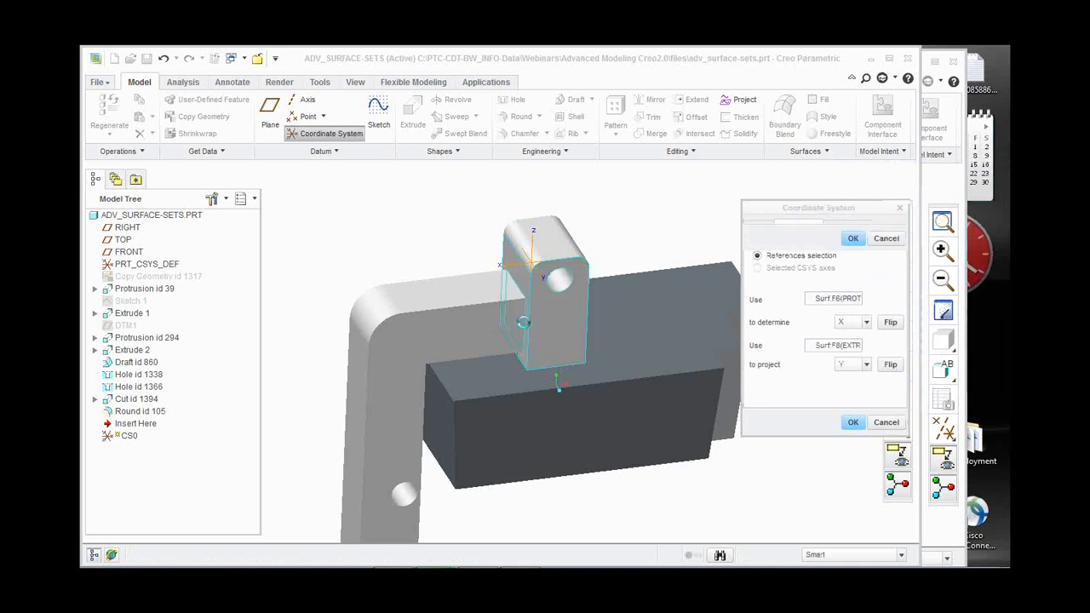
Try a coordinate system on the dark block's top face, offset about 21 from the end face and measured from the front face.
{"action": "left_click", "coordinate": [334, 140]}
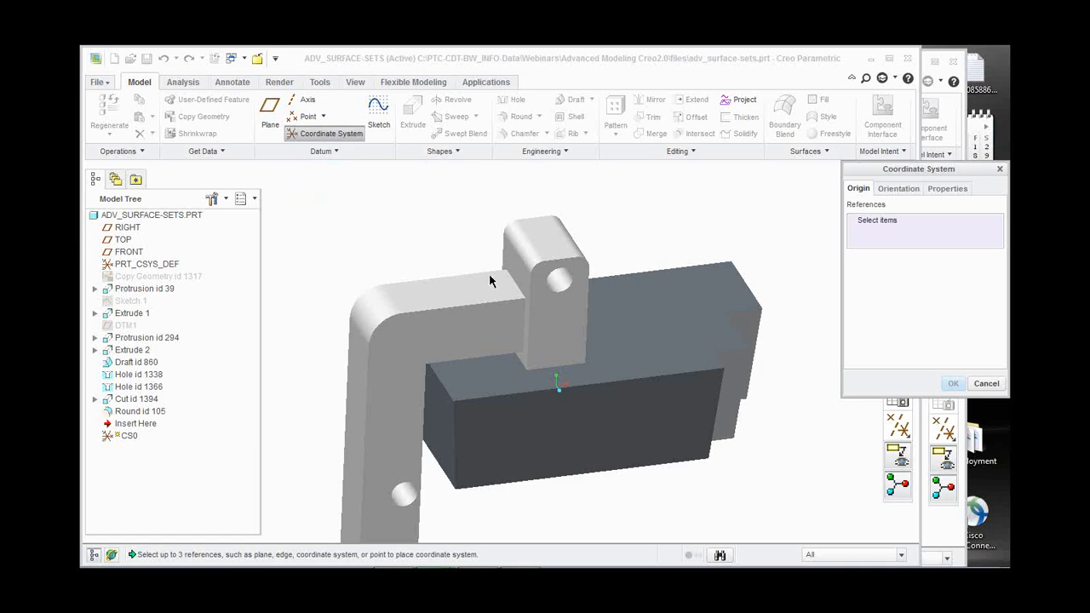
{"action": "middle_click_drag", "start_coordinate": [552, 332], "coordinate": [679, 344]}
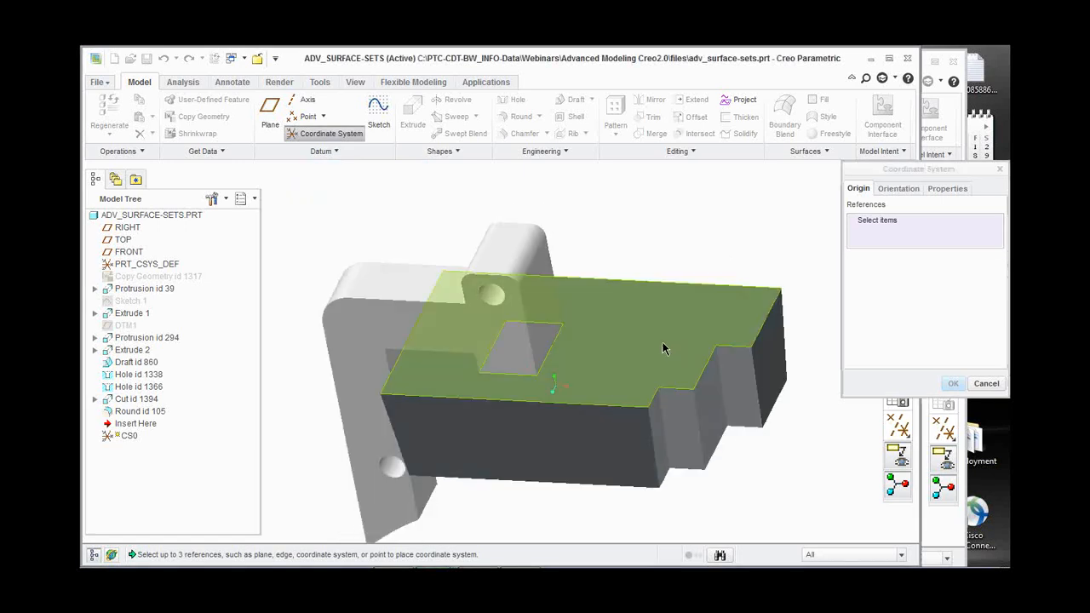
{"action": "left_click", "coordinate": [662, 345]}
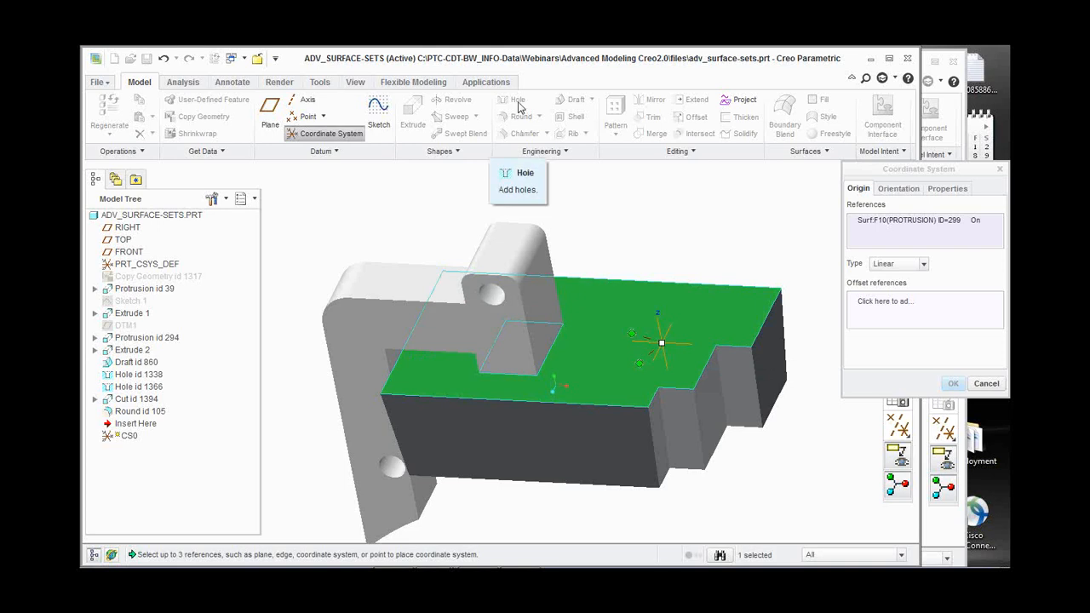
{"action": "scroll", "coordinate": [632, 406], "scroll_direction": "up", "scroll_amount": 1}
{"action": "scroll", "coordinate": [724, 368], "scroll_direction": "down", "scroll_amount": 2}
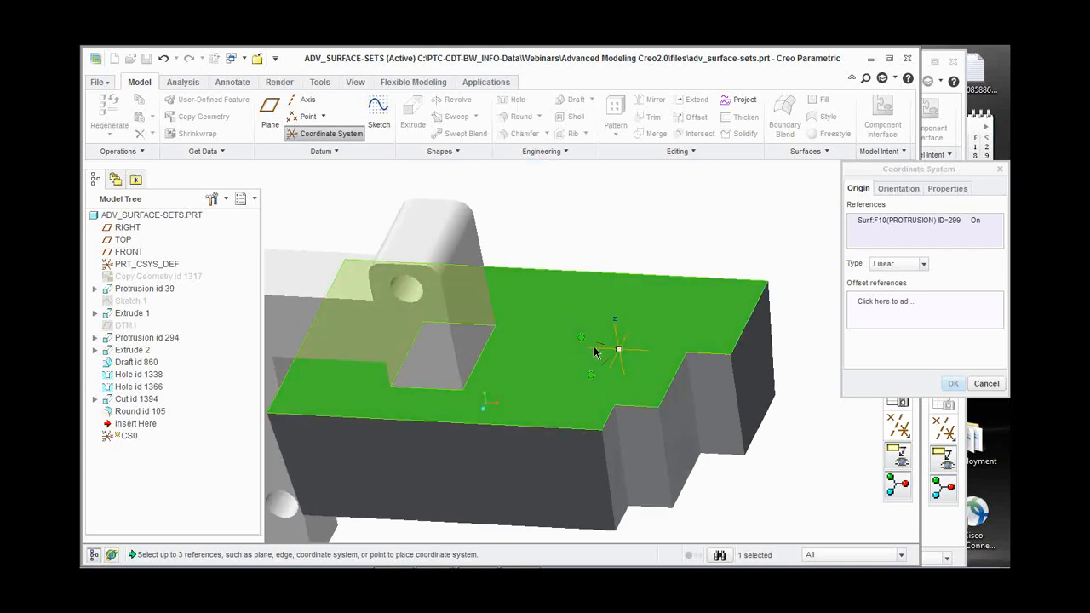
{"action": "left_click", "coordinate": [754, 349]}
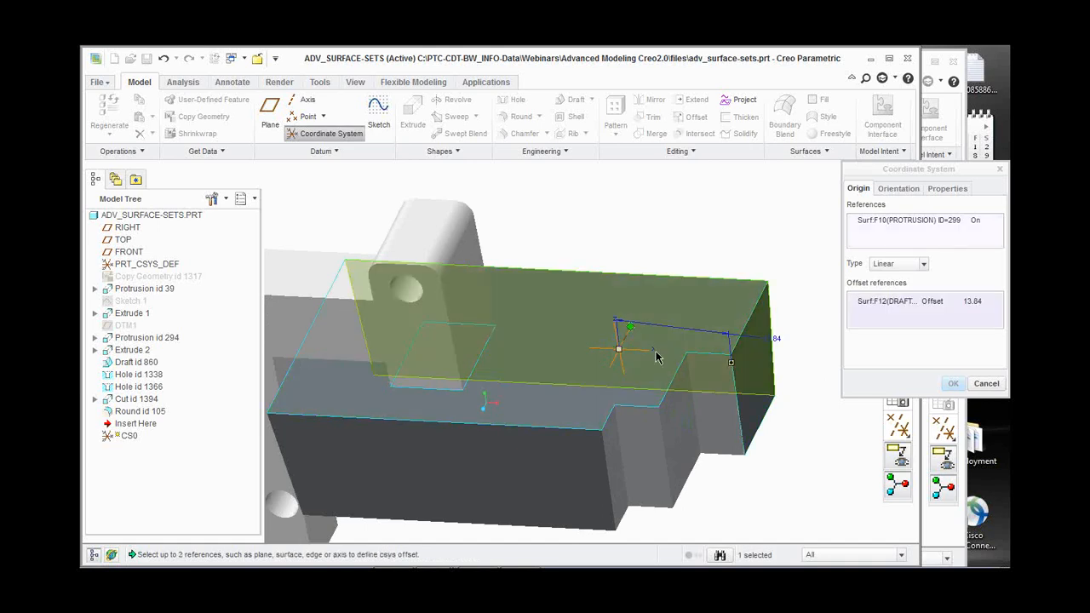
{"action": "left_click", "coordinate": [568, 437], "text": "ctrl"}
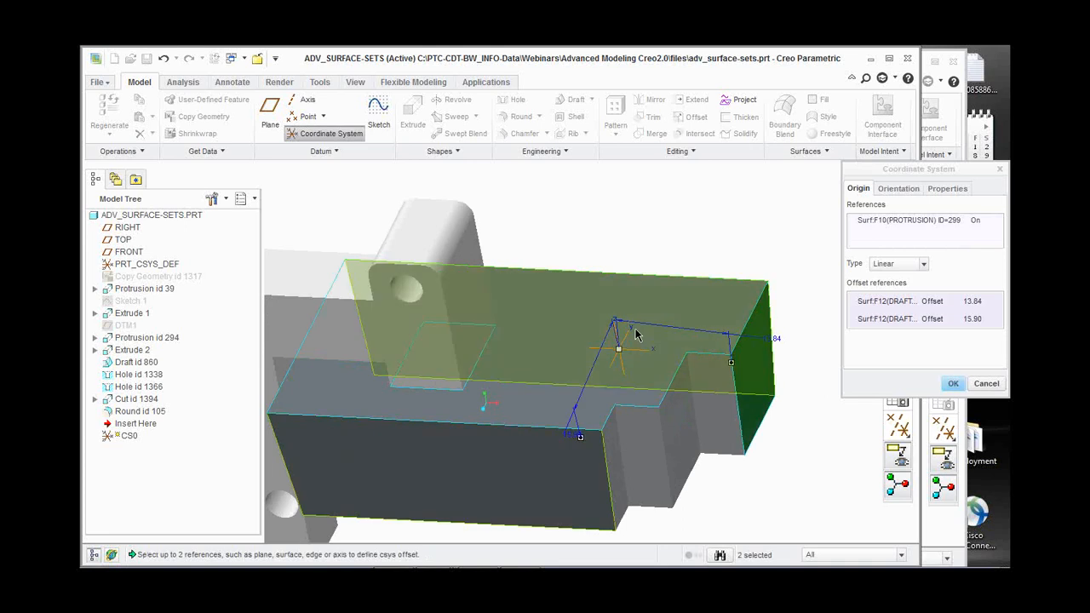
{"action": "left_click_drag", "start_coordinate": [620, 350], "coordinate": [565, 333]}
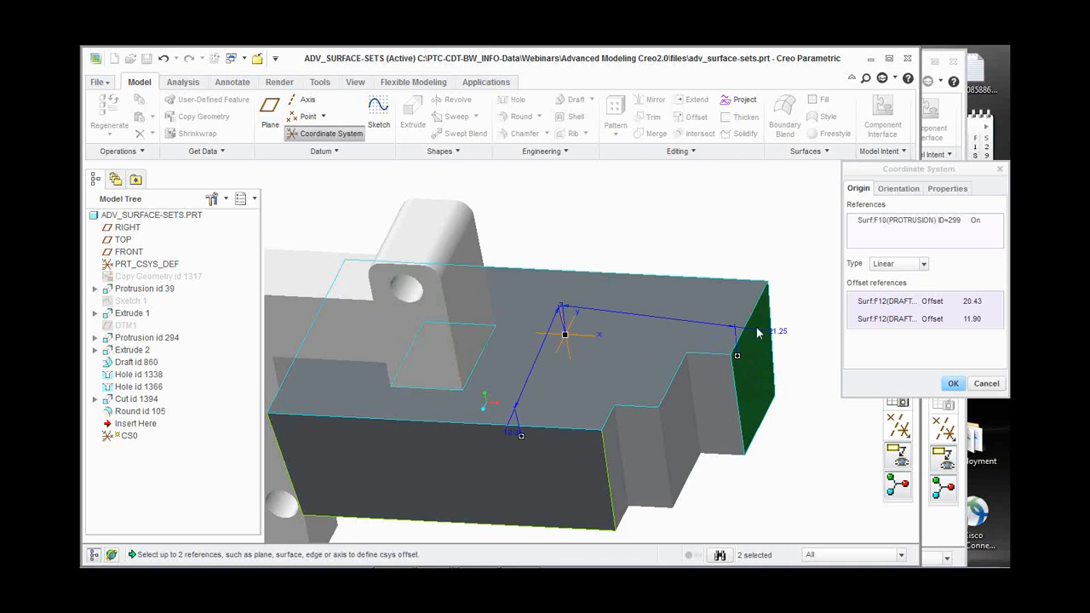
Try a 41° rotation of the coordinate system about its first axis, then cancel the definition.
{"action": "left_click", "coordinate": [899, 189]}
{"action": "left_click", "coordinate": [857, 336]}
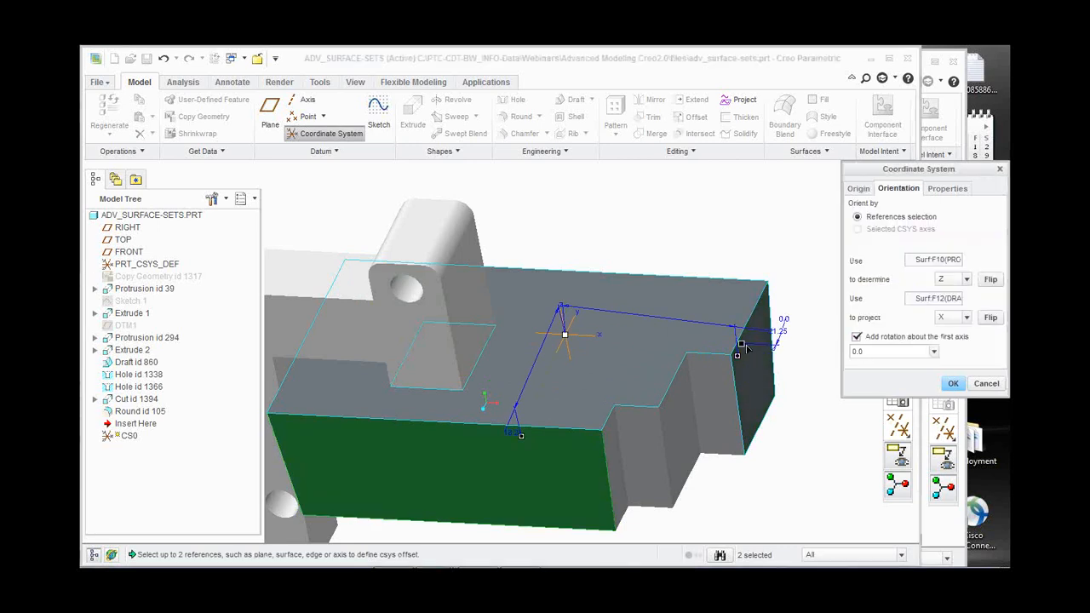
{"action": "left_click_drag", "start_coordinate": [741, 345], "coordinate": [656, 415]}
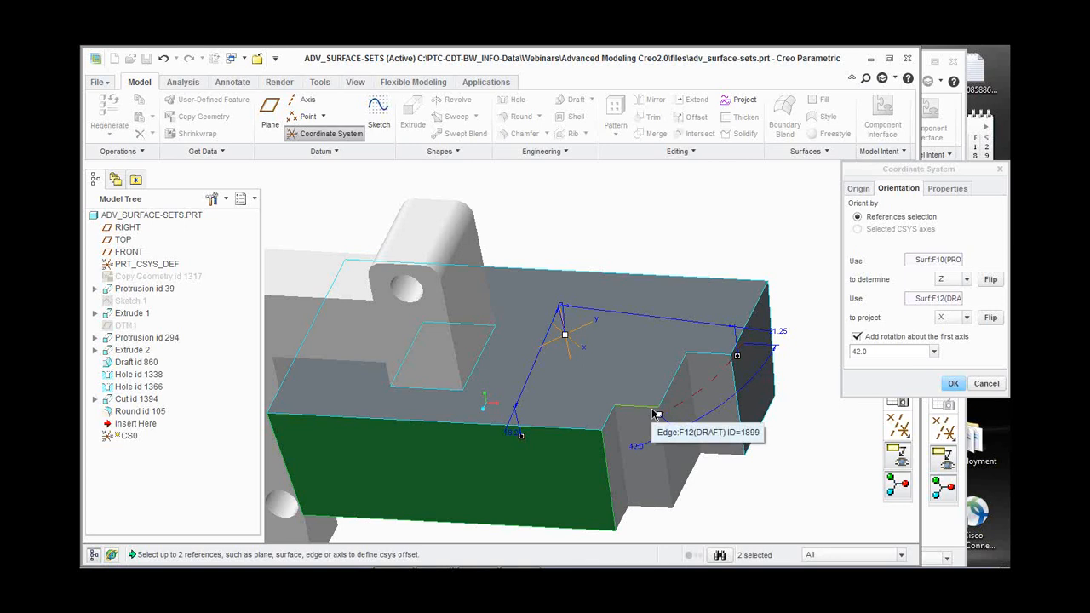
{"action": "left_click_drag", "start_coordinate": [659, 415], "coordinate": [679, 431]}
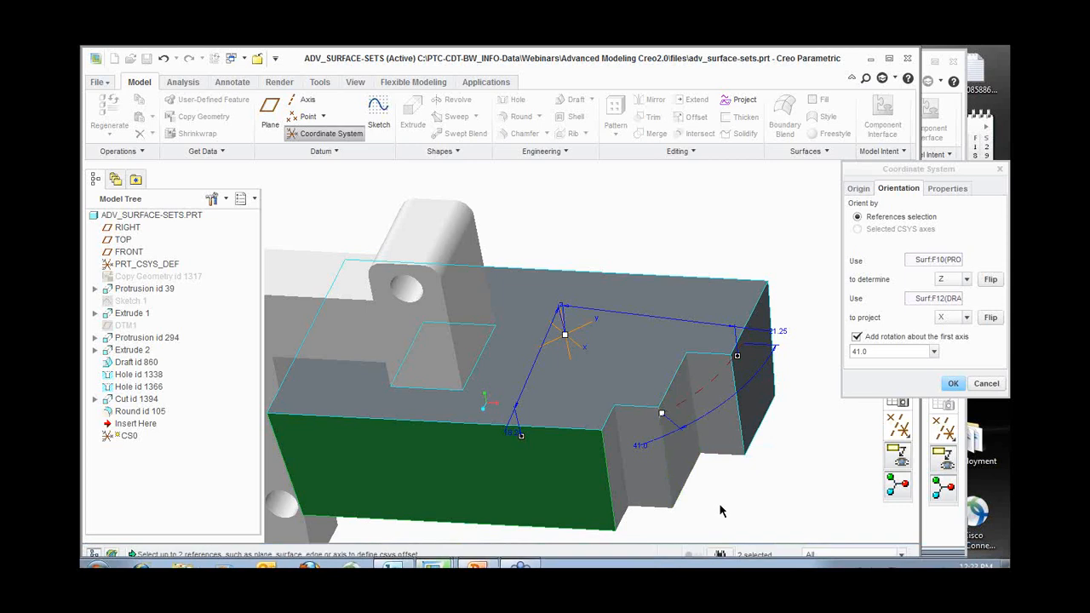
{"action": "left_click", "coordinate": [987, 385]}
Close the open part windows and erase all undisplayed parts from the session.
{"action": "left_click", "coordinate": [515, 329]}
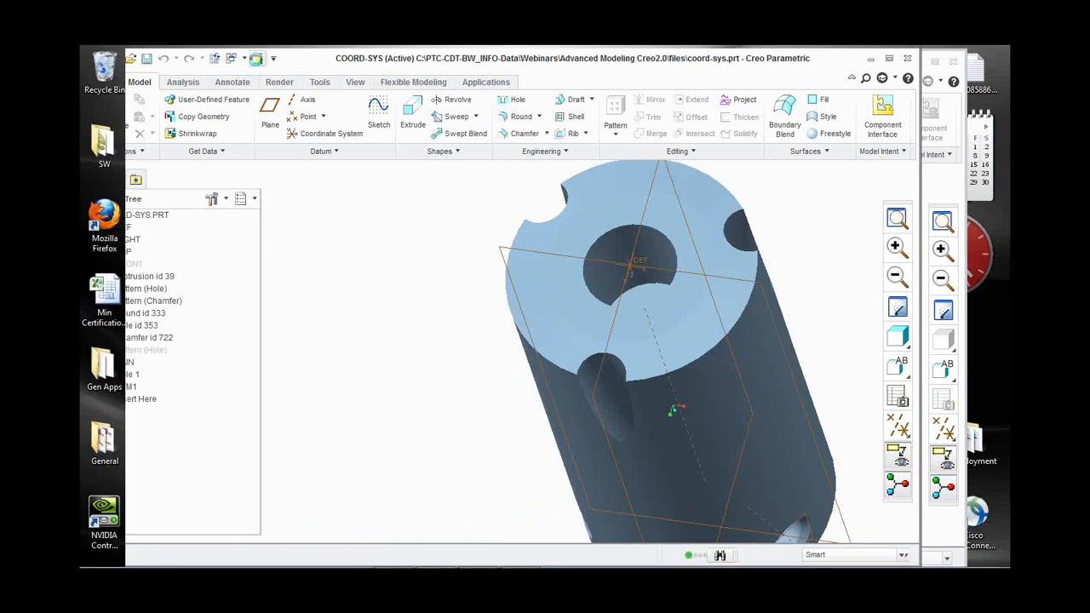
{"action": "left_click", "coordinate": [313, 132]}
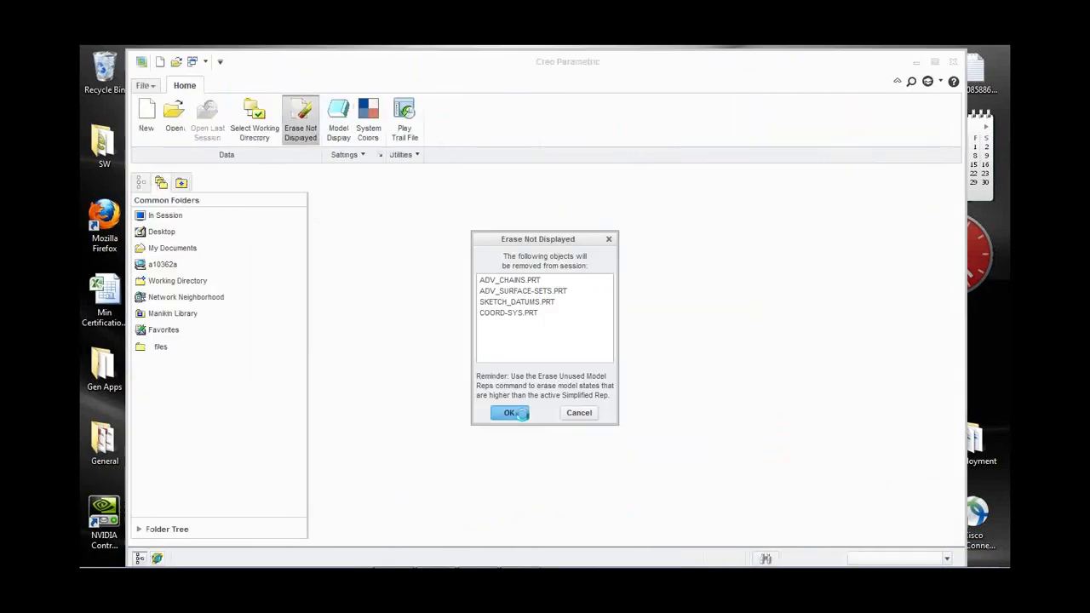
{"action": "left_click", "coordinate": [516, 413]}
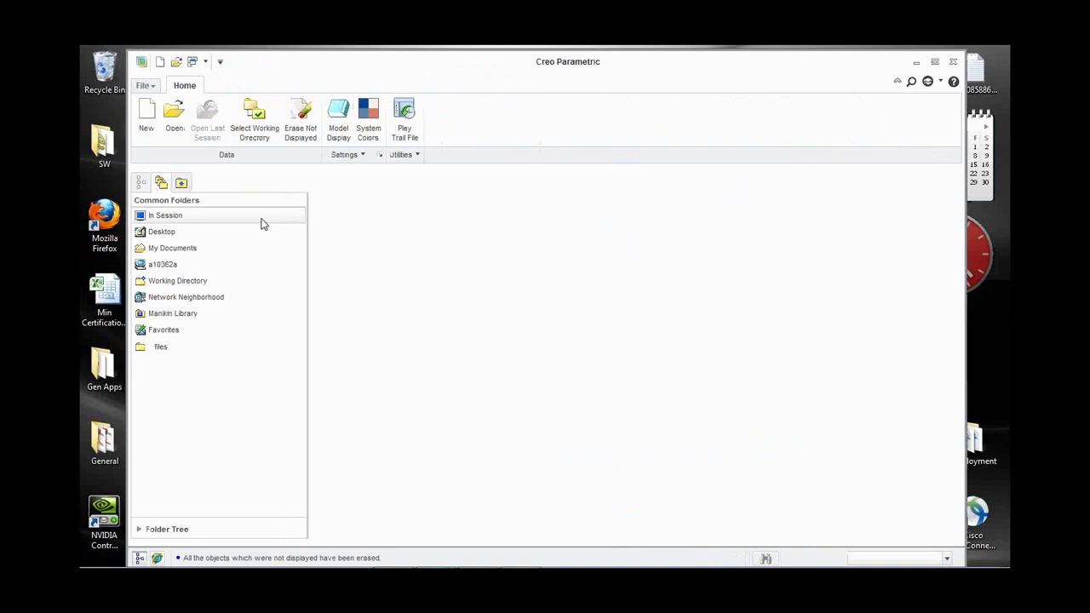
Open hole_on-pnt.prt from the files folder.
{"action": "key", "text": "ctrl+o"}
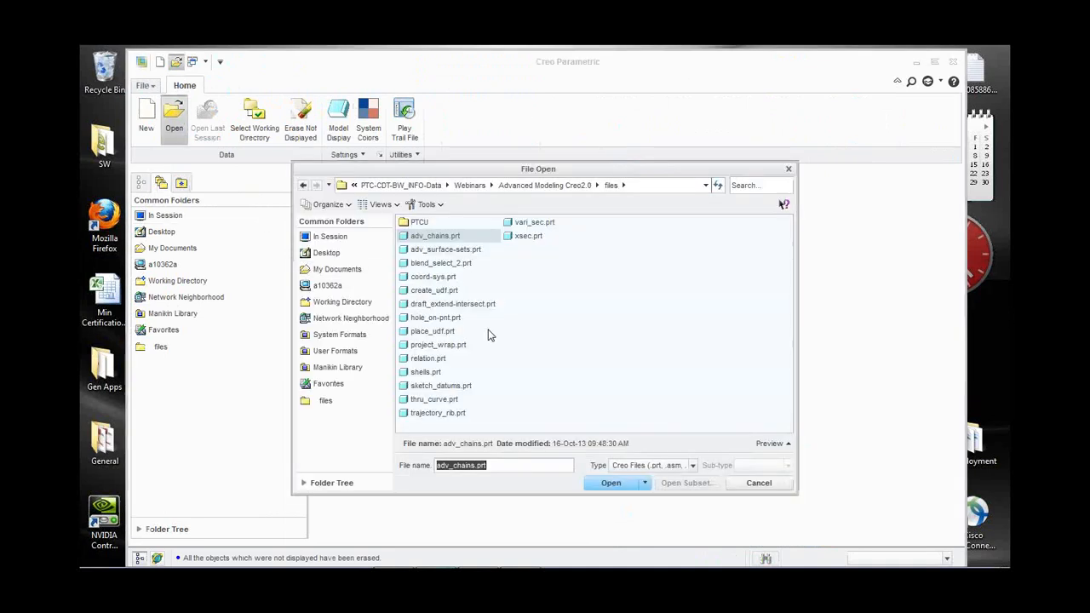
{"action": "left_click", "coordinate": [438, 318]}
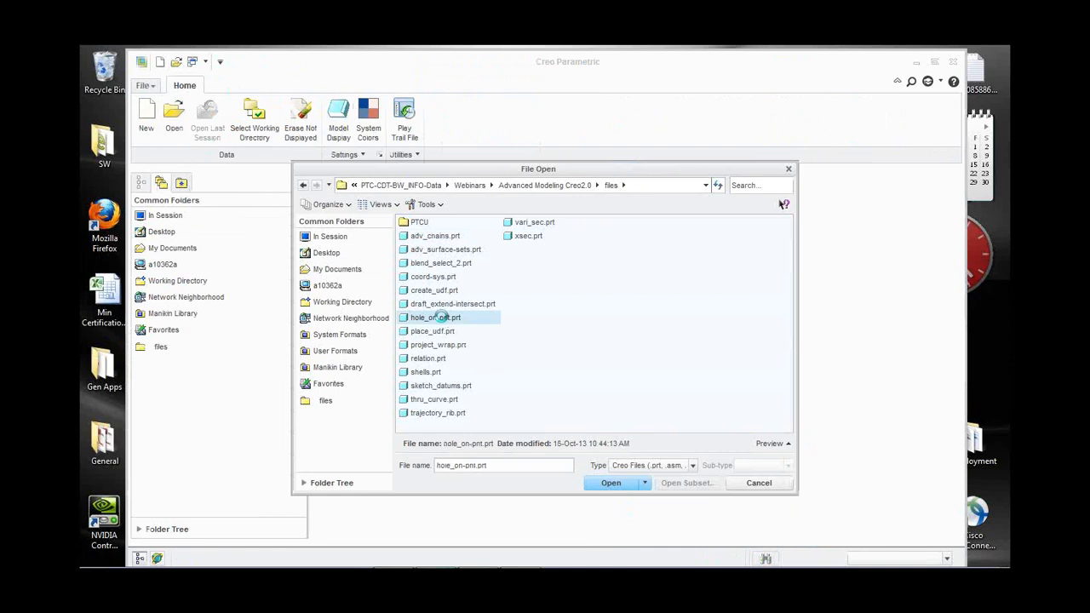
{"action": "double_click", "coordinate": [438, 316]}
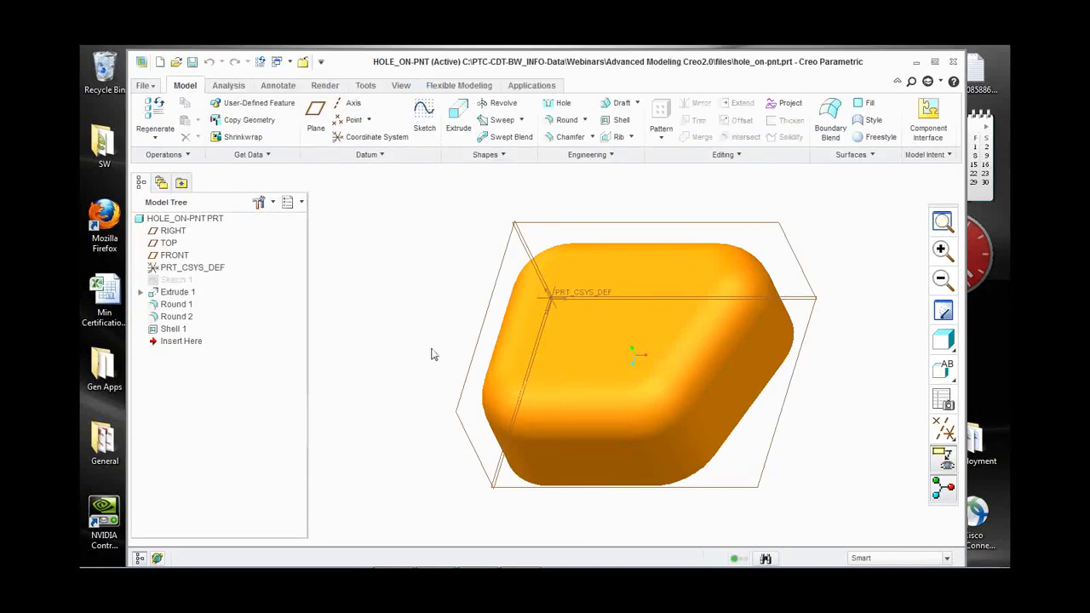
Create a lightweight hole of diameter 2.80 and depth 8.17 on the flat top face, offset from the side and rear datum planes.
{"action": "middle_click_drag", "start_coordinate": [432, 354], "coordinate": [435, 267]}
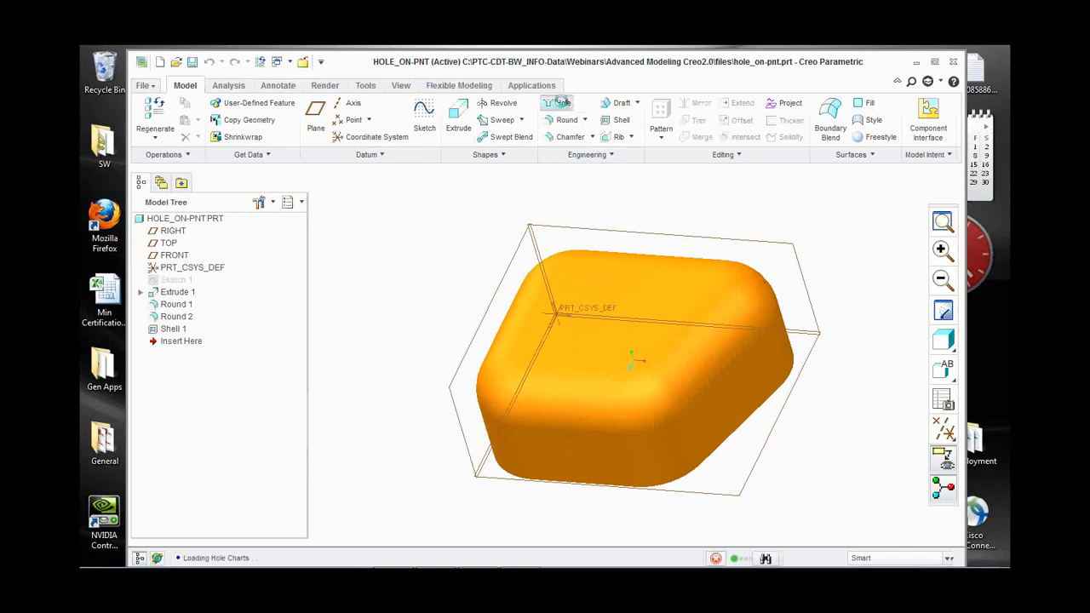
{"action": "left_click", "coordinate": [562, 106]}
{"action": "left_click", "coordinate": [625, 301]}
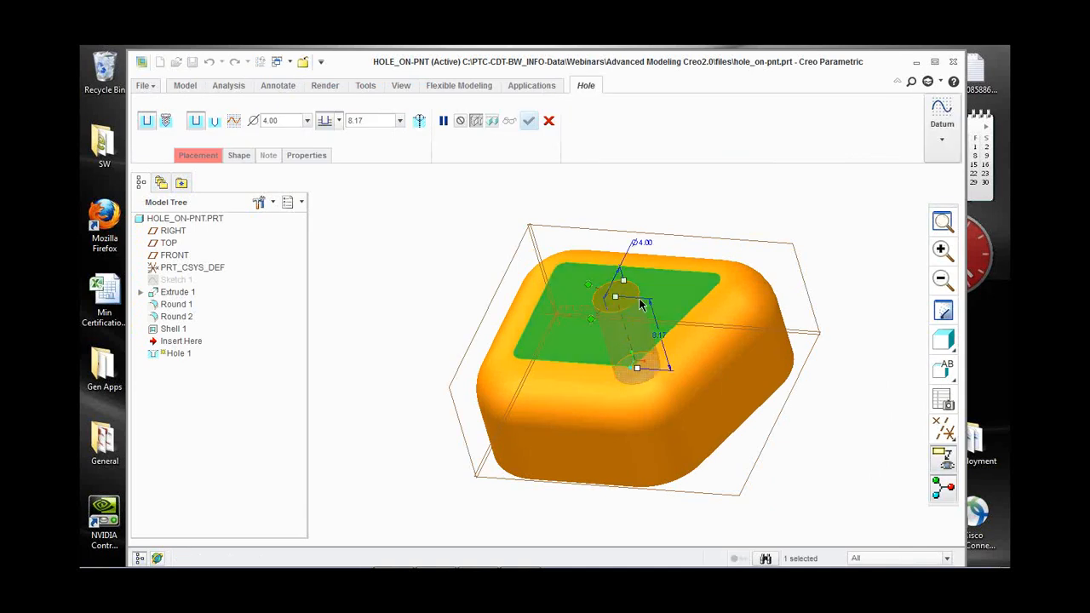
{"action": "scroll", "coordinate": [639, 301], "scroll_direction": "down", "scroll_amount": 2}
{"action": "left_click_drag", "start_coordinate": [559, 276], "coordinate": [420, 281]}
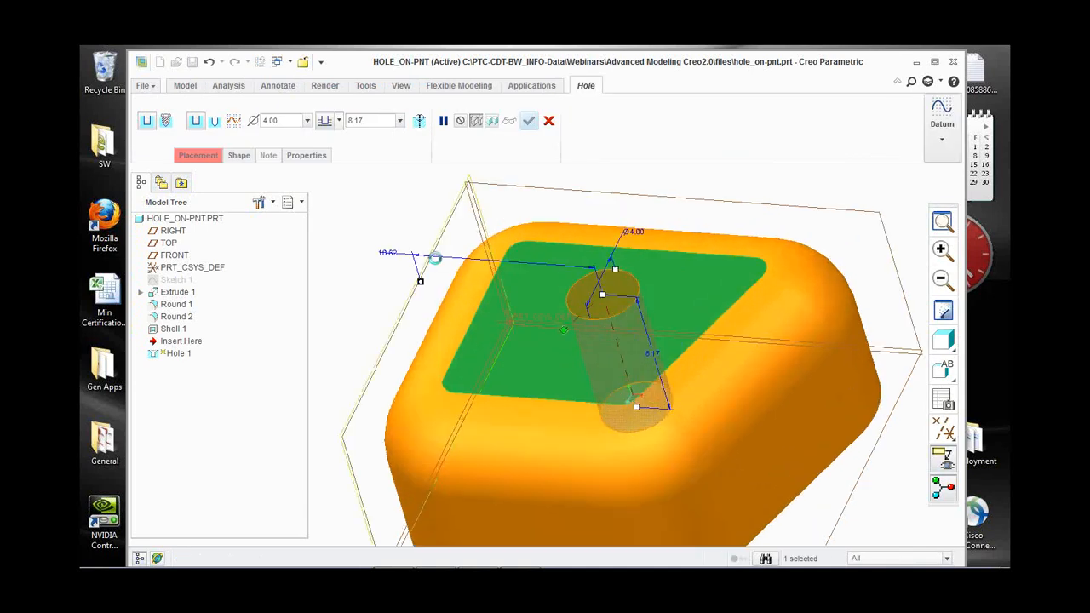
{"action": "left_click_drag", "start_coordinate": [624, 195], "coordinate": [626, 196]}
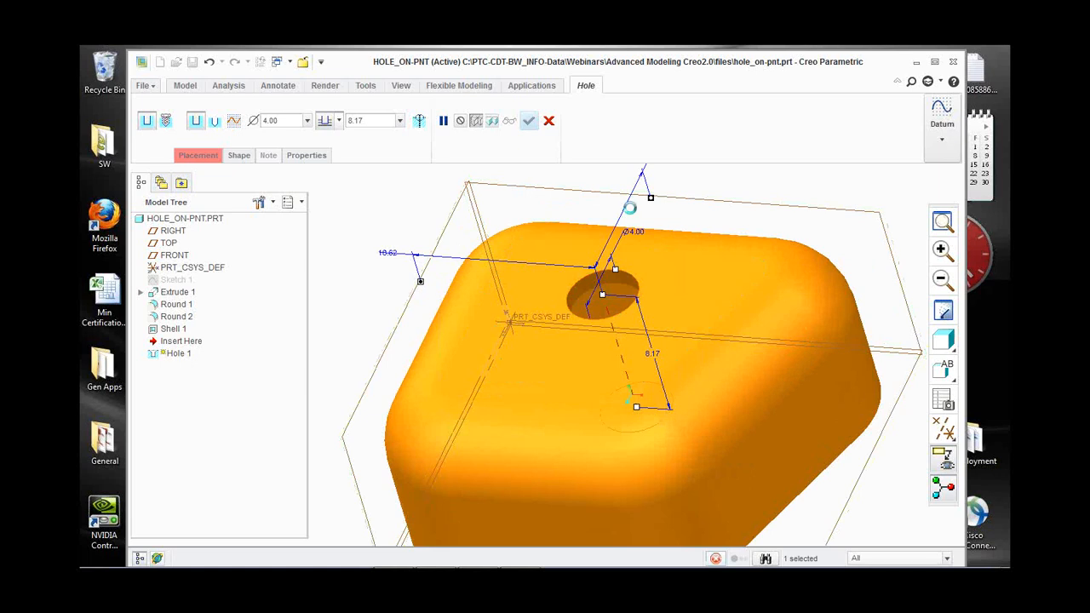
{"action": "left_click_drag", "start_coordinate": [615, 270], "coordinate": [613, 278]}
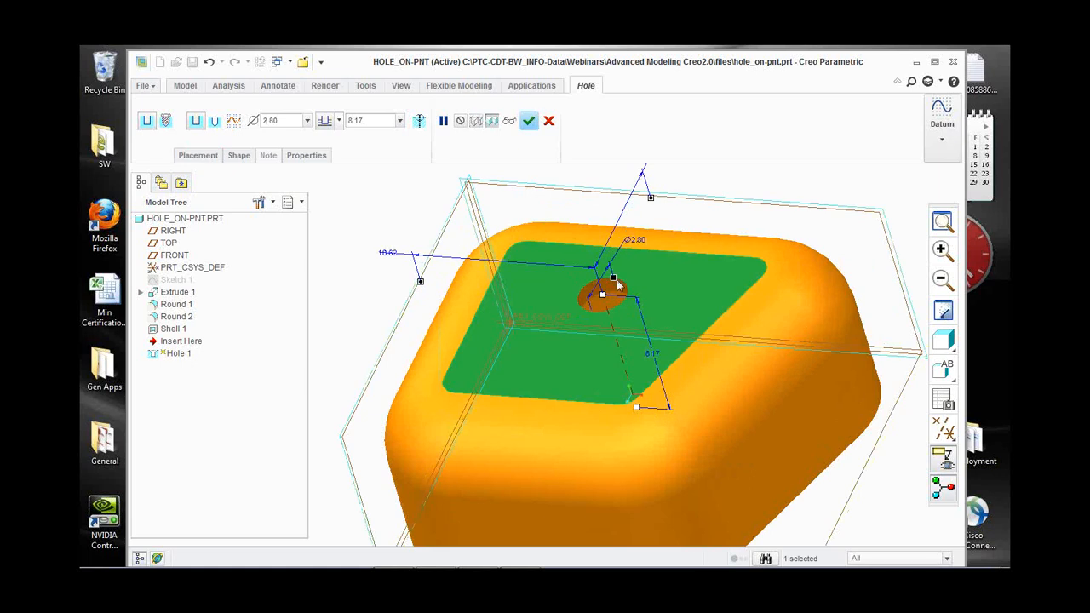
{"action": "left_click", "coordinate": [419, 121]}
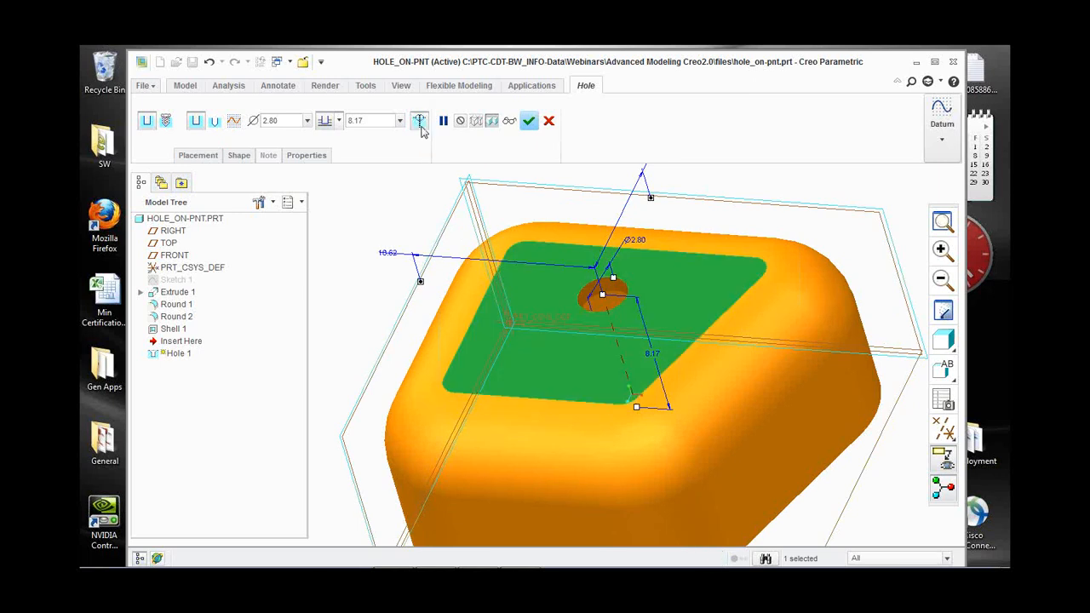
{"action": "left_click", "coordinate": [529, 121]}
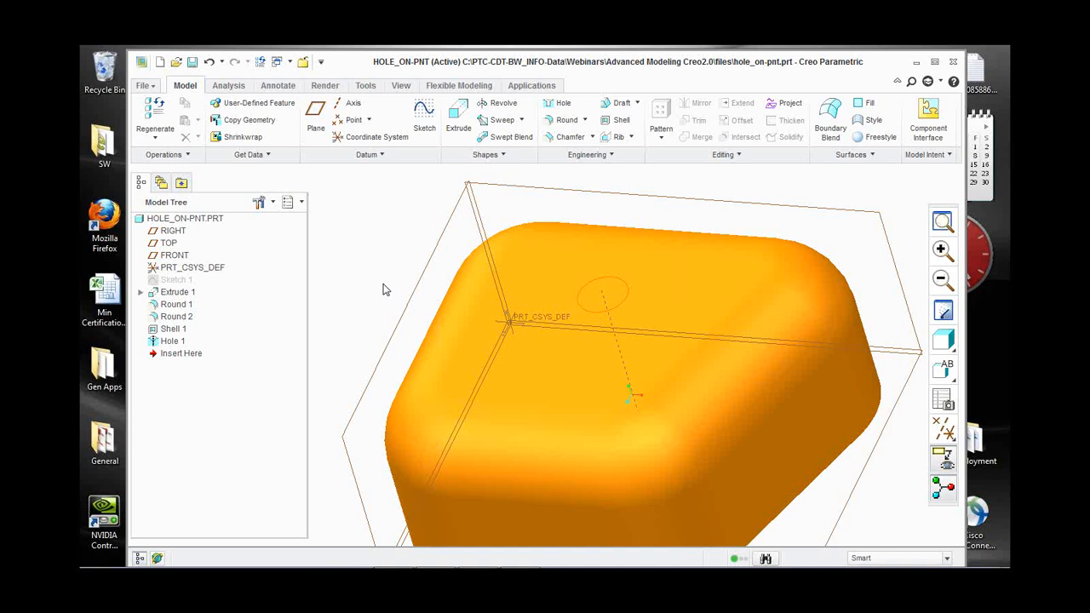
Redefine the lightweight hole on the top face as a full-geometry hole.
{"action": "right_click", "coordinate": [173, 342]}
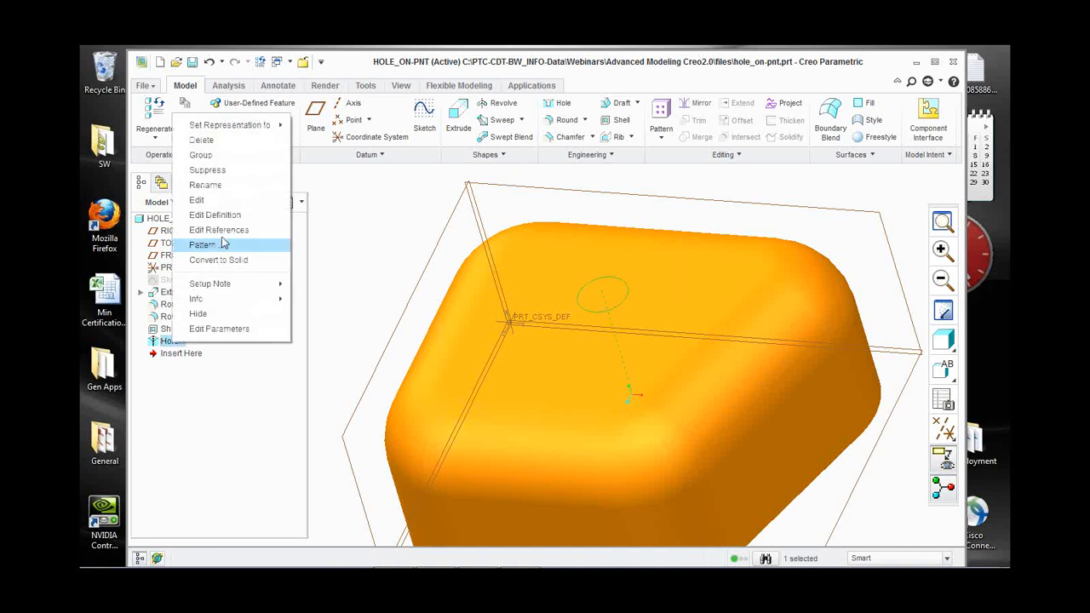
{"action": "left_click", "coordinate": [223, 216]}
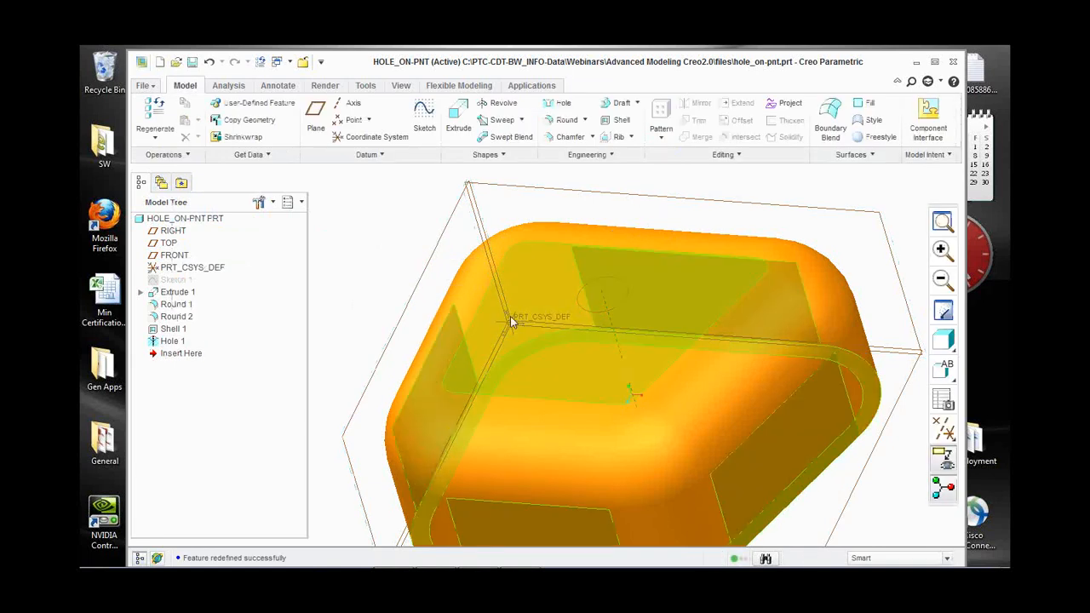
{"action": "mouse_move", "coordinate": [511, 317]}
{"action": "middle_mouse_down"}
{"action": "mouse_move", "coordinate": [518, 219]}
{"action": "mouse_move", "coordinate": [504, 338]}
{"action": "mouse_move", "coordinate": [496, 314]}
{"action": "middle_mouse_up"}
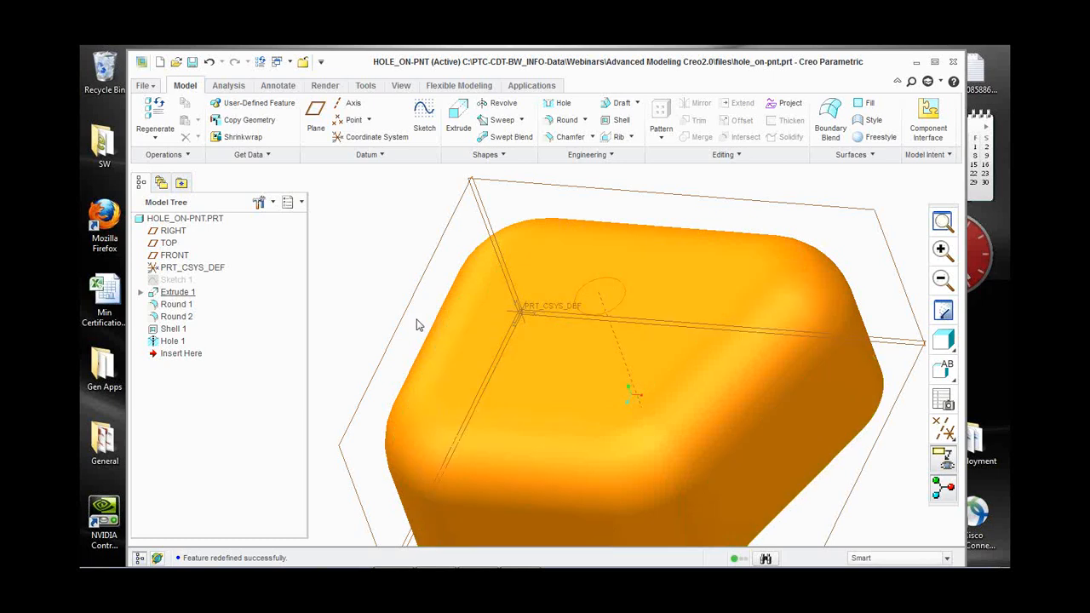
{"action": "right_click", "coordinate": [173, 341]}
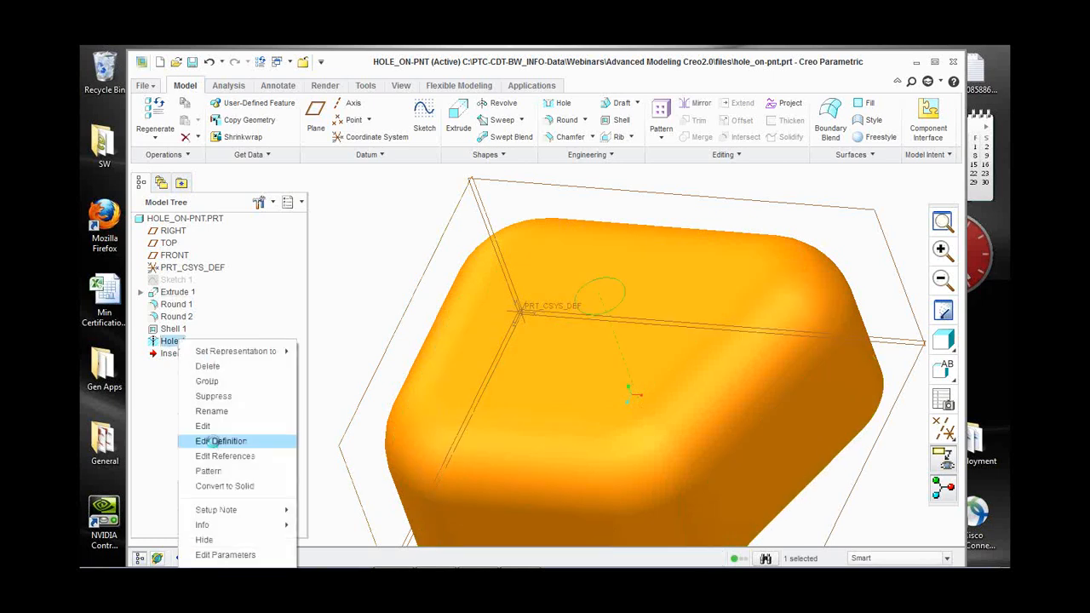
{"action": "left_click", "coordinate": [238, 441]}
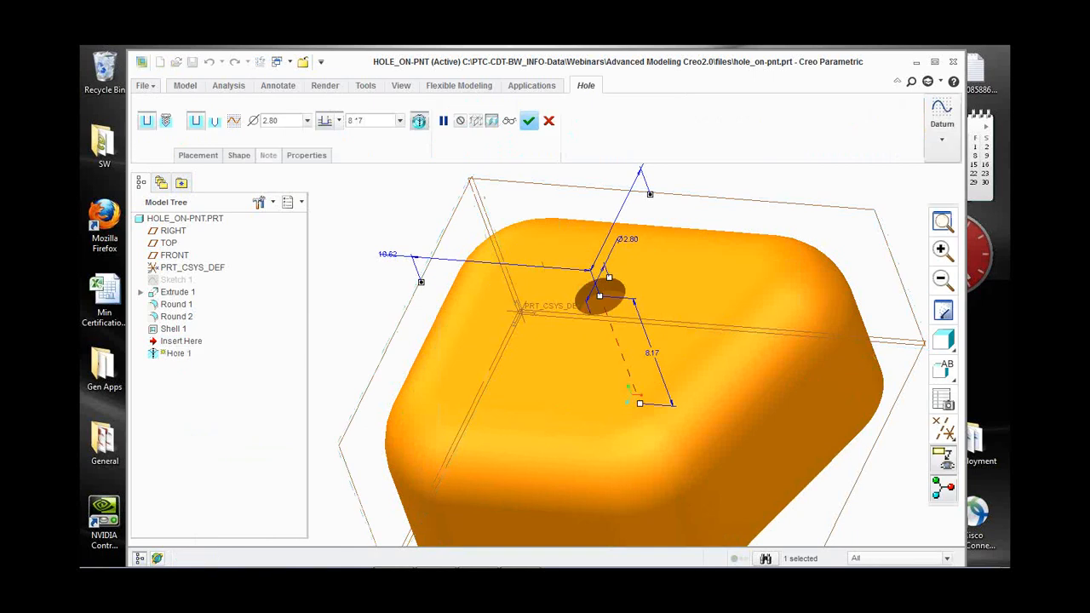
{"action": "left_click", "coordinate": [529, 120]}
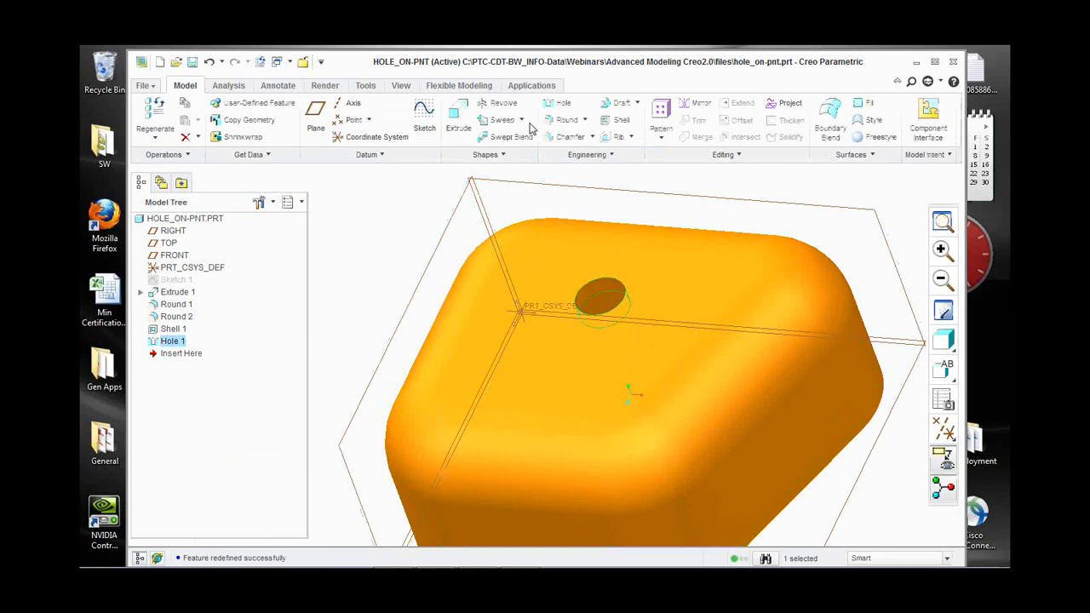
Review the definition of the hole on the top face and accept it without changes.
{"action": "right_click", "coordinate": [173, 343]}
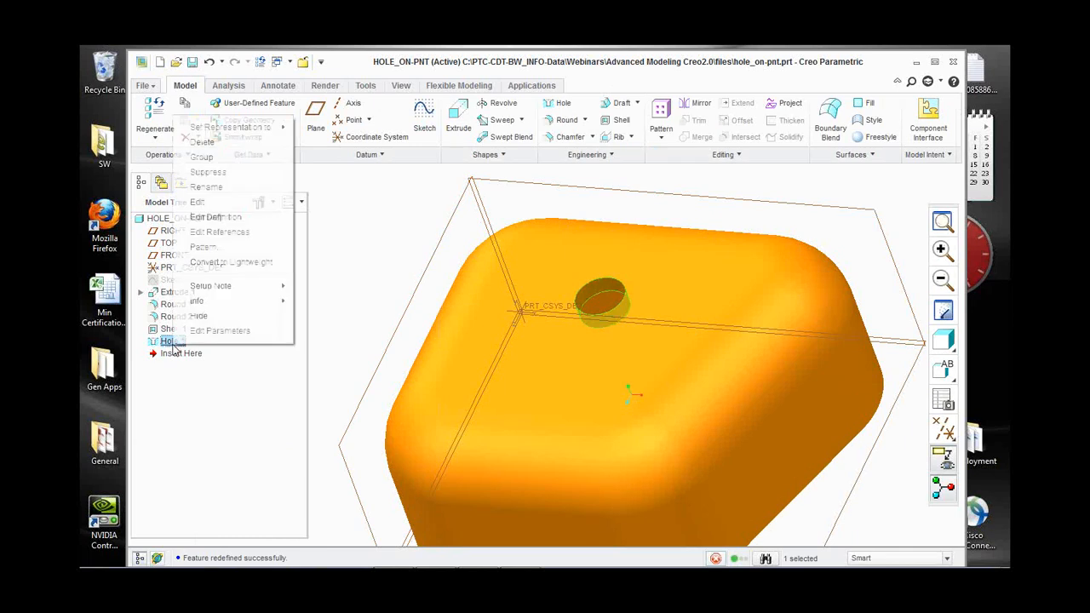
{"action": "left_click", "coordinate": [219, 217]}
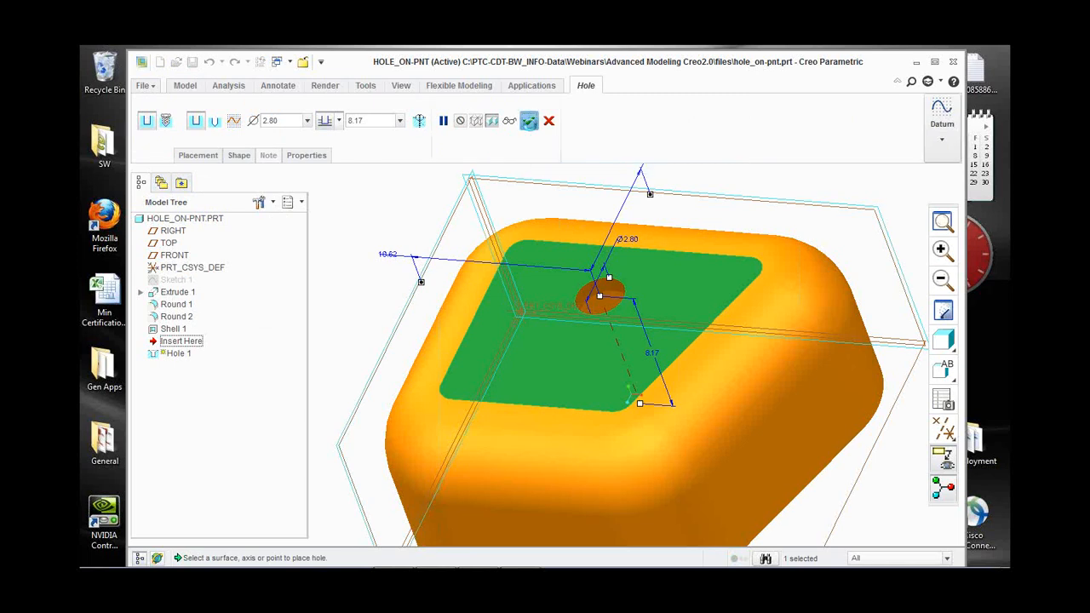
{"action": "left_click", "coordinate": [529, 121]}
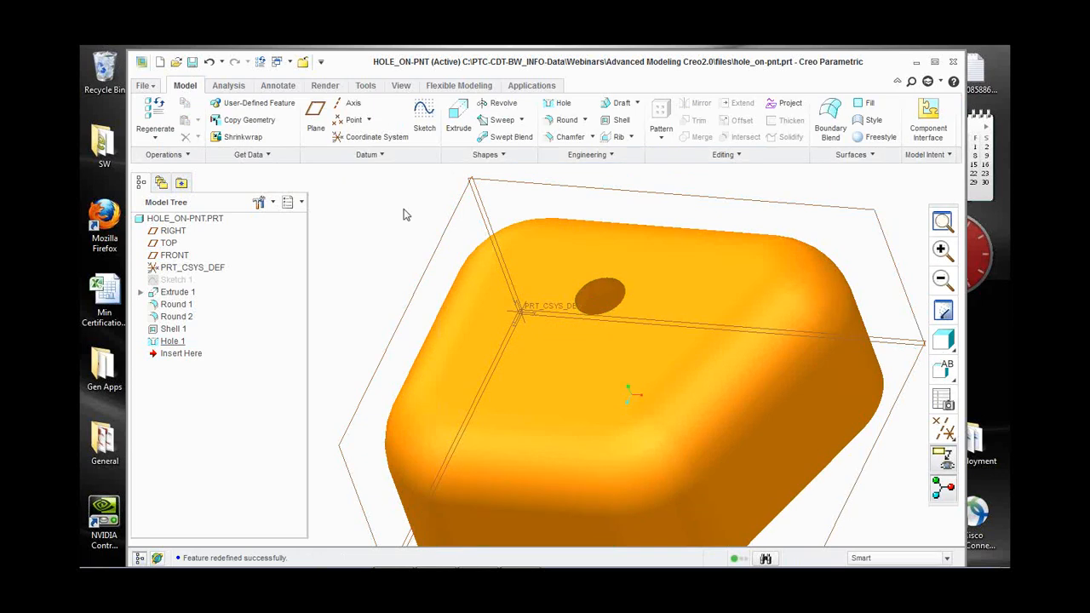
Create a datum point on the front rounded face, offset 3.64 from its side edge and 1.90 from an Extrude 1 surface.
{"action": "left_click", "coordinate": [353, 119]}
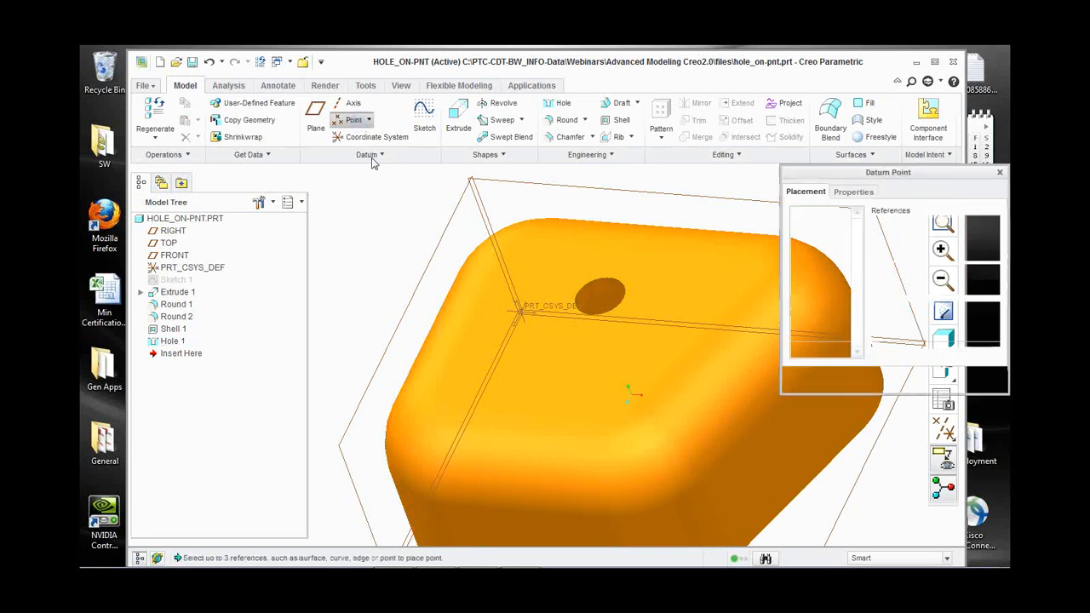
{"action": "left_click", "coordinate": [537, 476]}
{"action": "left_click_drag", "start_coordinate": [525, 441], "coordinate": [597, 481]}
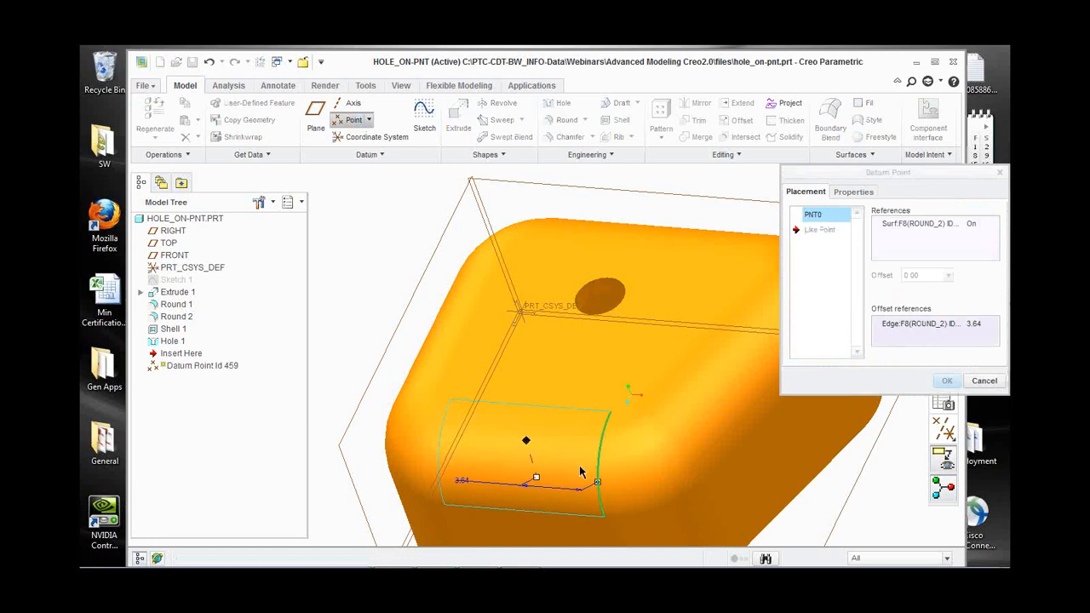
{"action": "left_click_drag", "start_coordinate": [527, 441], "coordinate": [531, 401]}
{"action": "left_click", "coordinate": [947, 383]}
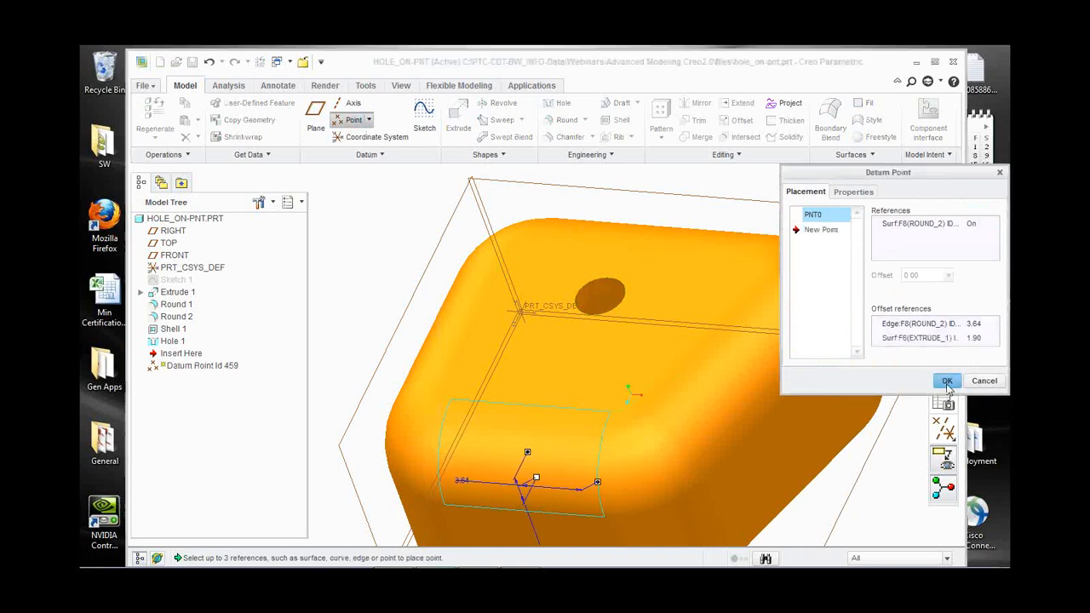
Try to place a 4.00 diameter, 8.17 deep hole on the datum point of the rounded face, and discard it.
{"action": "middle_click_drag", "start_coordinate": [461, 415], "coordinate": [718, 390]}
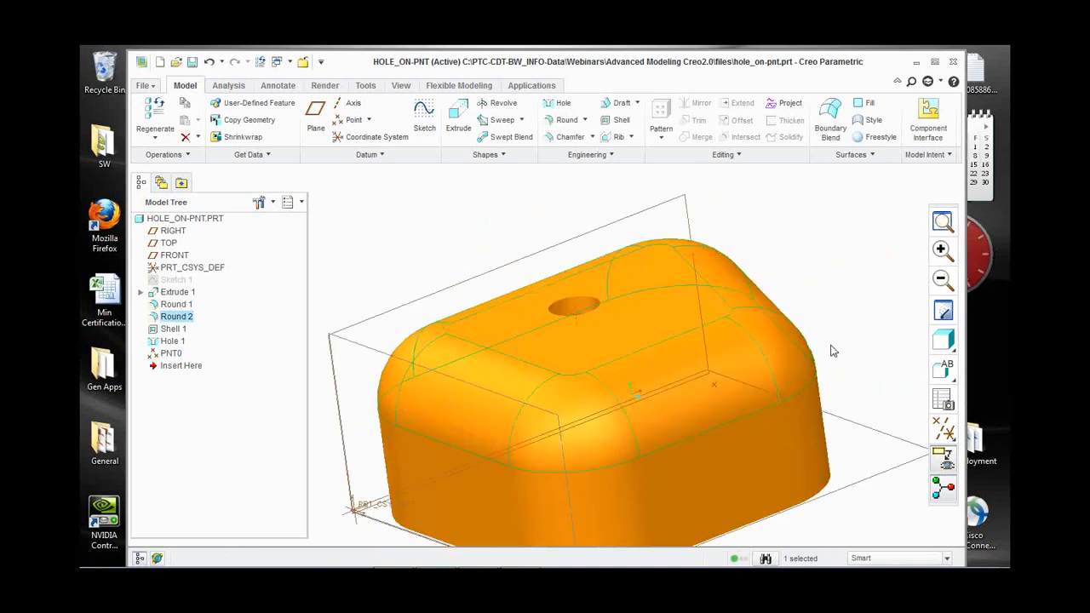
{"action": "scroll", "coordinate": [779, 397], "scroll_direction": "down", "scroll_amount": 3}
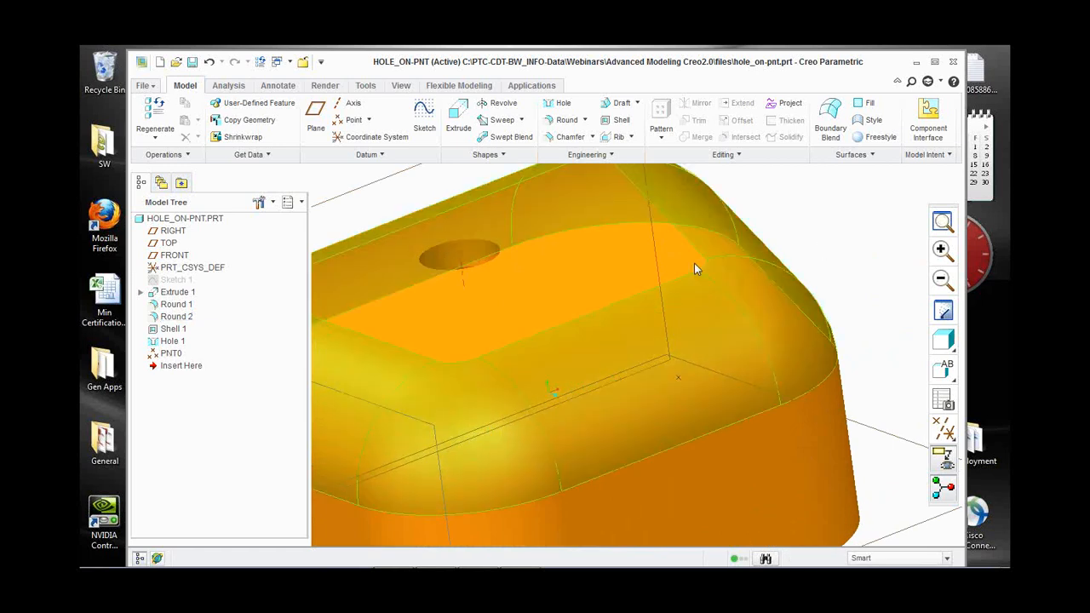
{"action": "left_click", "coordinate": [563, 103]}
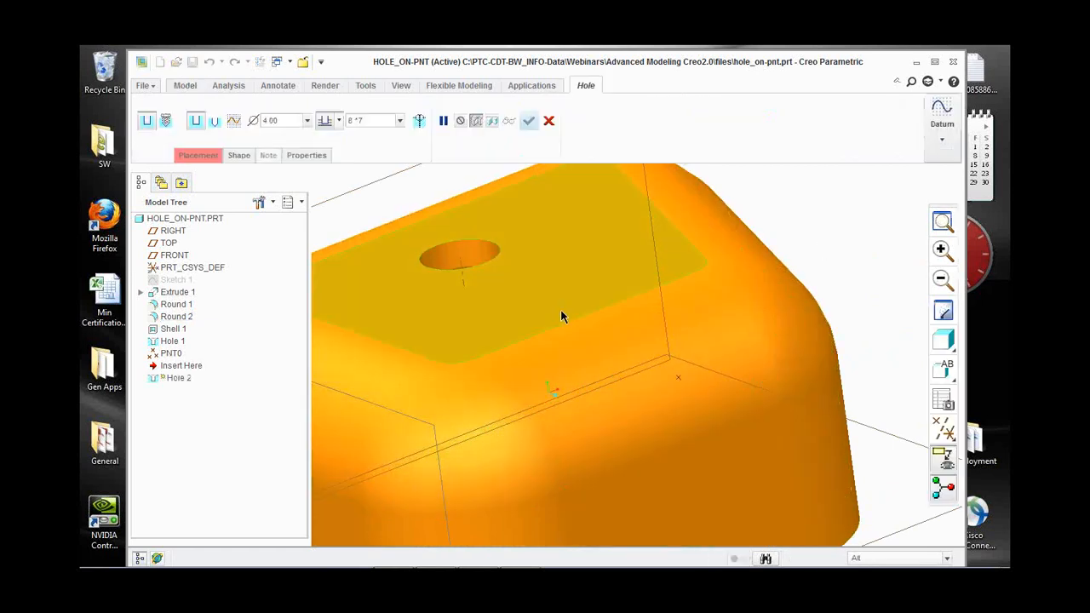
{"action": "left_click", "coordinate": [679, 377]}
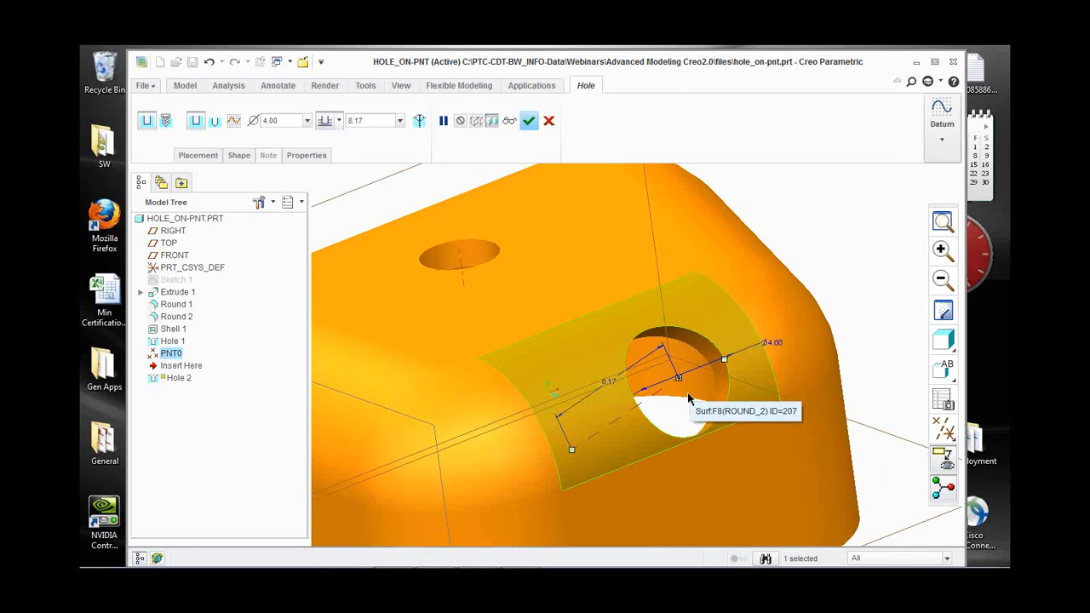
{"action": "scroll", "coordinate": [681, 404], "scroll_direction": "down", "scroll_amount": 3}
{"action": "mouse_move", "coordinate": [682, 405]}
{"action": "middle_mouse_down"}
{"action": "mouse_move", "coordinate": [669, 396]}
{"action": "mouse_move", "coordinate": [690, 405]}
{"action": "middle_mouse_up"}
{"action": "scroll", "coordinate": [690, 405], "scroll_direction": "up", "scroll_amount": 3}
{"action": "scroll", "coordinate": [690, 411], "scroll_direction": "down", "scroll_amount": 3}
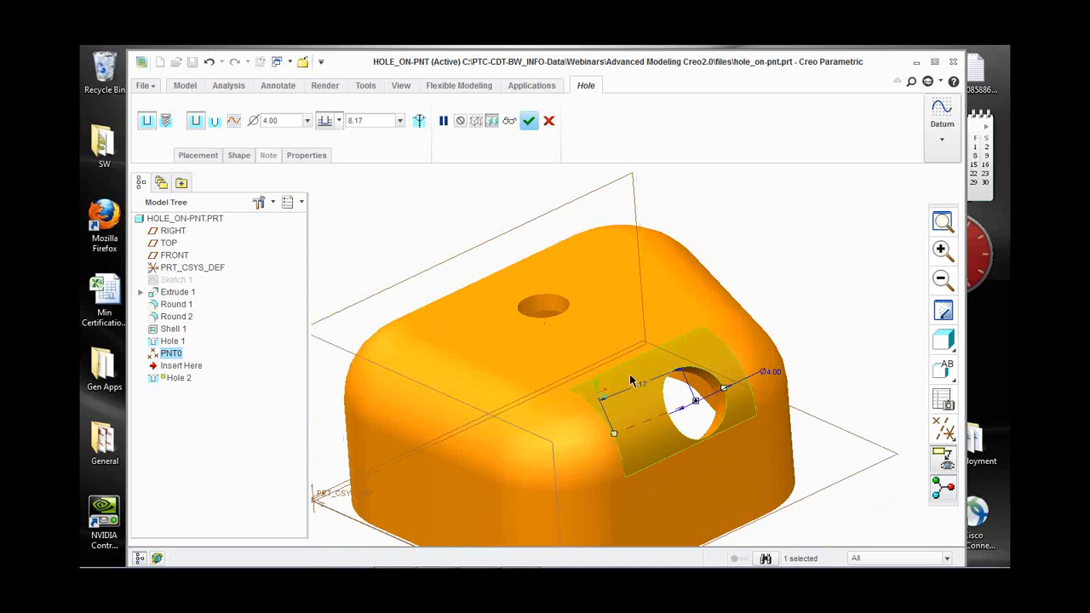
{"action": "left_click", "coordinate": [550, 121]}
{"action": "left_click", "coordinate": [514, 328]}
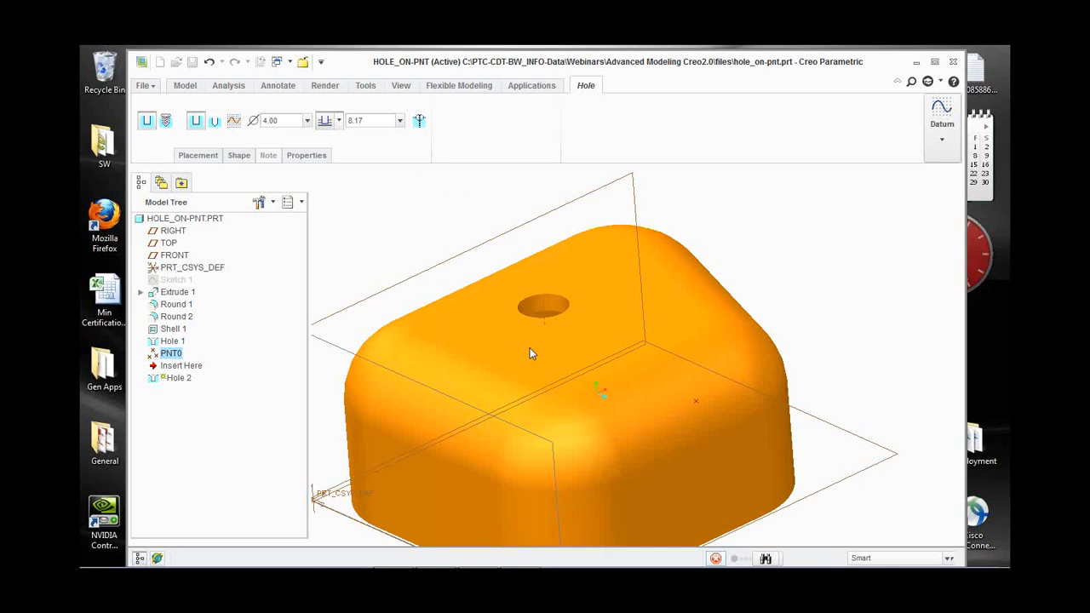
Redefine the datum point onto the rounded corner surface, offset 2.37 and 1.79 from two of its edges.
{"action": "right_click", "coordinate": [775, 291]}
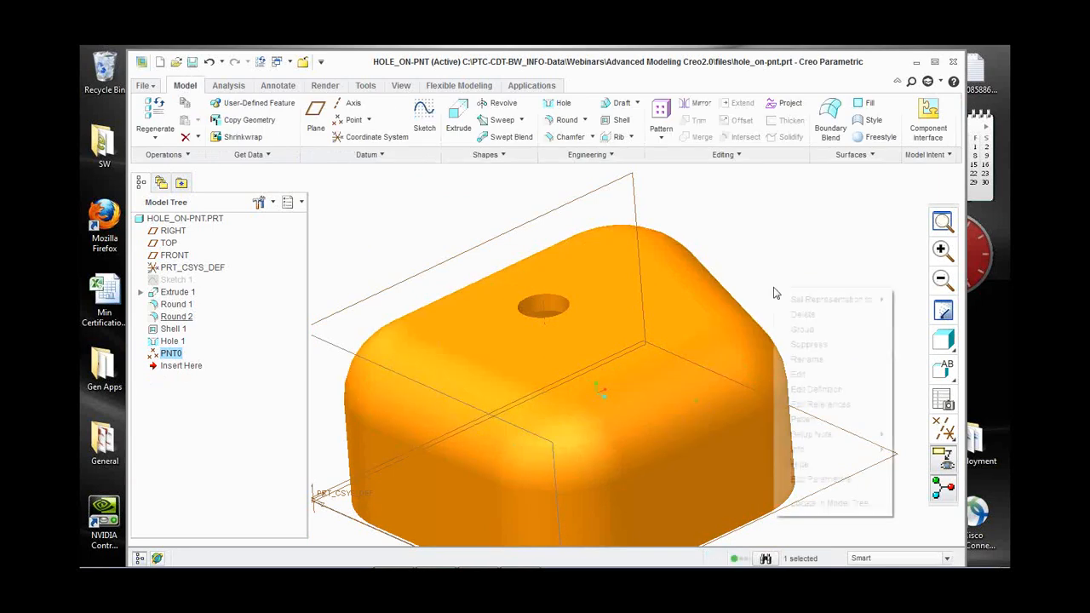
{"action": "left_click", "coordinate": [835, 388]}
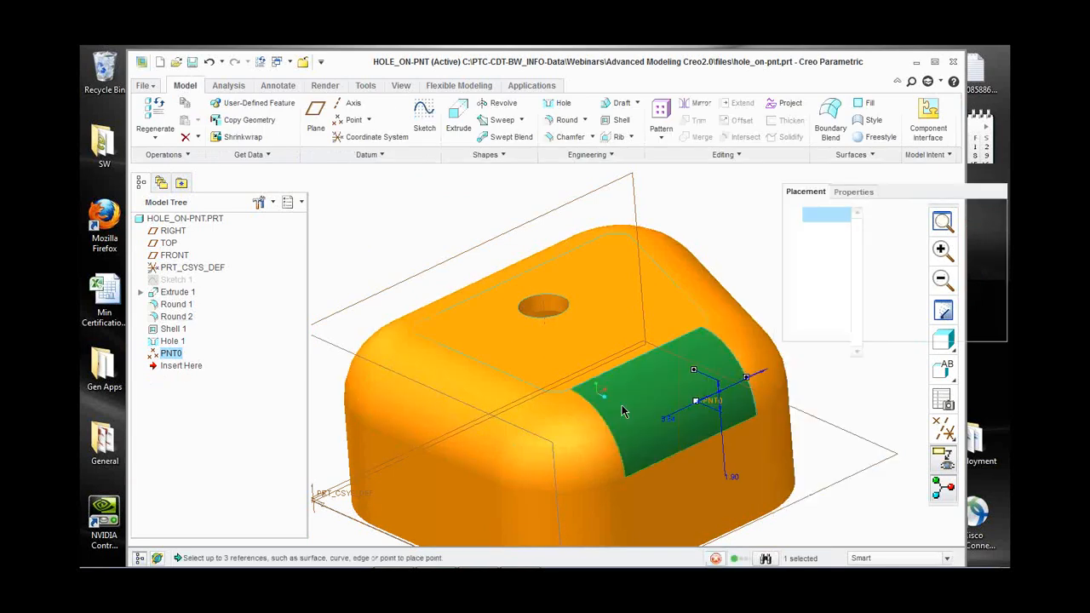
{"action": "left_click", "coordinate": [572, 448]}
{"action": "middle_click_drag", "start_coordinate": [574, 448], "coordinate": [634, 414]}
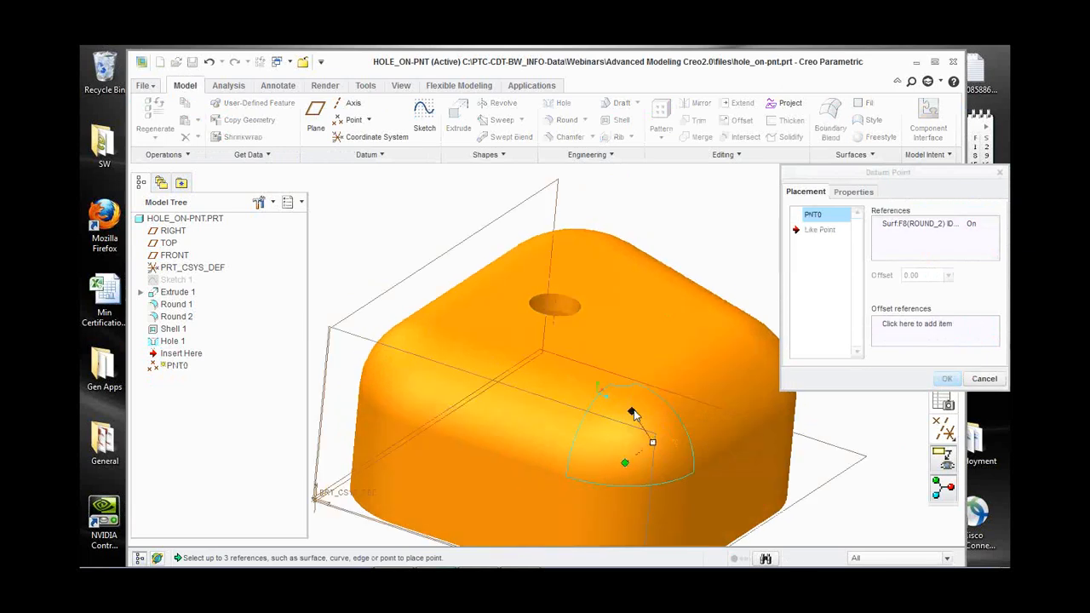
{"action": "left_click", "coordinate": [673, 416]}
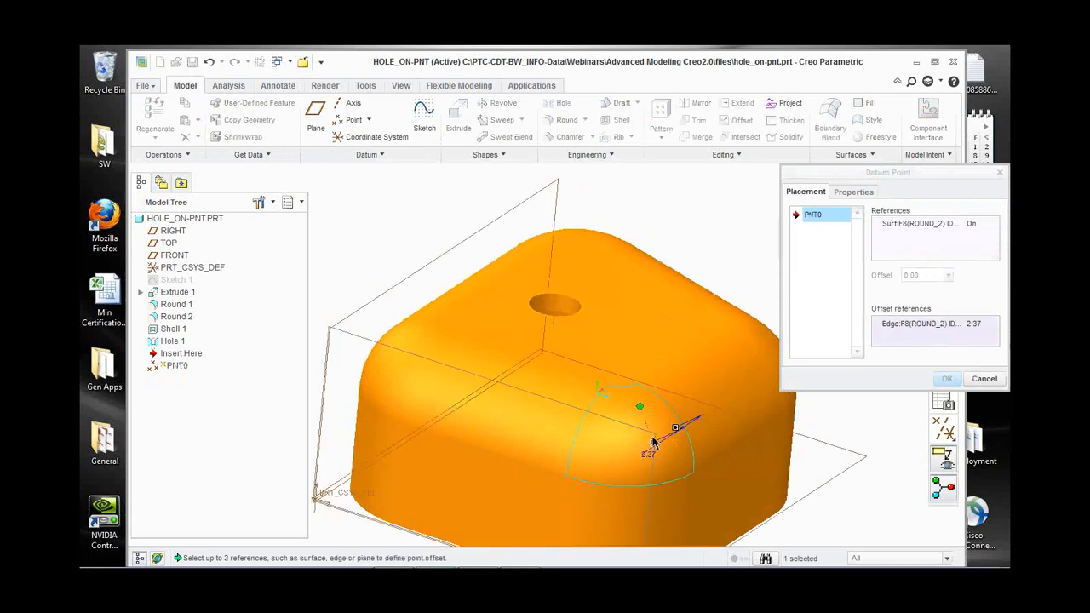
{"action": "left_click", "coordinate": [637, 385], "text": "ctrl"}
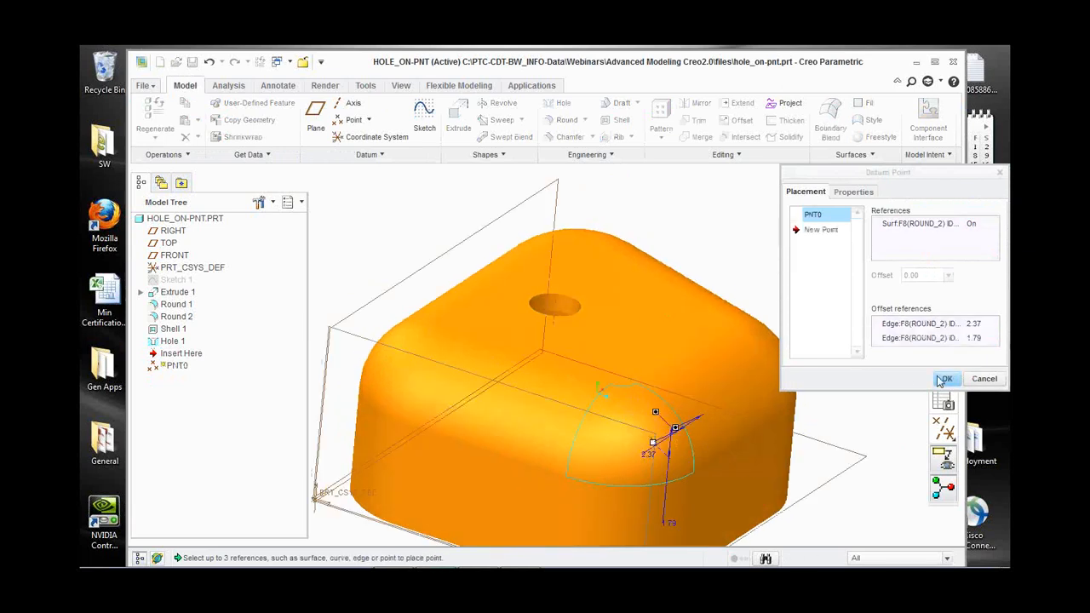
{"action": "left_click", "coordinate": [943, 379]}
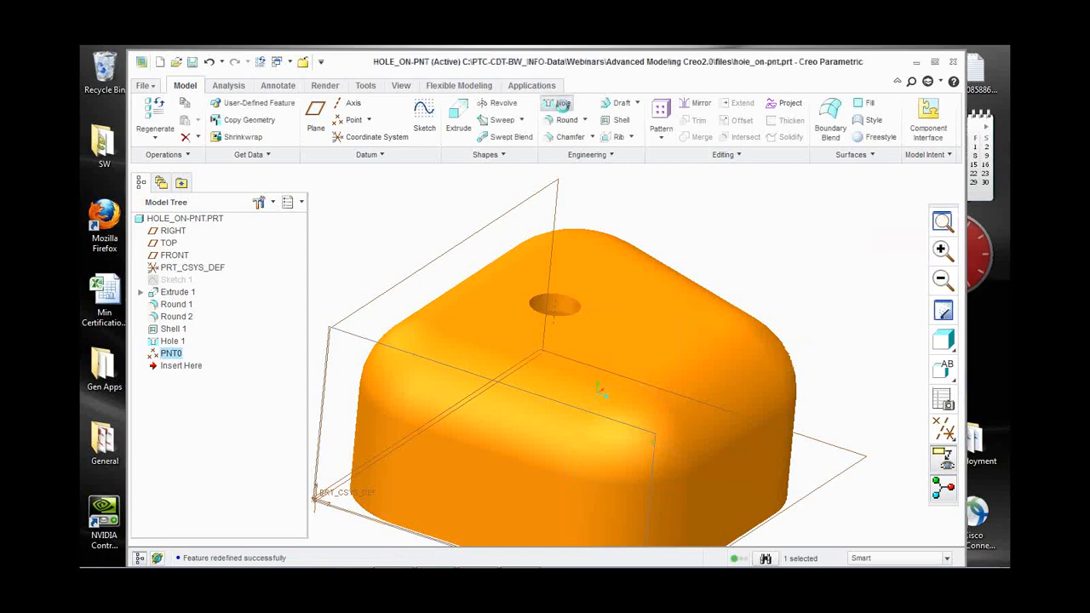
Create a hole of diameter 4.00 and depth 4.40 on the datum point at the rounded corner.
{"action": "left_click", "coordinate": [563, 103]}
{"action": "middle_click_drag", "start_coordinate": [647, 439], "coordinate": [585, 461]}
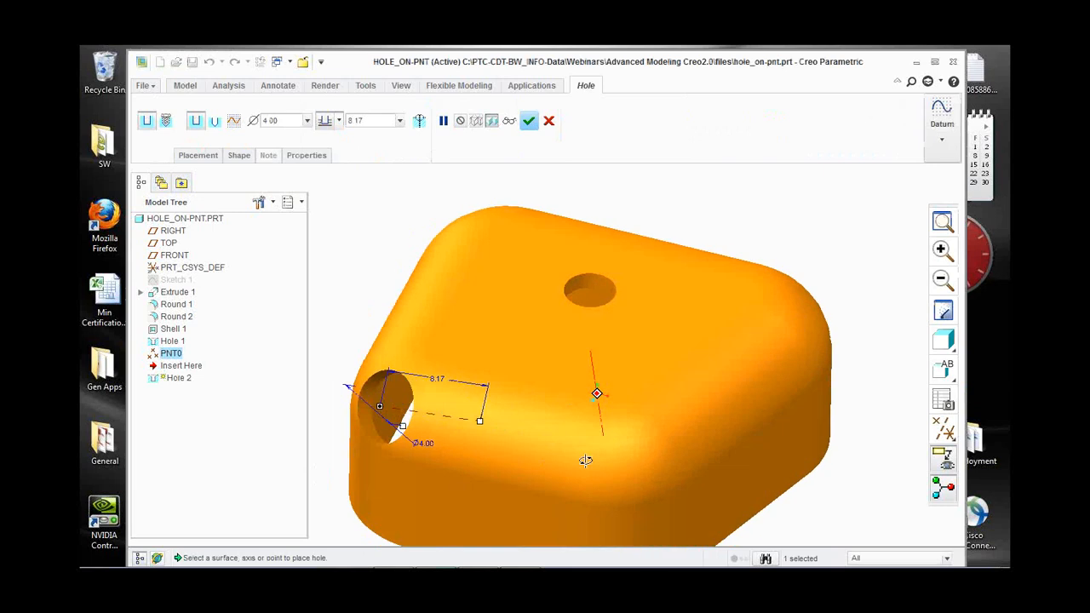
{"action": "scroll", "coordinate": [418, 468], "scroll_direction": "up", "scroll_amount": 1}
{"action": "scroll", "coordinate": [421, 440], "scroll_direction": "down", "scroll_amount": 3}
{"action": "left_click_drag", "start_coordinate": [511, 433], "coordinate": [444, 422]}
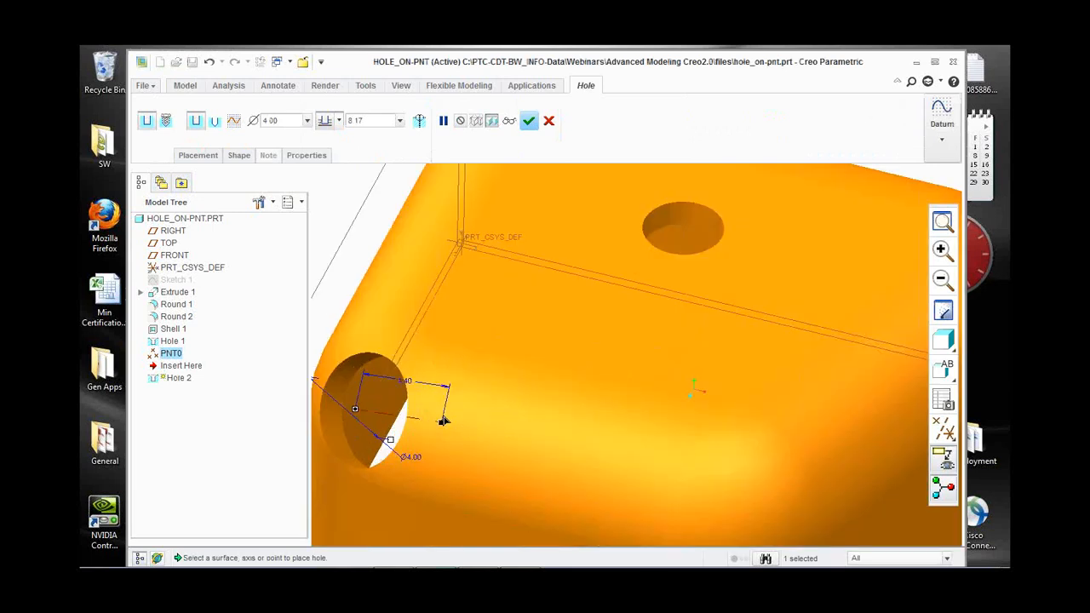
{"action": "scroll", "coordinate": [461, 431], "scroll_direction": "up", "scroll_amount": 2}
{"action": "middle_click_drag", "start_coordinate": [461, 431], "coordinate": [673, 419]}
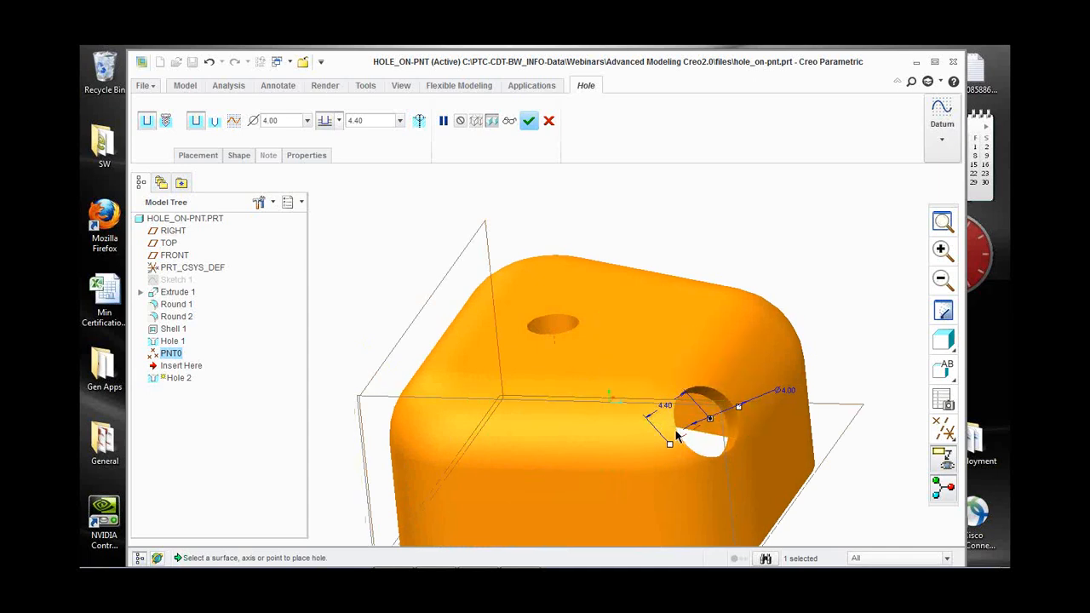
{"action": "mouse_move", "coordinate": [690, 462]}
{"action": "middle_mouse_down"}
{"action": "mouse_move", "coordinate": [664, 471]}
{"action": "mouse_move", "coordinate": [689, 469]}
{"action": "middle_mouse_up"}
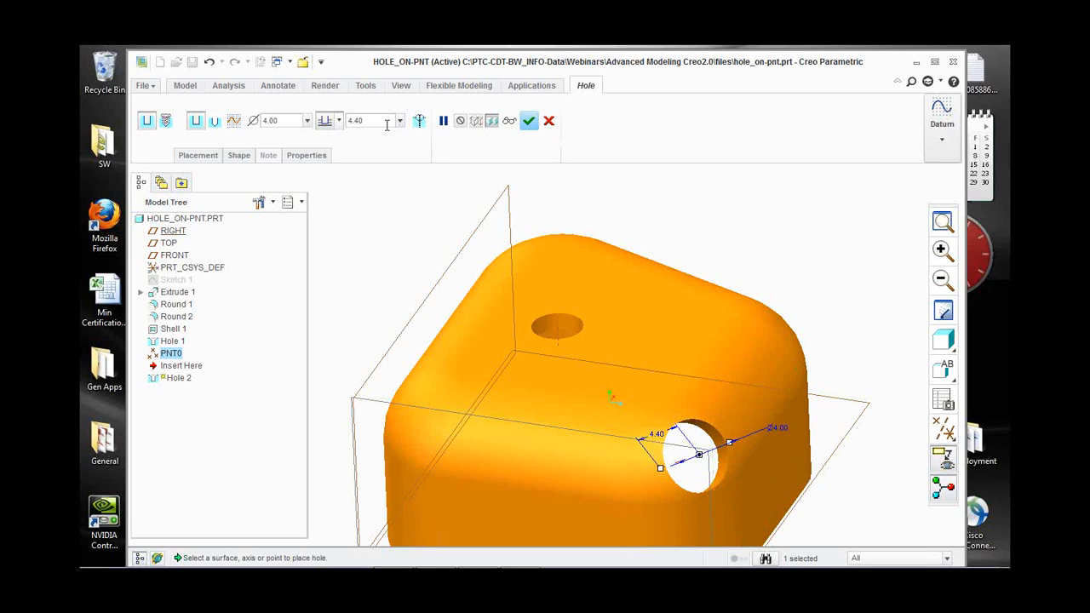
{"action": "left_click", "coordinate": [530, 123]}
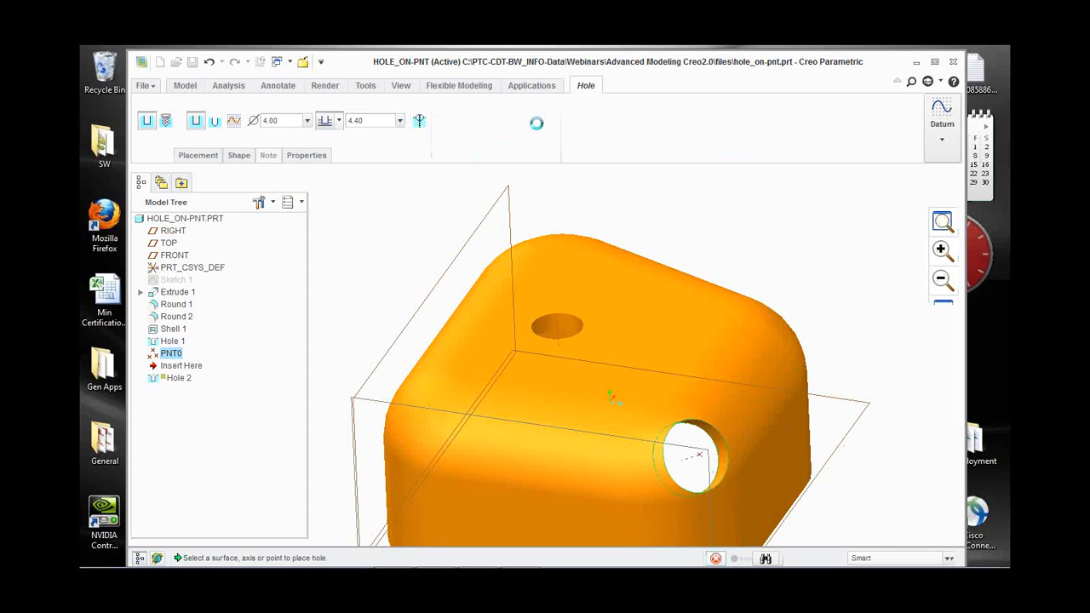
{"action": "scroll", "coordinate": [575, 288], "scroll_direction": "up", "scroll_amount": 3}
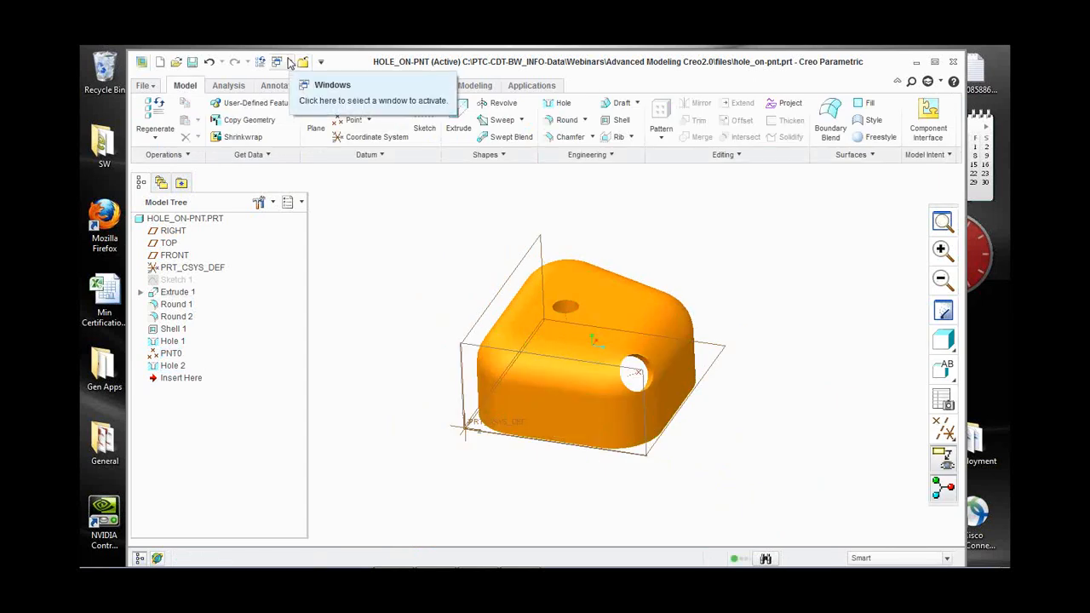
Open the part draft_extend-intersect.prt.
{"action": "left_click", "coordinate": [176, 61]}
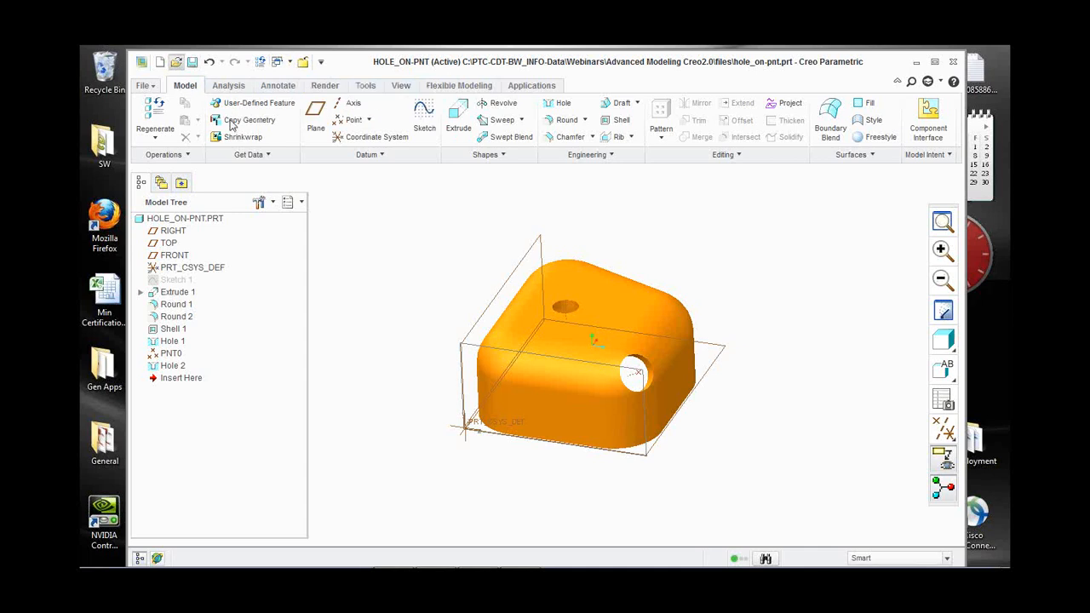
{"action": "left_click", "coordinate": [477, 305]}
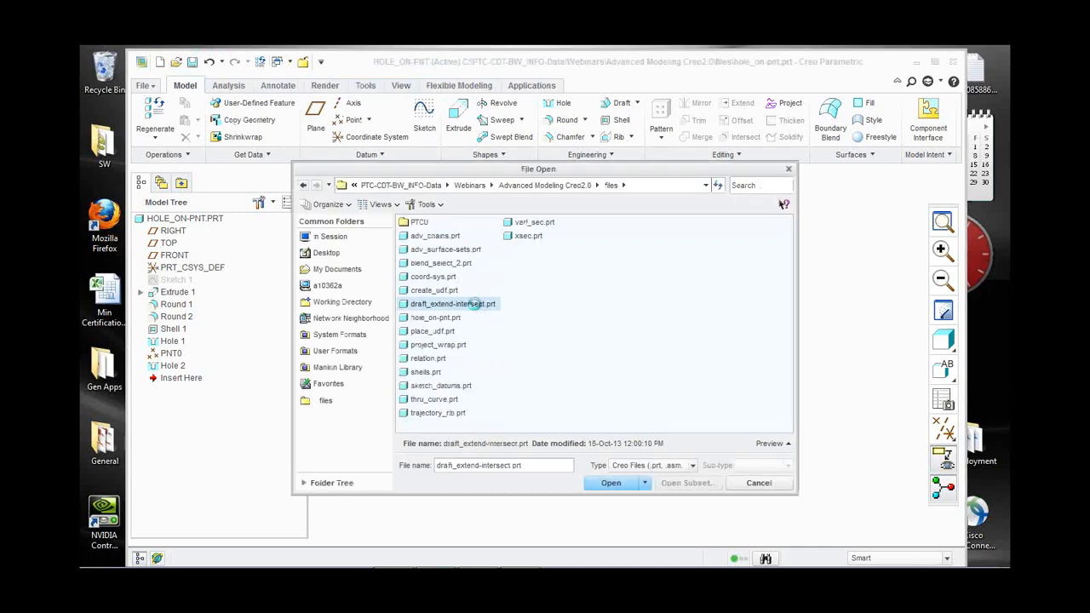
{"action": "double_click", "coordinate": [477, 305]}
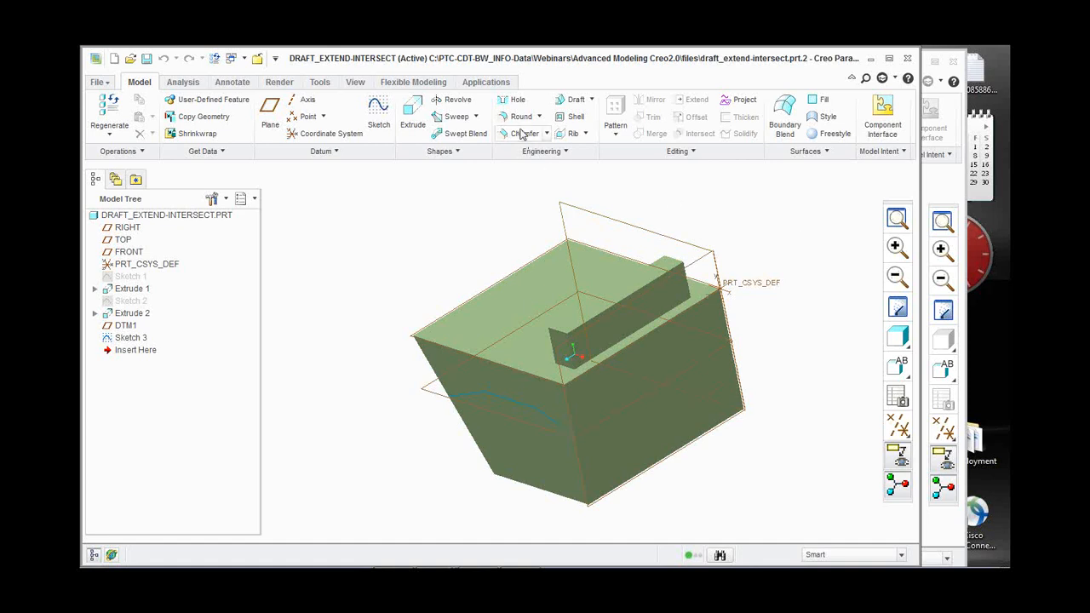
Start a draft on the long outer side face of the raised block, using the block's top face as draft hinge.
{"action": "left_click", "coordinate": [575, 100]}
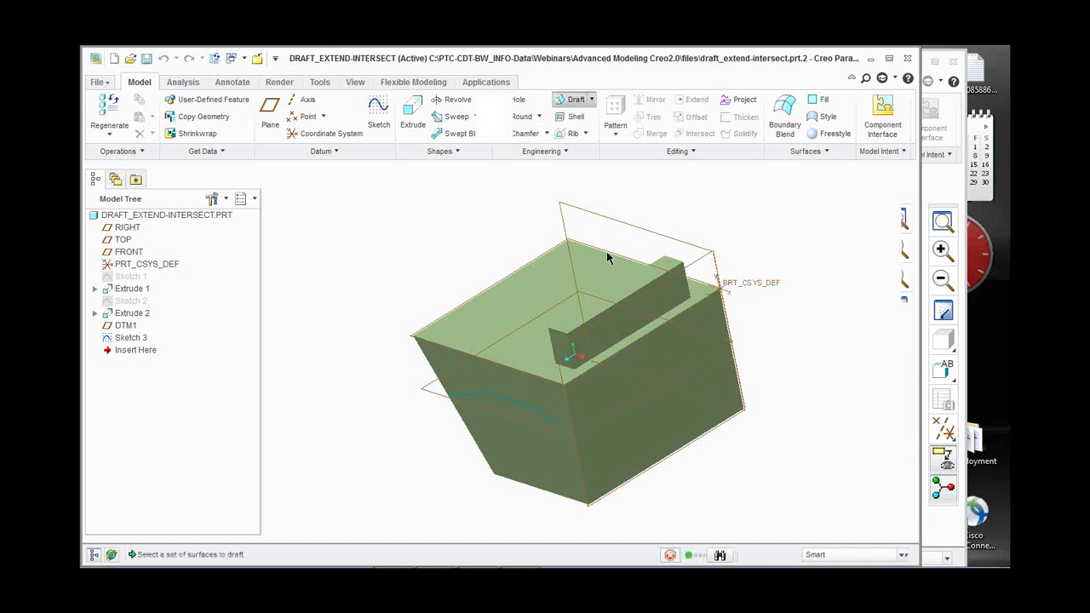
{"action": "left_click", "coordinate": [628, 307]}
{"action": "right_click", "coordinate": [730, 200]}
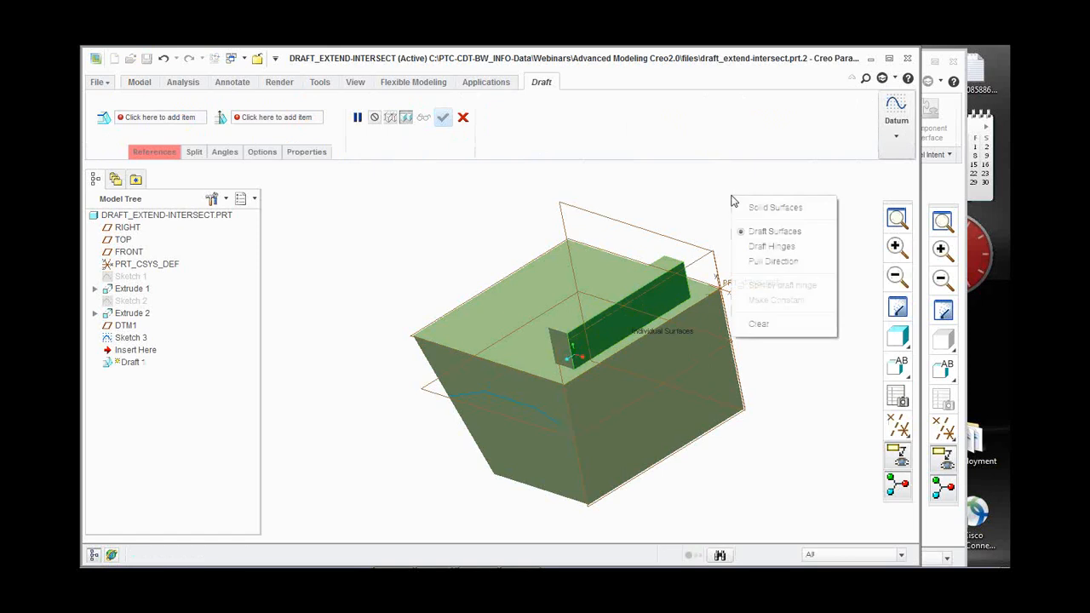
{"action": "left_click", "coordinate": [757, 246]}
{"action": "scroll", "coordinate": [649, 279], "scroll_direction": "down", "scroll_amount": 5}
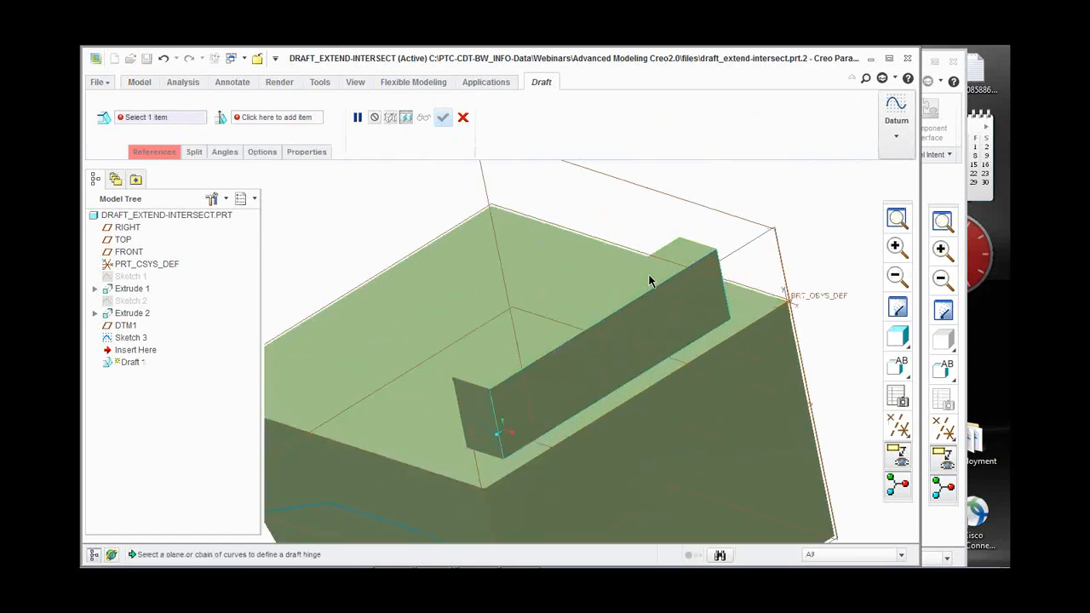
{"action": "left_click", "coordinate": [631, 294]}
Increase the draft angle of the raised block's side face to 30.0 degrees.
{"action": "scroll", "coordinate": [615, 309], "scroll_direction": "up", "scroll_amount": 4}
{"action": "left_click_drag", "start_coordinate": [600, 289], "coordinate": [587, 288]}
{"action": "middle_click_drag", "start_coordinate": [637, 360], "coordinate": [640, 309]}
{"action": "scroll", "coordinate": [640, 294], "scroll_direction": "up", "scroll_amount": 2}
{"action": "scroll", "coordinate": [638, 275], "scroll_direction": "down", "scroll_amount": 3}
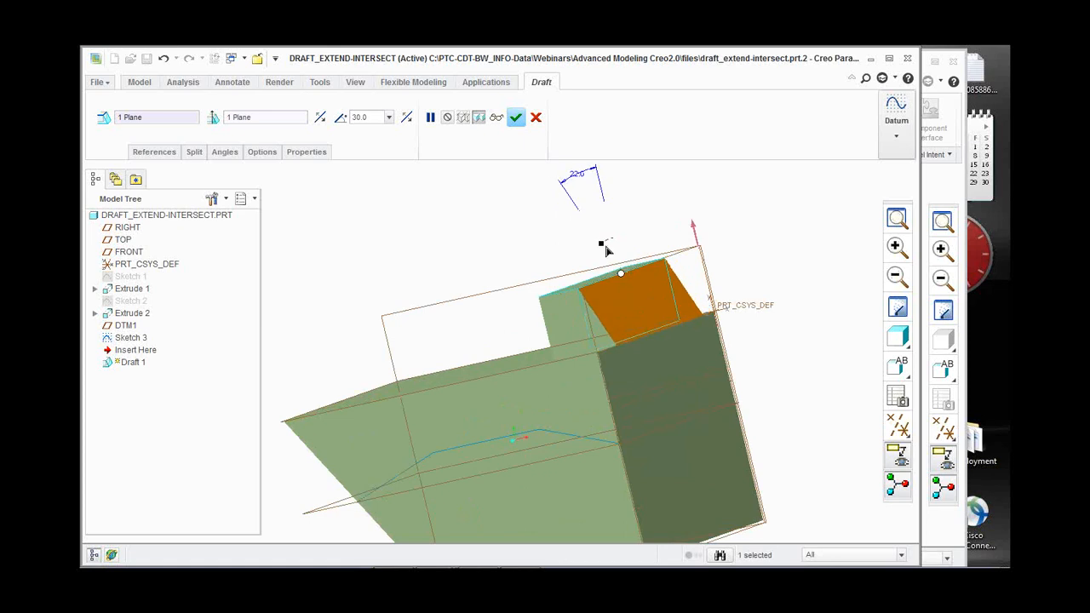
{"action": "middle_click_drag", "start_coordinate": [594, 246], "coordinate": [643, 334]}
{"action": "scroll", "coordinate": [643, 335], "scroll_direction": "down", "scroll_amount": 1}
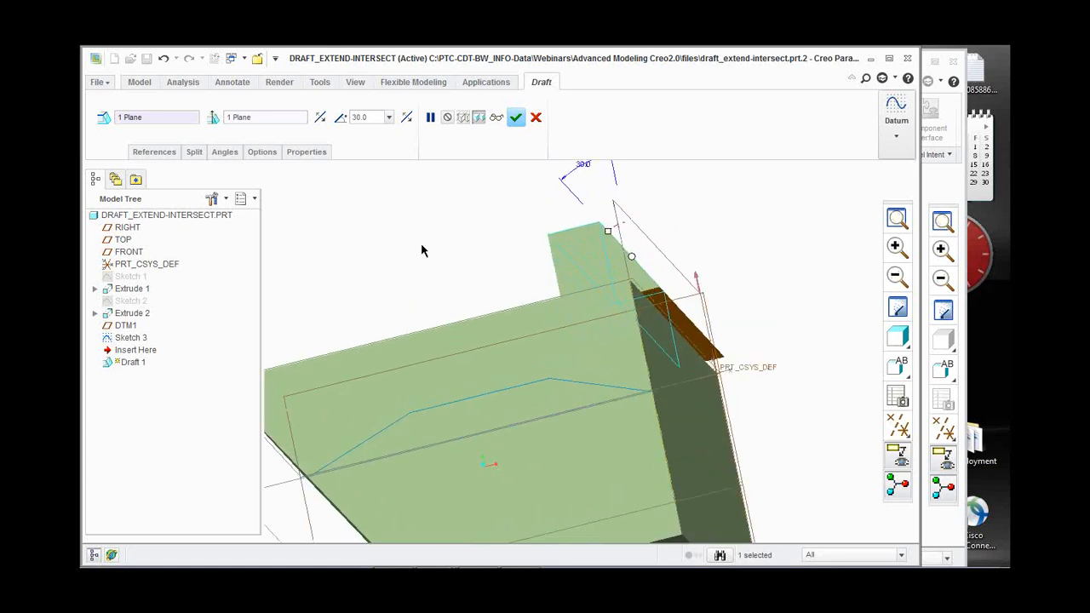
Enable Extend intersect surfaces for the draft and vary its angle between 29.0 and 30.0 degrees.
{"action": "left_click", "coordinate": [266, 153]}
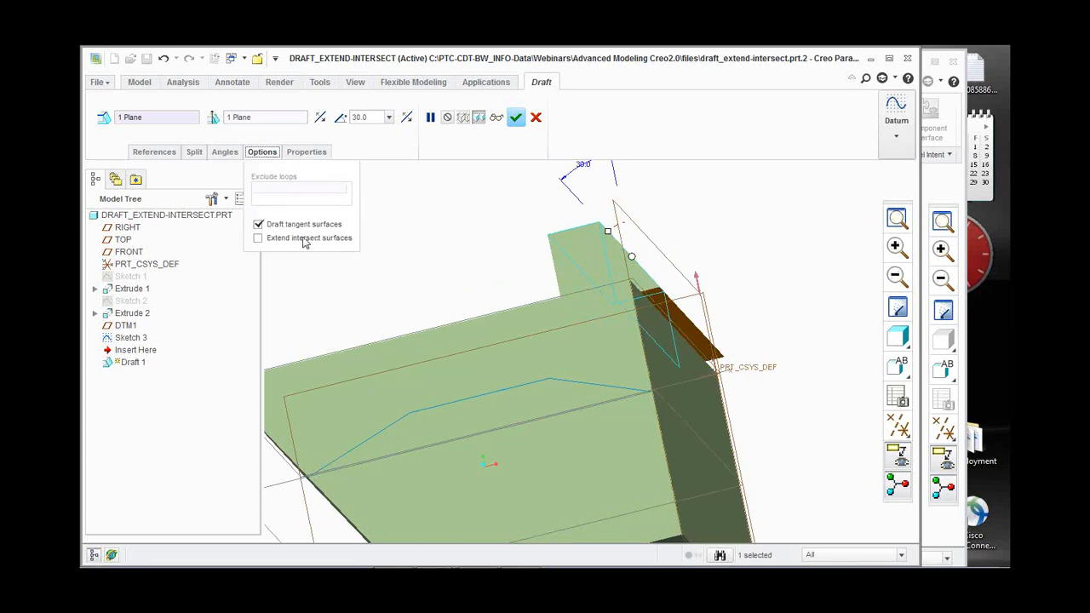
{"action": "middle_click_drag", "start_coordinate": [602, 325], "coordinate": [690, 400]}
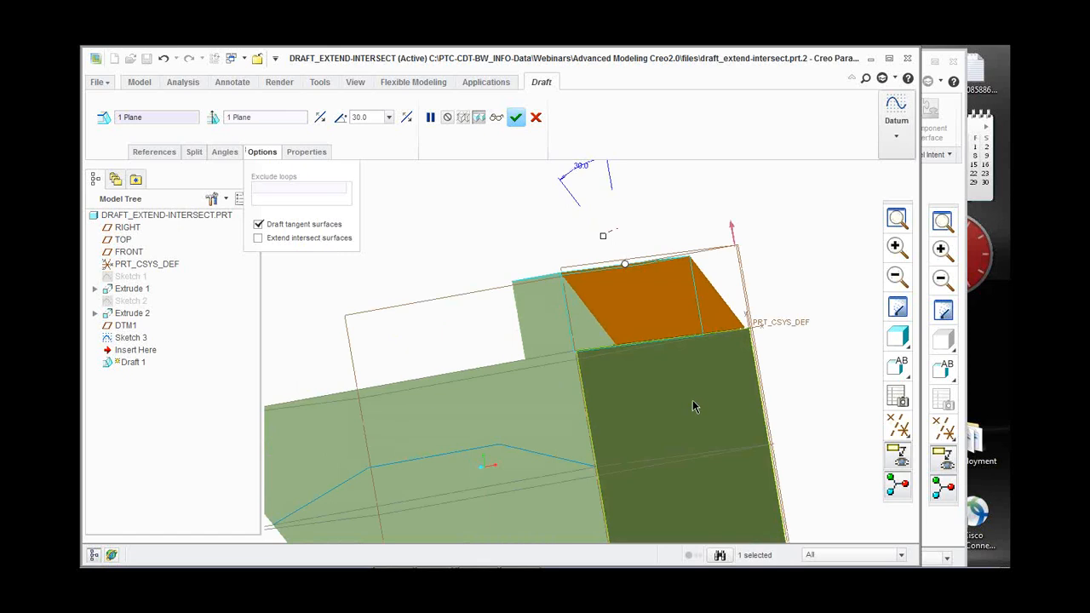
{"action": "left_click", "coordinate": [259, 242]}
{"action": "middle_click_drag", "start_coordinate": [579, 312], "coordinate": [626, 245]}
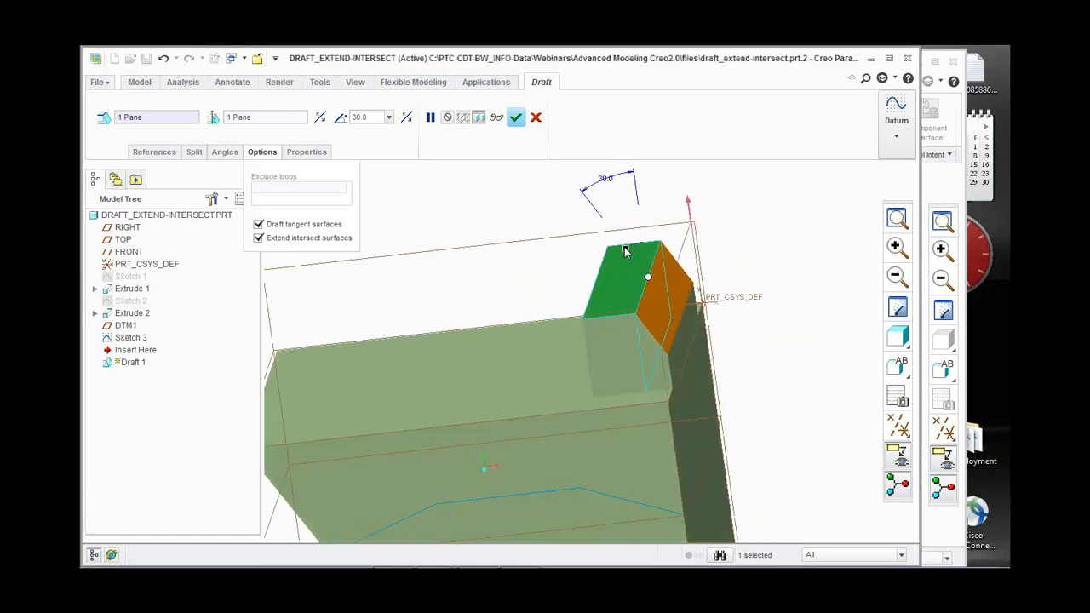
{"action": "mouse_move", "coordinate": [628, 252]}
{"action": "left_mouse_down"}
{"action": "mouse_move", "coordinate": [647, 255]}
{"action": "mouse_move", "coordinate": [627, 247]}
{"action": "left_mouse_up"}
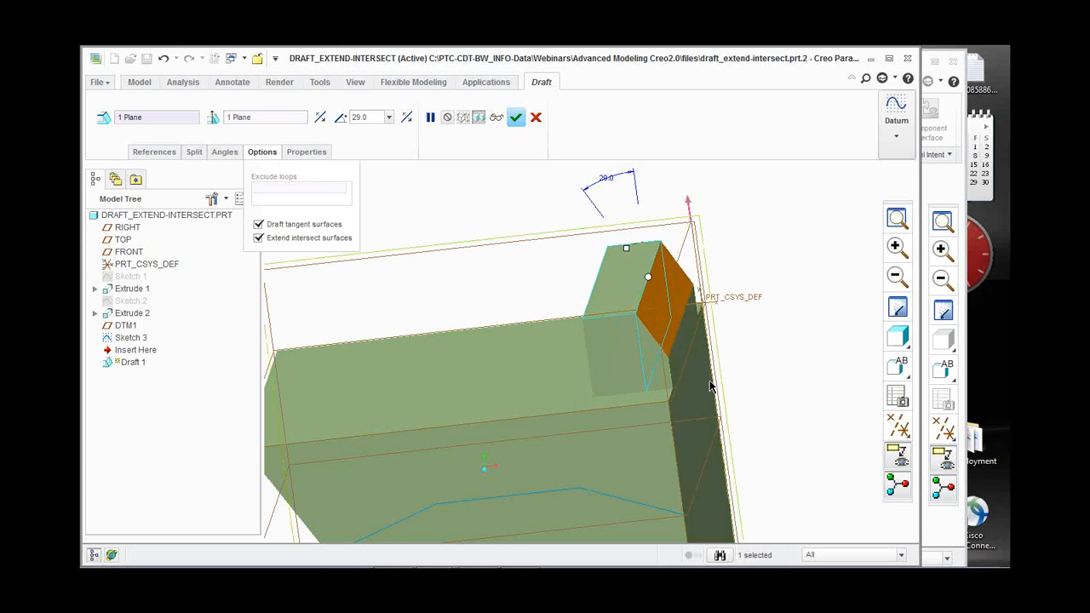
{"action": "left_click_drag", "start_coordinate": [628, 250], "coordinate": [627, 250]}
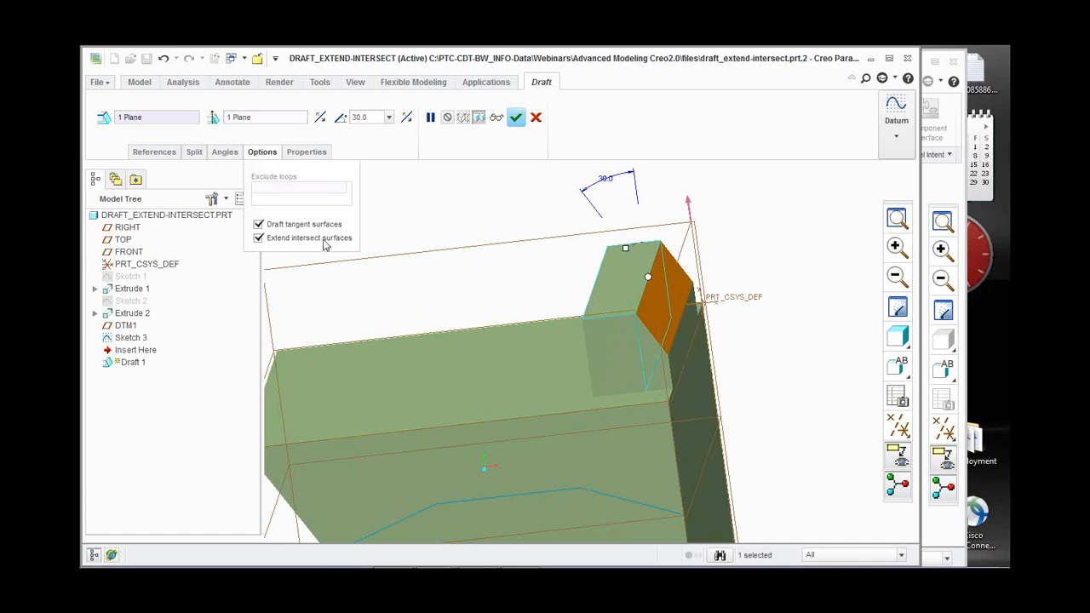
Compare the draft with Extend intersect surfaces off and on, and discard the draft feature.
{"action": "left_click", "coordinate": [259, 238]}
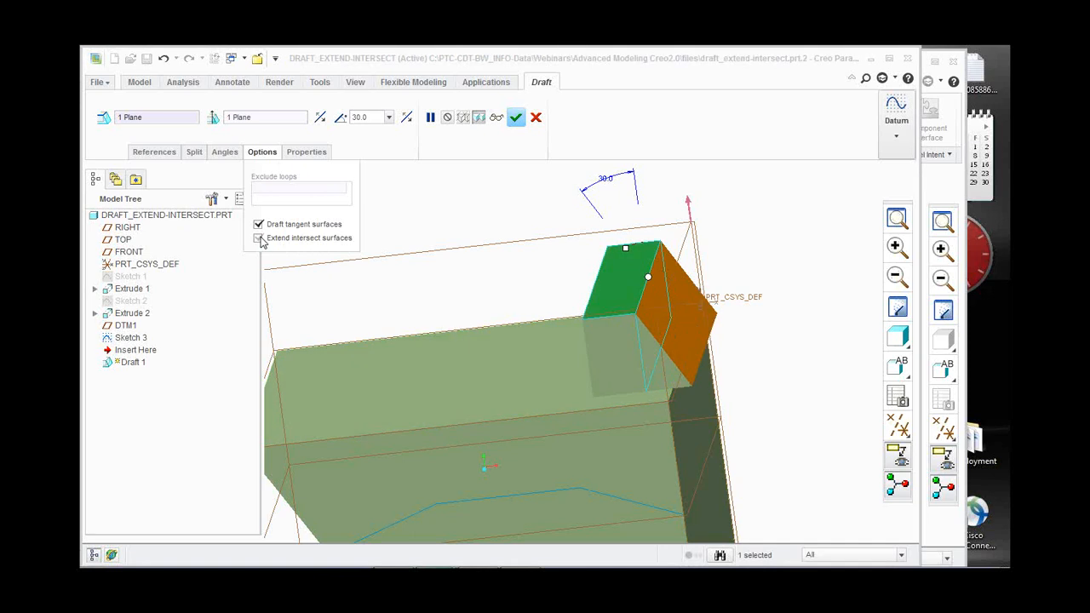
{"action": "left_click", "coordinate": [259, 238]}
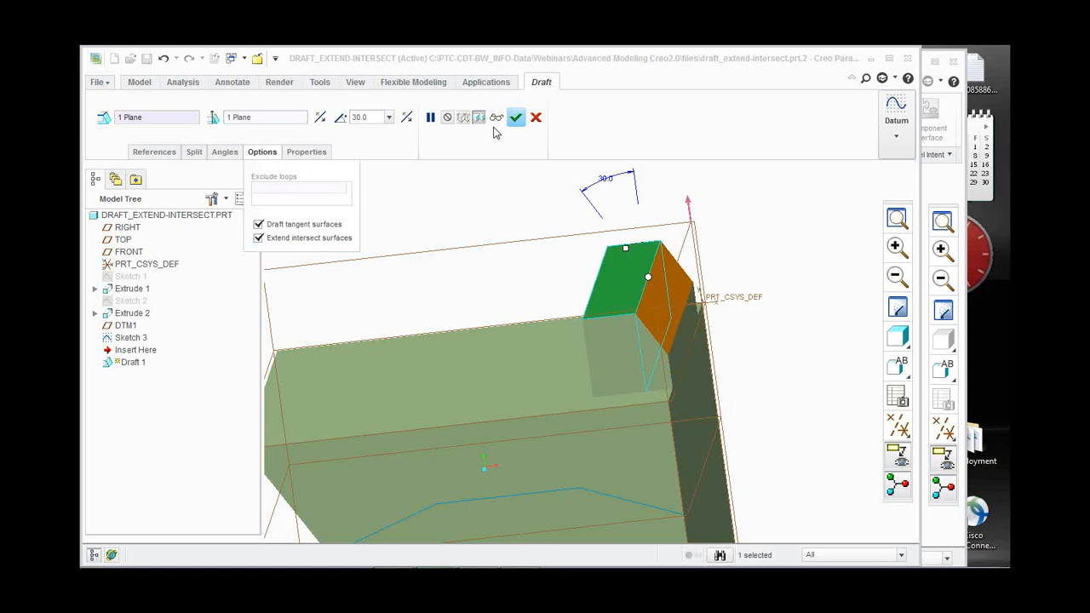
{"action": "left_click", "coordinate": [536, 117]}
{"action": "left_click", "coordinate": [515, 325]}
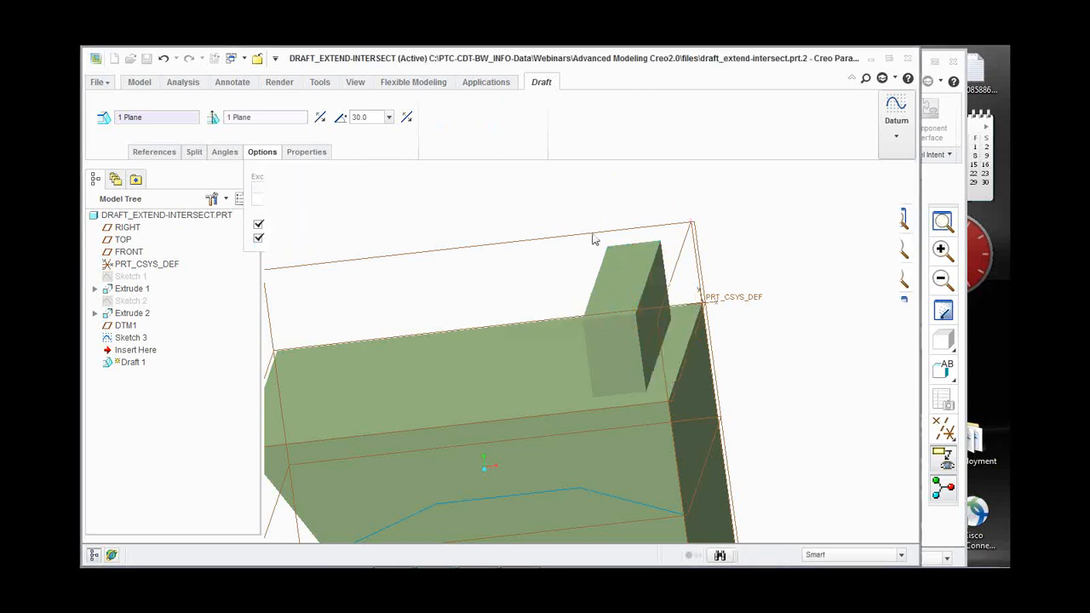
{"action": "scroll", "coordinate": [638, 322], "scroll_direction": "up", "scroll_amount": 2}
{"action": "middle_click_drag", "start_coordinate": [682, 338], "coordinate": [686, 383]}
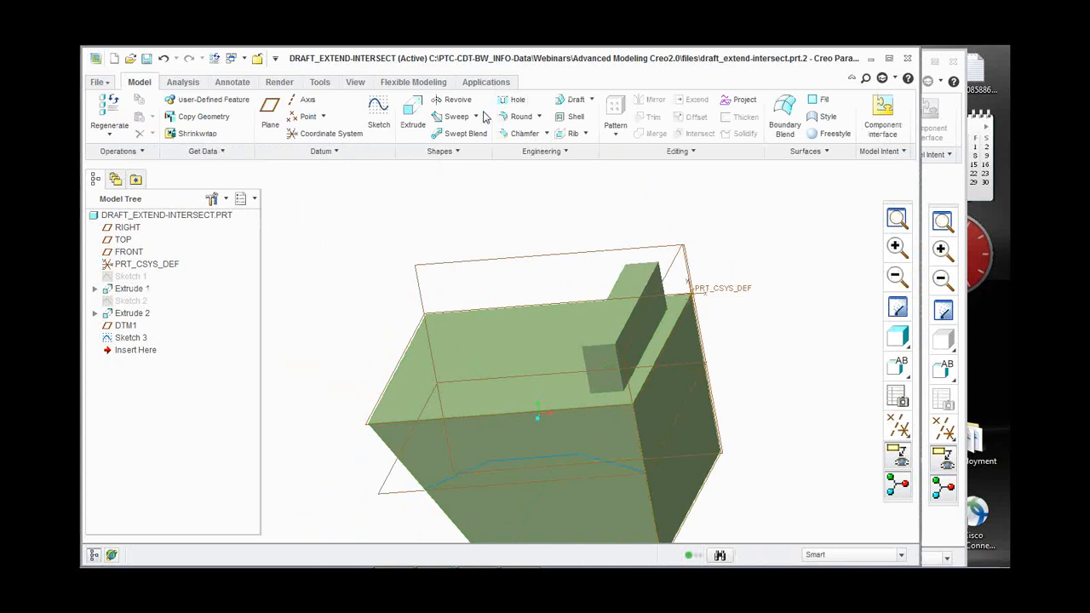
Start a draft on the main block's end face using its top face as draft hinge, with a 9.0 degree angle.
{"action": "left_click", "coordinate": [576, 99]}
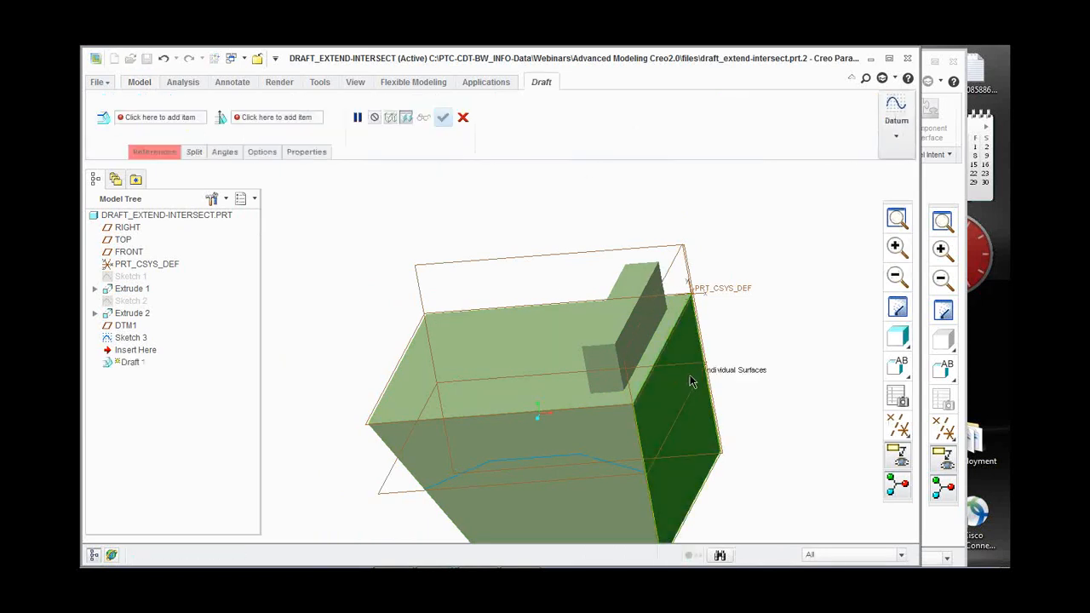
{"action": "right_click", "coordinate": [699, 226]}
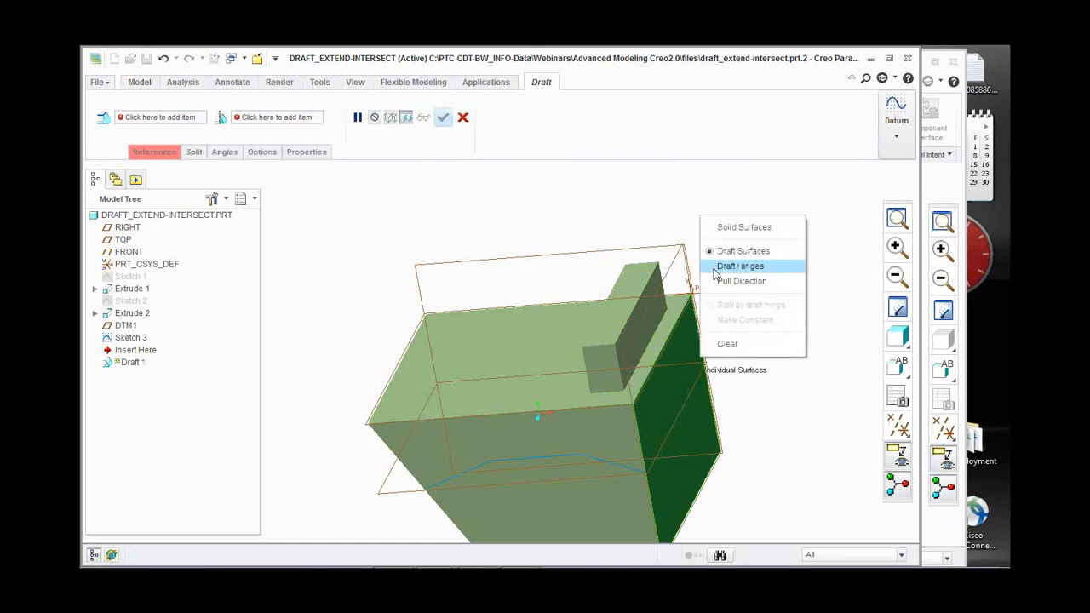
{"action": "left_click", "coordinate": [731, 265]}
{"action": "left_click", "coordinate": [677, 302]}
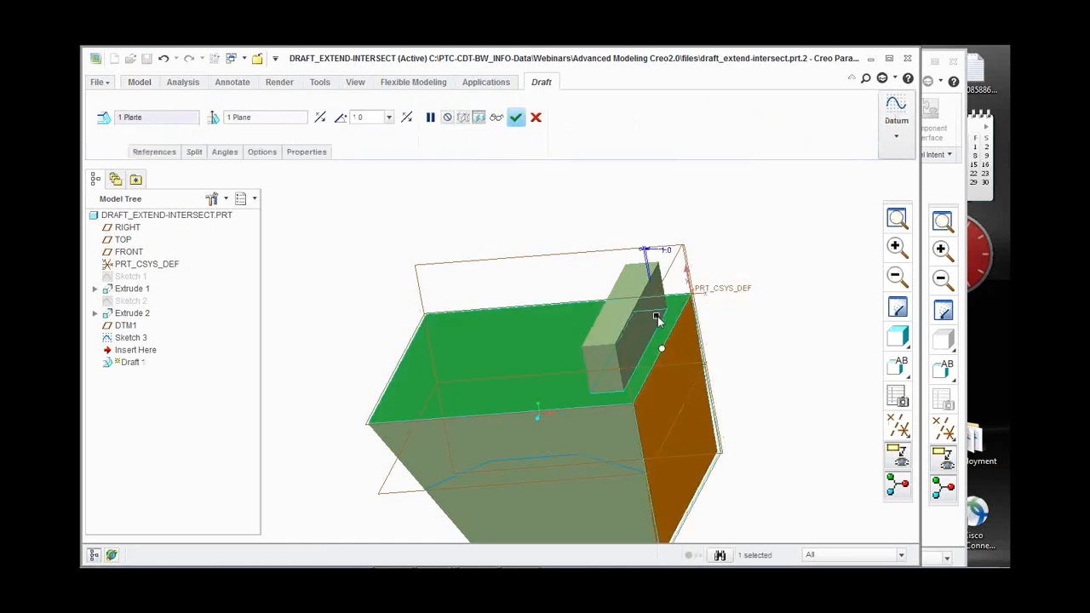
{"action": "right_click", "coordinate": [701, 210]}
{"action": "left_click", "coordinate": [815, 282]}
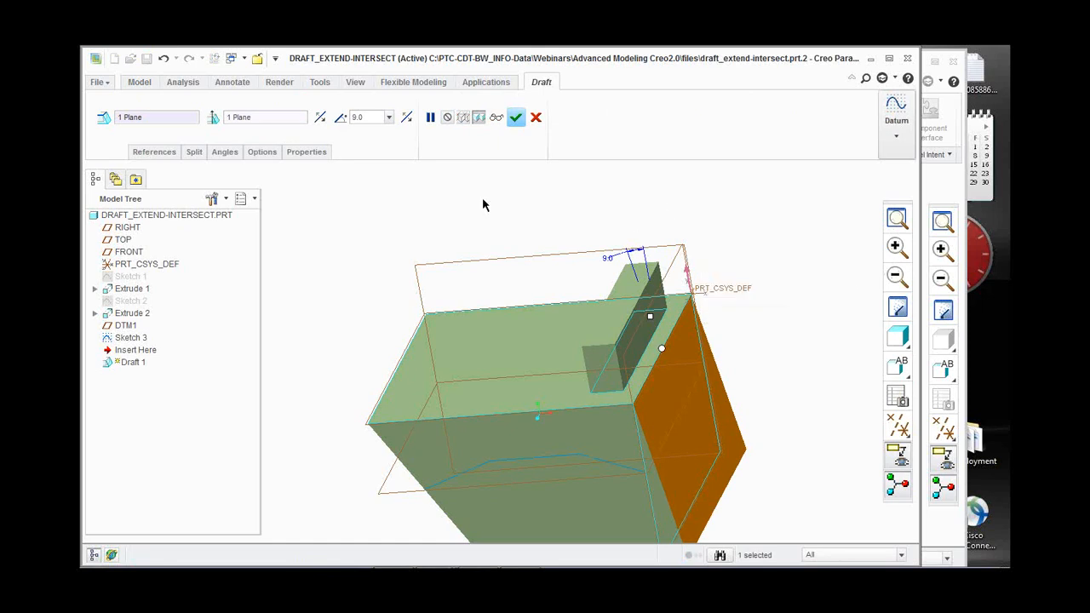
Add a second draft angle and move the two angle locations to opposite ends of the hinge edge, each at 1.00.
{"action": "left_click", "coordinate": [226, 153]}
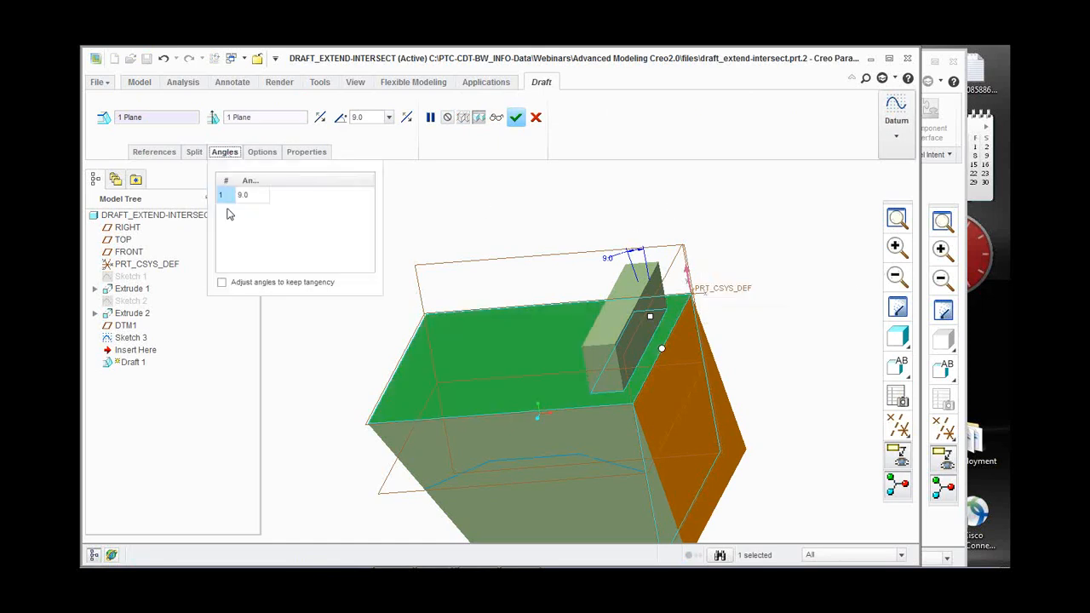
{"action": "right_click", "coordinate": [227, 198]}
{"action": "left_click", "coordinate": [250, 211]}
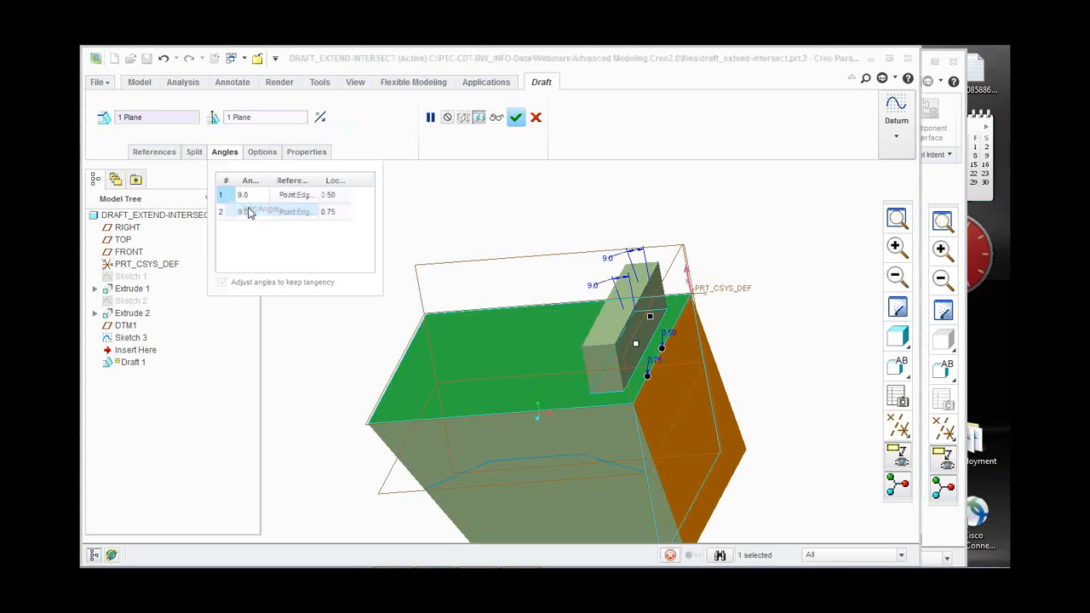
{"action": "scroll", "coordinate": [695, 277], "scroll_direction": "up", "scroll_amount": 2}
{"action": "scroll", "coordinate": [667, 338], "scroll_direction": "down", "scroll_amount": 2}
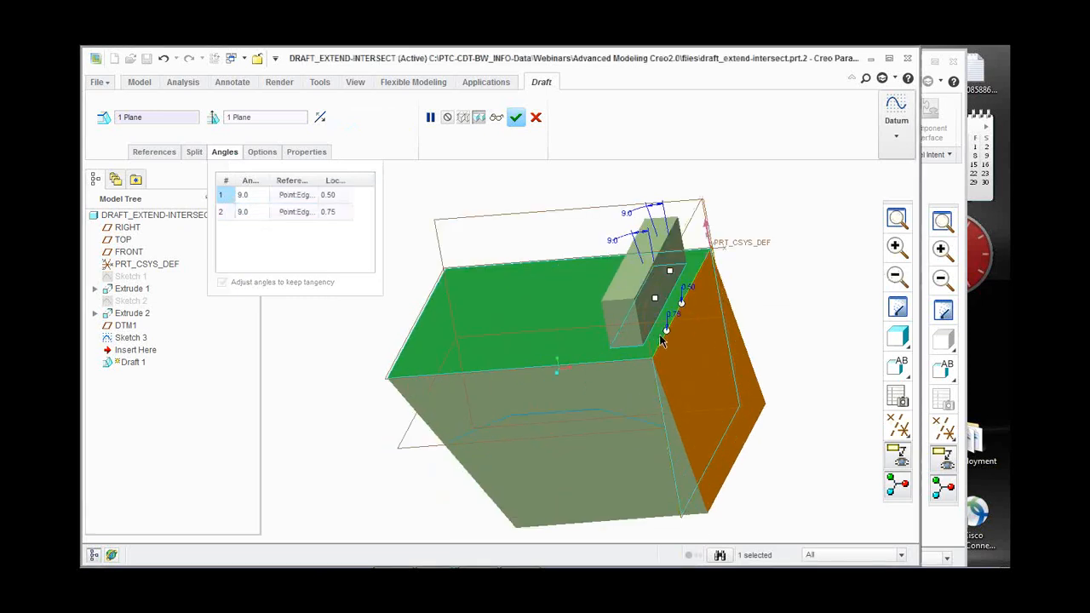
{"action": "left_click_drag", "start_coordinate": [665, 332], "coordinate": [652, 357]}
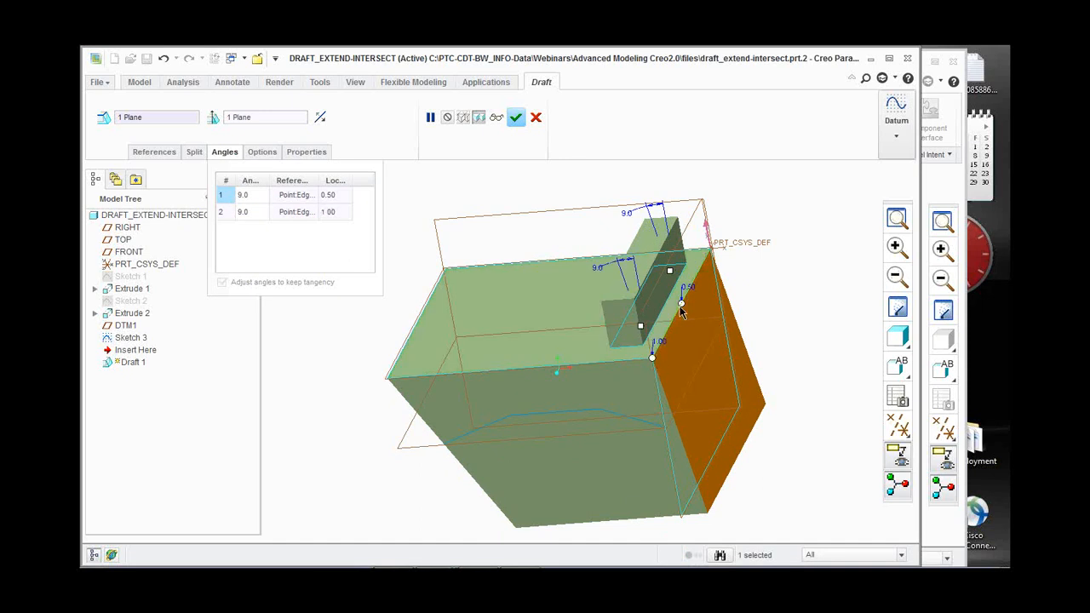
{"action": "left_click_drag", "start_coordinate": [684, 303], "coordinate": [708, 258]}
Make the draft variable by setting its first angle to 11.0 and its second angle to 28.0 degrees.
{"action": "scroll", "coordinate": [710, 295], "scroll_direction": "up", "scroll_amount": 3}
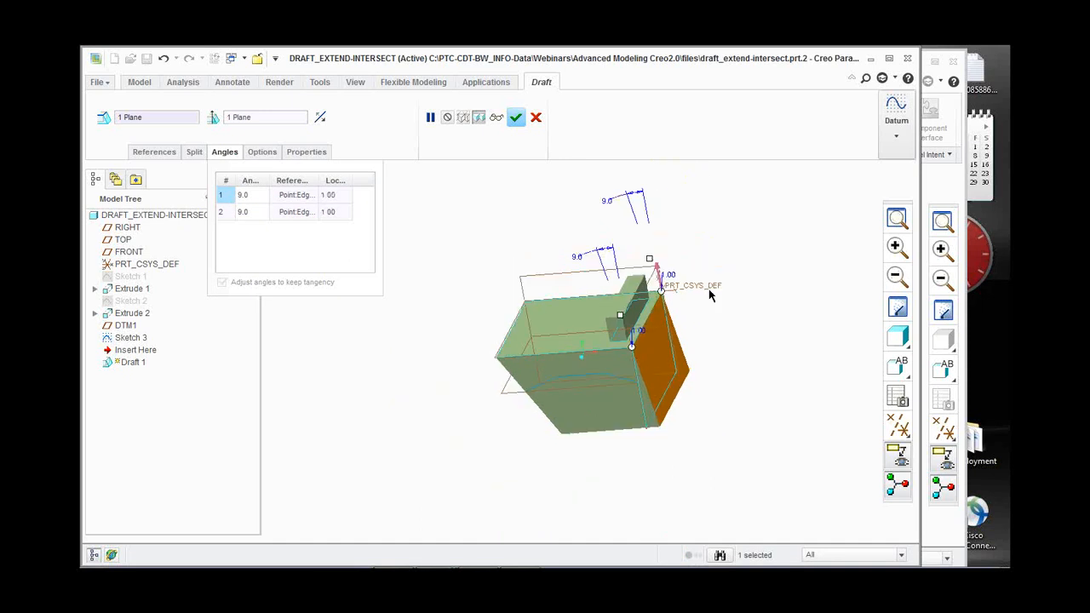
{"action": "scroll", "coordinate": [710, 295], "scroll_direction": "down", "scroll_amount": 2}
{"action": "left_click_drag", "start_coordinate": [585, 360], "coordinate": [635, 315]}
{"action": "mouse_move", "coordinate": [628, 267]}
{"action": "left_mouse_down"}
{"action": "mouse_move", "coordinate": [628, 253]}
{"action": "mouse_move", "coordinate": [627, 271]}
{"action": "left_mouse_up"}
{"action": "scroll", "coordinate": [625, 359], "scroll_direction": "down", "scroll_amount": 2}
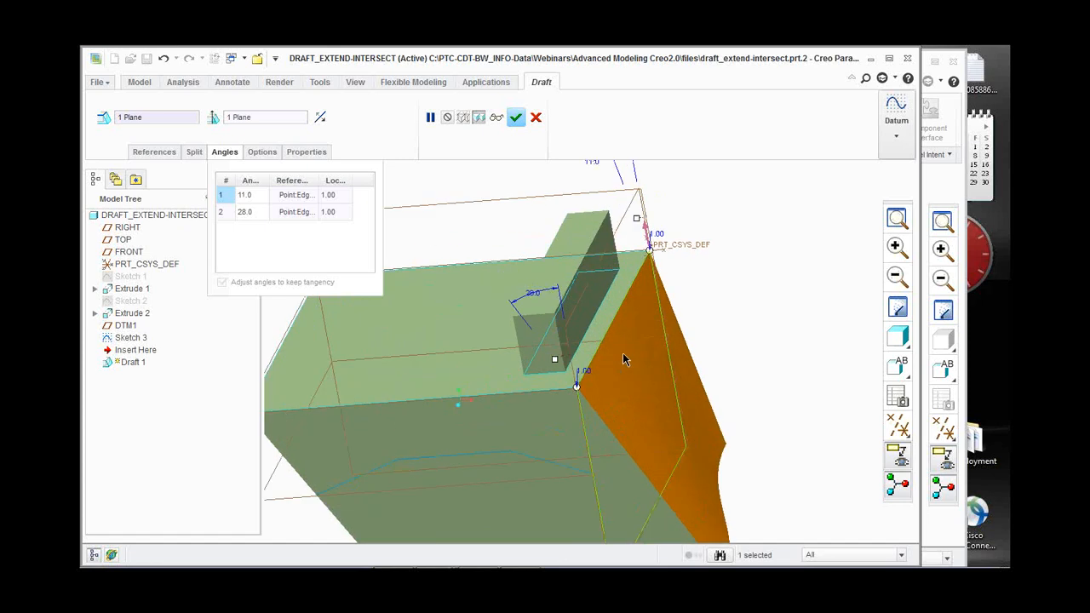
Reduce the second angle of the variable draft to 4.0 degrees.
{"action": "scroll", "coordinate": [626, 359], "scroll_direction": "up", "scroll_amount": 2}
{"action": "middle_click_drag", "start_coordinate": [626, 359], "coordinate": [618, 401]}
{"action": "scroll", "coordinate": [619, 397], "scroll_direction": "down", "scroll_amount": 2}
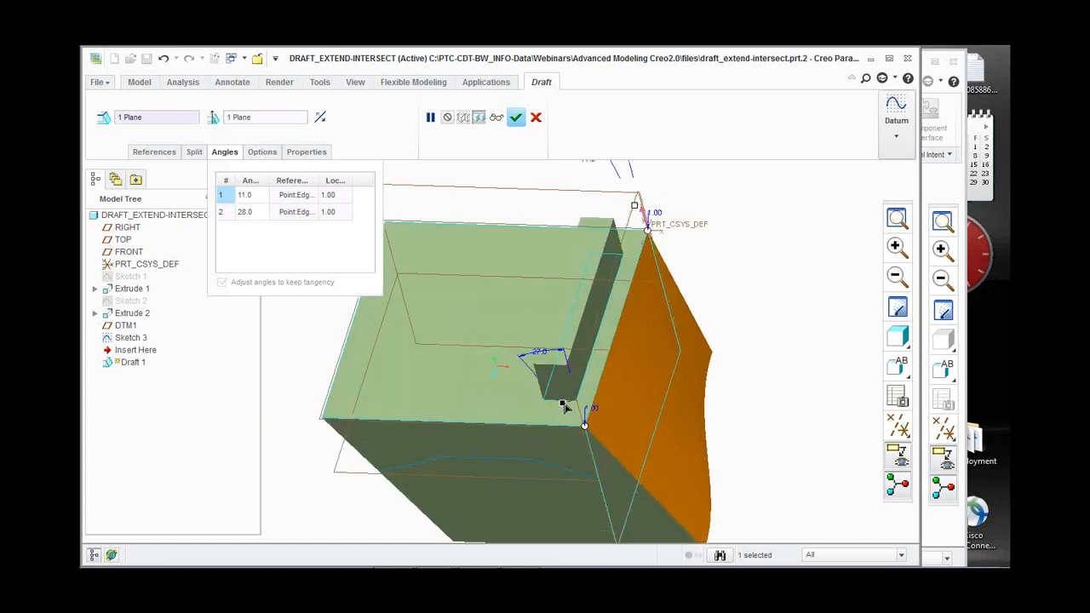
{"action": "mouse_move", "coordinate": [562, 404]}
{"action": "left_mouse_down"}
{"action": "mouse_move", "coordinate": [586, 410]}
{"action": "mouse_move", "coordinate": [580, 402]}
{"action": "left_mouse_up"}
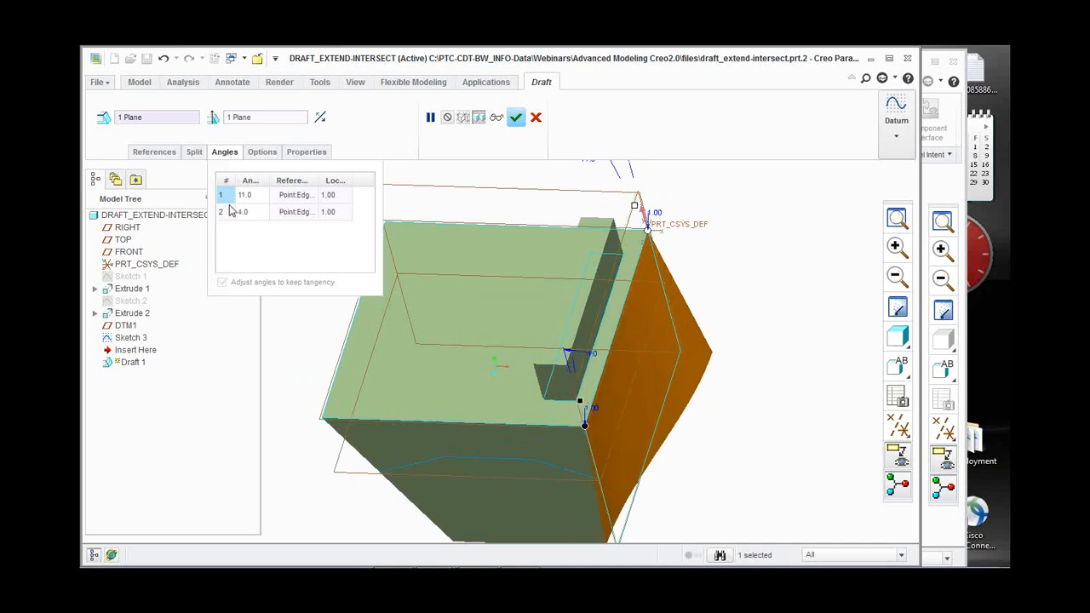
Increase the second angle of the variable draft to 12.0 degrees, and discard the draft feature.
{"action": "scroll", "coordinate": [663, 317], "scroll_direction": "up", "scroll_amount": 4}
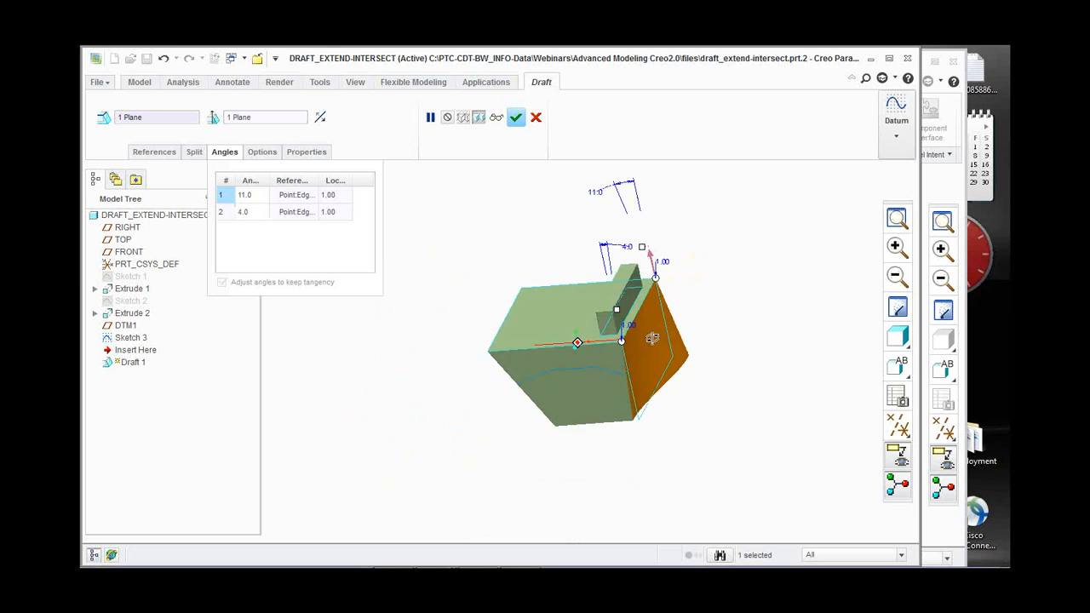
{"action": "scroll", "coordinate": [655, 295], "scroll_direction": "down", "scroll_amount": 3}
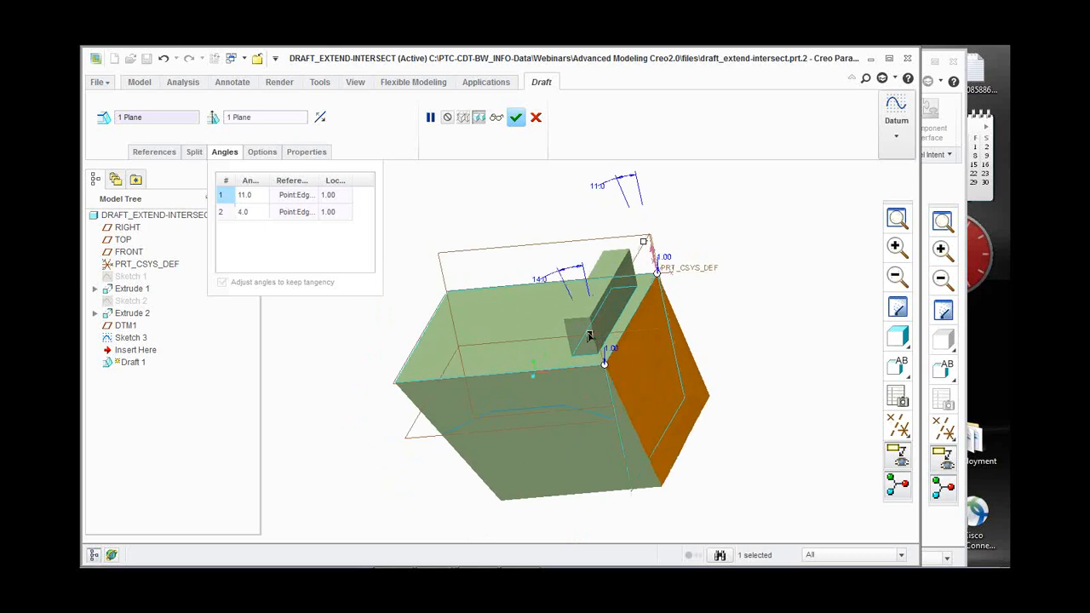
{"action": "mouse_move", "coordinate": [587, 336]}
{"action": "left_mouse_down"}
{"action": "mouse_move", "coordinate": [611, 334]}
{"action": "mouse_move", "coordinate": [592, 338]}
{"action": "left_mouse_up"}
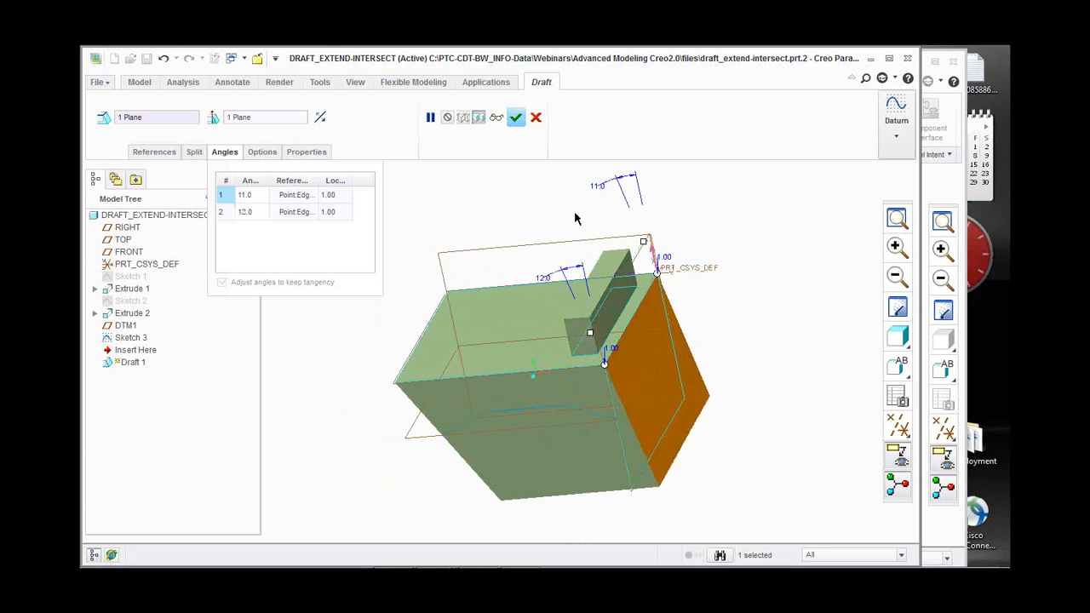
{"action": "left_click", "coordinate": [538, 120]}
{"action": "left_click", "coordinate": [517, 326]}
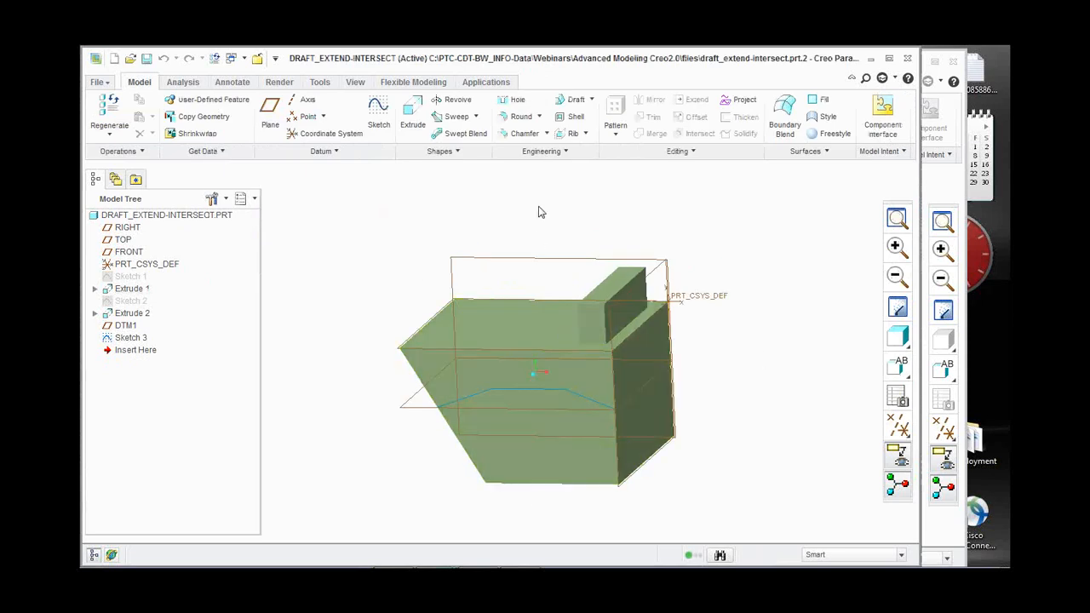
Start a draft on the main block's front face with datum plane DTM1 as draft hinge, and adjust its angle to 15.0 degrees.
{"action": "left_click", "coordinate": [571, 101]}
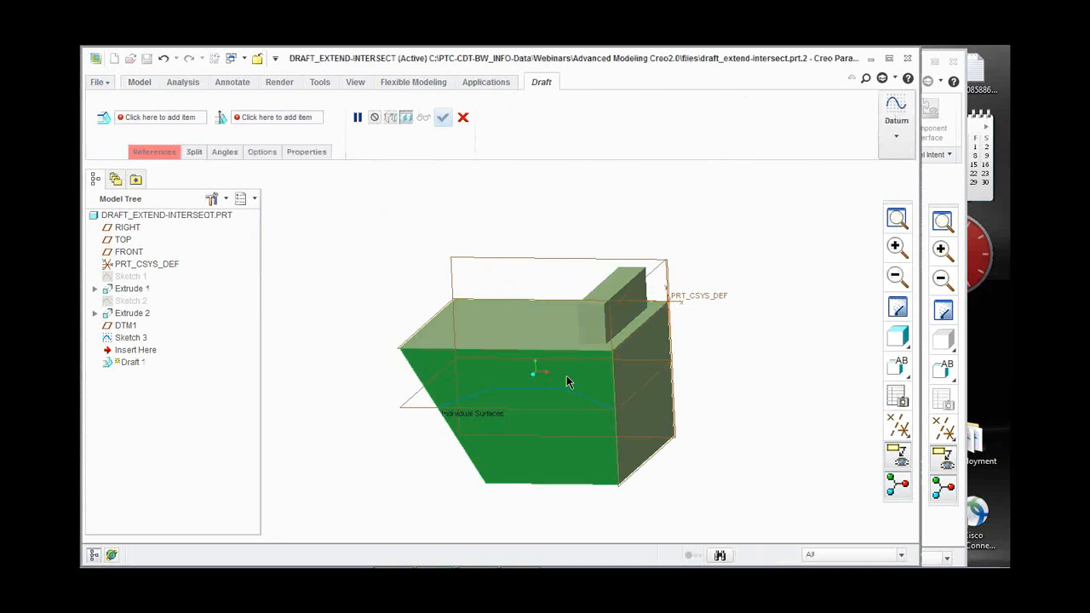
{"action": "right_click", "coordinate": [733, 284]}
{"action": "left_click", "coordinate": [762, 331]}
{"action": "left_click", "coordinate": [656, 380]}
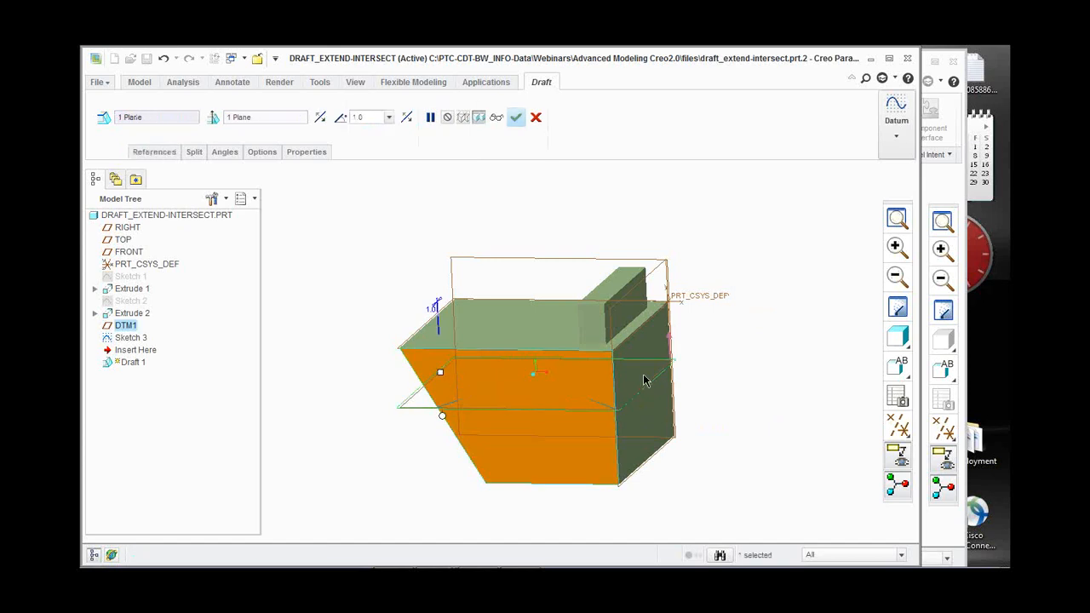
{"action": "left_click_drag", "start_coordinate": [439, 374], "coordinate": [444, 372]}
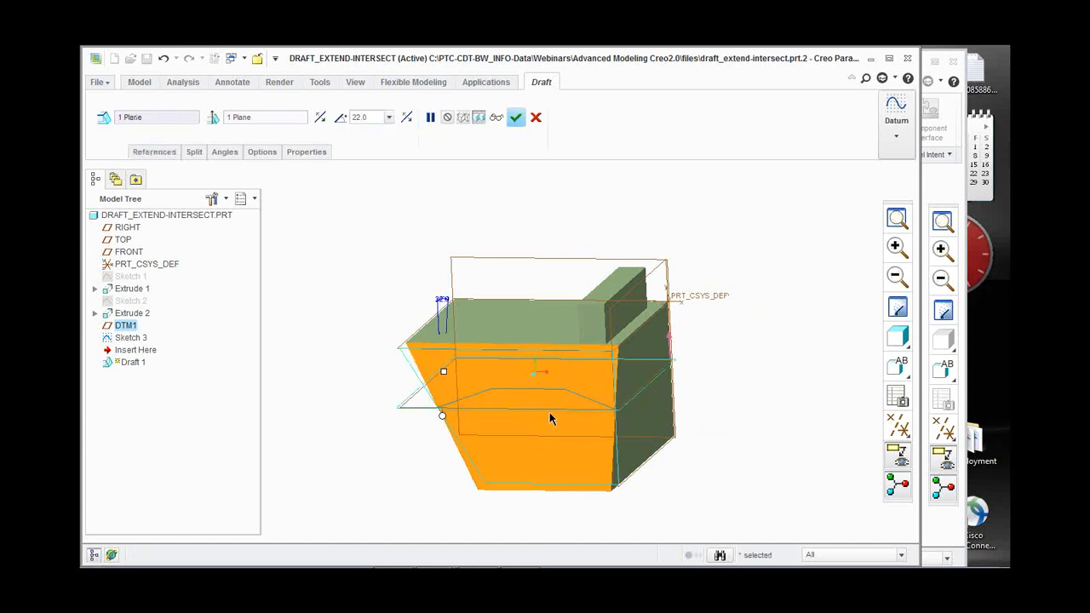
{"action": "middle_click_drag", "start_coordinate": [550, 413], "coordinate": [530, 414]}
{"action": "mouse_move", "coordinate": [428, 377]}
{"action": "left_mouse_down"}
{"action": "mouse_move", "coordinate": [438, 383]}
{"action": "mouse_move", "coordinate": [429, 378]}
{"action": "mouse_move", "coordinate": [426, 391]}
{"action": "left_mouse_up"}
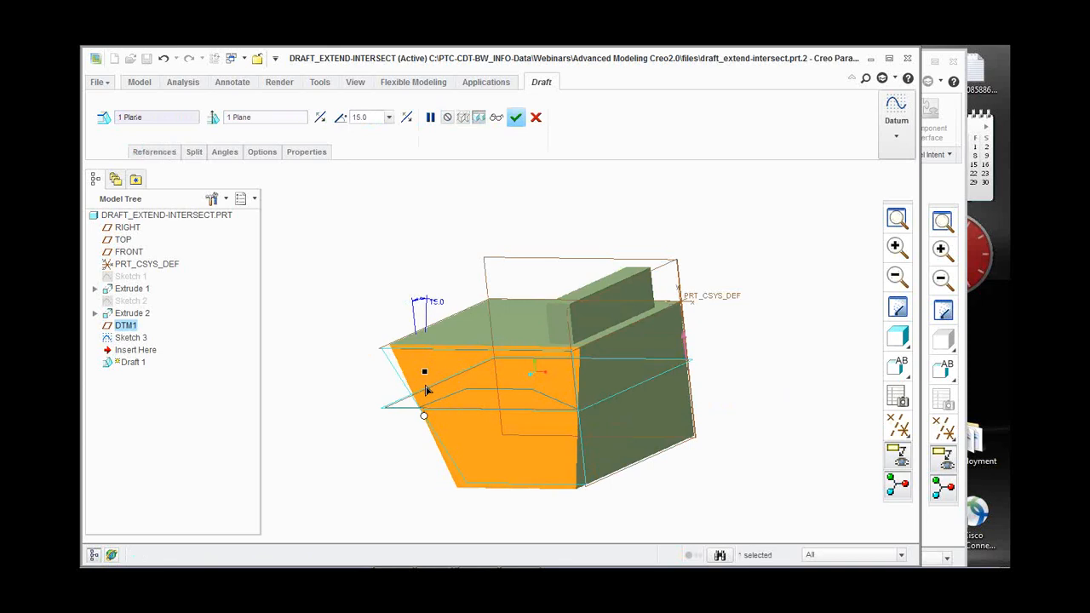
Split the draft by its draft hinge and adjust the angles to 30.0 degrees above DTM1 and 10.0 degrees below it.
{"action": "right_click", "coordinate": [348, 252]}
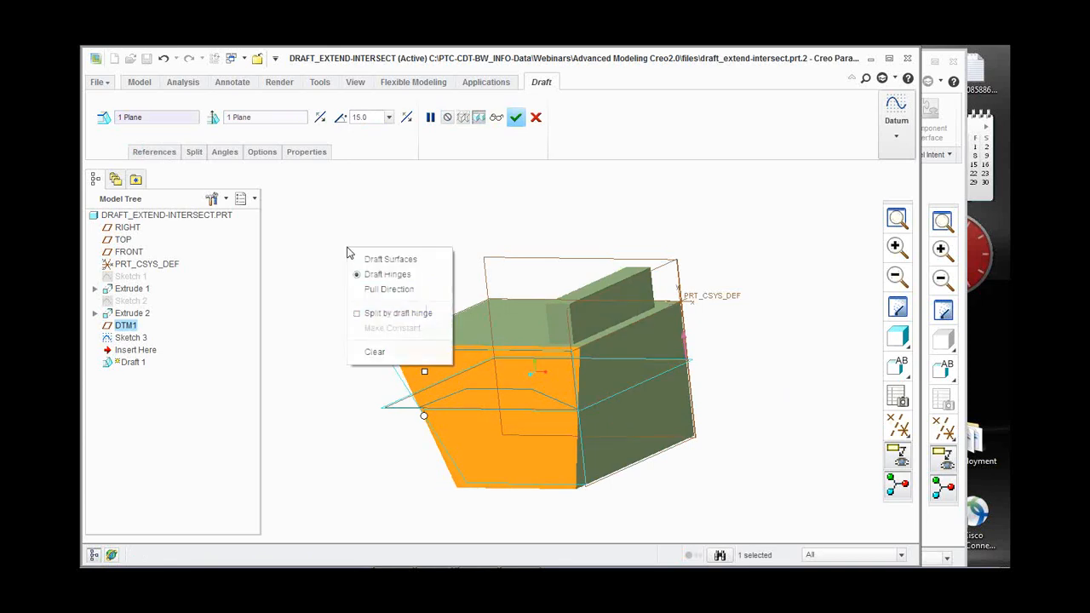
{"action": "left_click", "coordinate": [379, 312]}
{"action": "scroll", "coordinate": [472, 392], "scroll_direction": "down", "scroll_amount": 2}
{"action": "mouse_move", "coordinate": [398, 362]}
{"action": "left_mouse_down"}
{"action": "mouse_move", "coordinate": [390, 382]}
{"action": "mouse_move", "coordinate": [407, 382]}
{"action": "left_mouse_up"}
{"action": "scroll", "coordinate": [420, 382], "scroll_direction": "up", "scroll_amount": 2}
{"action": "scroll", "coordinate": [424, 414], "scroll_direction": "down", "scroll_amount": 1}
{"action": "scroll", "coordinate": [424, 417], "scroll_direction": "down", "scroll_amount": 1}
{"action": "mouse_move", "coordinate": [404, 436]}
{"action": "left_mouse_down"}
{"action": "mouse_move", "coordinate": [389, 438]}
{"action": "mouse_move", "coordinate": [406, 438]}
{"action": "left_mouse_up"}
{"action": "middle_click_drag", "start_coordinate": [406, 439], "coordinate": [424, 334]}
Replace datum plane DTM1 as draft hinge with the Sketch 3 curve chain on the front face.
{"action": "left_click", "coordinate": [154, 151]}
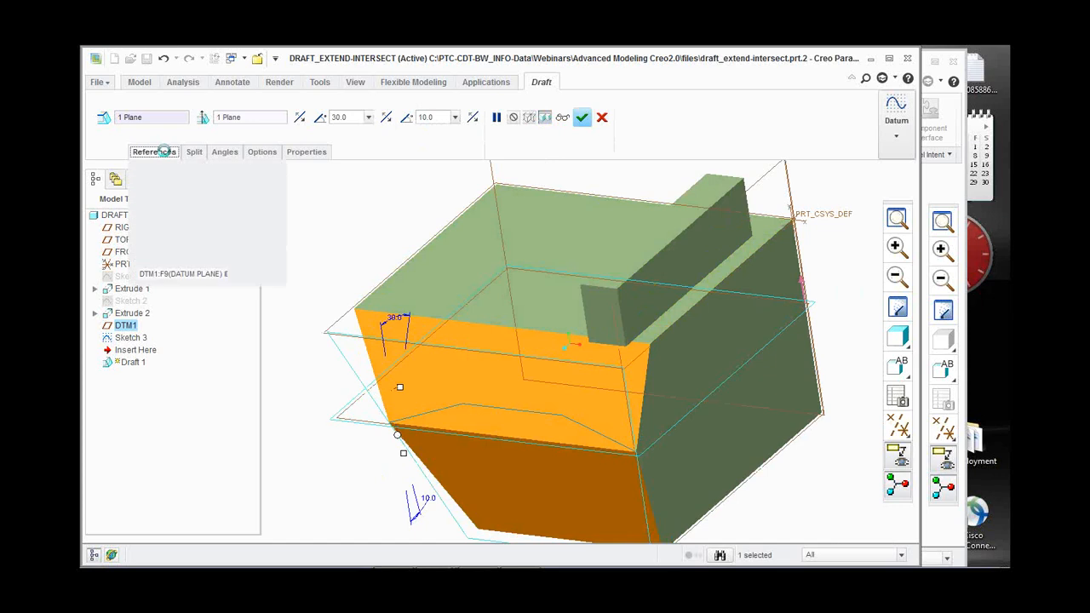
{"action": "right_click", "coordinate": [177, 238]}
{"action": "left_click", "coordinate": [189, 247]}
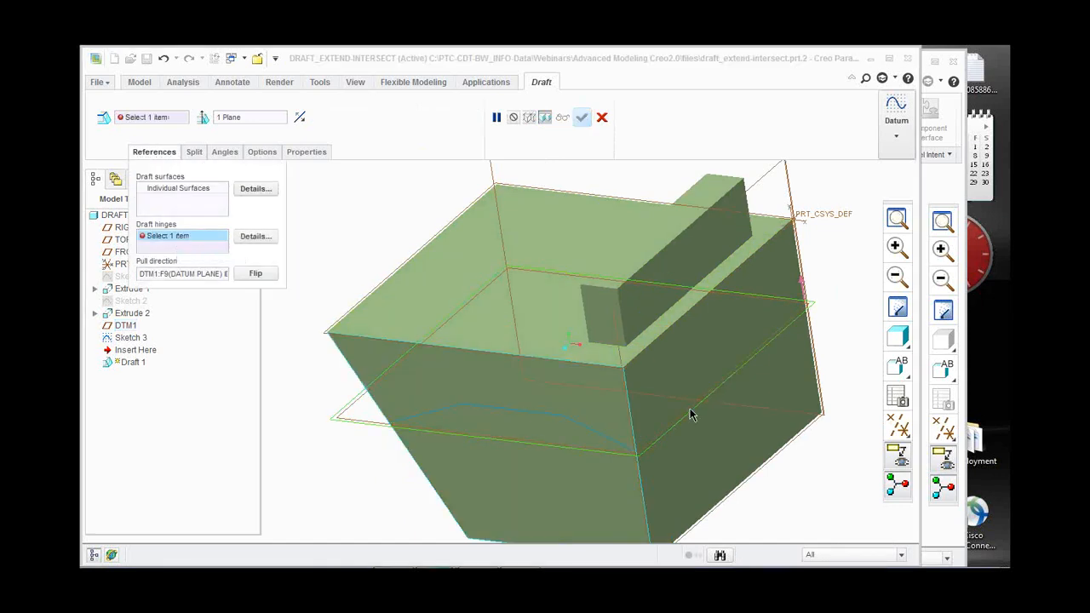
{"action": "left_click", "coordinate": [601, 438]}
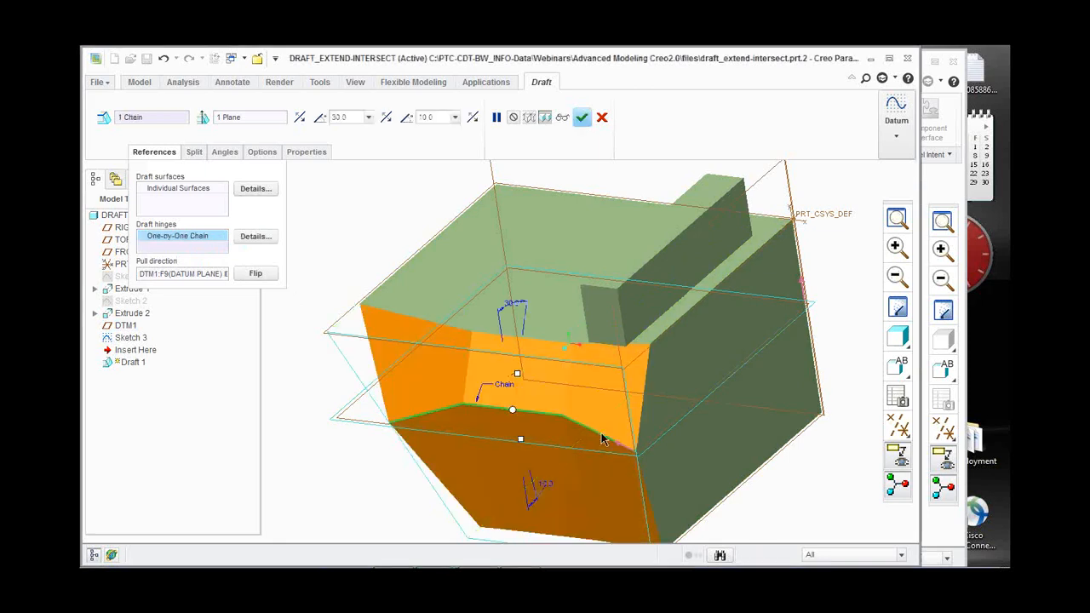
{"action": "middle_click_drag", "start_coordinate": [602, 438], "coordinate": [497, 353]}
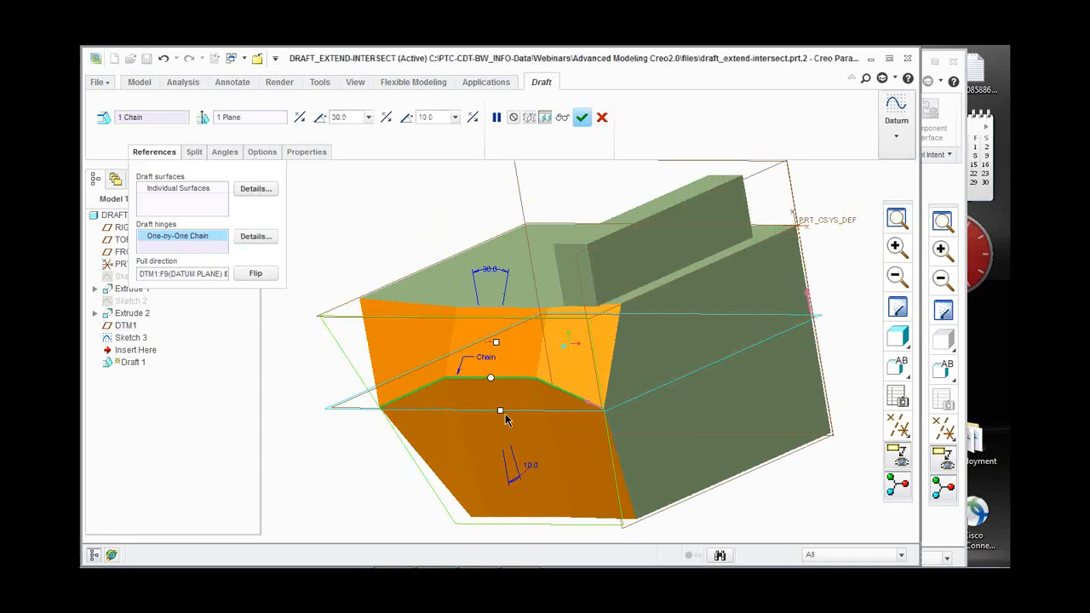
Vary the draft angle below the curve hinge to 19.0 degrees and back to 8.0 degrees.
{"action": "left_click_drag", "start_coordinate": [500, 412], "coordinate": [491, 412]}
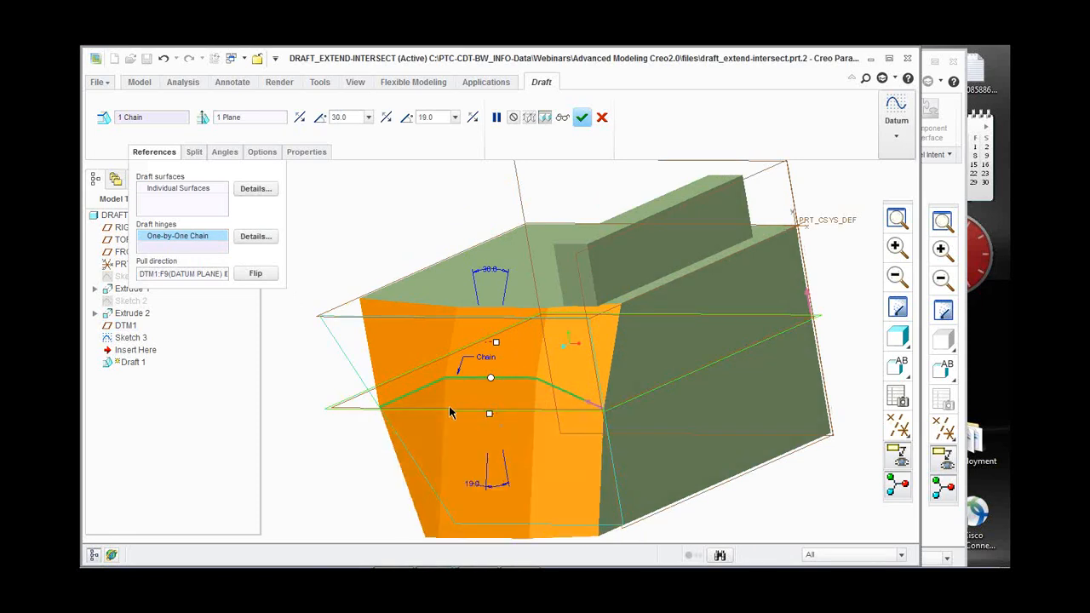
{"action": "middle_click_drag", "start_coordinate": [451, 413], "coordinate": [534, 421]}
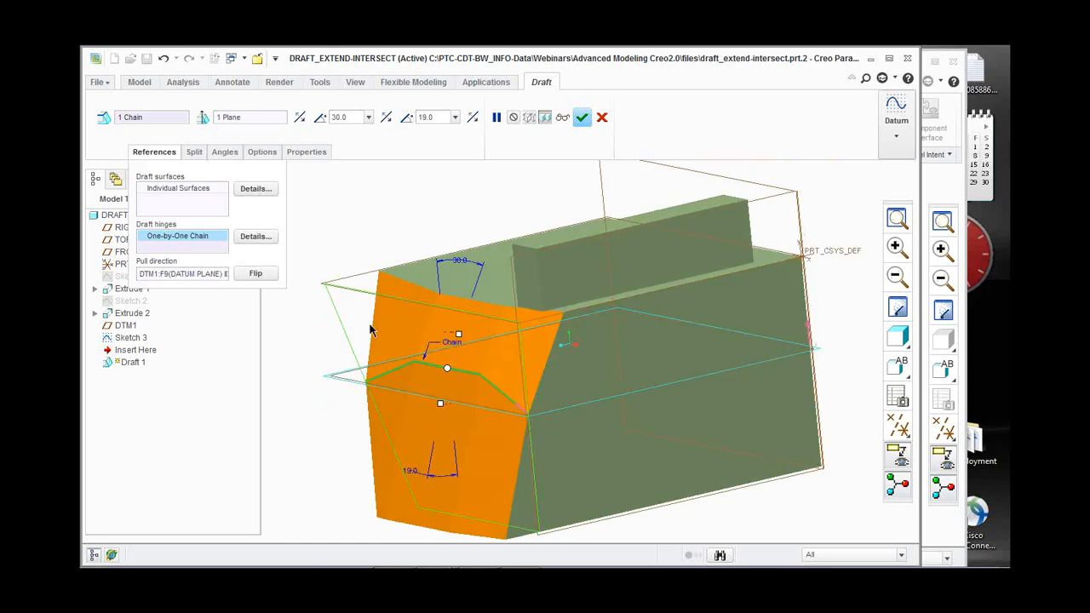
{"action": "mouse_move", "coordinate": [441, 408]}
{"action": "left_mouse_down"}
{"action": "mouse_move", "coordinate": [459, 407]}
{"action": "mouse_move", "coordinate": [435, 404]}
{"action": "left_mouse_up"}
{"action": "middle_click_drag", "start_coordinate": [513, 424], "coordinate": [409, 392]}
{"action": "left_click_drag", "start_coordinate": [411, 393], "coordinate": [406, 392]}
Limit the split draft to the first side only, adjust its angle to 21.0 degrees, and restore the default view.
{"action": "left_click", "coordinate": [194, 152]}
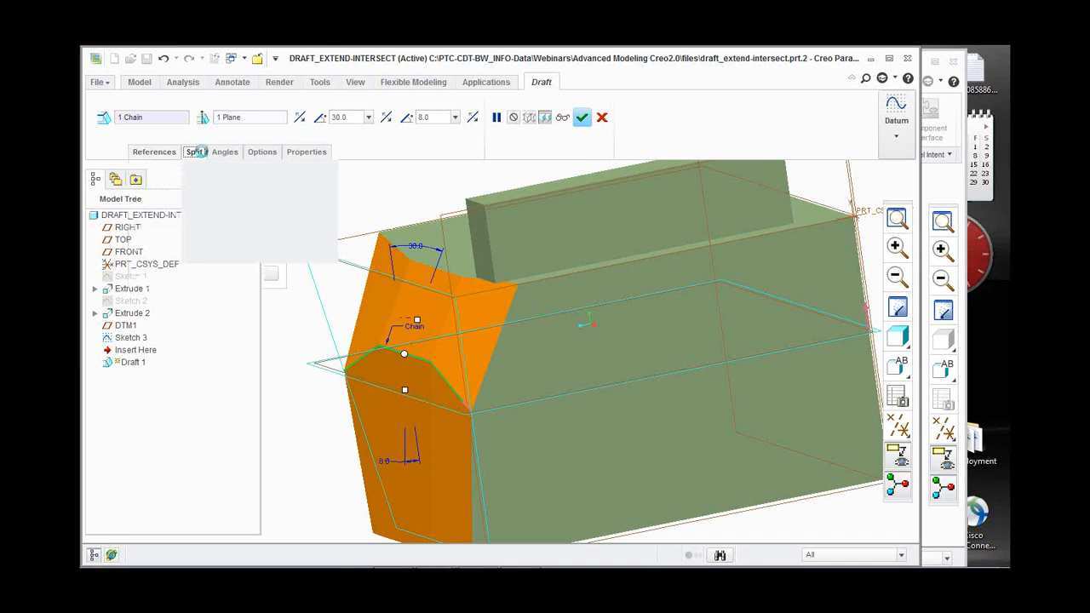
{"action": "left_click", "coordinate": [326, 251]}
{"action": "left_click", "coordinate": [289, 287]}
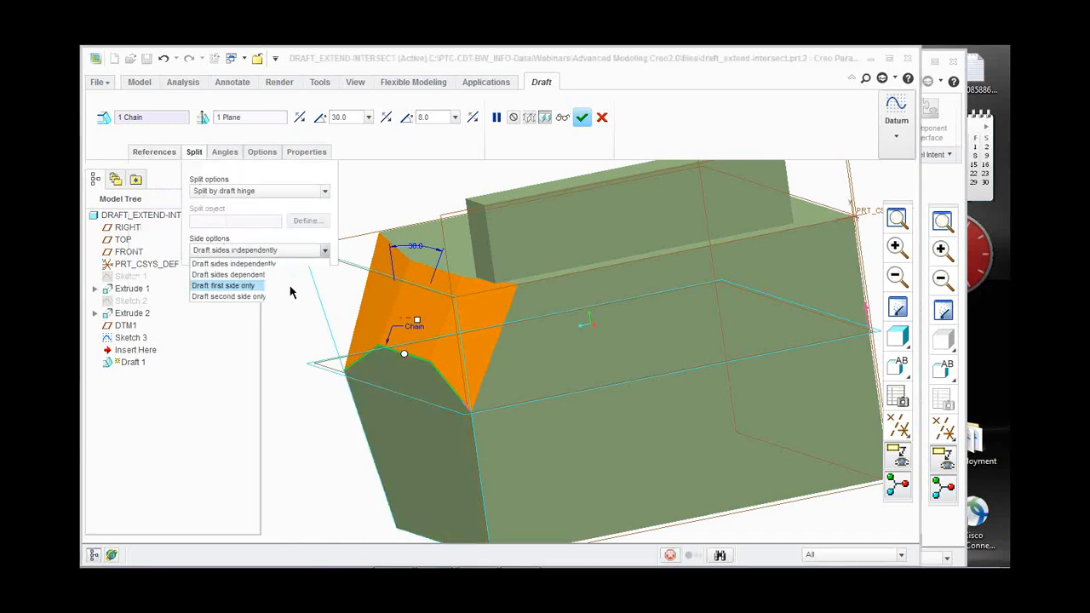
{"action": "mouse_move", "coordinate": [411, 326]}
{"action": "left_mouse_down"}
{"action": "mouse_move", "coordinate": [399, 328]}
{"action": "mouse_move", "coordinate": [413, 327]}
{"action": "left_mouse_up"}
{"action": "key", "text": "ctrl+d"}
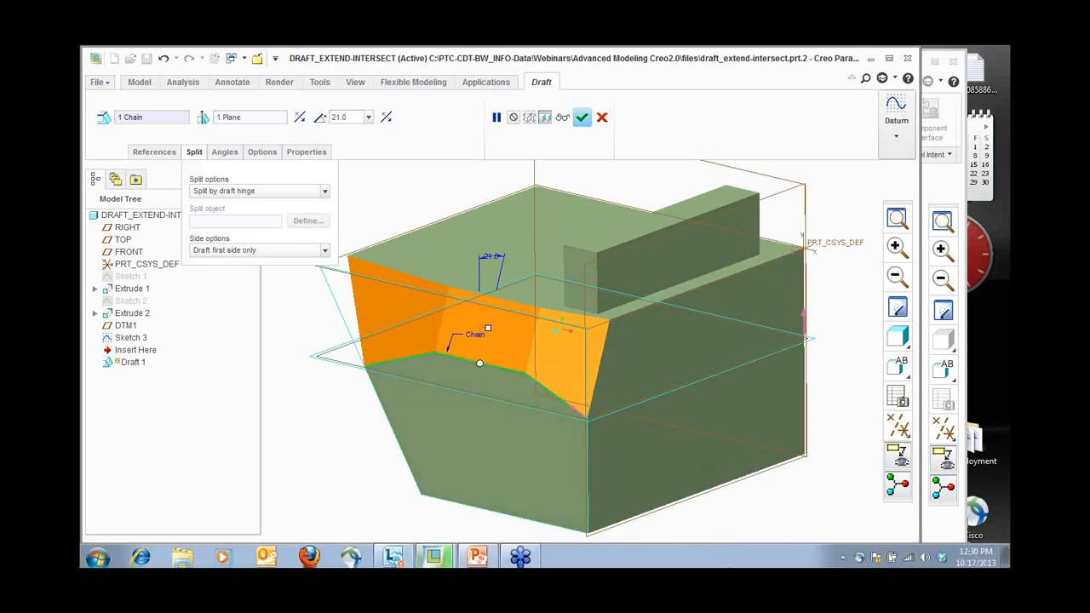
Inspect the one-sided split draft, discard the feature, and close the DRAFT_EXTEND-INTERSECT part window.
{"action": "middle_click_drag", "start_coordinate": [585, 456], "coordinate": [679, 329]}
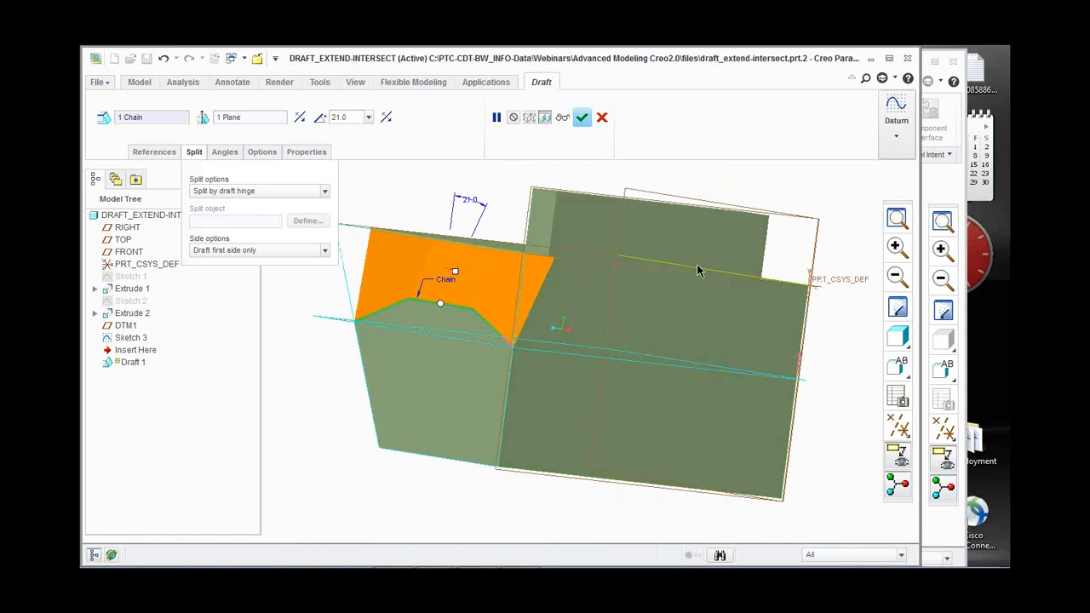
{"action": "middle_click_drag", "start_coordinate": [625, 302], "coordinate": [623, 325]}
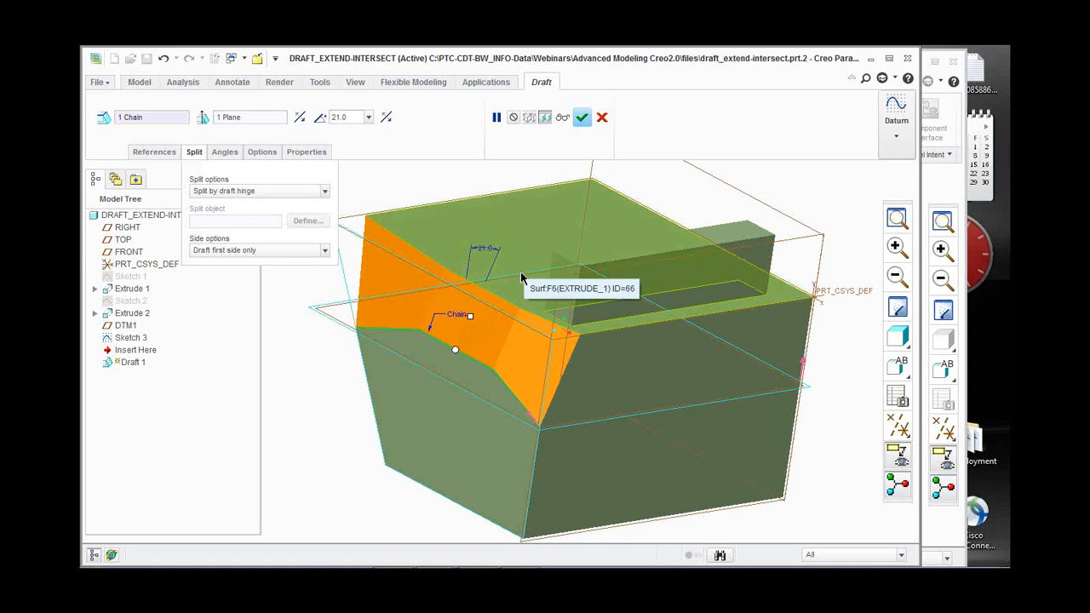
{"action": "left_click", "coordinate": [602, 118]}
{"action": "left_click", "coordinate": [515, 323]}
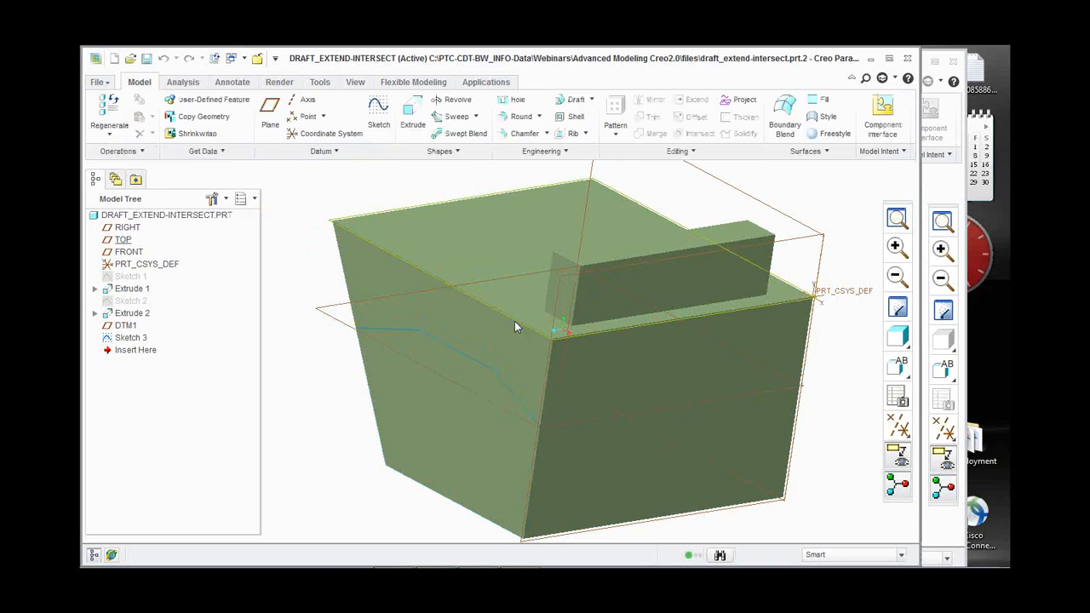
{"action": "left_click", "coordinate": [259, 58]}
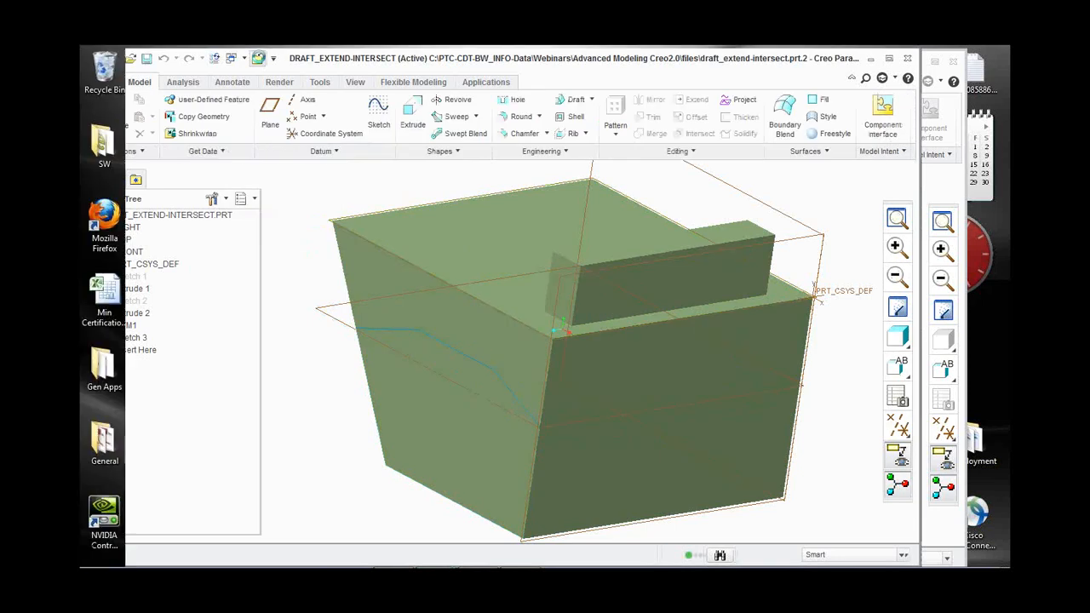
{"action": "left_click", "coordinate": [305, 64]}
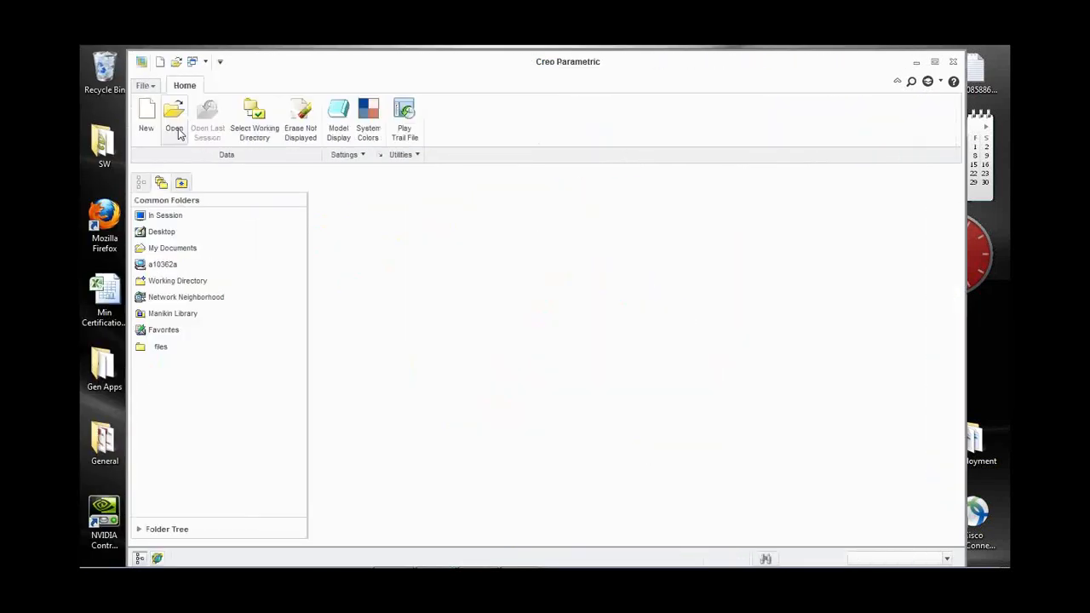
Open the trajectory_rib.prt part and check which rib types are available.
{"action": "left_click", "coordinate": [177, 131]}
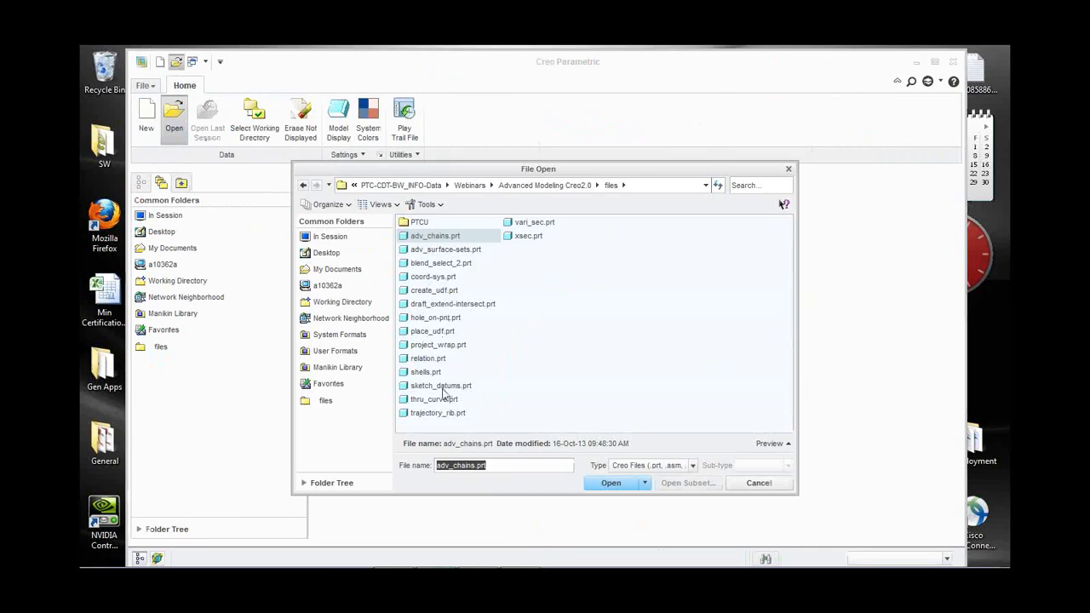
{"action": "double_click", "coordinate": [441, 414]}
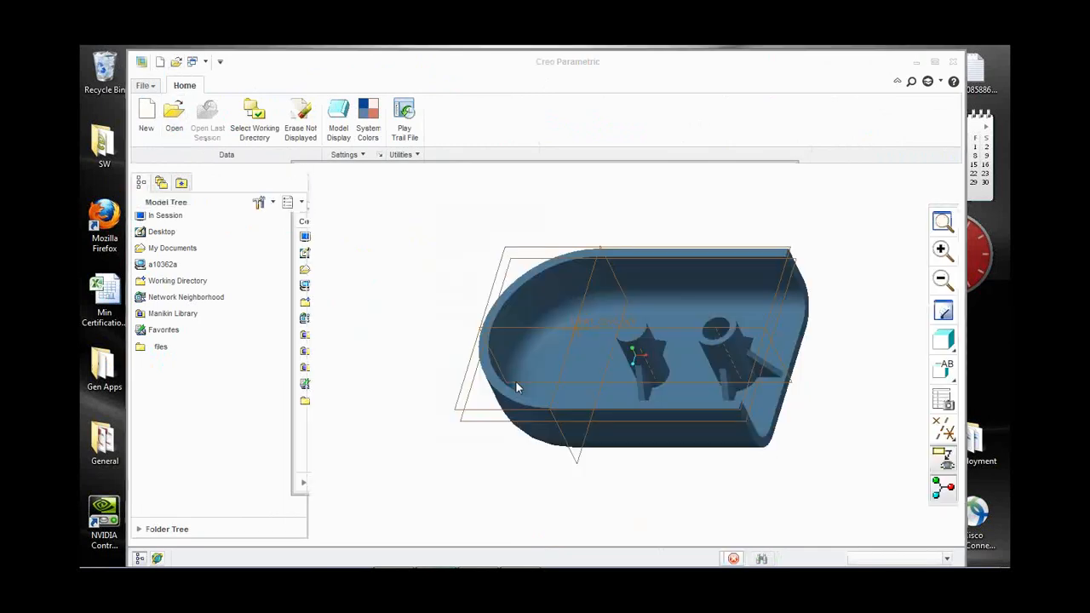
{"action": "middle_click_drag", "start_coordinate": [515, 381], "coordinate": [474, 304]}
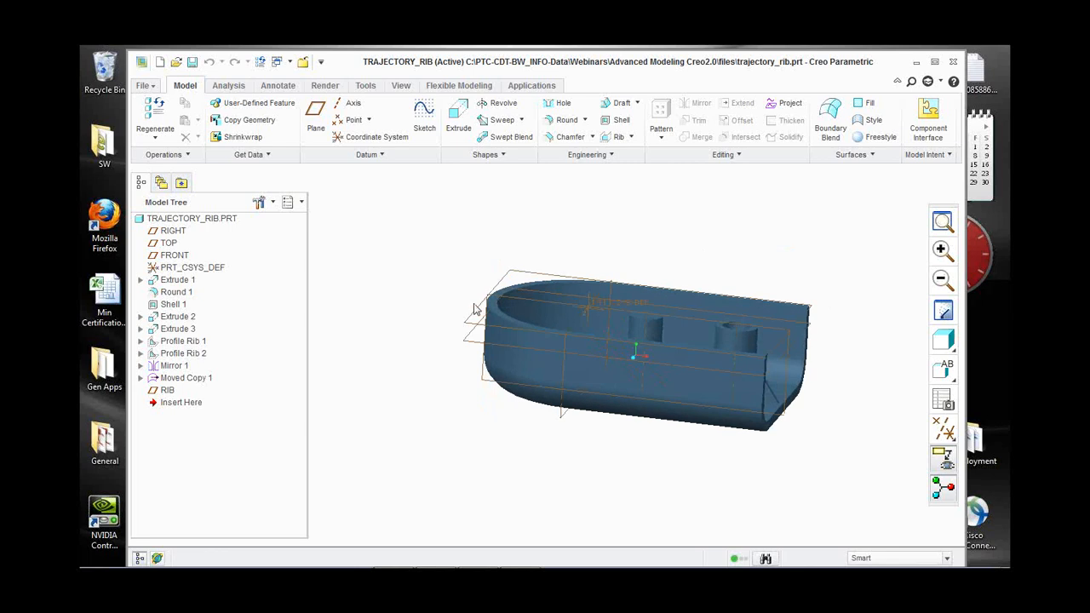
{"action": "middle_click_drag", "start_coordinate": [533, 385], "coordinate": [740, 299]}
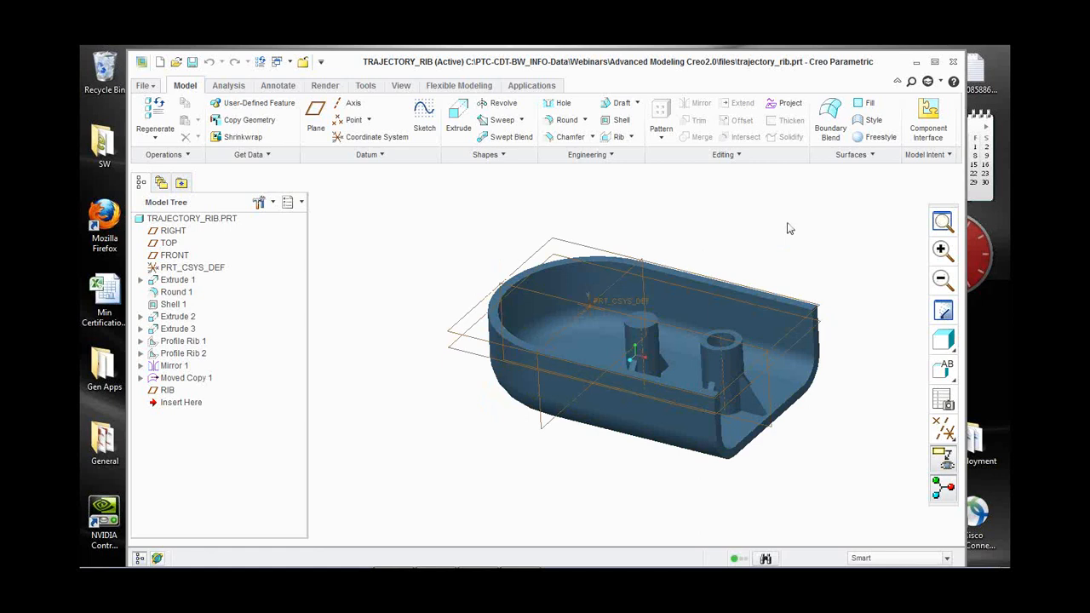
{"action": "left_click", "coordinate": [631, 138]}
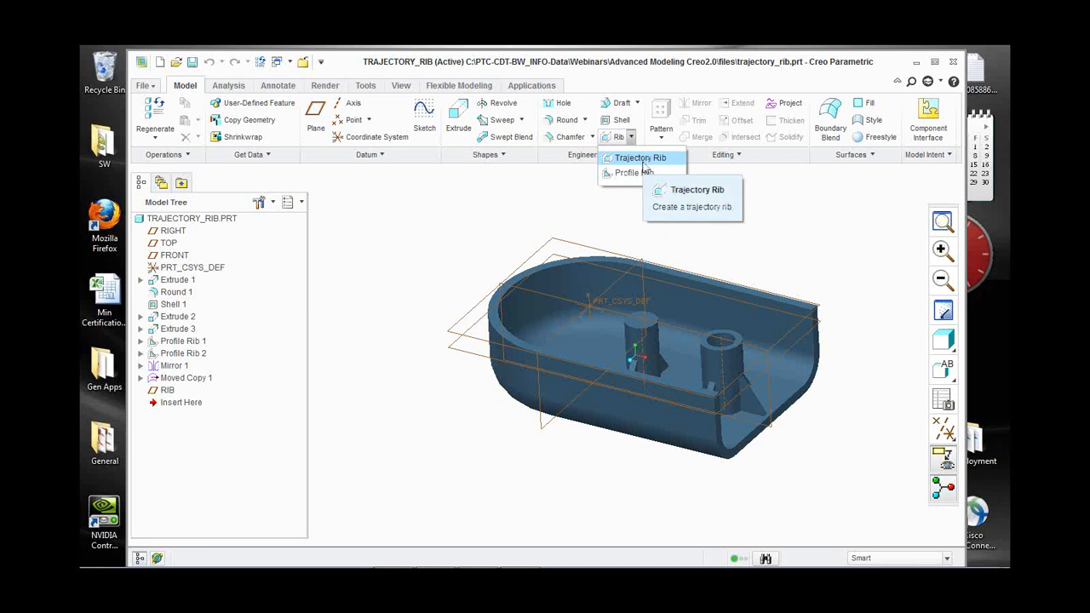
{"action": "left_click", "coordinate": [734, 248]}
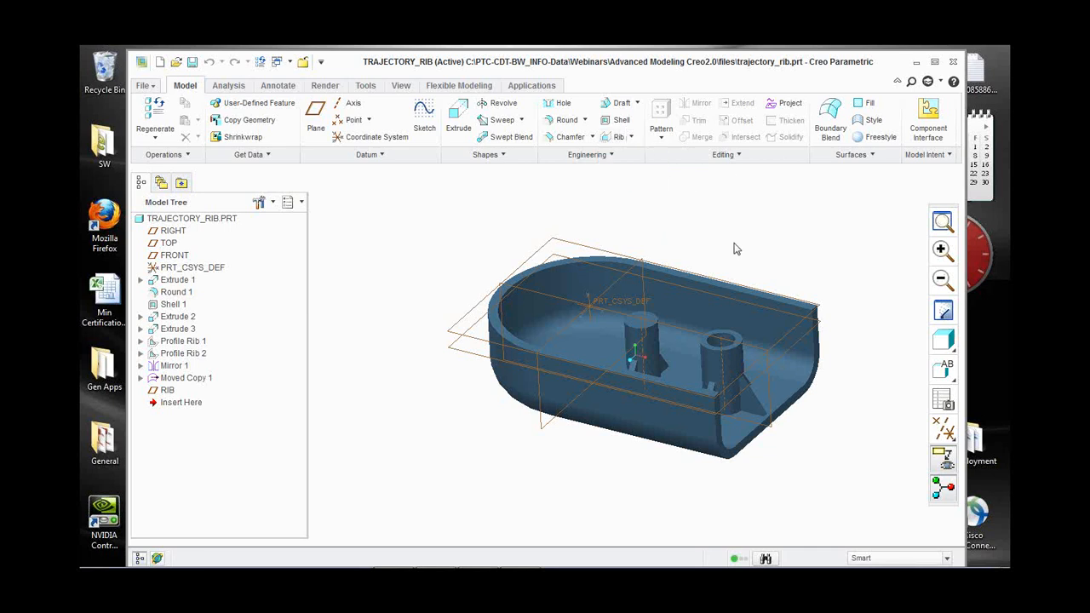
Sketch on the RIB datum plane a lengthwise line along the part's centre and a line crossing it between the two bosses.
{"action": "middle_click_drag", "start_coordinate": [709, 272], "coordinate": [701, 285]}
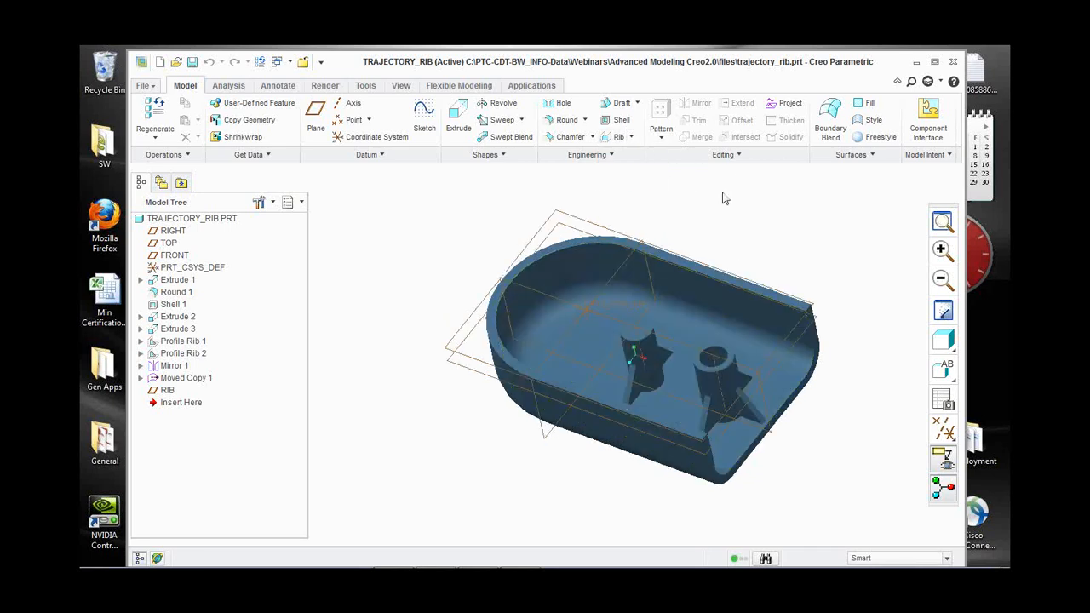
{"action": "scroll", "coordinate": [724, 199], "scroll_direction": "down", "scroll_amount": 2}
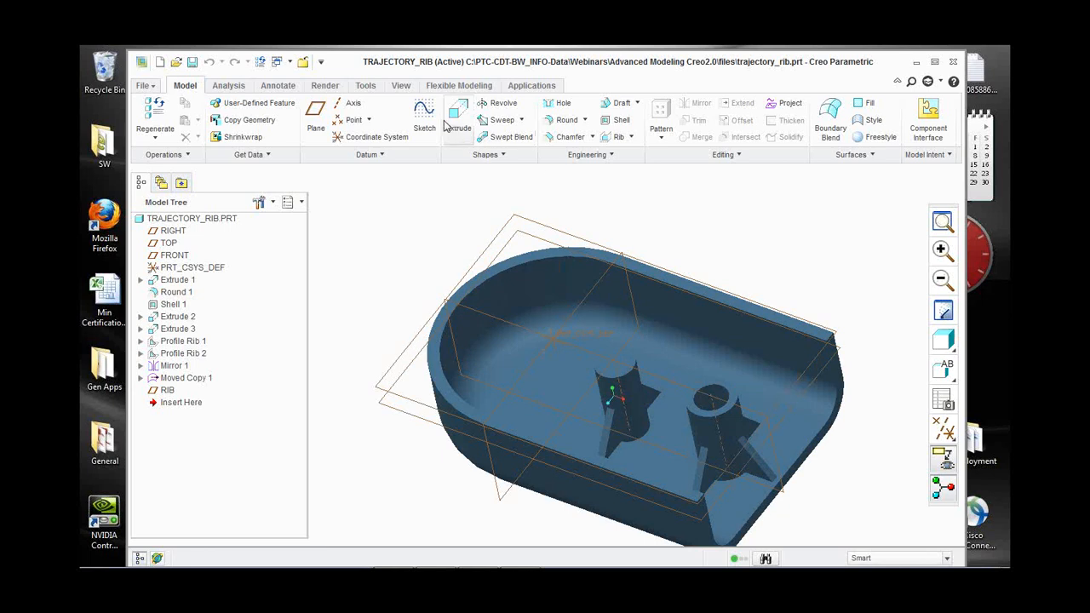
{"action": "left_click", "coordinate": [826, 371]}
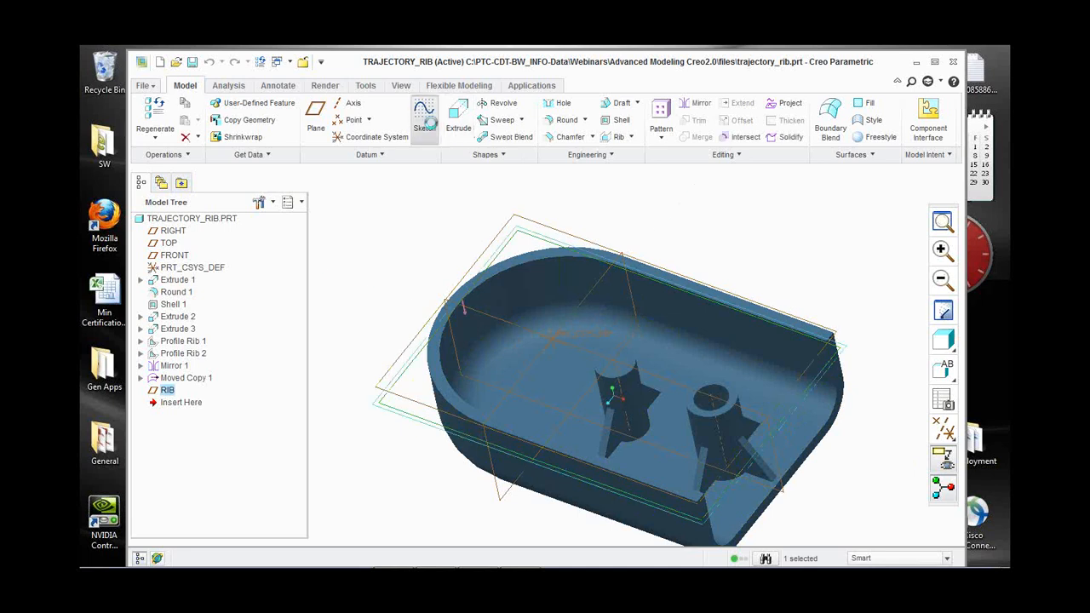
{"action": "left_click", "coordinate": [425, 121]}
{"action": "middle_click_drag", "start_coordinate": [679, 373], "coordinate": [692, 413]}
{"action": "left_click", "coordinate": [364, 104]}
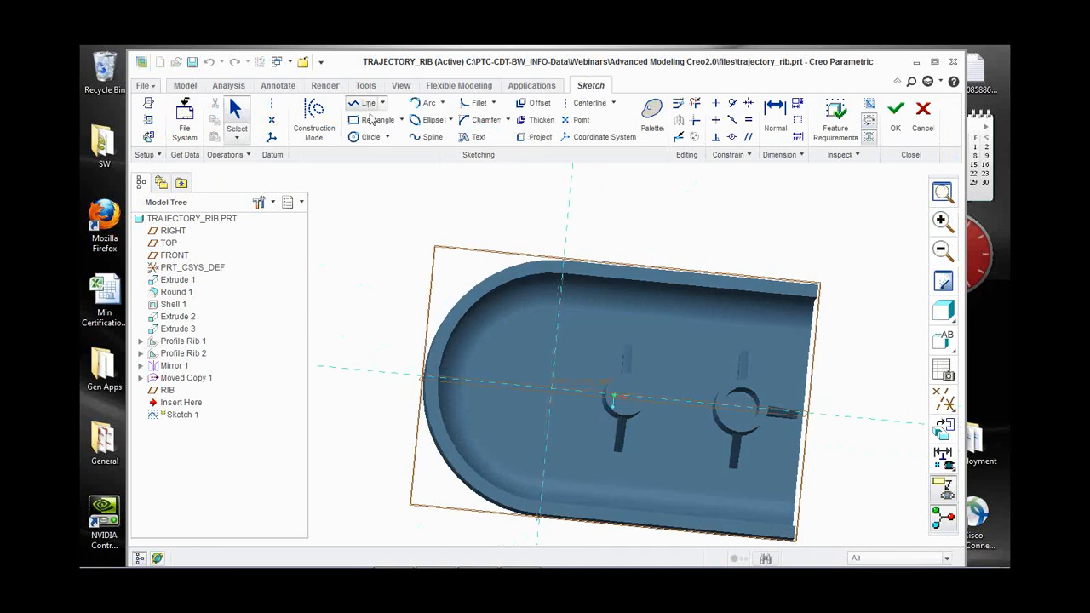
{"action": "middle_click", "coordinate": [691, 447]}
{"action": "left_click", "coordinate": [665, 349]}
{"action": "left_click", "coordinate": [681, 478]}
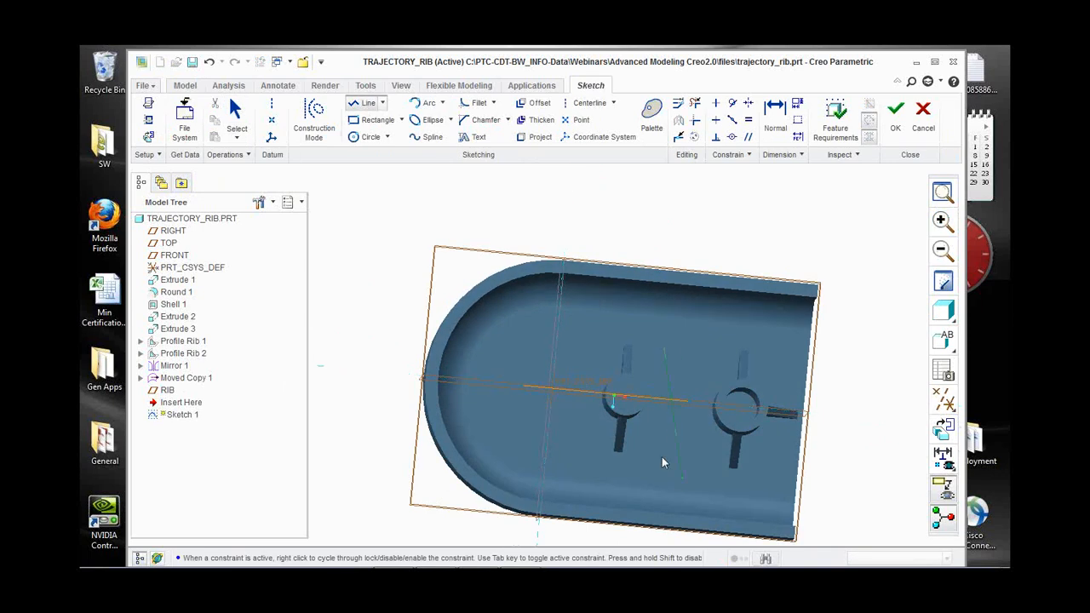
Add two more crossing lines toward the rounded end of the part and finish the rib sketch.
{"action": "middle_click", "coordinate": [577, 355]}
{"action": "left_click", "coordinate": [577, 348]}
{"action": "left_click", "coordinate": [588, 468]}
{"action": "left_click", "coordinate": [526, 334]}
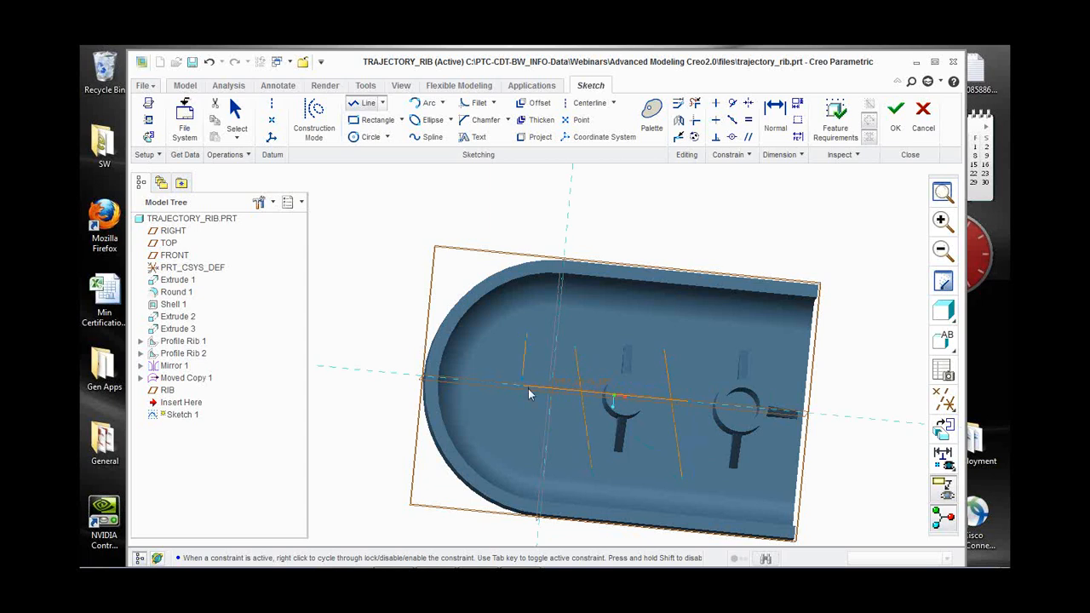
{"action": "left_click", "coordinate": [542, 475]}
{"action": "mouse_move", "coordinate": [659, 322]}
{"action": "middle_mouse_down"}
{"action": "mouse_move", "coordinate": [653, 305]}
{"action": "mouse_move", "coordinate": [679, 222]}
{"action": "middle_mouse_up"}
{"action": "middle_click", "coordinate": [681, 222]}
{"action": "mouse_move", "coordinate": [672, 285]}
{"action": "middle_mouse_down"}
{"action": "mouse_move", "coordinate": [665, 331]}
{"action": "mouse_move", "coordinate": [684, 382]}
{"action": "middle_mouse_up"}
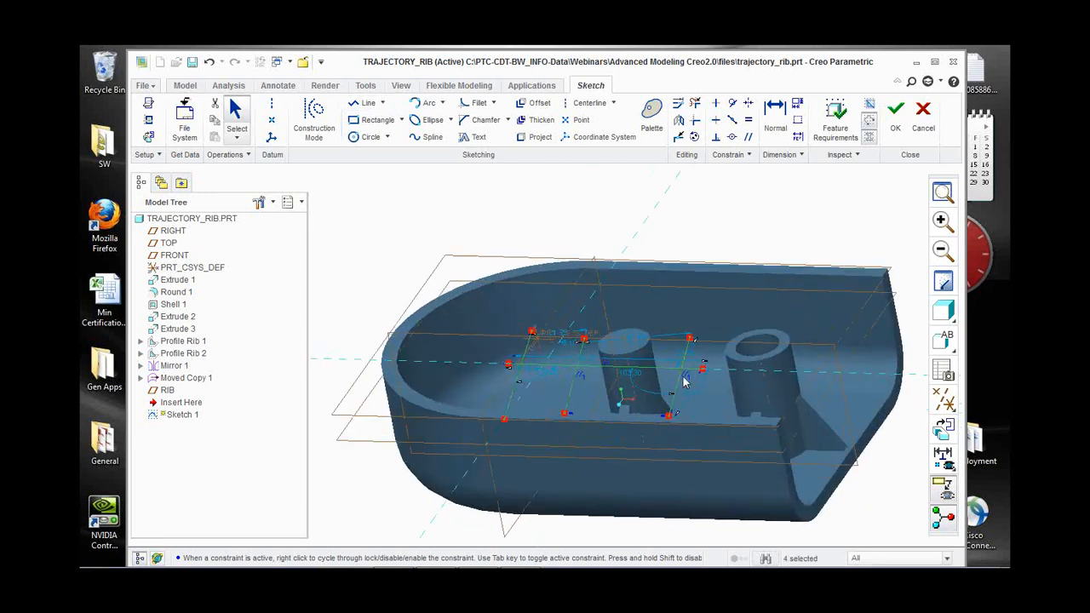
{"action": "left_click", "coordinate": [893, 127]}
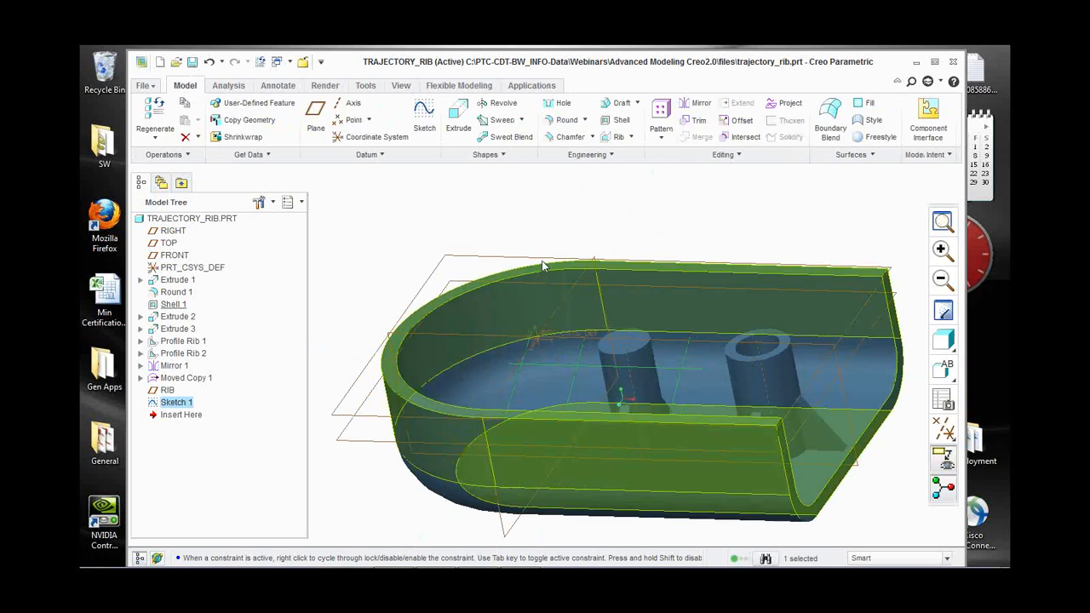
Start a trajectory rib from Sketch 1 and examine its preview inside the shelled part.
{"action": "left_click", "coordinate": [616, 138]}
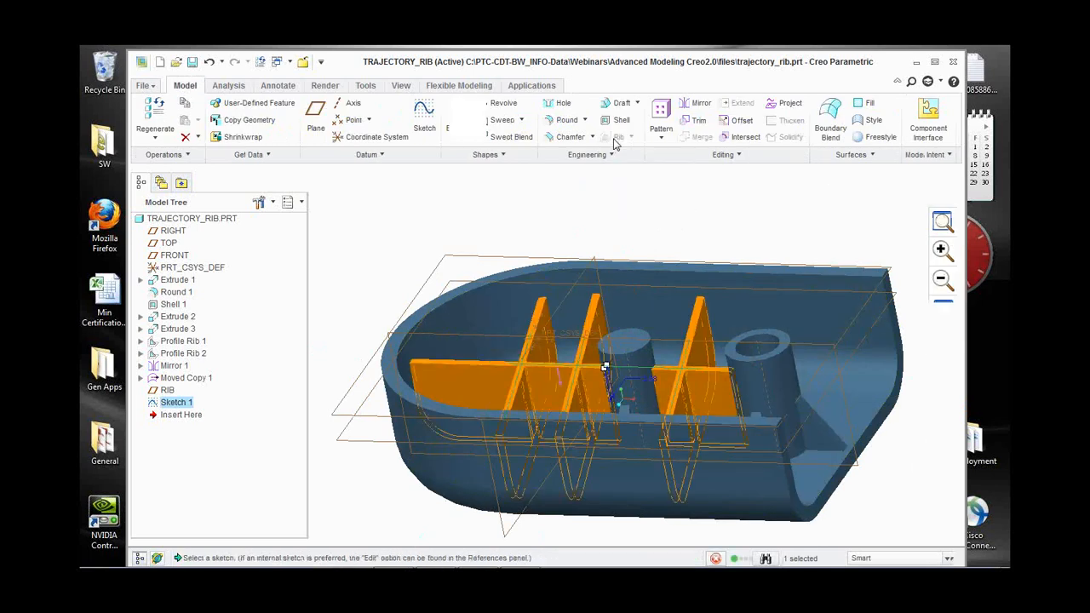
{"action": "middle_click_drag", "start_coordinate": [710, 479], "coordinate": [692, 452]}
{"action": "middle_click_drag", "start_coordinate": [652, 364], "coordinate": [679, 474]}
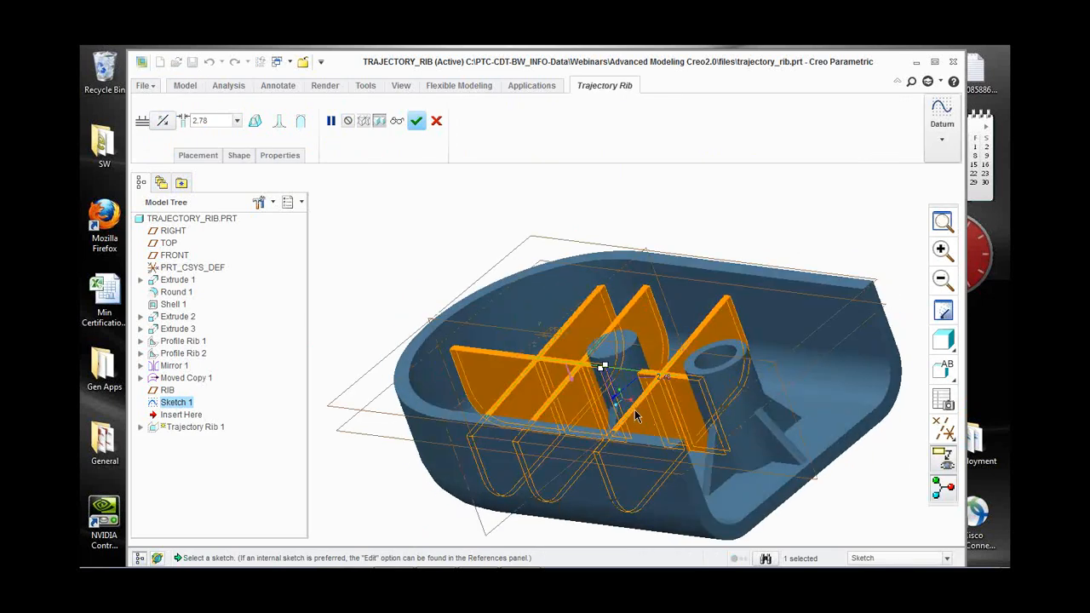
{"action": "middle_click_drag", "start_coordinate": [635, 411], "coordinate": [618, 418]}
{"action": "middle_click_drag", "start_coordinate": [610, 429], "coordinate": [656, 432]}
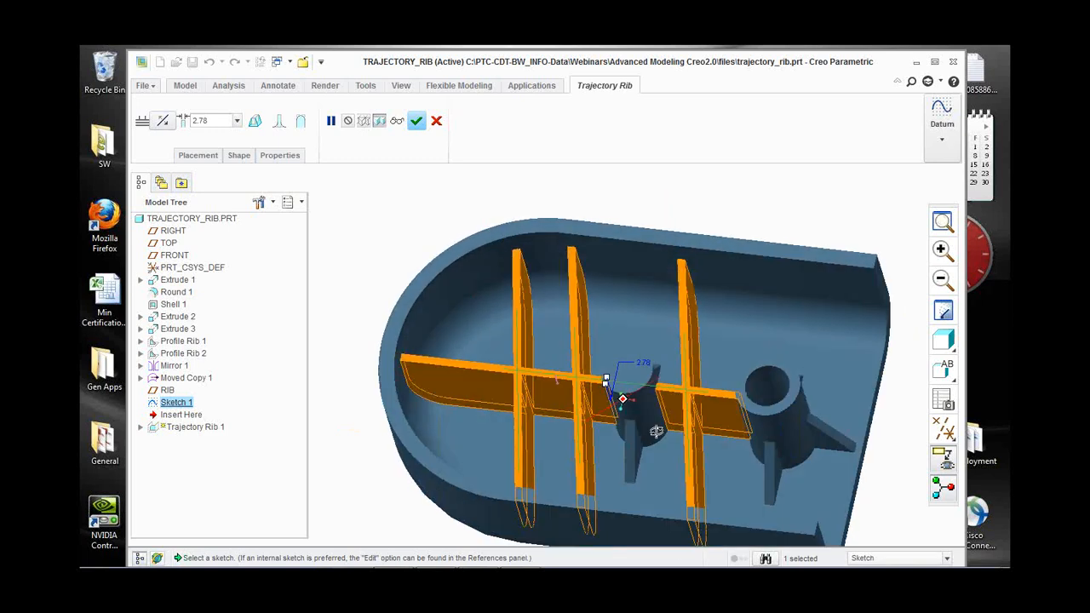
Add draft, internal edge rounds and exposed edge rounds to the trajectory rib, and complete the feature.
{"action": "left_click", "coordinate": [254, 121]}
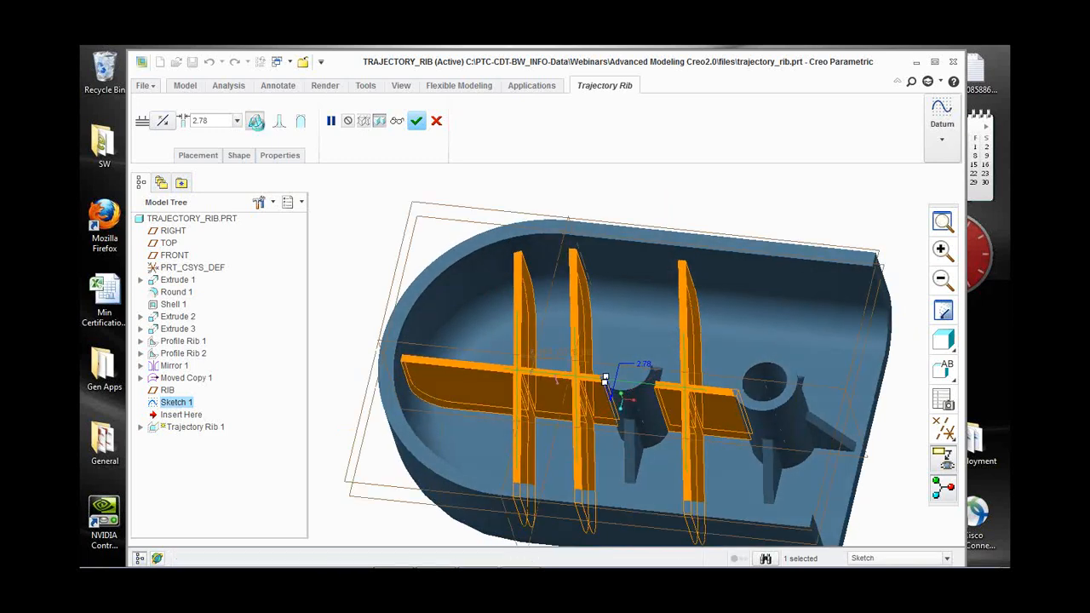
{"action": "left_click", "coordinate": [278, 122]}
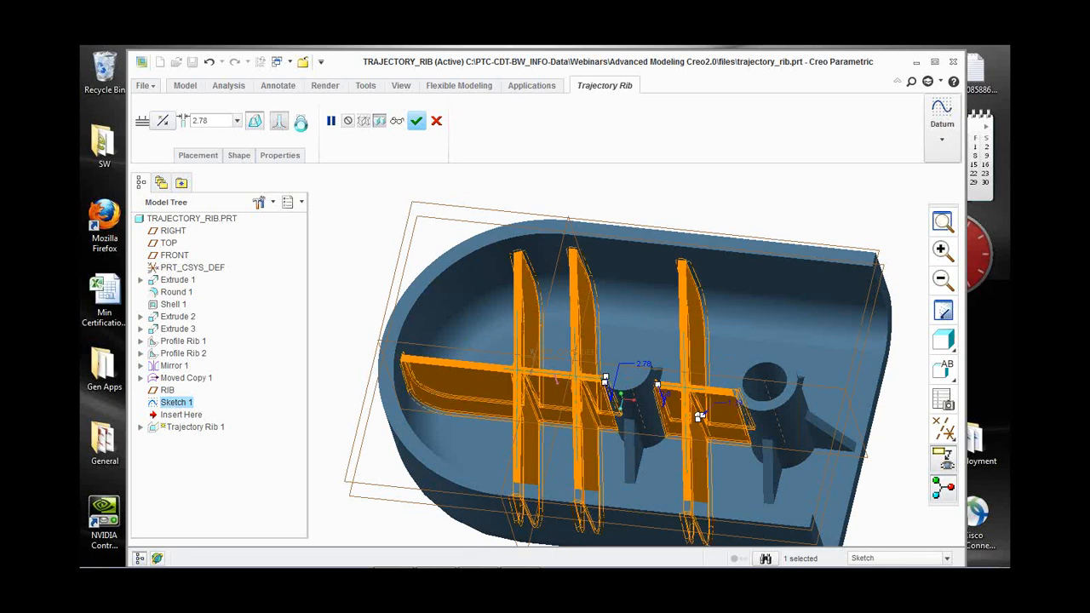
{"action": "left_click", "coordinate": [301, 120]}
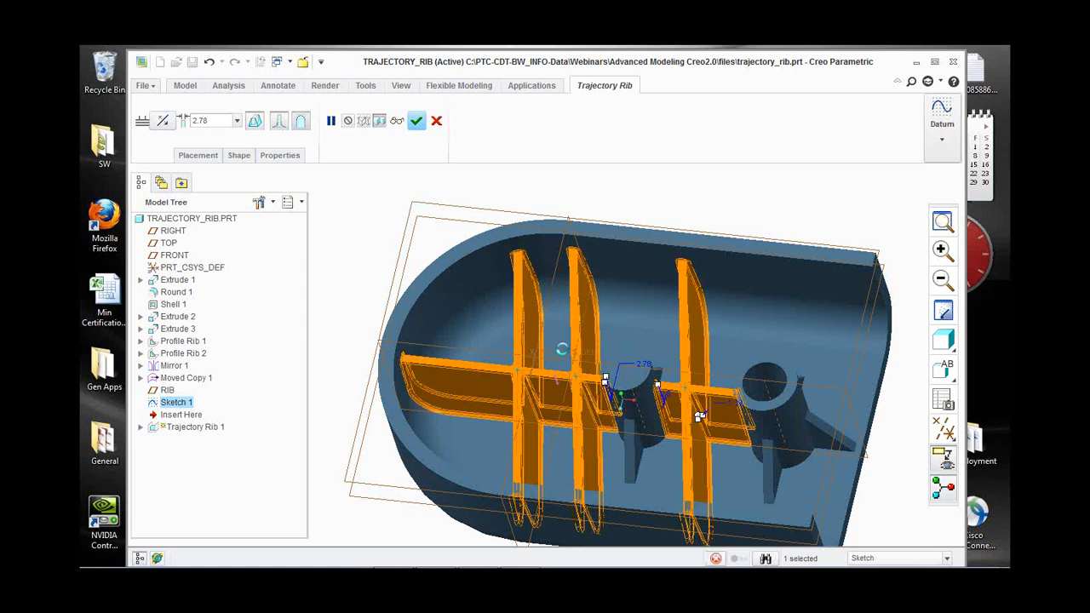
{"action": "left_click", "coordinate": [417, 121]}
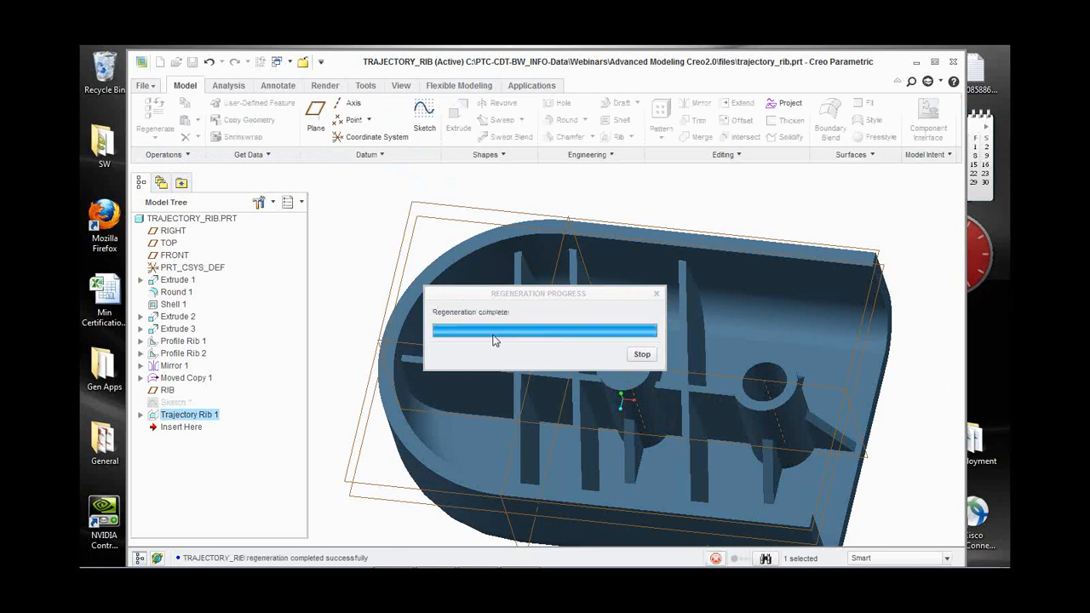
Highlight Sketch 1 and compare its open line ends with the finished ribs inside the shell.
{"action": "middle_click_drag", "start_coordinate": [401, 373], "coordinate": [639, 376]}
{"action": "scroll", "coordinate": [601, 380], "scroll_direction": "up", "scroll_amount": 3}
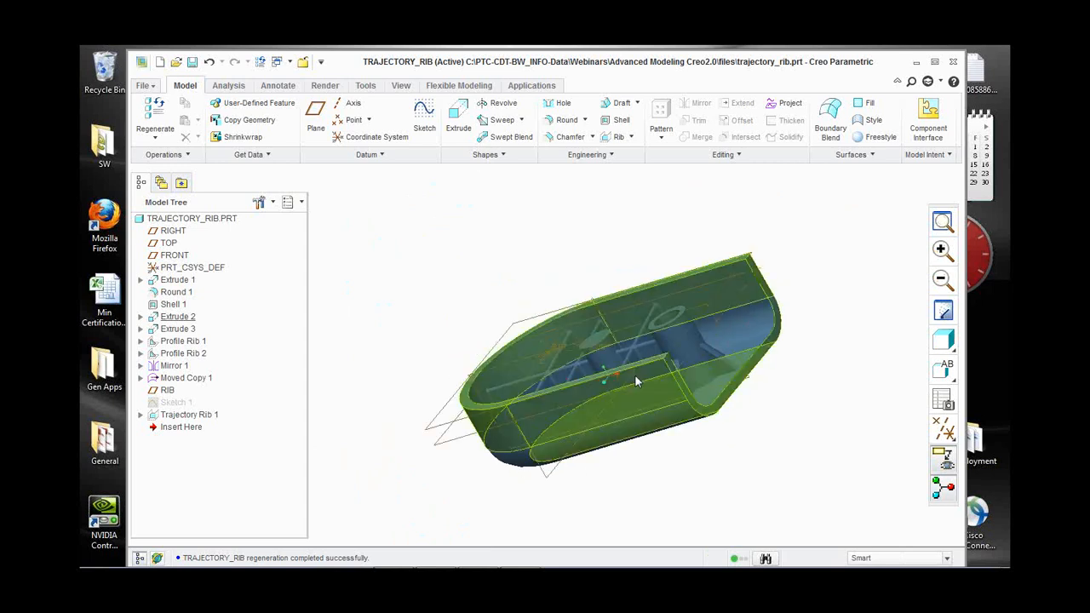
{"action": "left_click", "coordinate": [176, 402]}
{"action": "scroll", "coordinate": [602, 351], "scroll_direction": "down", "scroll_amount": 2}
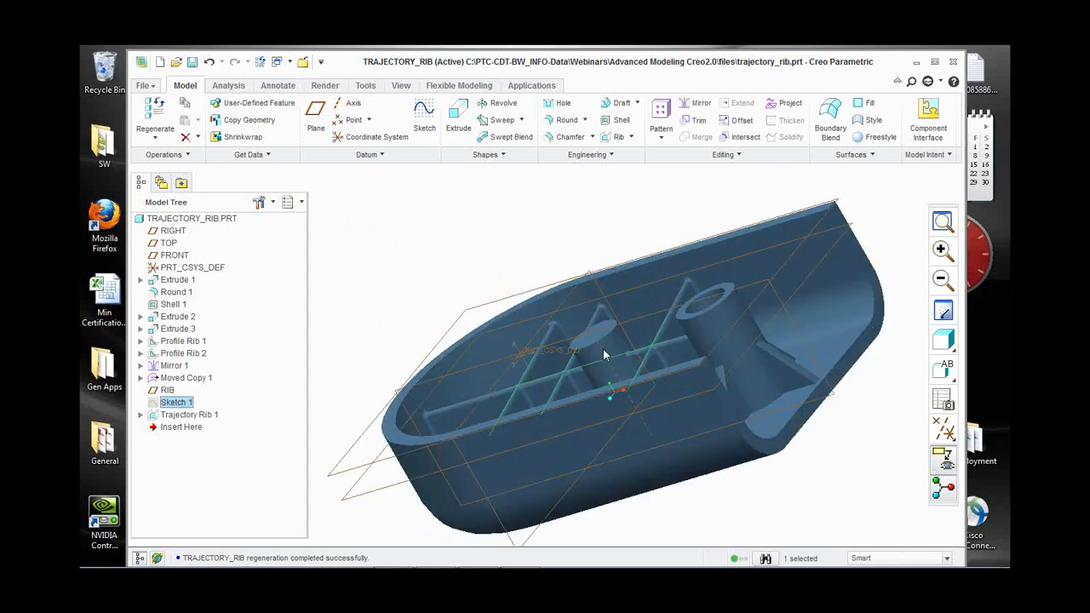
{"action": "middle_click_drag", "start_coordinate": [502, 380], "coordinate": [655, 345]}
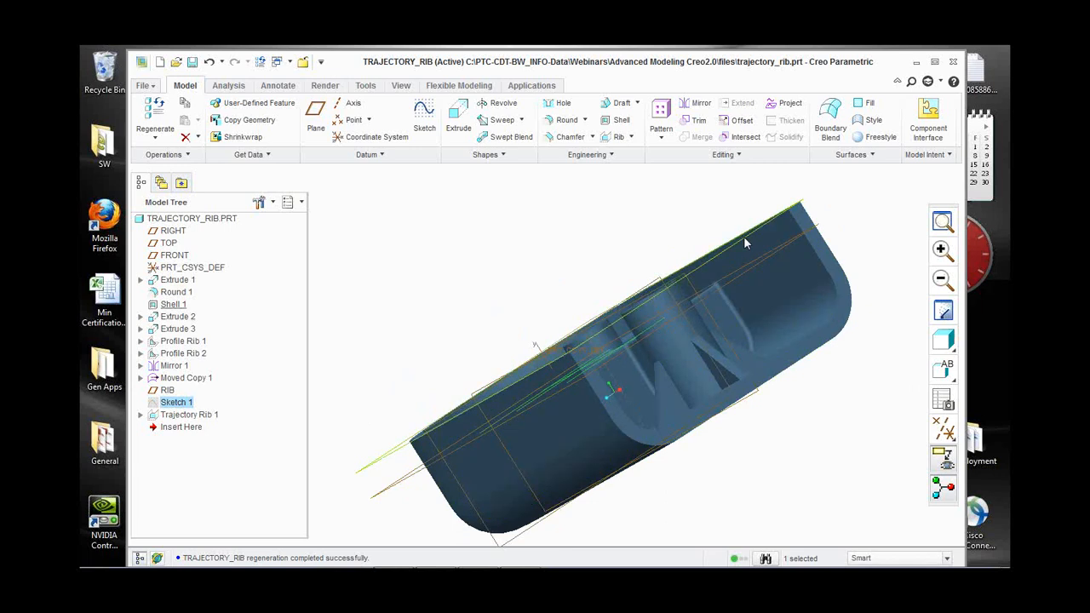
{"action": "middle_click_drag", "start_coordinate": [744, 236], "coordinate": [712, 299]}
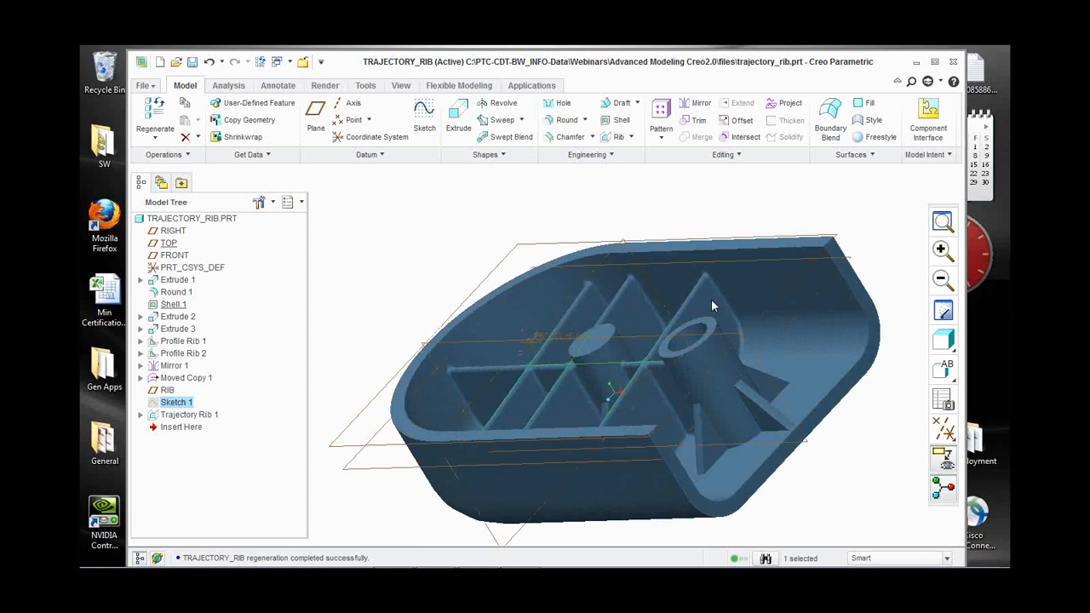
Examine the rib intersections and how the ribs meet the shell walls and bosses, and clear the sketch selection.
{"action": "middle_click_drag", "start_coordinate": [808, 353], "coordinate": [804, 414]}
{"action": "middle_click_drag", "start_coordinate": [530, 409], "coordinate": [621, 444]}
{"action": "scroll", "coordinate": [632, 370], "scroll_direction": "down", "scroll_amount": 3}
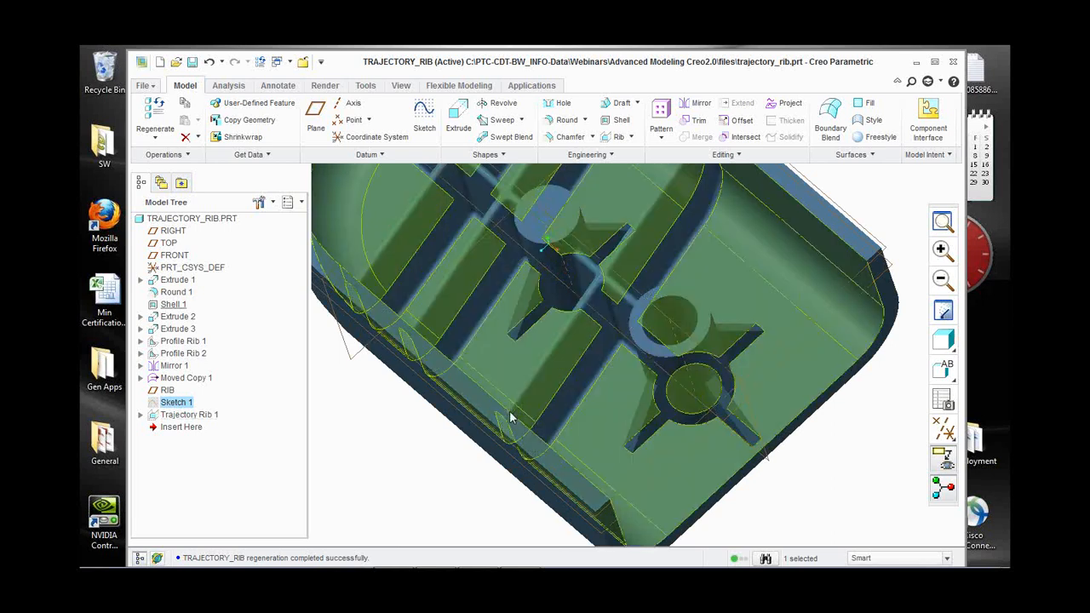
{"action": "middle_click_drag", "start_coordinate": [509, 412], "coordinate": [523, 444]}
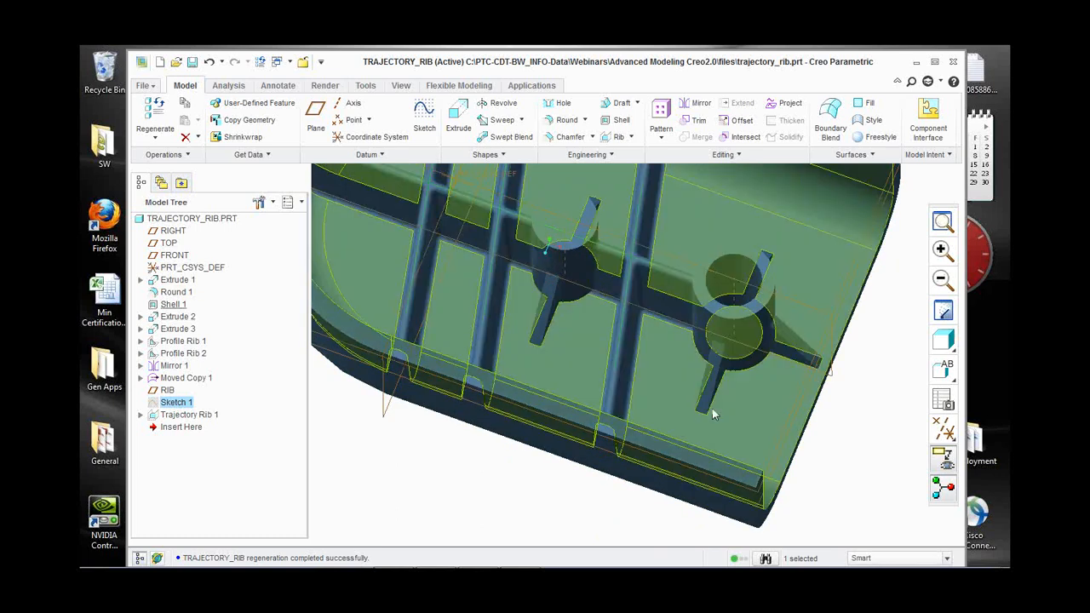
{"action": "scroll", "coordinate": [625, 454], "scroll_direction": "up", "scroll_amount": 2}
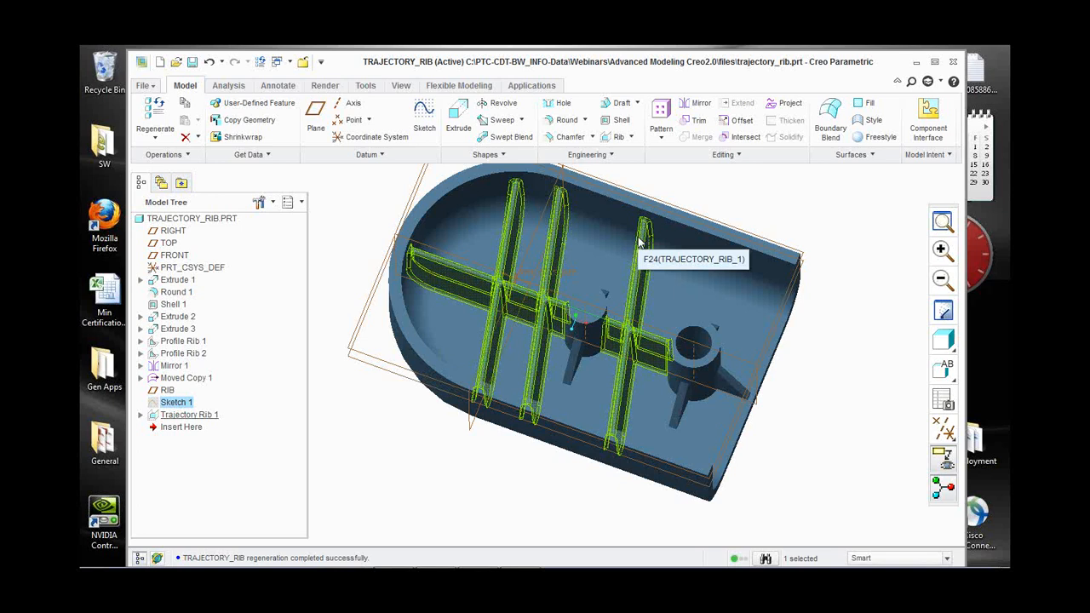
{"action": "left_click", "coordinate": [864, 377]}
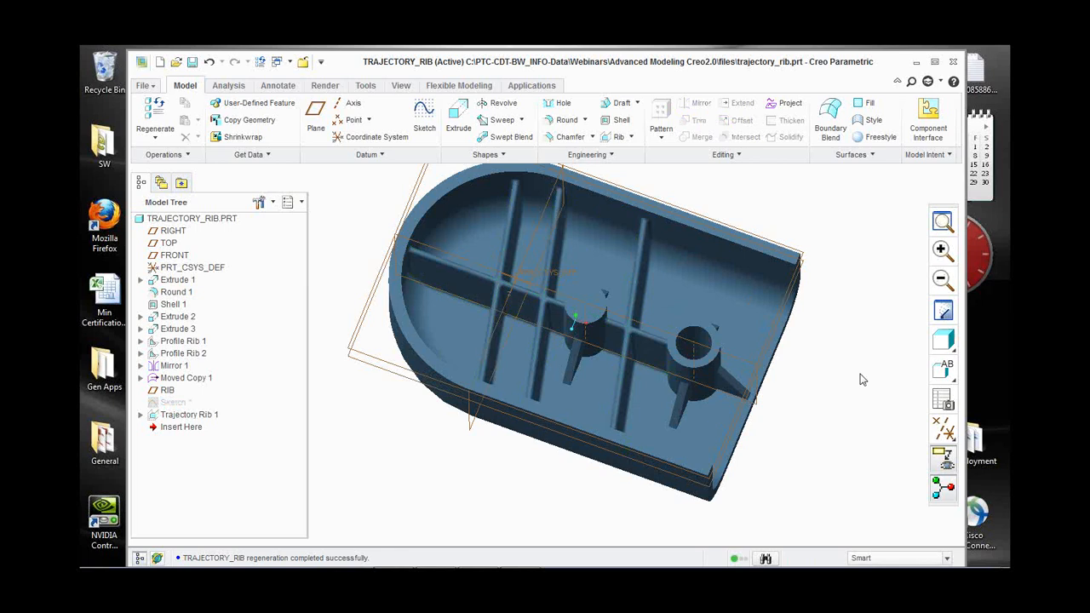
{"action": "middle_click_drag", "start_coordinate": [806, 375], "coordinate": [750, 305]}
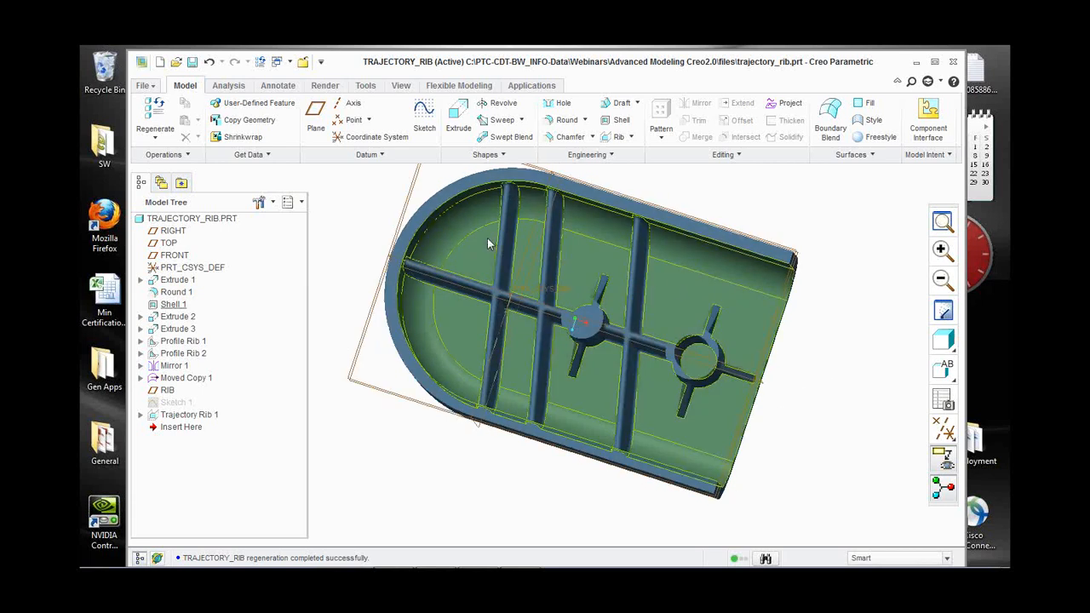
{"action": "middle_click_drag", "start_coordinate": [651, 358], "coordinate": [656, 333]}
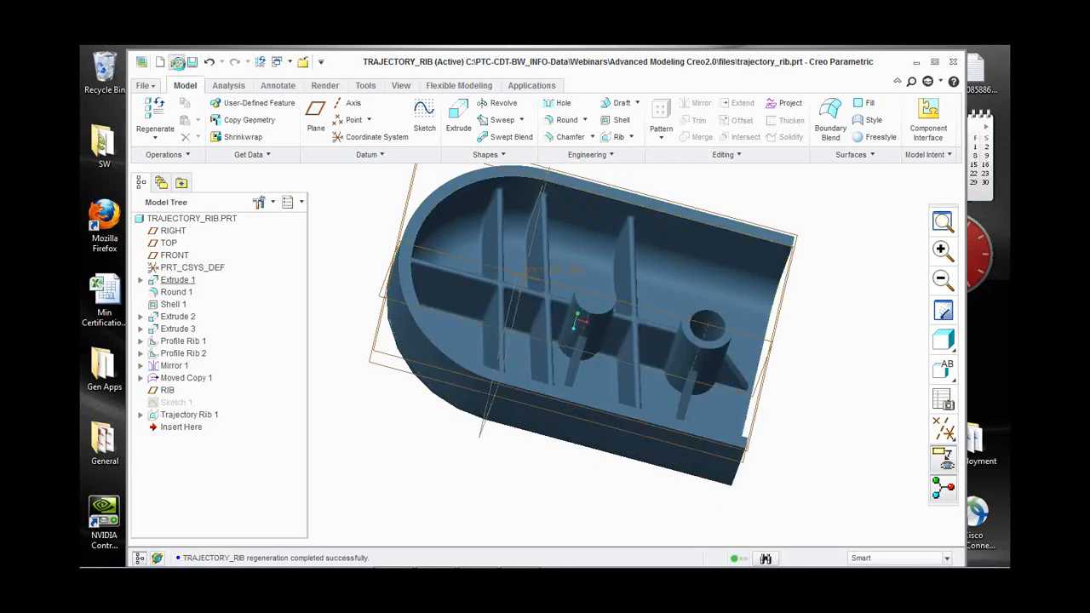
Open the shells.prt part and turn the case model to a nearly frontal view.
{"action": "left_click", "coordinate": [177, 63]}
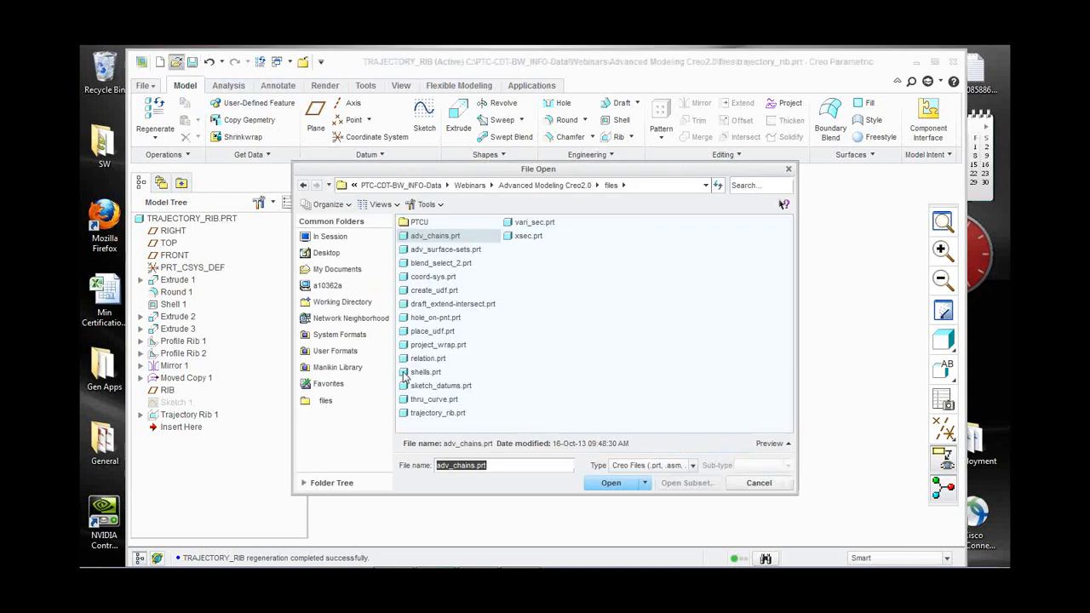
{"action": "double_click", "coordinate": [405, 376]}
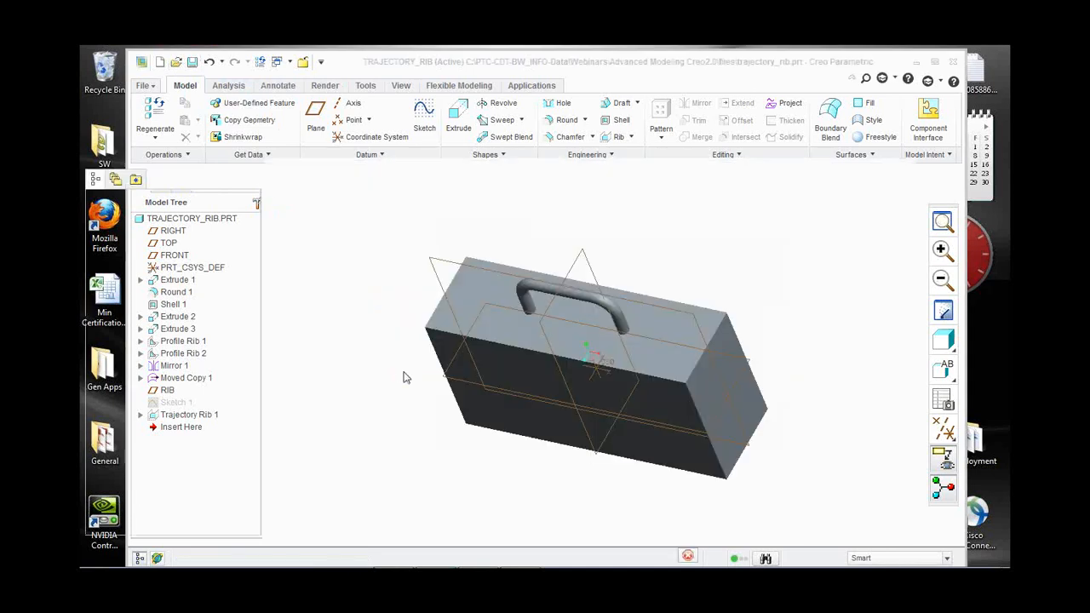
{"action": "middle_click_drag", "start_coordinate": [596, 421], "coordinate": [614, 378]}
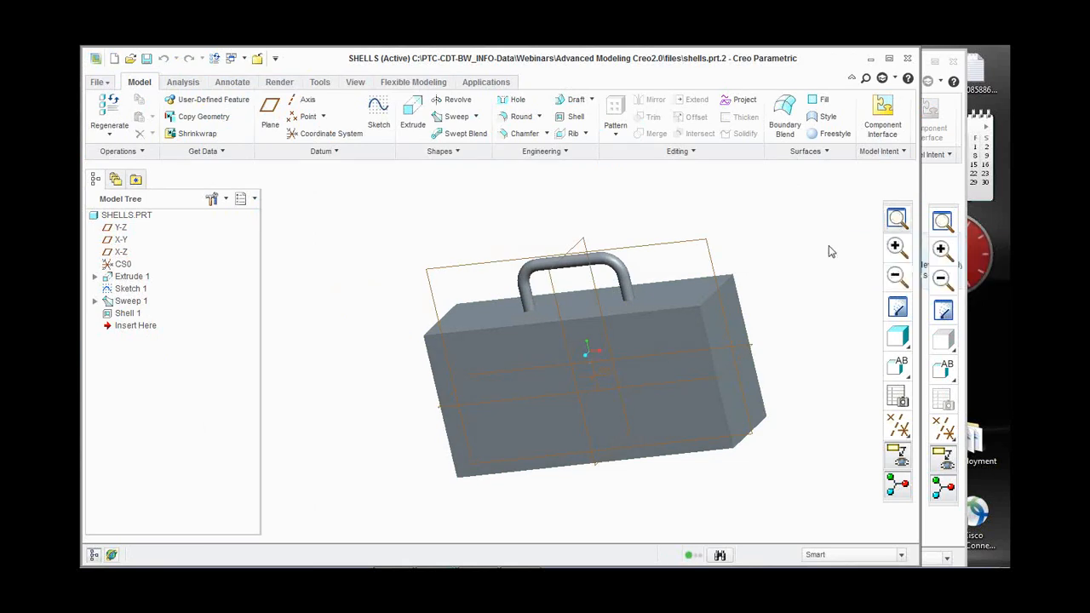
{"action": "middle_click_drag", "start_coordinate": [737, 352], "coordinate": [761, 312]}
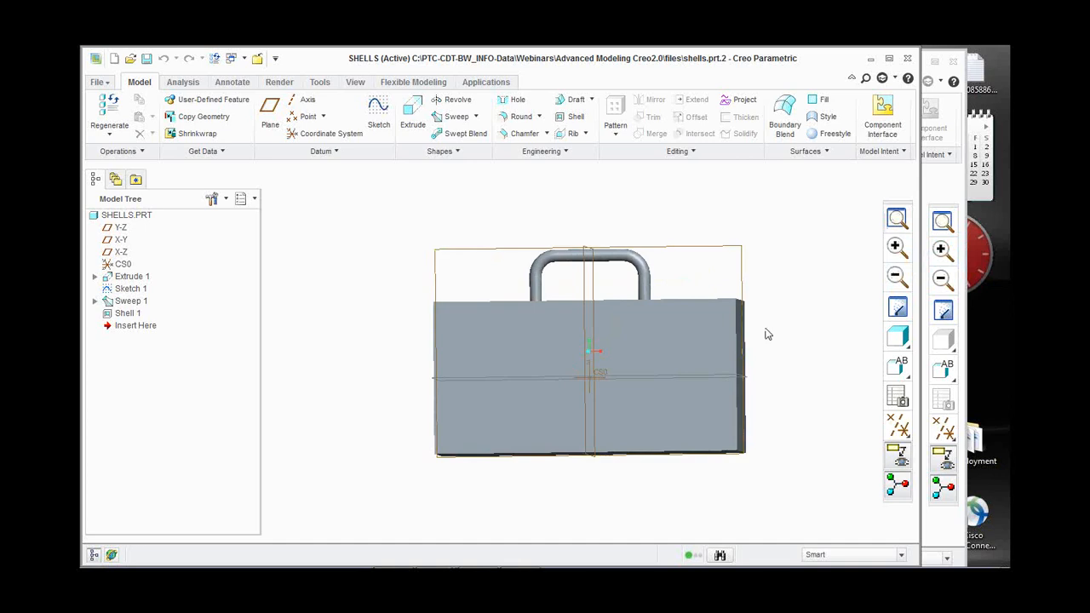
Add a second shell feature to the case model and set its thickness to 0.01.
{"action": "middle_click_drag", "start_coordinate": [767, 330], "coordinate": [759, 346]}
{"action": "scroll", "coordinate": [730, 361], "scroll_direction": "up", "scroll_amount": 2}
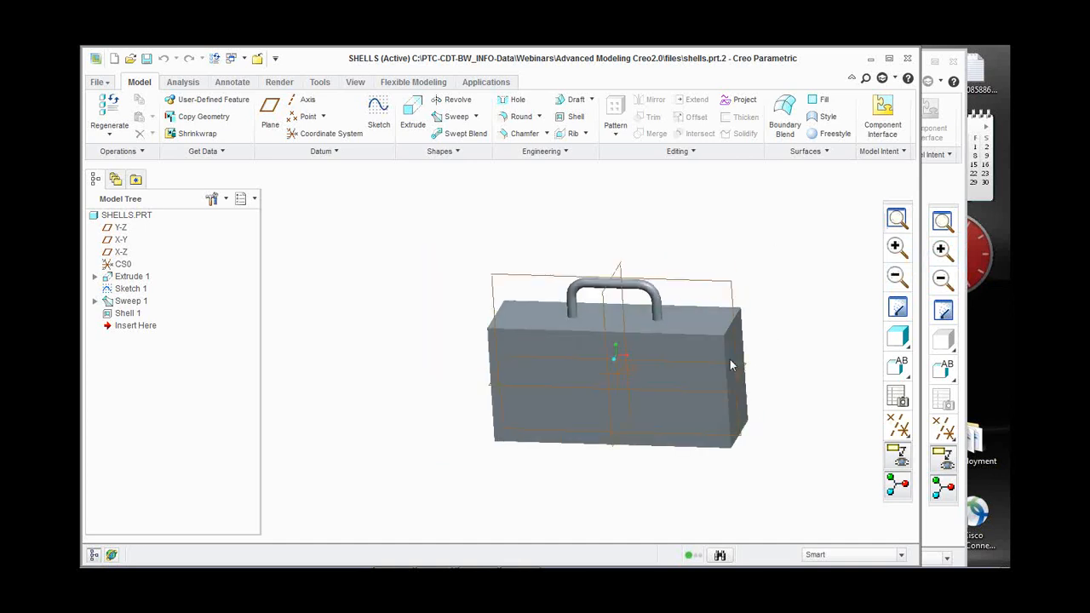
{"action": "scroll", "coordinate": [773, 263], "scroll_direction": "down", "scroll_amount": 1}
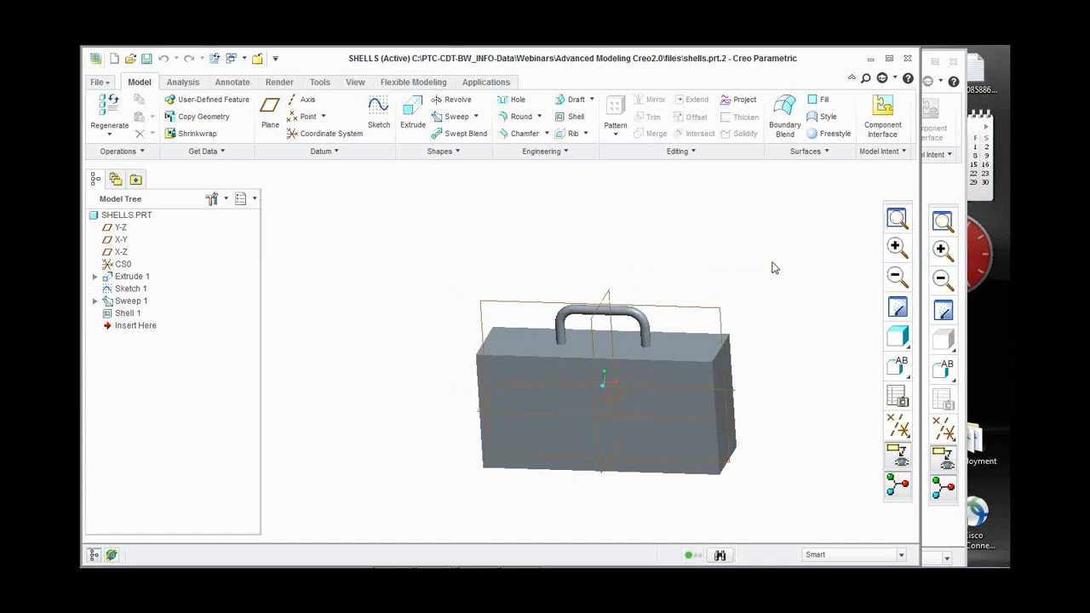
{"action": "left_click", "coordinate": [573, 118]}
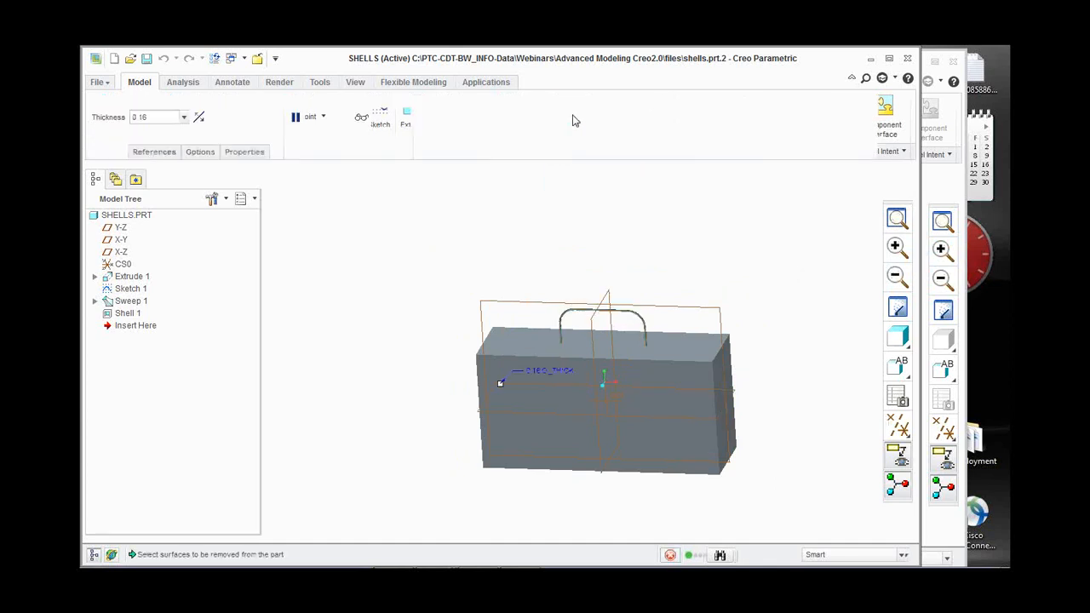
{"action": "scroll", "coordinate": [579, 357], "scroll_direction": "down", "scroll_amount": 3}
{"action": "left_click", "coordinate": [571, 375]}
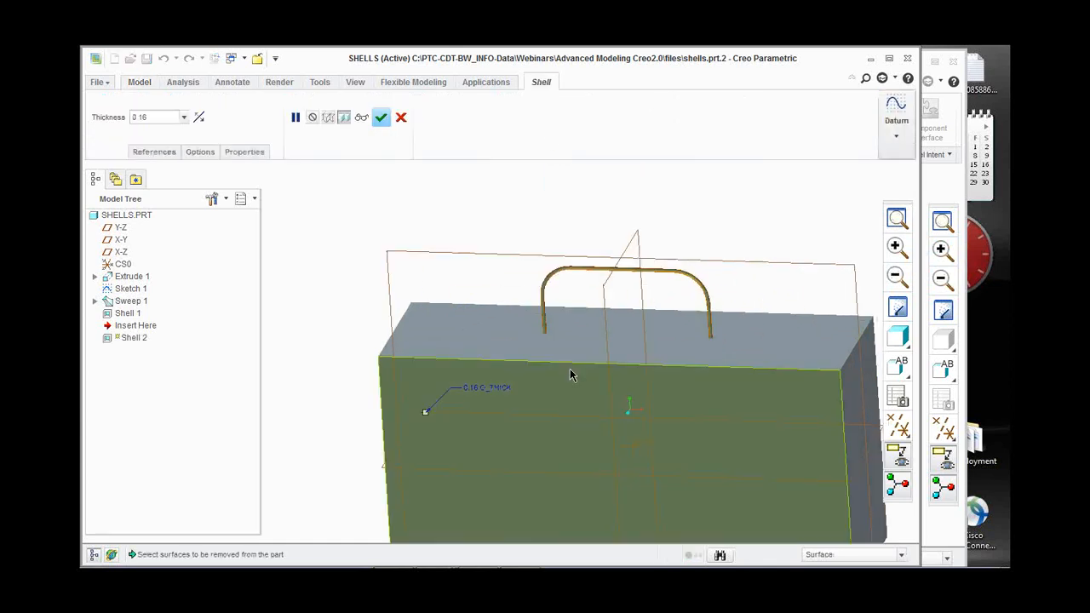
{"action": "middle_click_drag", "start_coordinate": [570, 375], "coordinate": [563, 399]}
{"action": "scroll", "coordinate": [542, 367], "scroll_direction": "up", "scroll_amount": 1}
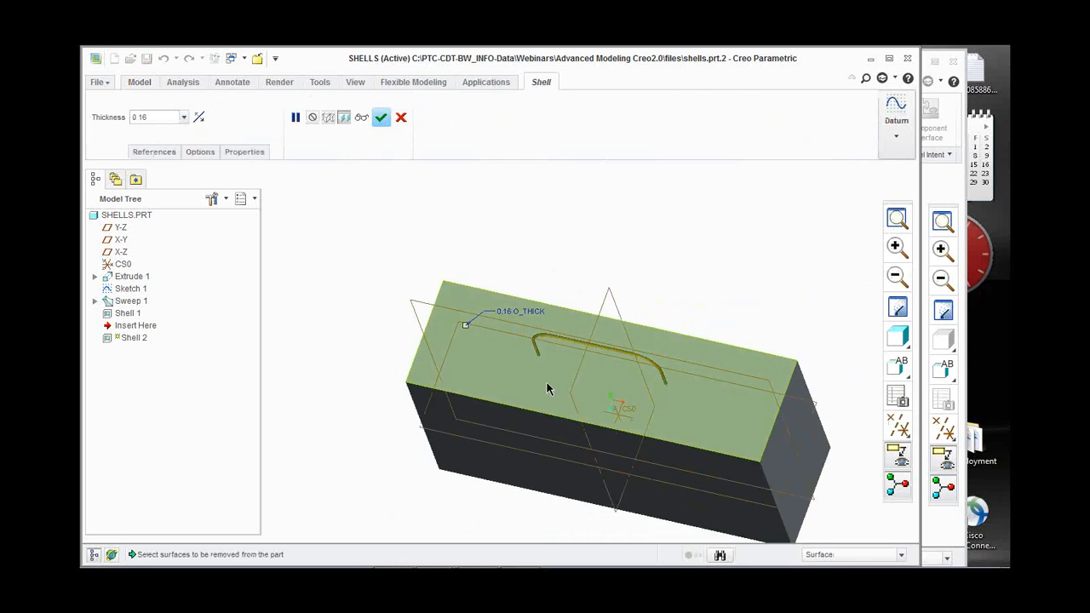
{"action": "scroll", "coordinate": [550, 387], "scroll_direction": "down", "scroll_amount": 2}
{"action": "middle_click_drag", "start_coordinate": [454, 339], "coordinate": [455, 304]}
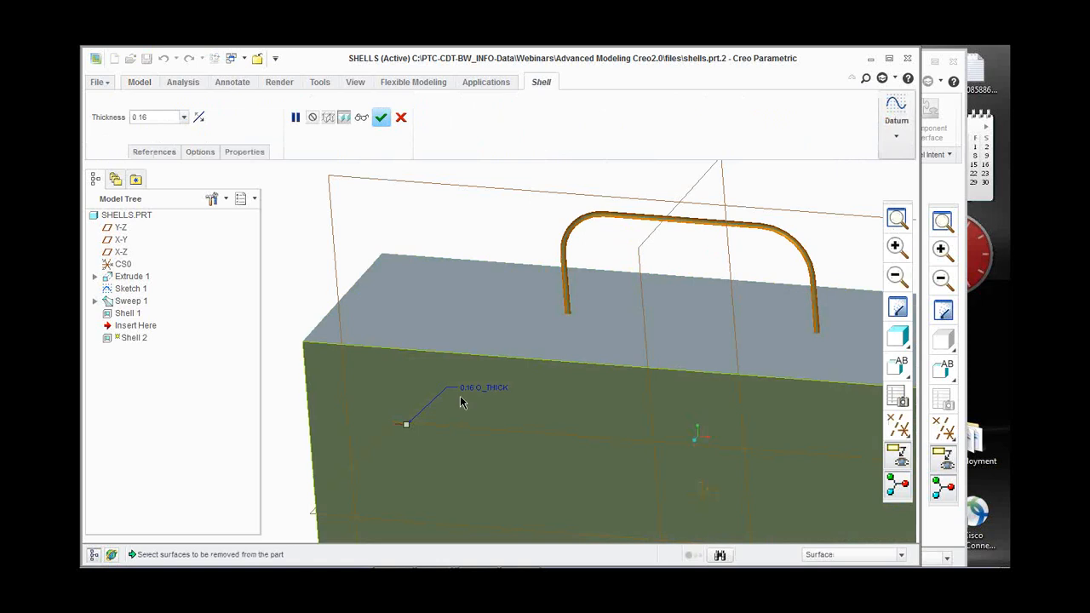
{"action": "double_click", "coordinate": [473, 388]}
{"action": "key", "text": "BackSpace"}
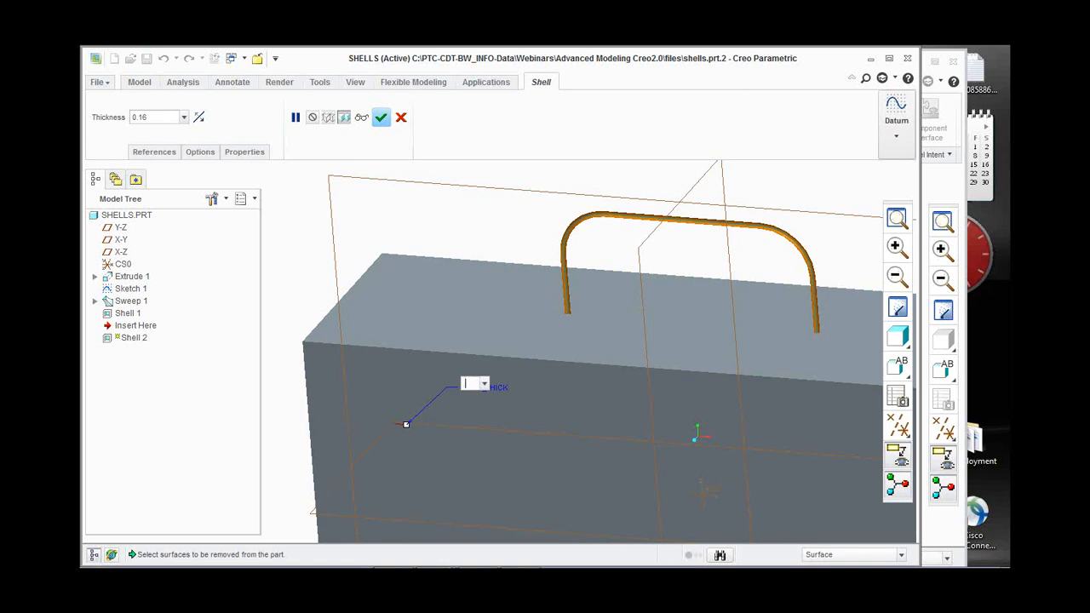
{"action": "type", "text": ".01"}
{"action": "key", "text": "Return"}
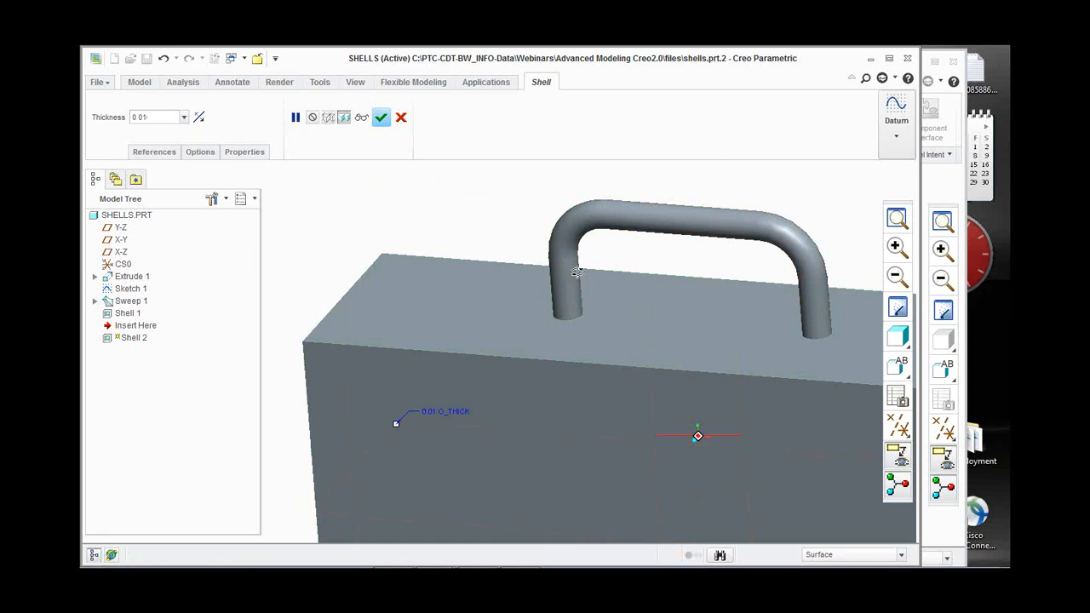
Try excluding a single surface on the handle's leg from the shell, and remove that surface from the excluded set.
{"action": "middle_click_drag", "start_coordinate": [562, 275], "coordinate": [516, 283]}
{"action": "scroll", "coordinate": [516, 282], "scroll_direction": "up", "scroll_amount": 3}
{"action": "middle_click_drag", "start_coordinate": [588, 337], "coordinate": [616, 396]}
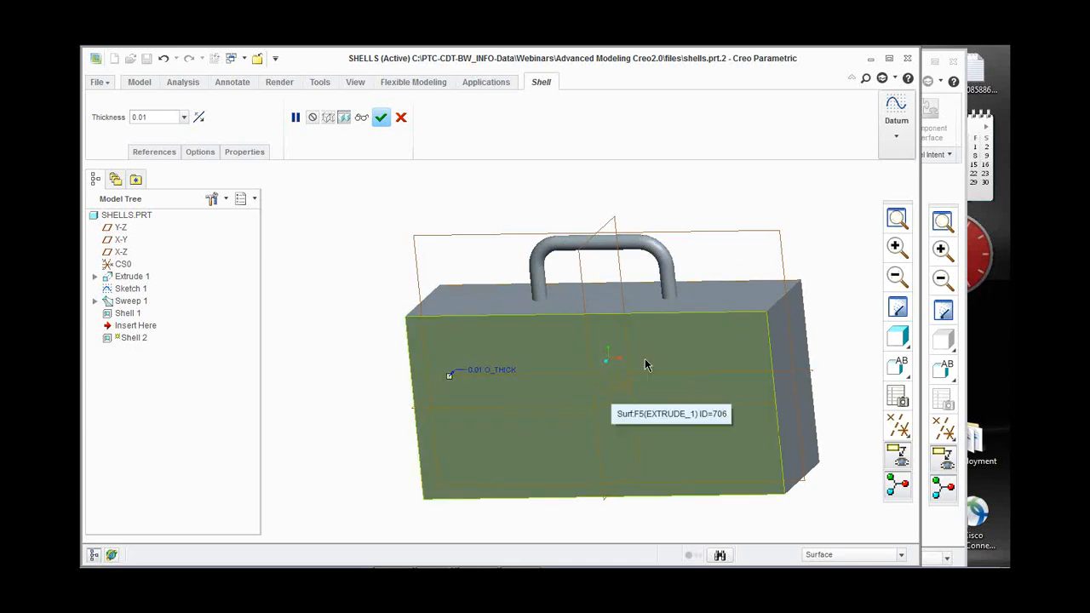
{"action": "left_click", "coordinate": [199, 154]}
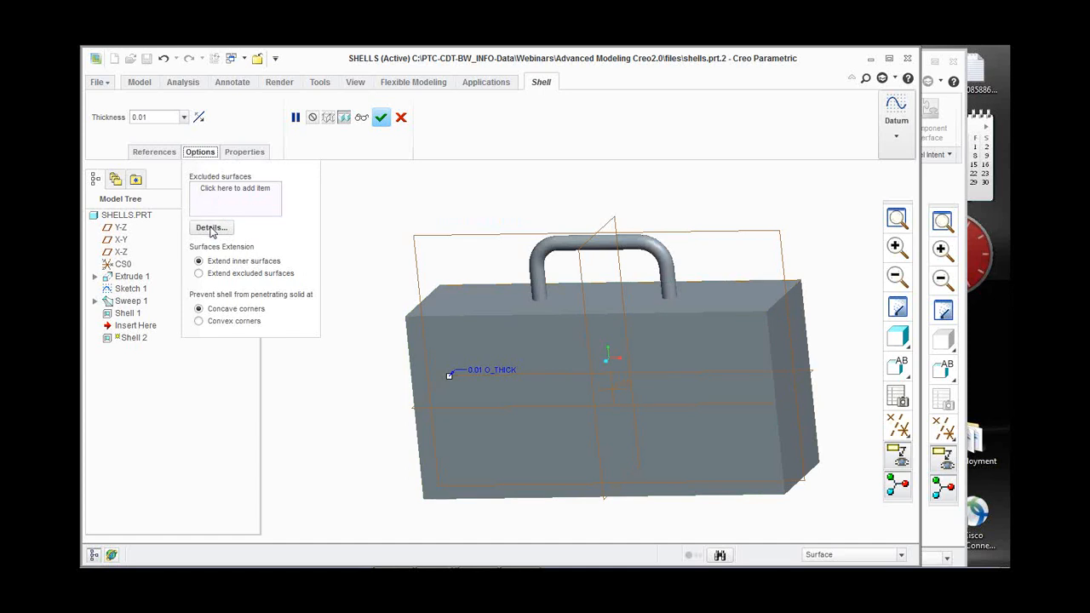
{"action": "left_click", "coordinate": [211, 229]}
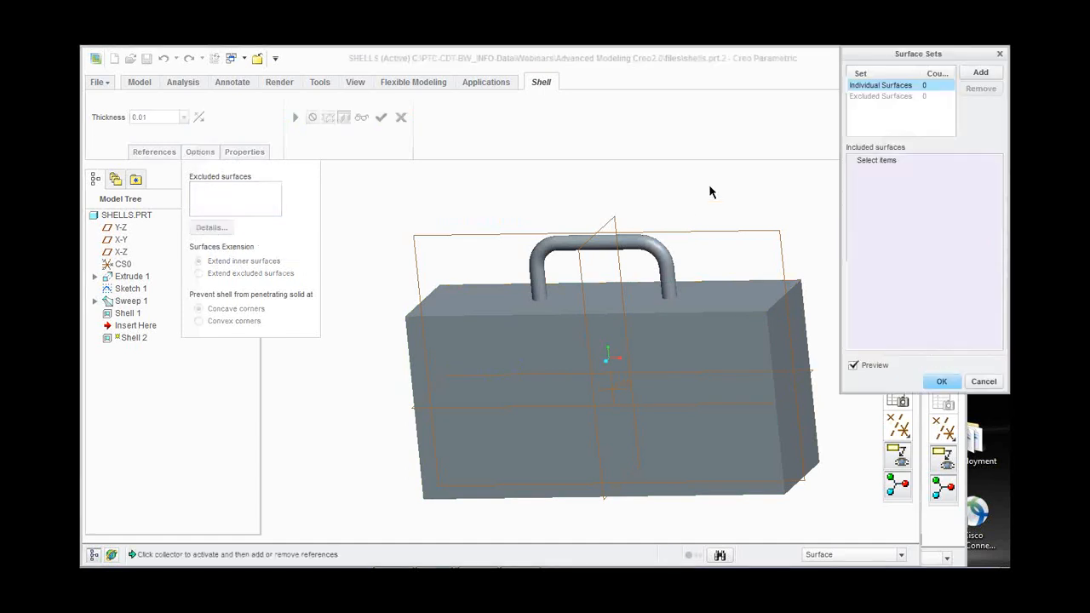
{"action": "middle_click_drag", "start_coordinate": [560, 290], "coordinate": [538, 294]}
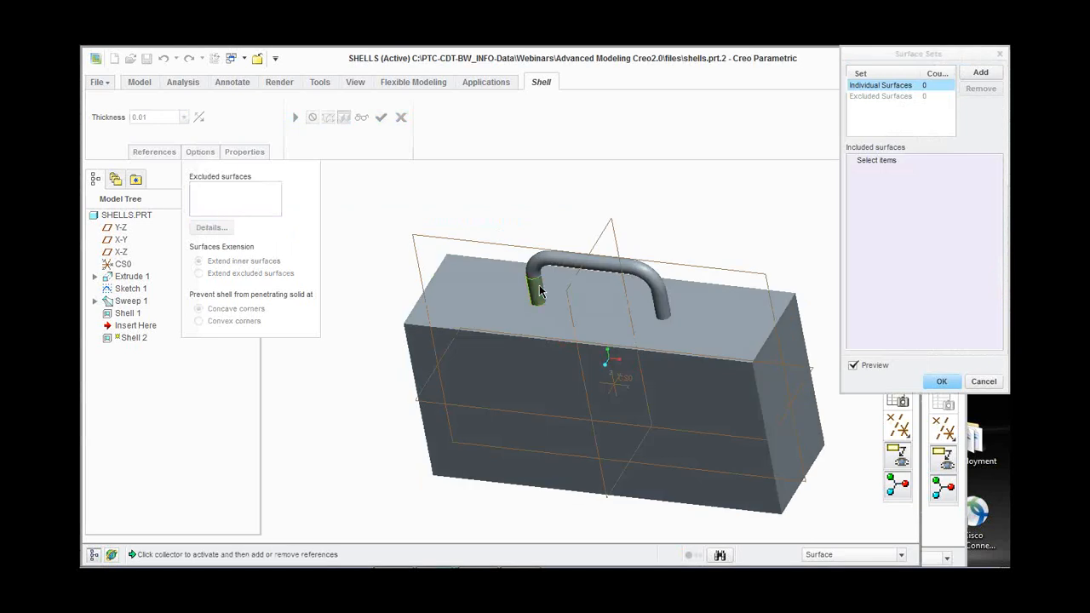
{"action": "left_click", "coordinate": [539, 291]}
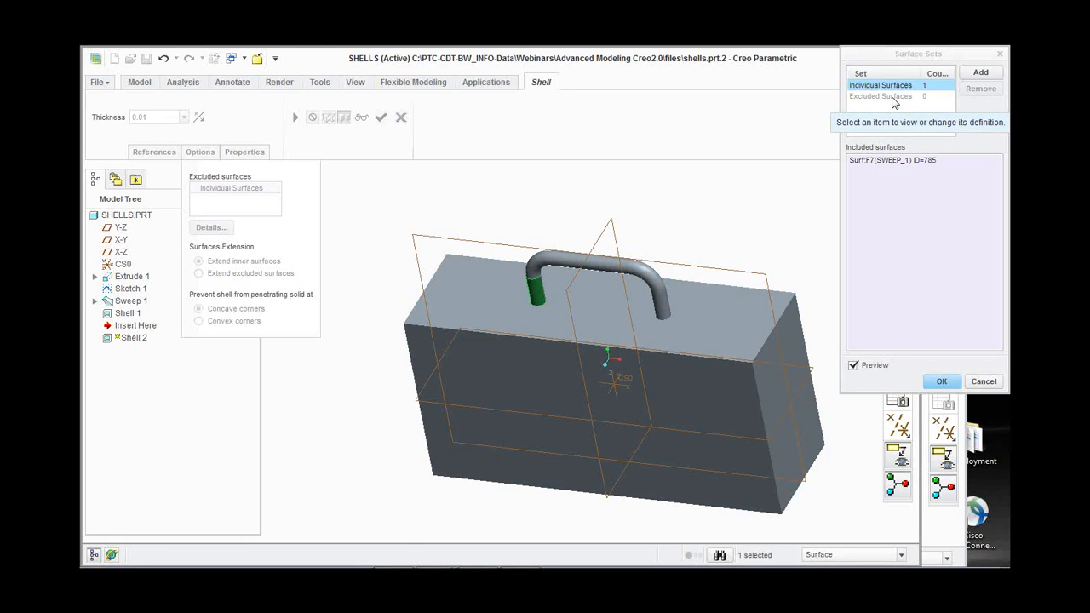
{"action": "right_click", "coordinate": [888, 166]}
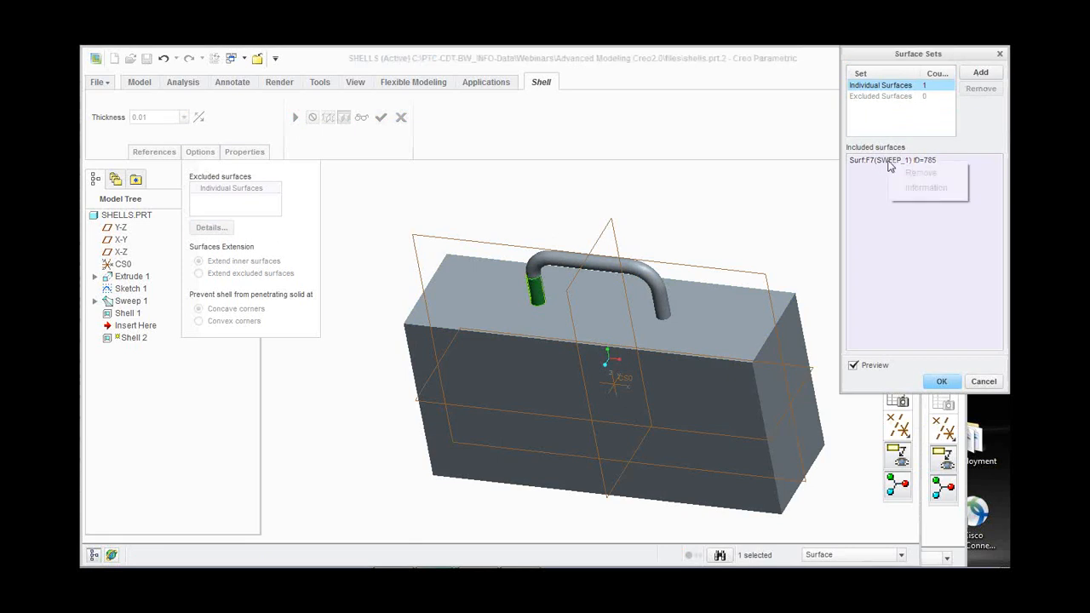
{"action": "left_click", "coordinate": [921, 172]}
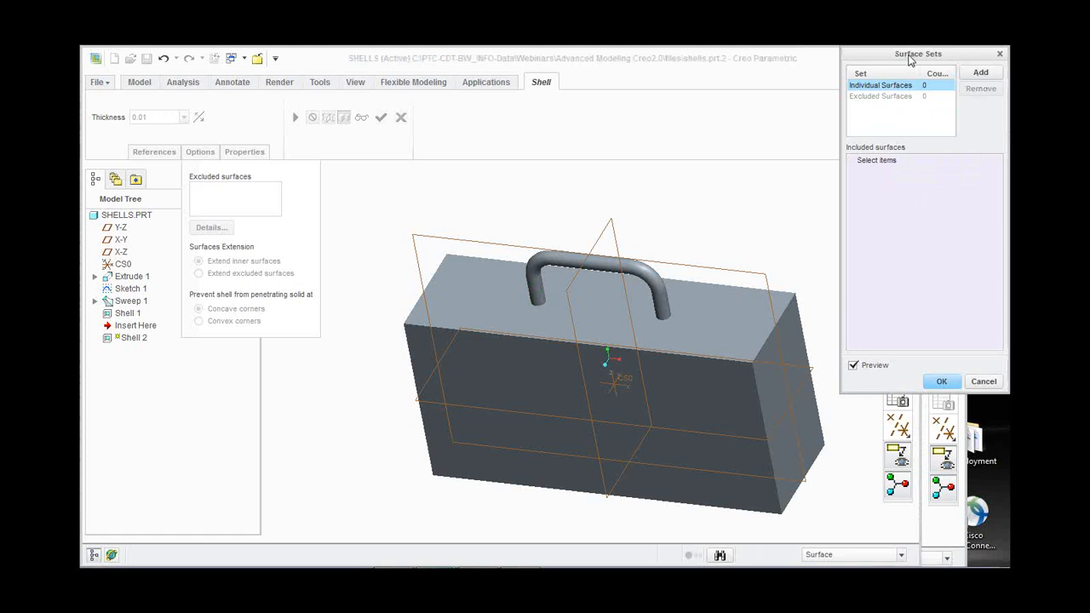
Exclude the handle with a seed and boundary surface set, anchored on its leg and bounded by the case's top face, and complete the shell.
{"action": "left_click_drag", "start_coordinate": [912, 58], "coordinate": [844, 73]}
{"action": "left_click", "coordinate": [913, 89]}
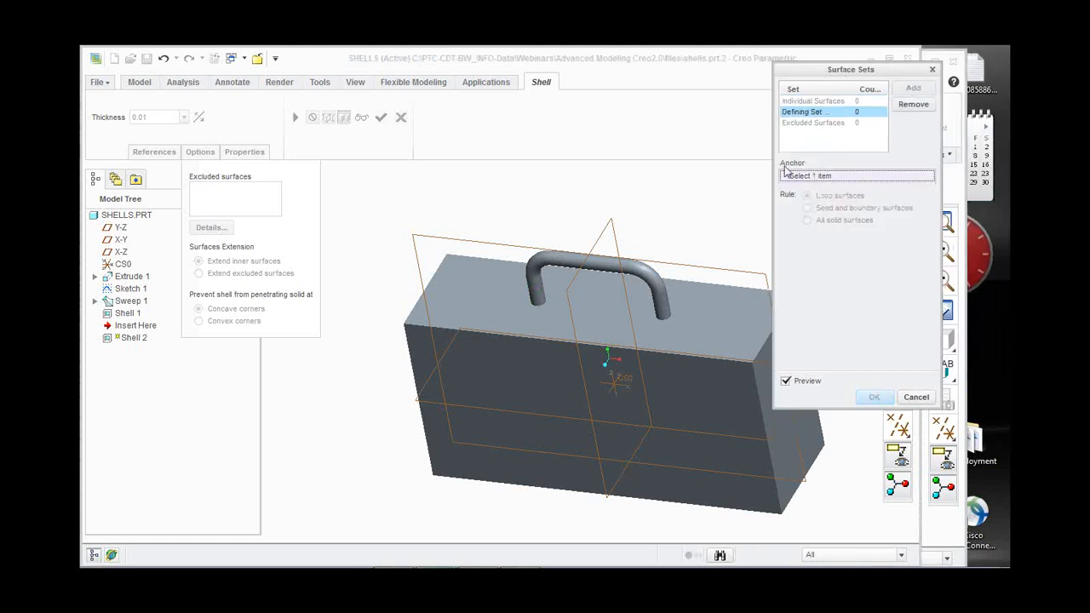
{"action": "left_click", "coordinate": [542, 295]}
{"action": "scroll", "coordinate": [512, 324], "scroll_direction": "down", "scroll_amount": 2}
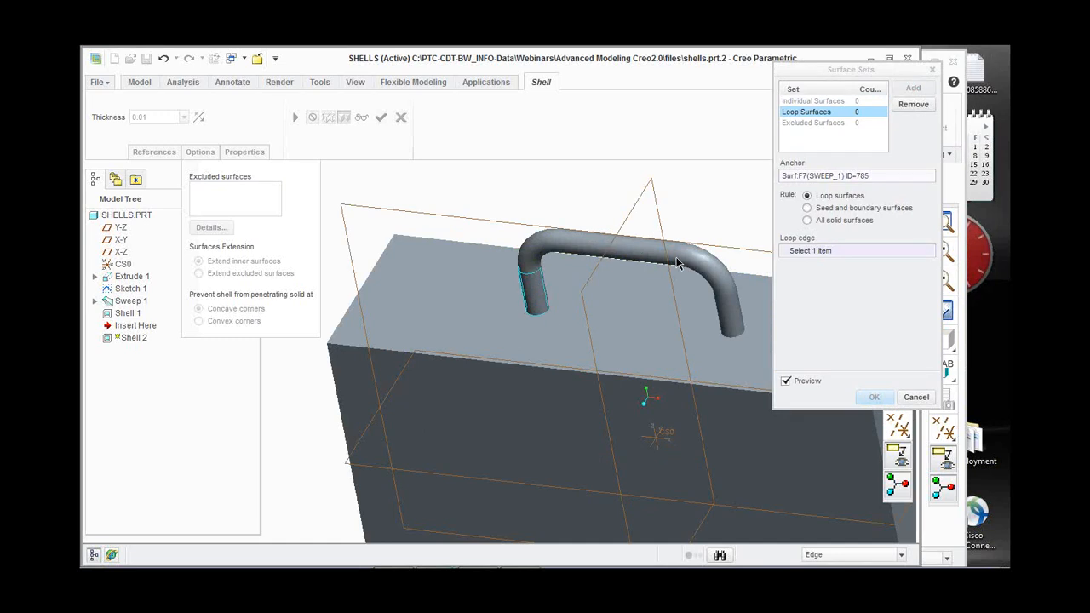
{"action": "left_click", "coordinate": [808, 208]}
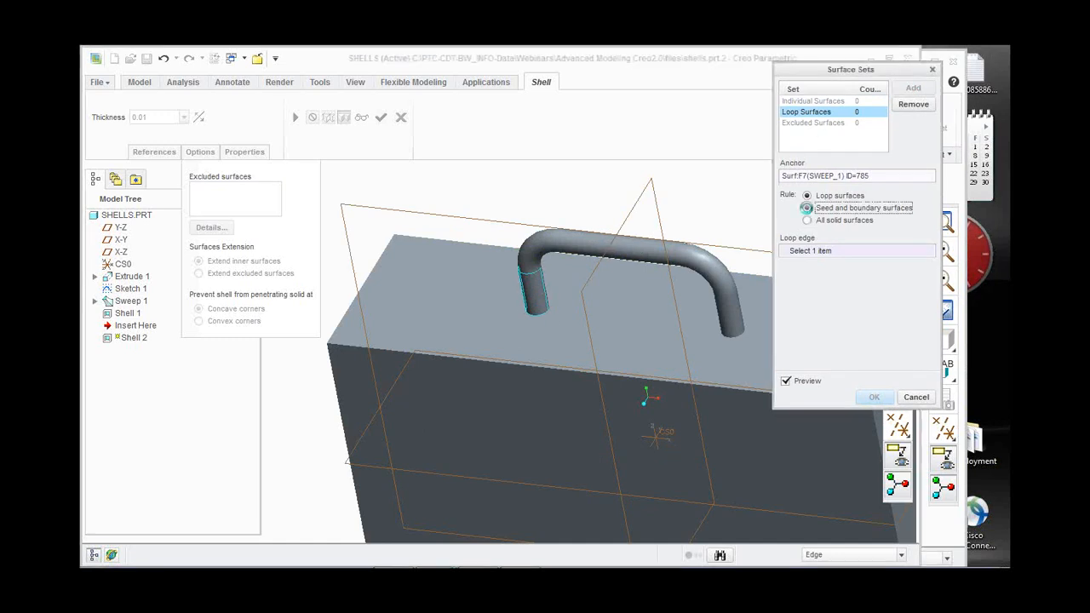
{"action": "left_click", "coordinate": [534, 341]}
{"action": "left_click", "coordinate": [878, 397]}
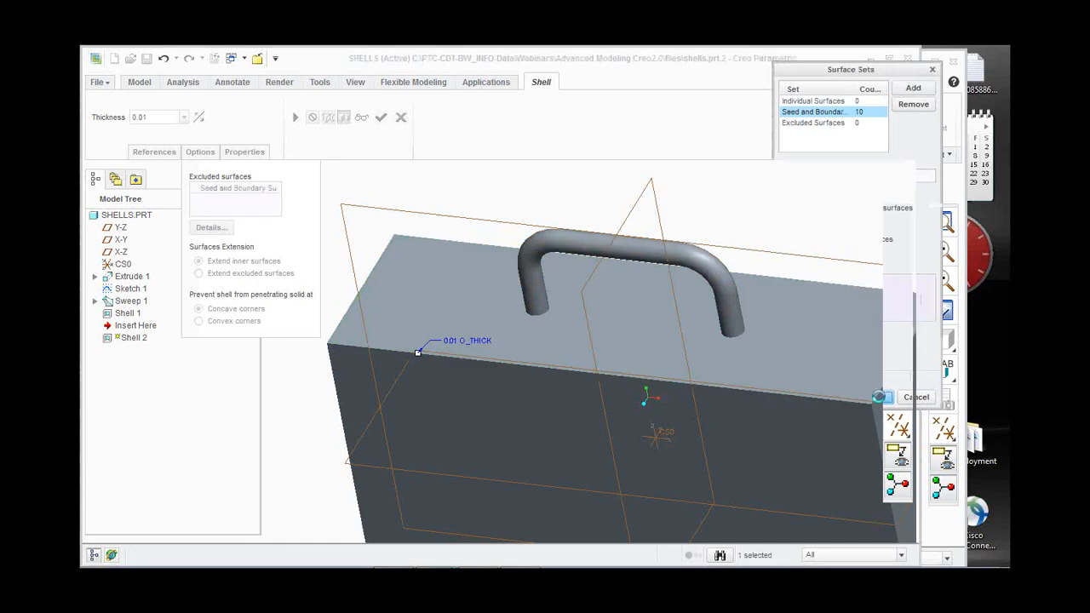
{"action": "middle_click_drag", "start_coordinate": [730, 319], "coordinate": [709, 294]}
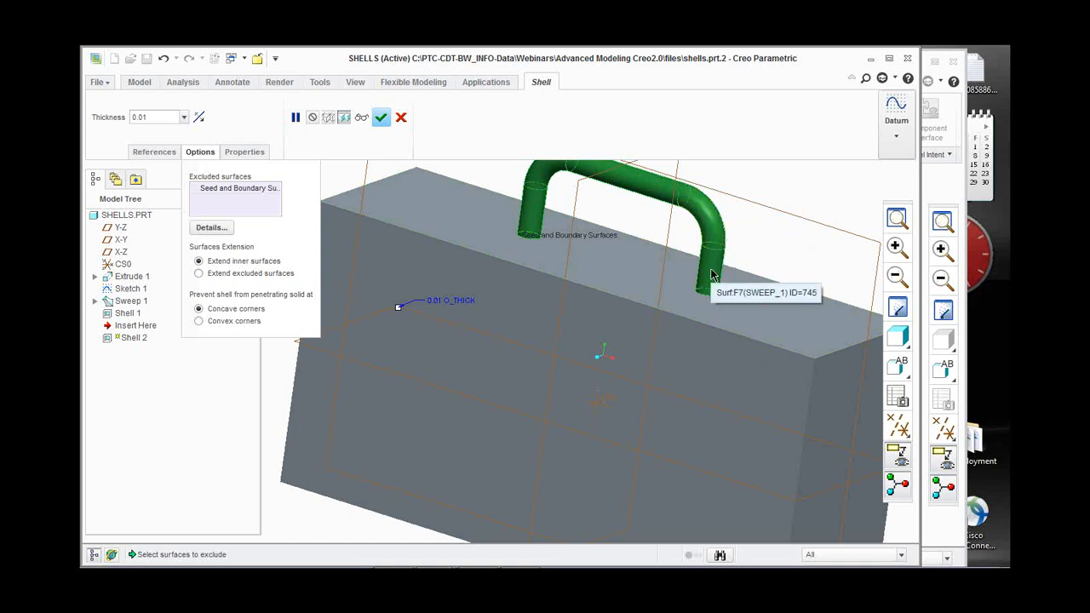
{"action": "left_click", "coordinate": [401, 119]}
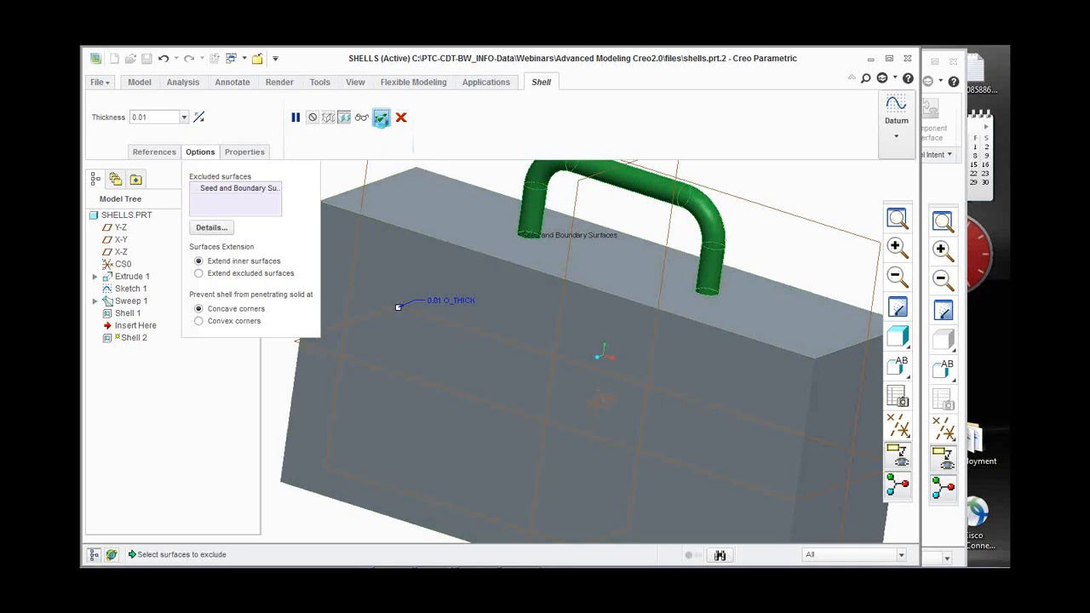
Create a planar section parallel to the case's front face, offset about 1.4 inches into the body so it cuts through the handle.
{"action": "left_click", "coordinate": [355, 82]}
{"action": "left_click", "coordinate": [466, 115]}
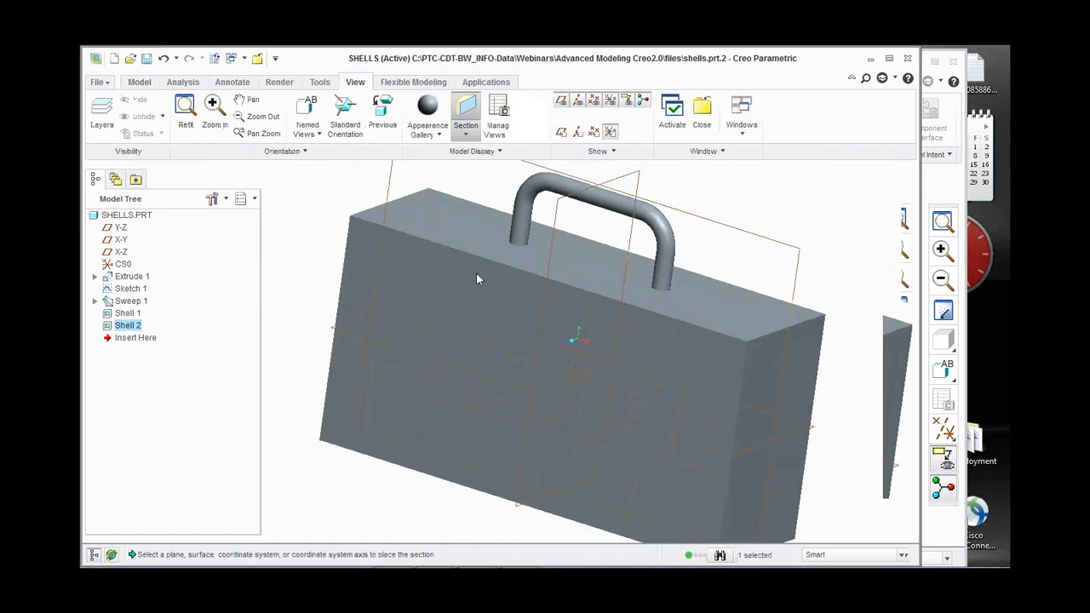
{"action": "left_click", "coordinate": [476, 277]}
{"action": "left_click_drag", "start_coordinate": [534, 356], "coordinate": [553, 345]}
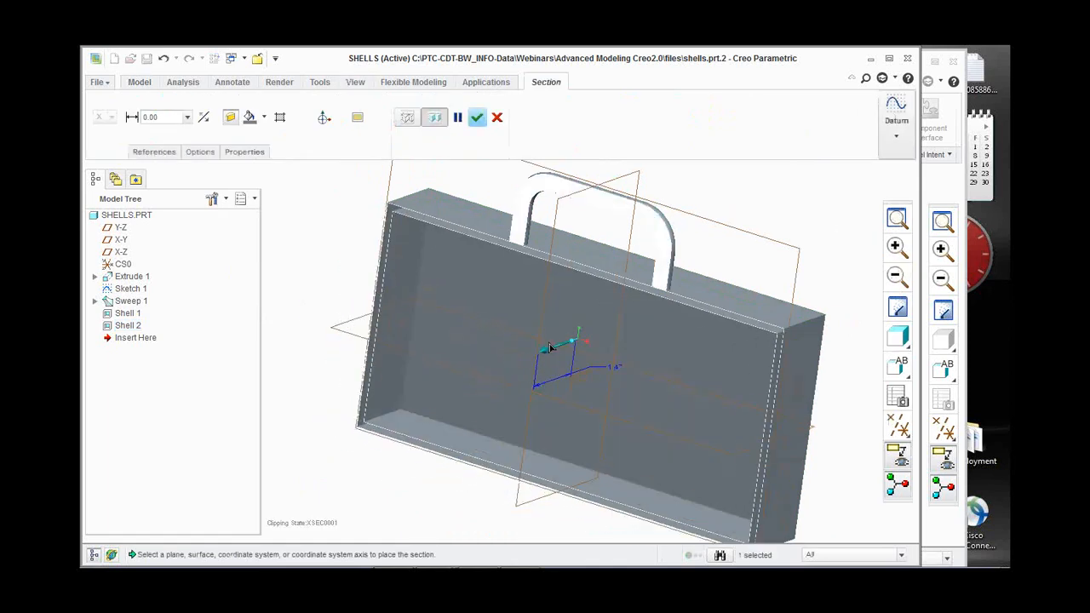
{"action": "left_click", "coordinate": [476, 117]}
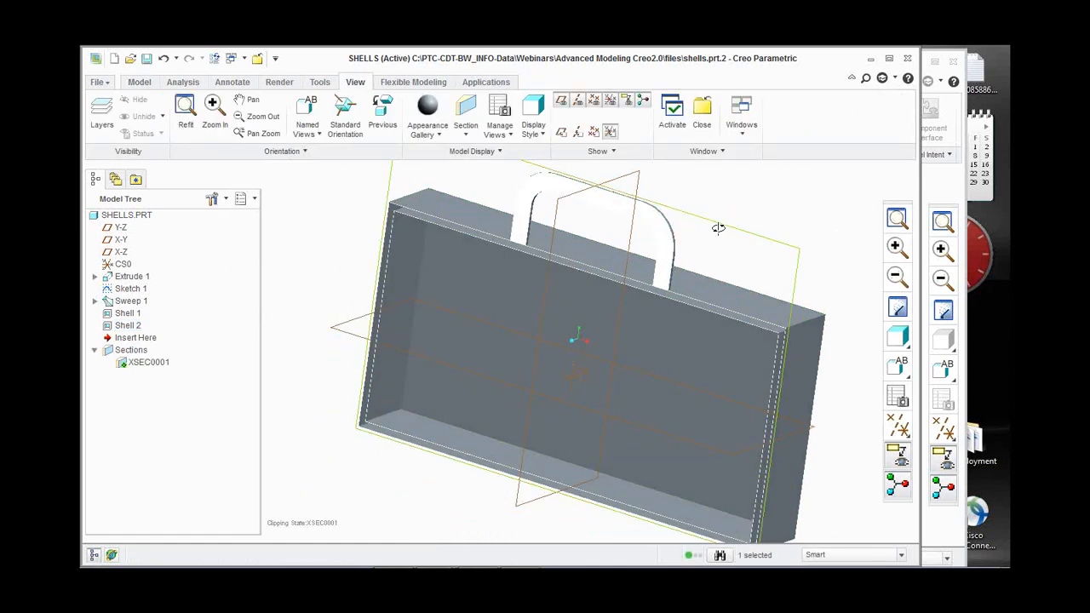
Examine the sectioned case from several angles, comparing the hollow body walls with the excluded handle.
{"action": "middle_click_drag", "start_coordinate": [562, 170], "coordinate": [708, 248]}
{"action": "left_click", "coordinate": [675, 333]}
{"action": "middle_click_drag", "start_coordinate": [675, 332], "coordinate": [686, 263]}
{"action": "scroll", "coordinate": [694, 273], "scroll_direction": "down", "scroll_amount": 4}
{"action": "scroll", "coordinate": [647, 321], "scroll_direction": "up", "scroll_amount": 4}
{"action": "middle_click_drag", "start_coordinate": [648, 321], "coordinate": [653, 336]}
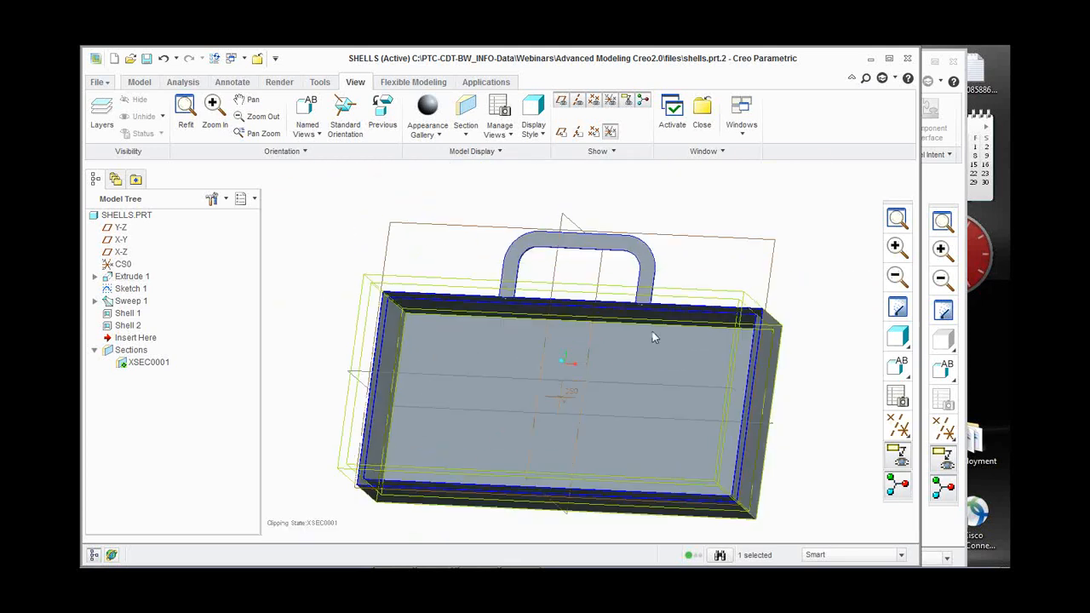
{"action": "middle_click_drag", "start_coordinate": [587, 363], "coordinate": [571, 378]}
{"action": "left_click", "coordinate": [564, 362]}
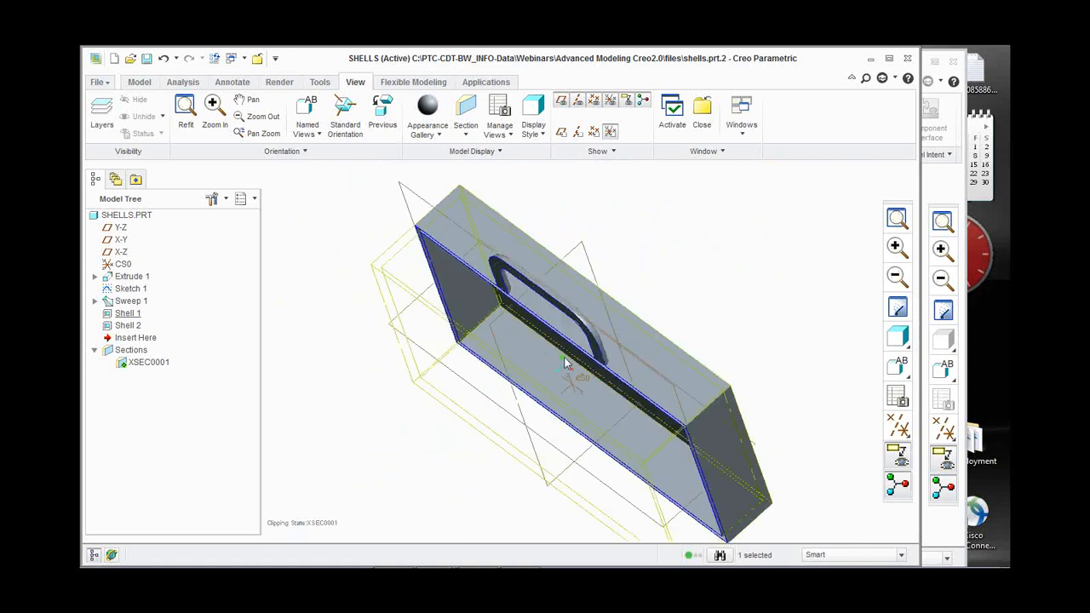
{"action": "scroll", "coordinate": [551, 298], "scroll_direction": "up", "scroll_amount": 2}
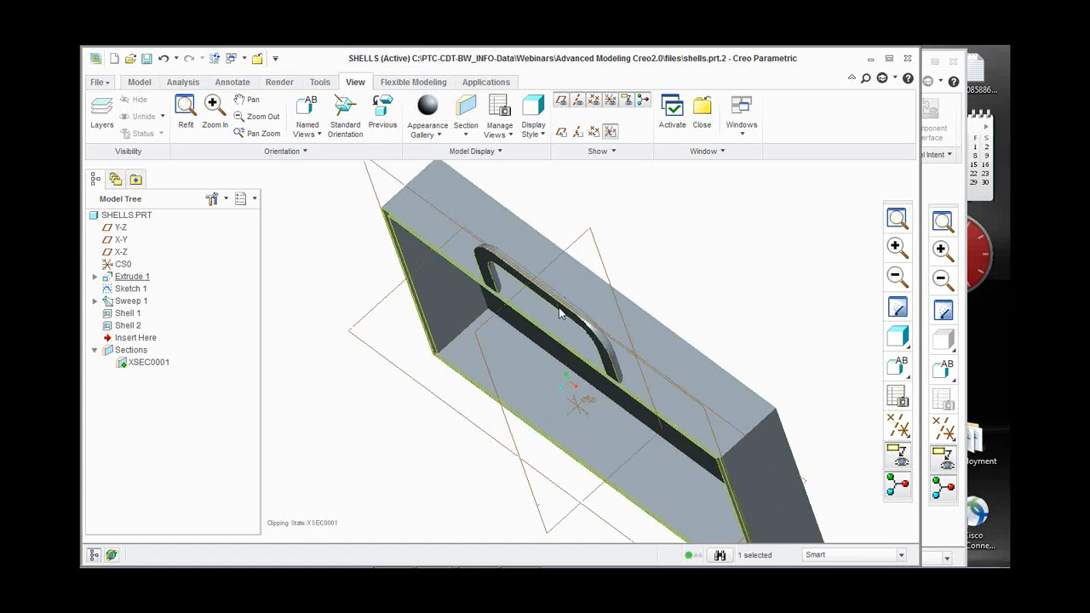
{"action": "middle_click_drag", "start_coordinate": [579, 314], "coordinate": [603, 289]}
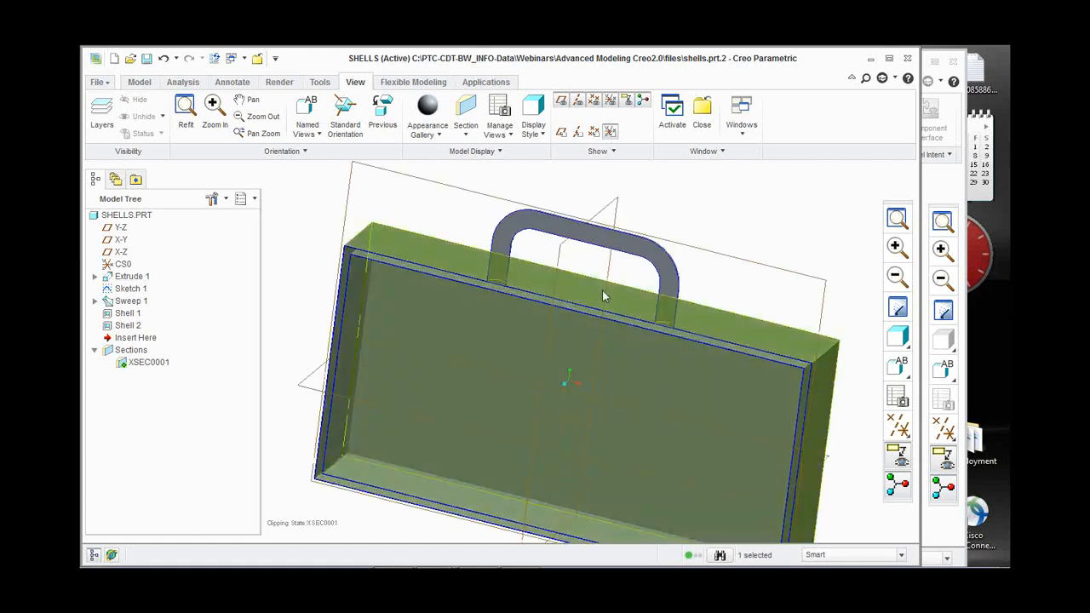
Deactivate section XSEC0001 and delete both Shell 1 and Shell 2.
{"action": "right_click", "coordinate": [141, 365]}
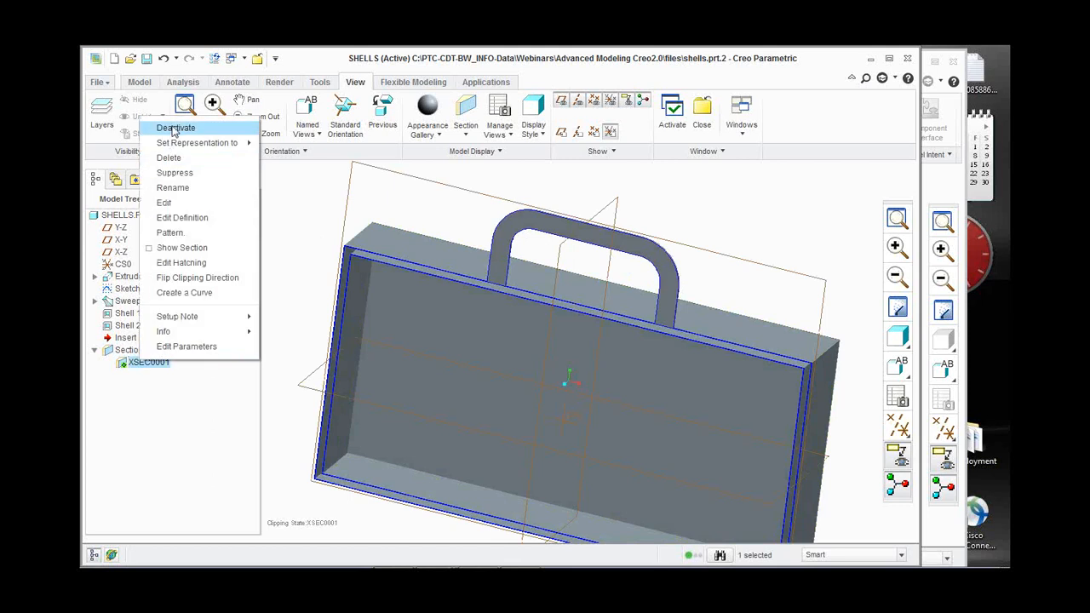
{"action": "left_click", "coordinate": [174, 127]}
{"action": "left_click", "coordinate": [128, 313]}
{"action": "left_click", "coordinate": [128, 326], "text": "ctrl"}
{"action": "right_click", "coordinate": [128, 326]}
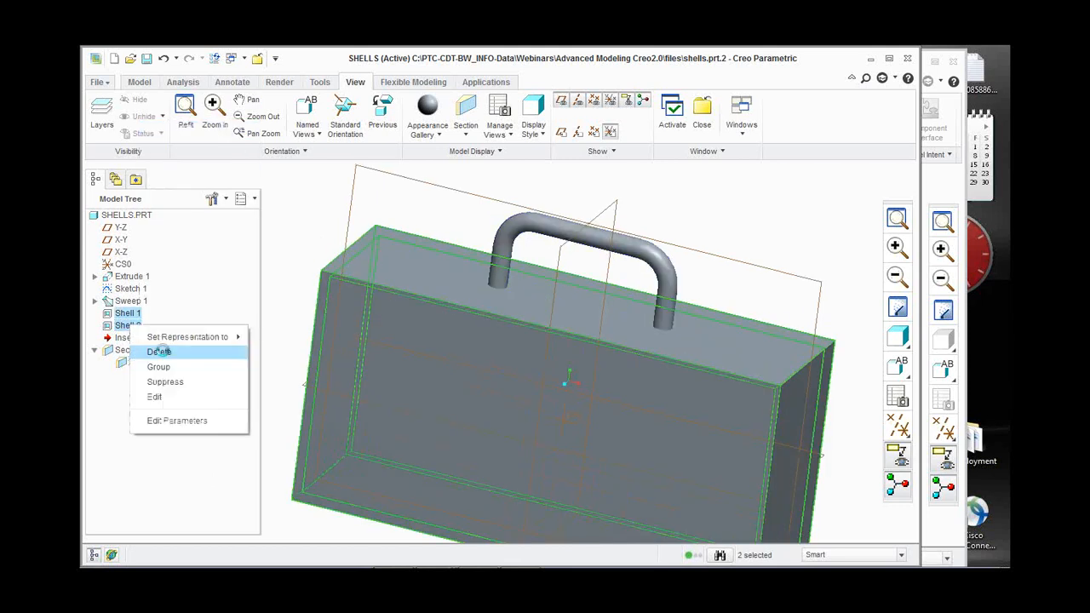
{"action": "left_click", "coordinate": [179, 352]}
{"action": "left_click", "coordinate": [513, 323]}
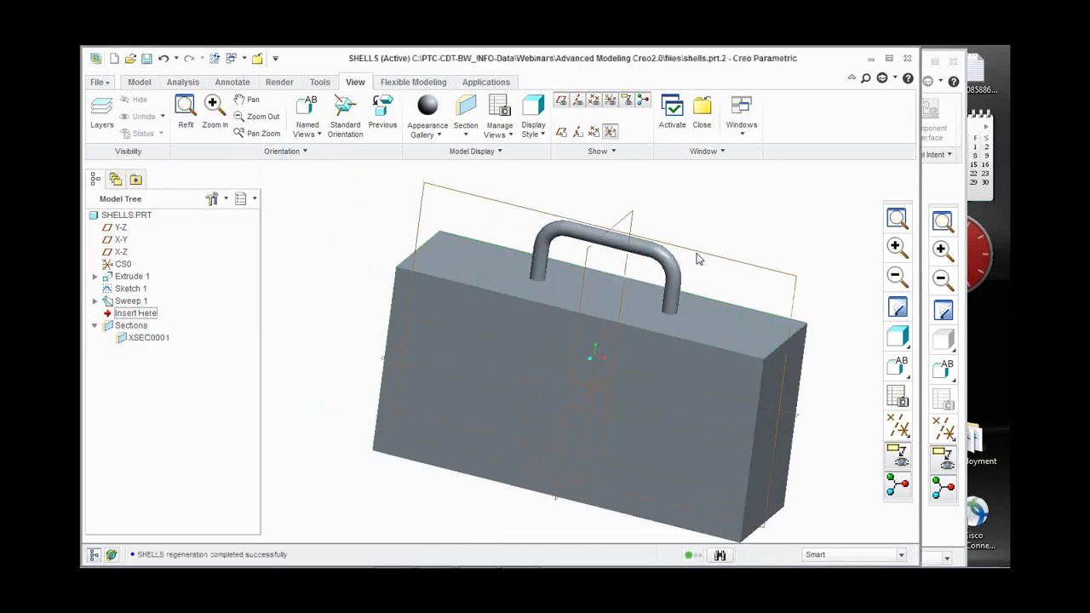
Shell the case with a 0.16 default wall and assign a non-default thickness to the narrow end face beyond the handle.
{"action": "middle_click_drag", "start_coordinate": [752, 326], "coordinate": [792, 252]}
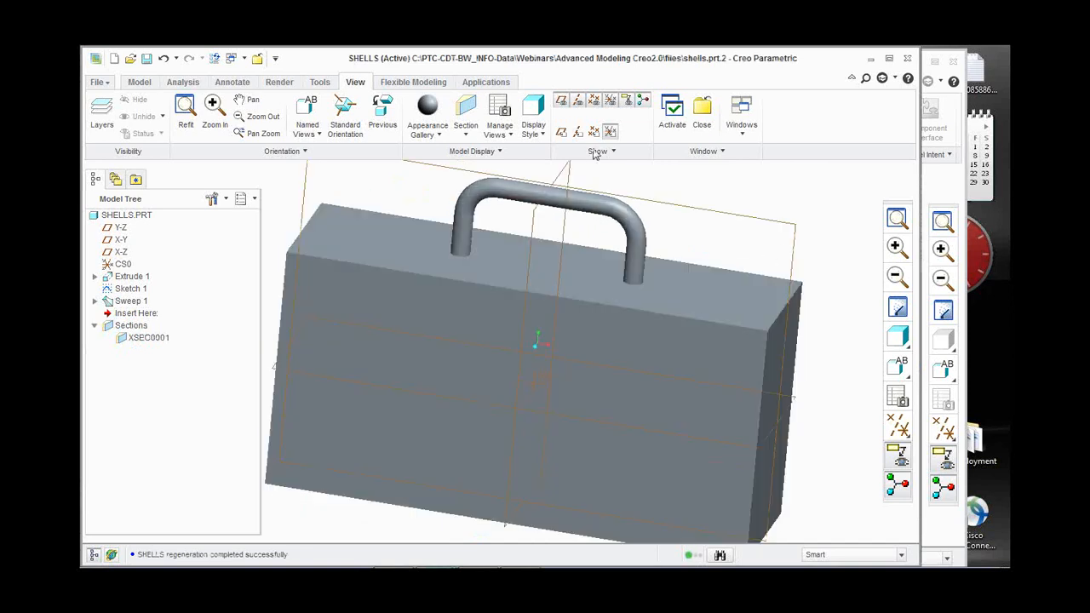
{"action": "left_click", "coordinate": [140, 82]}
{"action": "left_click", "coordinate": [570, 116]}
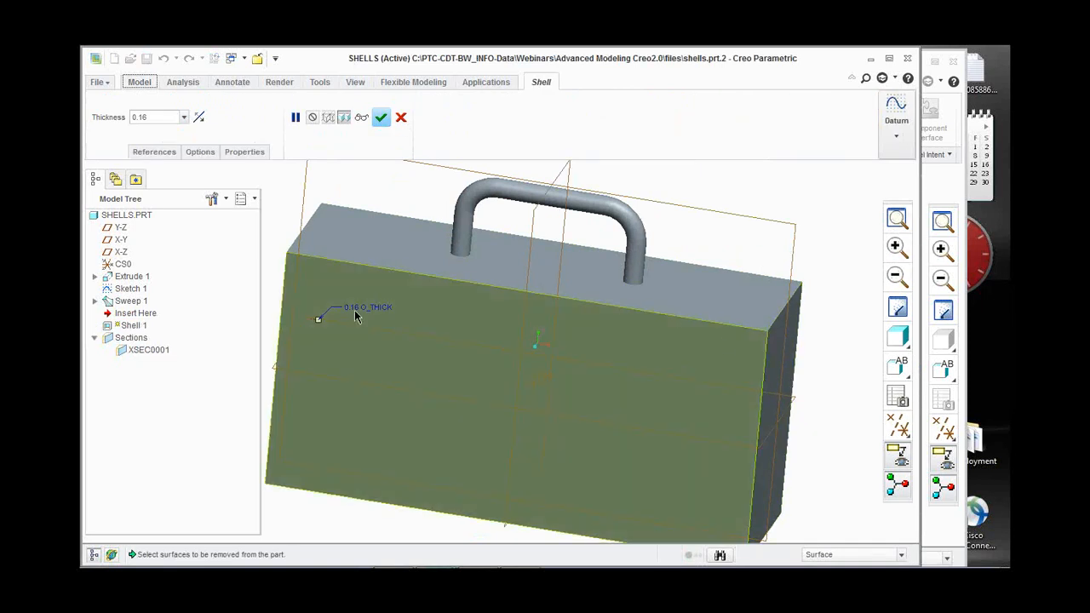
{"action": "right_click", "coordinate": [716, 184]}
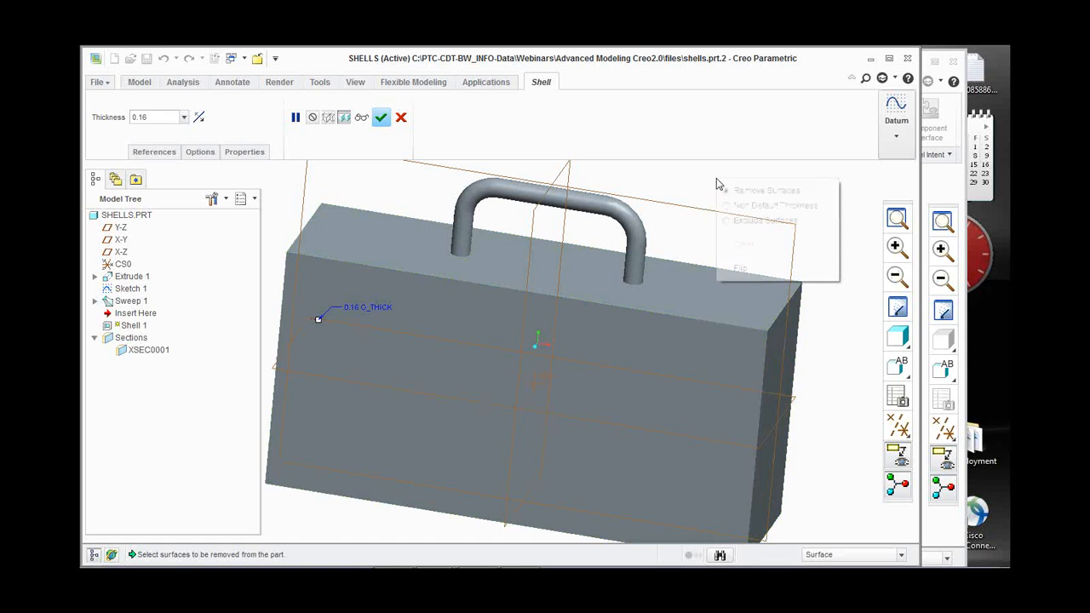
{"action": "left_click", "coordinate": [754, 205]}
{"action": "left_click", "coordinate": [774, 379]}
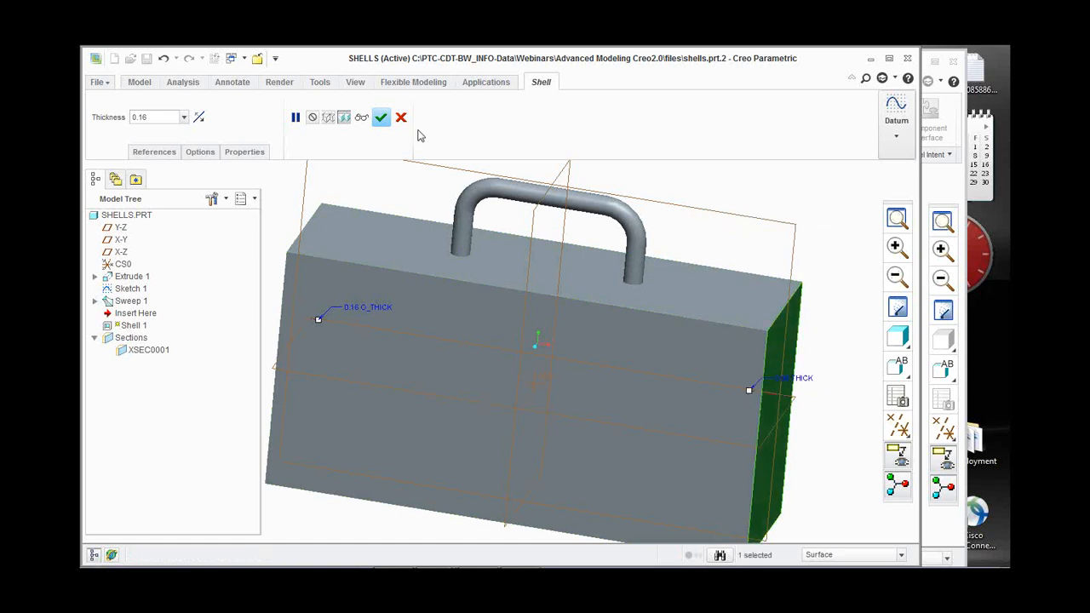
{"action": "left_click", "coordinate": [381, 117]}
{"action": "left_click", "coordinate": [692, 211]}
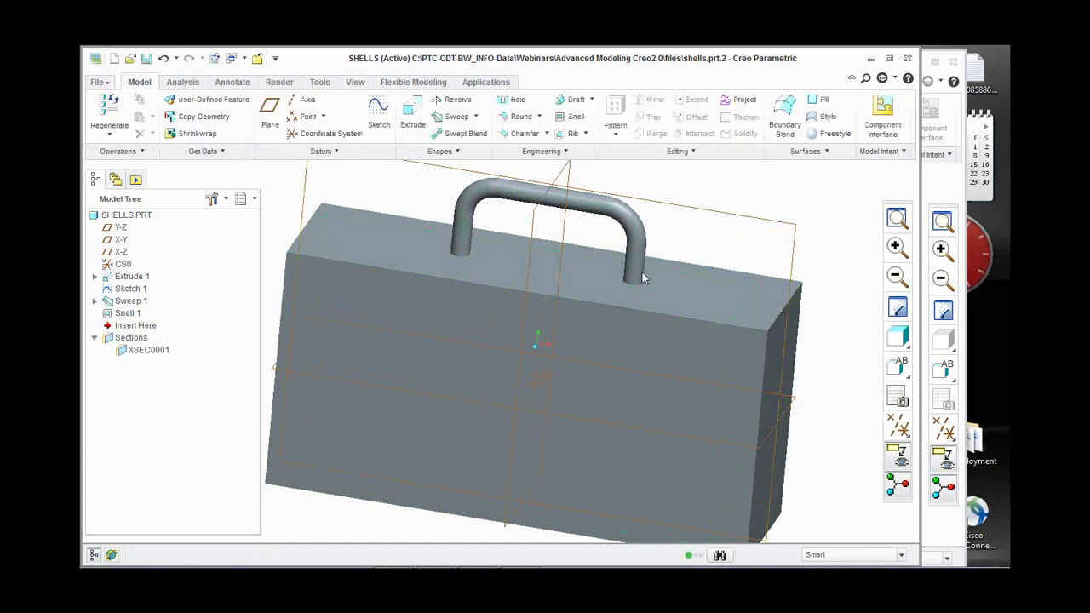
Activate section XSEC0001 and inspect the lower corner where the non-default end wall meets the case's floor.
{"action": "right_click", "coordinate": [143, 359]}
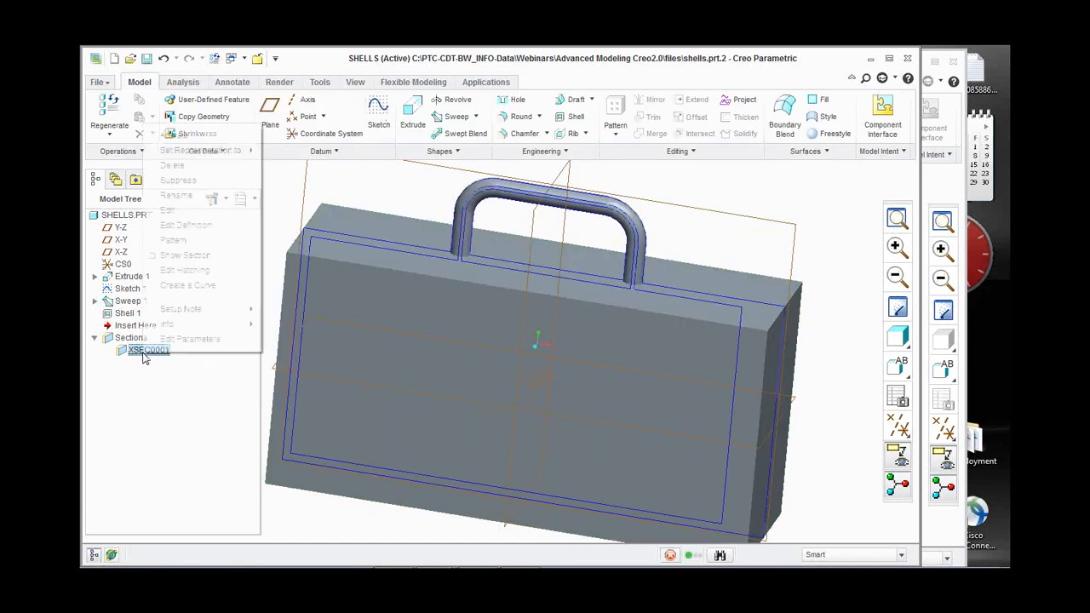
{"action": "left_click", "coordinate": [170, 137]}
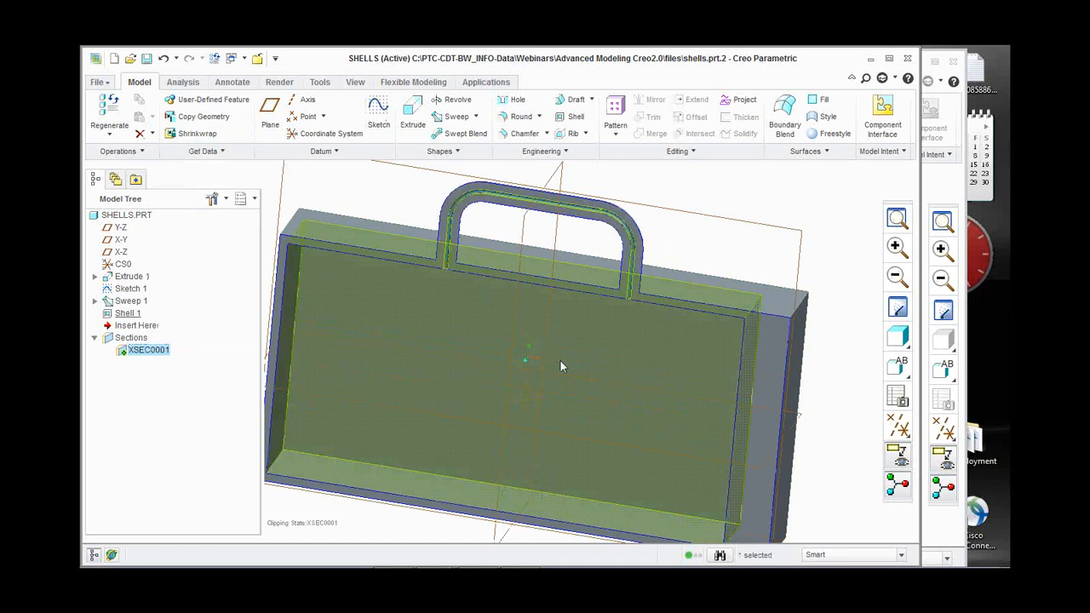
{"action": "middle_click_drag", "start_coordinate": [560, 359], "coordinate": [562, 328]}
{"action": "scroll", "coordinate": [558, 306], "scroll_direction": "up", "scroll_amount": 2}
{"action": "scroll", "coordinate": [644, 443], "scroll_direction": "down", "scroll_amount": 3}
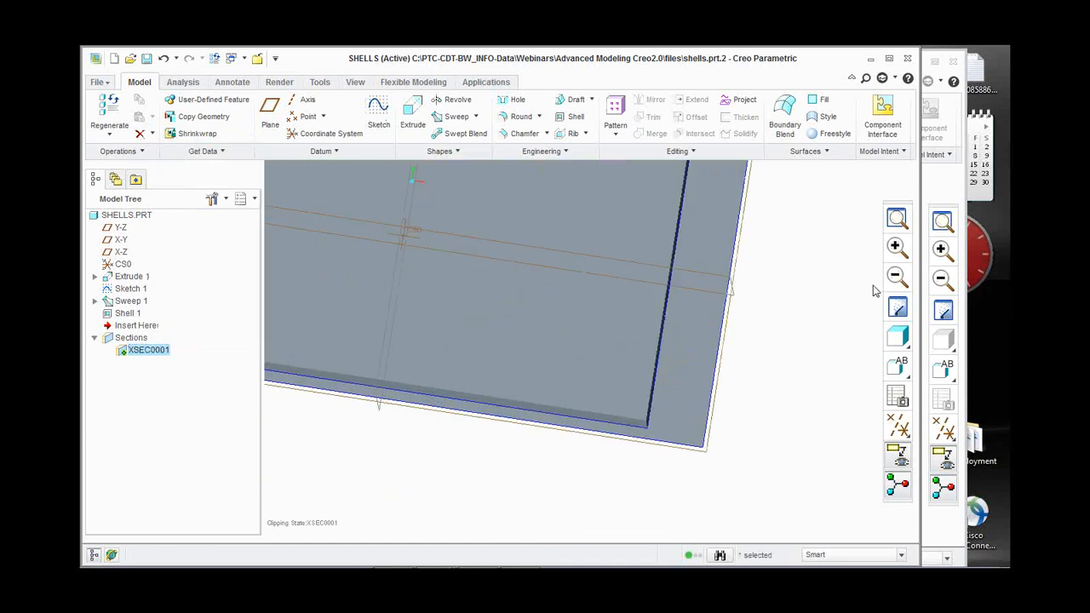
{"action": "left_click", "coordinate": [957, 245]}
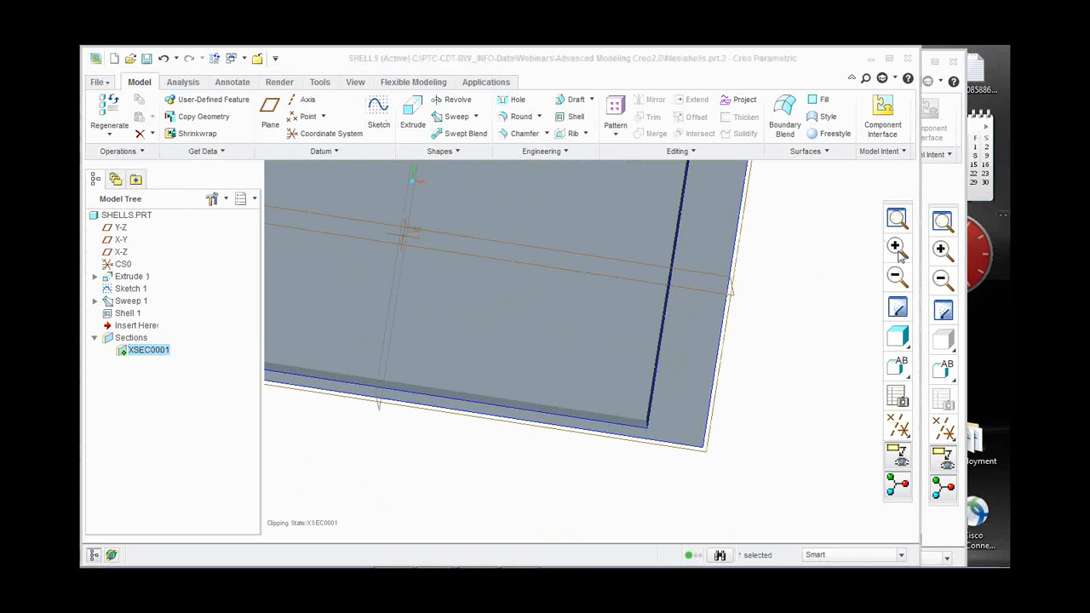
{"action": "mouse_move", "coordinate": [708, 411]}
{"action": "left_mouse_down"}
{"action": "mouse_move", "coordinate": [693, 440]}
{"action": "mouse_move", "coordinate": [666, 441]}
{"action": "left_mouse_up"}
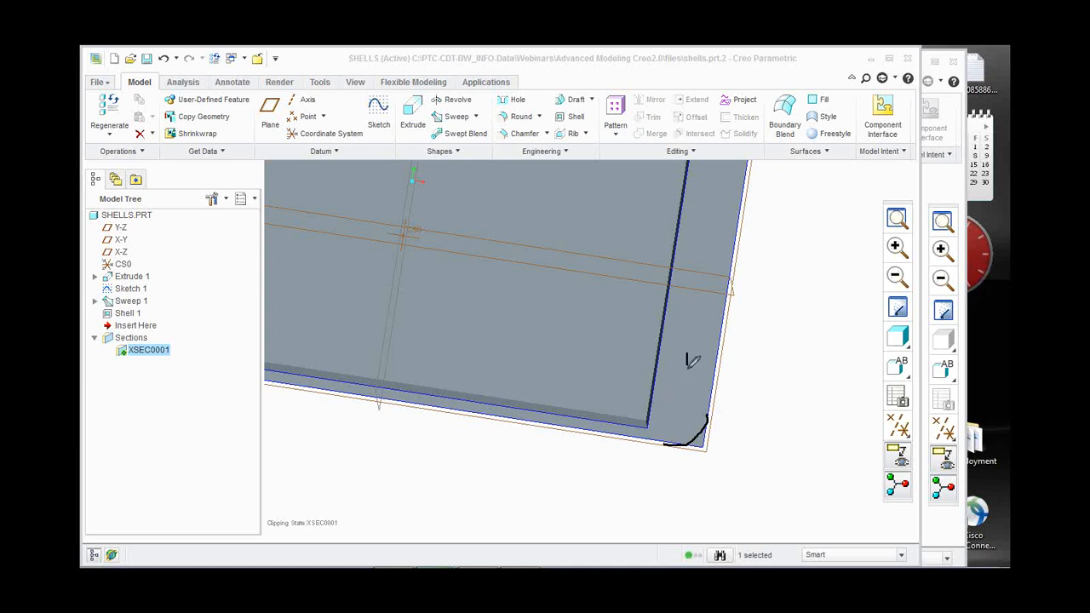
{"action": "mouse_move", "coordinate": [687, 356]}
{"action": "left_mouse_down"}
{"action": "mouse_move", "coordinate": [685, 390]}
{"action": "mouse_move", "coordinate": [654, 411]}
{"action": "left_mouse_up"}
{"action": "key", "text": "Escape"}
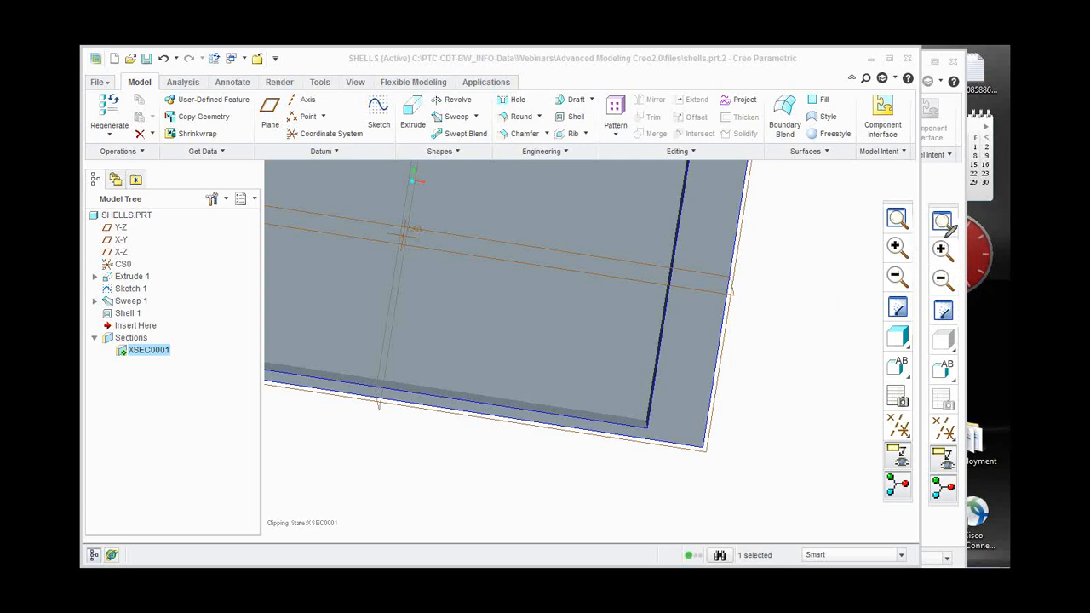
{"action": "middle_click_drag", "start_coordinate": [715, 400], "coordinate": [689, 439]}
{"action": "scroll", "coordinate": [689, 439], "scroll_direction": "up", "scroll_amount": 2}
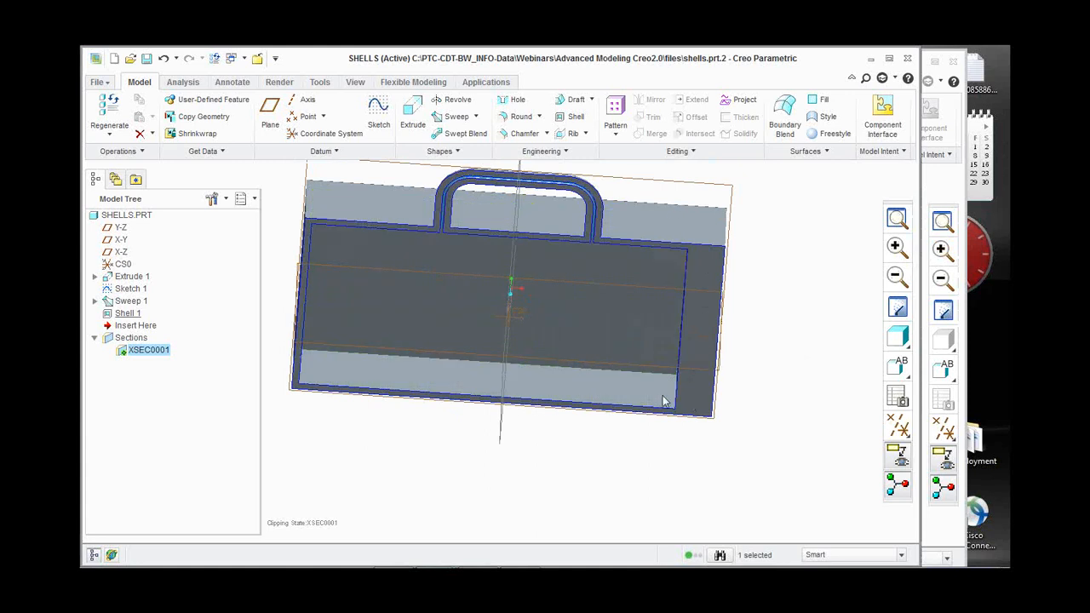
Close the shells part and erase all models that are not displayed from the session.
{"action": "left_click", "coordinate": [255, 58]}
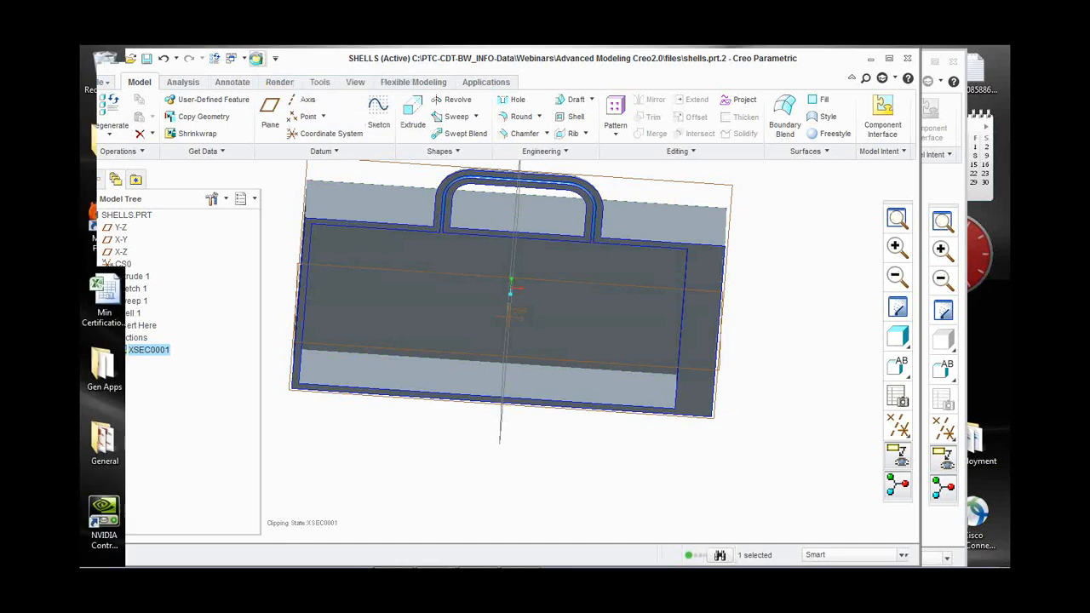
{"action": "left_click", "coordinate": [303, 62]}
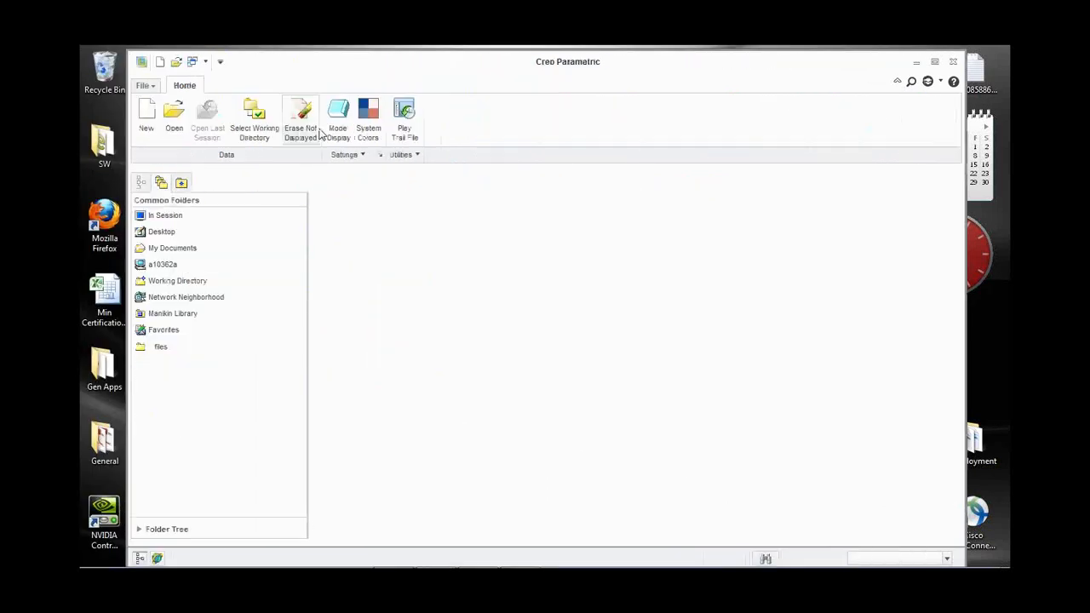
{"action": "left_click", "coordinate": [300, 117]}
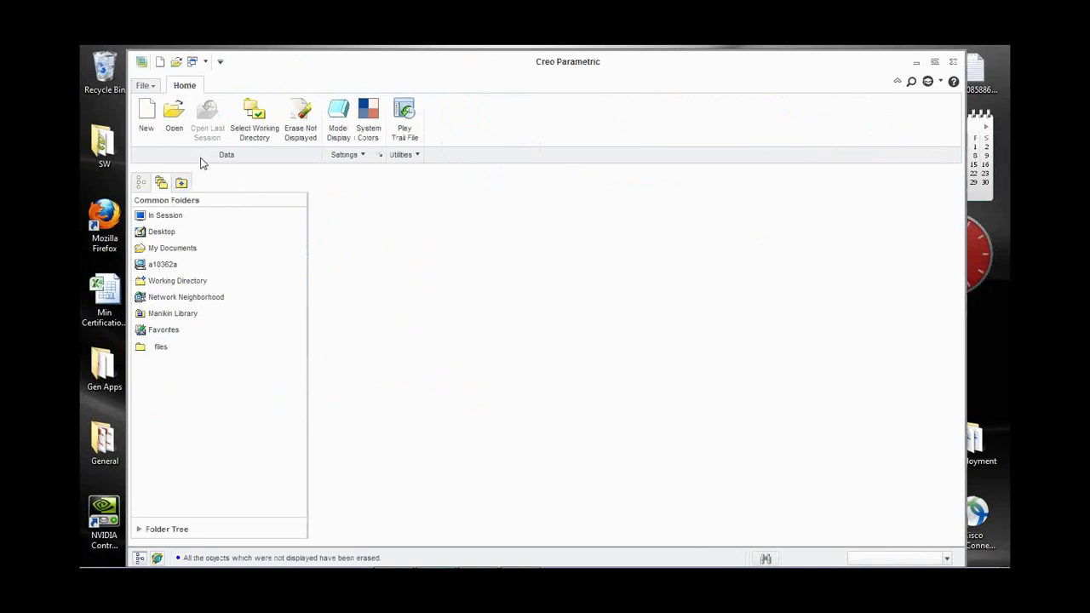
Open the part thru_curve.prt from the files folder.
{"action": "left_click", "coordinate": [181, 126]}
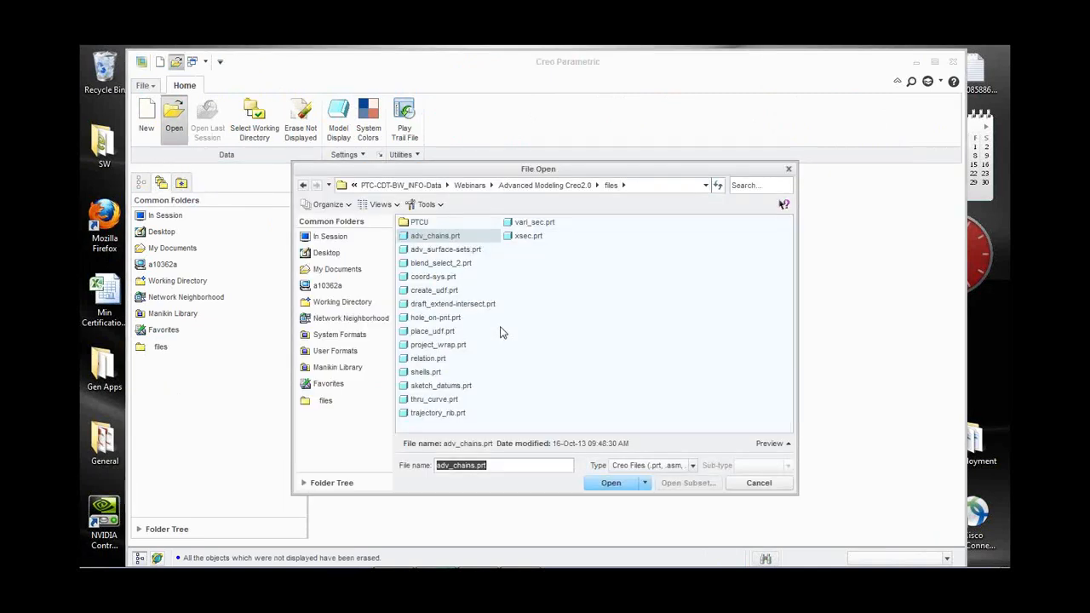
{"action": "double_click", "coordinate": [439, 399]}
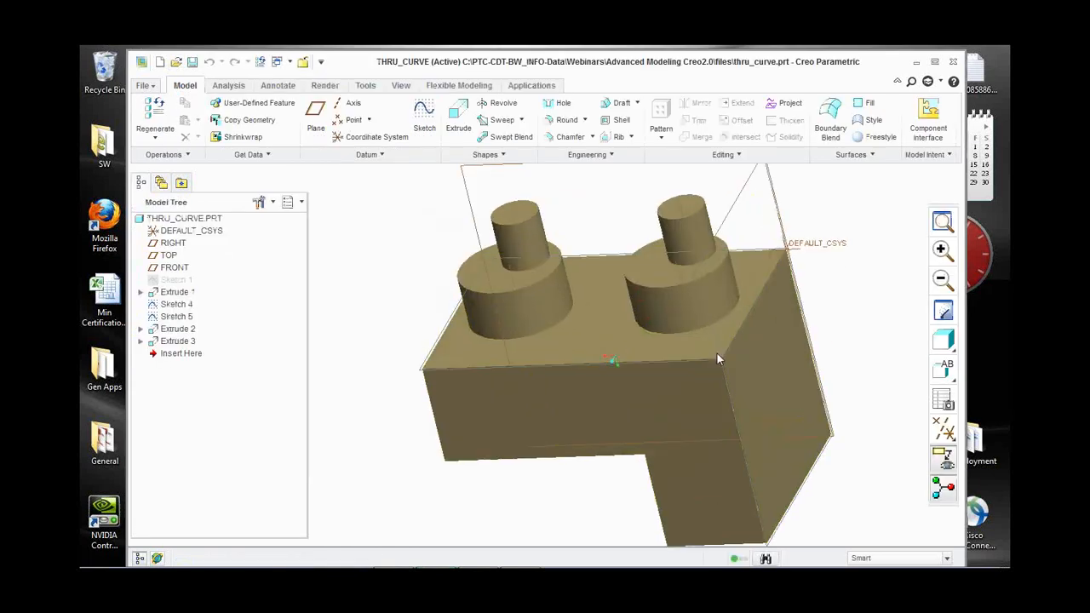
Start a round on the block's upper front edge and bring up the options for its round set.
{"action": "middle_click_drag", "start_coordinate": [648, 387], "coordinate": [643, 397]}
{"action": "left_click", "coordinate": [643, 397]}
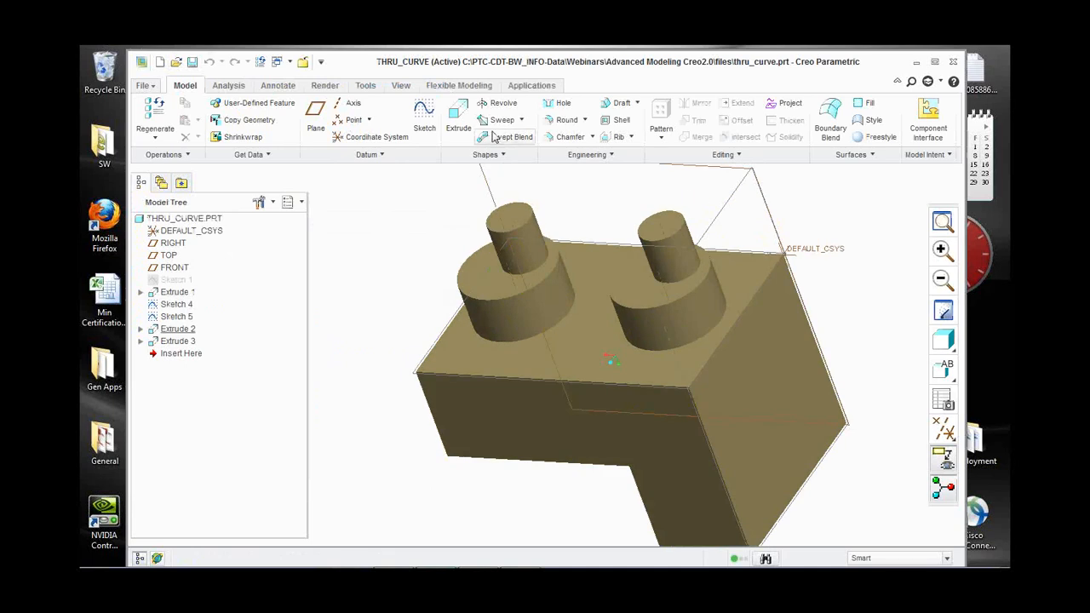
{"action": "left_click", "coordinate": [566, 119]}
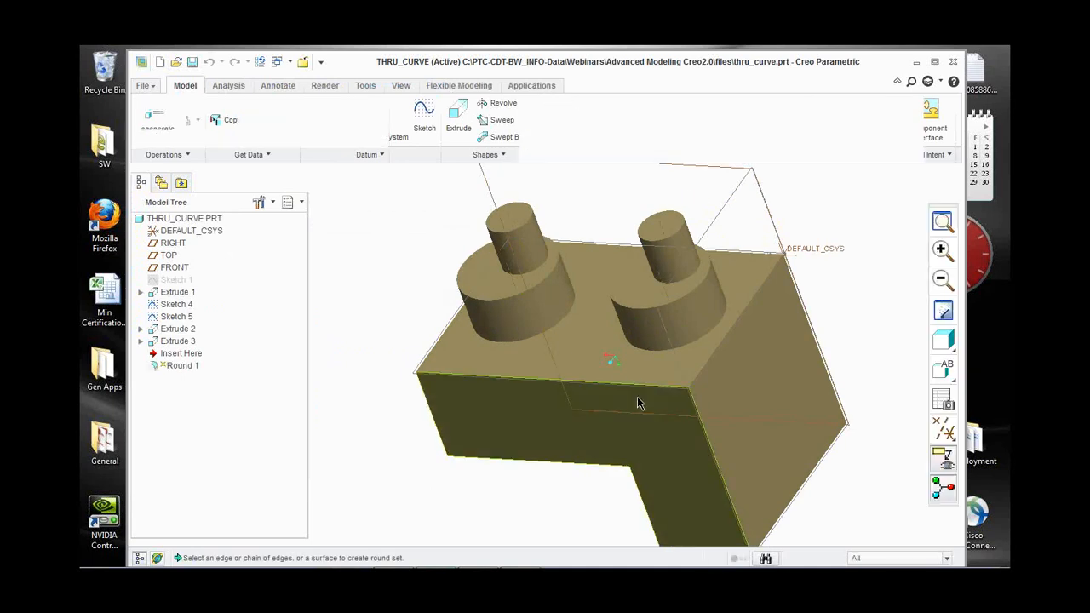
{"action": "right_click", "coordinate": [394, 310]}
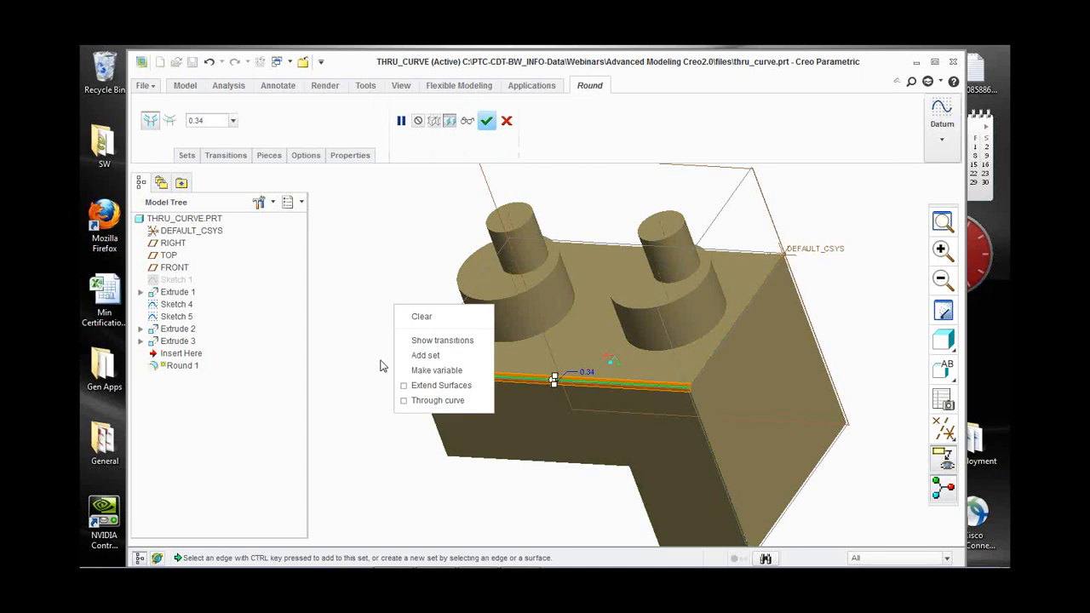
Try a variable-radius round on the block's edge with end radii of about 2.90 and 1.10, and discard it.
{"action": "left_click", "coordinate": [402, 370]}
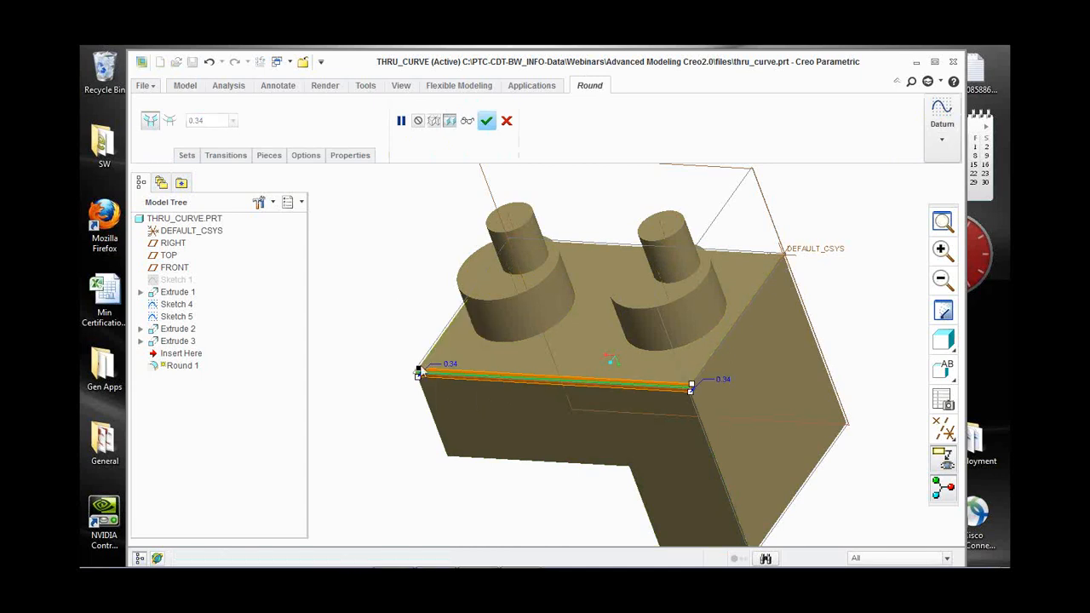
{"action": "left_click_drag", "start_coordinate": [418, 369], "coordinate": [438, 339]}
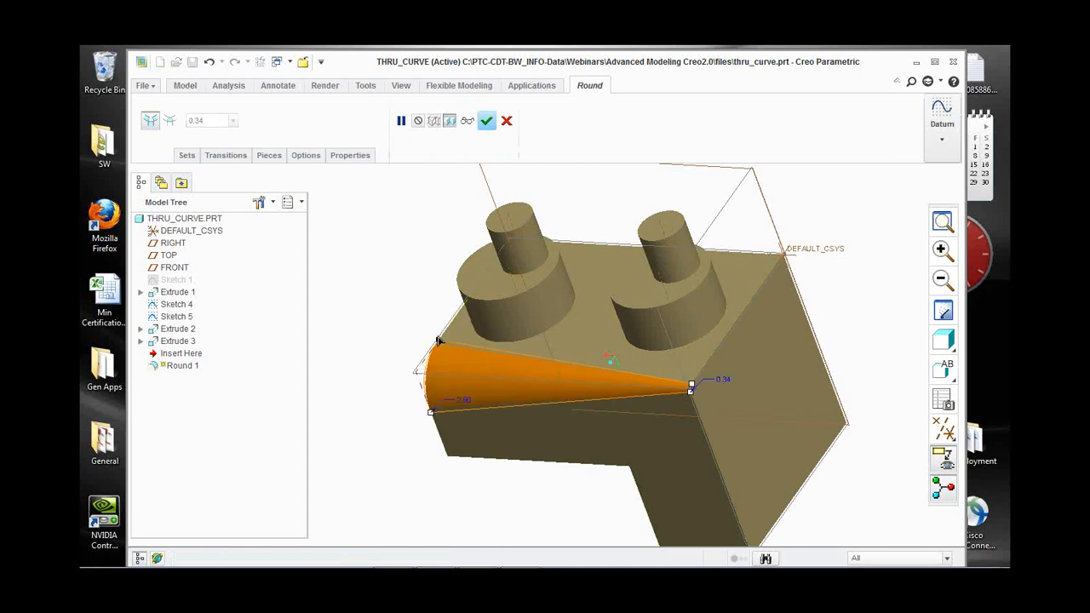
{"action": "left_click_drag", "start_coordinate": [692, 386], "coordinate": [696, 375]}
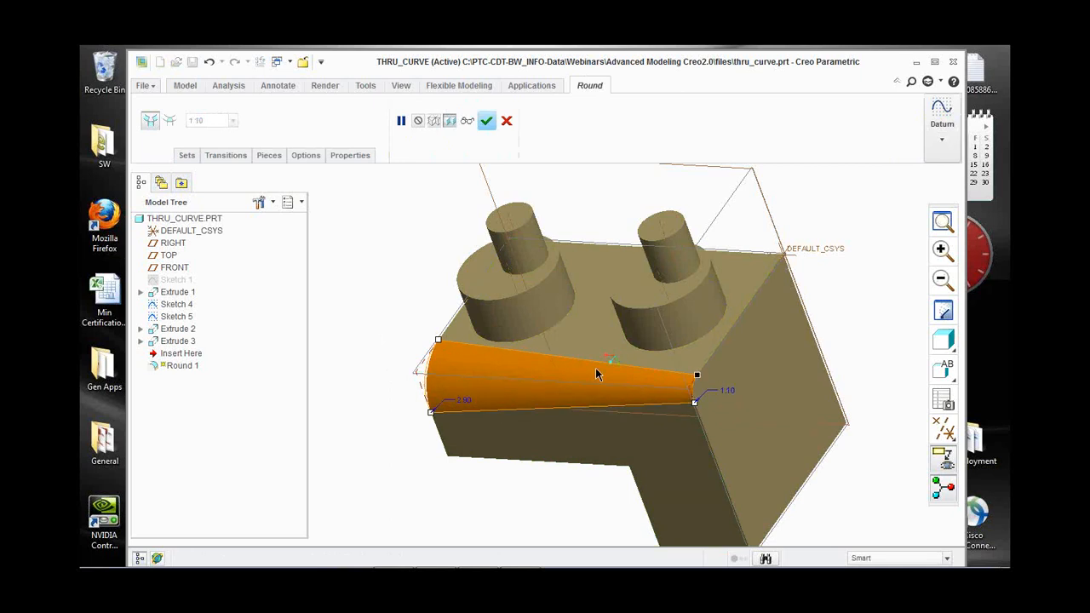
{"action": "left_click", "coordinate": [506, 120]}
{"action": "left_click", "coordinate": [517, 328]}
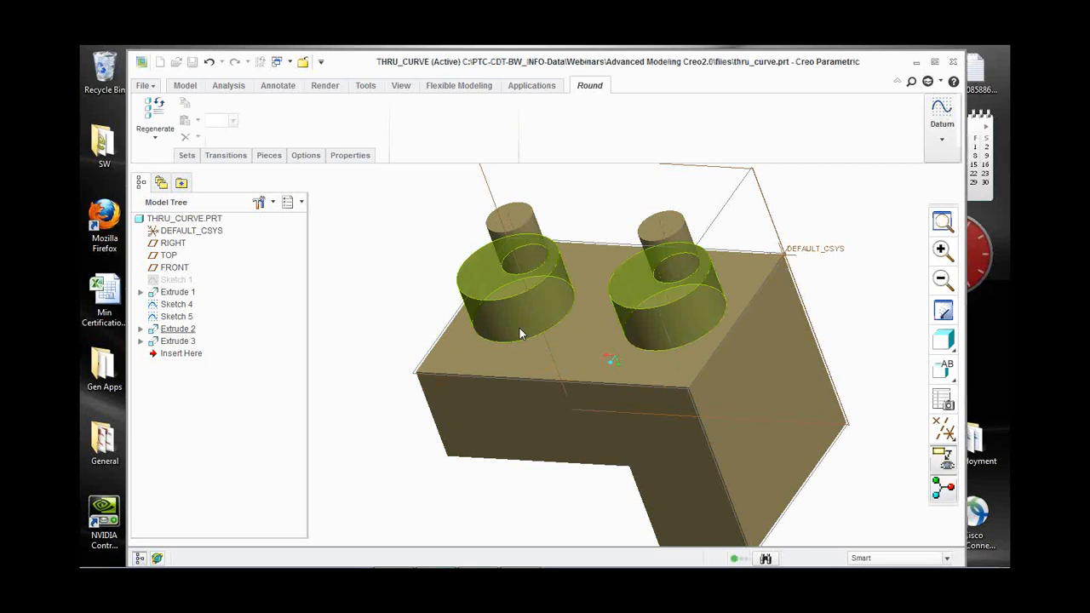
Create a round on the lower block's front top edge, driven through the wavy sketched curve on the adjacent face.
{"action": "middle_click_drag", "start_coordinate": [520, 328], "coordinate": [573, 394]}
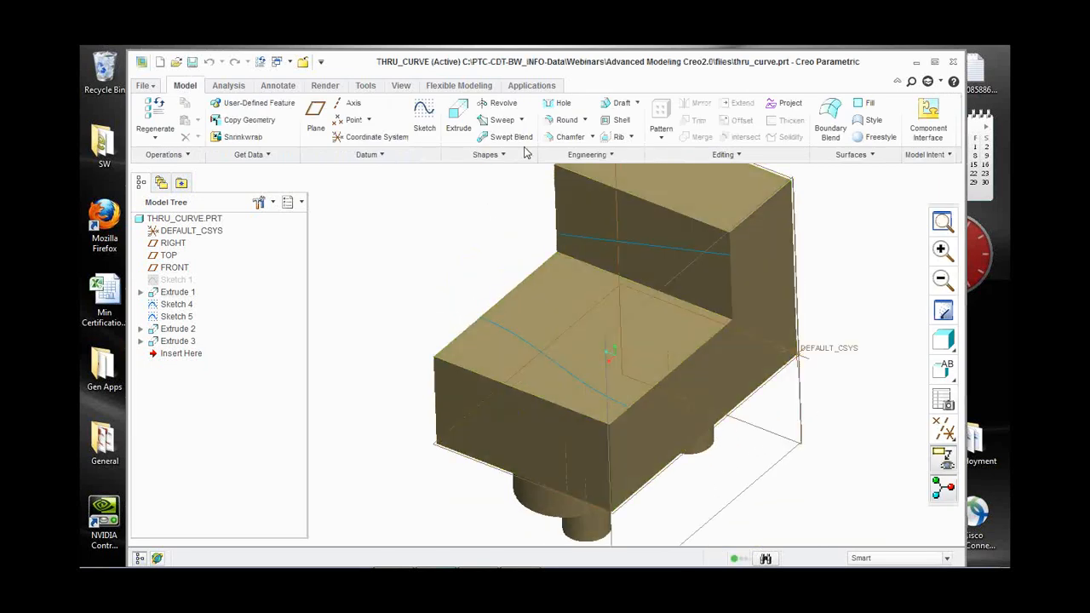
{"action": "left_click", "coordinate": [567, 119]}
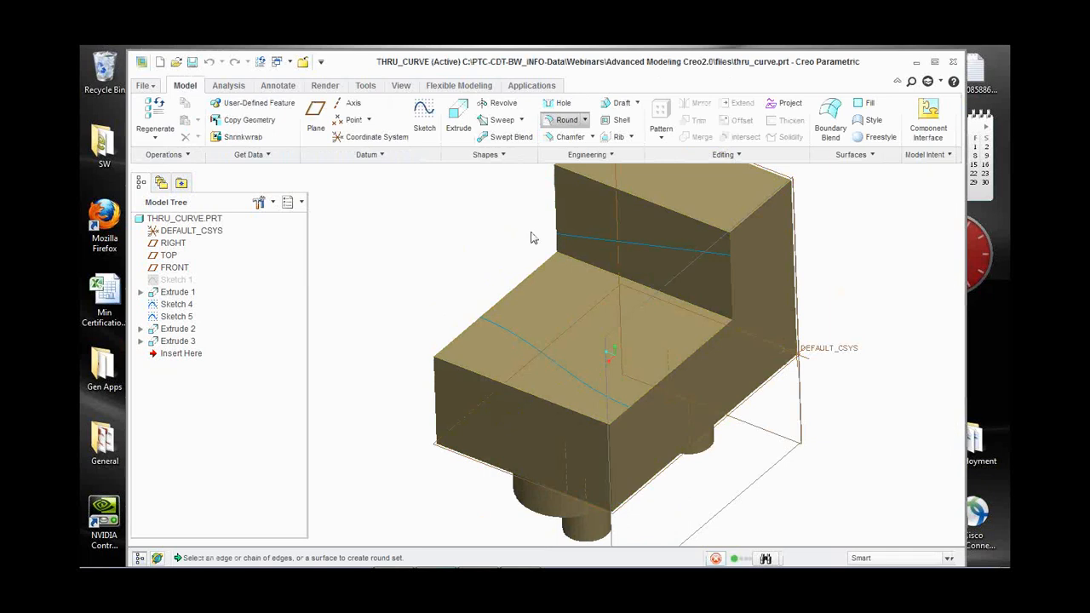
{"action": "left_click", "coordinate": [523, 389]}
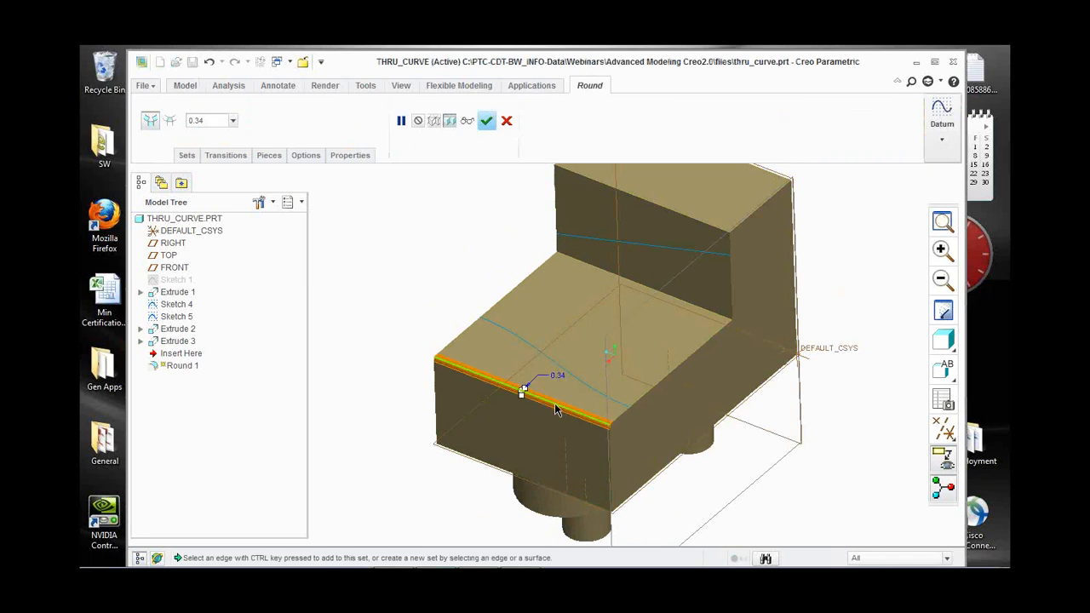
{"action": "right_click", "coordinate": [423, 278]}
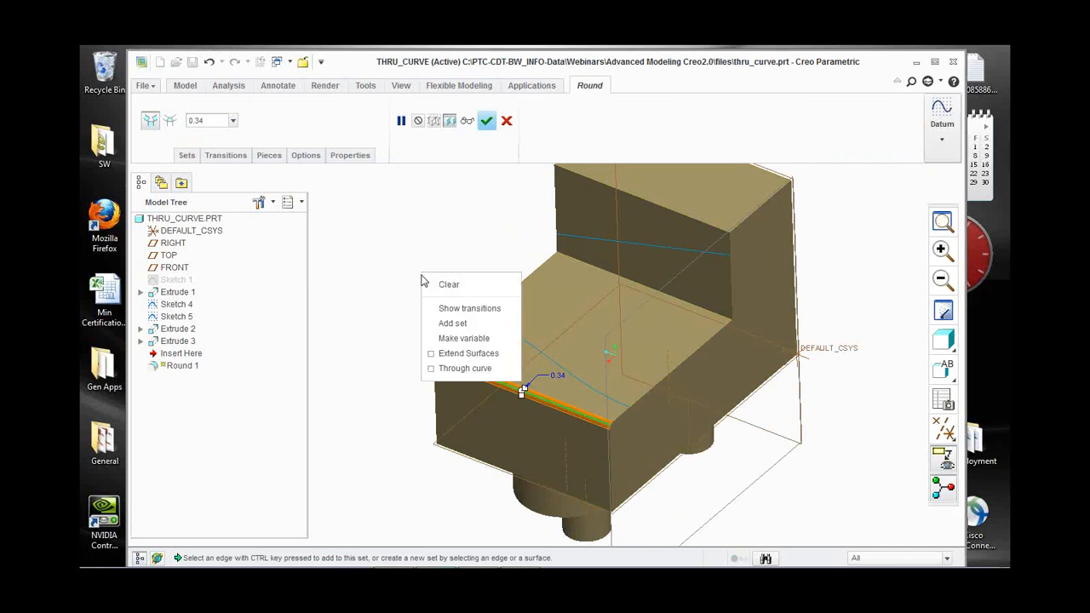
{"action": "left_click", "coordinate": [464, 368]}
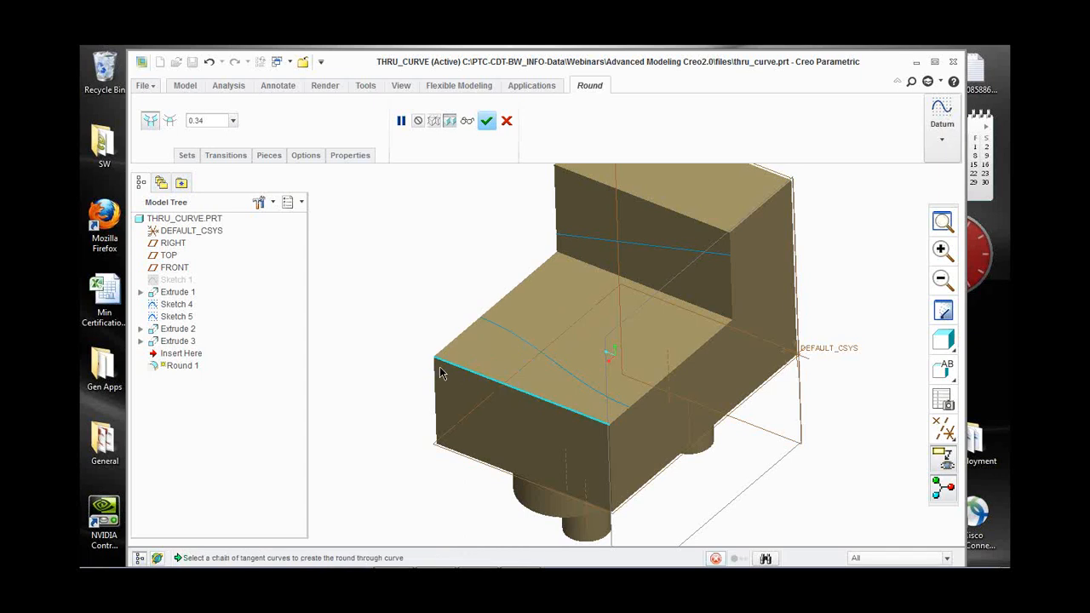
{"action": "left_click", "coordinate": [528, 346]}
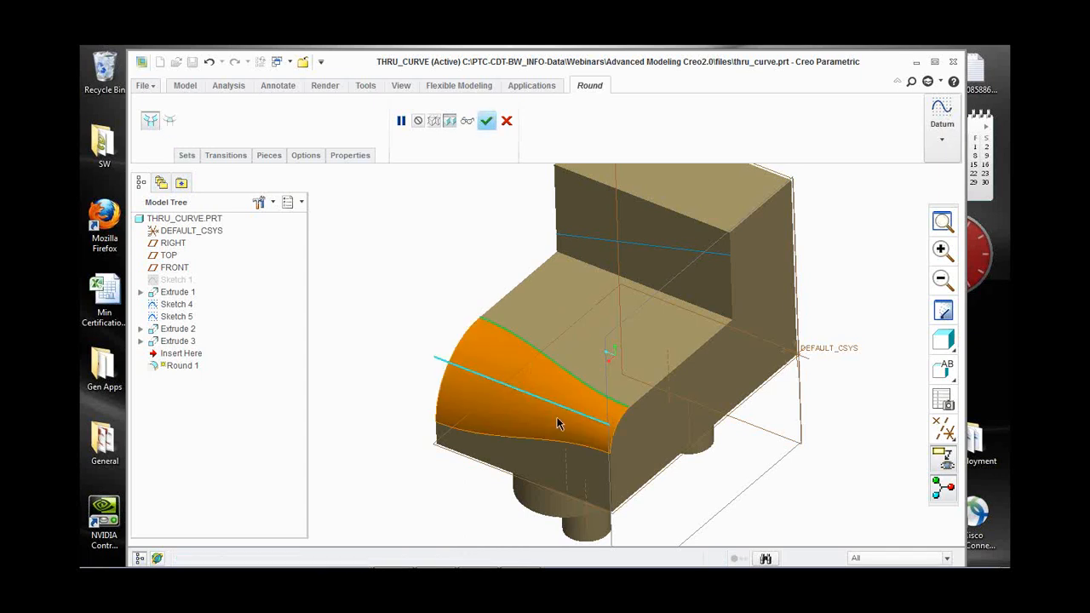
Examine how the round follows the sketched curve from different angles, and cancel the round feature.
{"action": "middle_click_drag", "start_coordinate": [558, 423], "coordinate": [547, 389]}
{"action": "scroll", "coordinate": [535, 408], "scroll_direction": "up", "scroll_amount": 4}
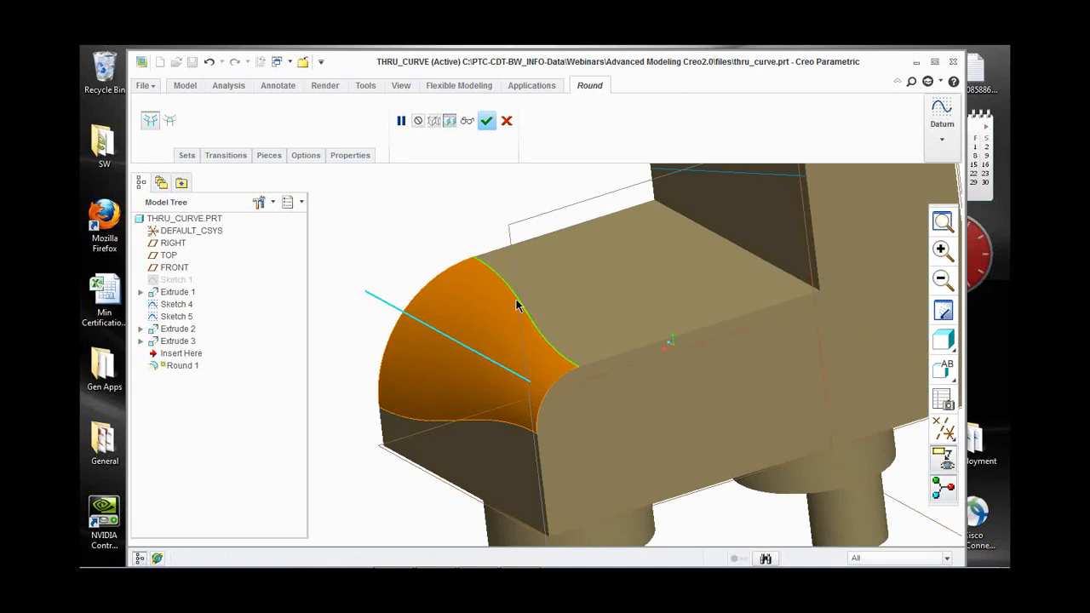
{"action": "scroll", "coordinate": [564, 414], "scroll_direction": "down", "scroll_amount": 4}
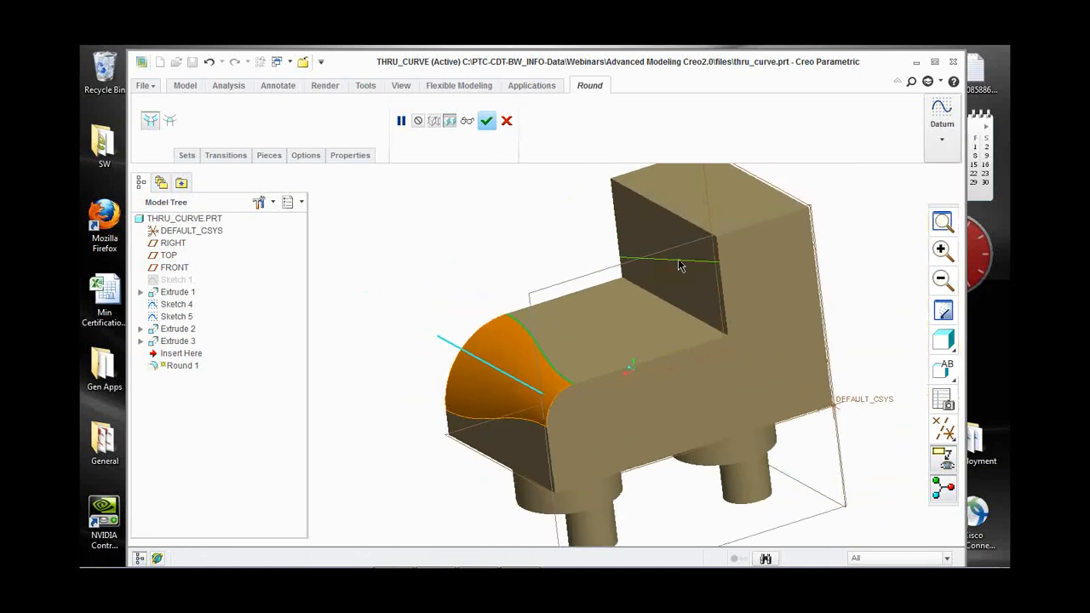
{"action": "scroll", "coordinate": [509, 385], "scroll_direction": "up", "scroll_amount": 1}
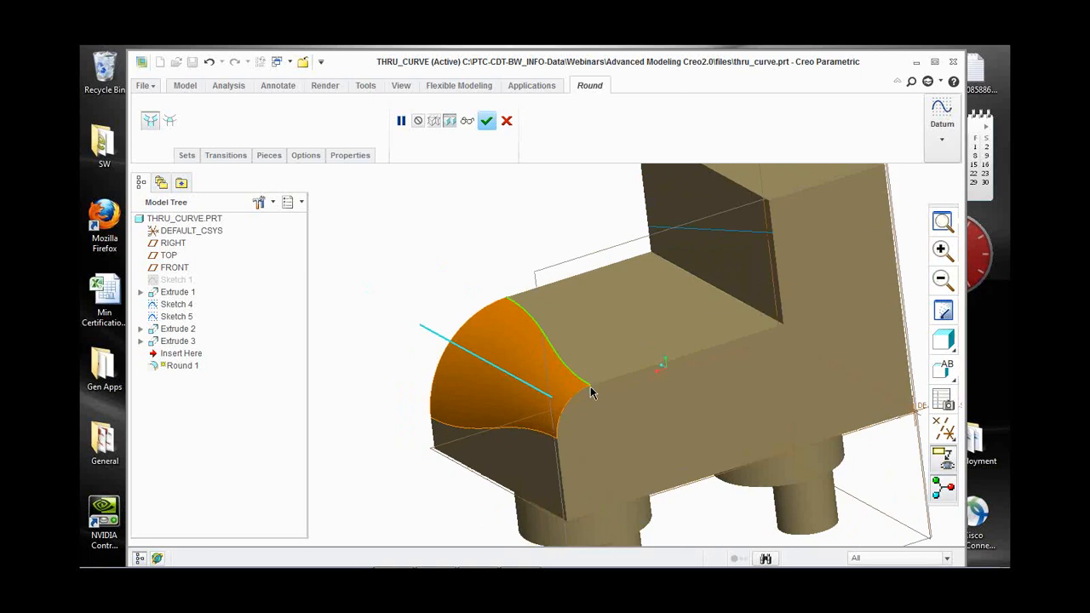
{"action": "right_click", "coordinate": [402, 236]}
{"action": "left_click", "coordinate": [360, 330]}
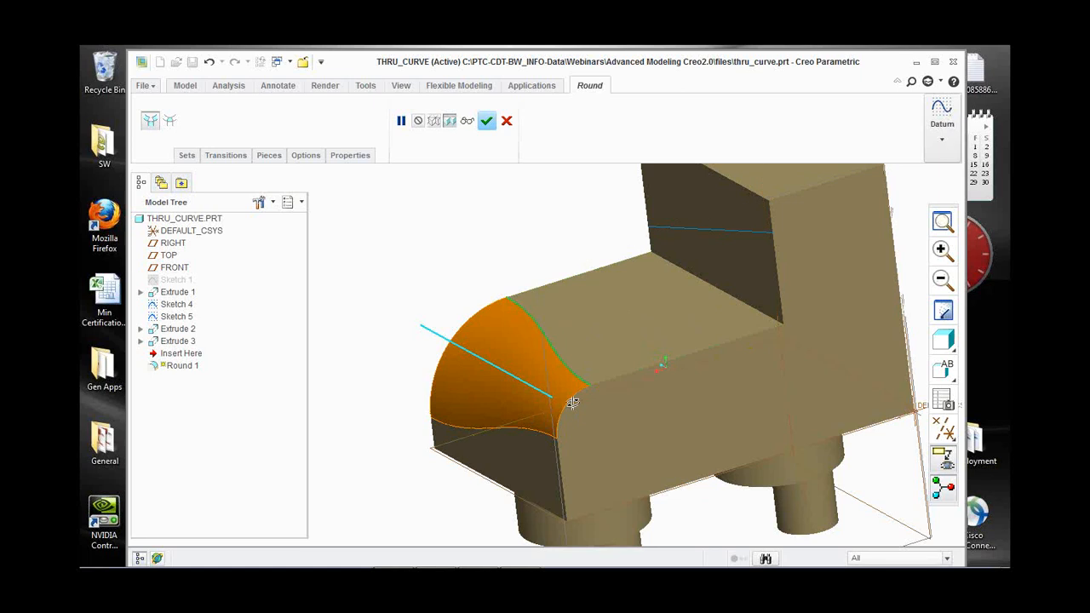
{"action": "mouse_move", "coordinate": [576, 414]}
{"action": "middle_mouse_down"}
{"action": "mouse_move", "coordinate": [564, 385]}
{"action": "mouse_move", "coordinate": [553, 401]}
{"action": "mouse_move", "coordinate": [570, 390]}
{"action": "middle_mouse_up"}
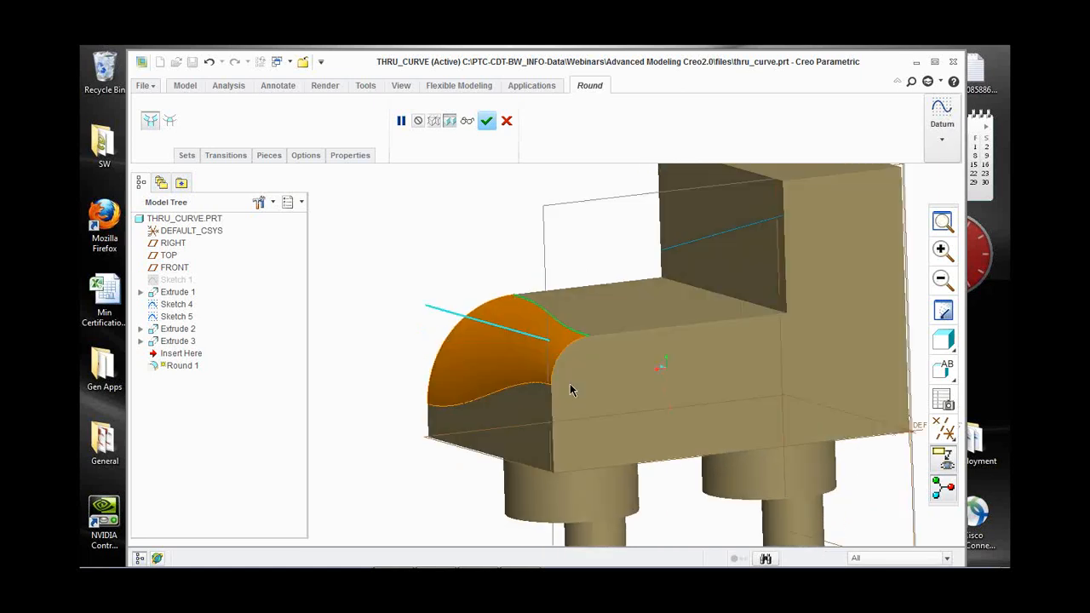
{"action": "left_click", "coordinate": [515, 300]}
{"action": "left_click", "coordinate": [507, 121]}
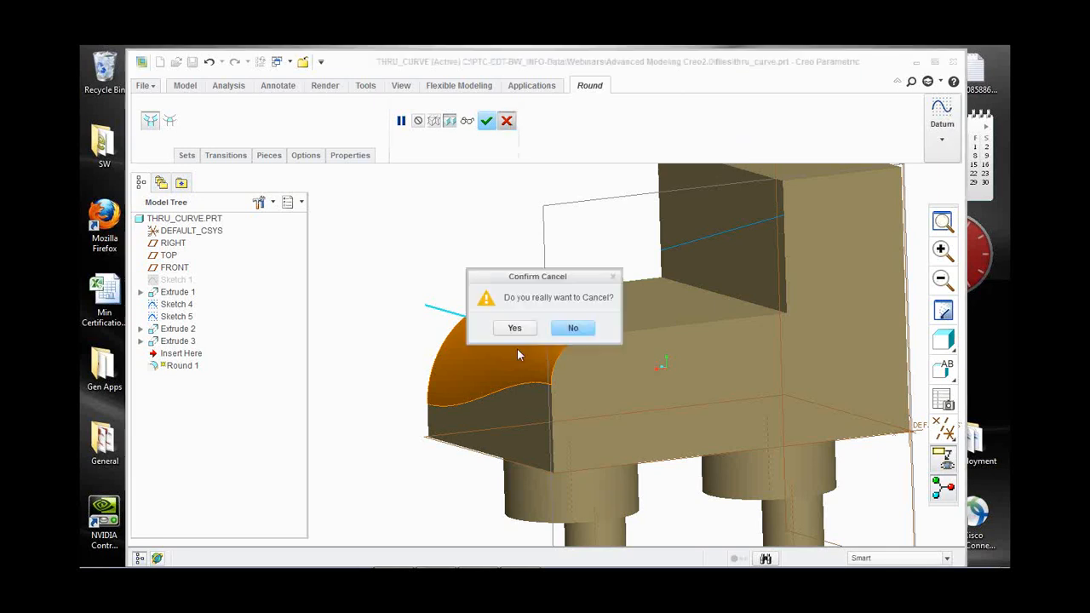
{"action": "left_click", "coordinate": [516, 329]}
Hide all datum axes, points, coordinate systems and planes with the stepped side of the part in view.
{"action": "middle_click_drag", "start_coordinate": [511, 351], "coordinate": [643, 301]}
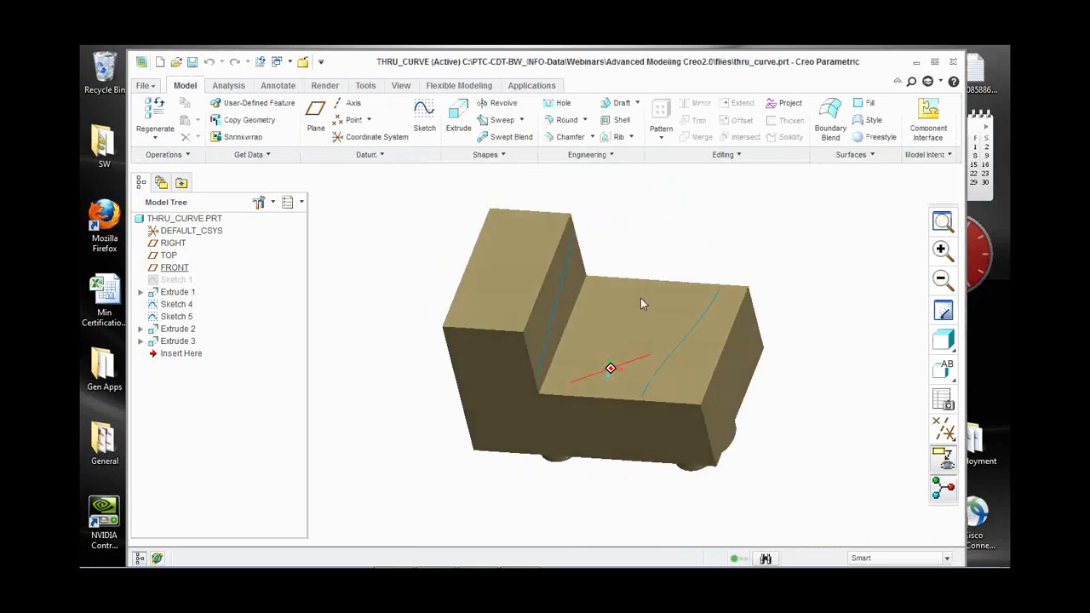
{"action": "scroll", "coordinate": [594, 312], "scroll_direction": "down", "scroll_amount": 2}
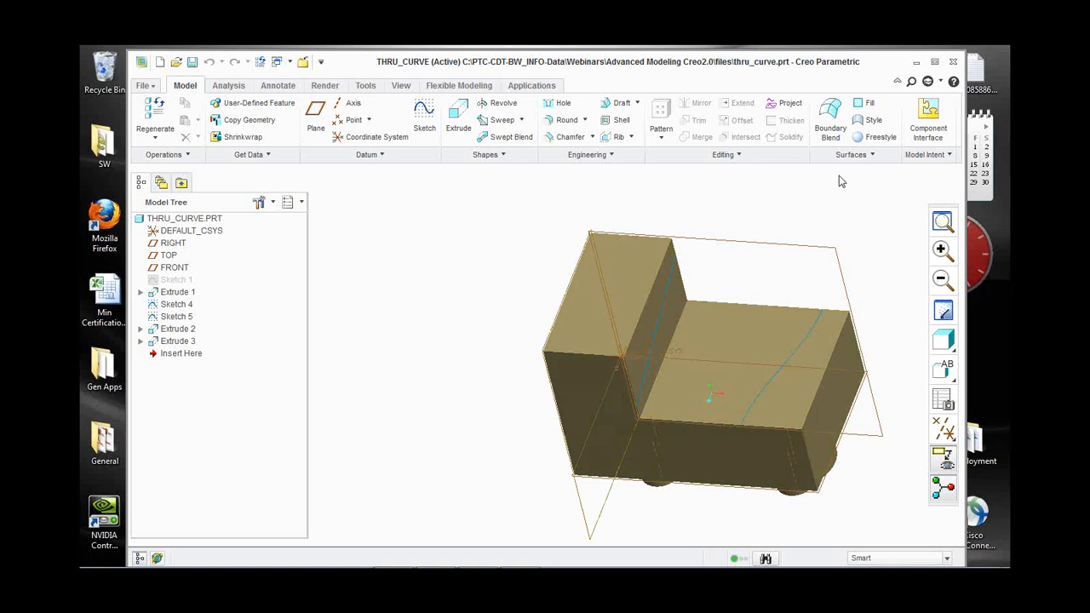
{"action": "left_click", "coordinate": [944, 433]}
{"action": "left_click", "coordinate": [864, 459]}
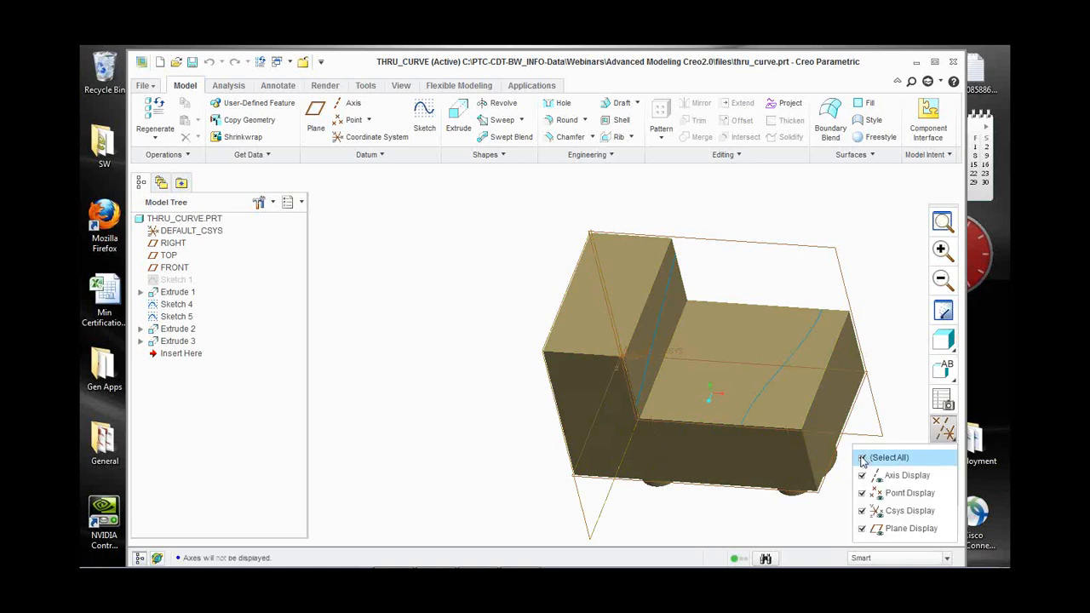
{"action": "scroll", "coordinate": [707, 393], "scroll_direction": "down", "scroll_amount": 2}
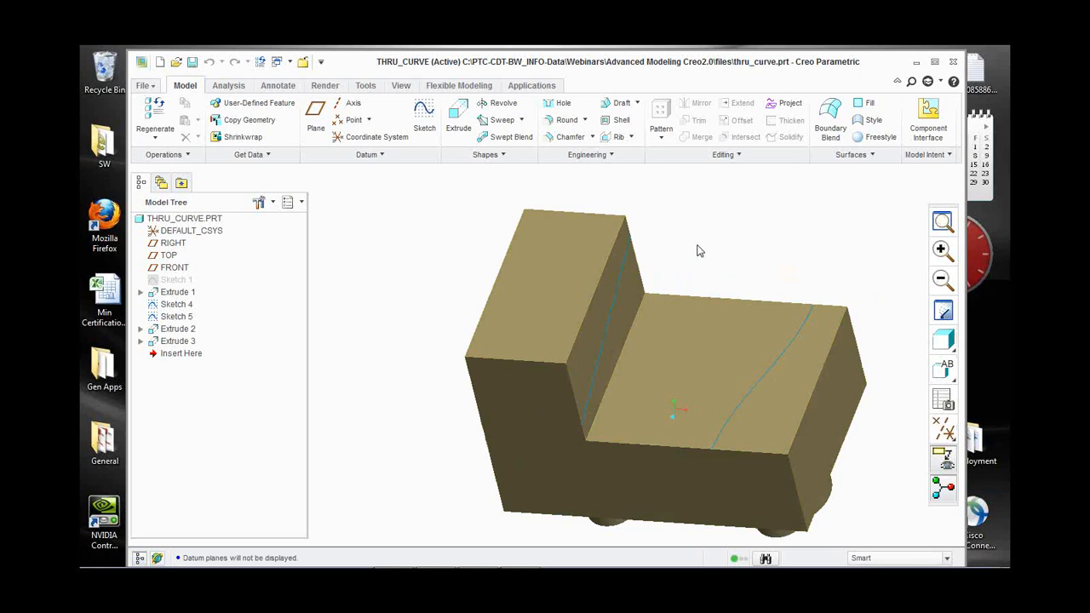
Start a round on the short vertical edge of the raised block beside the step and size its radius to 0.60.
{"action": "left_click", "coordinate": [566, 119]}
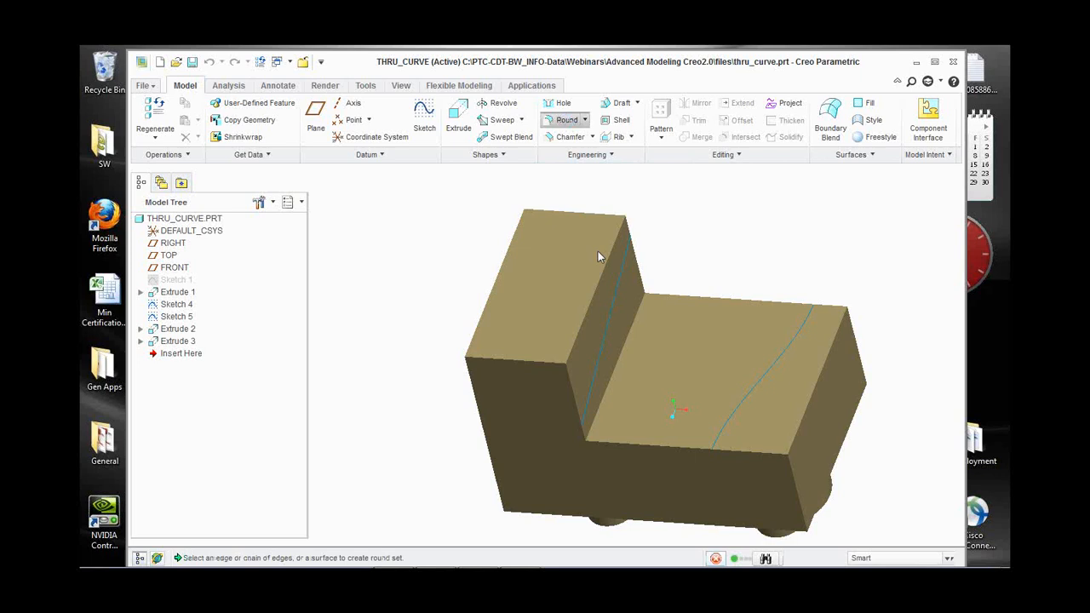
{"action": "left_click", "coordinate": [574, 394]}
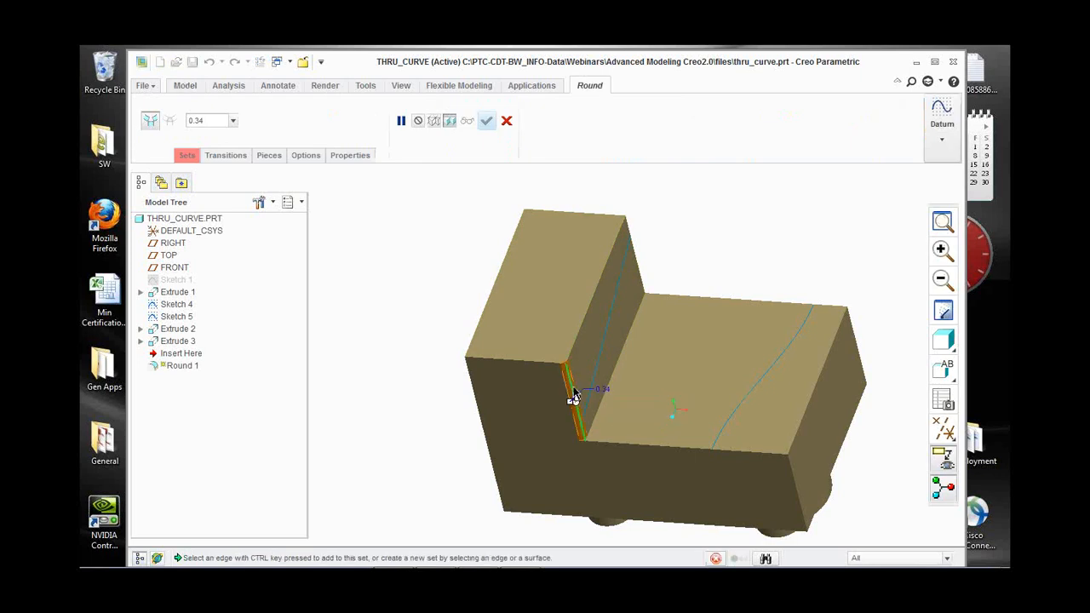
{"action": "scroll", "coordinate": [574, 396], "scroll_direction": "up", "scroll_amount": 3}
{"action": "scroll", "coordinate": [574, 403], "scroll_direction": "up", "scroll_amount": 1}
{"action": "mouse_move", "coordinate": [574, 402]}
{"action": "left_mouse_down"}
{"action": "mouse_move", "coordinate": [536, 408]}
{"action": "mouse_move", "coordinate": [558, 409]}
{"action": "left_mouse_up"}
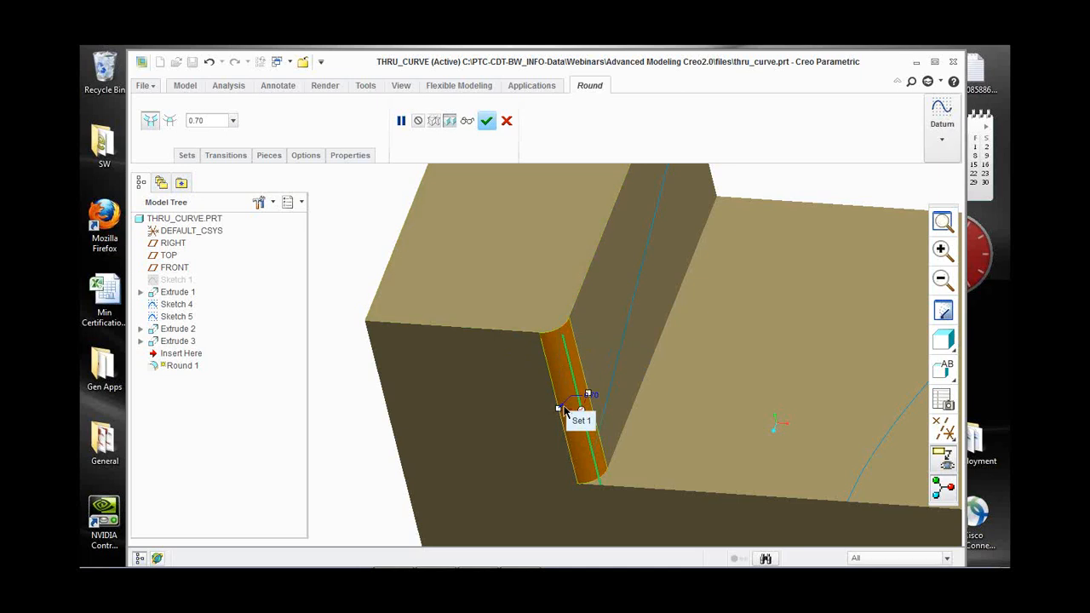
{"action": "mouse_move", "coordinate": [564, 412]}
{"action": "left_mouse_down"}
{"action": "mouse_move", "coordinate": [546, 406]}
{"action": "mouse_move", "coordinate": [563, 409]}
{"action": "left_mouse_up"}
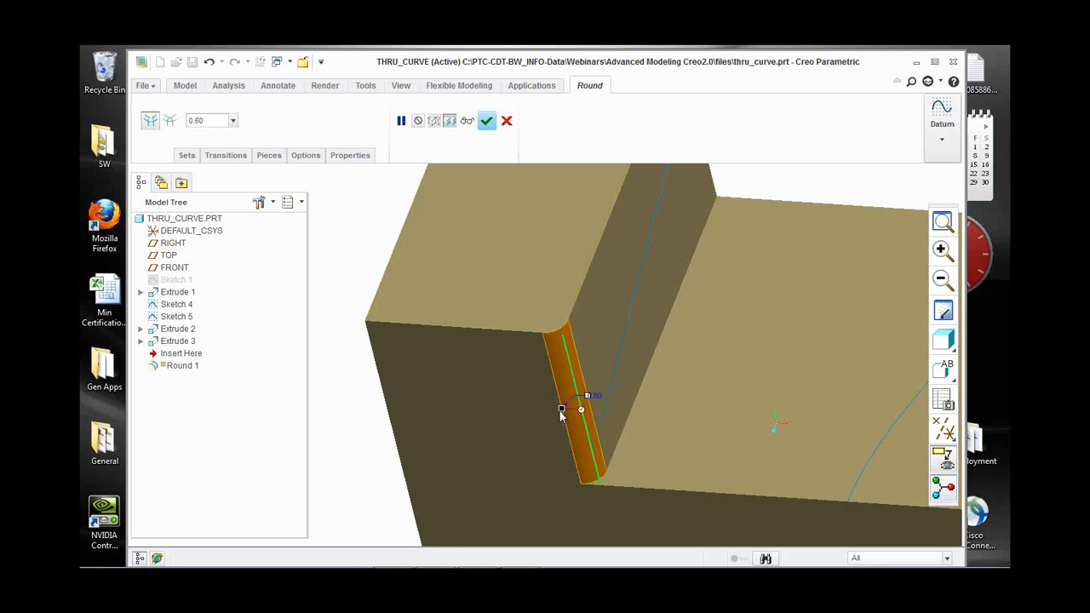
Add a second round set on the raised block's long top edge above the step with a 1.60 radius.
{"action": "right_click", "coordinate": [358, 243]}
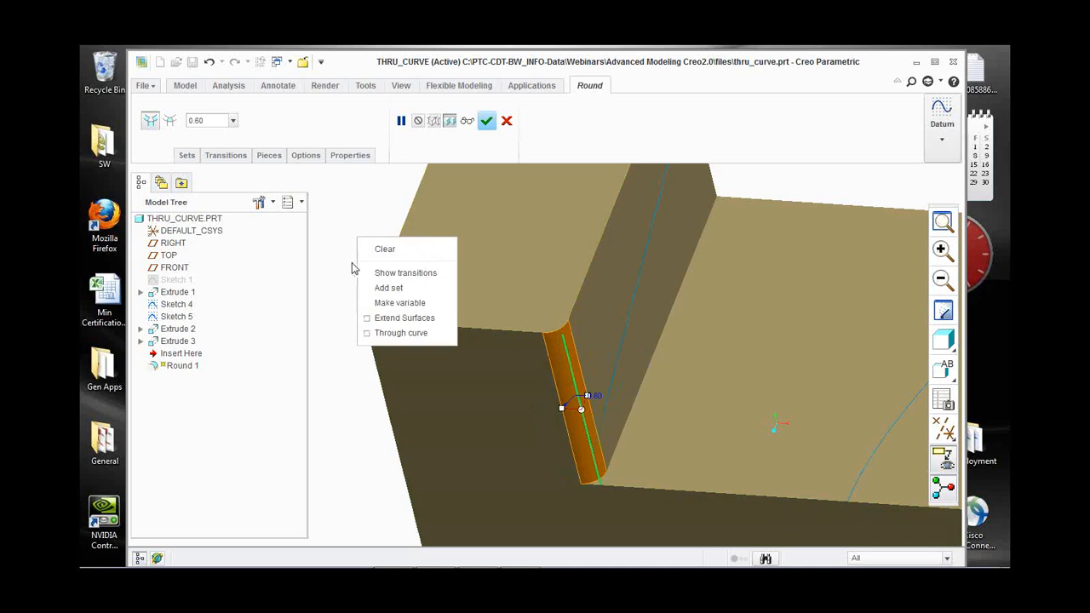
{"action": "left_click", "coordinate": [379, 285]}
{"action": "left_click", "coordinate": [584, 290]}
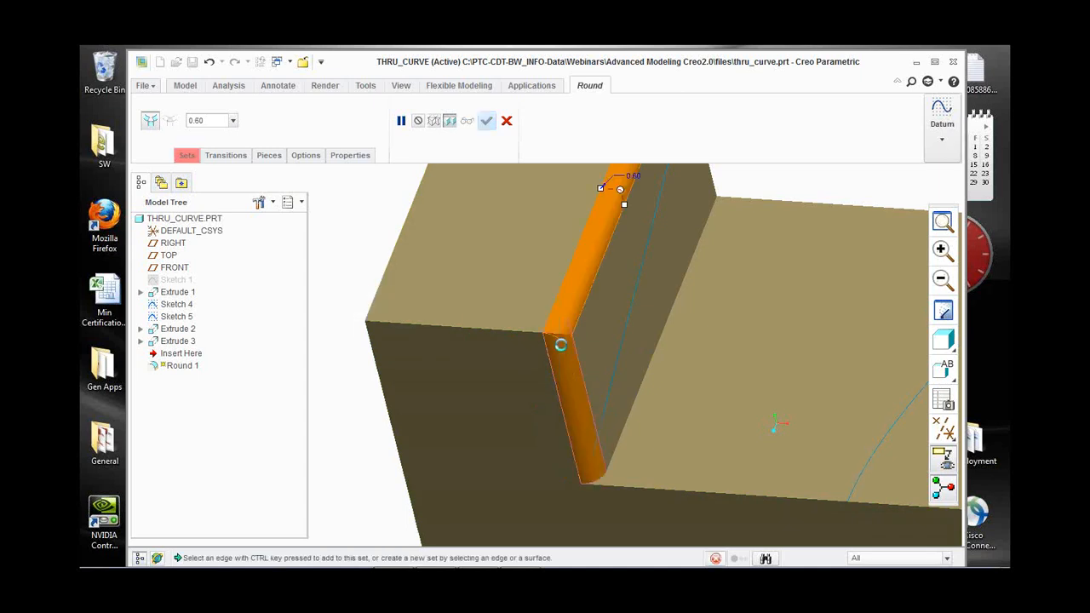
{"action": "middle_click_drag", "start_coordinate": [554, 343], "coordinate": [570, 333]}
{"action": "left_click_drag", "start_coordinate": [584, 229], "coordinate": [566, 226]}
Add a third round set on the raised block's short top edge and size its radius to 0.60.
{"action": "right_click", "coordinate": [379, 263]}
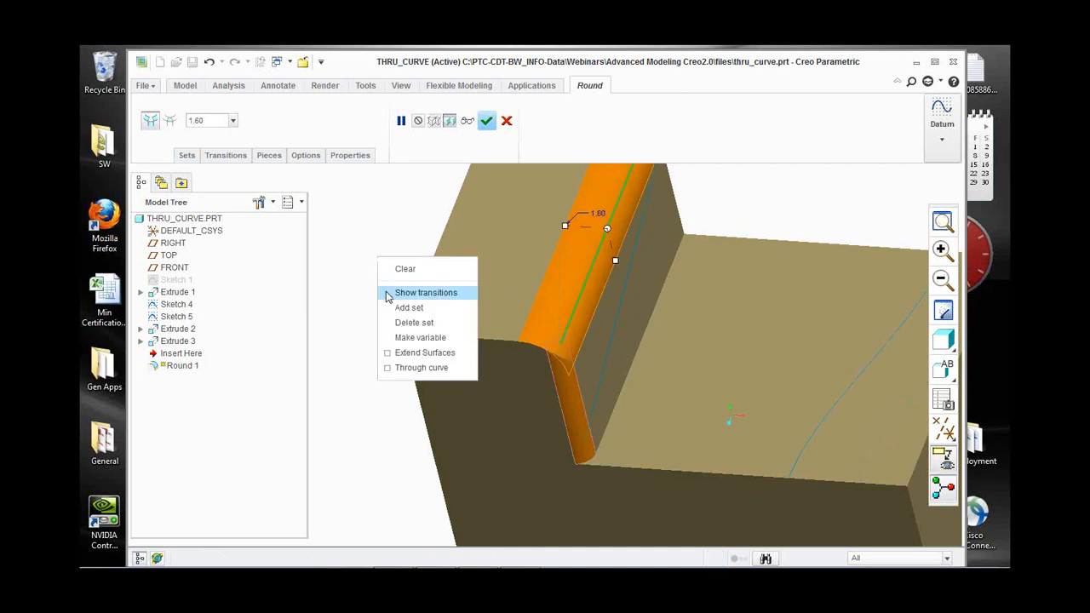
{"action": "left_click", "coordinate": [397, 309]}
{"action": "left_click", "coordinate": [465, 335]}
{"action": "scroll", "coordinate": [466, 334], "scroll_direction": "down", "scroll_amount": 3}
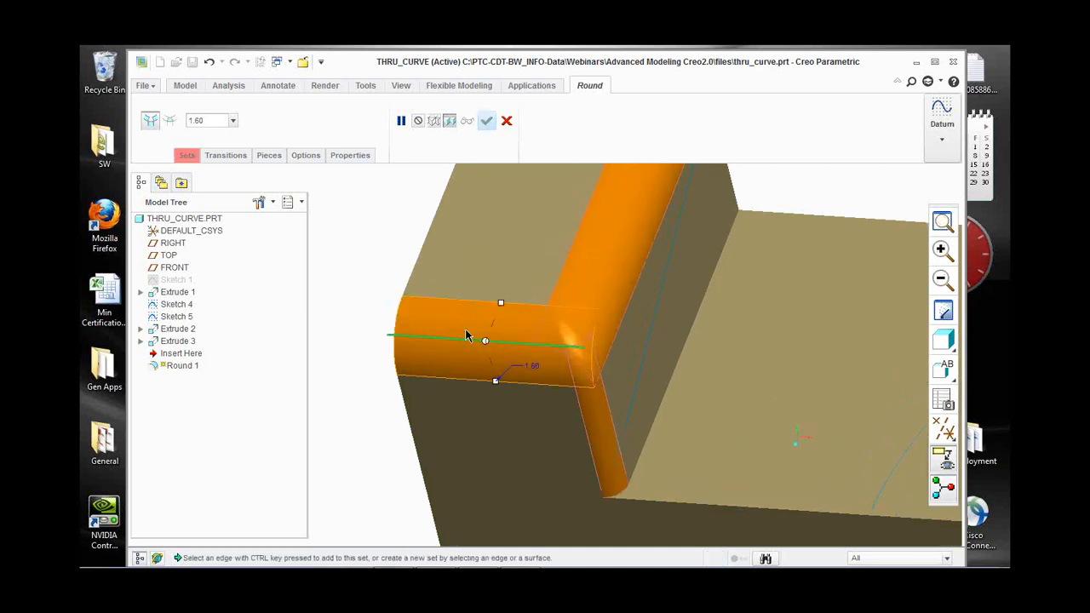
{"action": "left_click_drag", "start_coordinate": [521, 292], "coordinate": [509, 329]}
Examine the blended corner where the three round sets meet, close up and from different angles.
{"action": "scroll", "coordinate": [523, 426], "scroll_direction": "up", "scroll_amount": 2}
{"action": "middle_click_drag", "start_coordinate": [522, 432], "coordinate": [526, 387]}
{"action": "scroll", "coordinate": [525, 387], "scroll_direction": "down", "scroll_amount": 2}
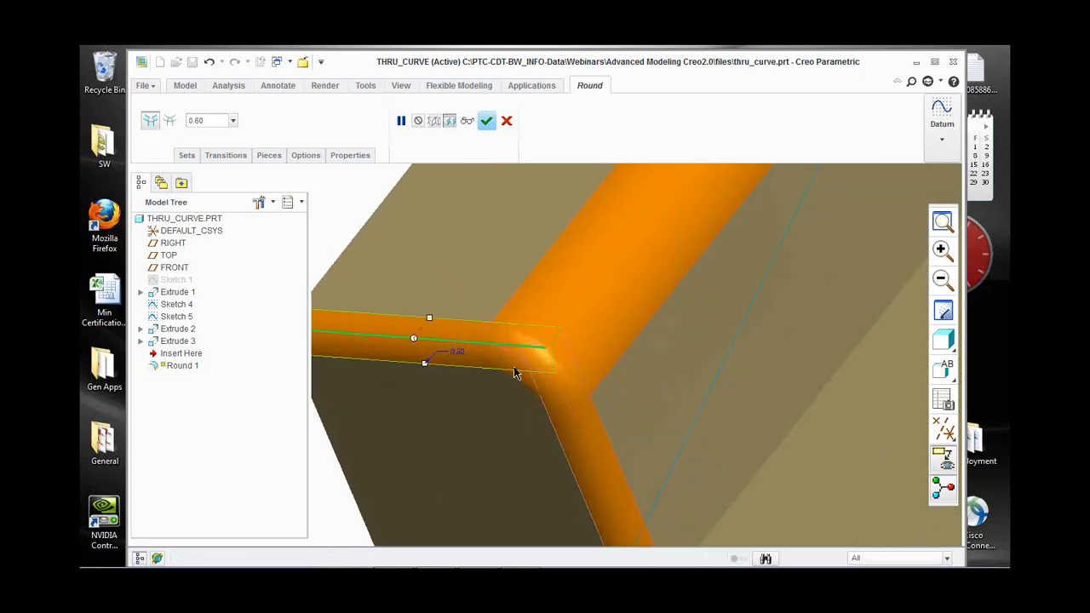
{"action": "scroll", "coordinate": [583, 394], "scroll_direction": "up", "scroll_amount": 2}
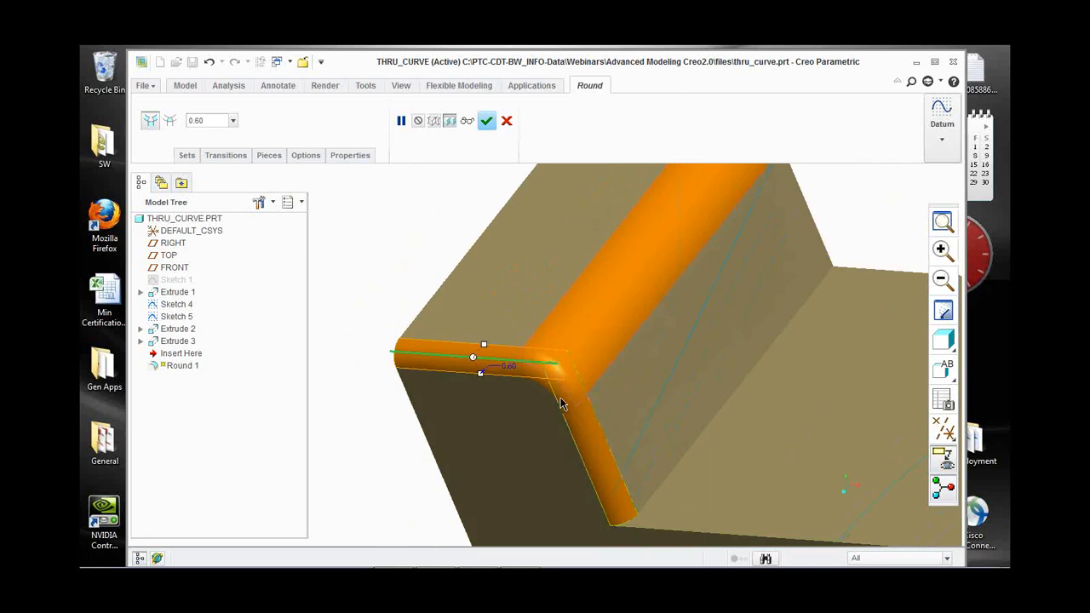
{"action": "scroll", "coordinate": [563, 404], "scroll_direction": "up", "scroll_amount": 2}
{"action": "middle_click_drag", "start_coordinate": [568, 390], "coordinate": [613, 354]}
{"action": "scroll", "coordinate": [617, 351], "scroll_direction": "down", "scroll_amount": 3}
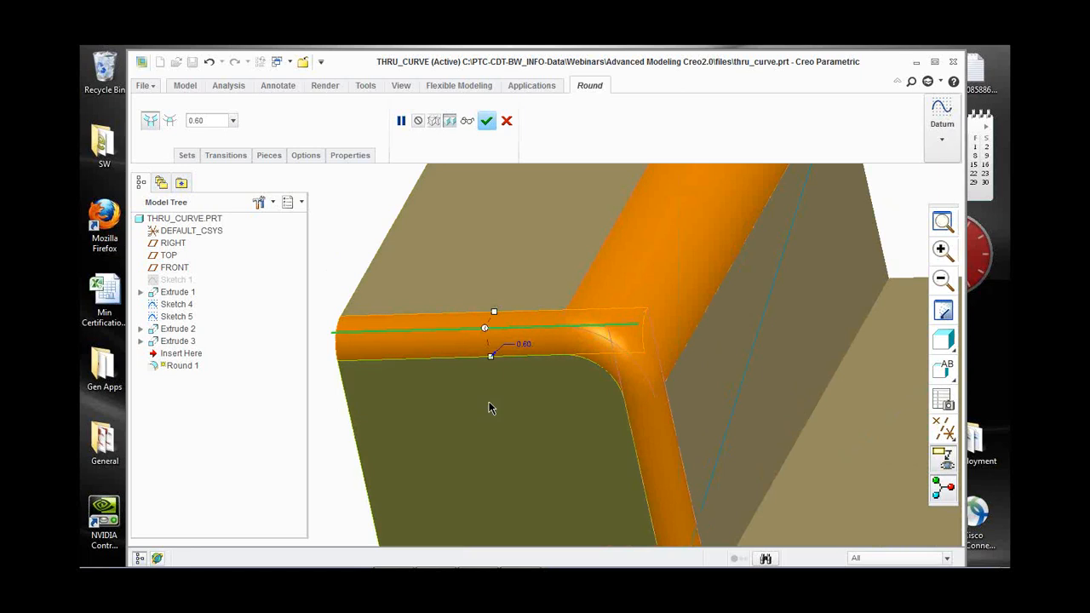
{"action": "scroll", "coordinate": [462, 276], "scroll_direction": "up", "scroll_amount": 2}
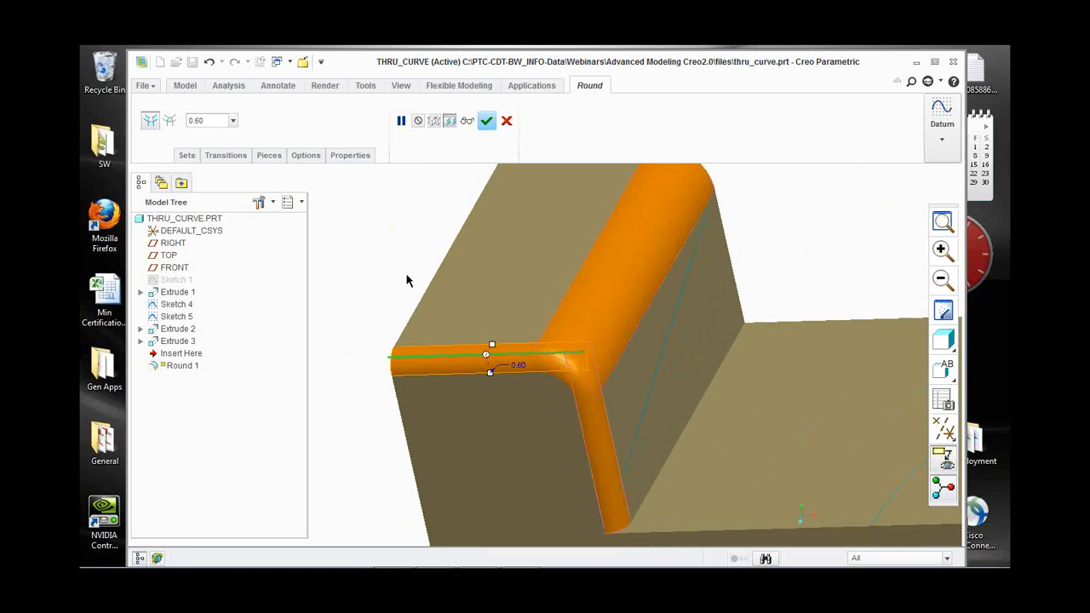
Switch the round to transition mode and set the transition at the three-round corner to Intersect.
{"action": "left_click", "coordinate": [170, 123]}
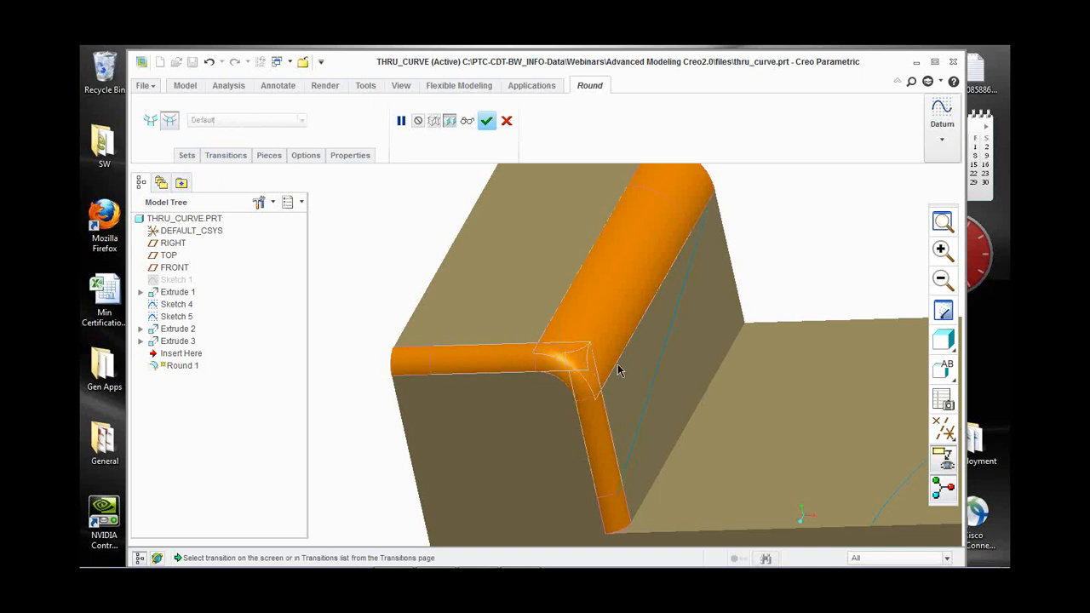
{"action": "left_click", "coordinate": [561, 356]}
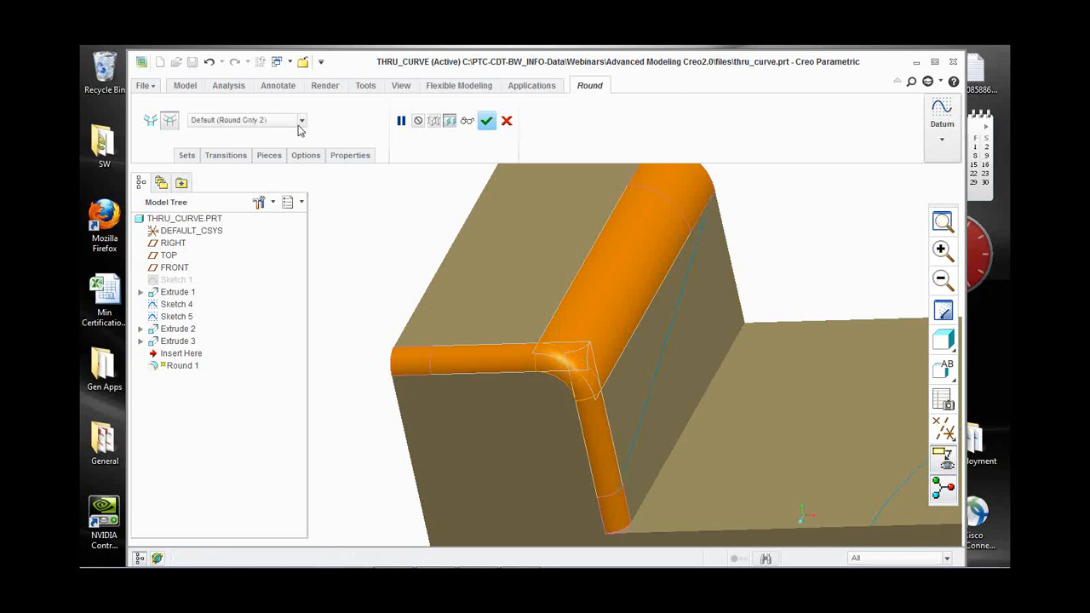
{"action": "left_click", "coordinate": [302, 122]}
{"action": "left_click", "coordinate": [208, 141]}
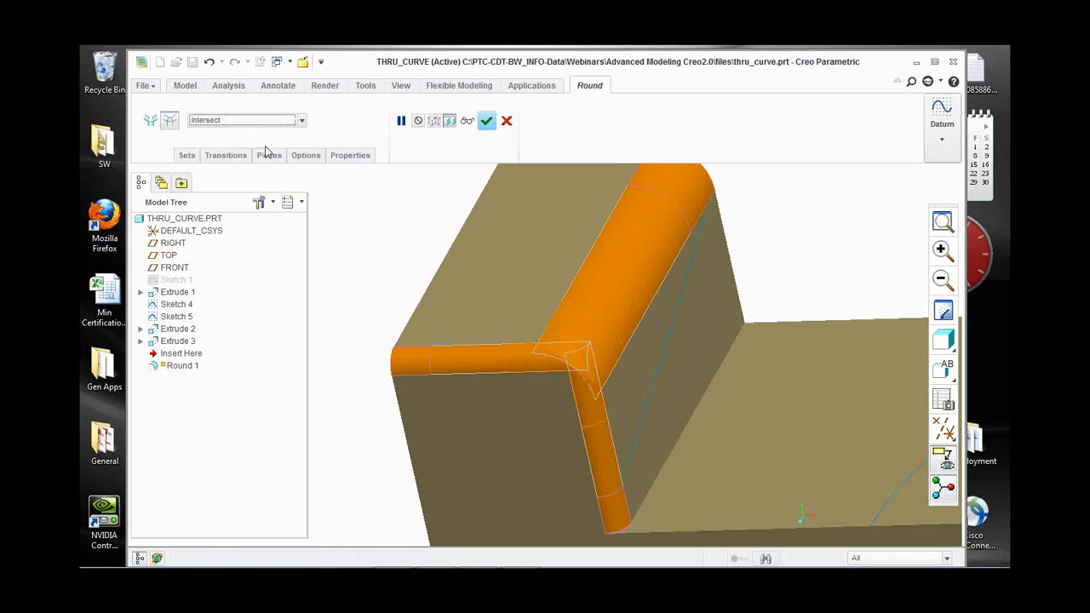
Preview the round with the Intersect corner transition from a different angle and resume editing the round.
{"action": "left_click", "coordinate": [467, 120]}
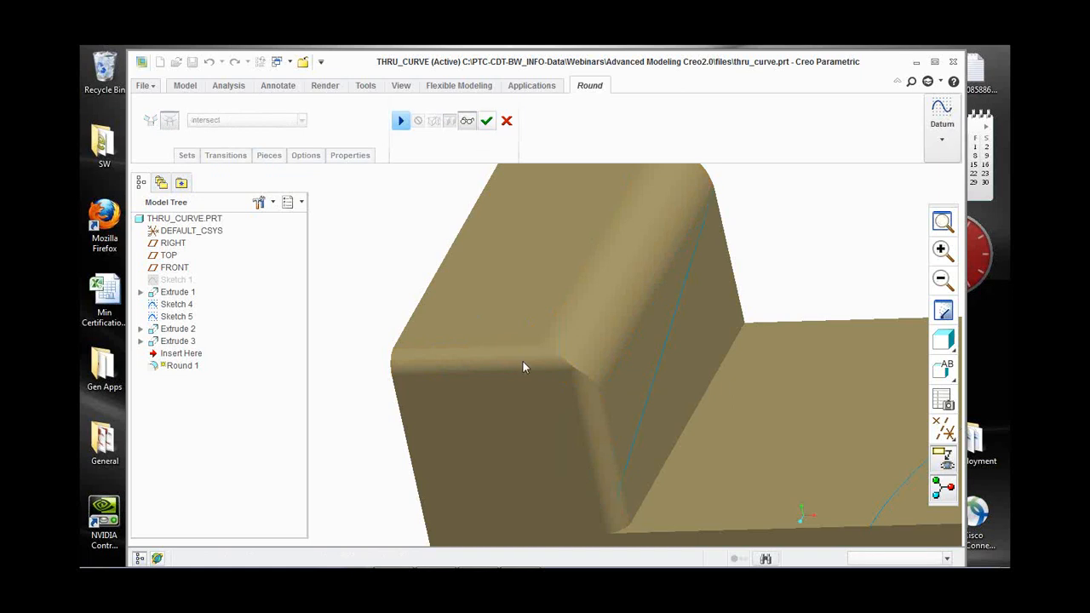
{"action": "middle_click_drag", "start_coordinate": [535, 358], "coordinate": [322, 139]}
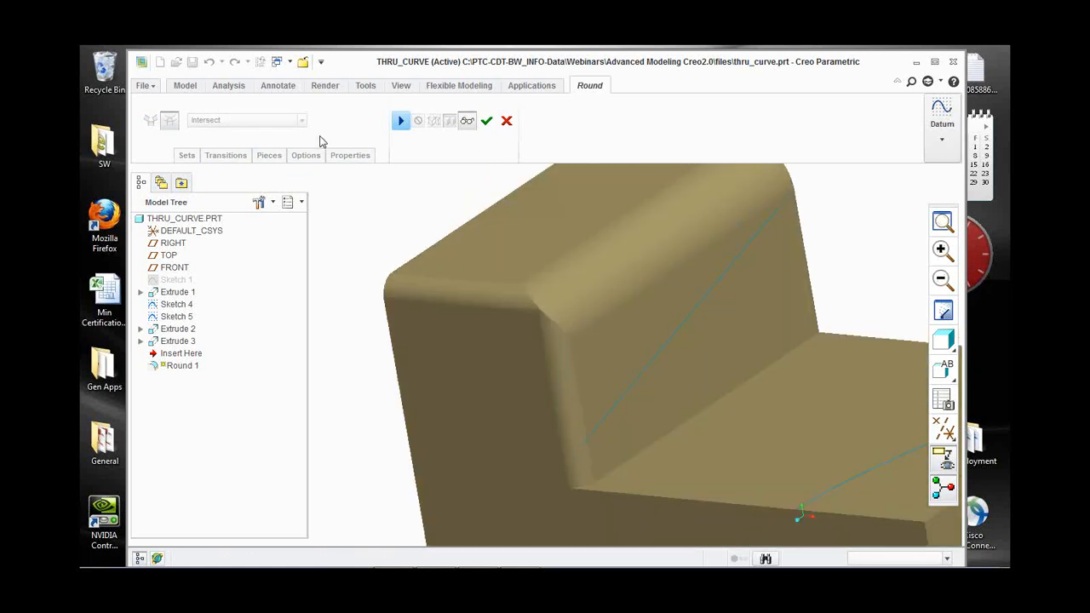
{"action": "left_click", "coordinate": [400, 120]}
Change the transition at the three-round corner to Corner Sphere and preview the resulting geometry.
{"action": "left_click", "coordinate": [302, 120]}
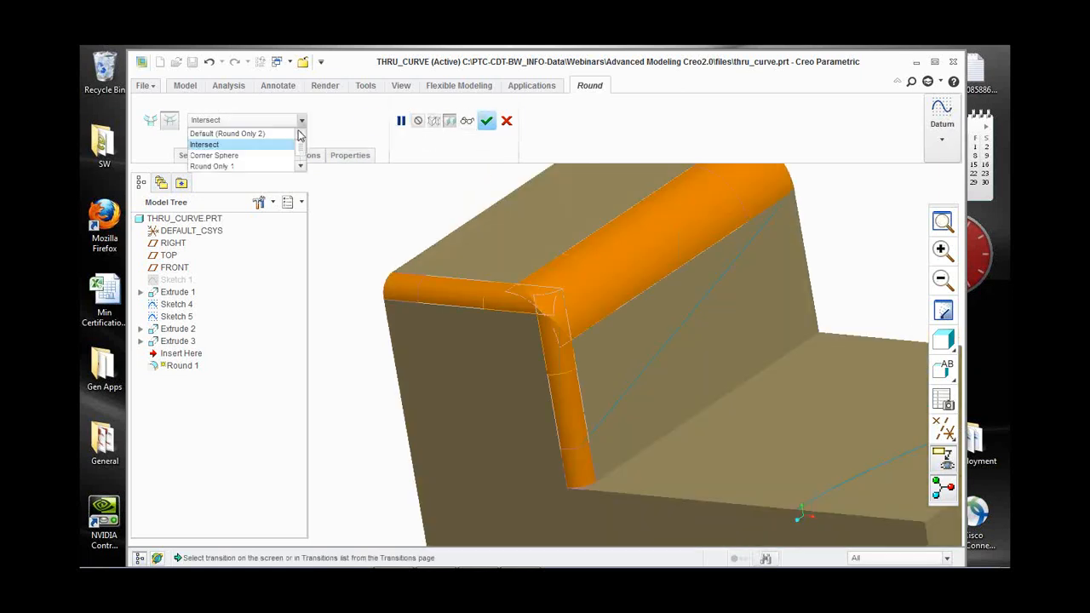
{"action": "left_click", "coordinate": [282, 156]}
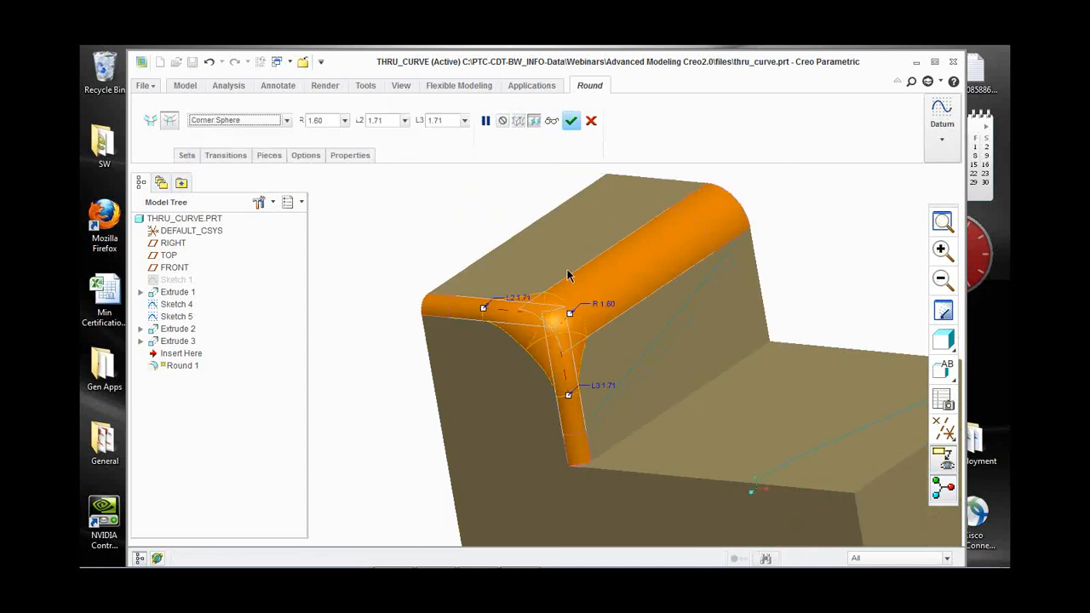
{"action": "left_click", "coordinate": [550, 124]}
{"action": "middle_click_drag", "start_coordinate": [567, 348], "coordinate": [572, 372]}
{"action": "left_click", "coordinate": [550, 123]}
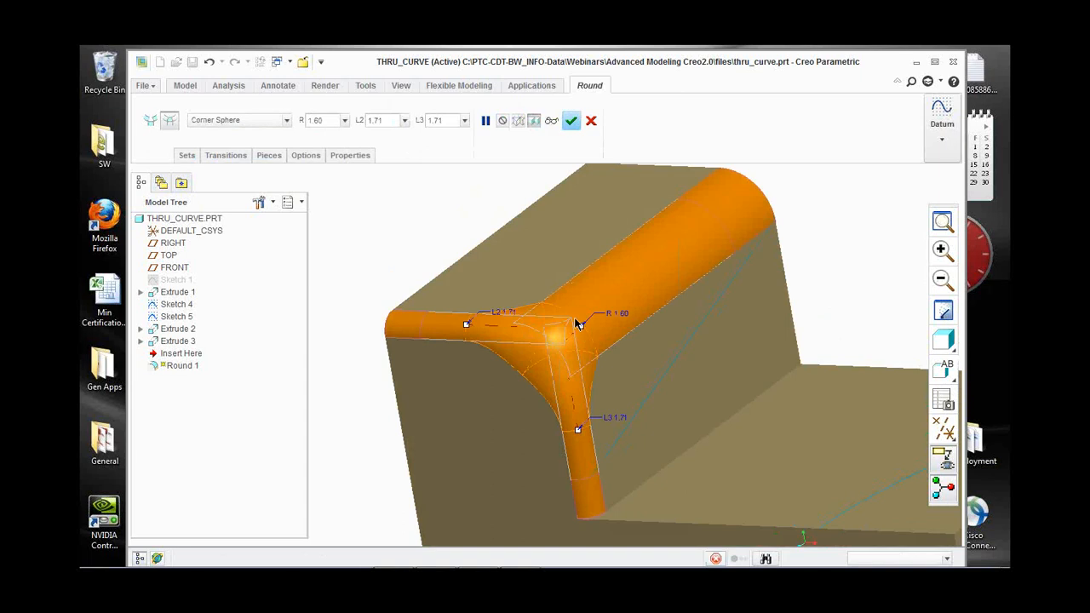
Resize the corner sphere to a 2.10 radius with transition lengths L2 of 2.60 and L3 of 2.30.
{"action": "left_click_drag", "start_coordinate": [591, 318], "coordinate": [587, 326]}
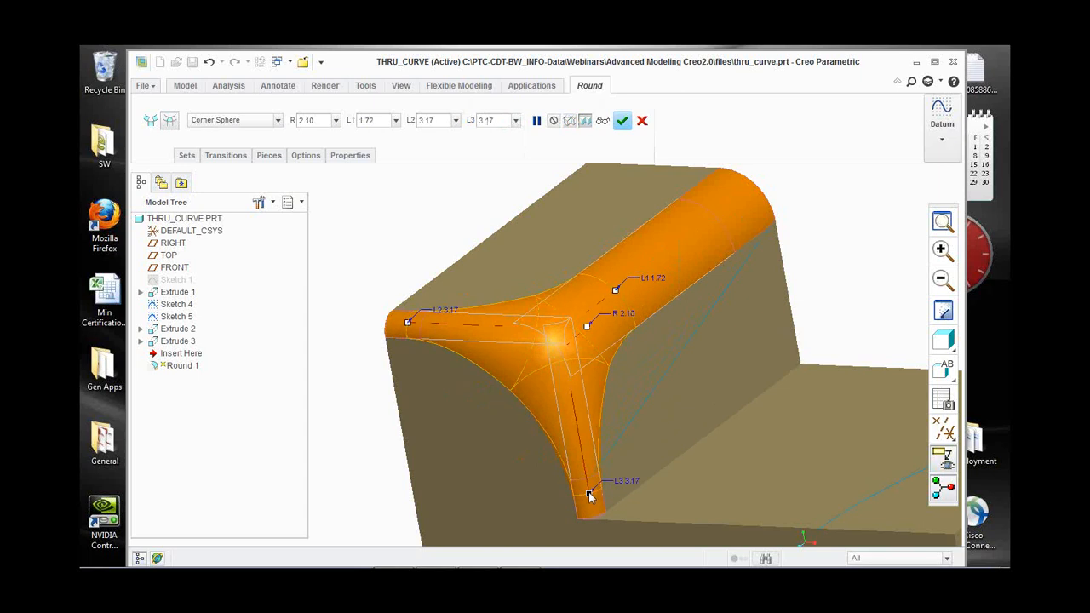
{"action": "left_click_drag", "start_coordinate": [590, 504], "coordinate": [587, 466]}
{"action": "mouse_move", "coordinate": [408, 327]}
{"action": "left_mouse_down"}
{"action": "mouse_move", "coordinate": [473, 323]}
{"action": "mouse_move", "coordinate": [425, 324]}
{"action": "left_mouse_up"}
Try the Round Only 1 and Patch transitions at the three-round corner.
{"action": "left_click", "coordinate": [278, 120]}
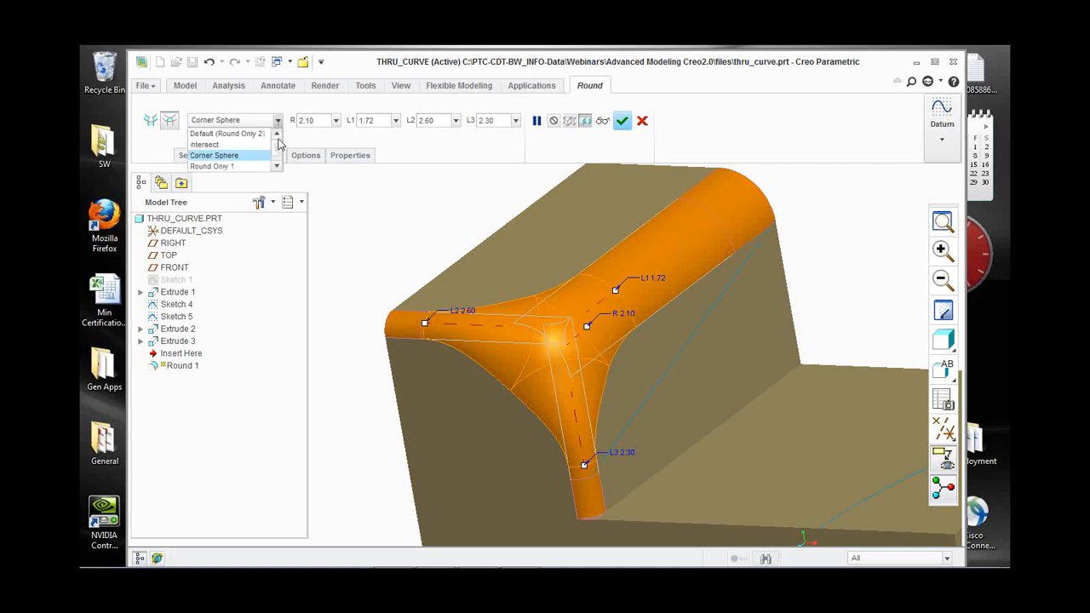
{"action": "left_click", "coordinate": [257, 167]}
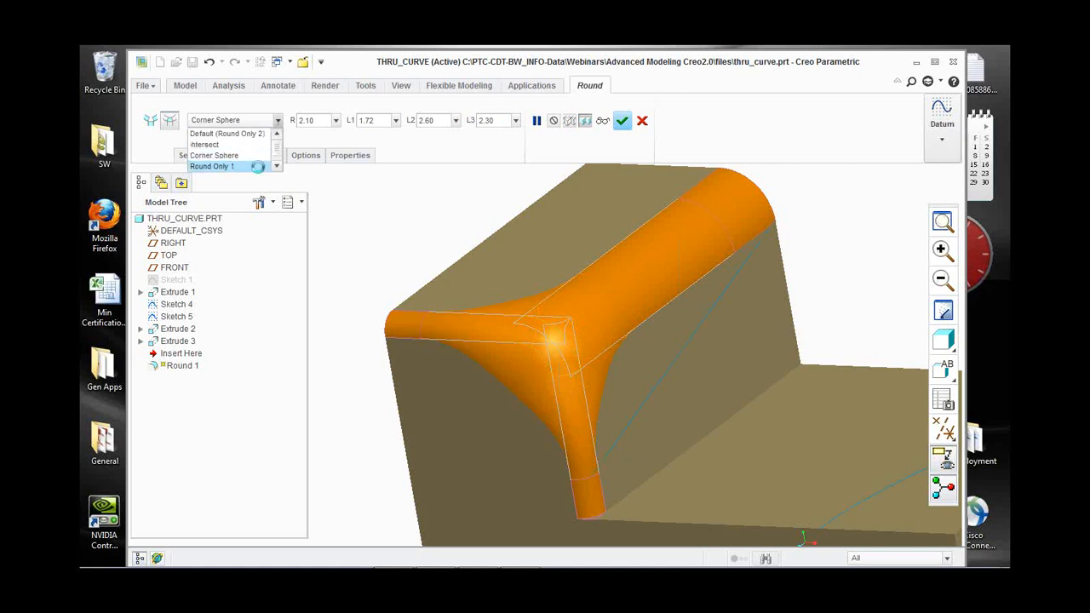
{"action": "left_click", "coordinate": [278, 120]}
{"action": "scroll", "coordinate": [281, 154], "scroll_direction": "down", "scroll_amount": 1}
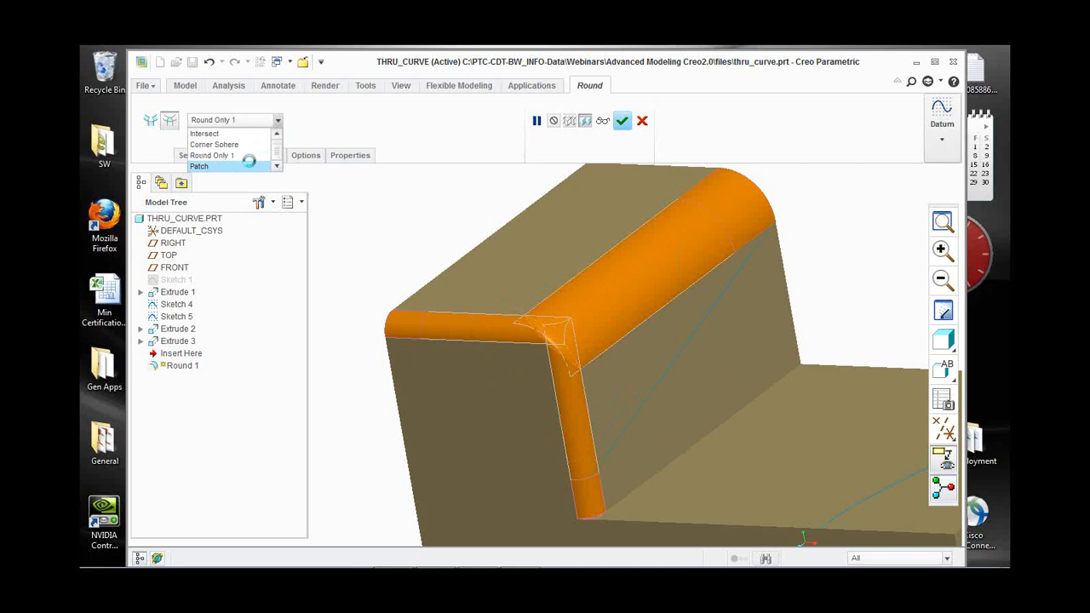
{"action": "left_click", "coordinate": [255, 166]}
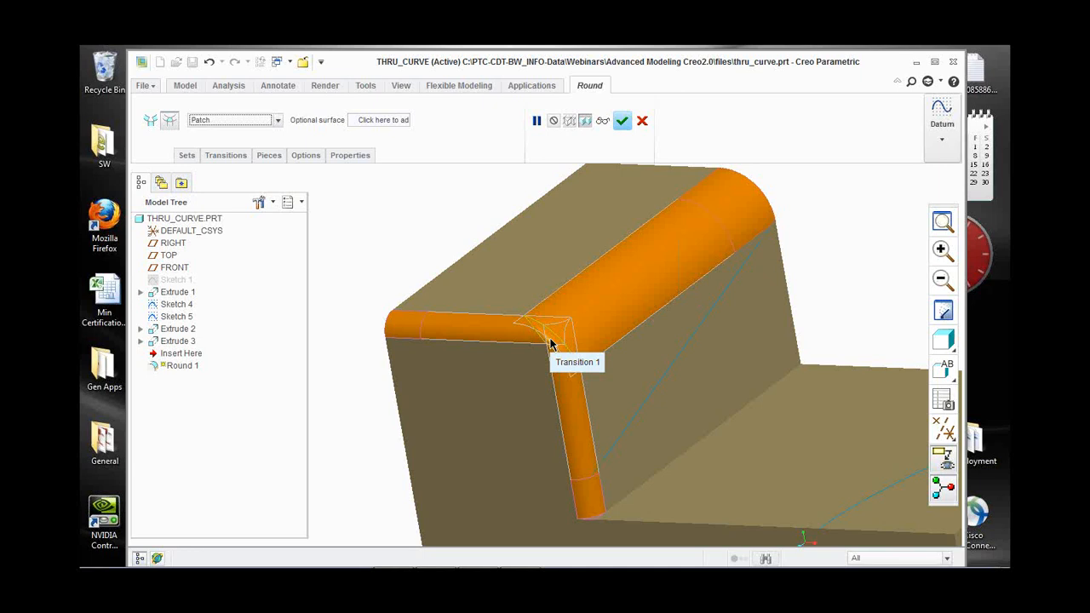
Set the three-round corner transition to Corner Sphere, complete the round feature and inspect the finished corner.
{"action": "left_click", "coordinate": [277, 120]}
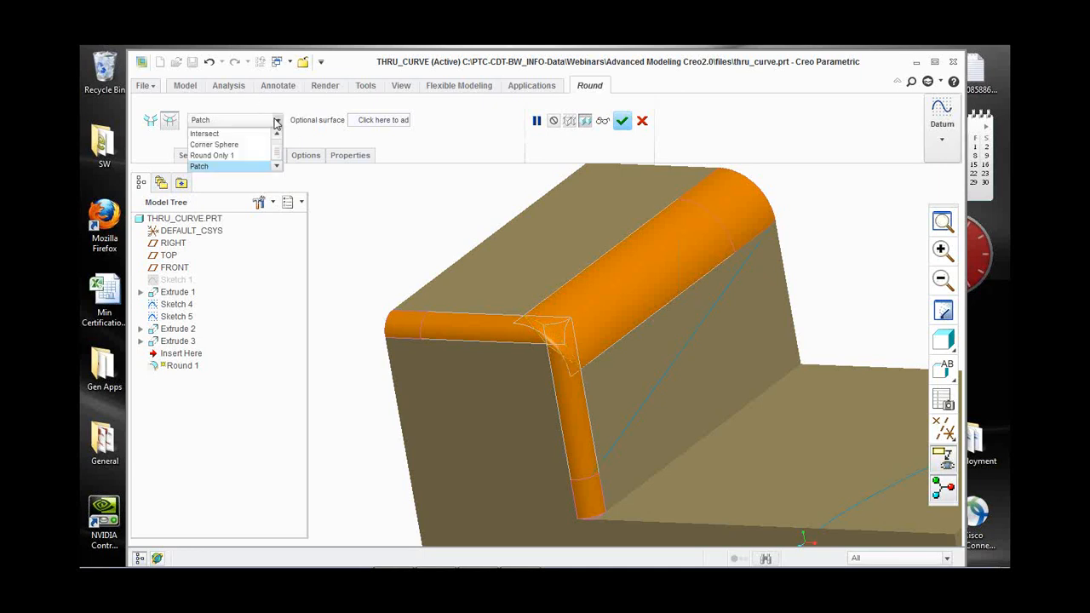
{"action": "left_click", "coordinate": [231, 144]}
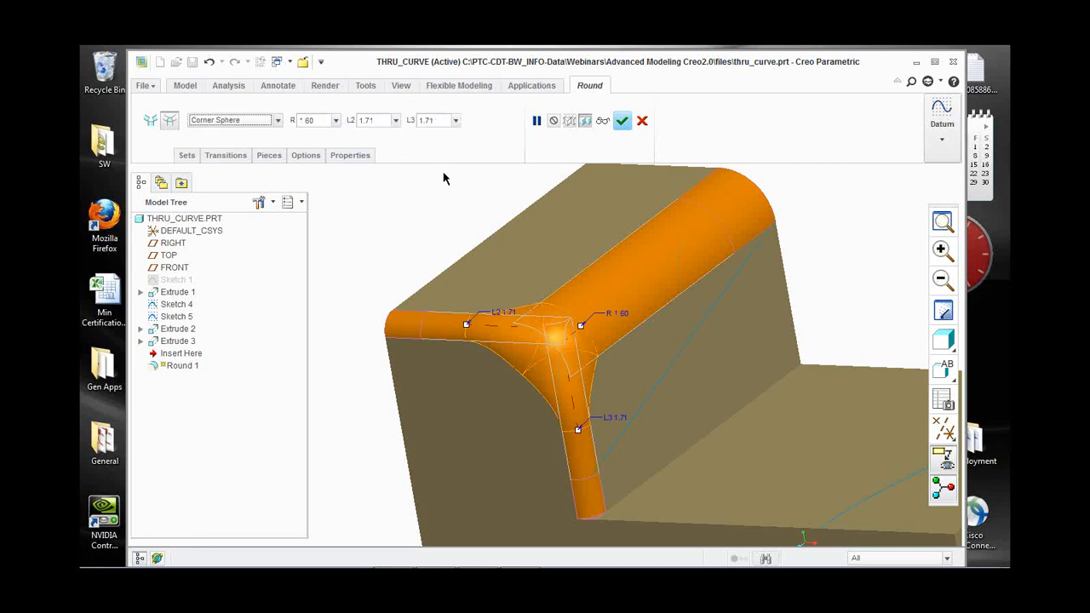
{"action": "left_click", "coordinate": [622, 120]}
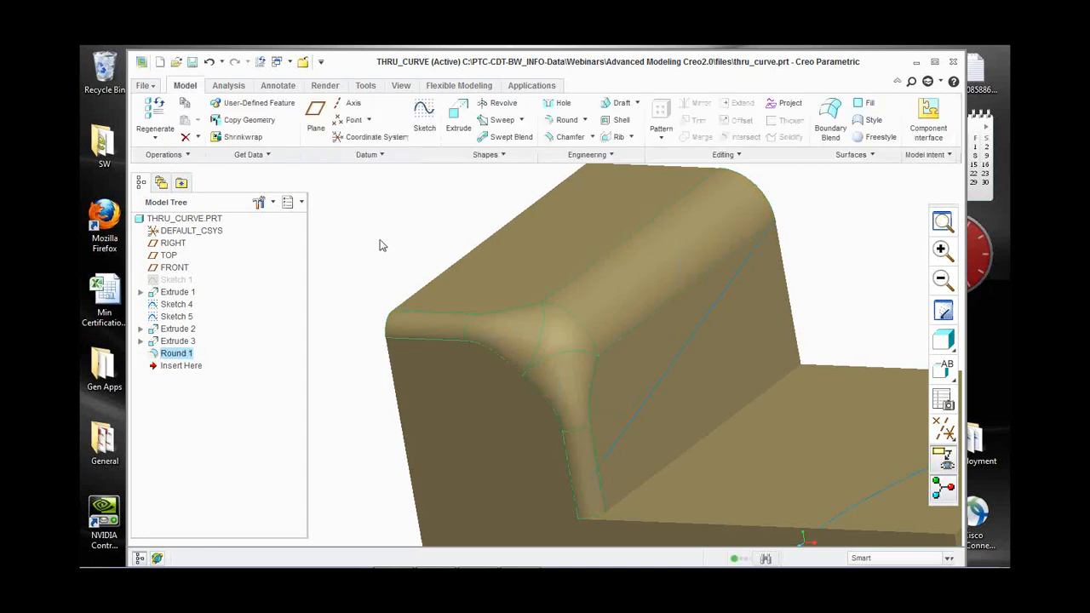
{"action": "left_click", "coordinate": [380, 240]}
{"action": "scroll", "coordinate": [545, 341], "scroll_direction": "up", "scroll_amount": 2}
{"action": "middle_click_drag", "start_coordinate": [550, 354], "coordinate": [546, 331]}
{"action": "scroll", "coordinate": [598, 280], "scroll_direction": "down", "scroll_amount": 1}
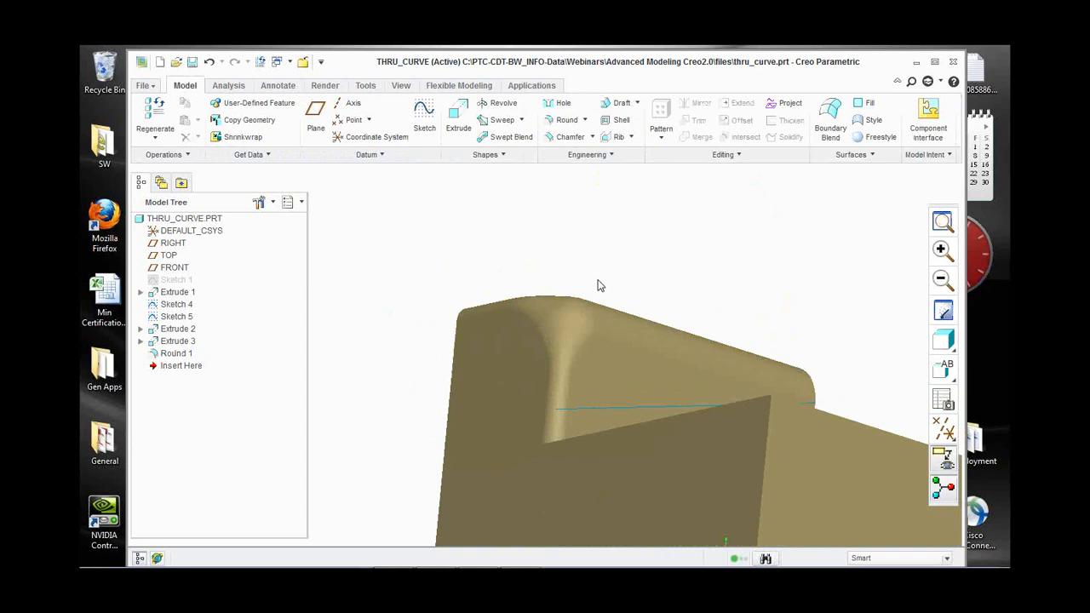
{"action": "mouse_move", "coordinate": [509, 564]}
{"action": "middle_click_drag", "start_coordinate": [416, 347], "coordinate": [413, 386]}
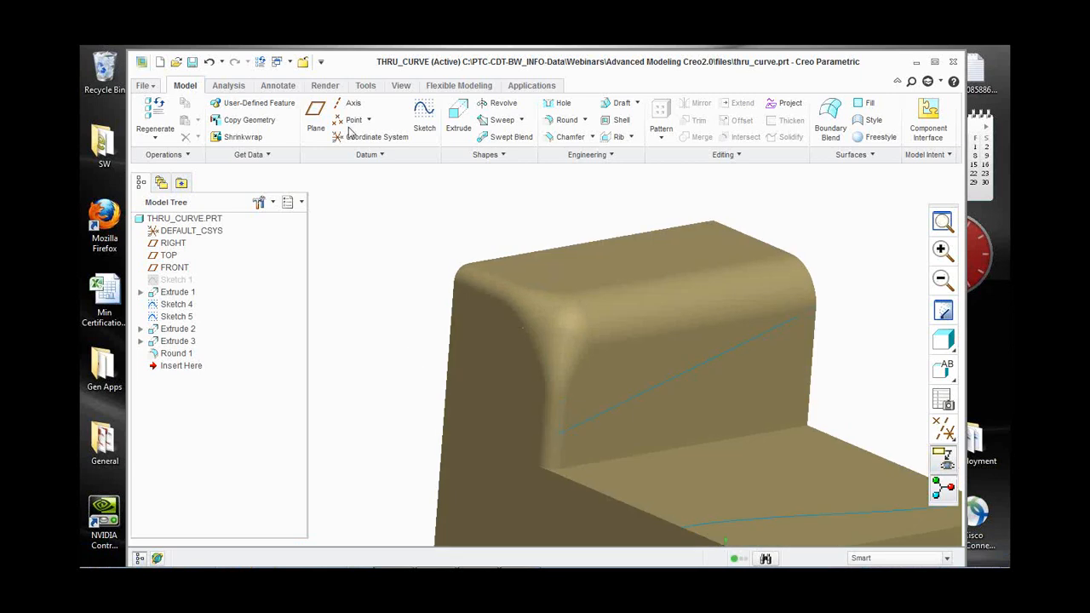
Close the thru_curve part and erase it from the session.
{"action": "left_click", "coordinate": [302, 63]}
{"action": "left_click", "coordinate": [300, 120]}
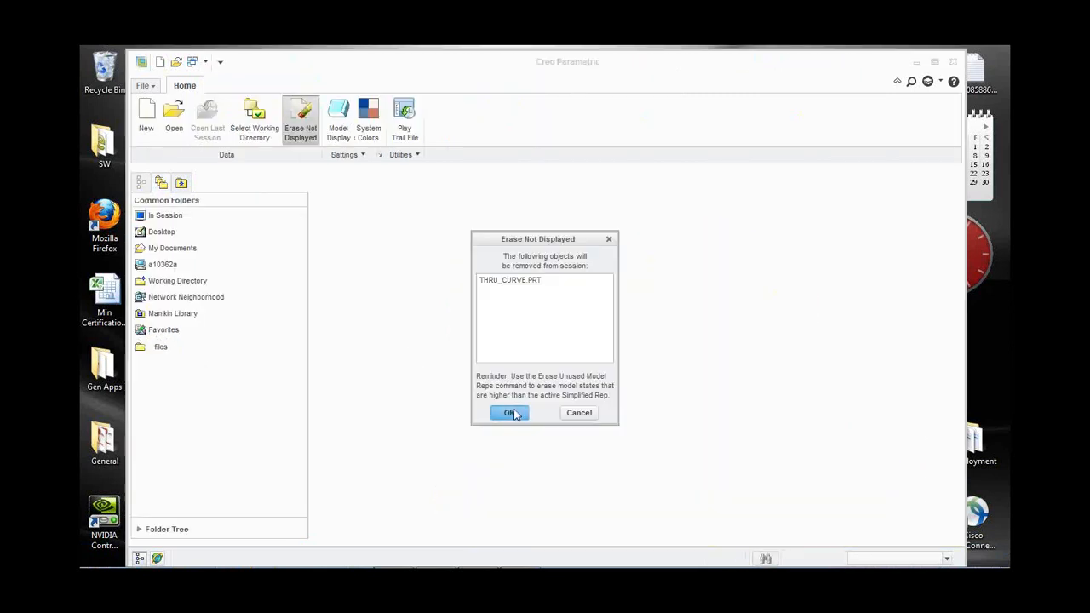
{"action": "left_click", "coordinate": [511, 413]}
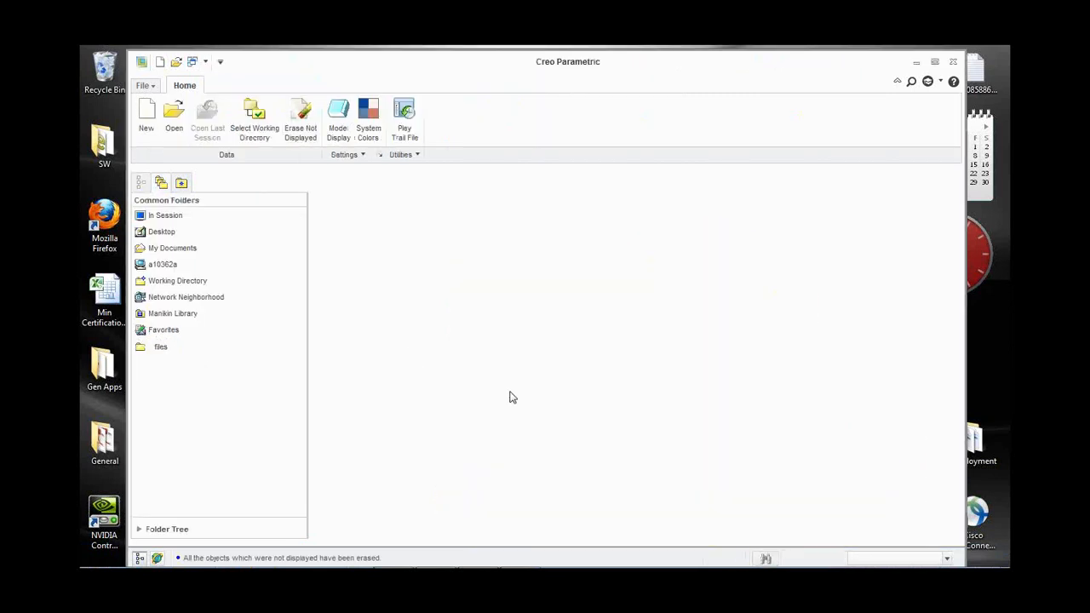
Open blend_select_2.prt and view its two separate U-shaped channels.
{"action": "left_click", "coordinate": [175, 124]}
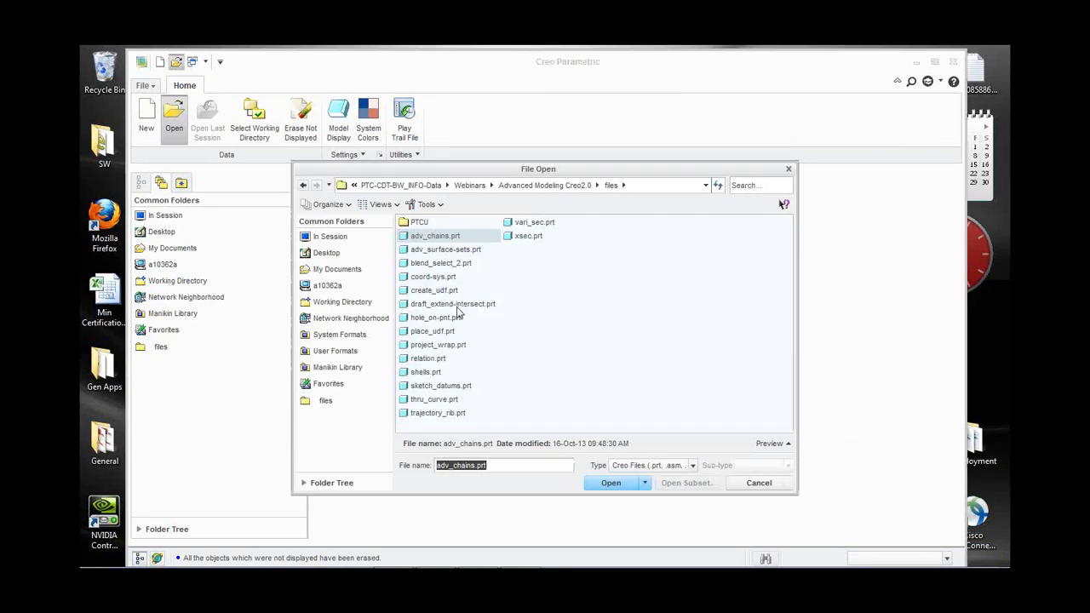
{"action": "double_click", "coordinate": [438, 263]}
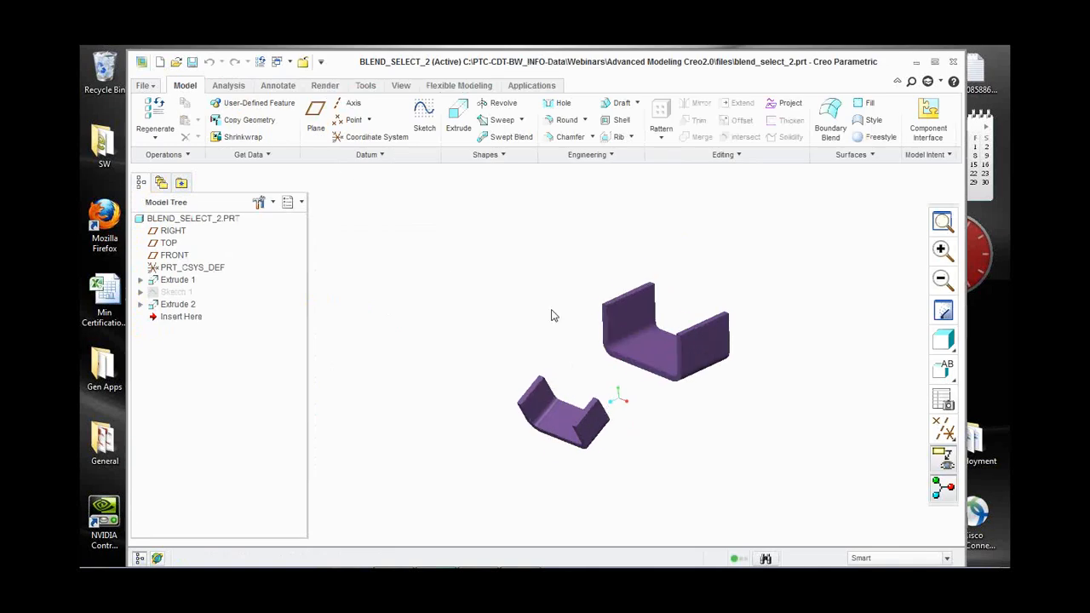
{"action": "middle_click_drag", "start_coordinate": [553, 315], "coordinate": [540, 327]}
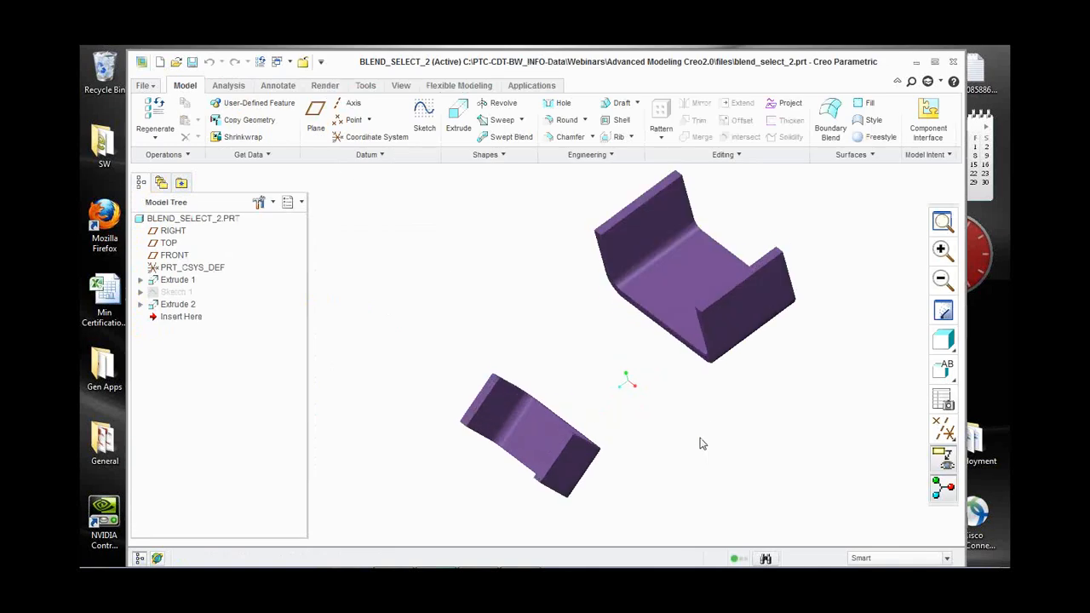
{"action": "middle_click_drag", "start_coordinate": [702, 444], "coordinate": [705, 426]}
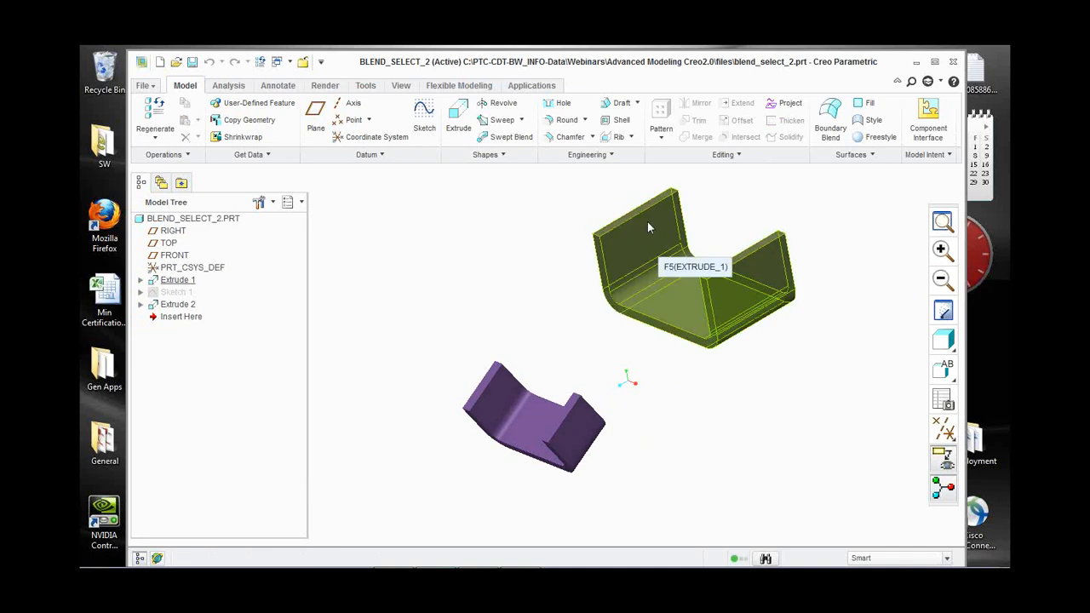
Start a solid blend with selected sections and pick the larger channel's end-face edge loop as the first section.
{"action": "left_click", "coordinate": [502, 157]}
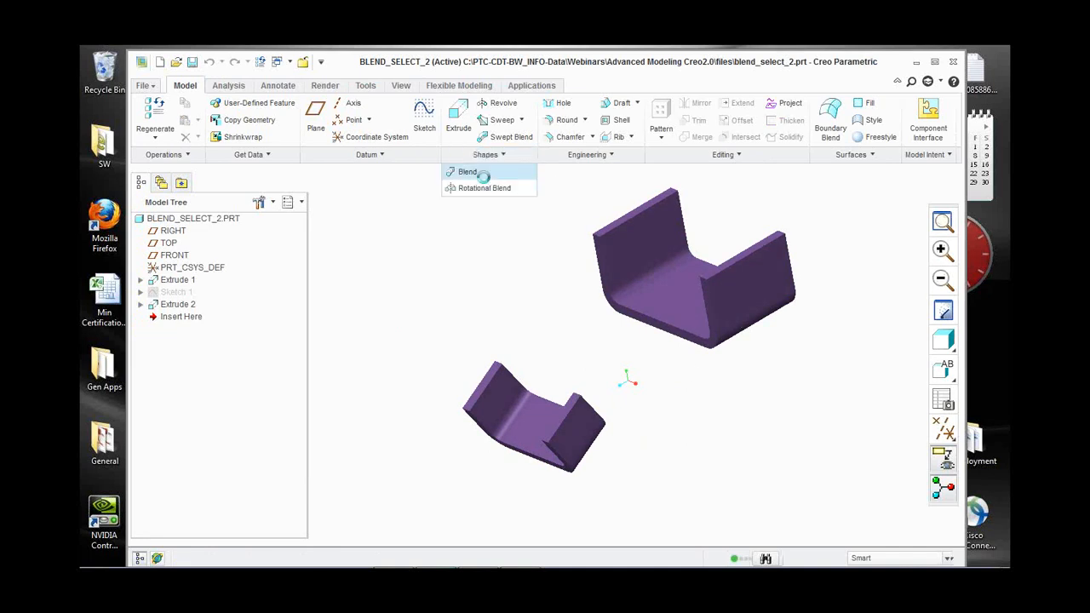
{"action": "left_click", "coordinate": [483, 173]}
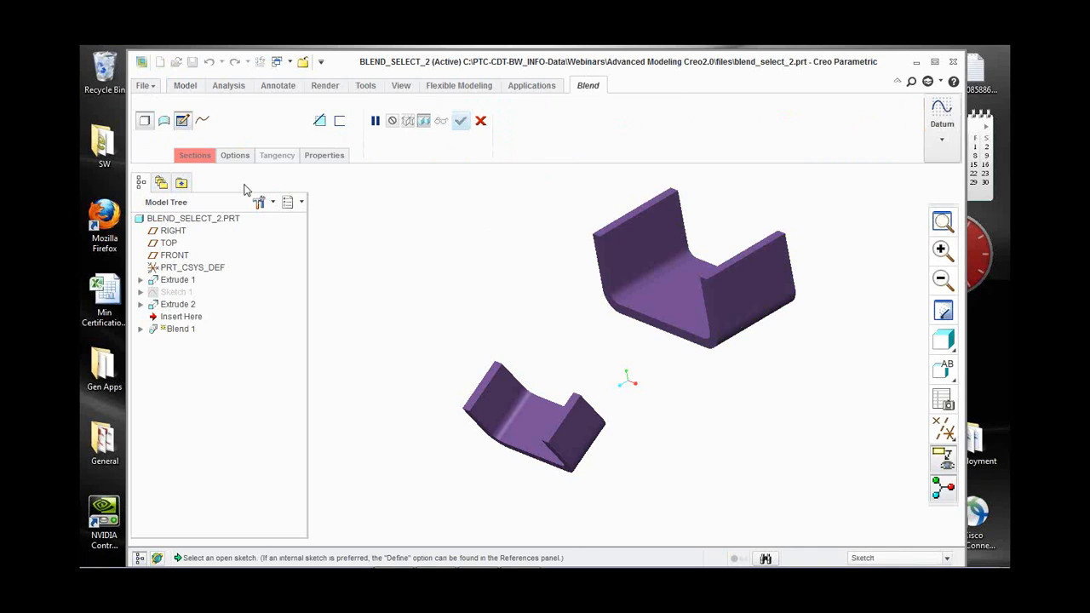
{"action": "right_click", "coordinate": [437, 236]}
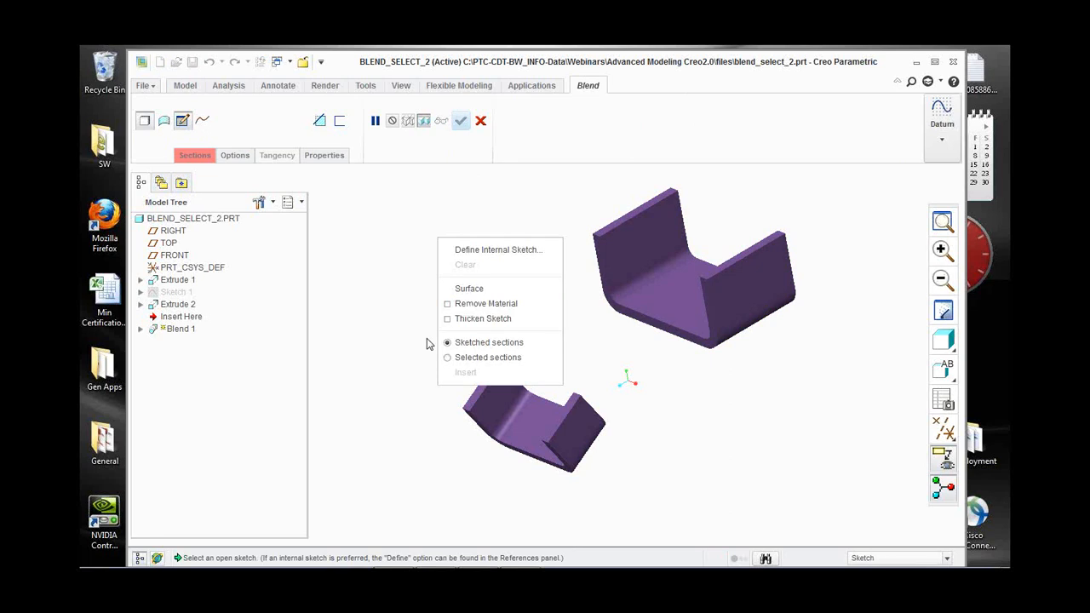
{"action": "left_click", "coordinate": [470, 358]}
{"action": "left_click", "coordinate": [640, 321]}
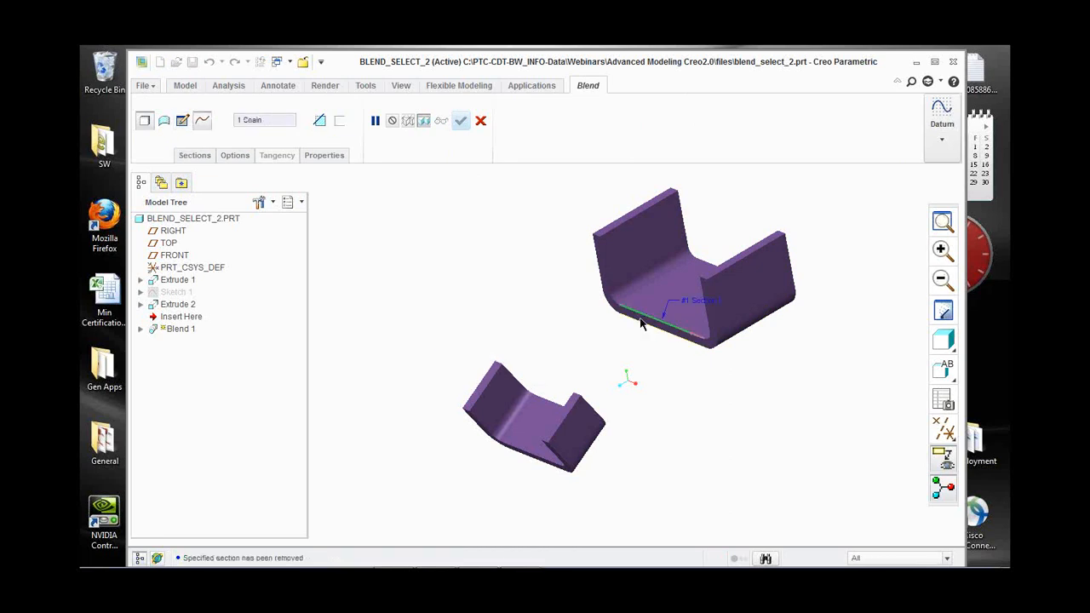
{"action": "scroll", "coordinate": [656, 332], "scroll_direction": "up", "scroll_amount": 2}
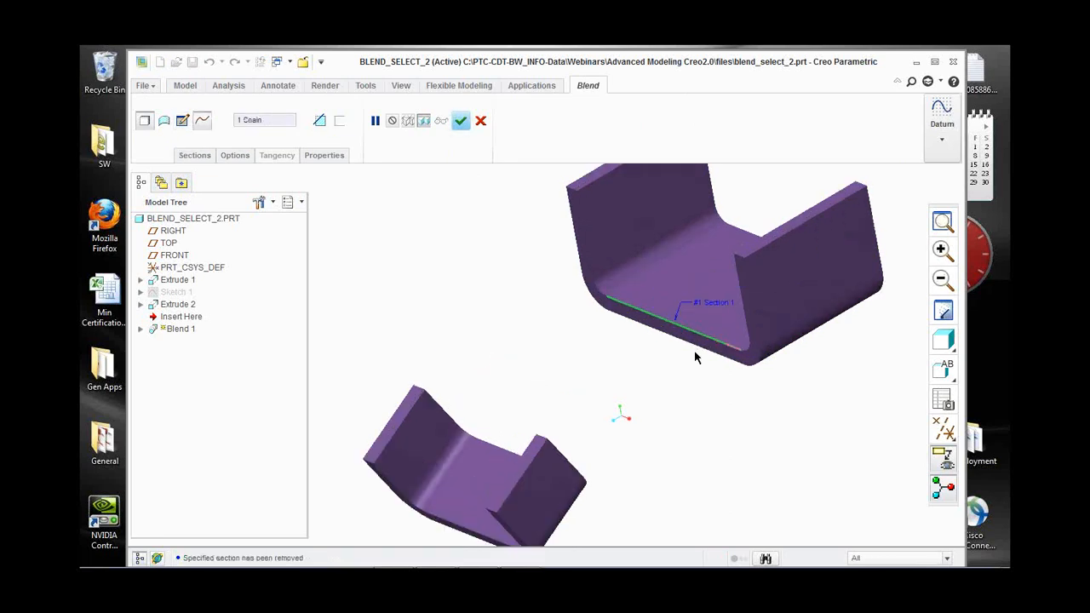
{"action": "left_click", "coordinate": [749, 358]}
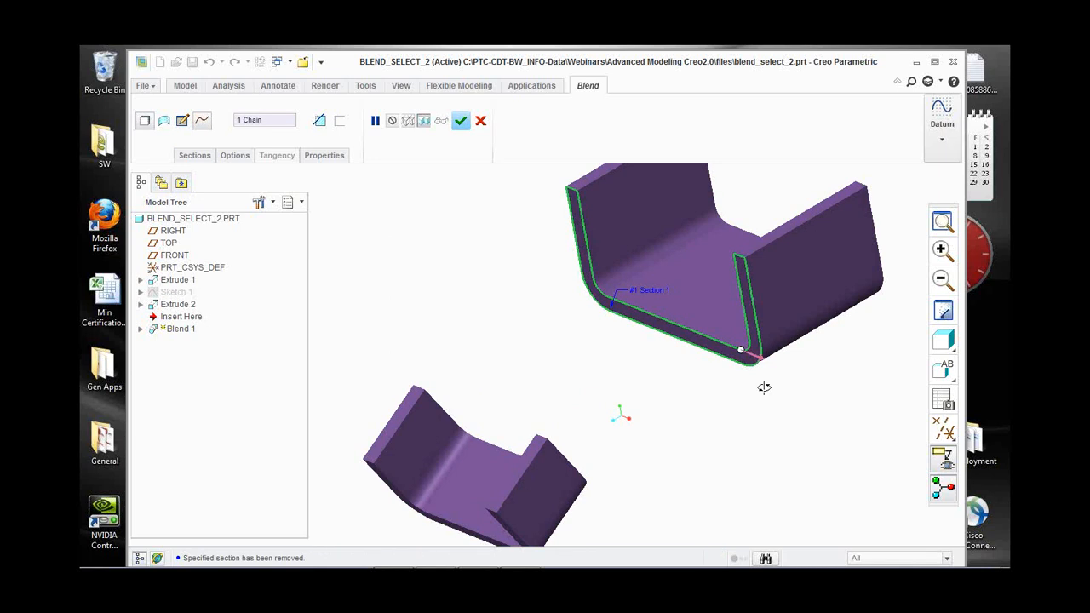
{"action": "middle_click_drag", "start_coordinate": [762, 385], "coordinate": [741, 390]}
{"action": "scroll", "coordinate": [698, 385], "scroll_direction": "up", "scroll_amount": 3}
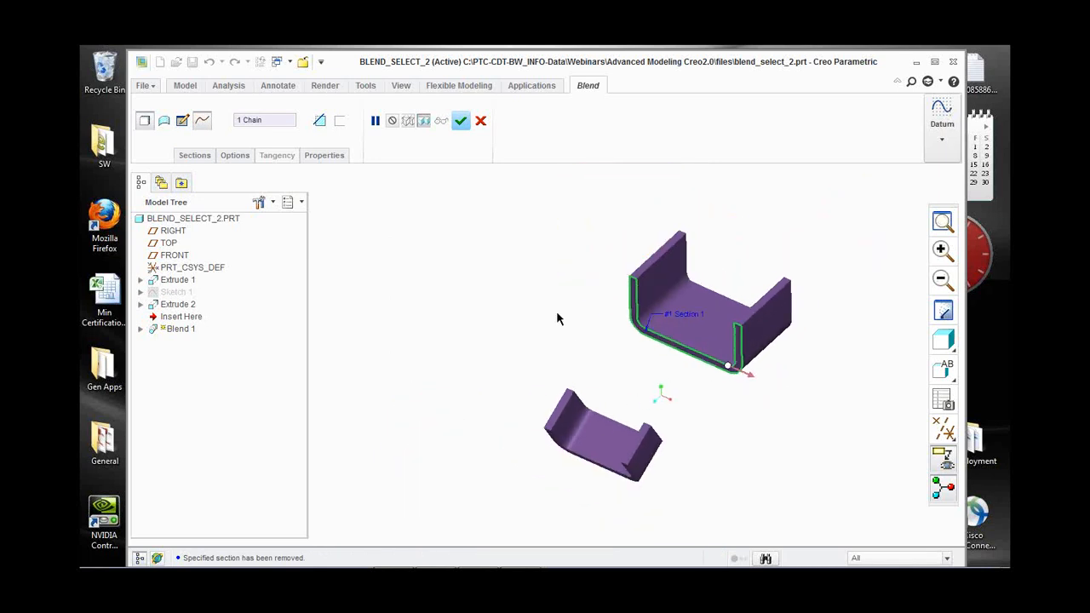
Insert a second blend section from the edge loop on the smaller channel's end face toward the larger channel.
{"action": "right_click", "coordinate": [531, 348]}
{"action": "left_click", "coordinate": [589, 418]}
{"action": "middle_click_drag", "start_coordinate": [637, 404], "coordinate": [647, 443]}
{"action": "scroll", "coordinate": [635, 457], "scroll_direction": "down", "scroll_amount": 3}
{"action": "left_click", "coordinate": [636, 457]}
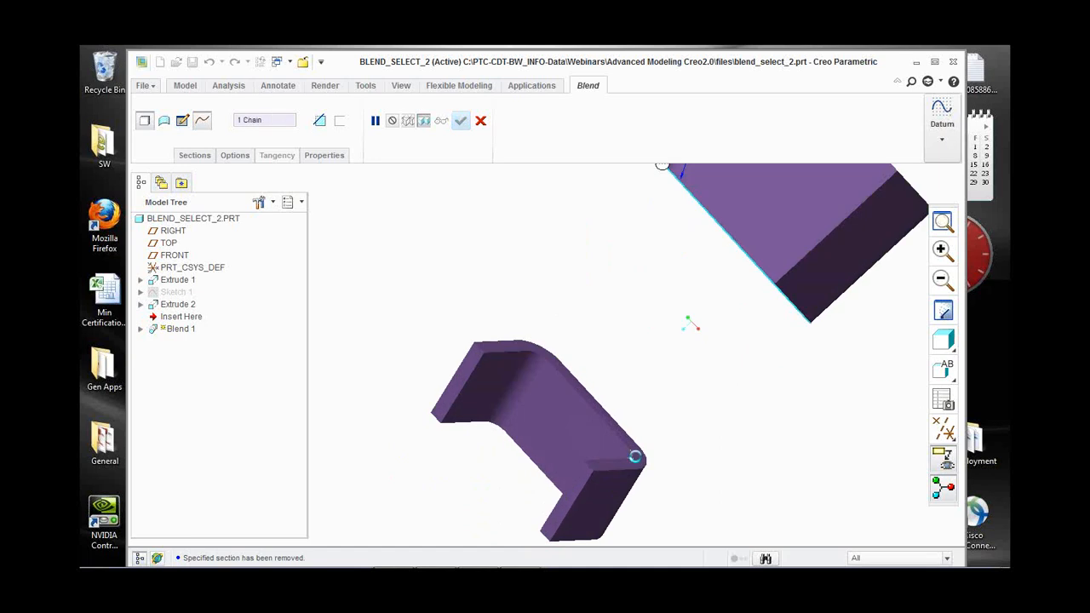
{"action": "scroll", "coordinate": [634, 454], "scroll_direction": "down", "scroll_amount": 3}
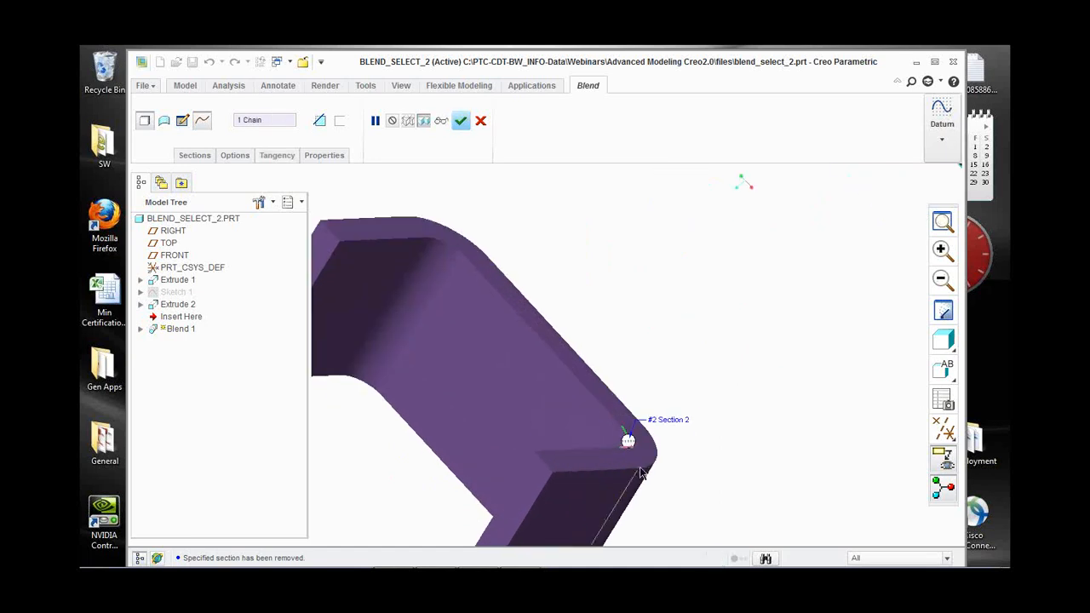
{"action": "left_click", "coordinate": [610, 415]}
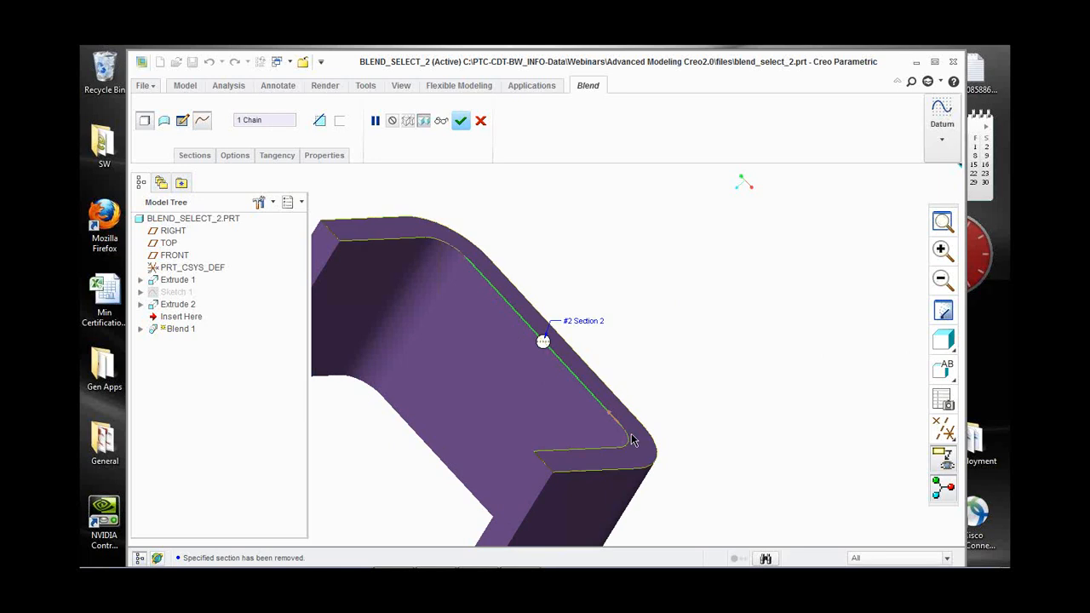
{"action": "middle_click_drag", "start_coordinate": [632, 441], "coordinate": [666, 375]}
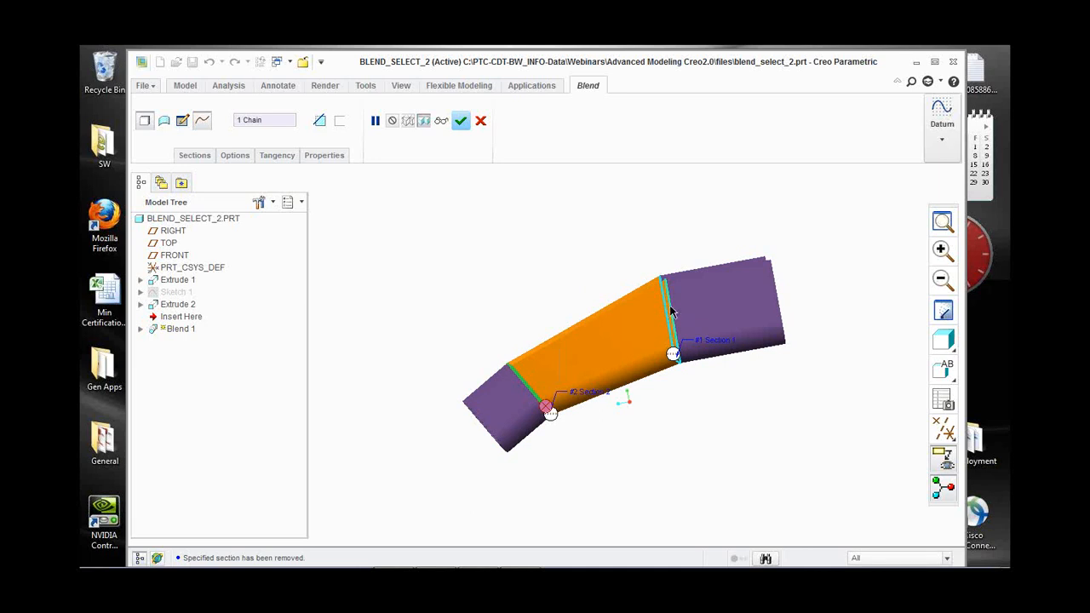
Check the blend between the two channels from several angles and complete the feature.
{"action": "middle_click_drag", "start_coordinate": [619, 397], "coordinate": [662, 398]}
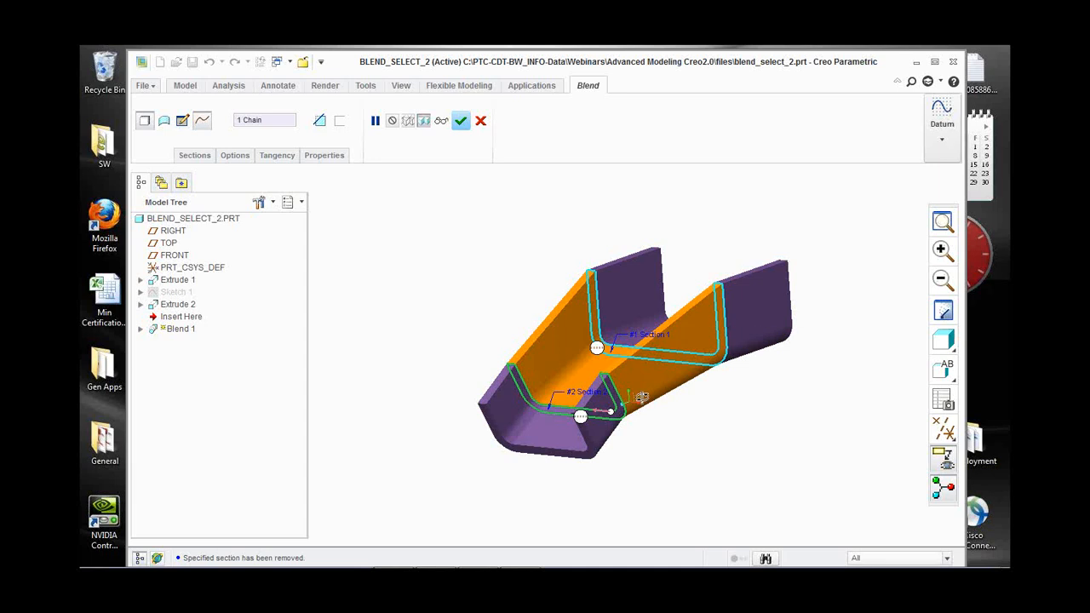
{"action": "middle_click_drag", "start_coordinate": [699, 362], "coordinate": [603, 423]}
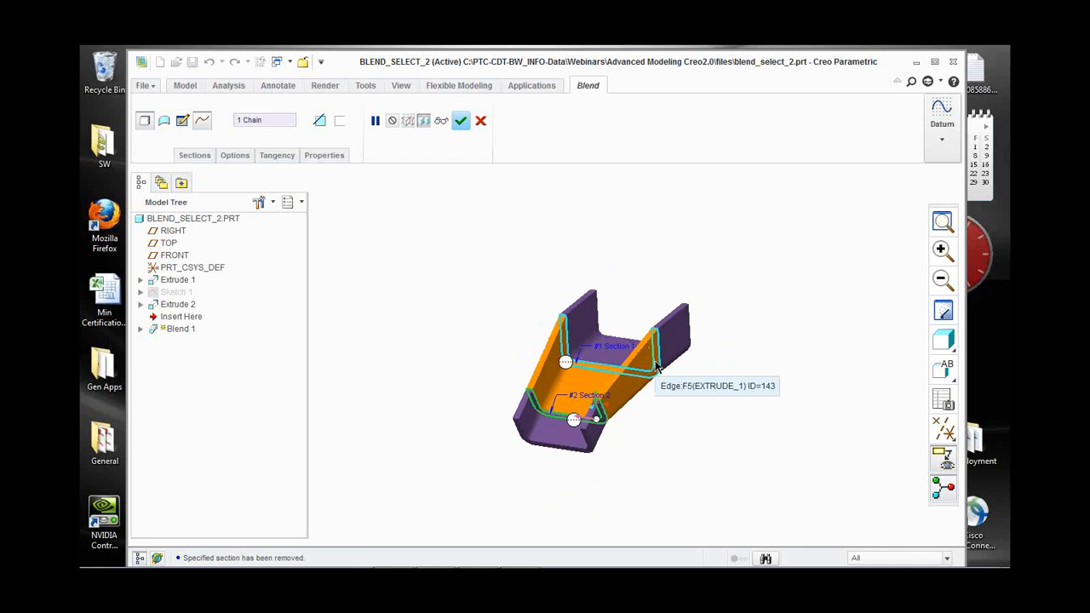
{"action": "left_click", "coordinate": [460, 120]}
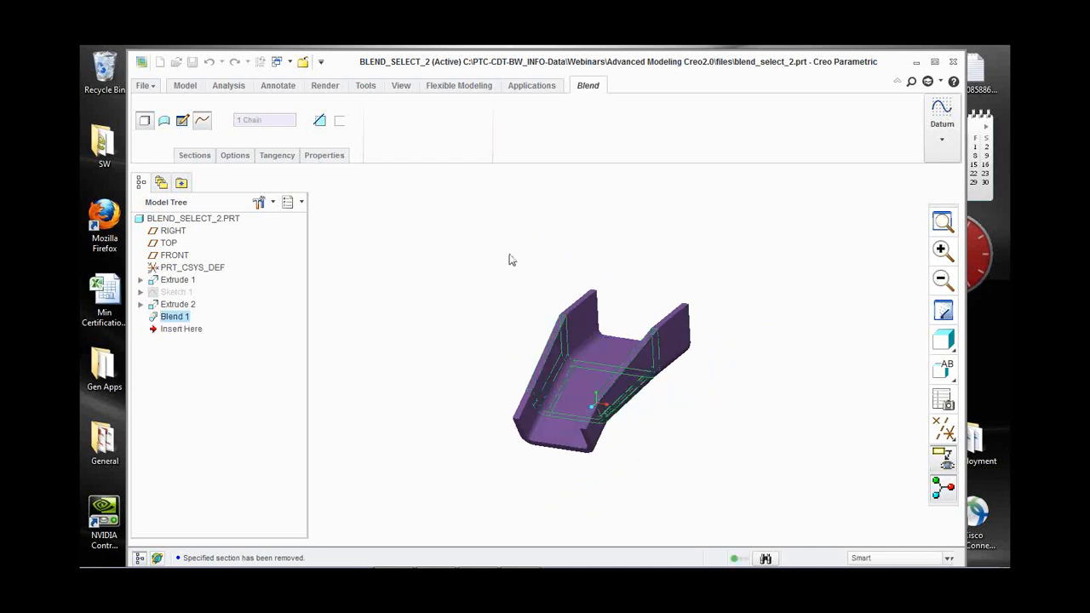
Start a new solid blend with sketched sections and turn on the display of all datum features.
{"action": "left_click", "coordinate": [488, 157]}
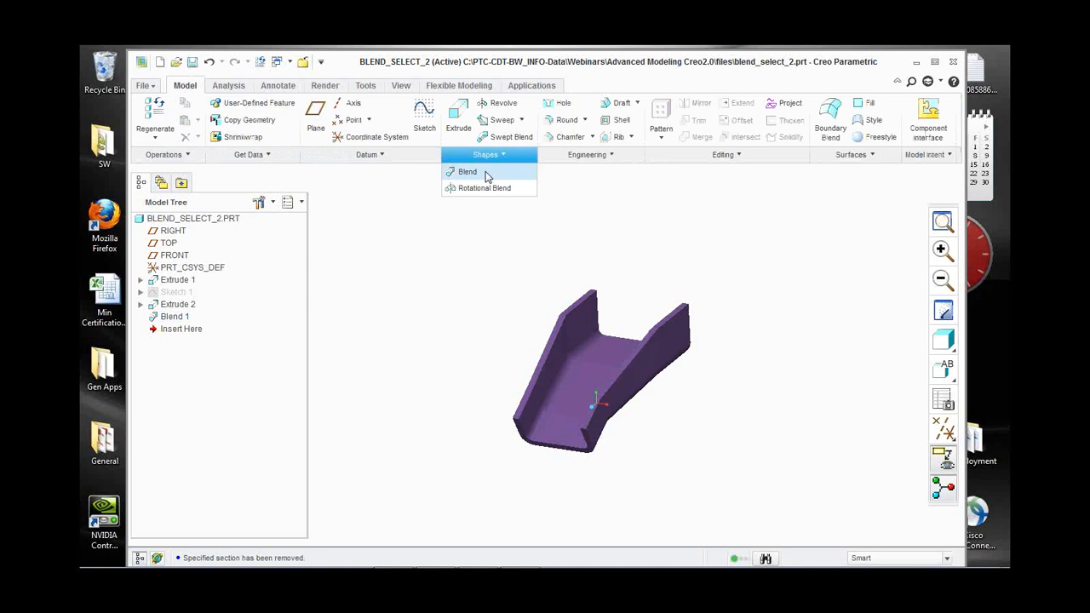
{"action": "left_click", "coordinate": [468, 172]}
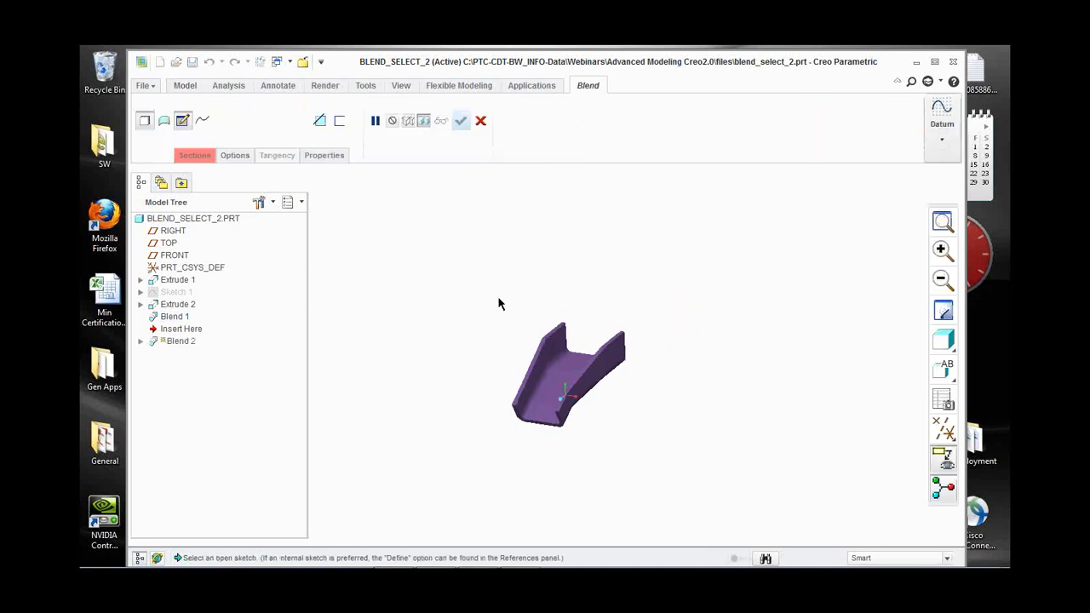
{"action": "right_click", "coordinate": [503, 219]}
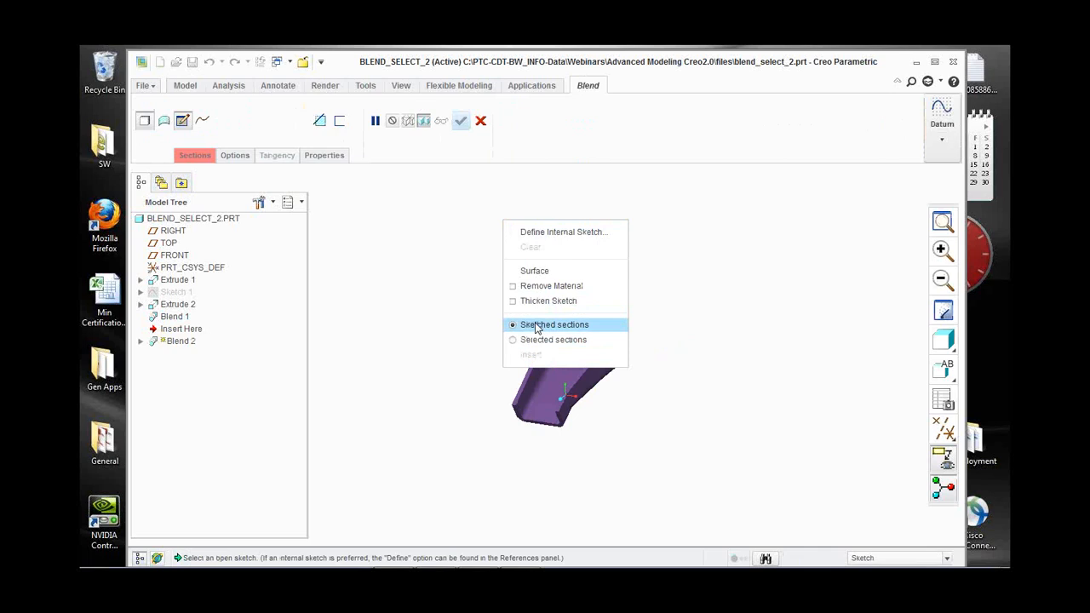
{"action": "left_click", "coordinate": [449, 291]}
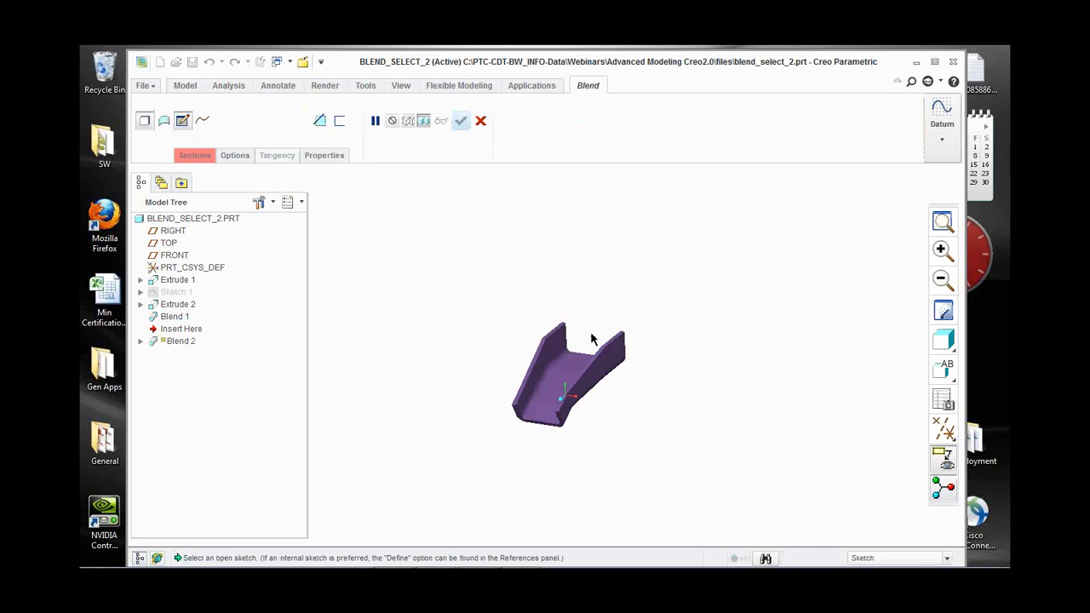
{"action": "left_click", "coordinate": [952, 436]}
{"action": "left_click", "coordinate": [892, 460]}
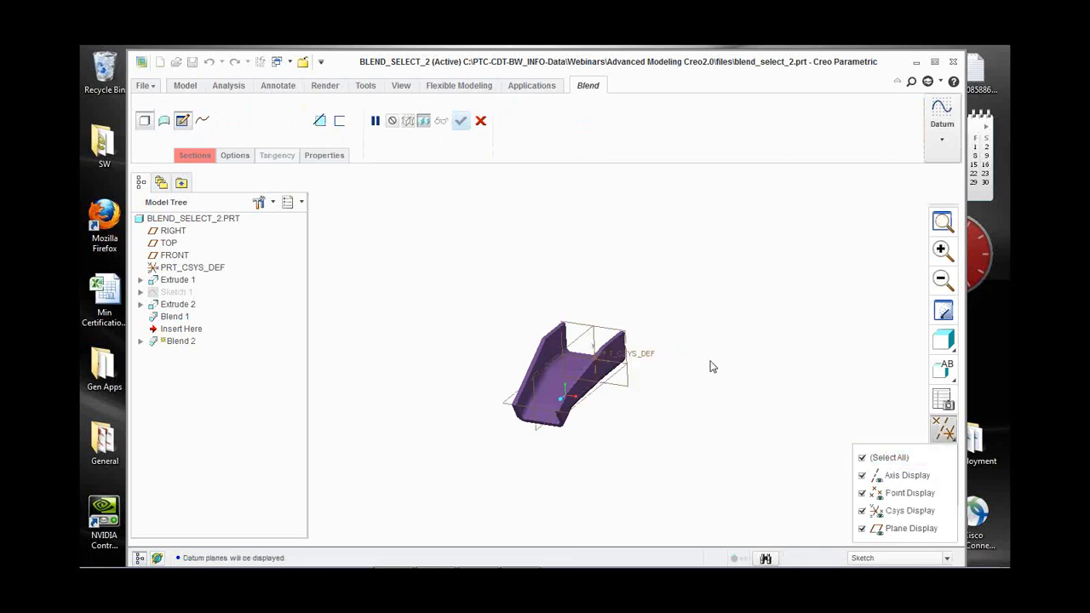
Sketch the first blend section as a rectangle beside the channel part on the FRONT plane, with RIGHT as the orientation reference.
{"action": "right_click", "coordinate": [647, 288]}
{"action": "left_click", "coordinate": [696, 296]}
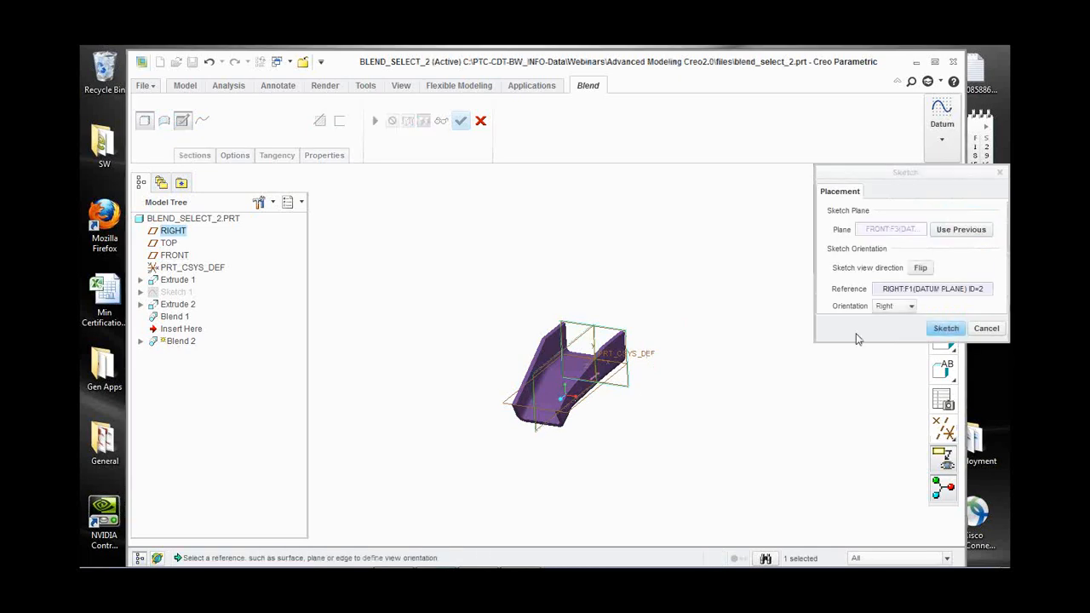
{"action": "left_click", "coordinate": [946, 329]}
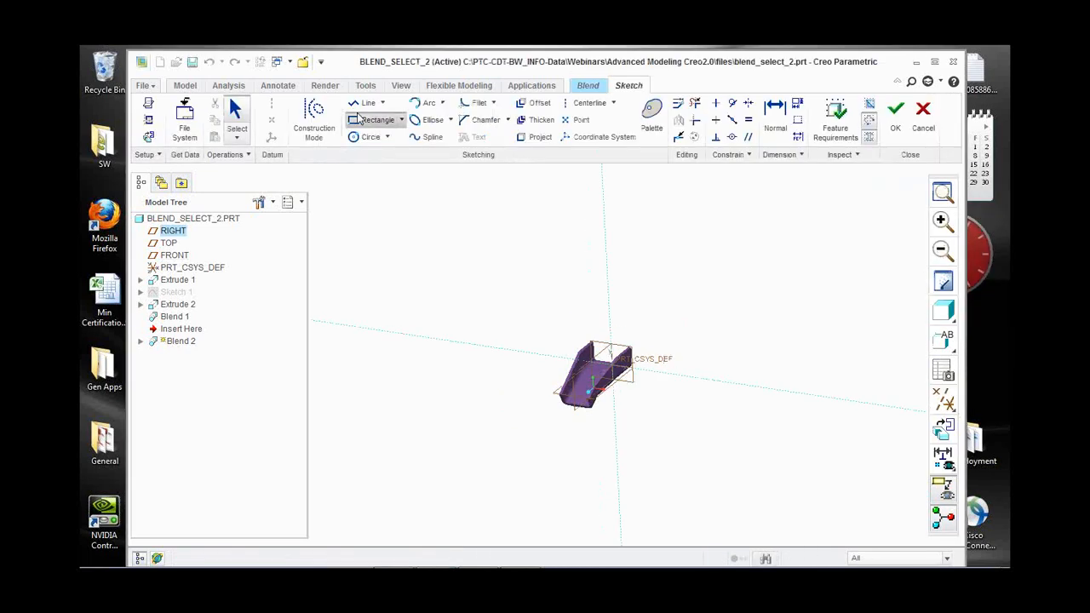
{"action": "left_click", "coordinate": [688, 341]}
{"action": "left_click", "coordinate": [756, 386]}
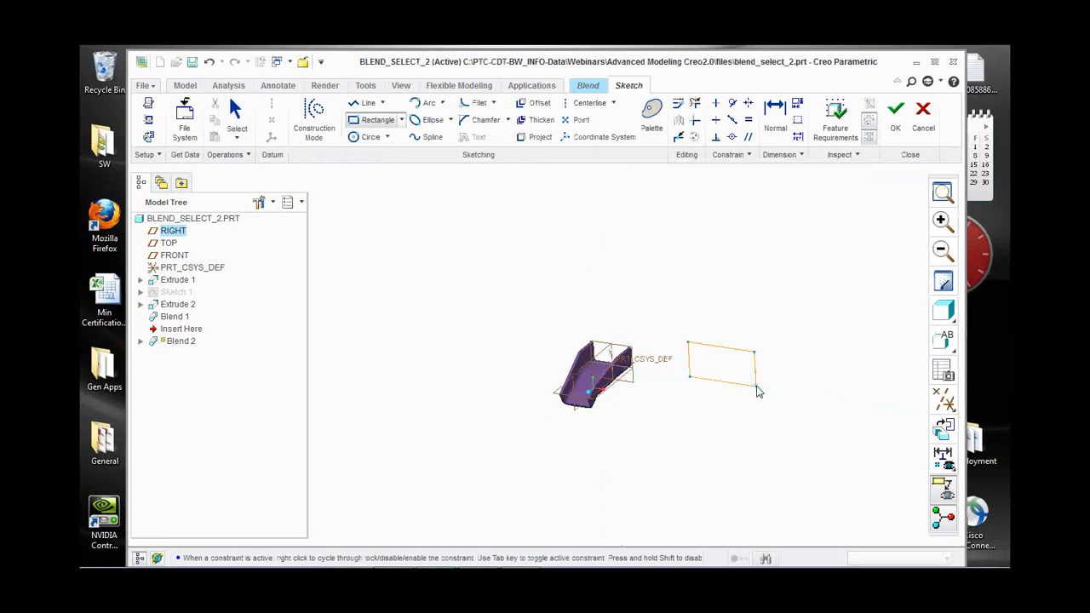
{"action": "left_click", "coordinate": [895, 109]}
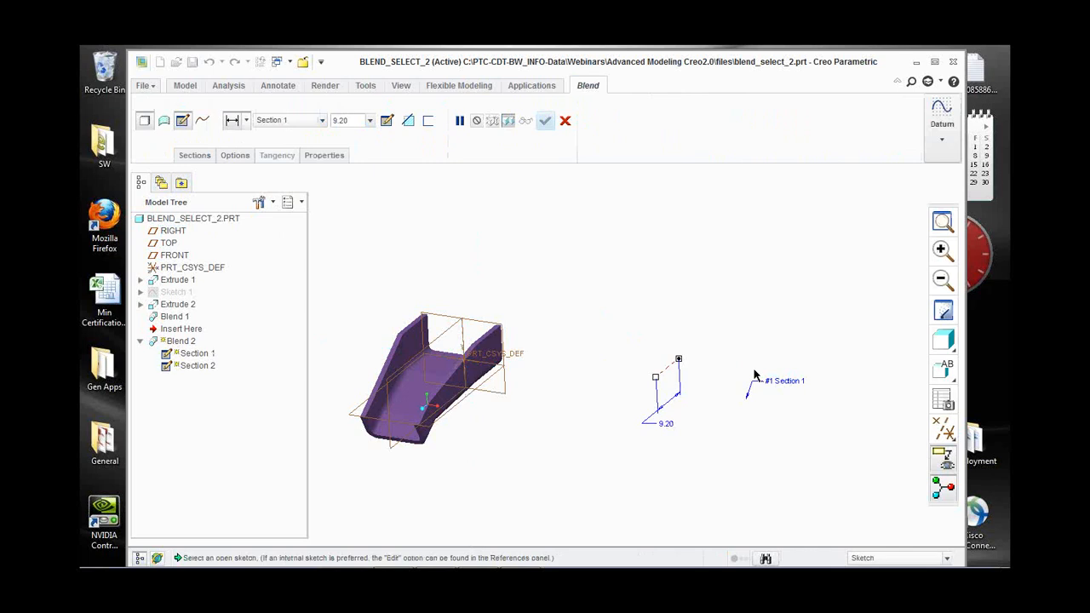
Offset the second section 28.70 from Section 1 and sketch a smaller rectangle on it.
{"action": "scroll", "coordinate": [724, 333], "scroll_direction": "up", "scroll_amount": 2}
{"action": "scroll", "coordinate": [691, 410], "scroll_direction": "down", "scroll_amount": 2}
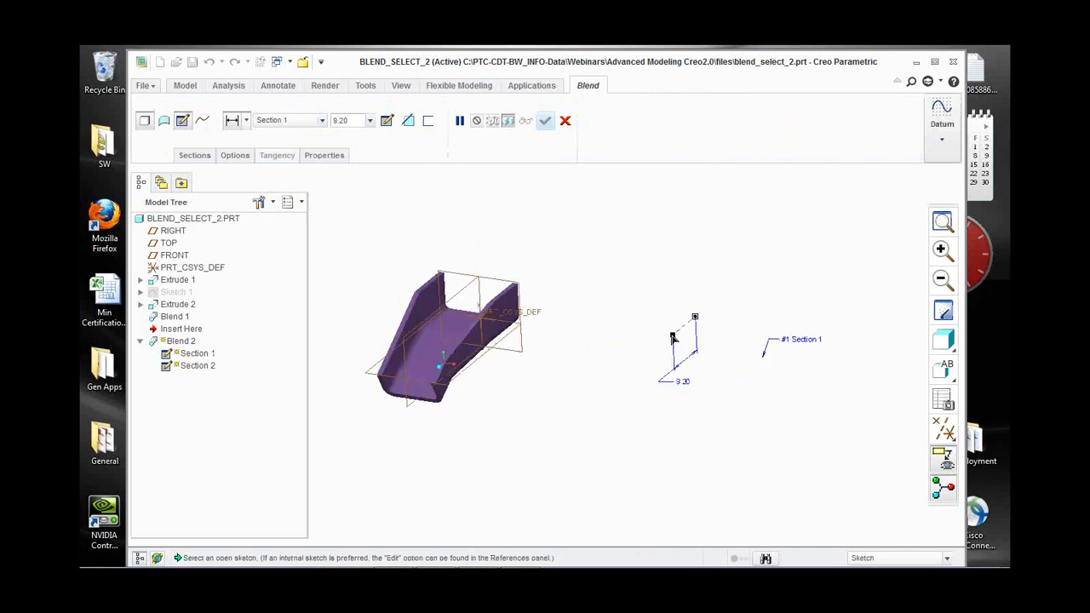
{"action": "left_click_drag", "start_coordinate": [673, 337], "coordinate": [626, 379]}
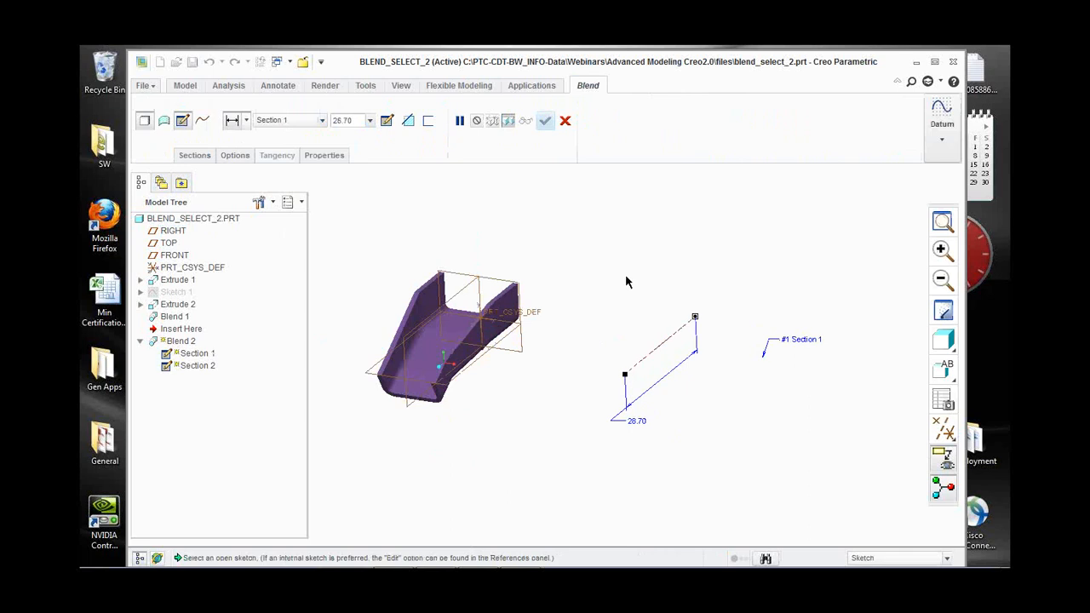
{"action": "right_click", "coordinate": [627, 246]}
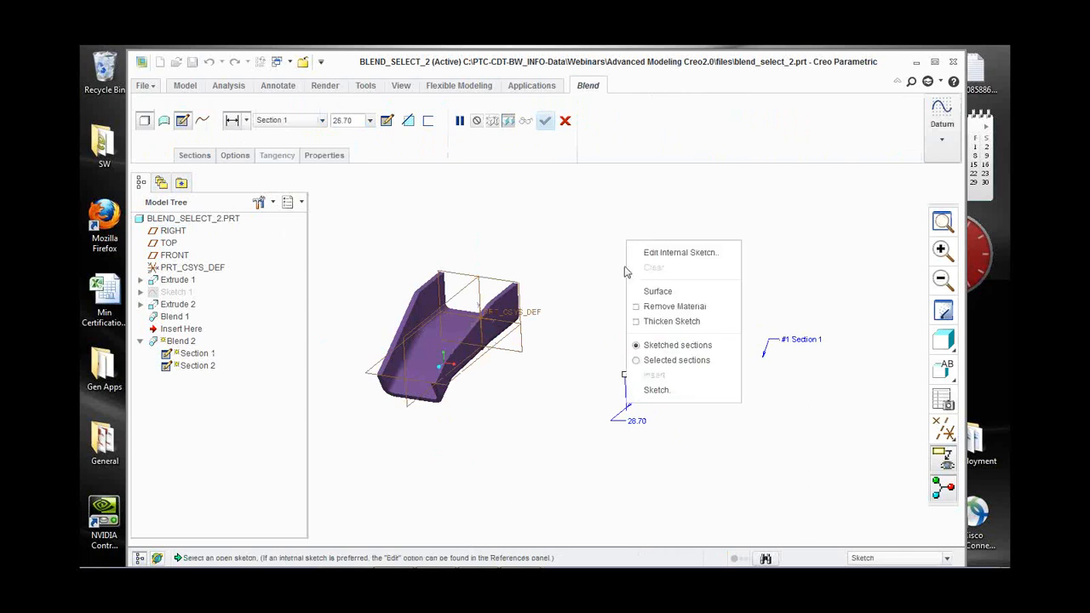
{"action": "left_click", "coordinate": [656, 390]}
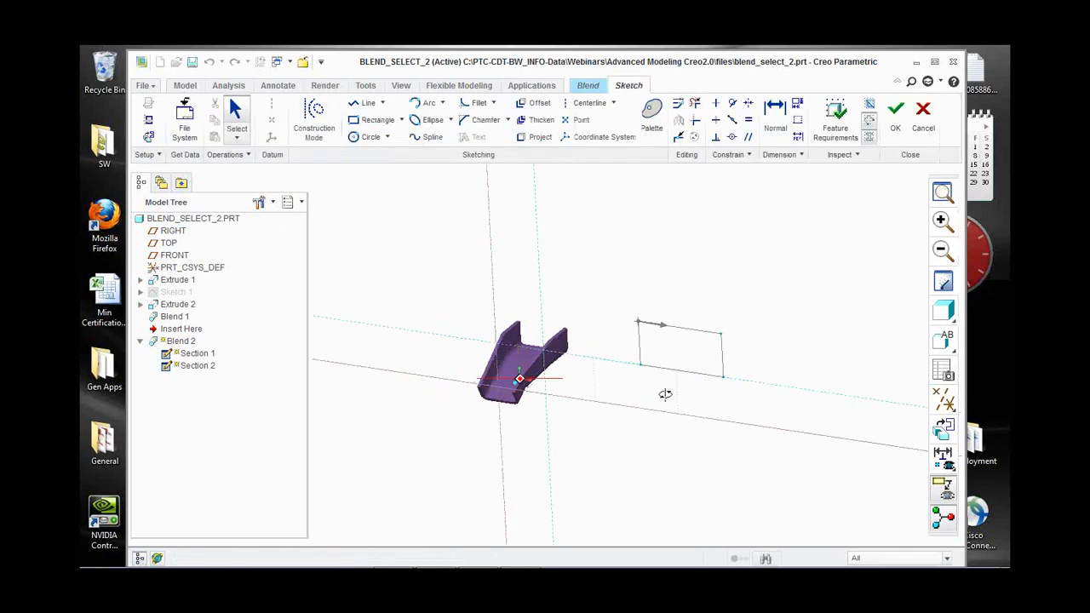
{"action": "key", "text": "r"}
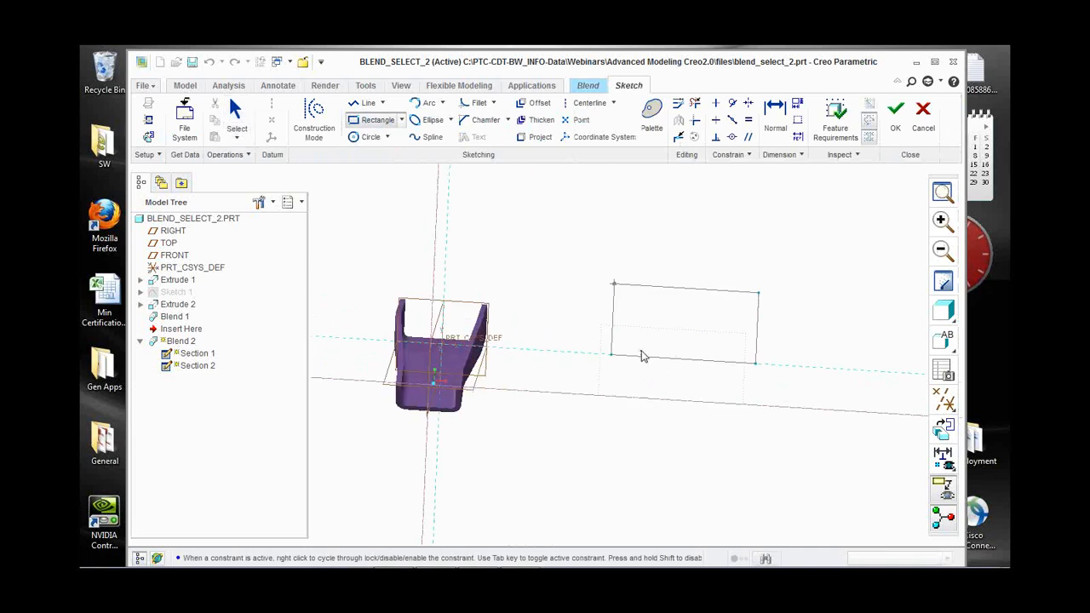
{"action": "left_click", "coordinate": [640, 350]}
{"action": "left_click", "coordinate": [709, 402]}
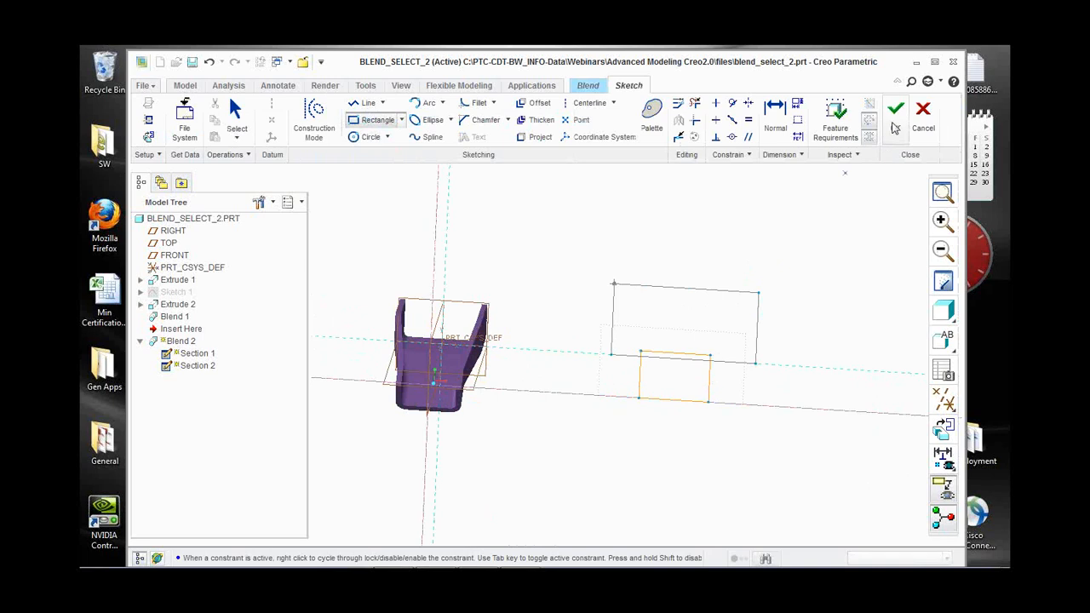
{"action": "left_click", "coordinate": [897, 120]}
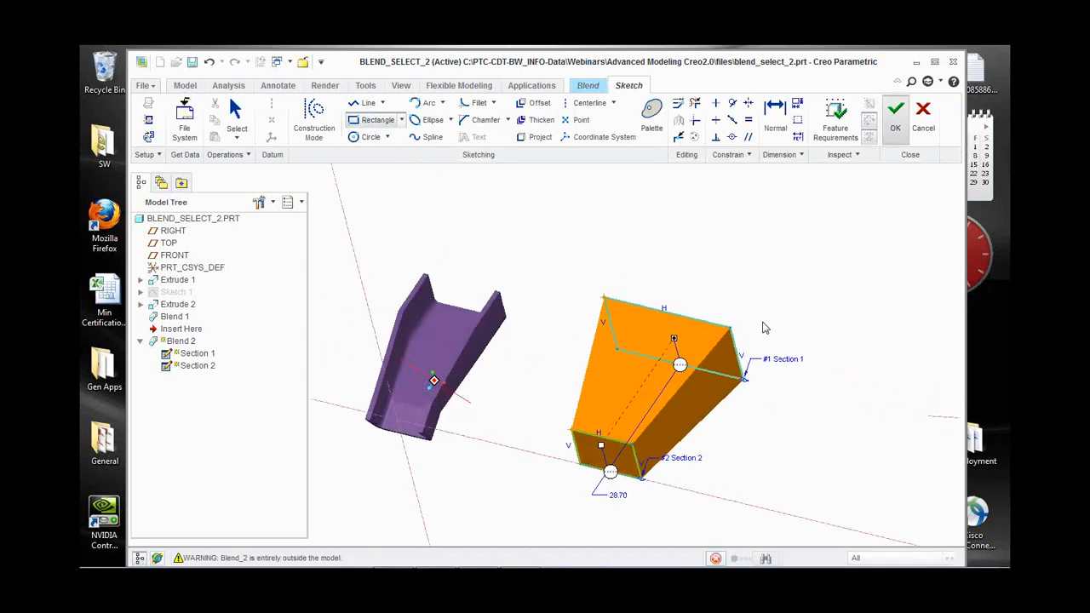
Increase the second section's offset from Section 1 to 30.00 using the model preview.
{"action": "scroll", "coordinate": [644, 448], "scroll_direction": "down", "scroll_amount": 2}
{"action": "mouse_move", "coordinate": [620, 419]}
{"action": "left_mouse_down"}
{"action": "mouse_move", "coordinate": [601, 460]}
{"action": "mouse_move", "coordinate": [625, 432]}
{"action": "left_mouse_up"}
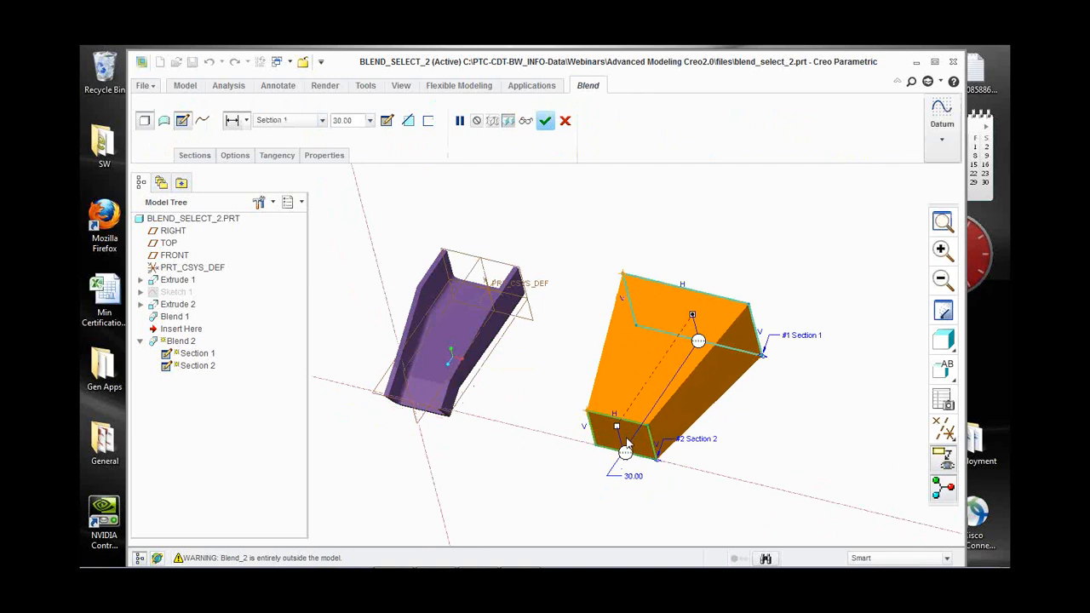
{"action": "middle_click_drag", "start_coordinate": [627, 444], "coordinate": [656, 437]}
{"action": "mouse_move", "coordinate": [657, 419]}
{"action": "left_mouse_down"}
{"action": "mouse_move", "coordinate": [678, 406]}
{"action": "mouse_move", "coordinate": [663, 416]}
{"action": "left_mouse_up"}
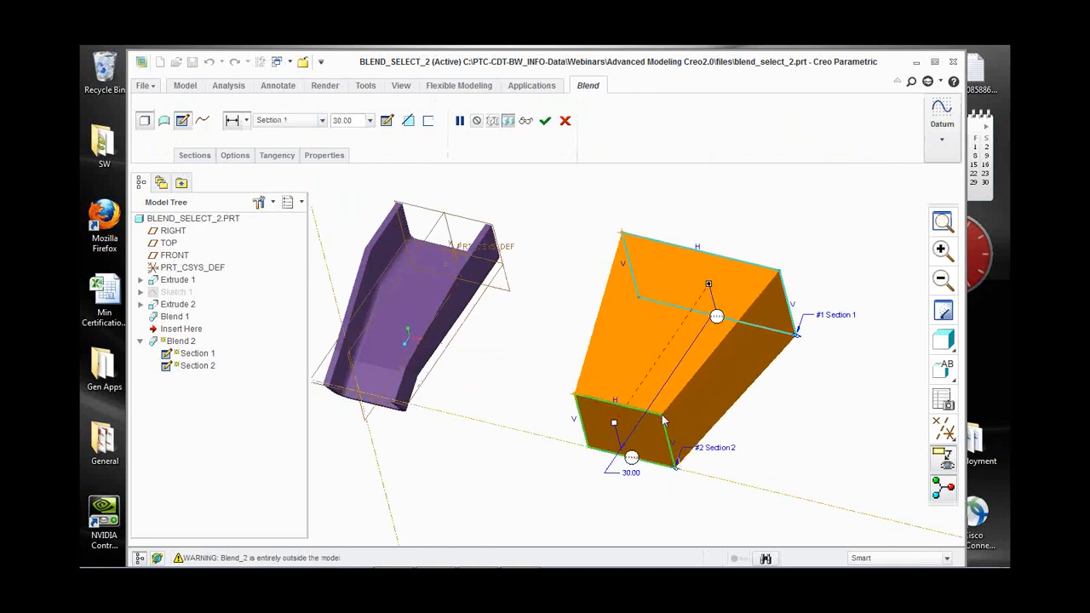
{"action": "scroll", "coordinate": [653, 432], "scroll_direction": "up", "scroll_amount": 6}
{"action": "scroll", "coordinate": [647, 452], "scroll_direction": "down", "scroll_amount": 3}
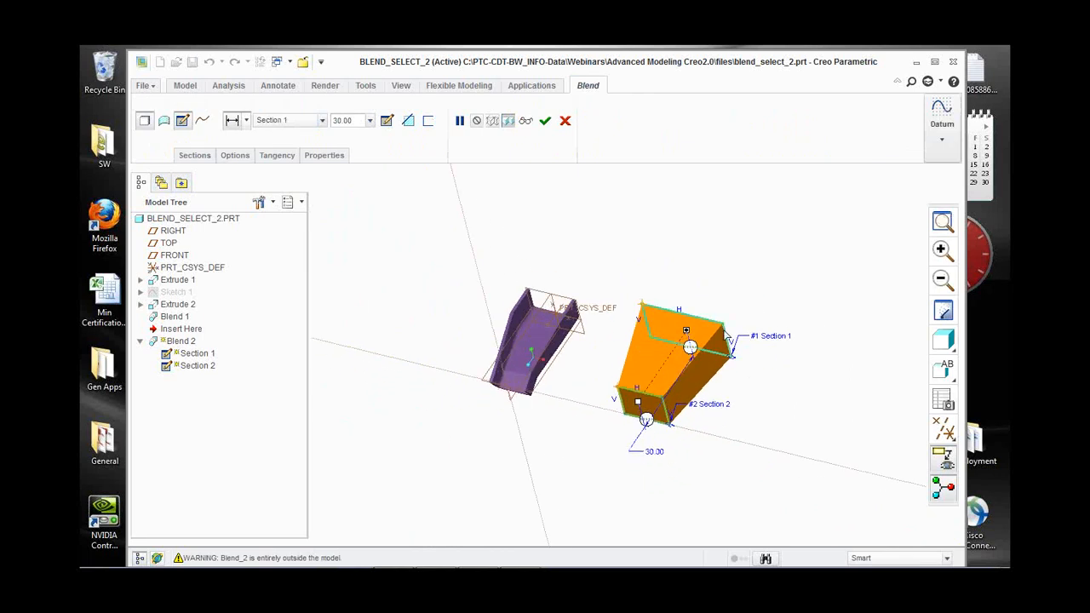
Insert a third section offset 26.00 from Section 2 and sketch a rectangle on it larger than the second section's.
{"action": "right_click", "coordinate": [707, 242]}
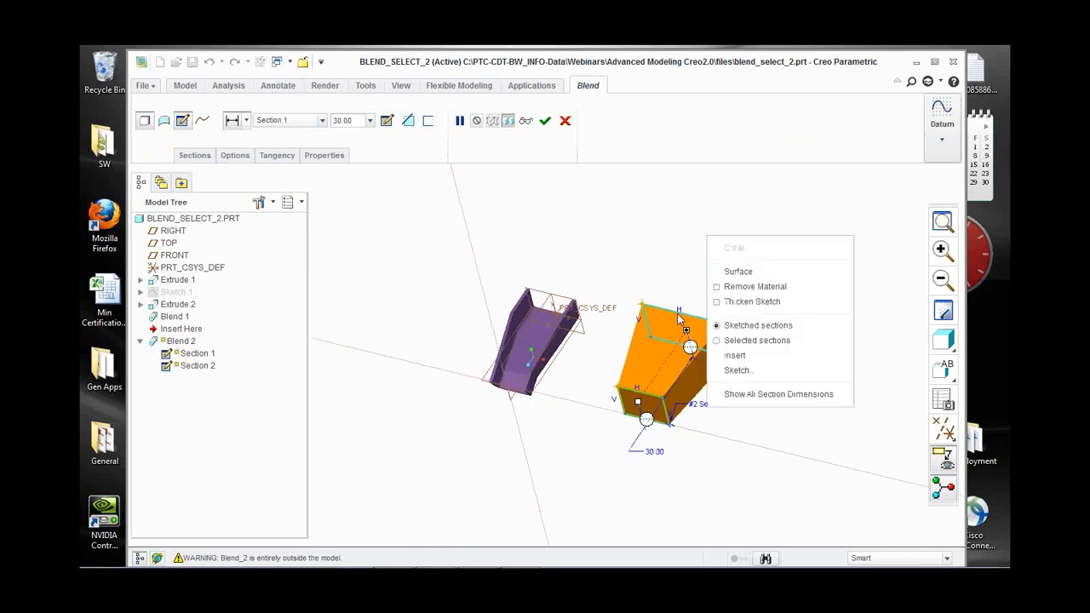
{"action": "left_click", "coordinate": [735, 356]}
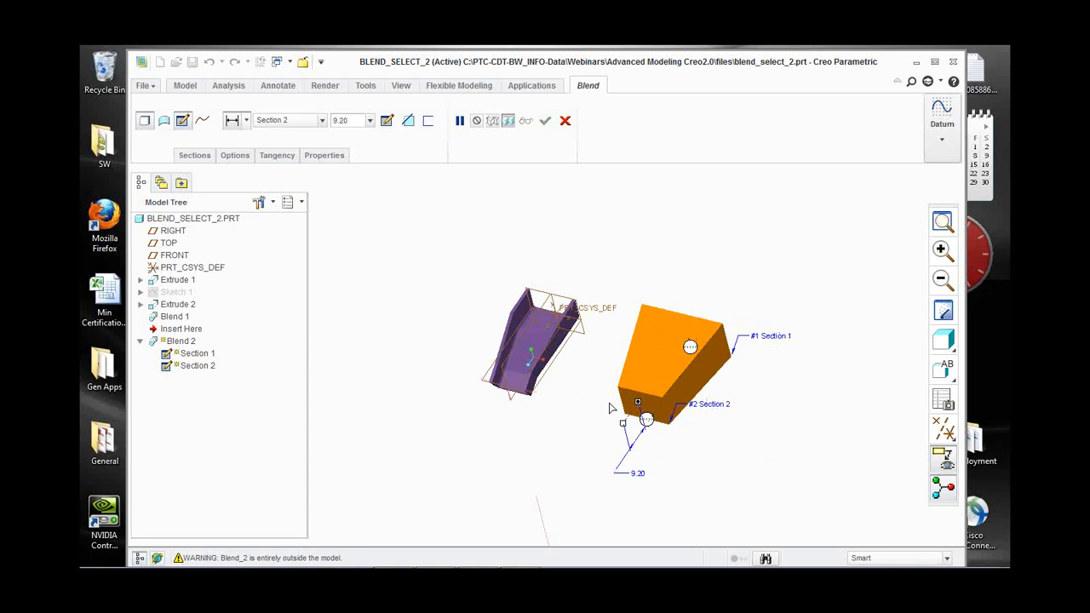
{"action": "left_click_drag", "start_coordinate": [624, 431], "coordinate": [598, 469]}
{"action": "right_click", "coordinate": [663, 260]}
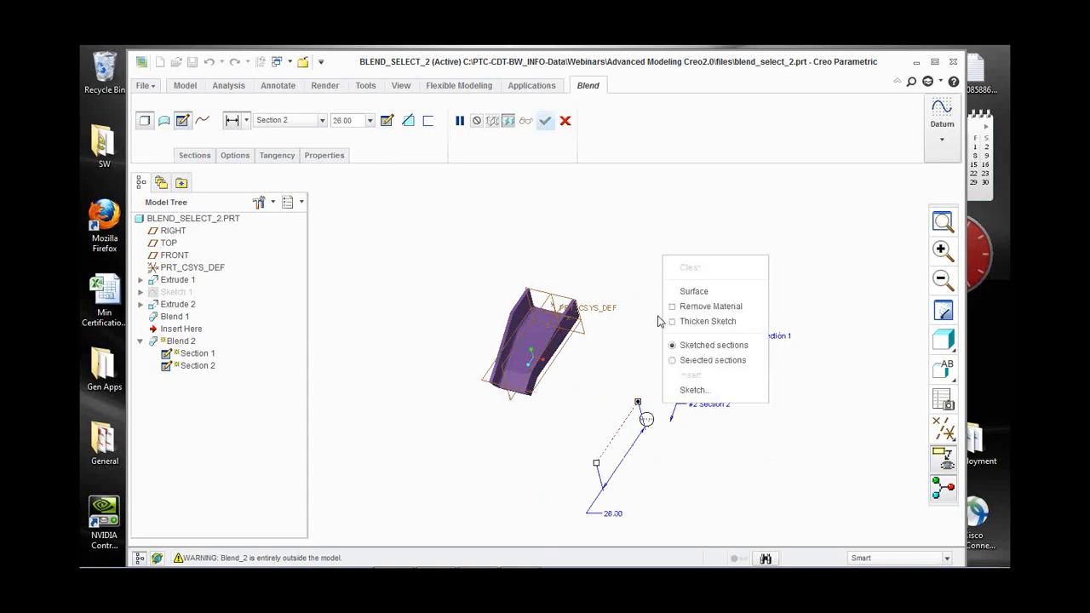
{"action": "left_click", "coordinate": [692, 391]}
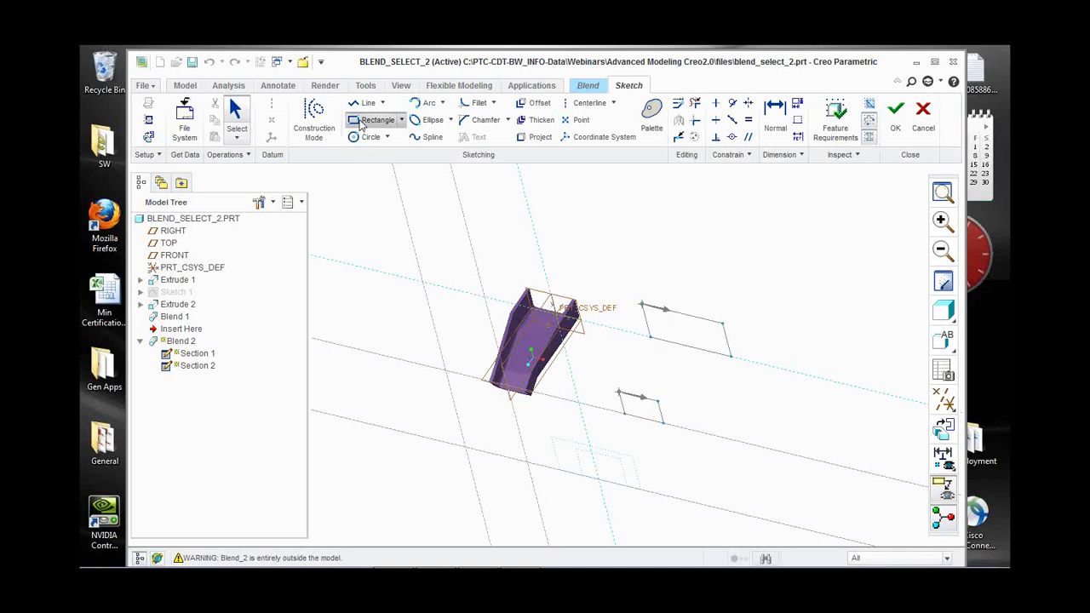
{"action": "left_click", "coordinate": [370, 120]}
{"action": "left_click", "coordinate": [616, 372]}
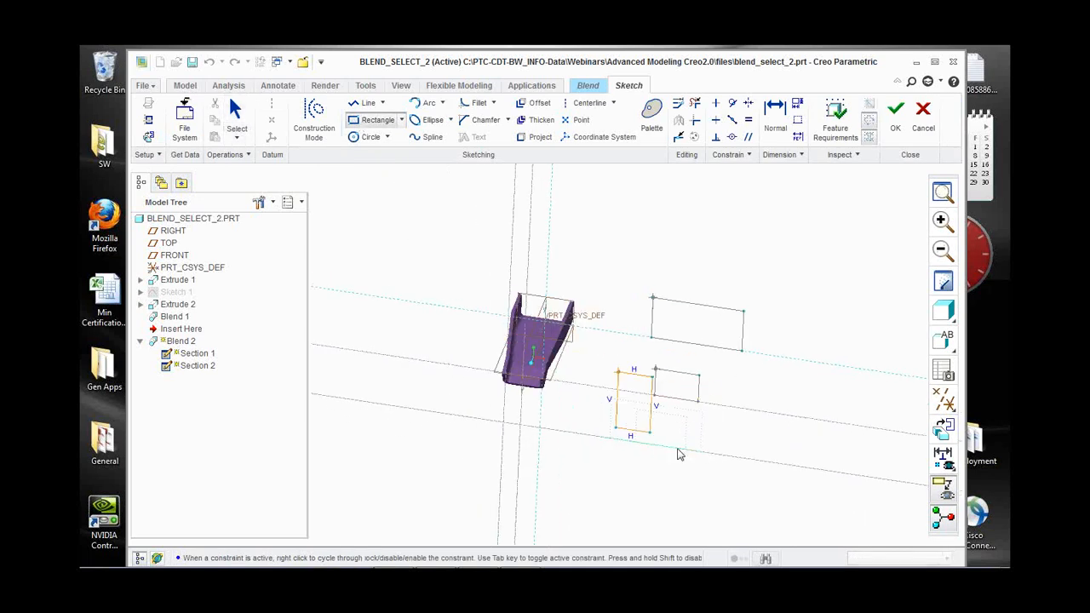
{"action": "left_click", "coordinate": [714, 453]}
{"action": "left_click", "coordinate": [896, 109]}
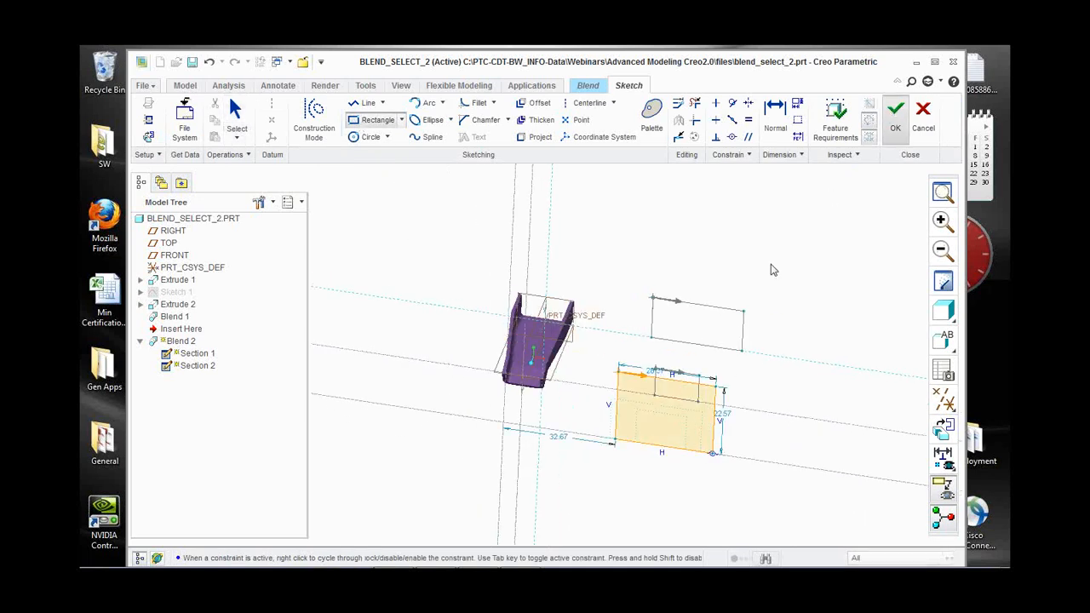
Increase the third section's offset from Section 2 to 41.20, review the section list and complete the blend.
{"action": "middle_click_drag", "start_coordinate": [713, 351], "coordinate": [714, 357]}
{"action": "scroll", "coordinate": [707, 365], "scroll_direction": "up", "scroll_amount": 3}
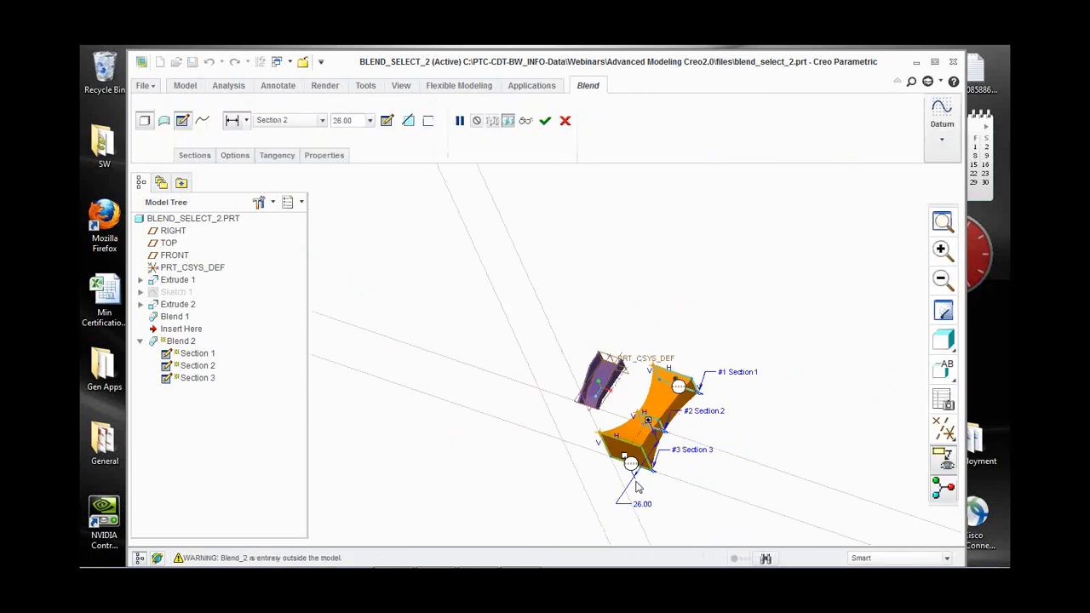
{"action": "scroll", "coordinate": [637, 486], "scroll_direction": "down", "scroll_amount": 2}
{"action": "left_click_drag", "start_coordinate": [612, 461], "coordinate": [607, 486]}
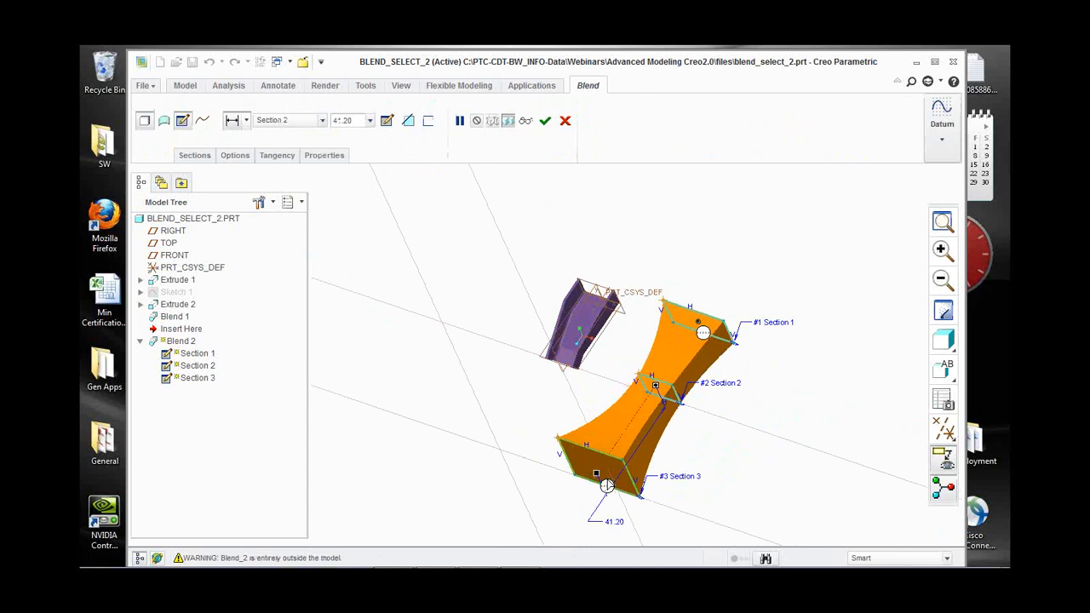
{"action": "left_click", "coordinate": [194, 155]}
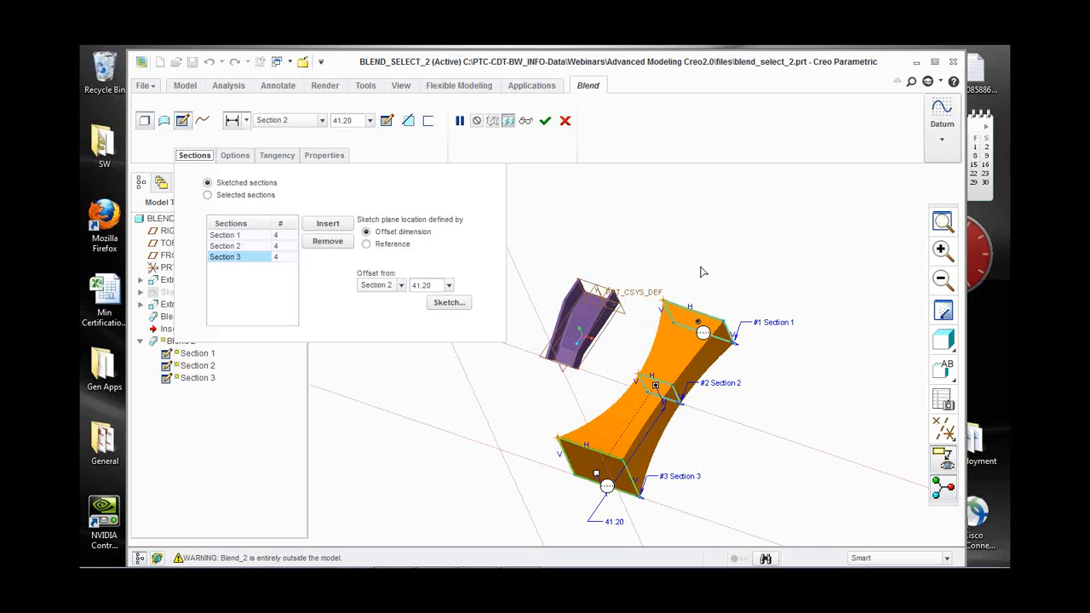
{"action": "left_click", "coordinate": [546, 121]}
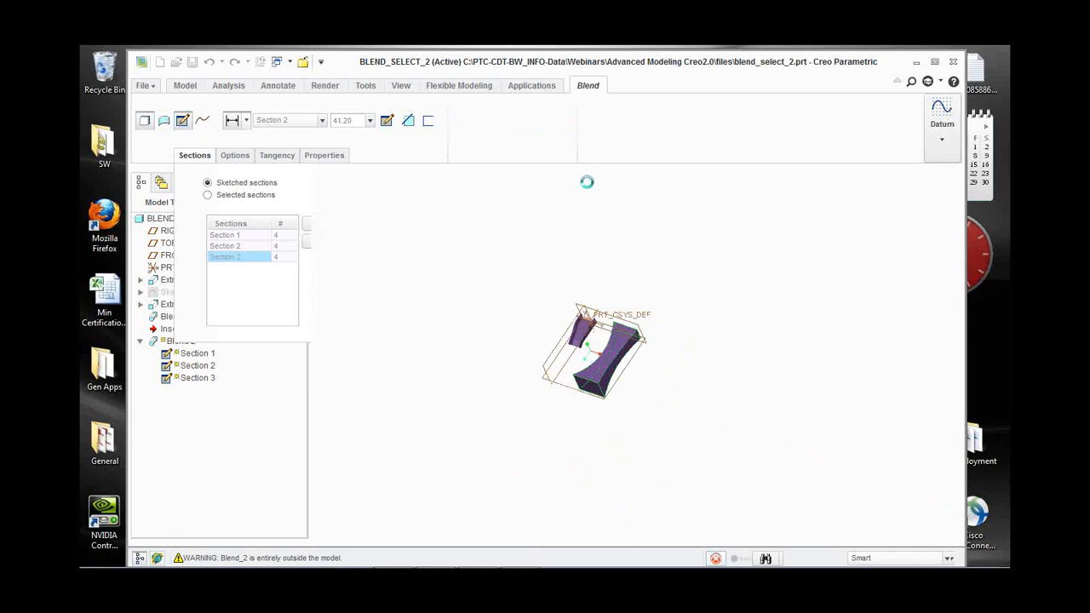
Start a solid rotational blend and open an internal sketch for its first section, with the RIGHT plane as the orientation reference.
{"action": "left_click", "coordinate": [494, 154]}
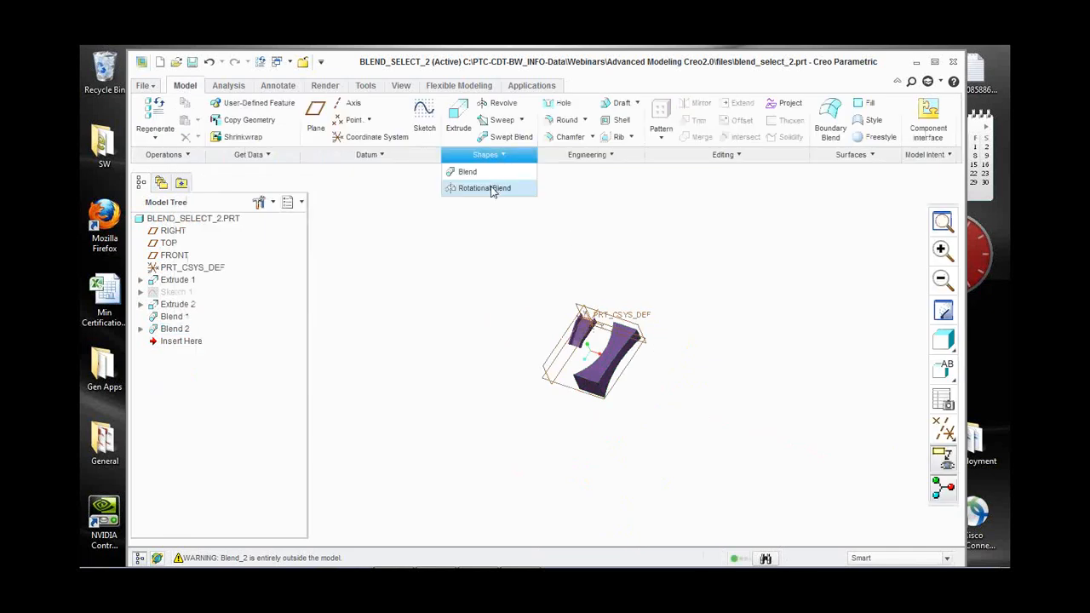
{"action": "left_click", "coordinate": [492, 189]}
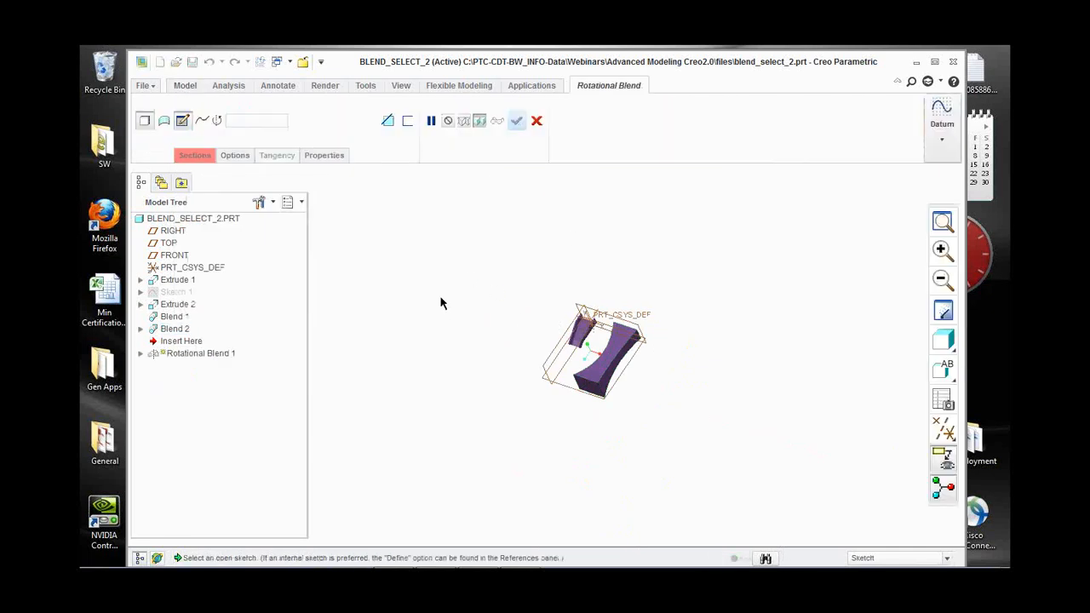
{"action": "scroll", "coordinate": [547, 402], "scroll_direction": "up", "scroll_amount": 2}
{"action": "scroll", "coordinate": [545, 390], "scroll_direction": "down", "scroll_amount": 3}
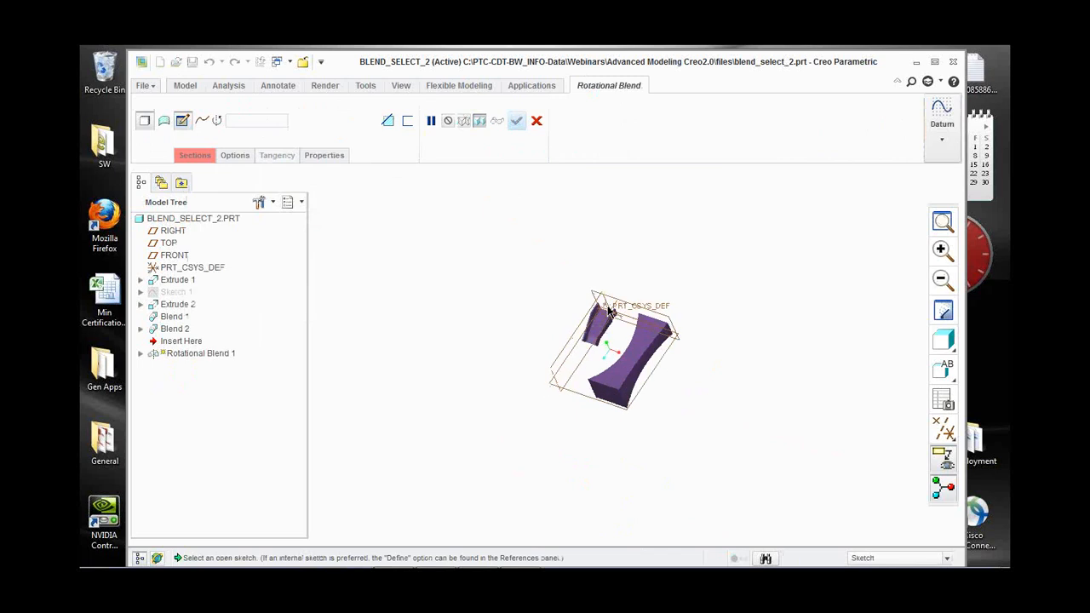
{"action": "right_click", "coordinate": [412, 227]}
{"action": "left_click", "coordinate": [460, 234]}
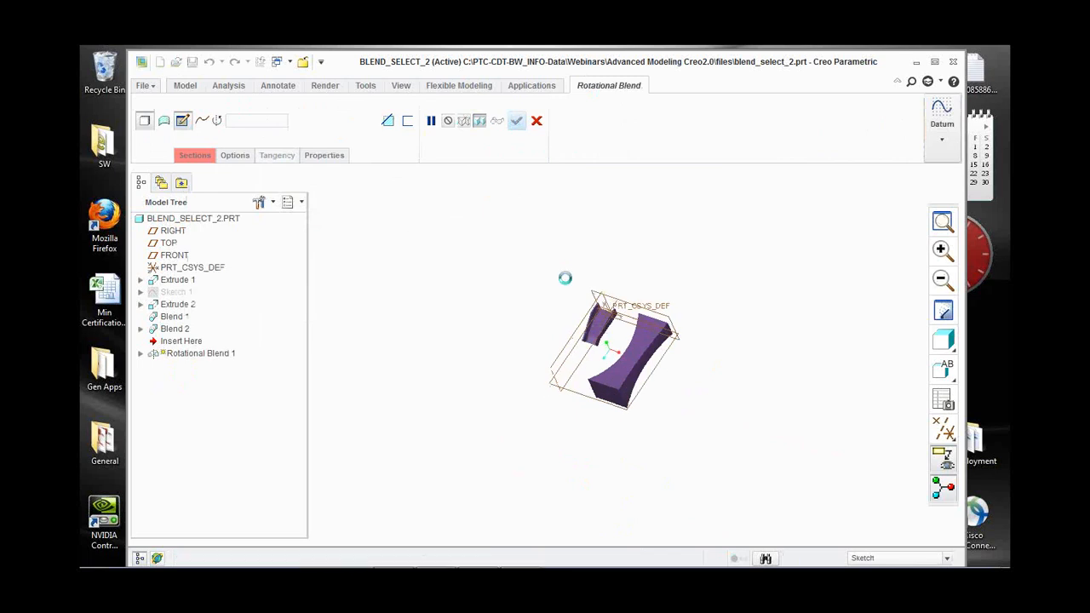
{"action": "left_click", "coordinate": [613, 303]}
{"action": "left_click", "coordinate": [945, 329]}
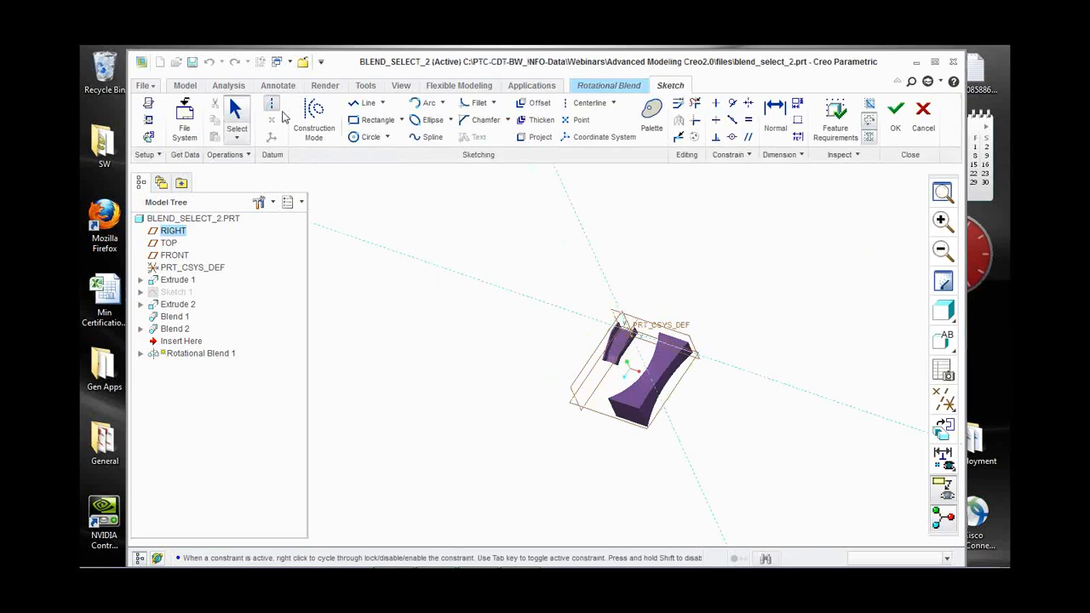
Place a vertical geometry centerline away from the existing blends as the rotational blend's axis.
{"action": "left_click", "coordinate": [276, 106]}
{"action": "left_click", "coordinate": [452, 235]}
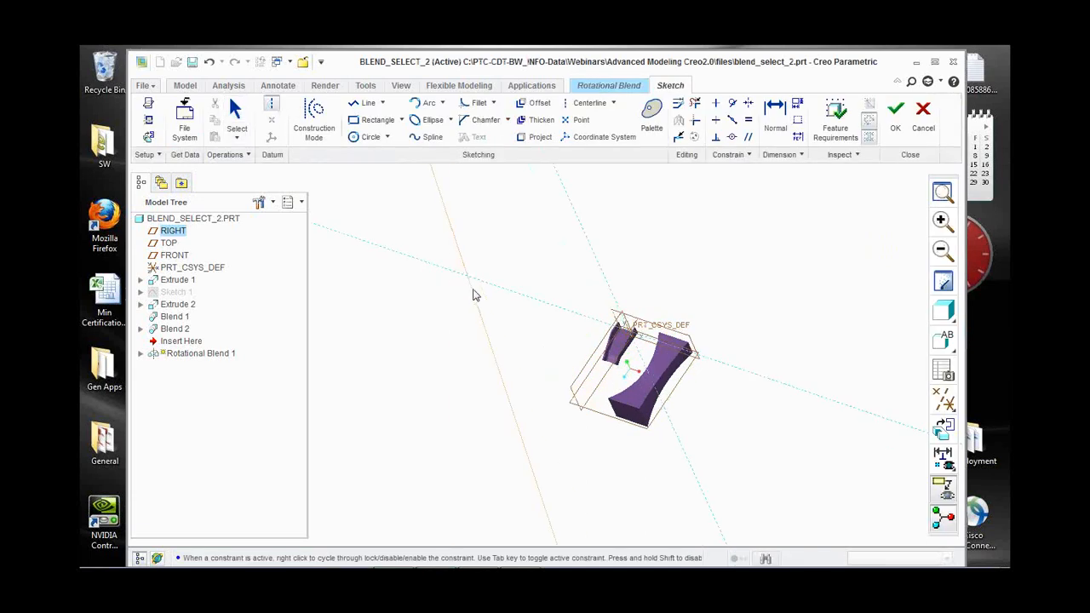
{"action": "middle_click_drag", "start_coordinate": [475, 295], "coordinate": [568, 307]}
{"action": "middle_click_drag", "start_coordinate": [452, 318], "coordinate": [502, 338], "text": "shift"}
Sketch a small rectangle between the rotation axis and the existing blends as Section 1 and accept the sketch.
{"action": "left_click", "coordinate": [370, 140]}
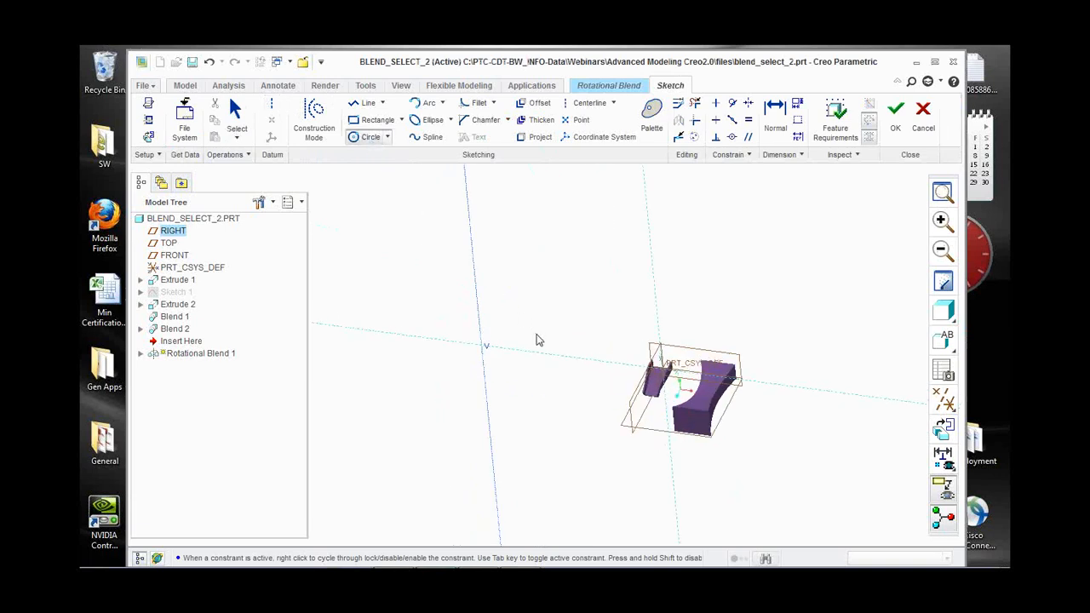
{"action": "left_click", "coordinate": [375, 120]}
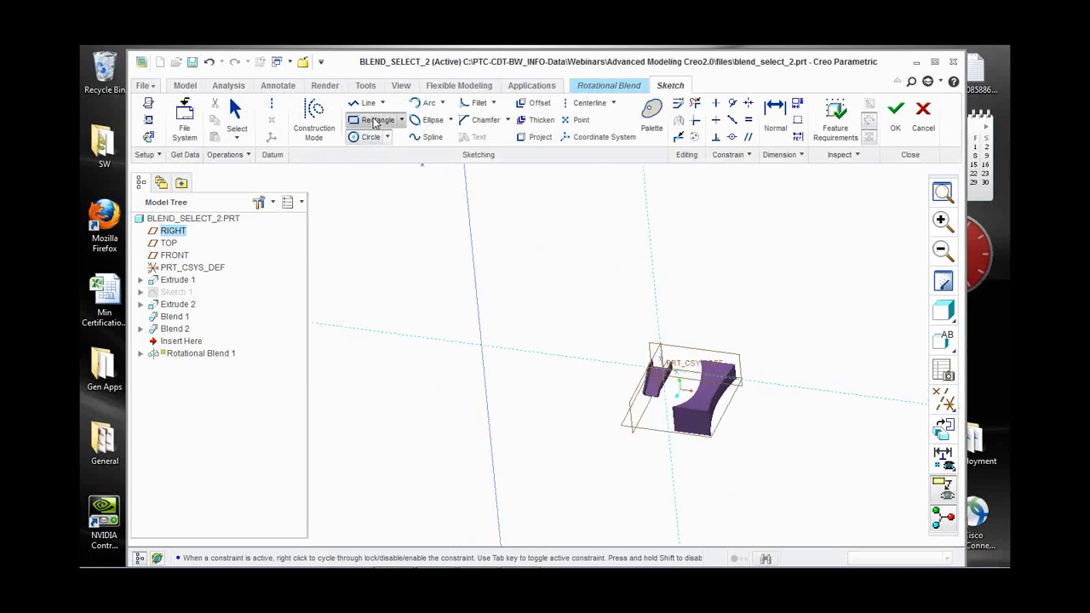
{"action": "left_click", "coordinate": [511, 310]}
{"action": "left_click", "coordinate": [549, 344]}
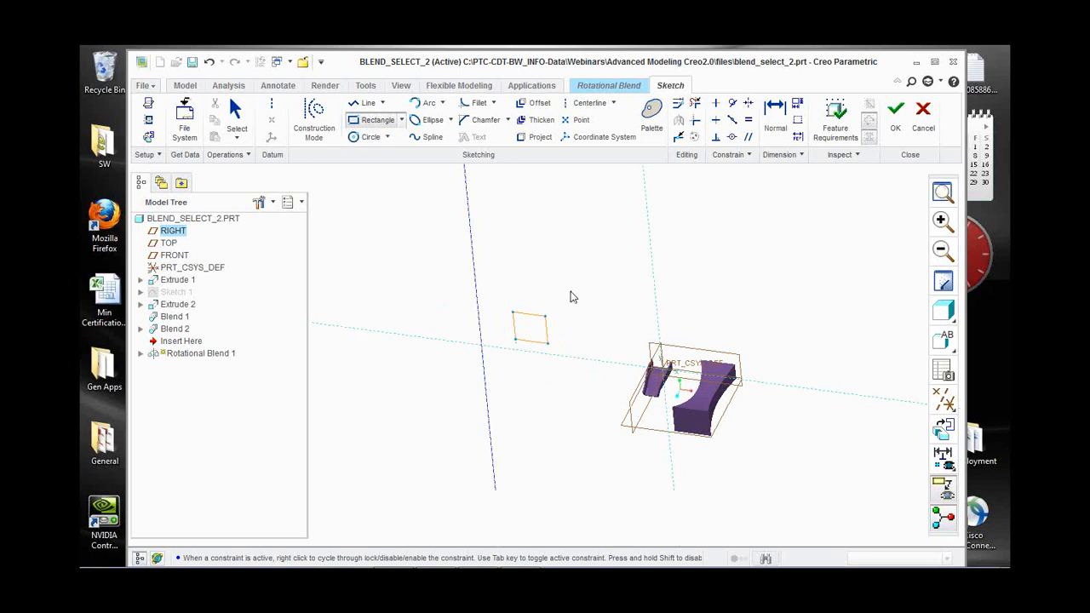
{"action": "middle_click", "coordinate": [856, 181]}
{"action": "left_click", "coordinate": [895, 109]}
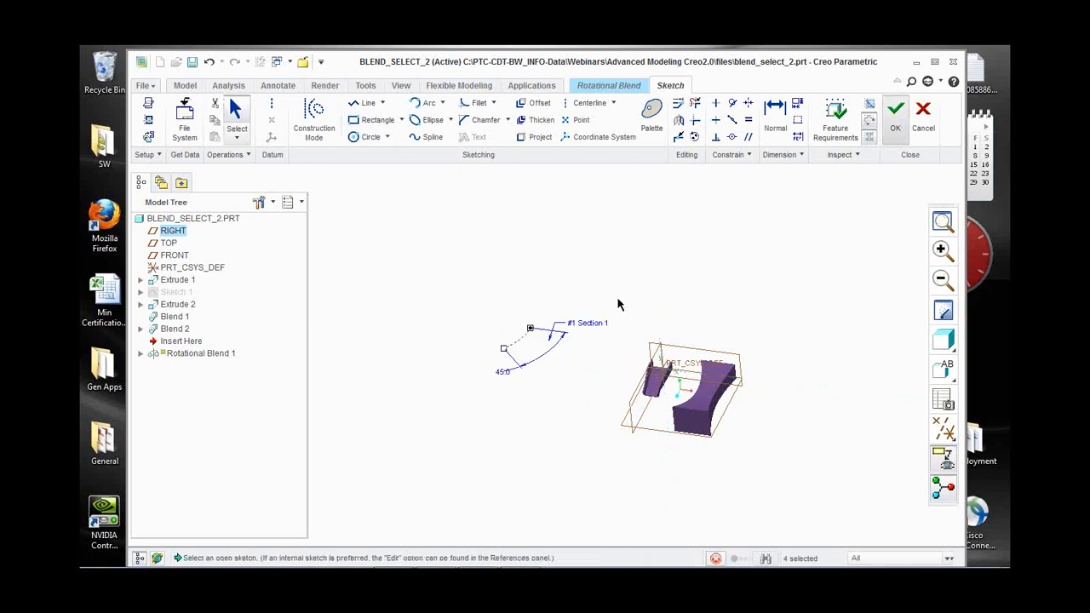
Open the sketch for Section 2, draw a rectangle smaller than the first section's on the rotated plane and accept it.
{"action": "left_click_drag", "start_coordinate": [568, 288], "coordinate": [526, 382]}
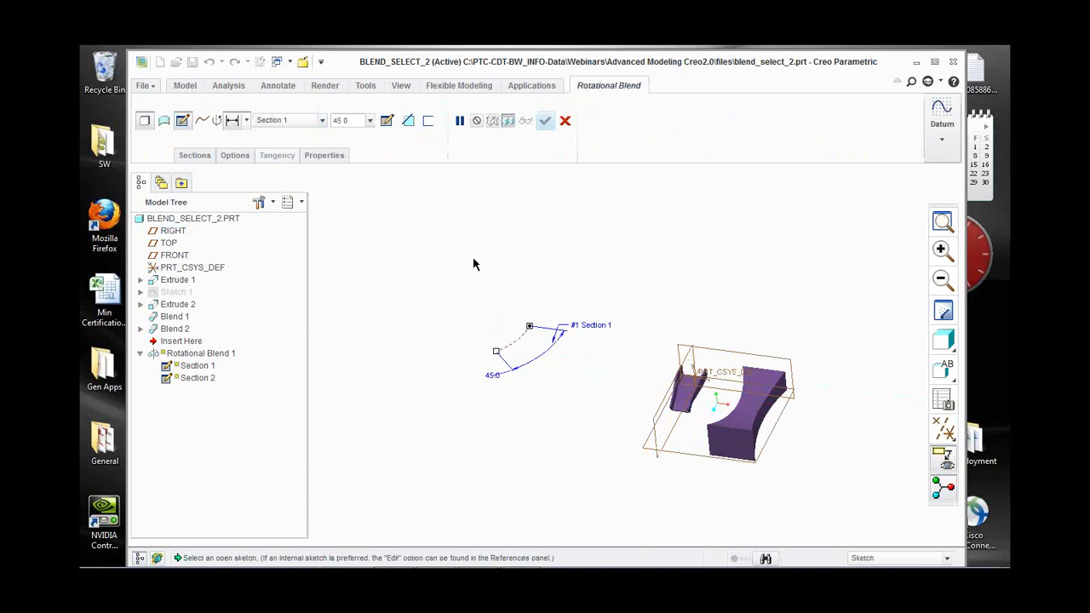
{"action": "right_click", "coordinate": [474, 264]}
{"action": "left_click", "coordinate": [516, 409]}
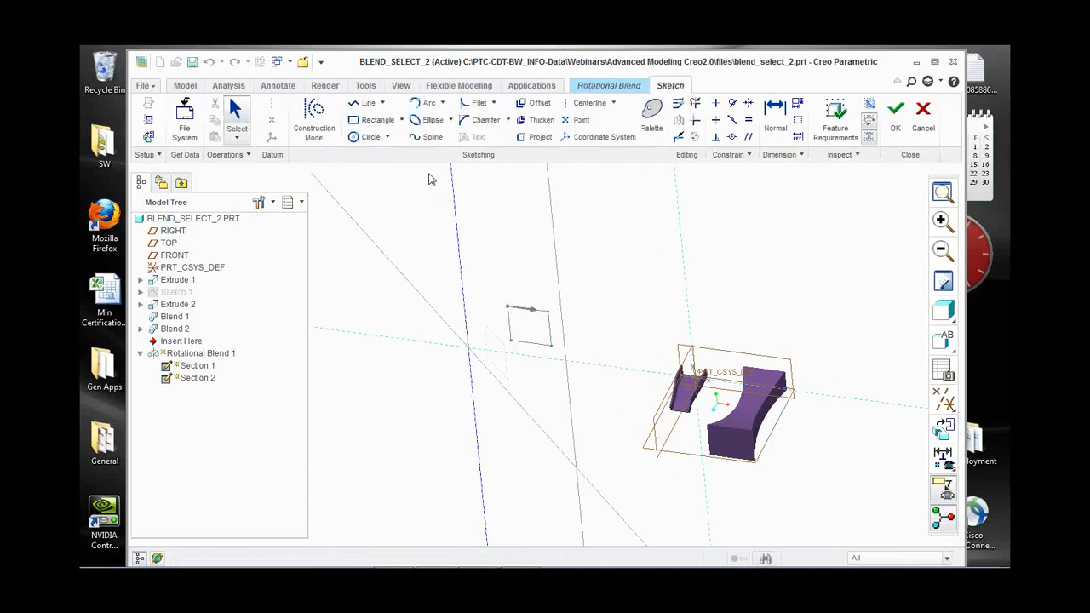
{"action": "mouse_move", "coordinate": [554, 294]}
{"action": "middle_mouse_down"}
{"action": "mouse_move", "coordinate": [554, 281]}
{"action": "mouse_move", "coordinate": [583, 286]}
{"action": "mouse_move", "coordinate": [575, 284]}
{"action": "middle_mouse_up"}
{"action": "left_click", "coordinate": [367, 120]}
{"action": "scroll", "coordinate": [519, 367], "scroll_direction": "down", "scroll_amount": 2}
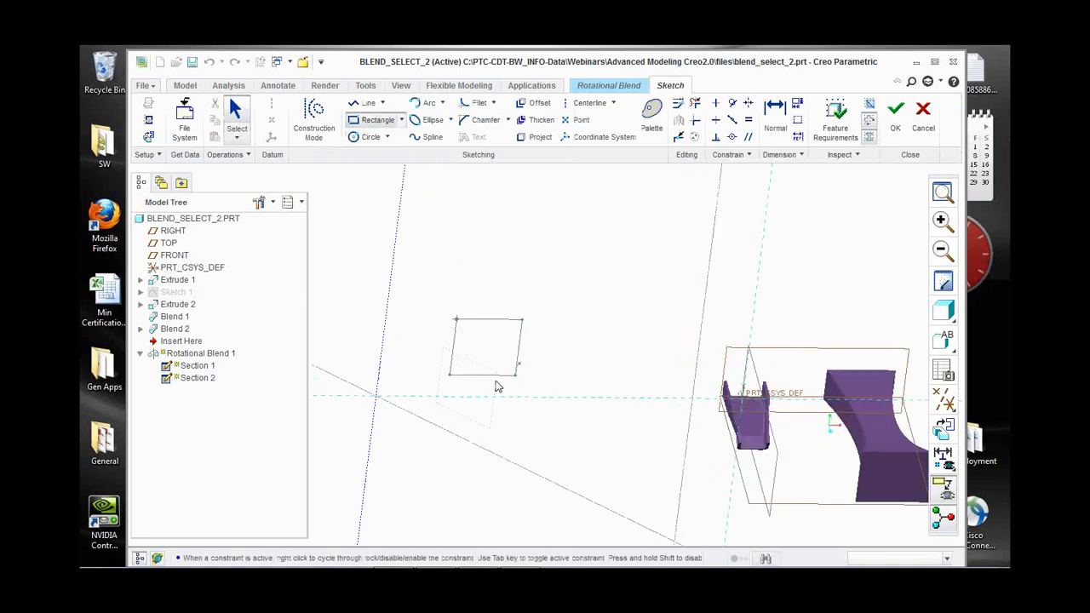
{"action": "left_click", "coordinate": [478, 386]}
{"action": "left_click", "coordinate": [496, 435]}
{"action": "middle_click", "coordinate": [663, 292]}
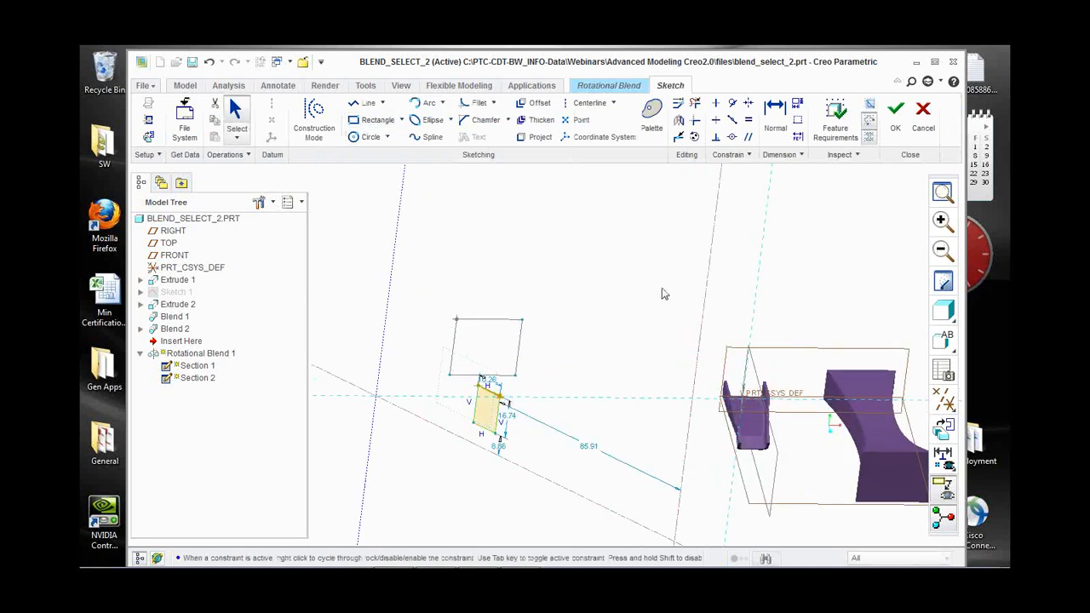
{"action": "left_click", "coordinate": [895, 111]}
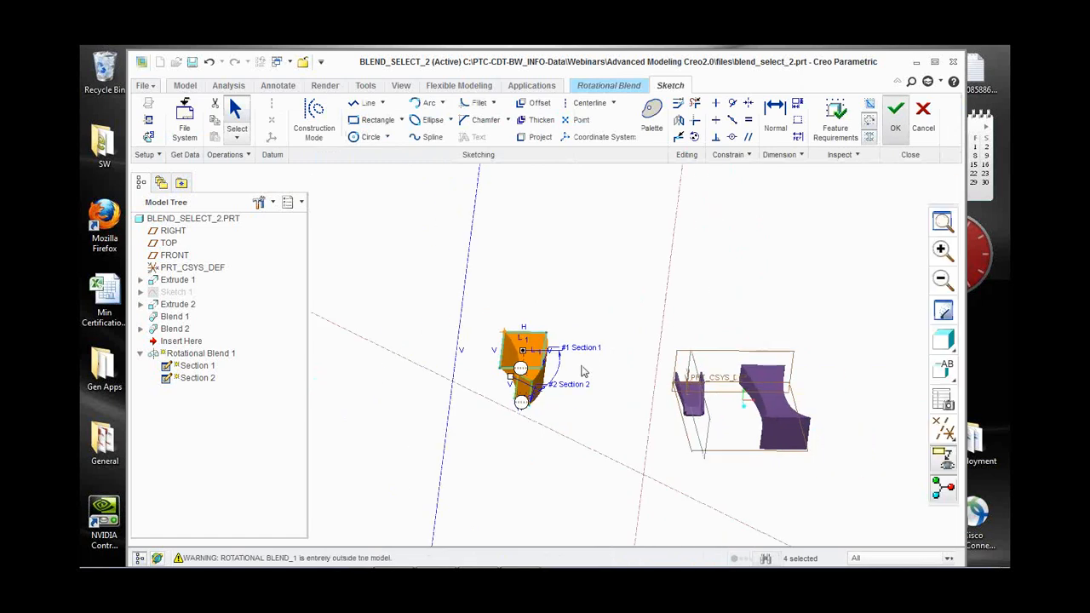
Reduce the rotation angle between the two sections to 35.0 using the model preview, then discard the rotational blend.
{"action": "middle_click_drag", "start_coordinate": [582, 366], "coordinate": [550, 365]}
{"action": "mouse_move", "coordinate": [508, 377]}
{"action": "left_mouse_down"}
{"action": "mouse_move", "coordinate": [489, 391]}
{"action": "mouse_move", "coordinate": [523, 392]}
{"action": "left_mouse_up"}
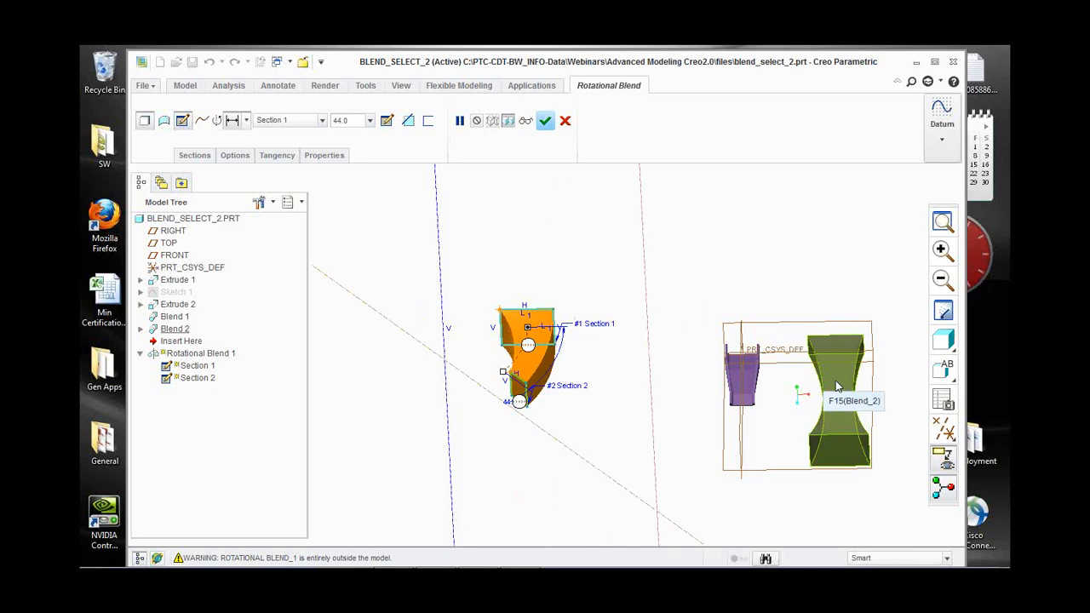
{"action": "left_click_drag", "start_coordinate": [505, 378], "coordinate": [535, 380]}
{"action": "scroll", "coordinate": [511, 368], "scroll_direction": "down", "scroll_amount": 1}
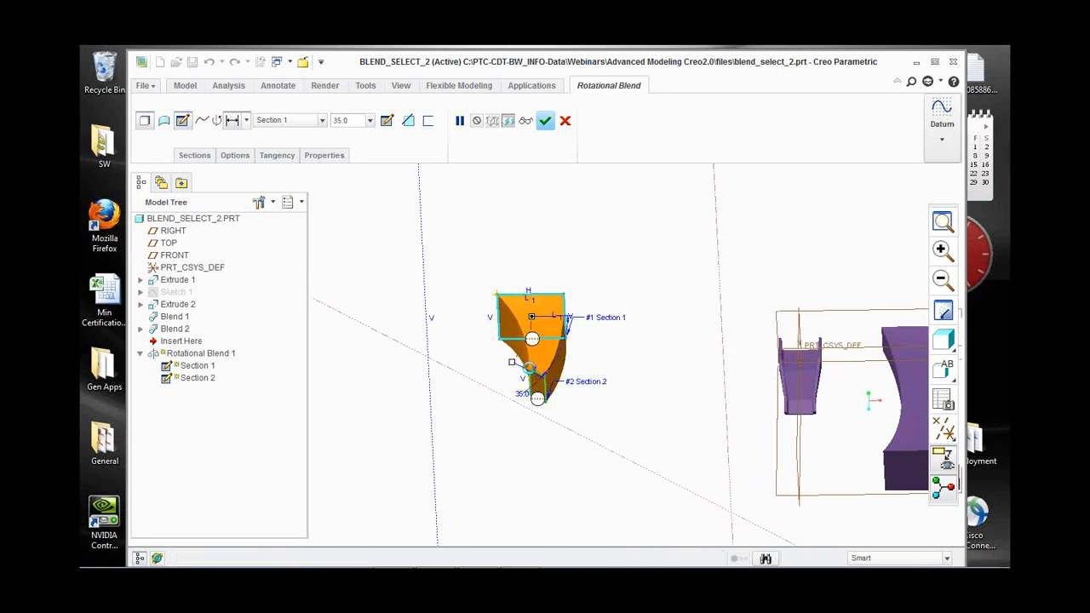
{"action": "scroll", "coordinate": [545, 376], "scroll_direction": "up", "scroll_amount": 2}
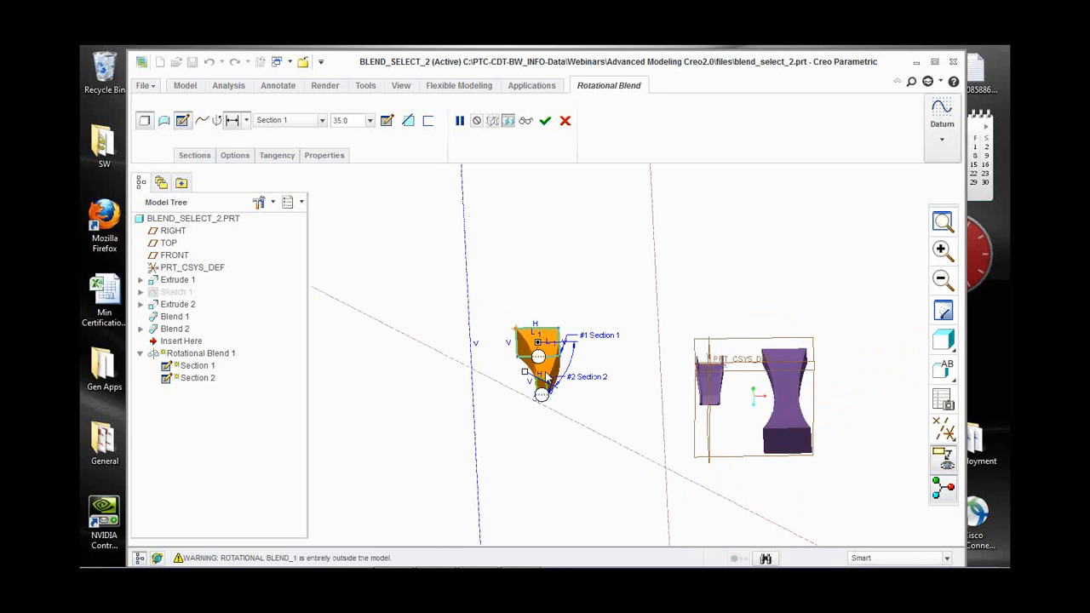
{"action": "mouse_move", "coordinate": [574, 405]}
{"action": "middle_mouse_down"}
{"action": "mouse_move", "coordinate": [548, 390]}
{"action": "mouse_move", "coordinate": [559, 407]}
{"action": "middle_mouse_up"}
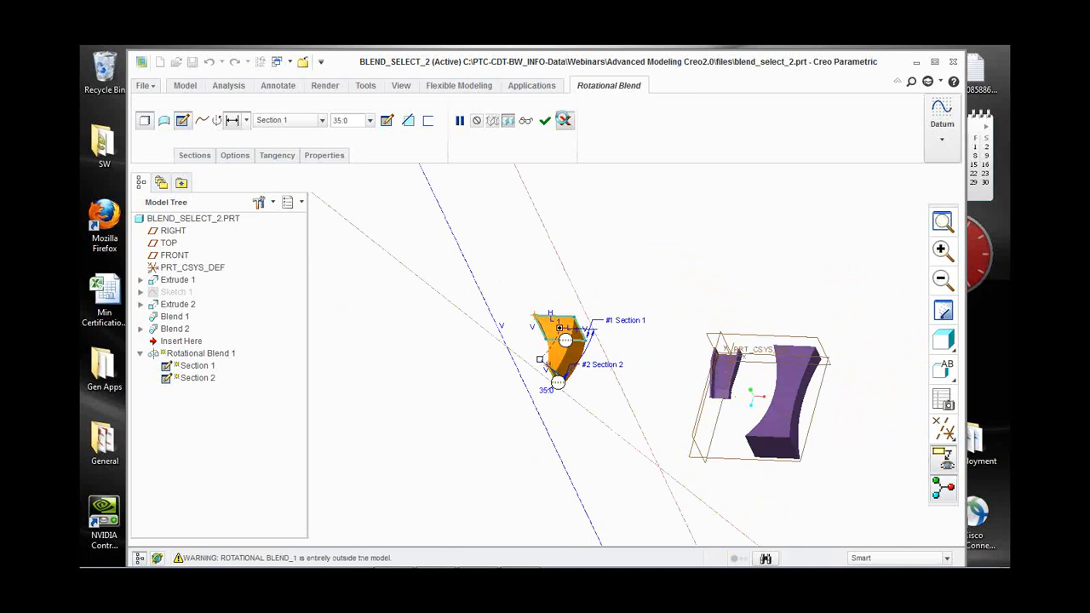
{"action": "left_click", "coordinate": [565, 120]}
{"action": "left_click", "coordinate": [510, 323]}
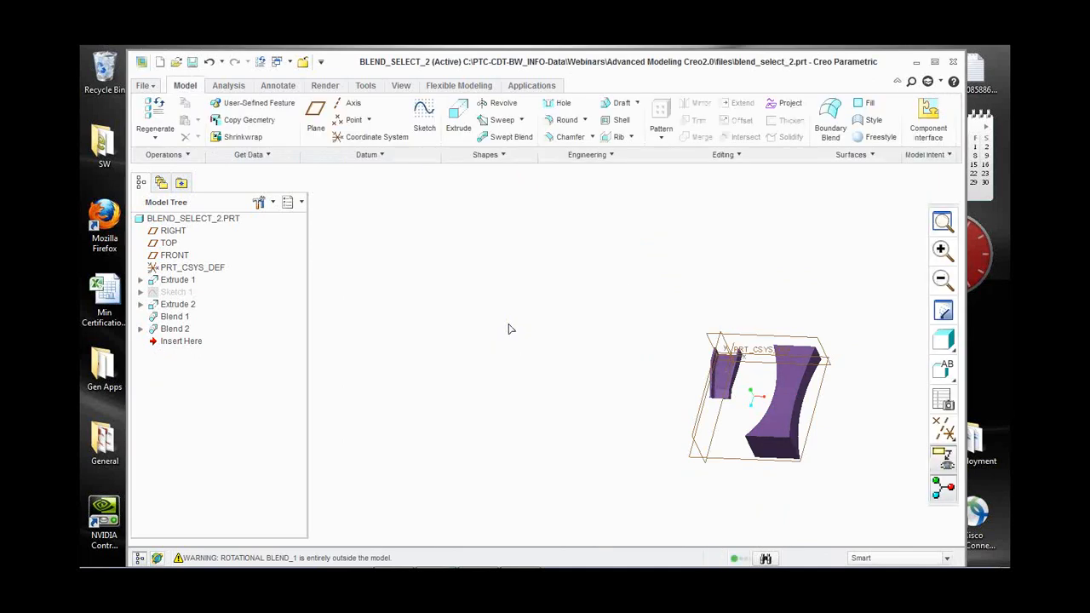
Open vari_sec.prt and start a variable-section sweep with the vertical ORIGIN_TRAJ curve as its origin trajectory.
{"action": "left_click", "coordinate": [176, 62]}
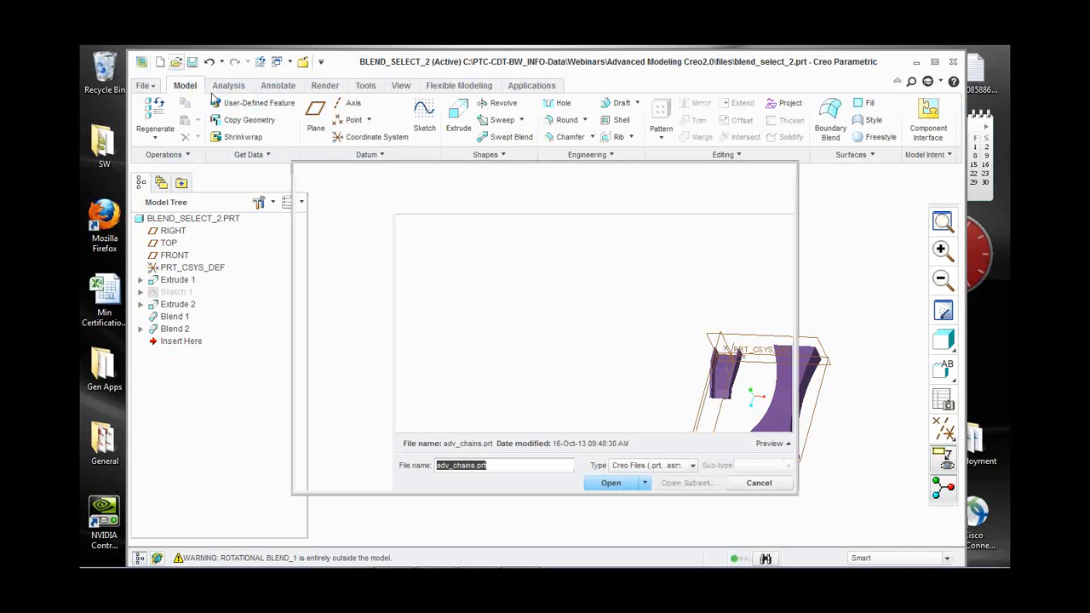
{"action": "left_click", "coordinate": [532, 222]}
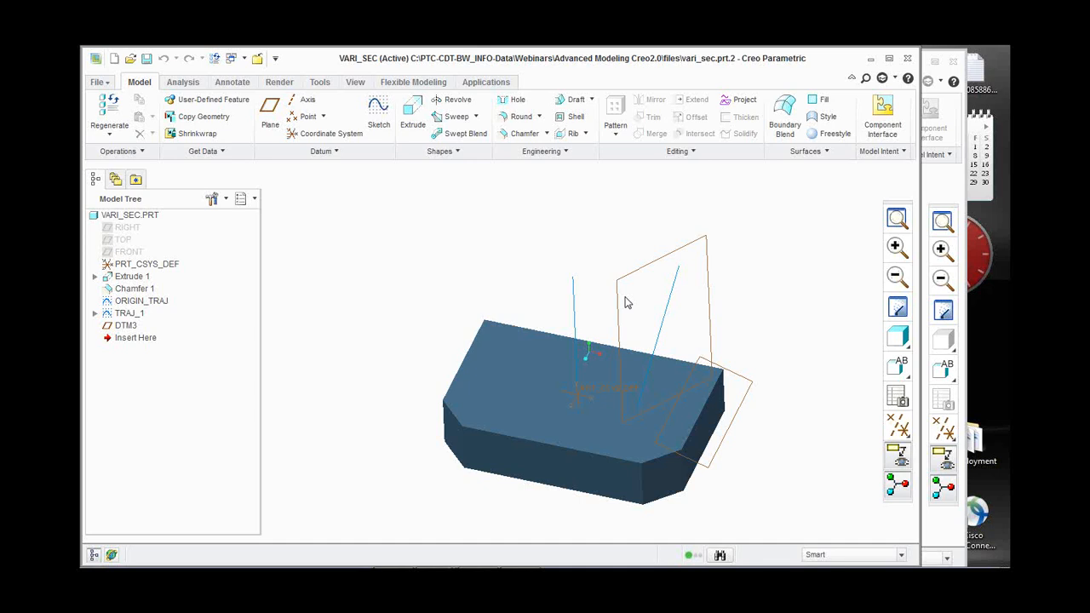
{"action": "left_click", "coordinate": [464, 119]}
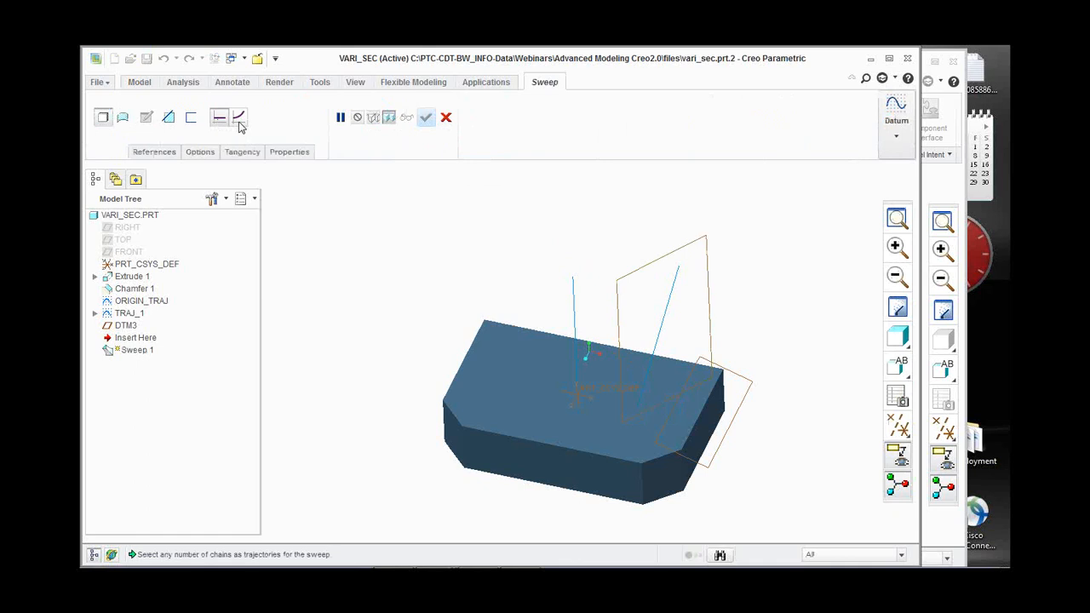
{"action": "left_click", "coordinate": [240, 119]}
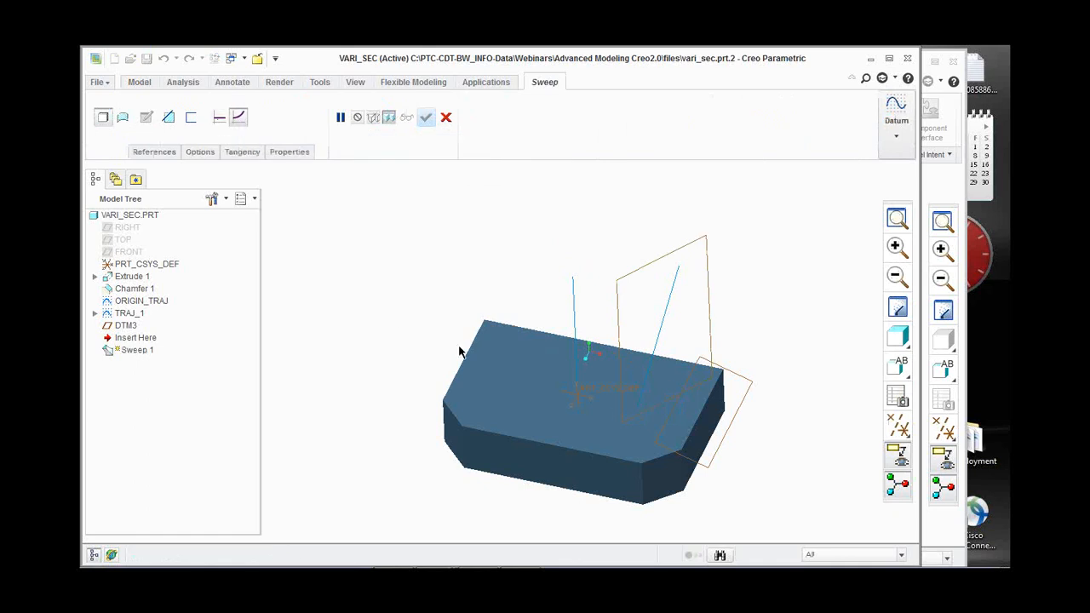
{"action": "left_click", "coordinate": [574, 370]}
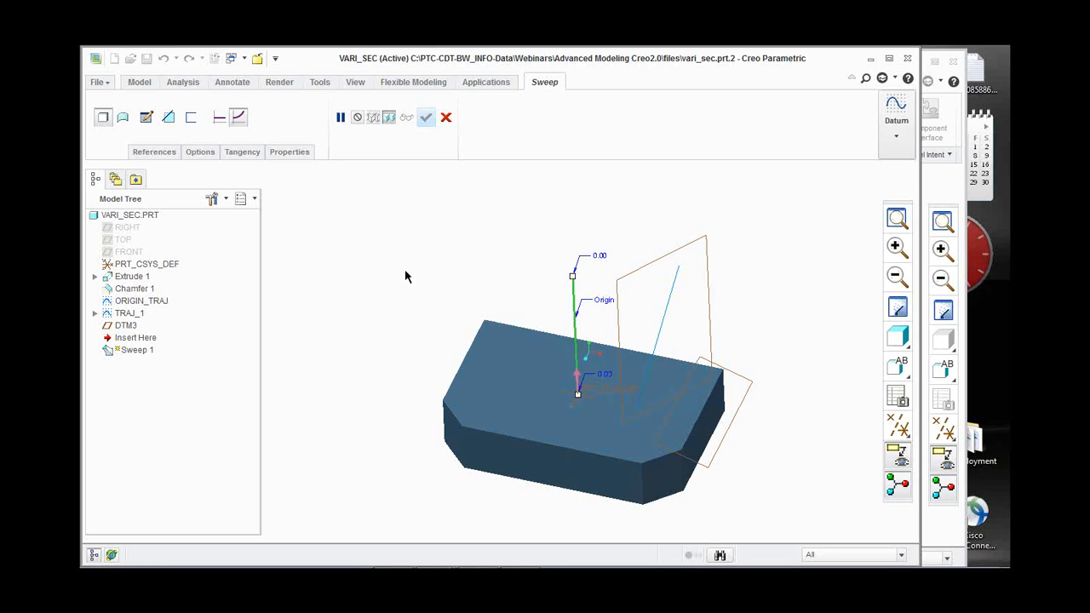
Sketch a narrow rectangle around the start point of the origin trajectory as the sweep section and accept it.
{"action": "right_click", "coordinate": [350, 246]}
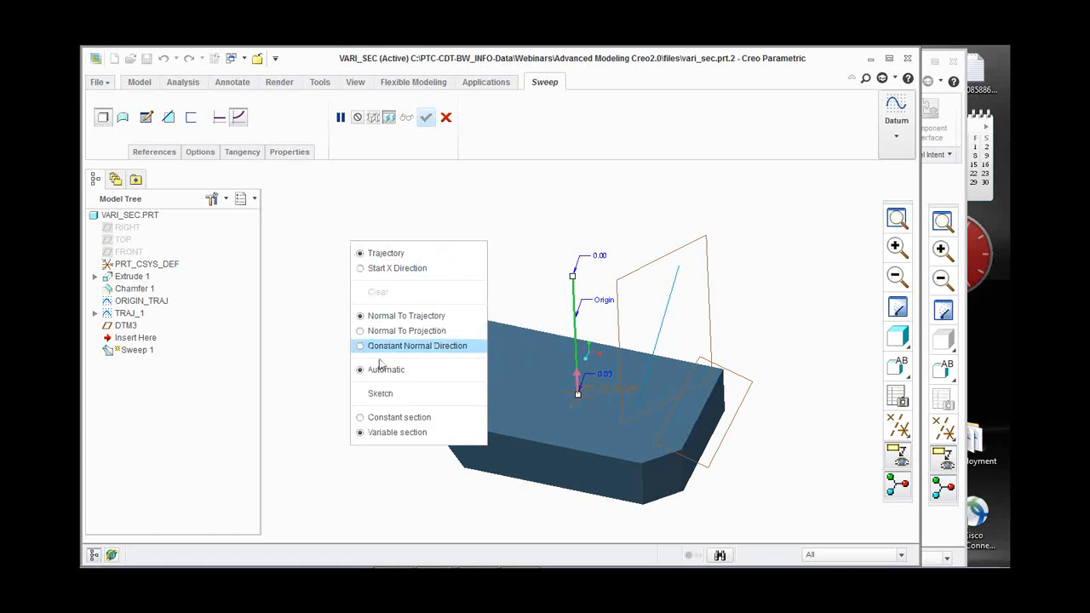
{"action": "left_click", "coordinate": [382, 393]}
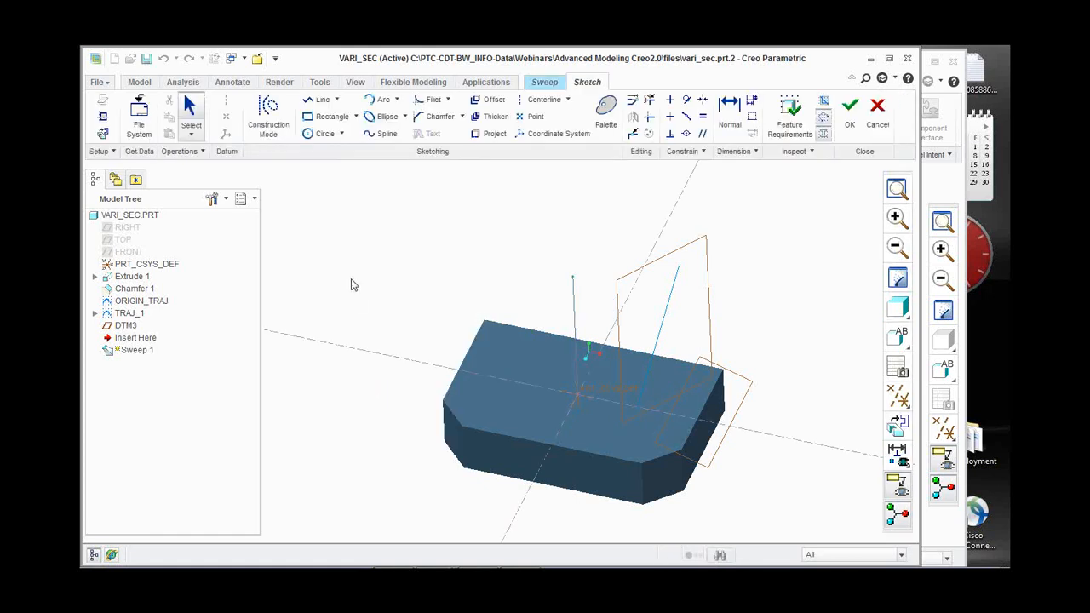
{"action": "left_click", "coordinate": [328, 117]}
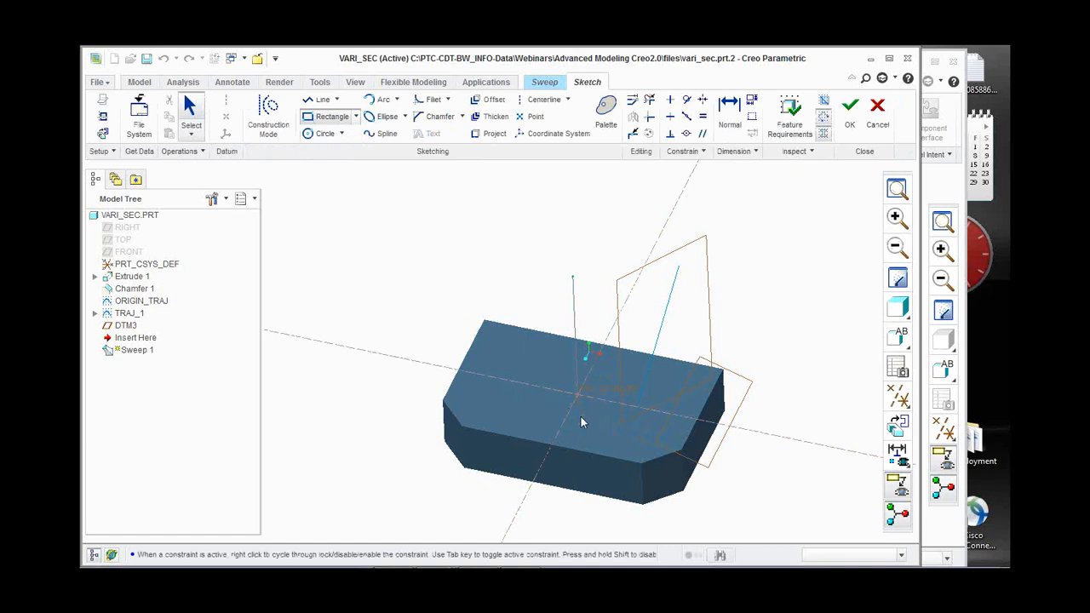
{"action": "scroll", "coordinate": [581, 417], "scroll_direction": "down", "scroll_amount": 2}
{"action": "left_click", "coordinate": [556, 381]}
{"action": "left_click", "coordinate": [608, 383]}
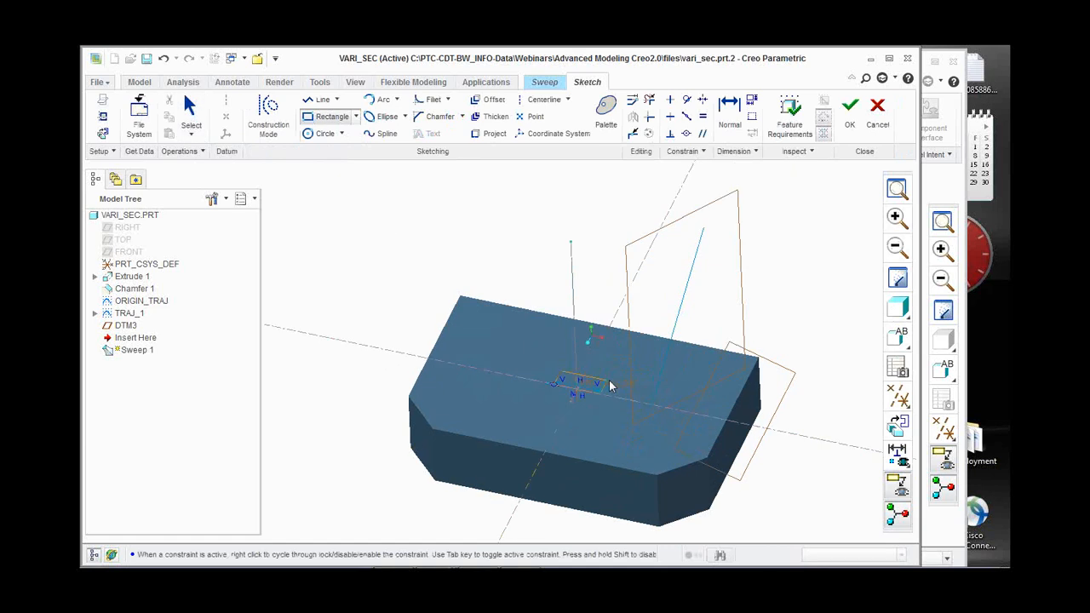
{"action": "left_click", "coordinate": [850, 111]}
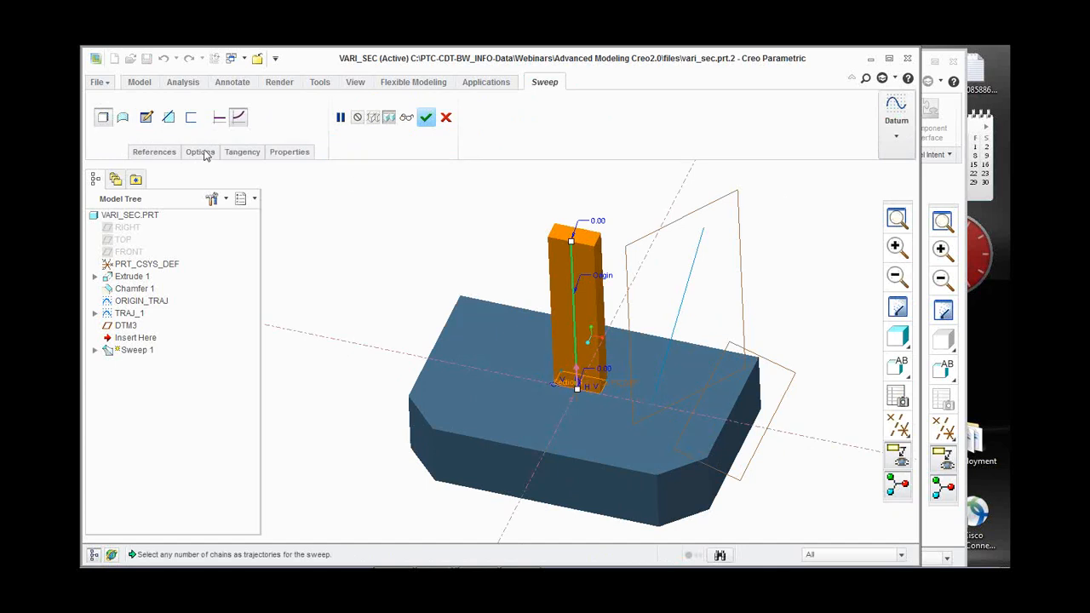
Set the sweep's X direction reference at start to the block's chamfered corner face.
{"action": "left_click", "coordinate": [166, 157]}
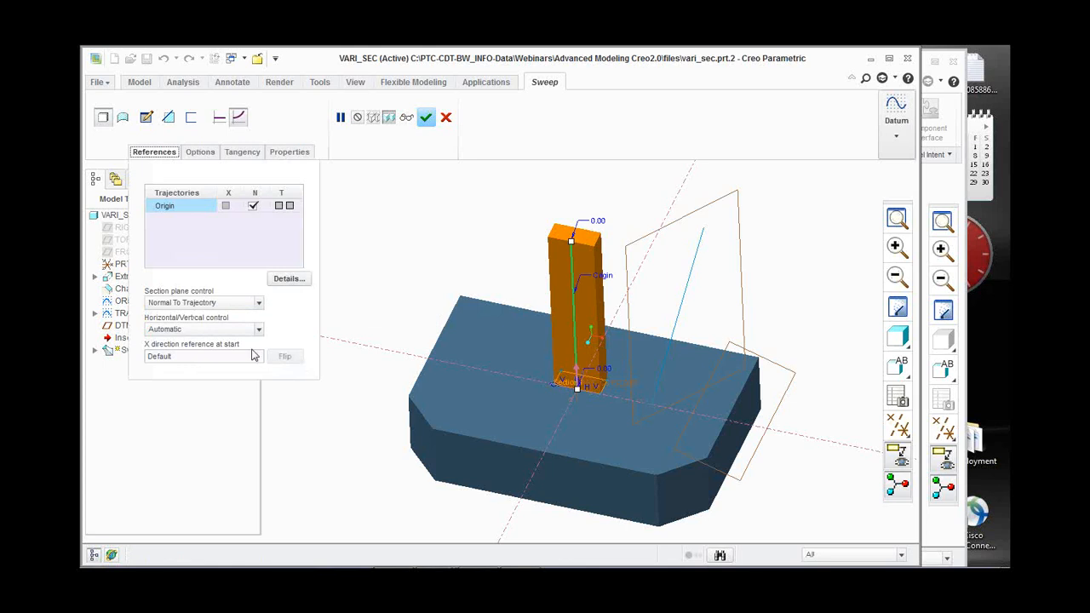
{"action": "scroll", "coordinate": [565, 388], "scroll_direction": "down", "scroll_amount": 2}
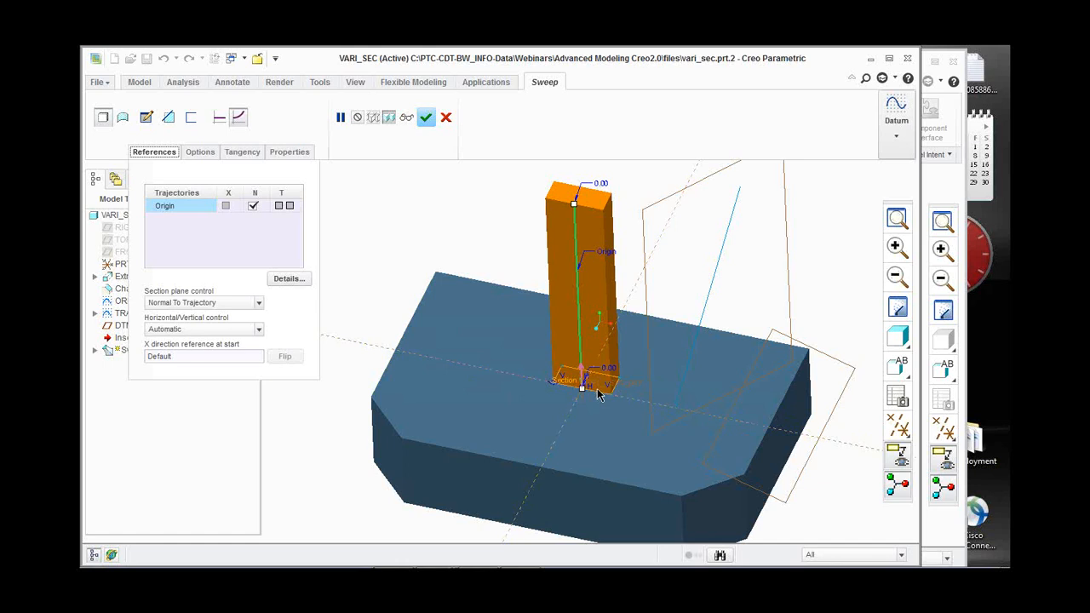
{"action": "scroll", "coordinate": [597, 389], "scroll_direction": "down", "scroll_amount": 3}
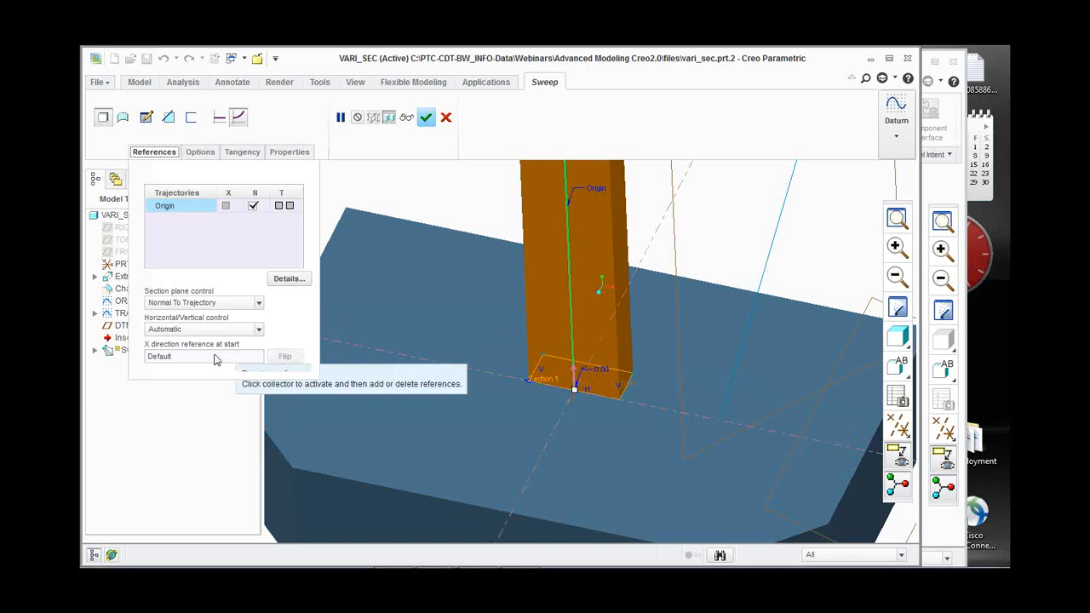
{"action": "scroll", "coordinate": [552, 434], "scroll_direction": "down", "scroll_amount": 3}
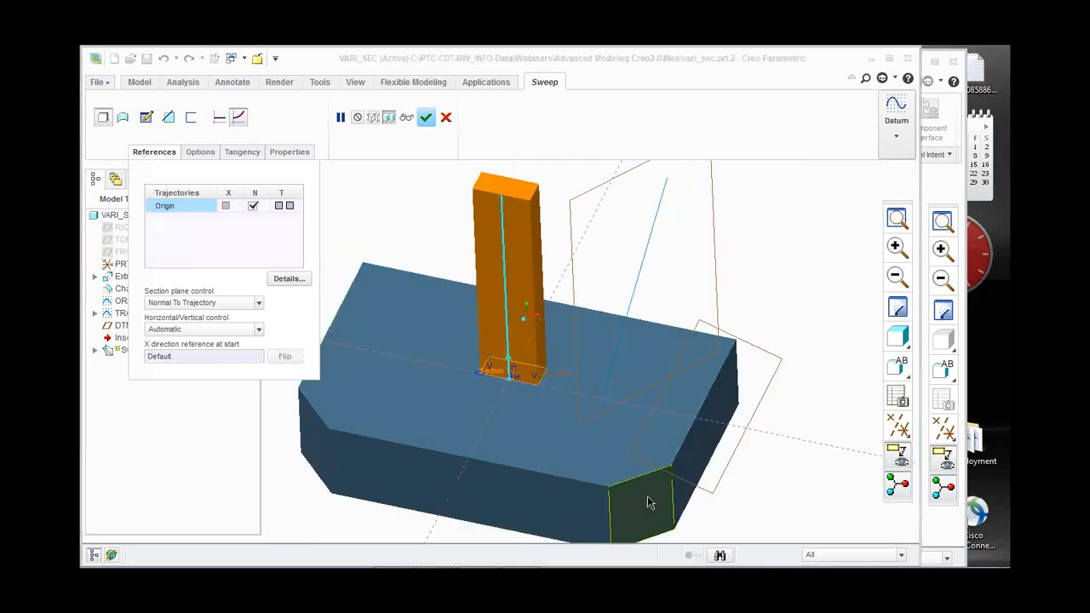
{"action": "left_click", "coordinate": [647, 503]}
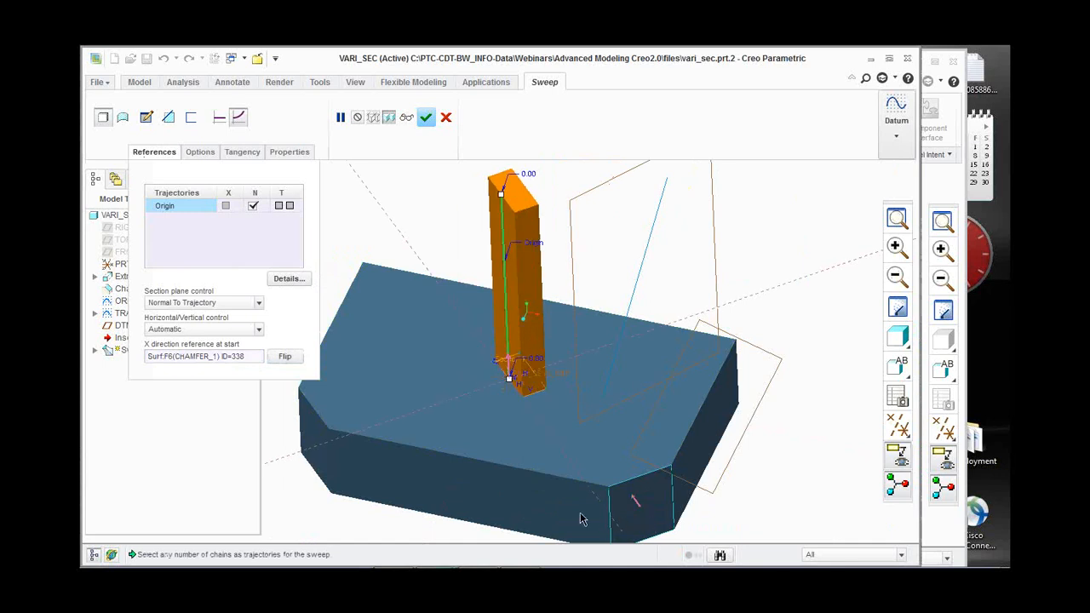
Try the block's front, side and chamfered corner faces as the sweep's X direction reference at start, ending with the side face.
{"action": "left_click", "coordinate": [204, 356]}
{"action": "left_click", "coordinate": [527, 499]}
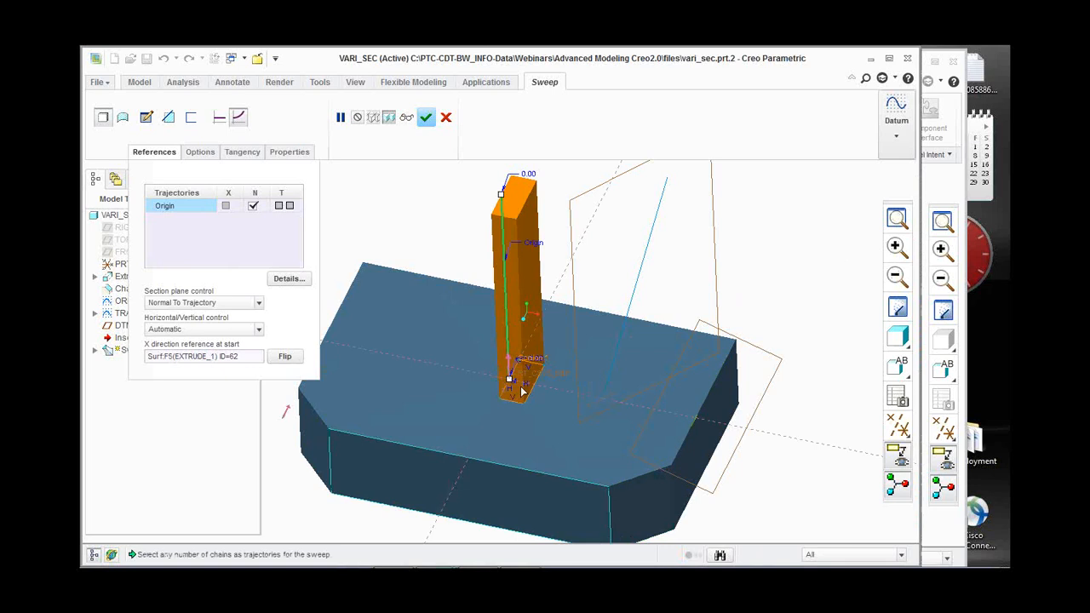
{"action": "left_click", "coordinate": [243, 359]}
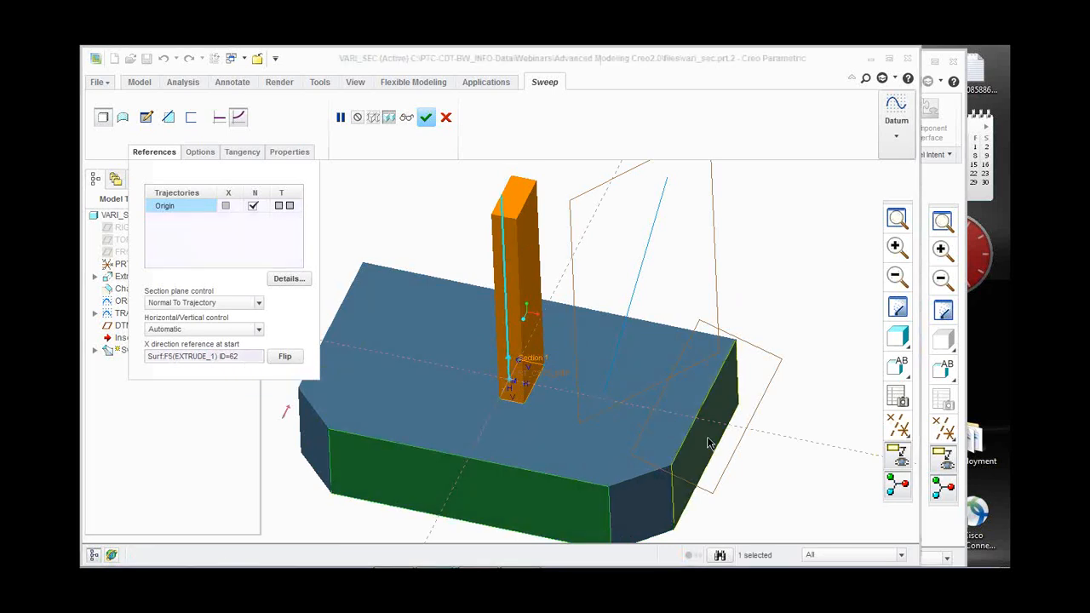
{"action": "left_click", "coordinate": [708, 443]}
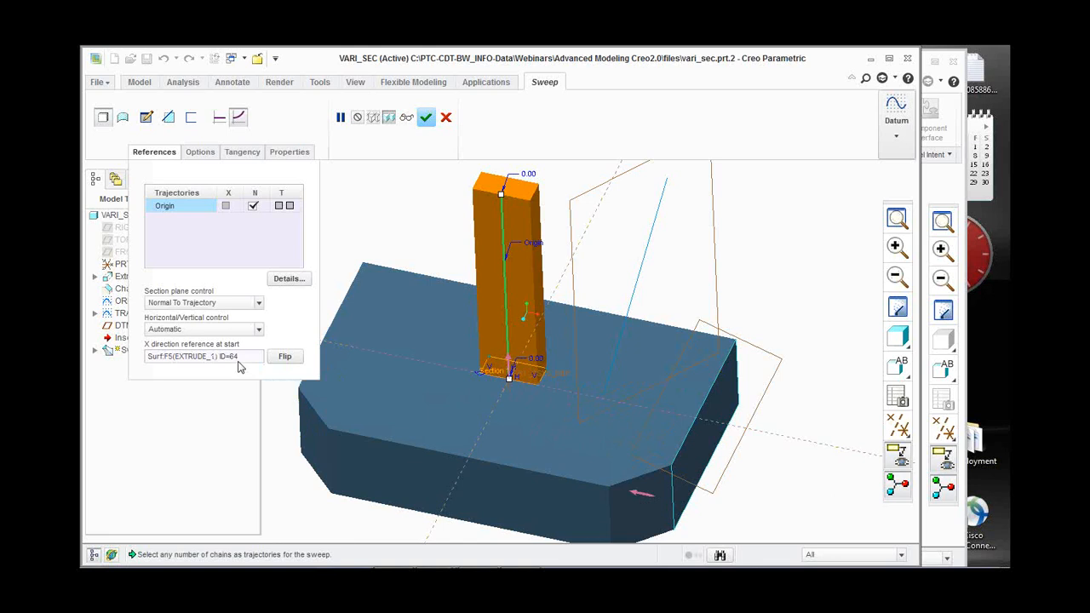
{"action": "left_click", "coordinate": [633, 523]}
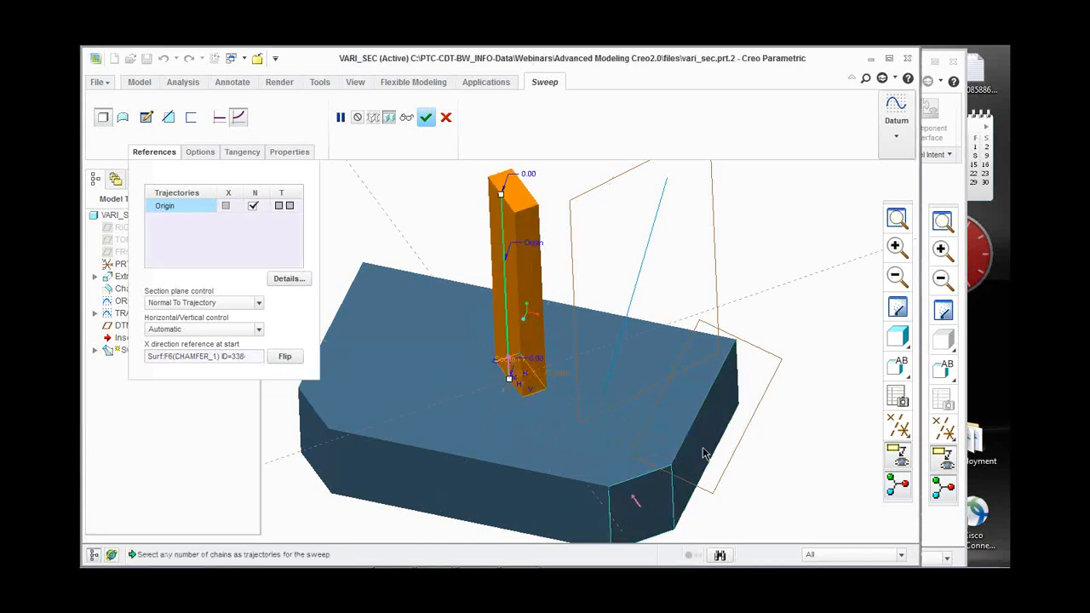
{"action": "left_click", "coordinate": [181, 357]}
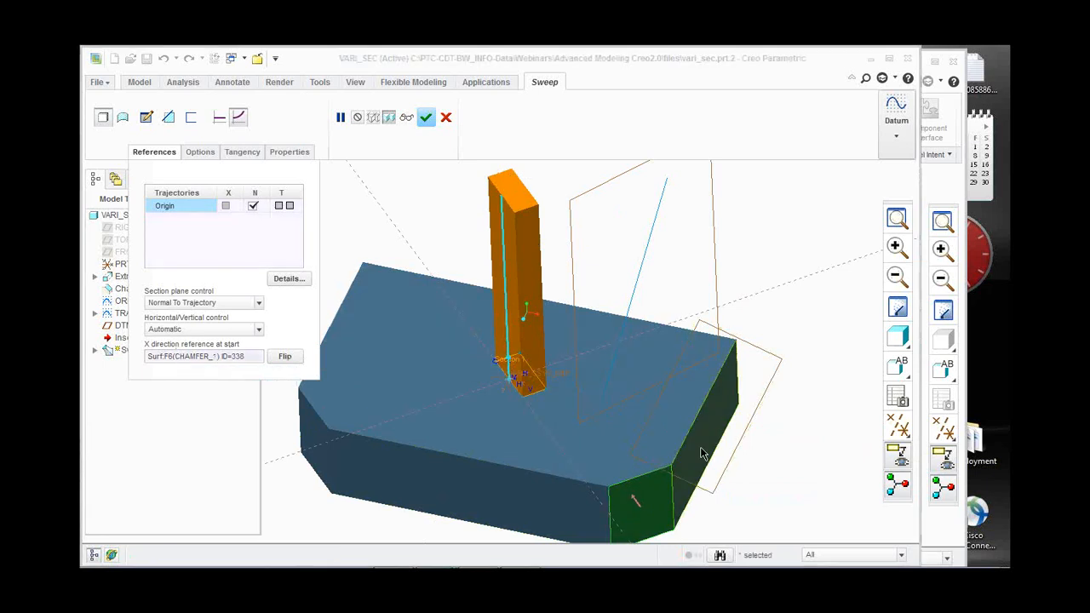
{"action": "left_click", "coordinate": [701, 454]}
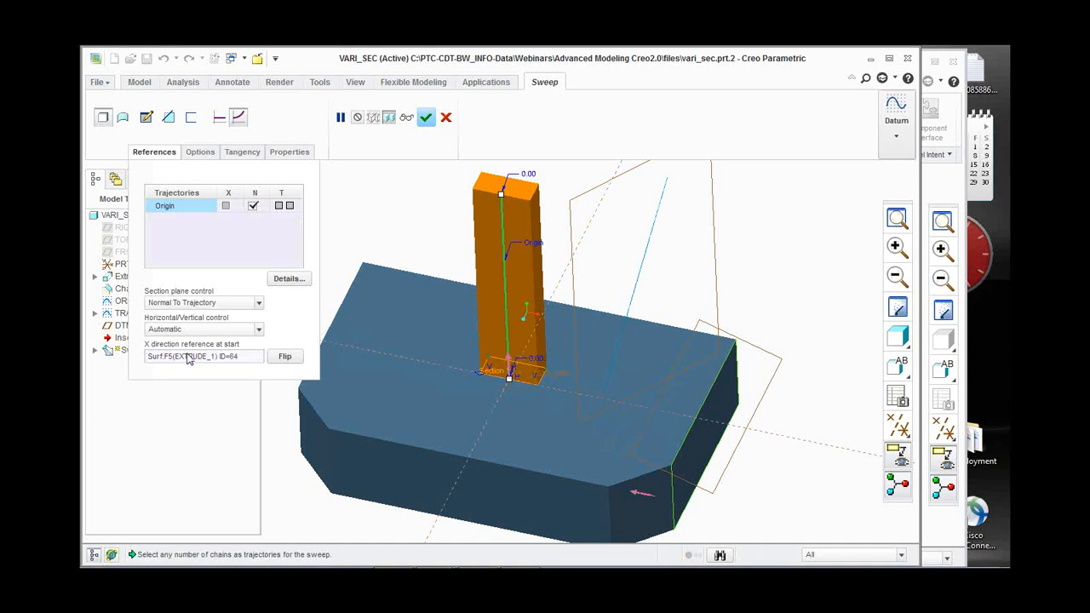
Set the sweep's section plane control to Constant Normal Direction with datum plane DTM3 as the direction reference.
{"action": "left_click", "coordinate": [260, 304]}
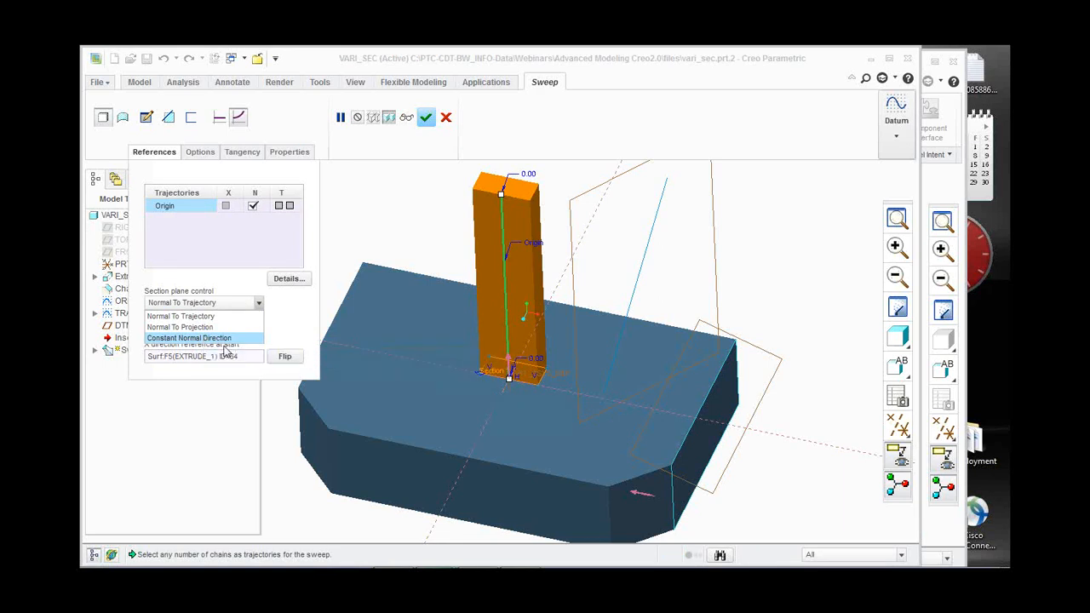
{"action": "left_click", "coordinate": [210, 337]}
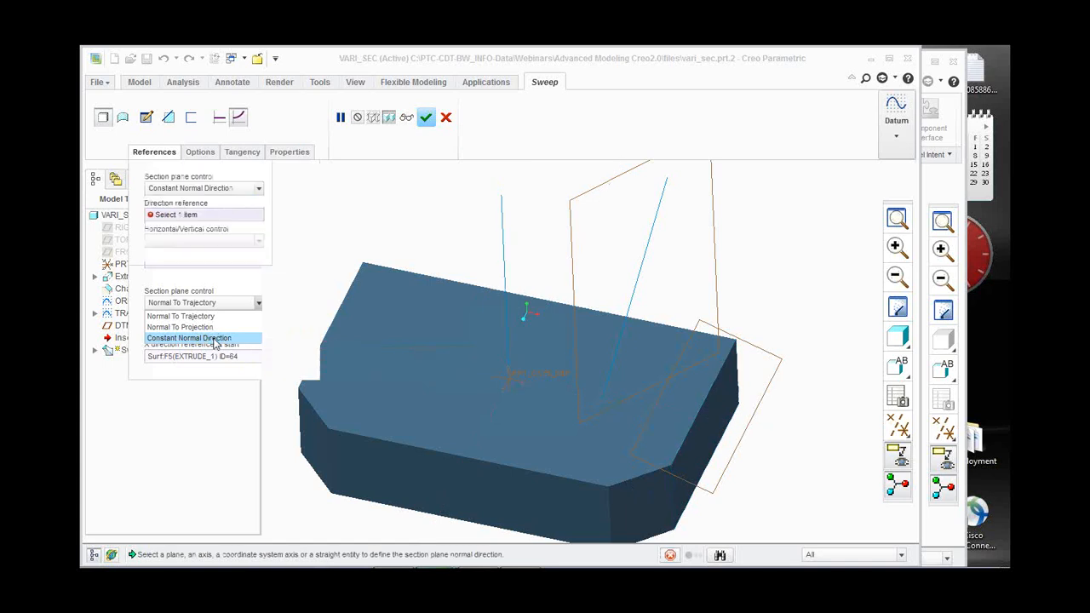
{"action": "left_click", "coordinate": [744, 347]}
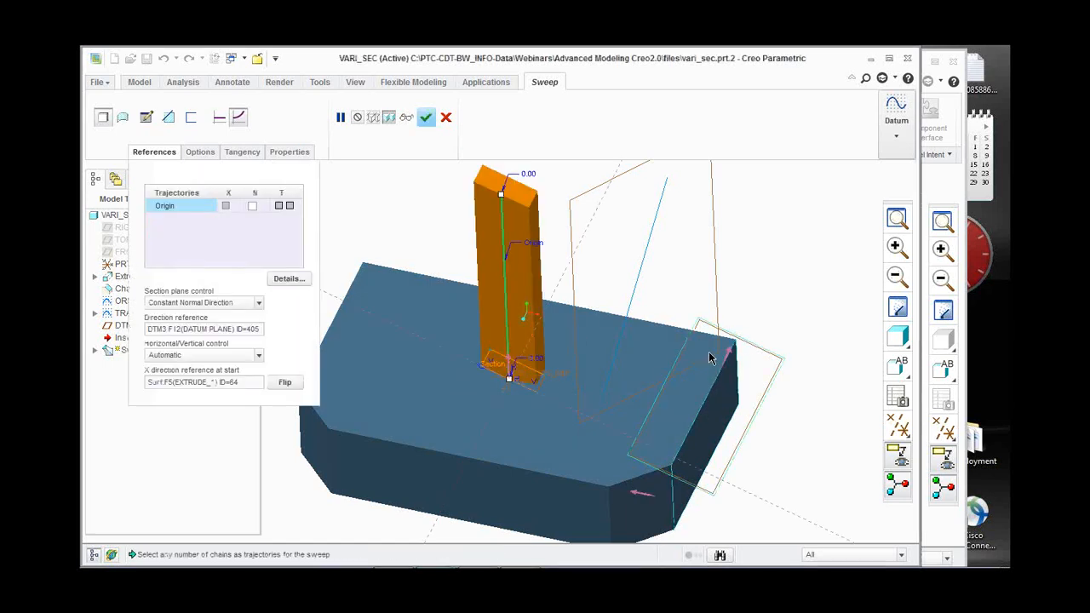
{"action": "scroll", "coordinate": [558, 430], "scroll_direction": "down", "scroll_amount": 4}
{"action": "middle_click_drag", "start_coordinate": [536, 397], "coordinate": [491, 414]}
{"action": "scroll", "coordinate": [495, 360], "scroll_direction": "up", "scroll_amount": 4}
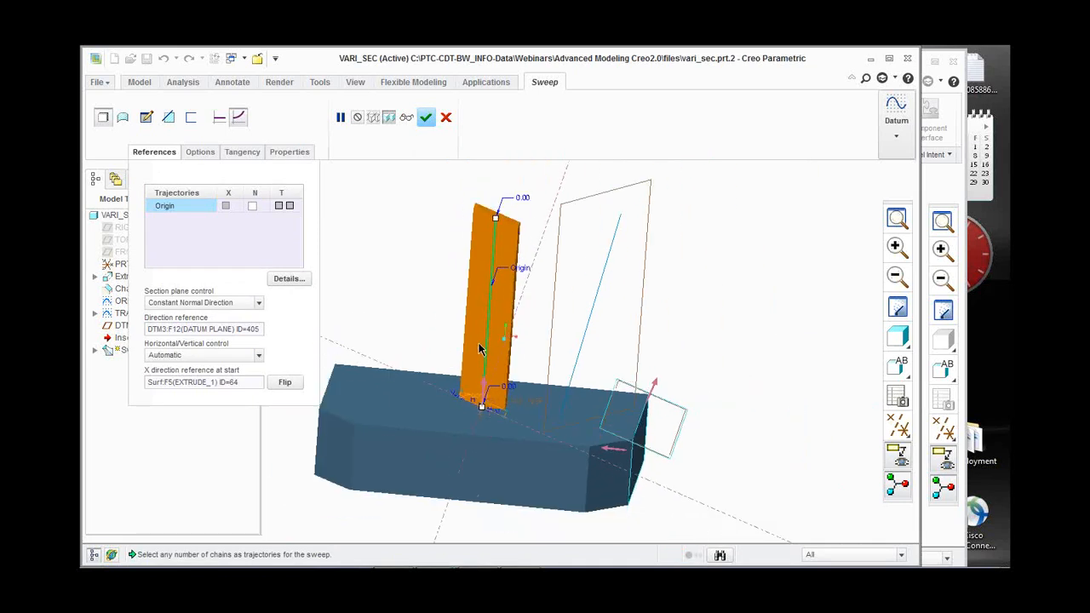
{"action": "scroll", "coordinate": [482, 407], "scroll_direction": "down", "scroll_amount": 2}
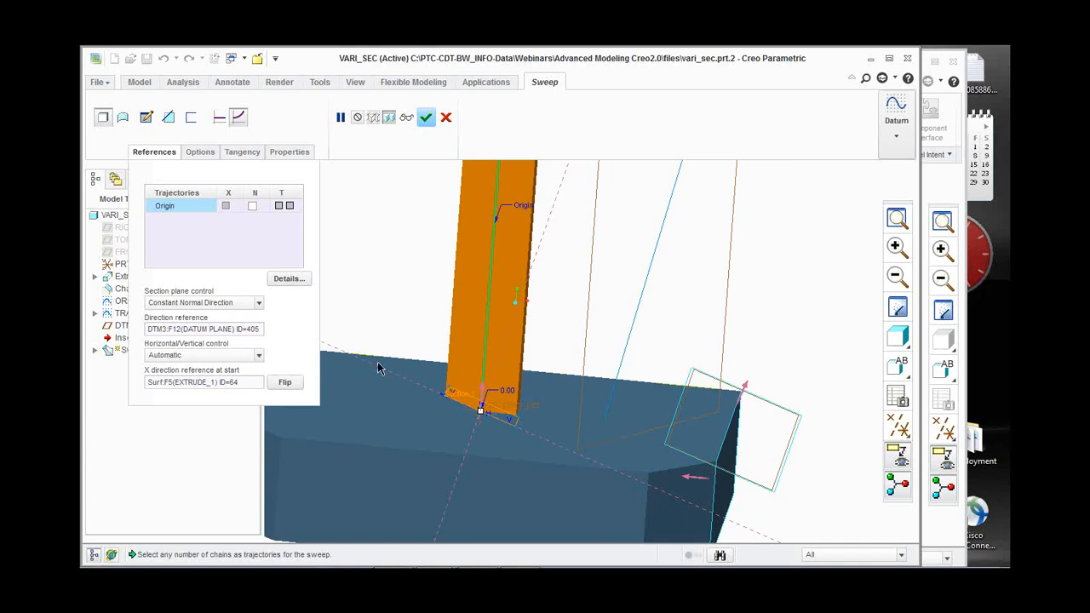
{"action": "middle_click_drag", "start_coordinate": [548, 475], "coordinate": [543, 463]}
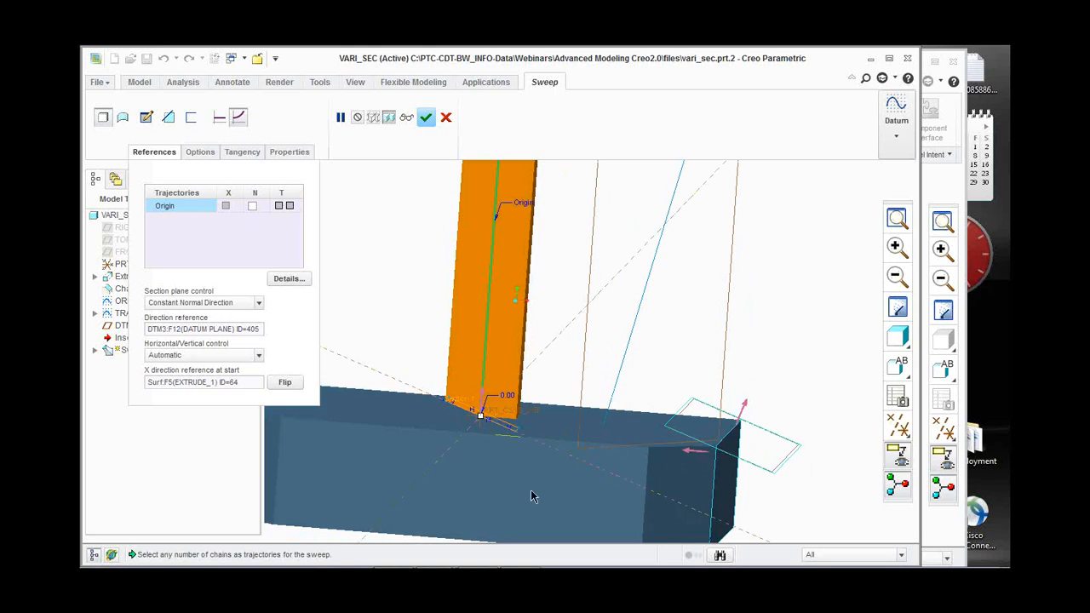
{"action": "scroll", "coordinate": [533, 496], "scroll_direction": "down", "scroll_amount": 1}
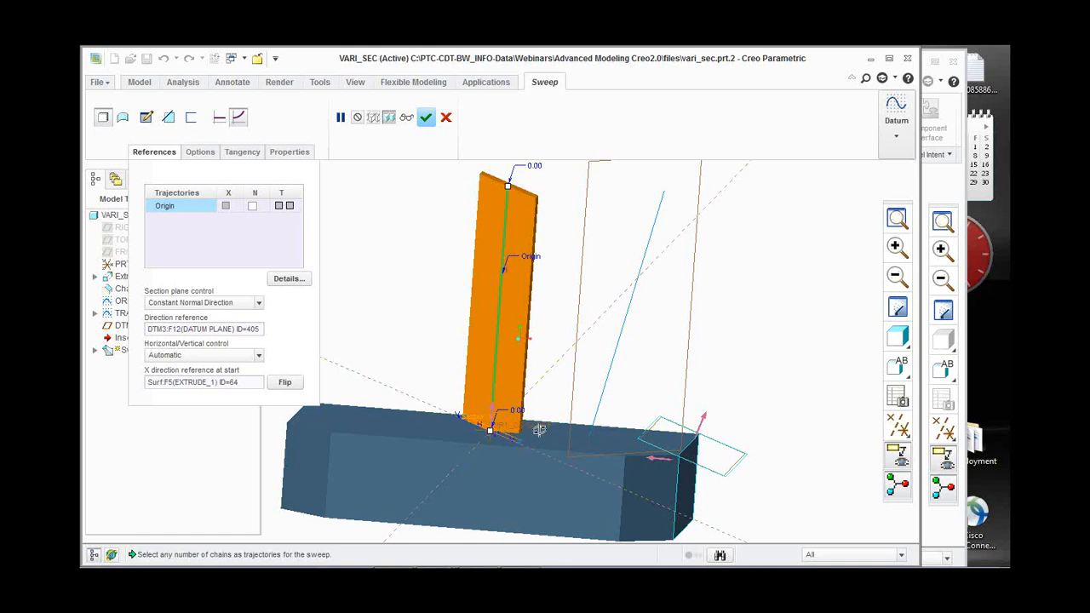
{"action": "middle_click_drag", "start_coordinate": [533, 433], "coordinate": [599, 452]}
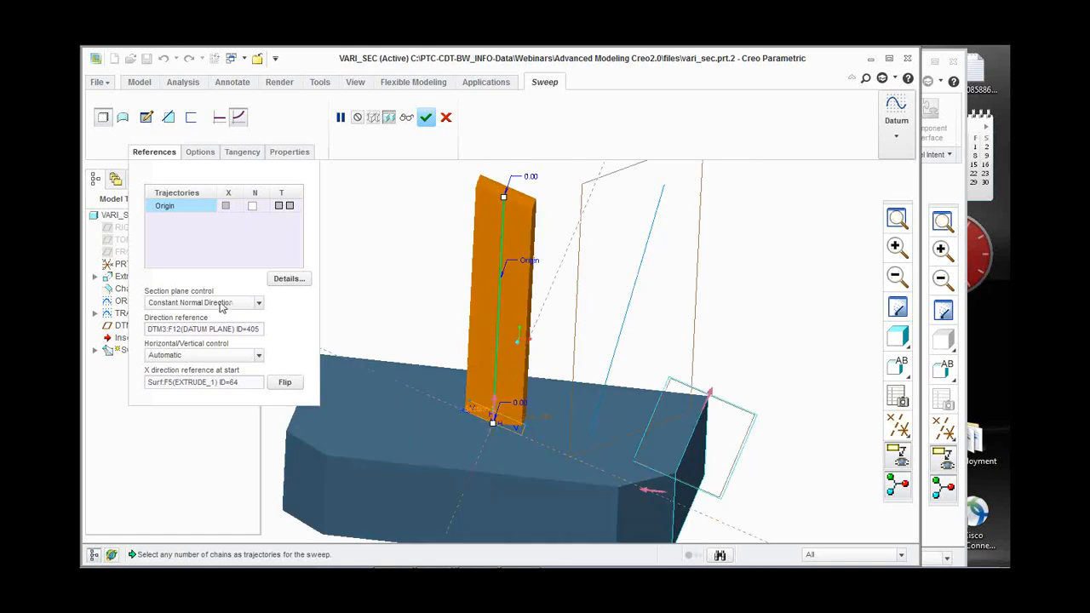
Discard the sweep feature without changing its section plane control any further.
{"action": "left_click", "coordinate": [259, 304]}
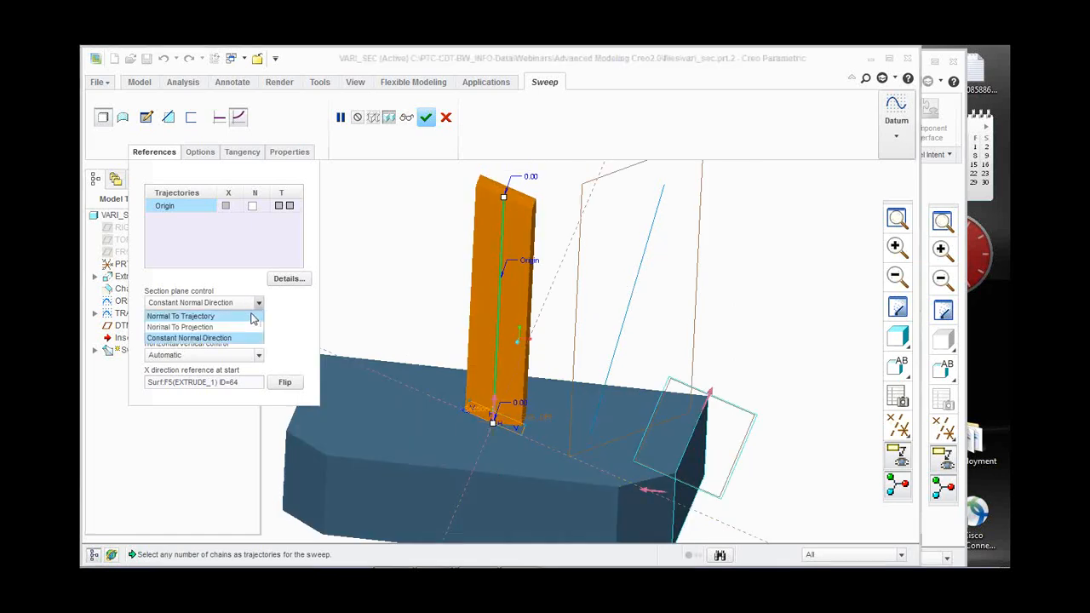
{"action": "left_click", "coordinate": [449, 118]}
{"action": "left_click", "coordinate": [449, 118]}
{"action": "left_click", "coordinate": [505, 329]}
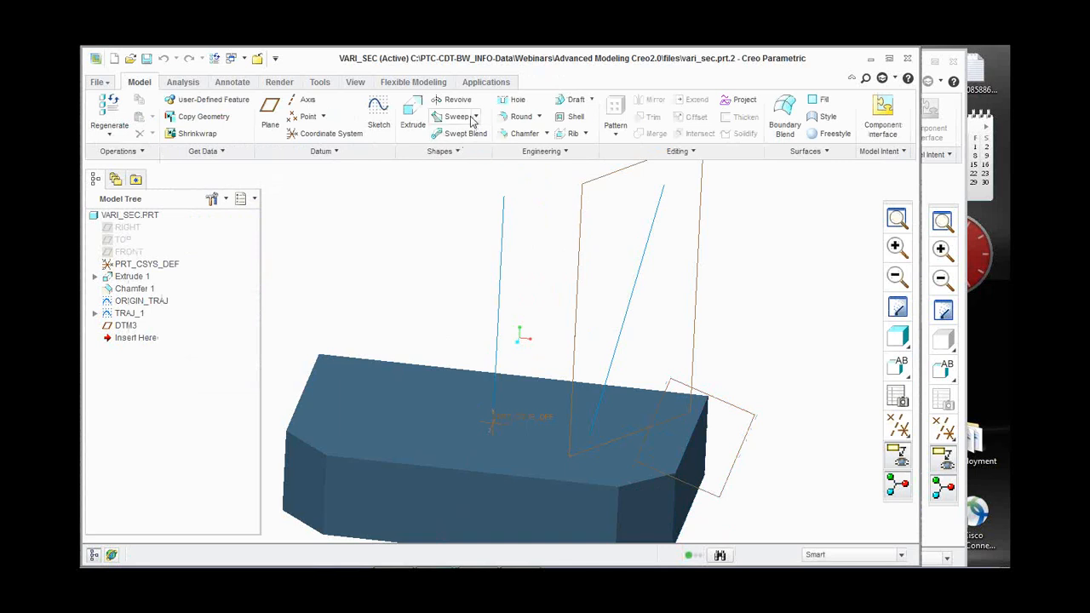
Start a new variable-section sweep with the vertical ORIGIN_TRAJ curve as its origin trajectory.
{"action": "left_click", "coordinate": [471, 116]}
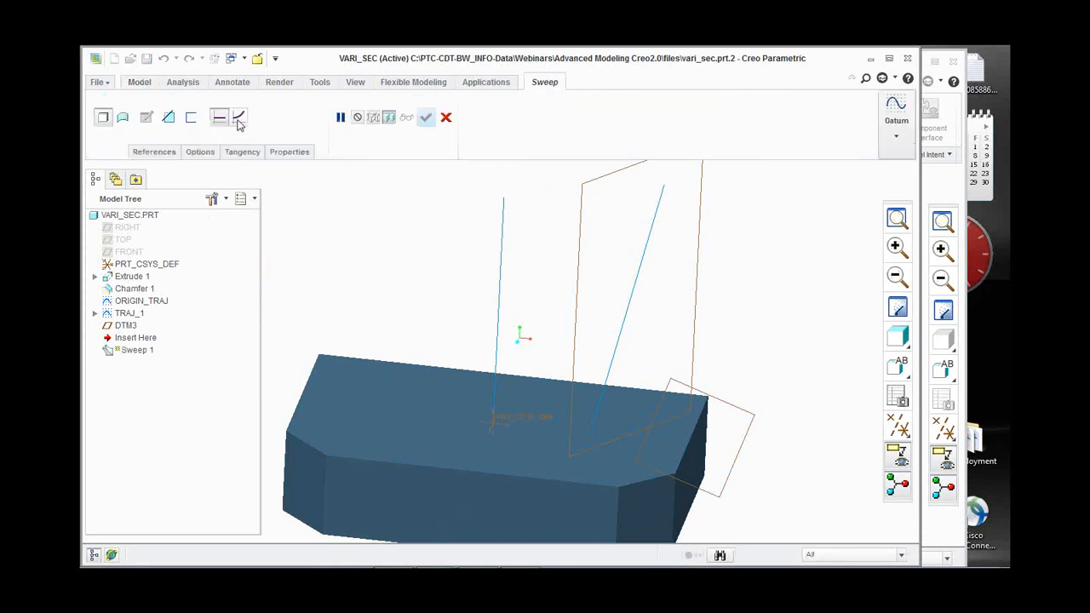
{"action": "middle_click_drag", "start_coordinate": [441, 338], "coordinate": [441, 287]}
{"action": "left_click", "coordinate": [495, 326]}
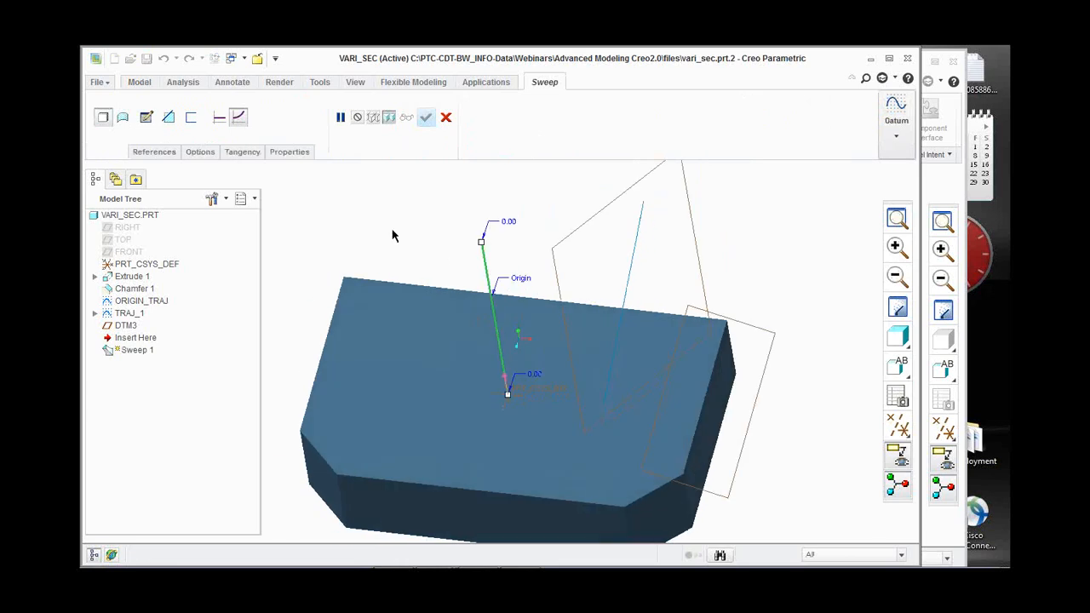
{"action": "right_click", "coordinate": [328, 212]}
{"action": "left_click", "coordinate": [363, 360]}
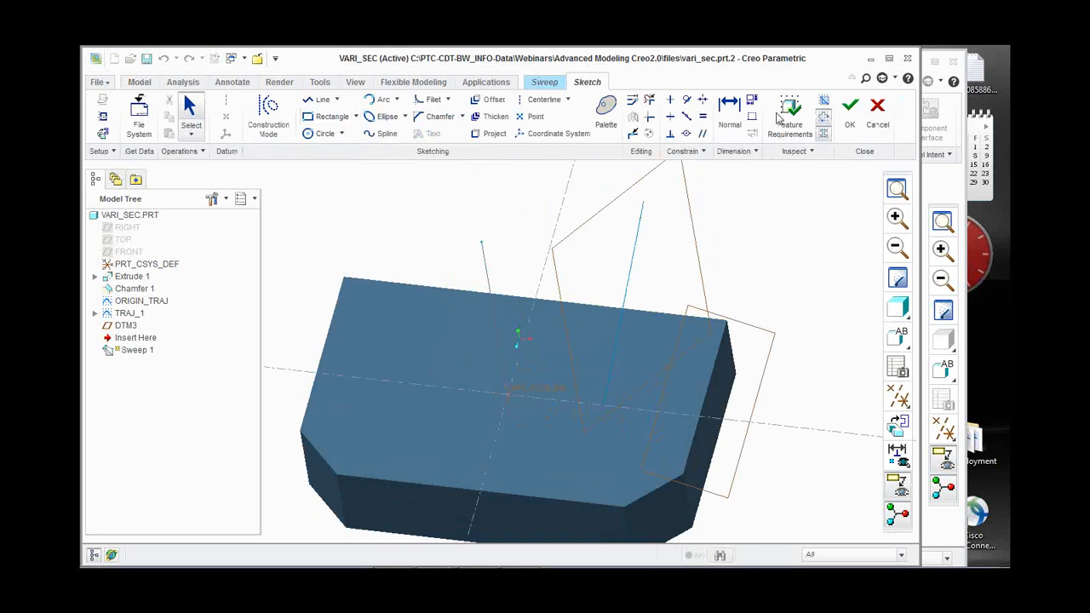
{"action": "left_click", "coordinate": [877, 111]}
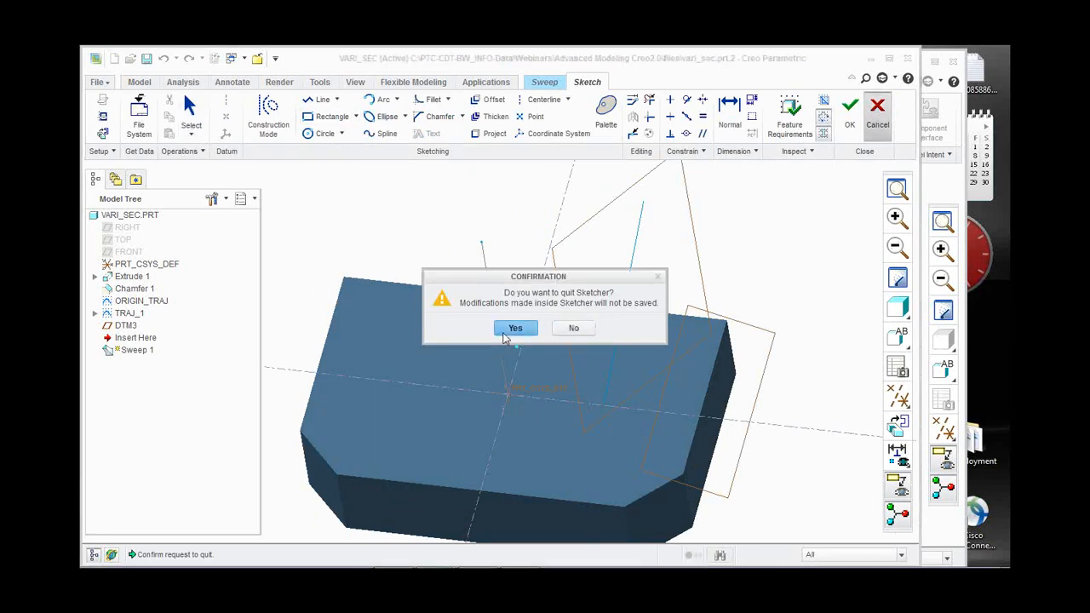
{"action": "left_click", "coordinate": [507, 331]}
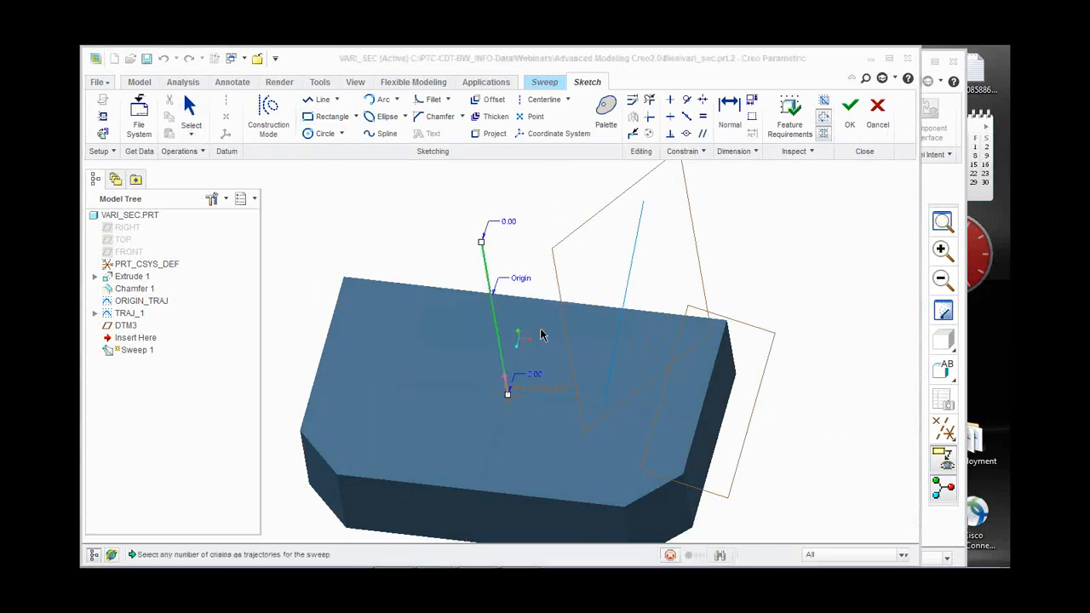
Add the slanted TRAJ_1 curve as a second trajectory and sketch a narrow rectangular section near the origin trajectory's start point.
{"action": "left_click", "coordinate": [628, 303], "text": "ctrl"}
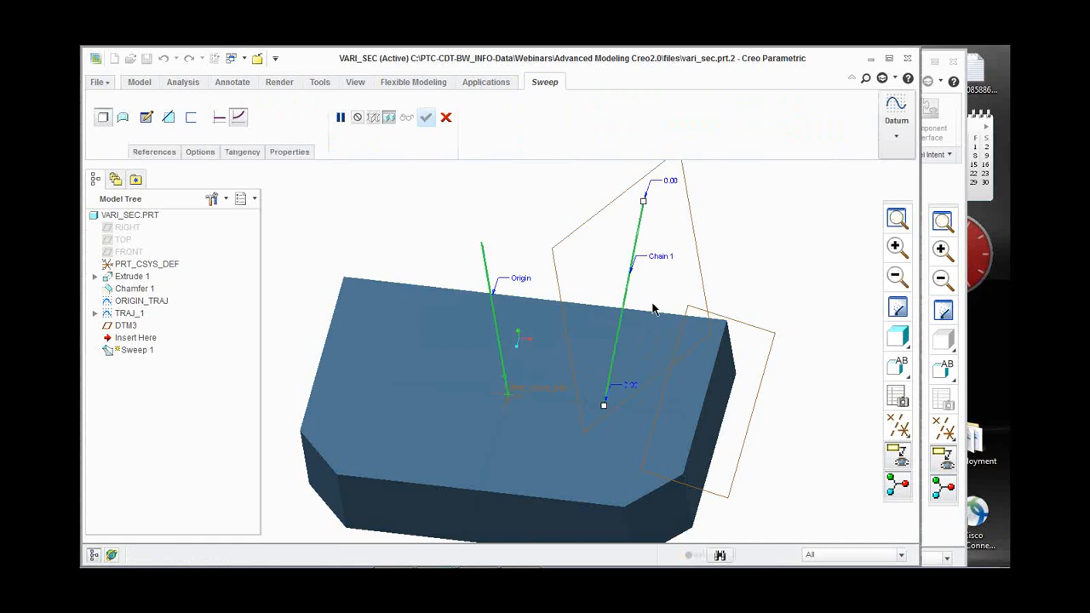
{"action": "right_click", "coordinate": [356, 203]}
{"action": "left_click", "coordinate": [399, 366]}
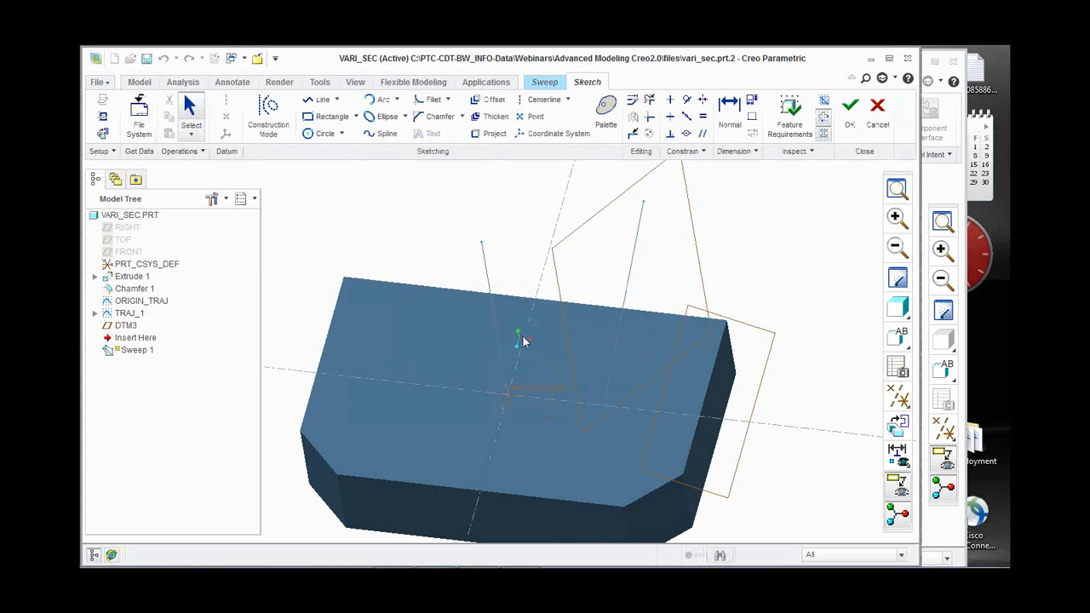
{"action": "left_click", "coordinate": [331, 117]}
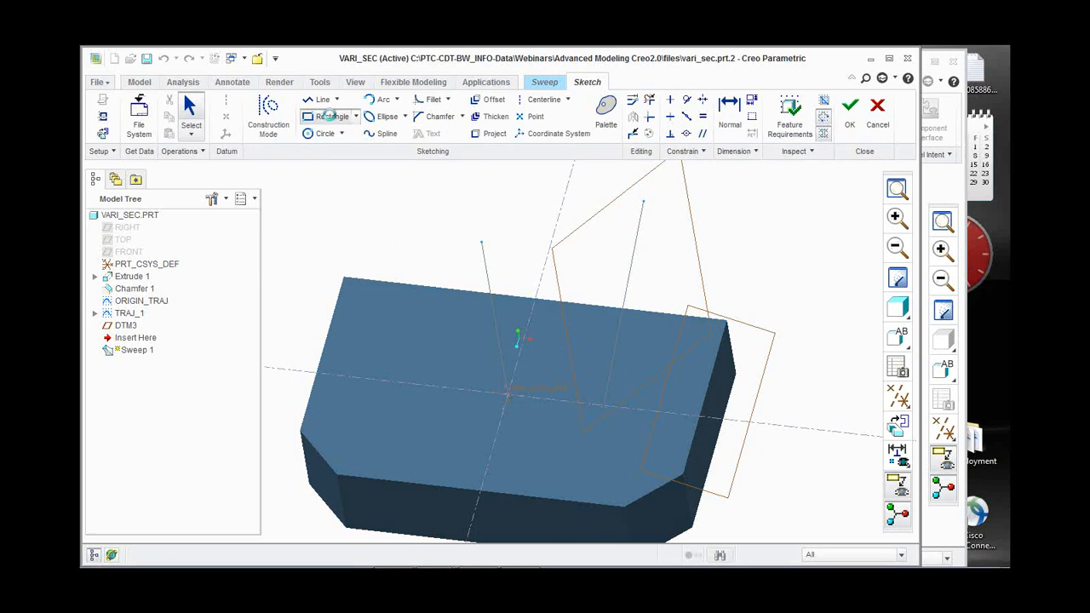
{"action": "left_click", "coordinate": [486, 390]}
{"action": "left_click", "coordinate": [545, 384]}
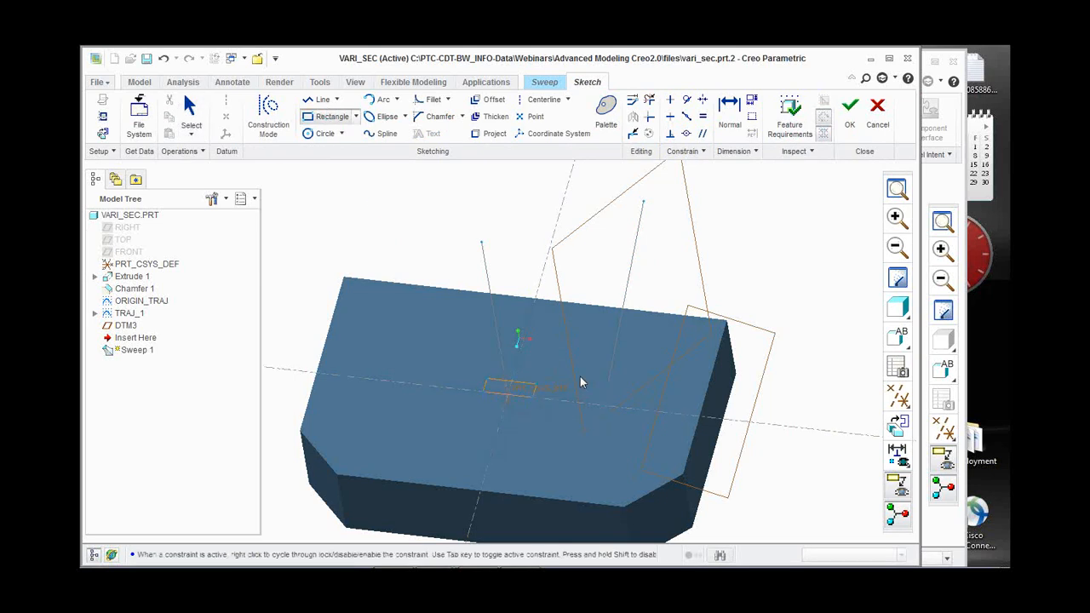
{"action": "left_click", "coordinate": [849, 120]}
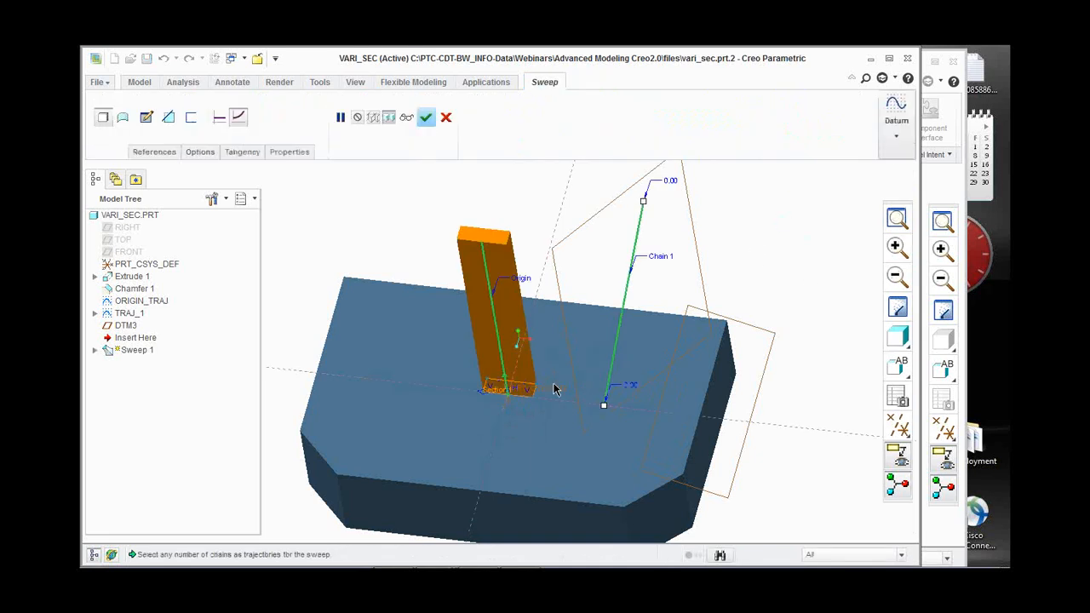
Make Chain 1 the sweep's X-trajectory and inspect how the section's orientation follows it along the origin curve.
{"action": "left_click", "coordinate": [156, 152]}
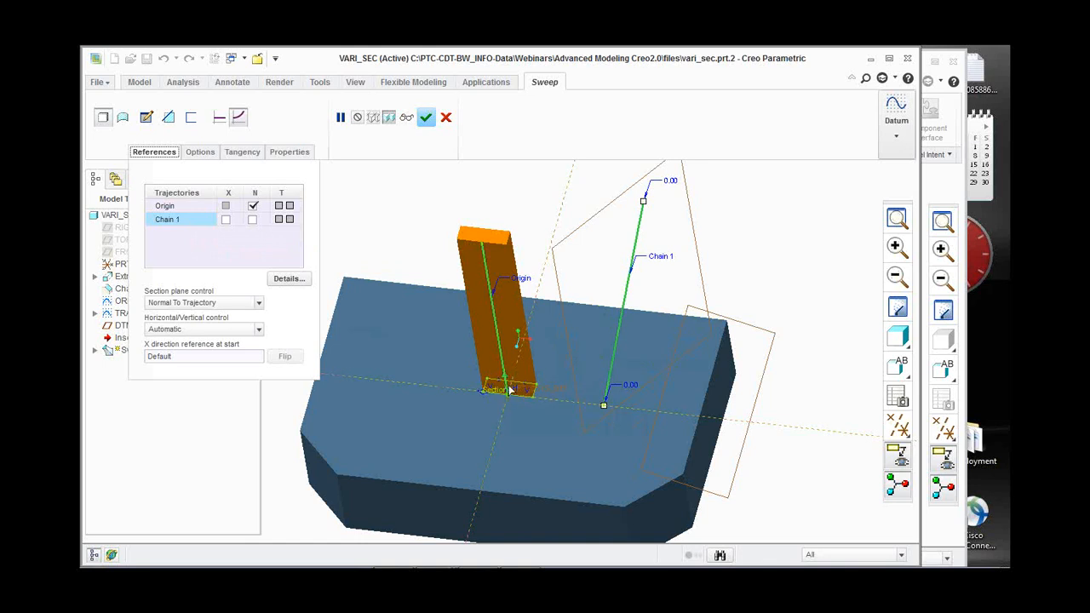
{"action": "left_click", "coordinate": [226, 220]}
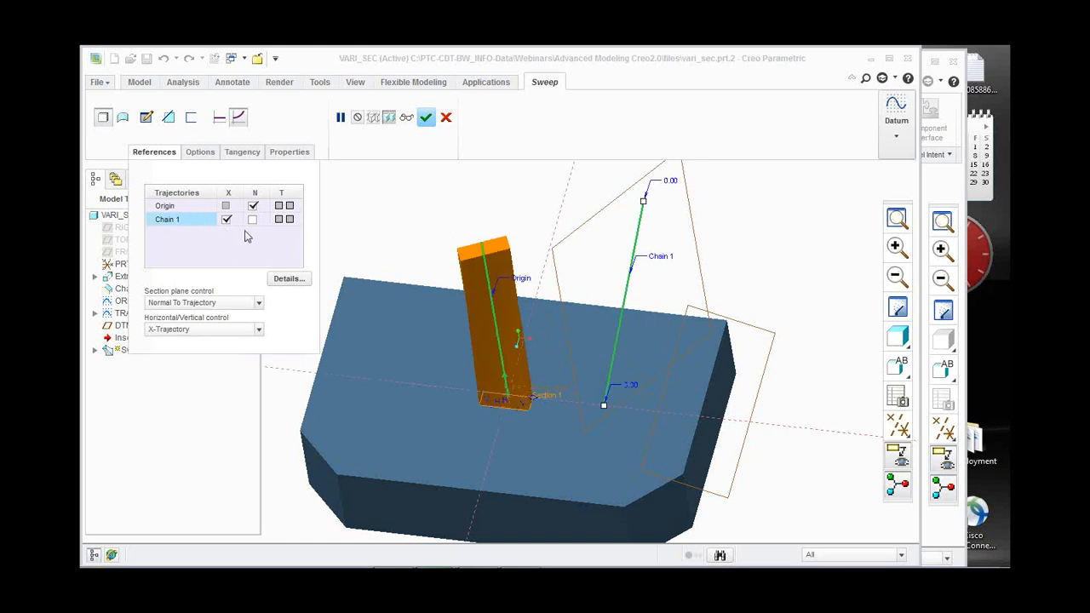
{"action": "middle_click_drag", "start_coordinate": [523, 296], "coordinate": [514, 375]}
{"action": "scroll", "coordinate": [378, 253], "scroll_direction": "down", "scroll_amount": 1}
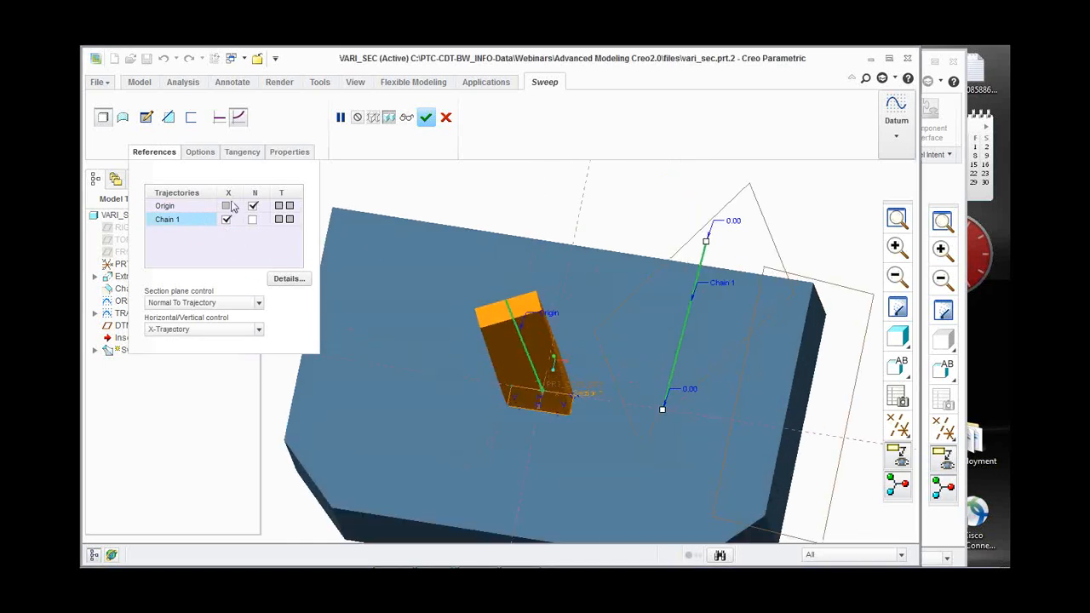
{"action": "middle_click_drag", "start_coordinate": [645, 402], "coordinate": [658, 434]}
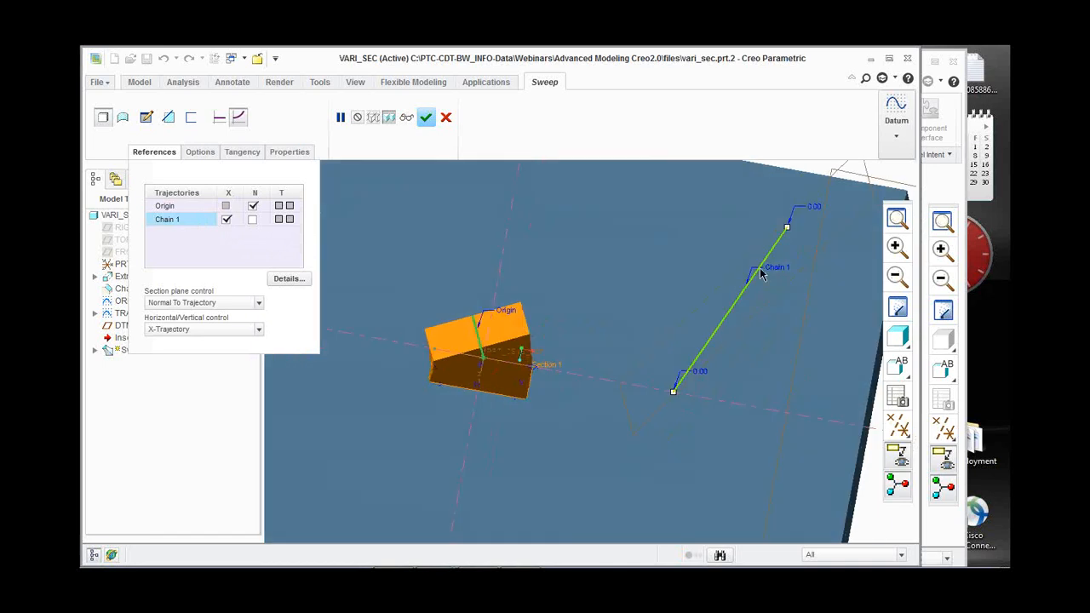
{"action": "middle_click_drag", "start_coordinate": [581, 371], "coordinate": [585, 377]}
{"action": "middle_click_drag", "start_coordinate": [499, 364], "coordinate": [504, 371]}
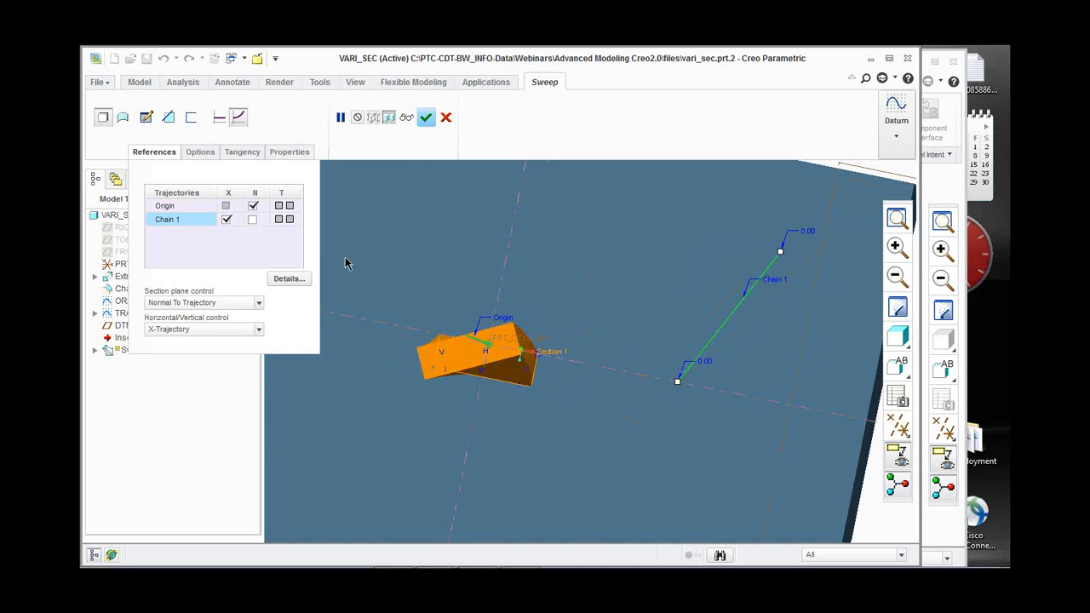
{"action": "mouse_move", "coordinate": [673, 465]}
{"action": "middle_mouse_down"}
{"action": "mouse_move", "coordinate": [672, 438]}
{"action": "mouse_move", "coordinate": [679, 448]}
{"action": "middle_mouse_up"}
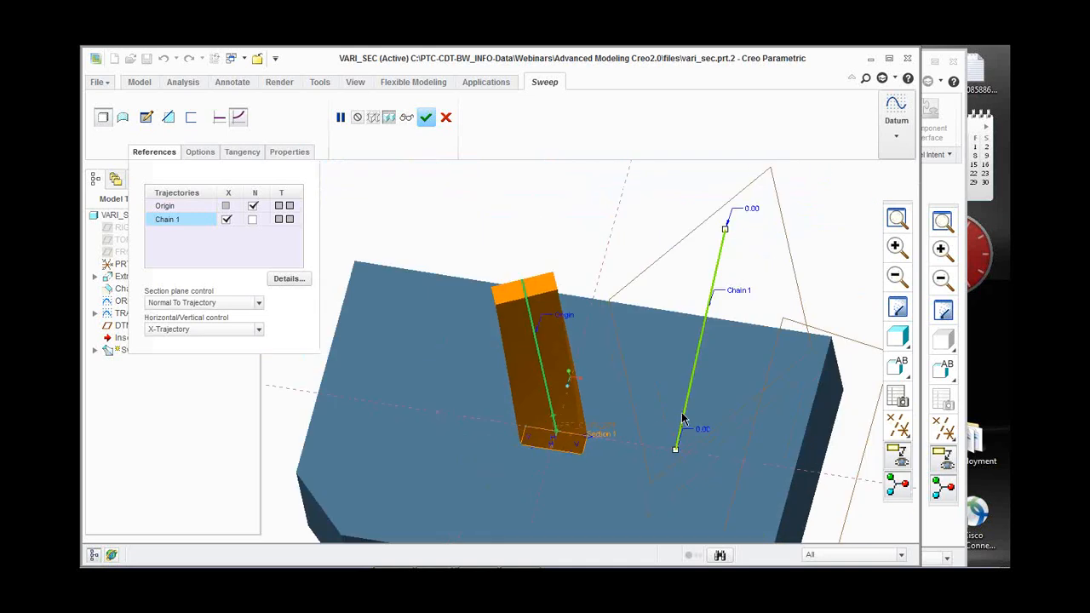
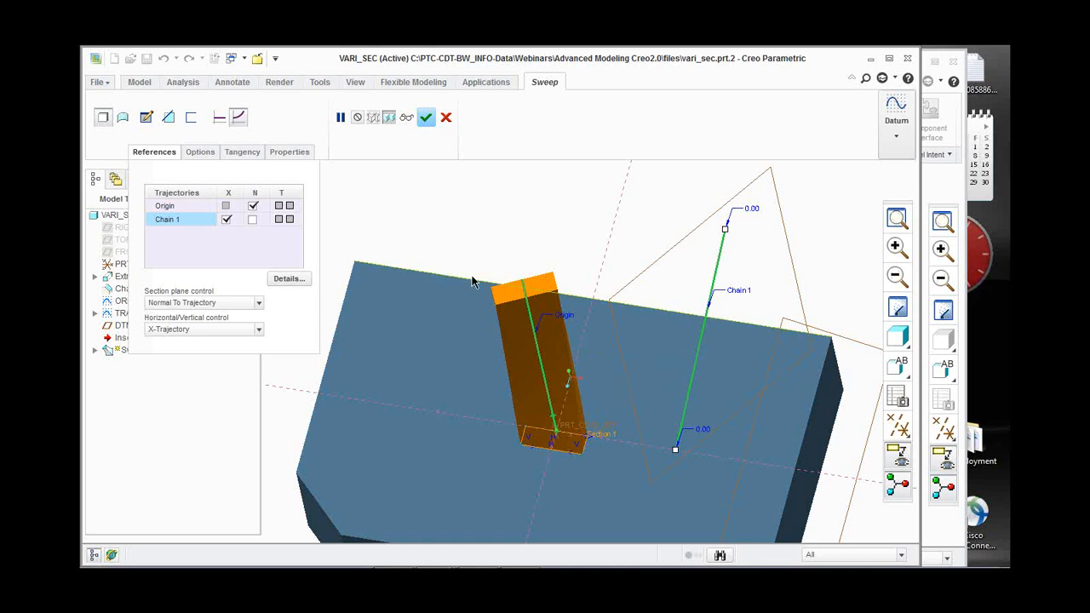
Discard the two-trajectory sweep and close the vari_sec.prt and blend_select_2.prt windows.
{"action": "left_click", "coordinate": [446, 117]}
{"action": "left_click", "coordinate": [530, 331]}
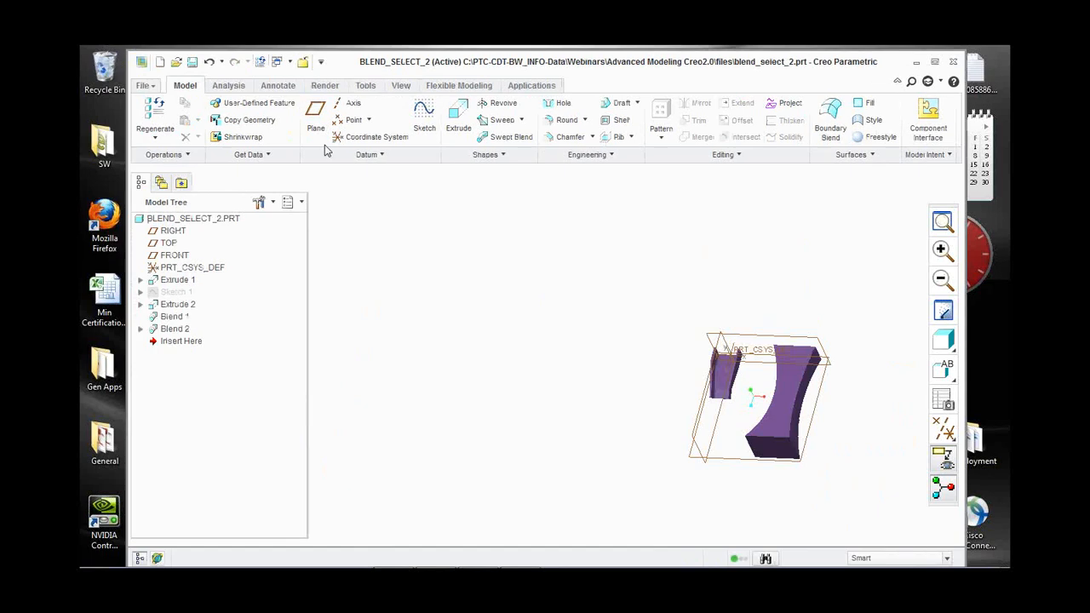
{"action": "left_click", "coordinate": [307, 63]}
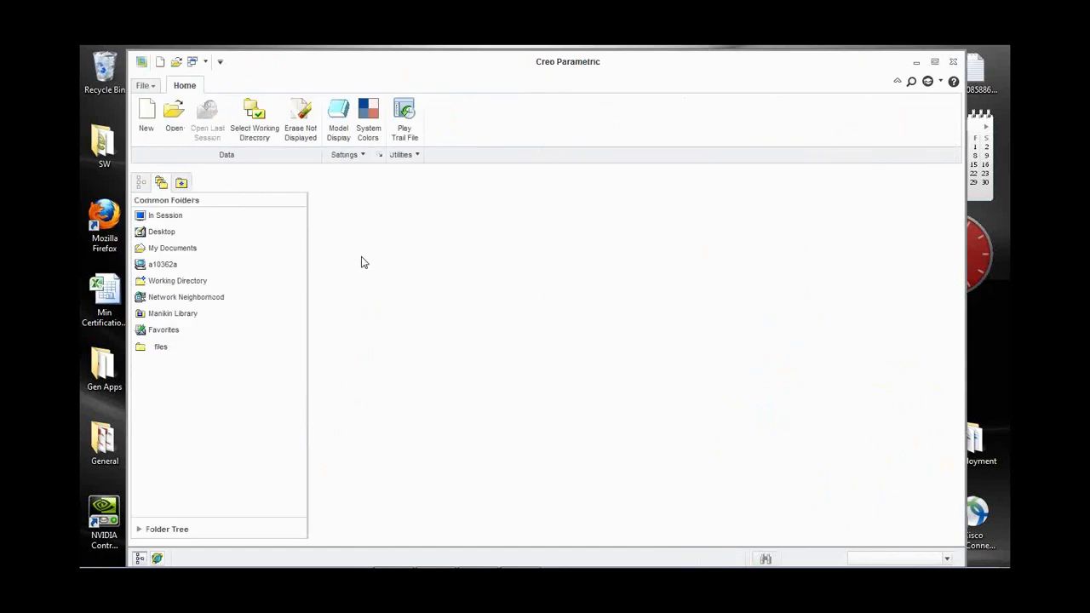
Create a new part with the default template and start an extrusion on the X-Y datum plane.
{"action": "left_click", "coordinate": [147, 128]}
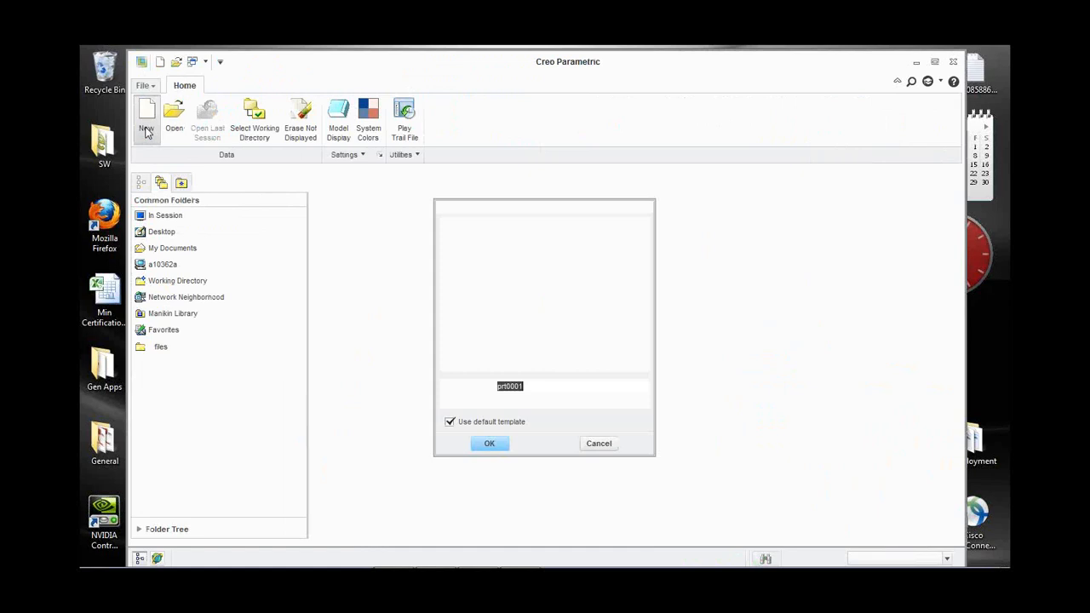
{"action": "left_click", "coordinate": [501, 445]}
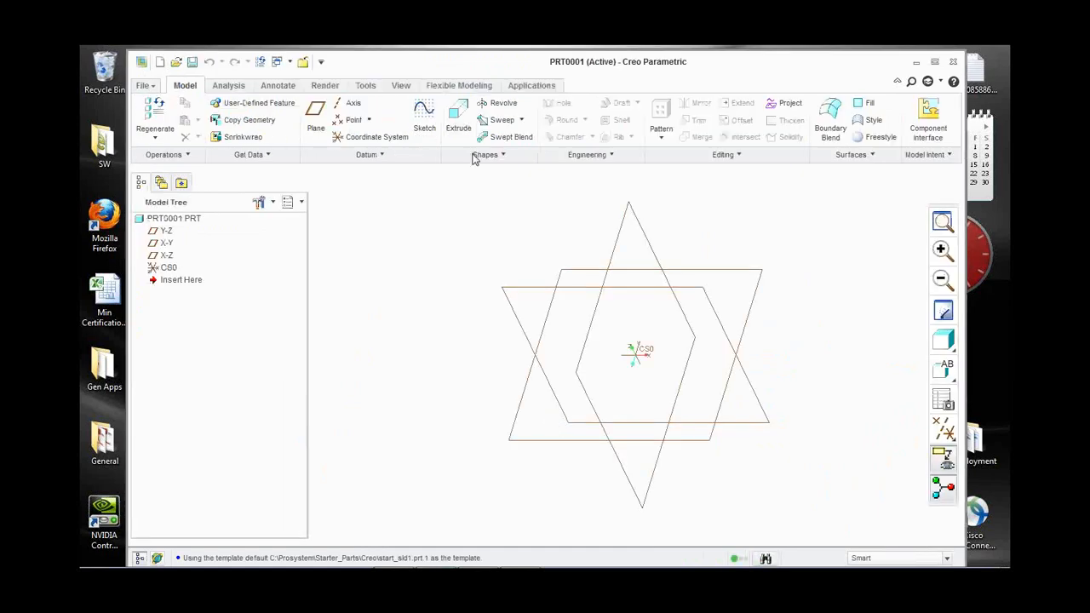
{"action": "left_click", "coordinate": [567, 270]}
{"action": "left_click", "coordinate": [464, 124]}
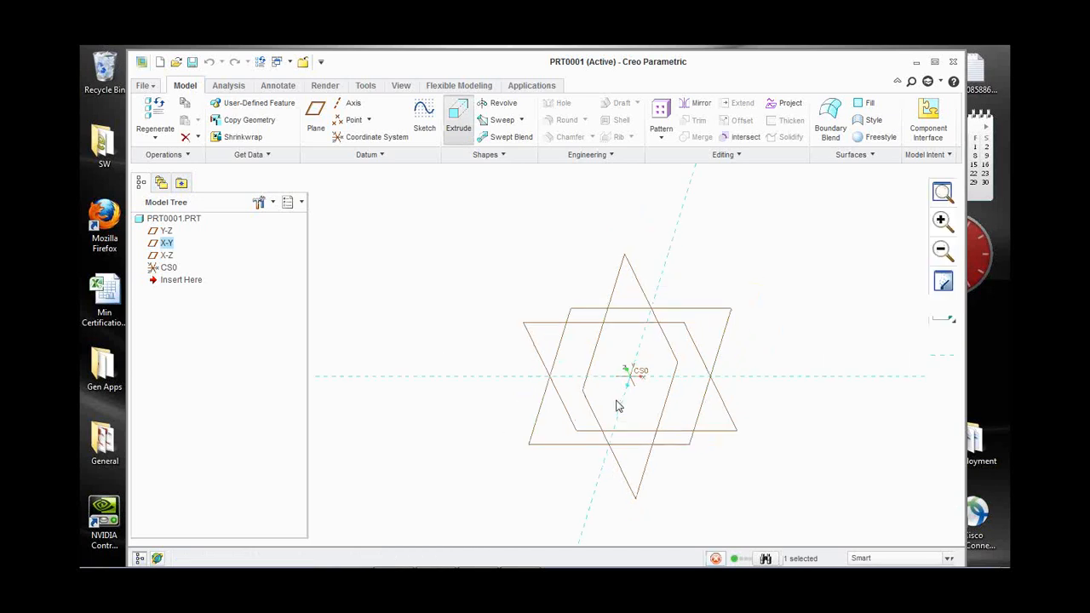
Sketch a center rectangle at the origin as the extrusion's section and finish the sketch.
{"action": "left_click", "coordinate": [380, 120]}
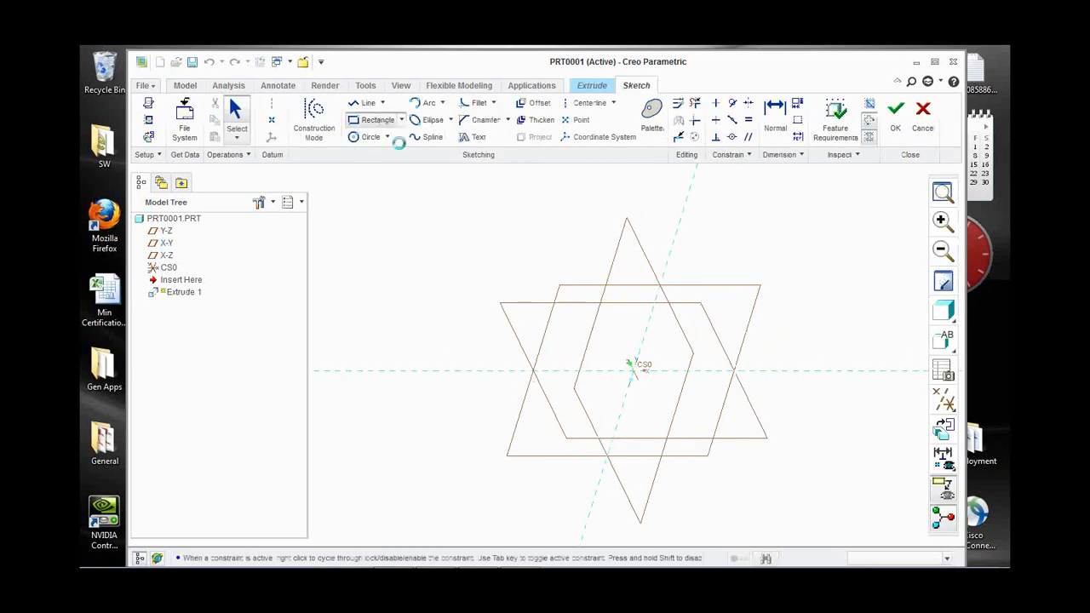
{"action": "left_click", "coordinate": [401, 120]}
{"action": "left_click", "coordinate": [393, 170]}
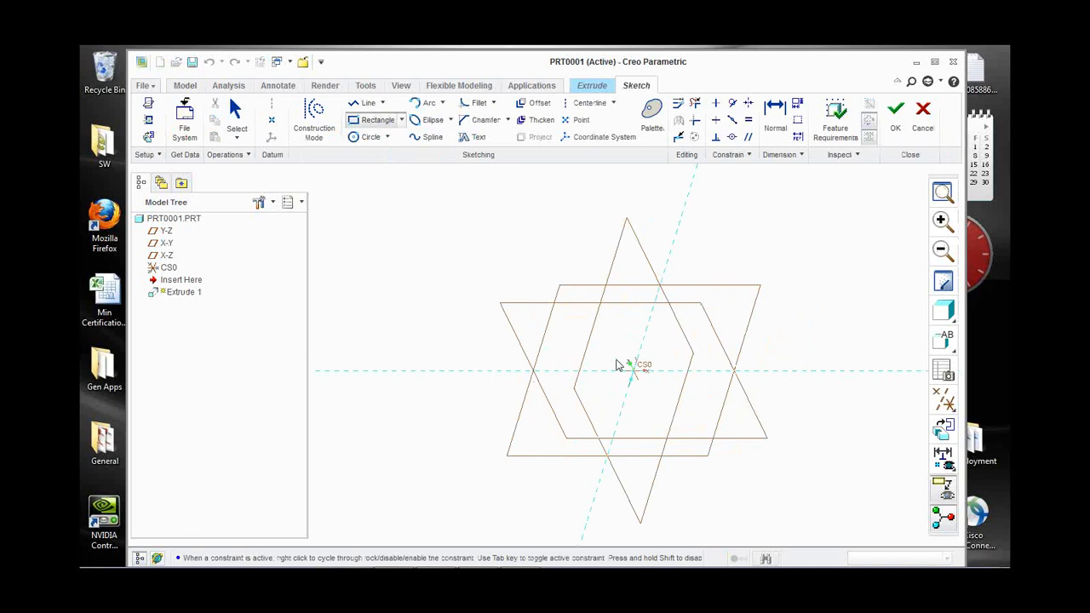
{"action": "left_click", "coordinate": [633, 370]}
{"action": "left_click", "coordinate": [671, 347]}
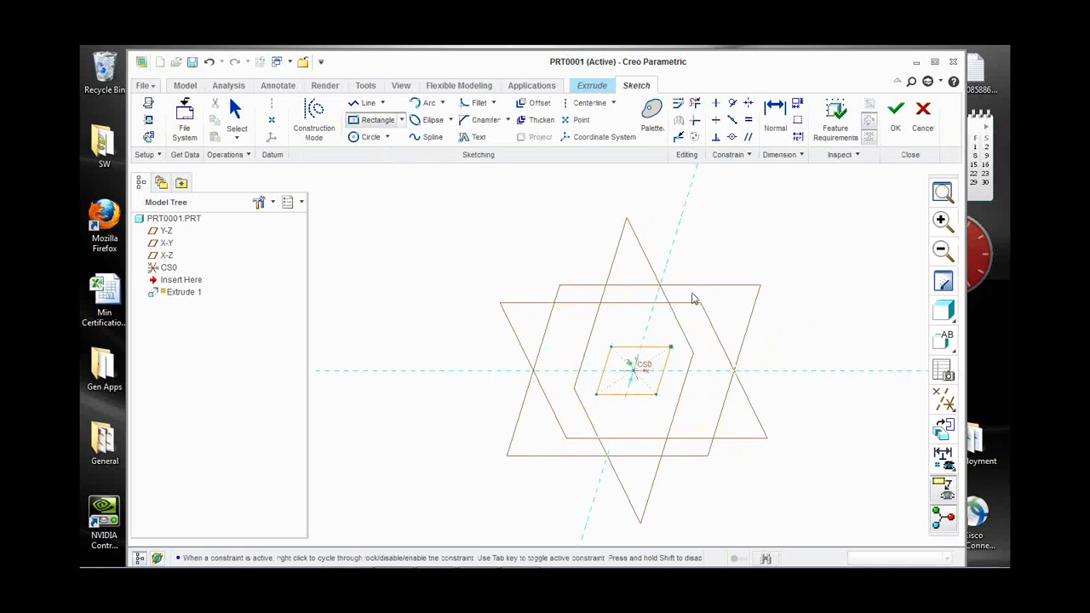
{"action": "left_click", "coordinate": [891, 120]}
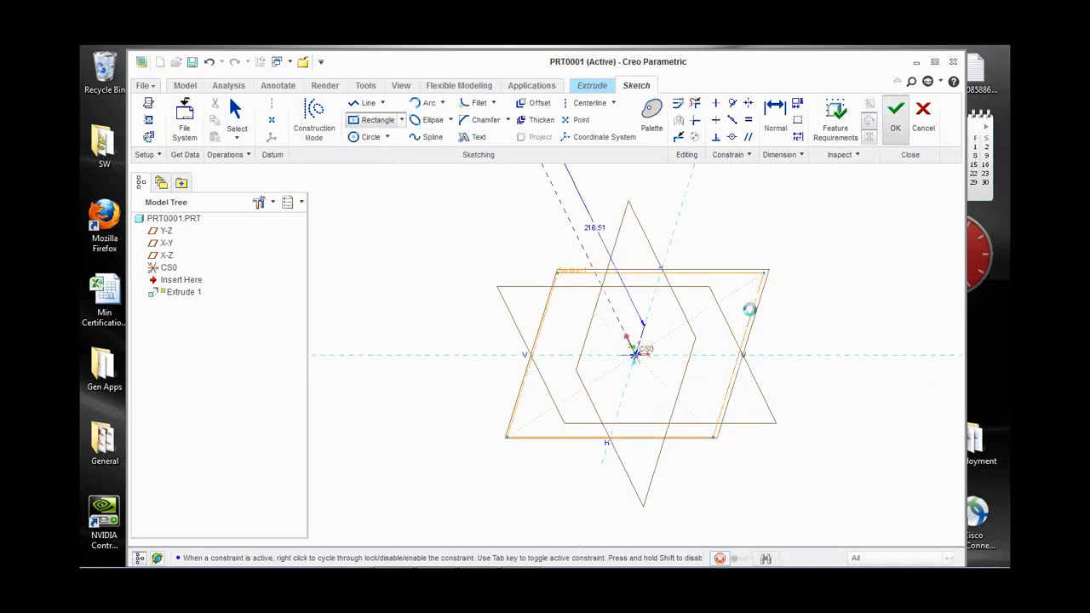
Stretch the extrusion depth to about 451 and complete the long block.
{"action": "middle_click_drag", "start_coordinate": [686, 473], "coordinate": [628, 339]}
{"action": "left_click_drag", "start_coordinate": [552, 335], "coordinate": [452, 257]}
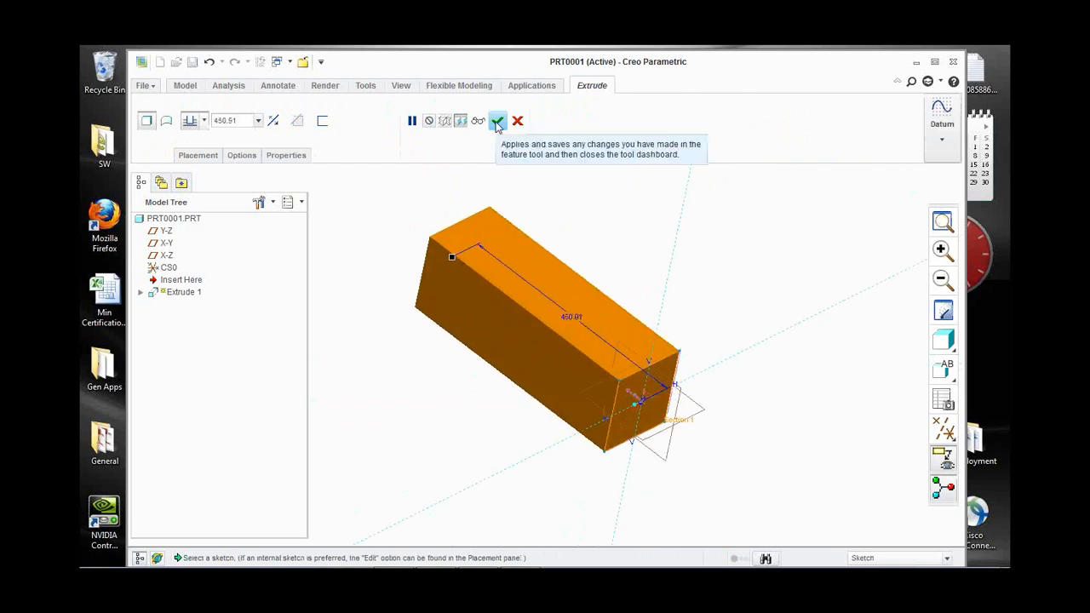
{"action": "left_click", "coordinate": [498, 122]}
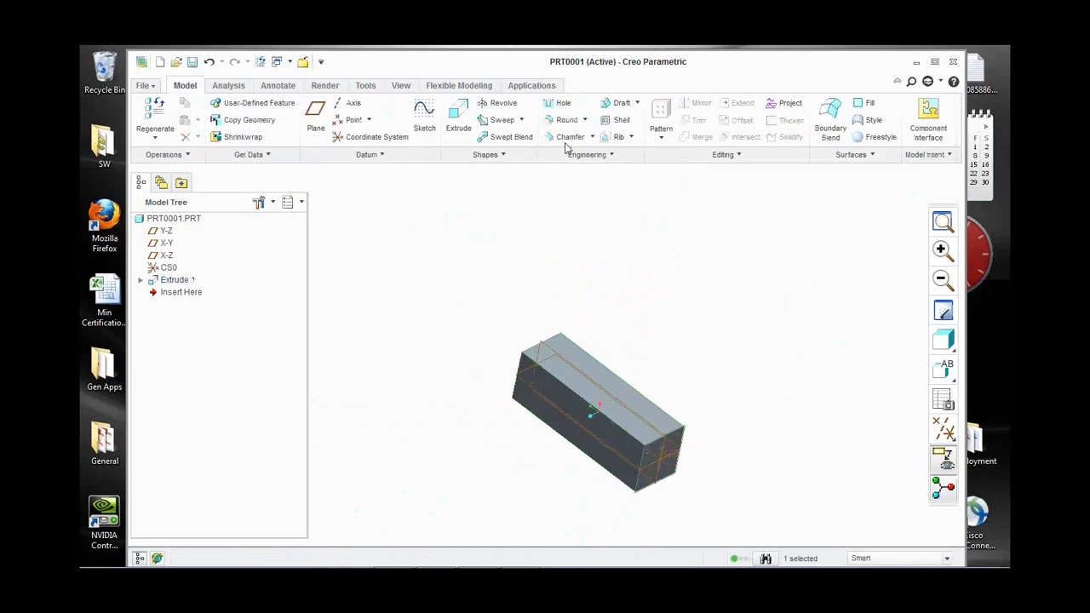
Start a simple hole on the block's upper face, near the end face.
{"action": "left_click", "coordinate": [567, 120]}
{"action": "left_click", "coordinate": [518, 122]}
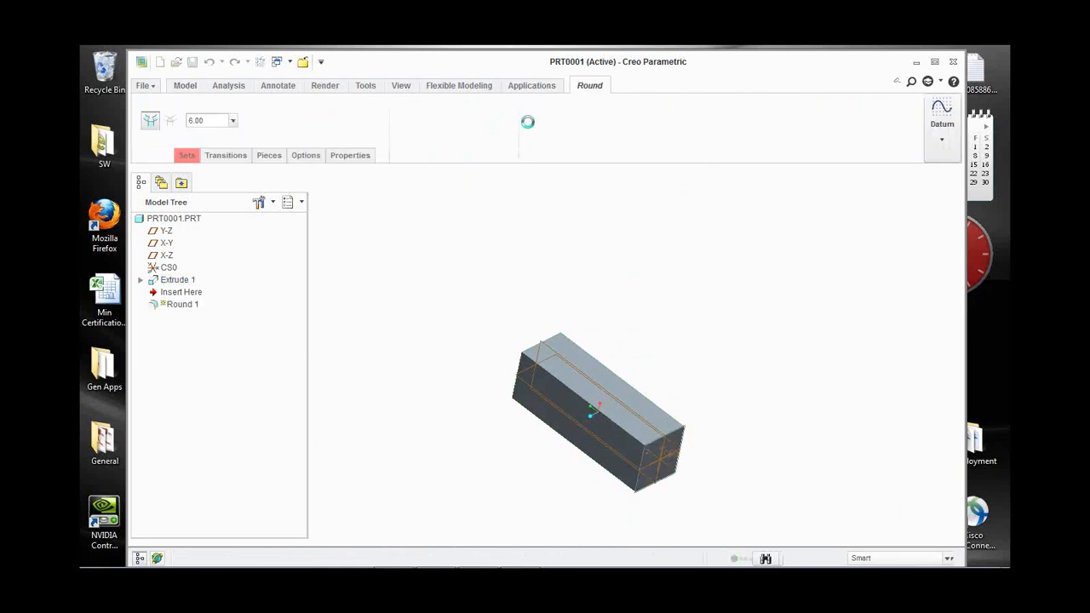
{"action": "left_click", "coordinate": [557, 106]}
{"action": "scroll", "coordinate": [656, 457], "scroll_direction": "down", "scroll_amount": 2}
{"action": "scroll", "coordinate": [681, 450], "scroll_direction": "down", "scroll_amount": 1}
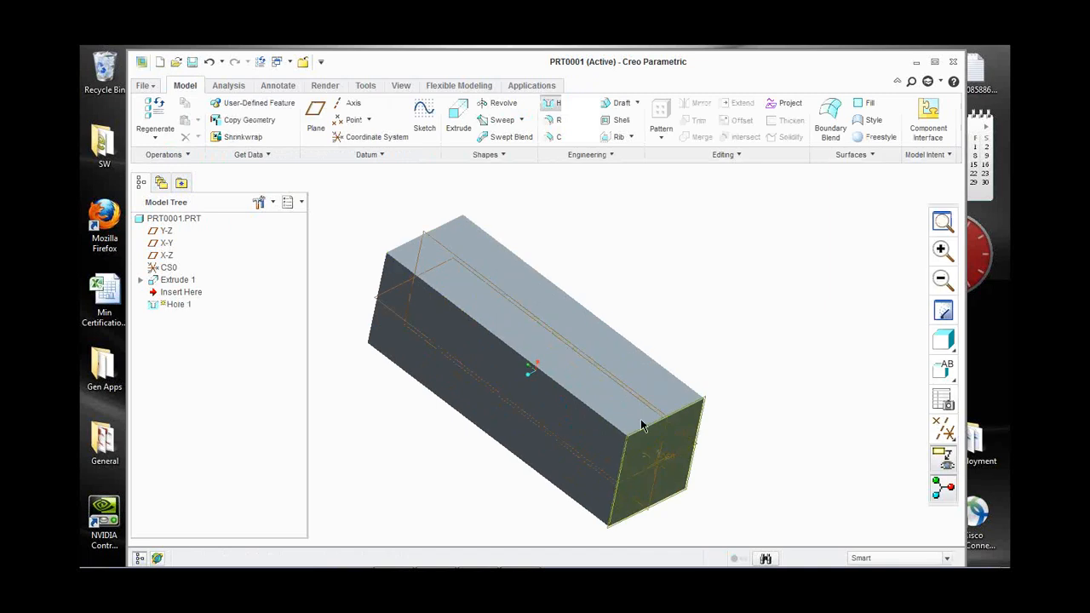
{"action": "left_click", "coordinate": [632, 401]}
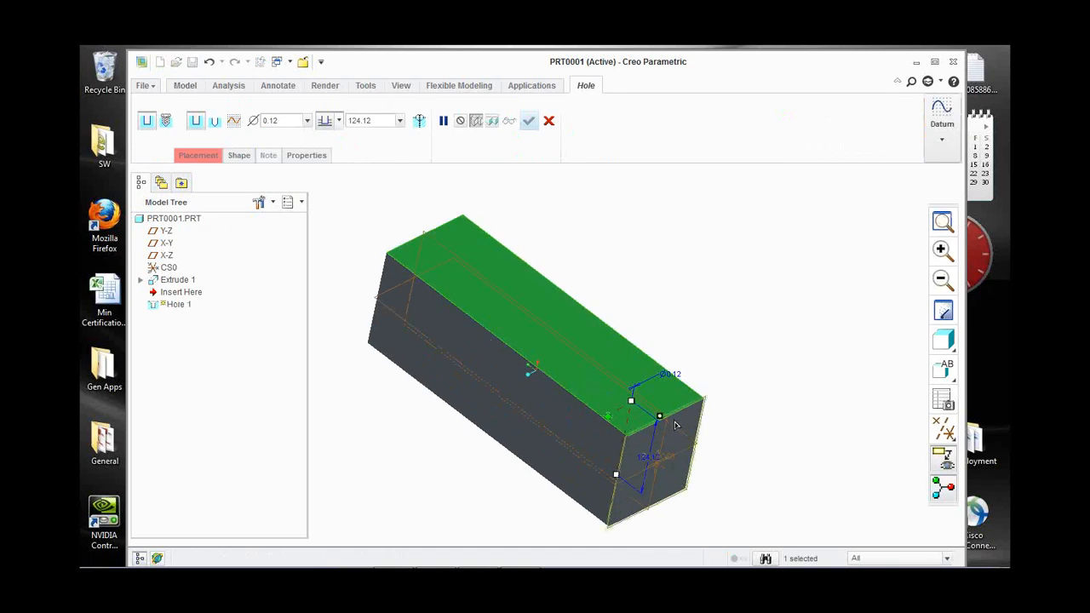
Attach the hole's placement handles so its offset references are the end face and the far long edge.
{"action": "scroll", "coordinate": [673, 441], "scroll_direction": "down", "scroll_amount": 1}
{"action": "scroll", "coordinate": [673, 440], "scroll_direction": "down", "scroll_amount": 1}
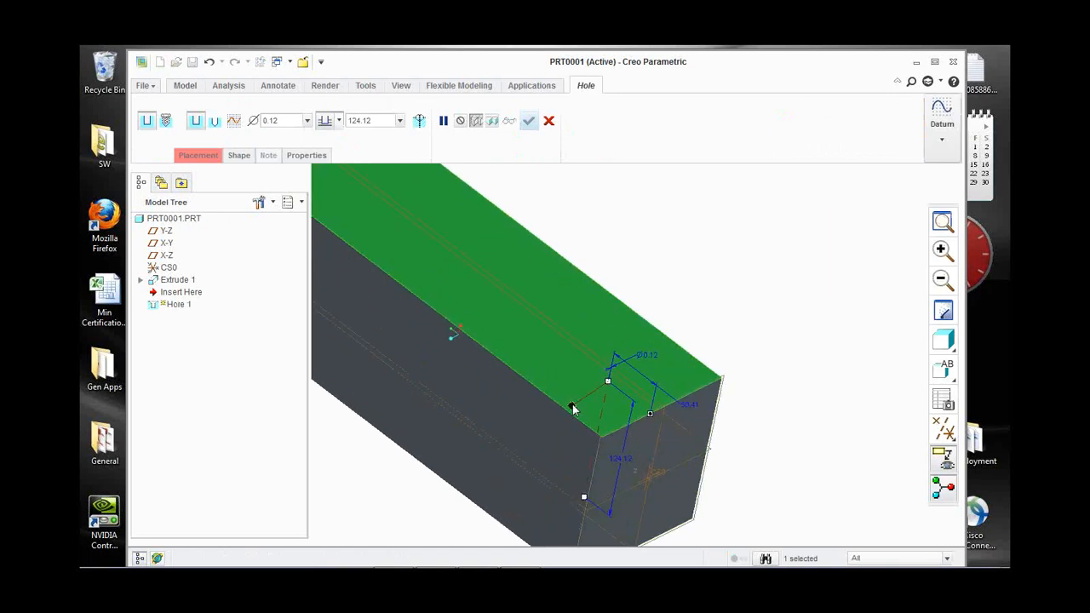
{"action": "left_click_drag", "start_coordinate": [573, 407], "coordinate": [565, 419]}
{"action": "scroll", "coordinate": [613, 384], "scroll_direction": "down", "scroll_amount": 3}
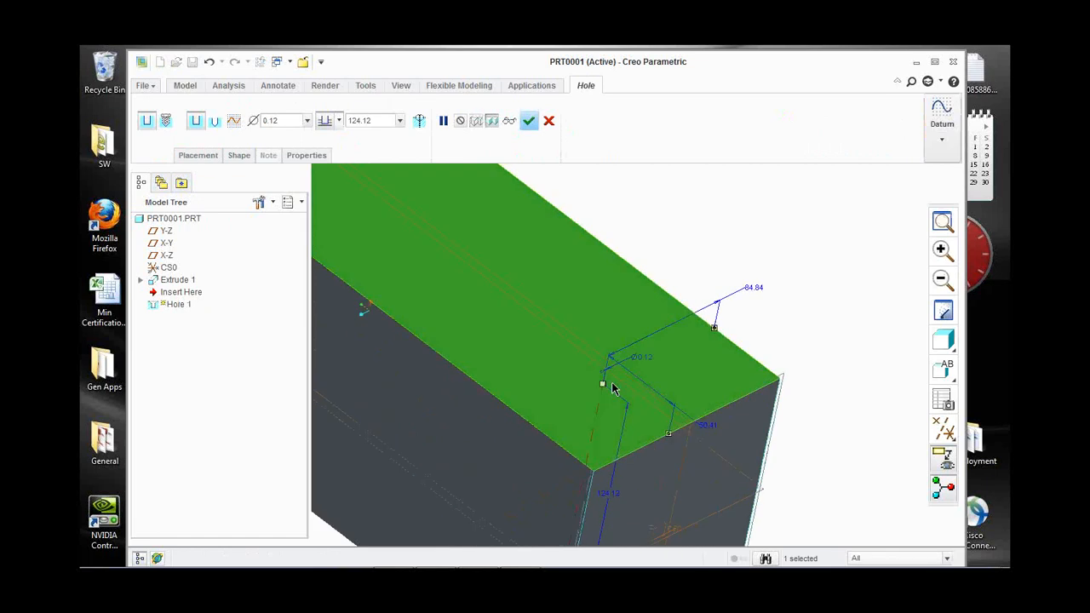
{"action": "scroll", "coordinate": [608, 390], "scroll_direction": "down", "scroll_amount": 2}
Set the hole diameter to 10 and reposition it about 46.5 from the end face and 83.84 from the long edge.
{"action": "double_click", "coordinate": [271, 120]}
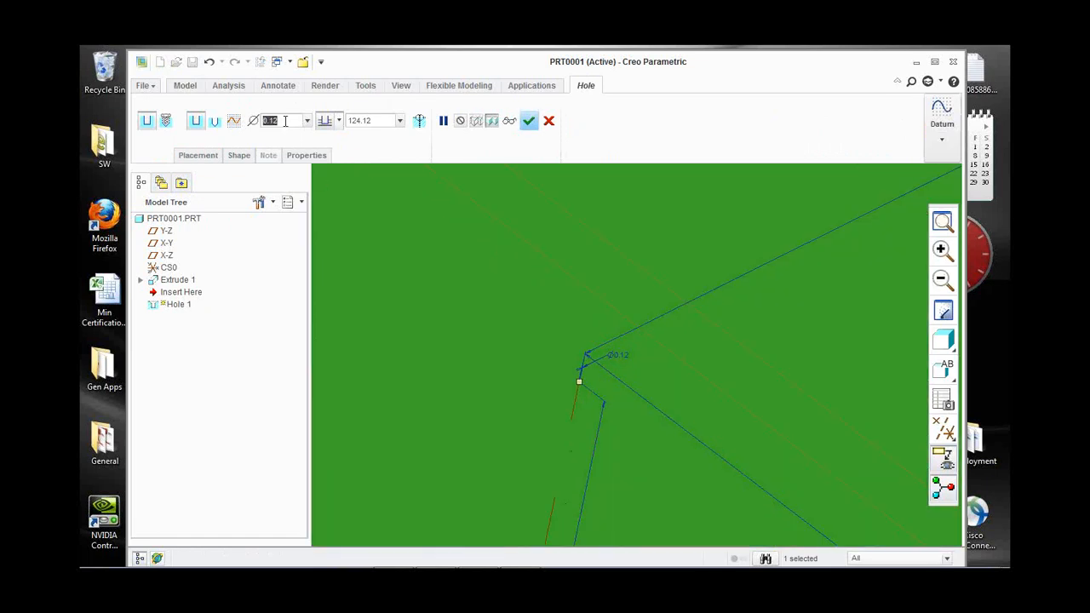
{"action": "type", "text": "10"}
{"action": "key", "text": "Return"}
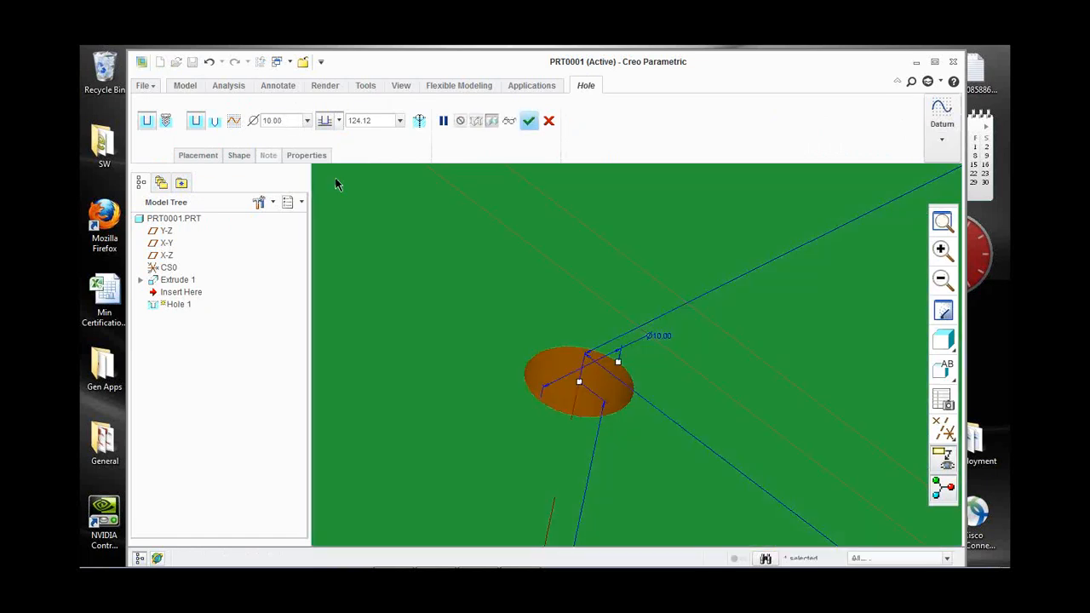
{"action": "scroll", "coordinate": [395, 248], "scroll_direction": "up", "scroll_amount": 3}
{"action": "scroll", "coordinate": [588, 364], "scroll_direction": "up", "scroll_amount": 4}
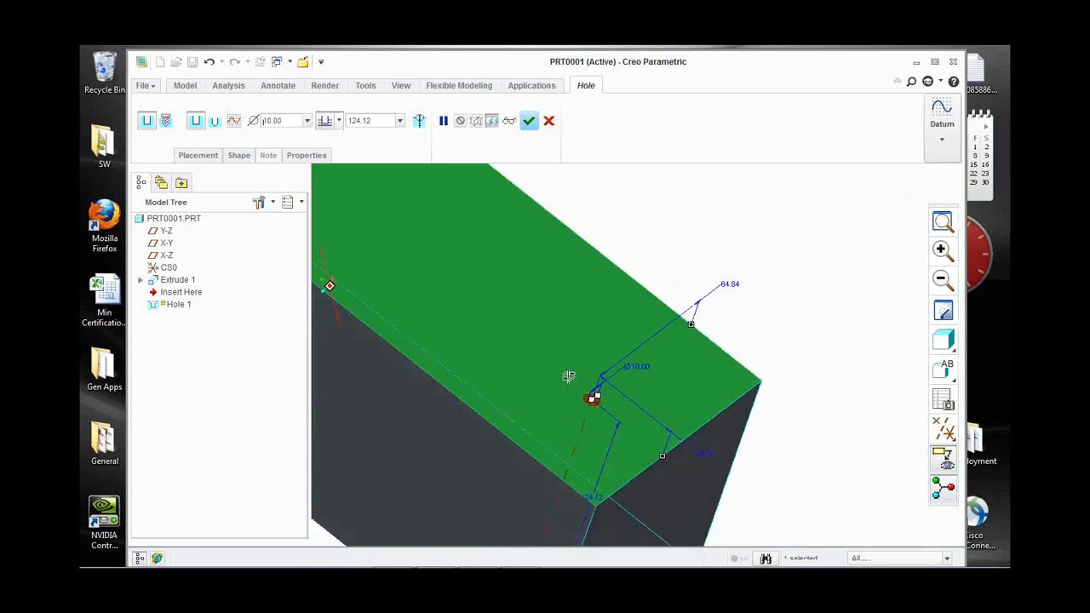
{"action": "left_click_drag", "start_coordinate": [586, 400], "coordinate": [580, 402]}
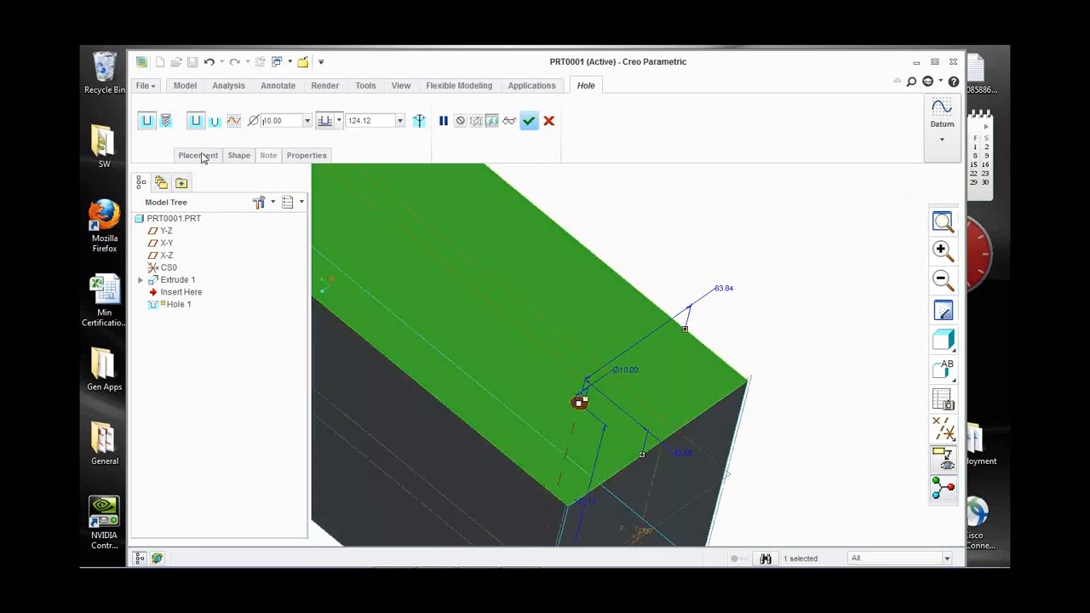
Try the Align option on the hole's end-face reference.
{"action": "left_click", "coordinate": [197, 154]}
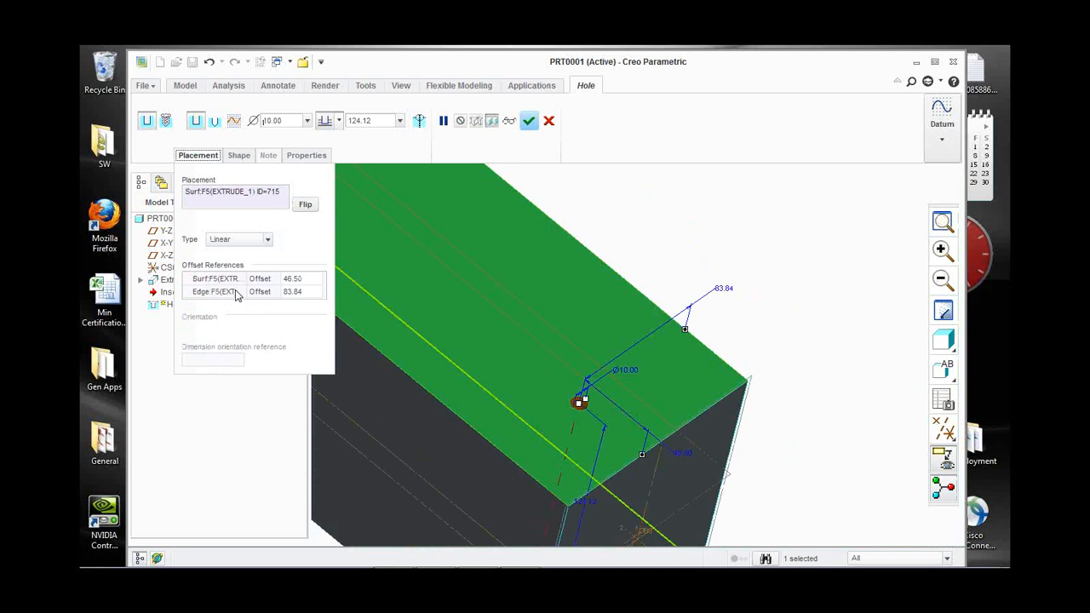
{"action": "left_click", "coordinate": [266, 284]}
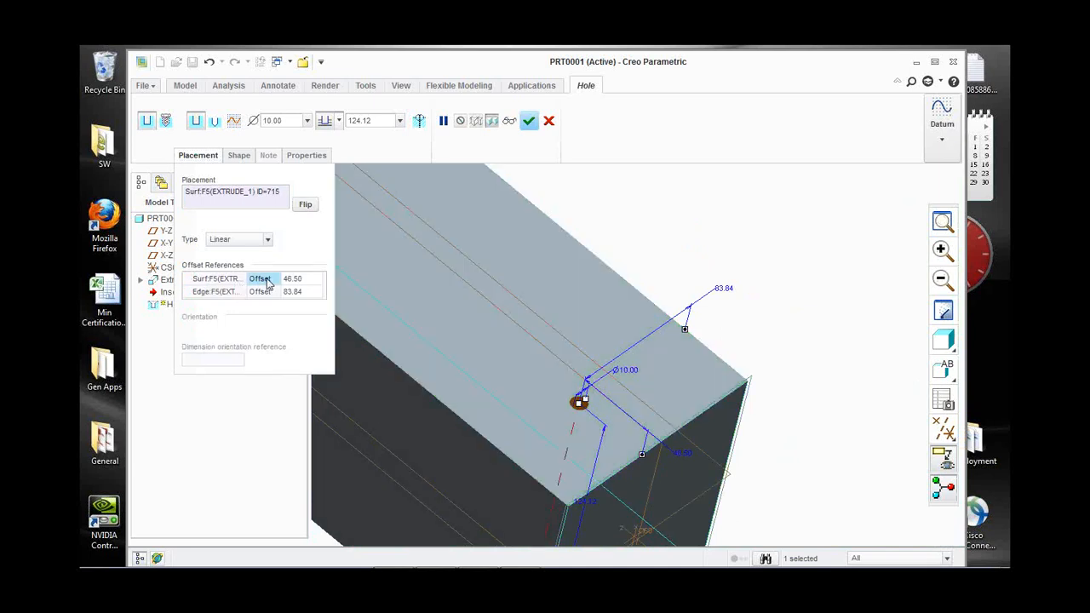
{"action": "left_click", "coordinate": [267, 284]}
{"action": "left_click", "coordinate": [259, 302]}
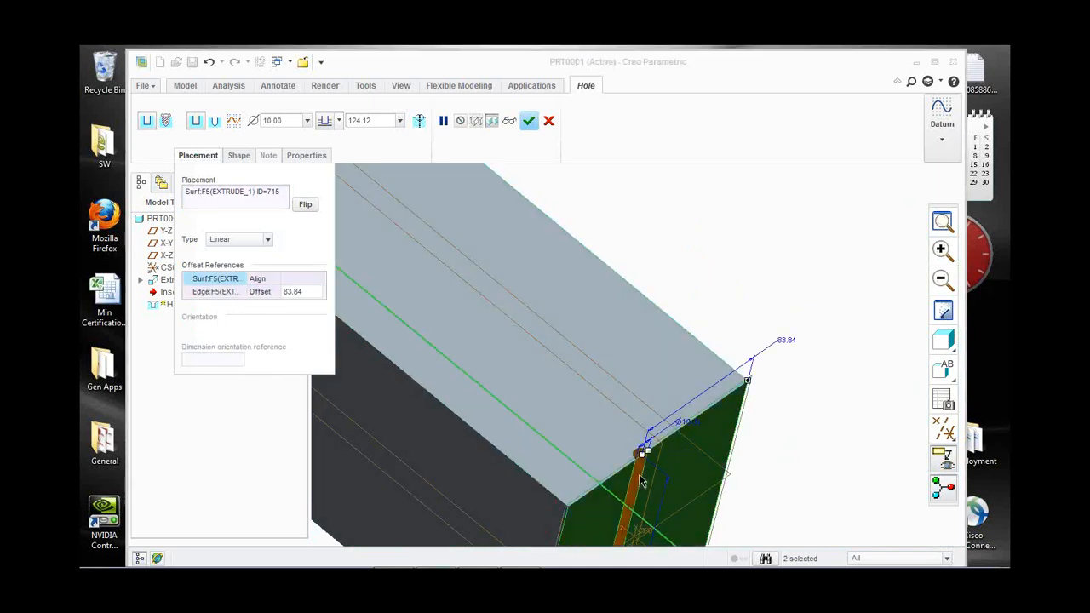
Return the end-face reference to Offset and move the hole to about 42.5 from that face.
{"action": "left_click", "coordinate": [267, 283]}
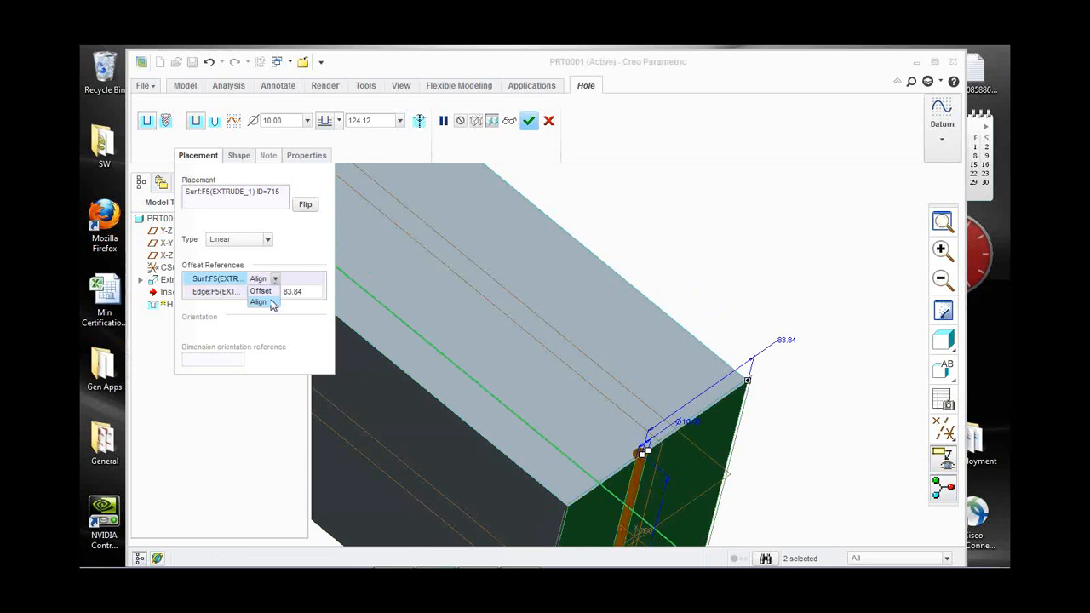
{"action": "left_click", "coordinate": [259, 291]}
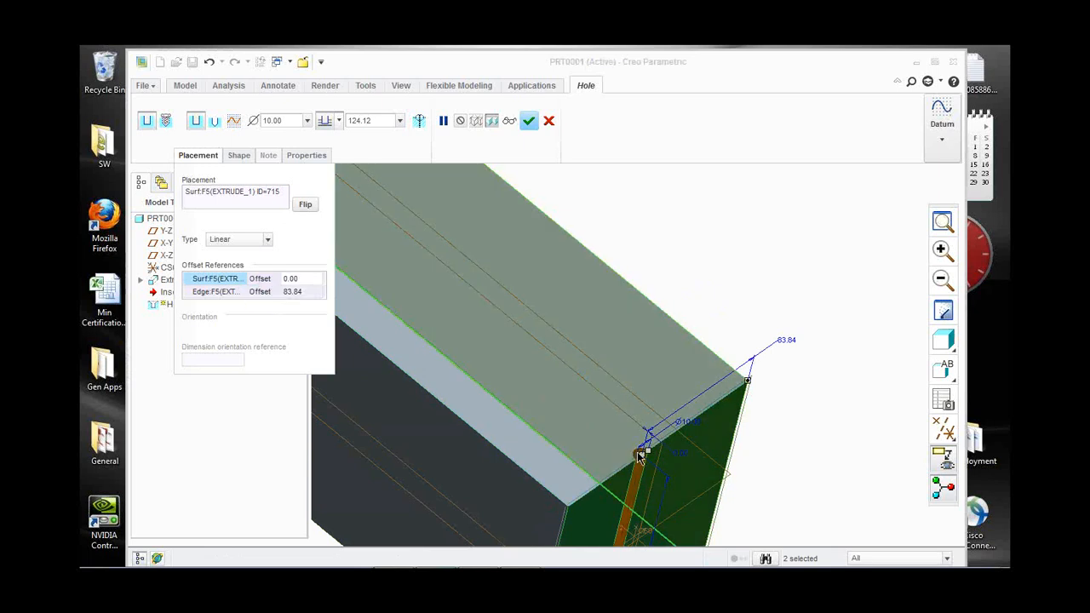
{"action": "left_click_drag", "start_coordinate": [641, 458], "coordinate": [586, 405]}
Try the Align option on the hole's long-edge reference.
{"action": "left_click", "coordinate": [266, 291]}
{"action": "left_click", "coordinate": [267, 292]}
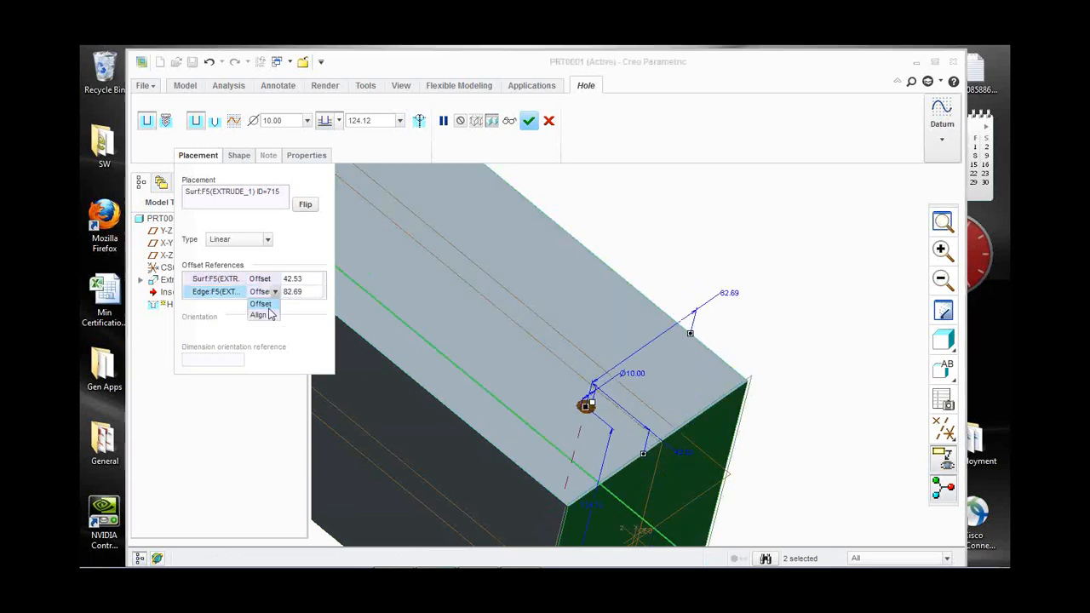
{"action": "left_click", "coordinate": [260, 314]}
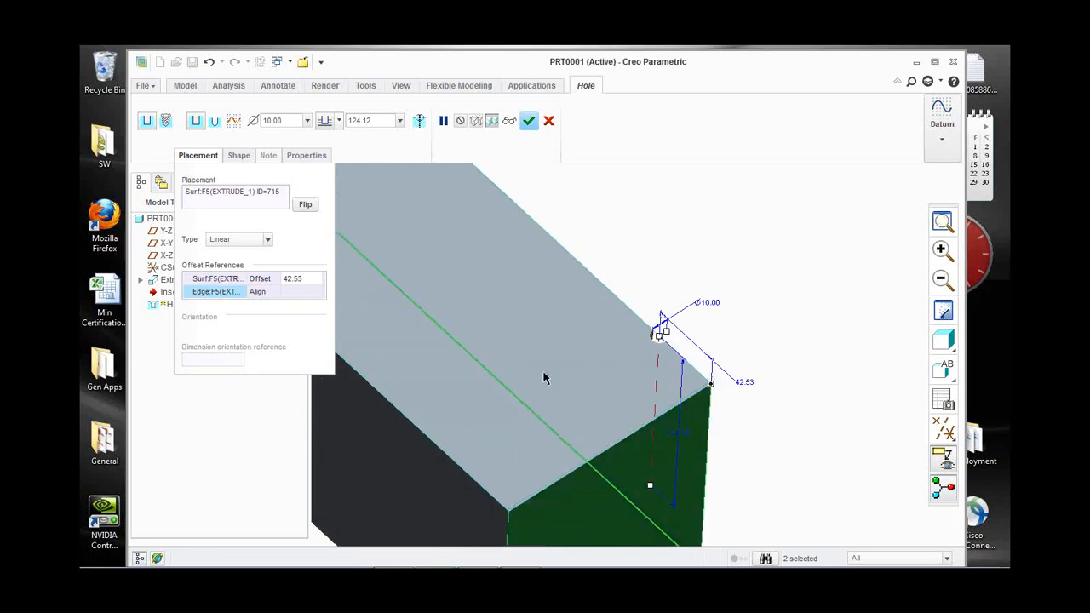
Replace the long-edge reference with the X-Z datum plane, align the hole to it, and complete the hole.
{"action": "right_click", "coordinate": [228, 296]}
{"action": "left_click", "coordinate": [244, 304]}
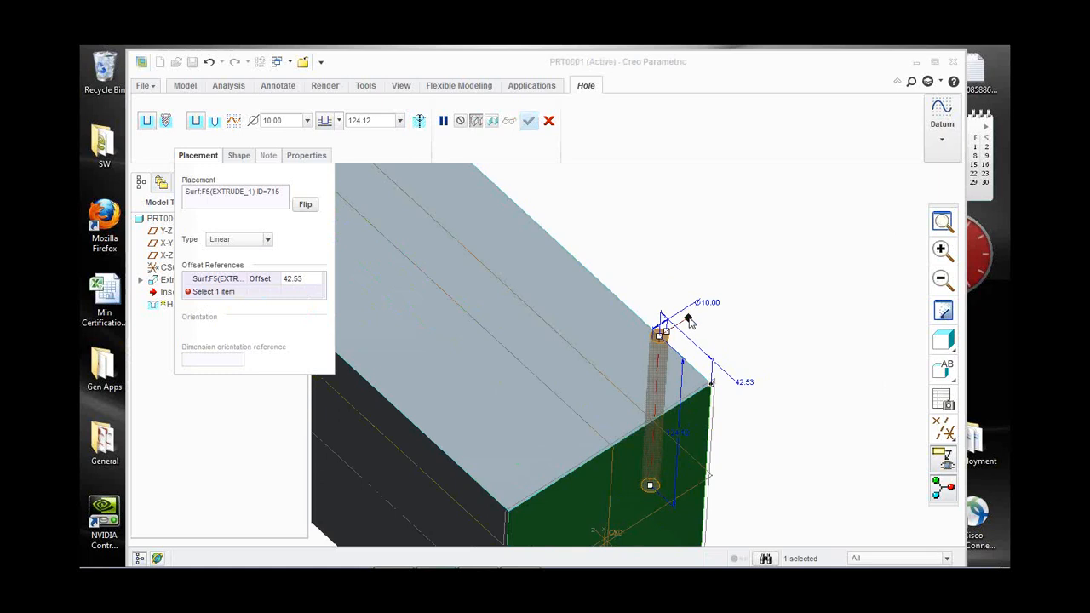
{"action": "left_click", "coordinate": [563, 399], "text": "ctrl"}
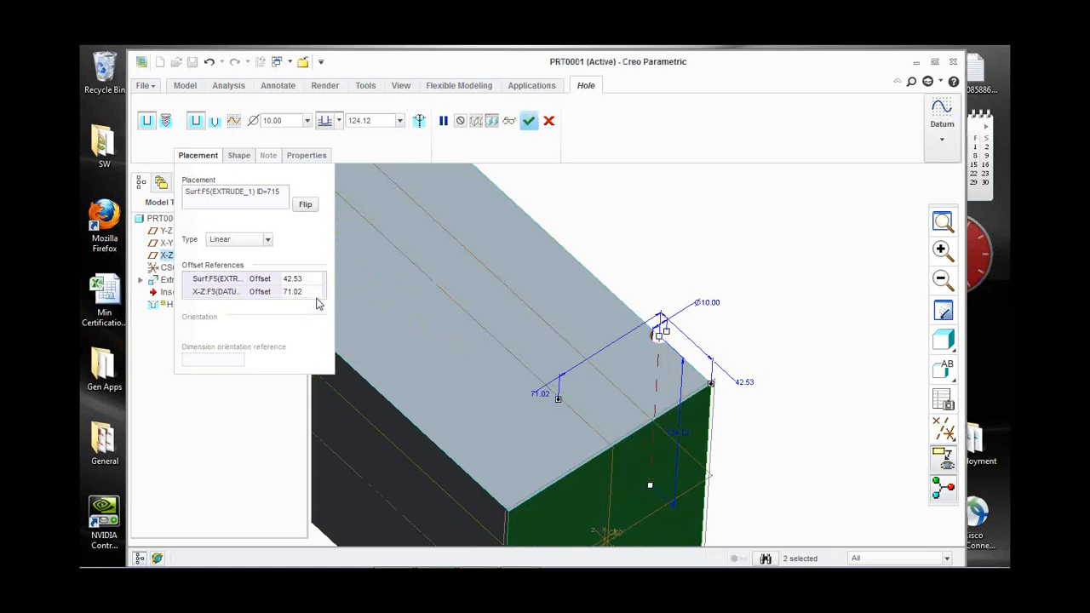
{"action": "left_click", "coordinate": [260, 292]}
{"action": "left_click", "coordinate": [275, 291]}
{"action": "left_click", "coordinate": [259, 315]}
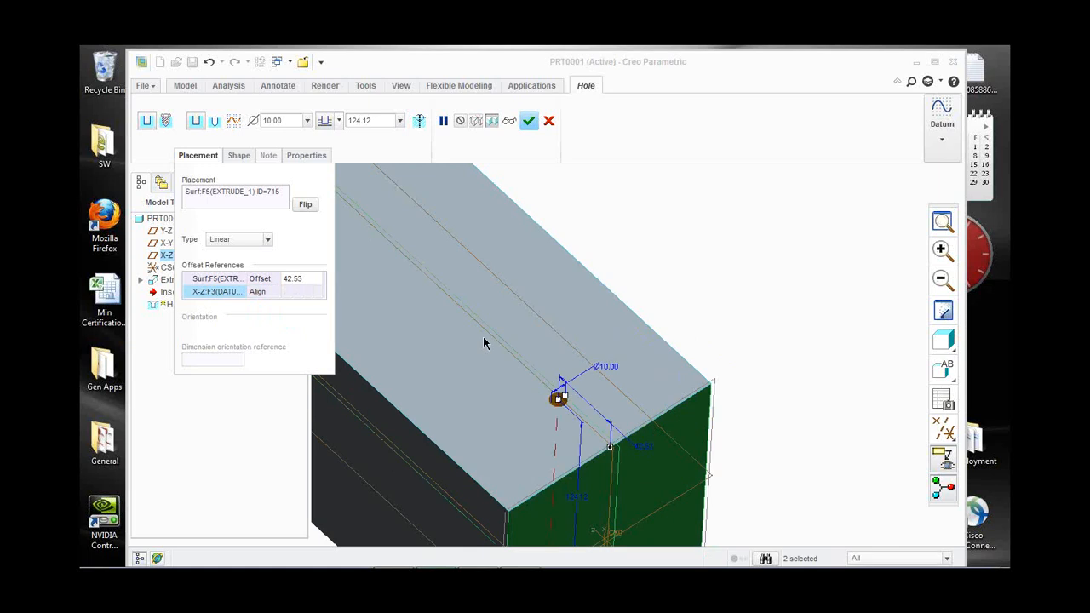
{"action": "left_click", "coordinate": [528, 120]}
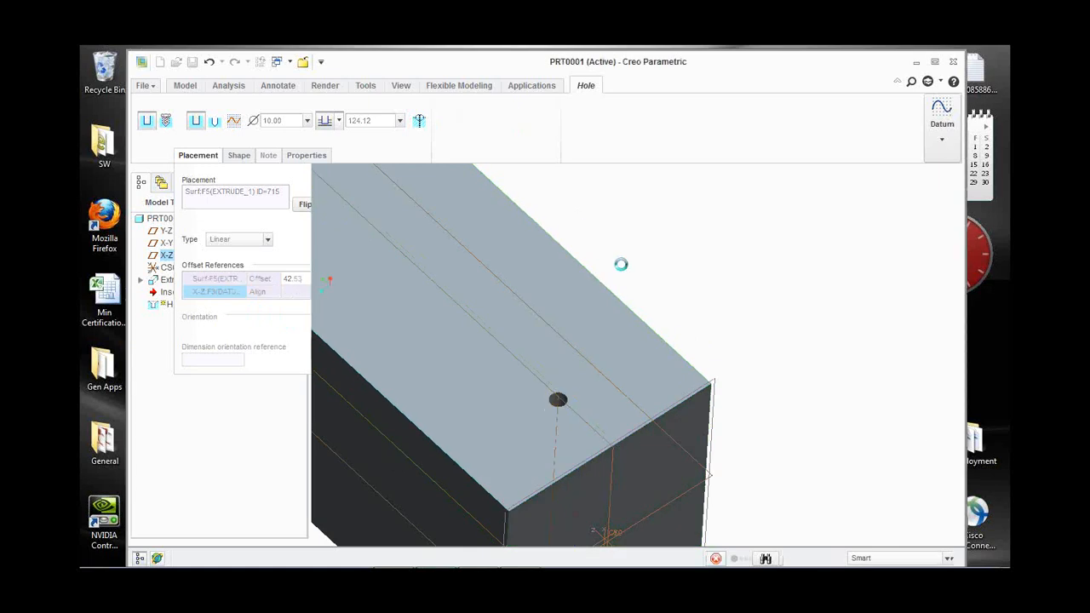
Start a pattern of the hole and set its type to Direction.
{"action": "middle_click_drag", "start_coordinate": [645, 382], "coordinate": [645, 454]}
{"action": "scroll", "coordinate": [644, 456], "scroll_direction": "up", "scroll_amount": 2}
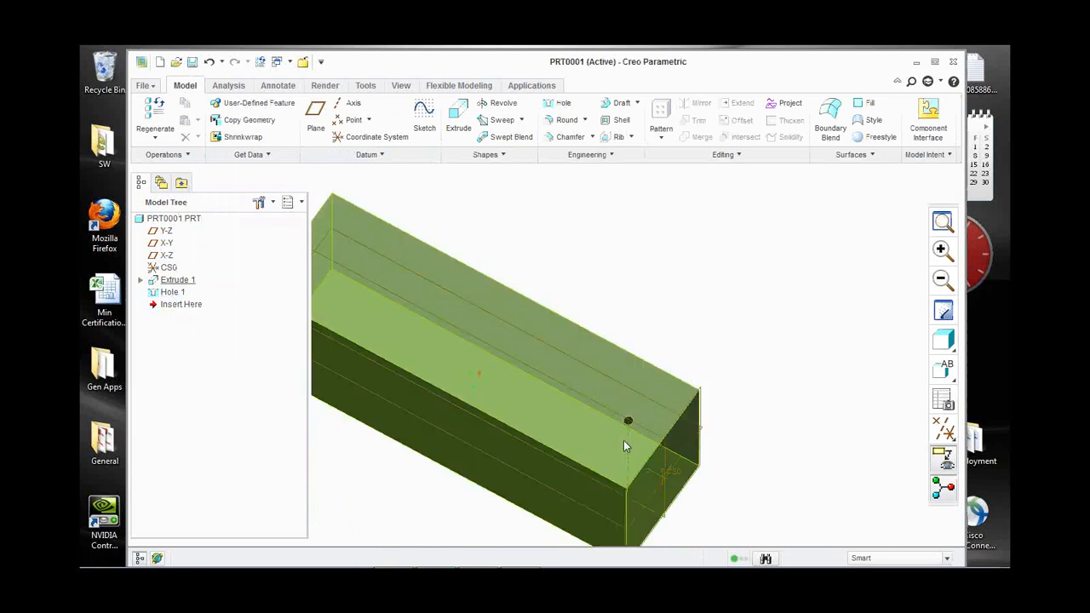
{"action": "scroll", "coordinate": [625, 443], "scroll_direction": "down", "scroll_amount": 2}
{"action": "left_click", "coordinate": [627, 440]}
{"action": "scroll", "coordinate": [662, 431], "scroll_direction": "up", "scroll_amount": 3}
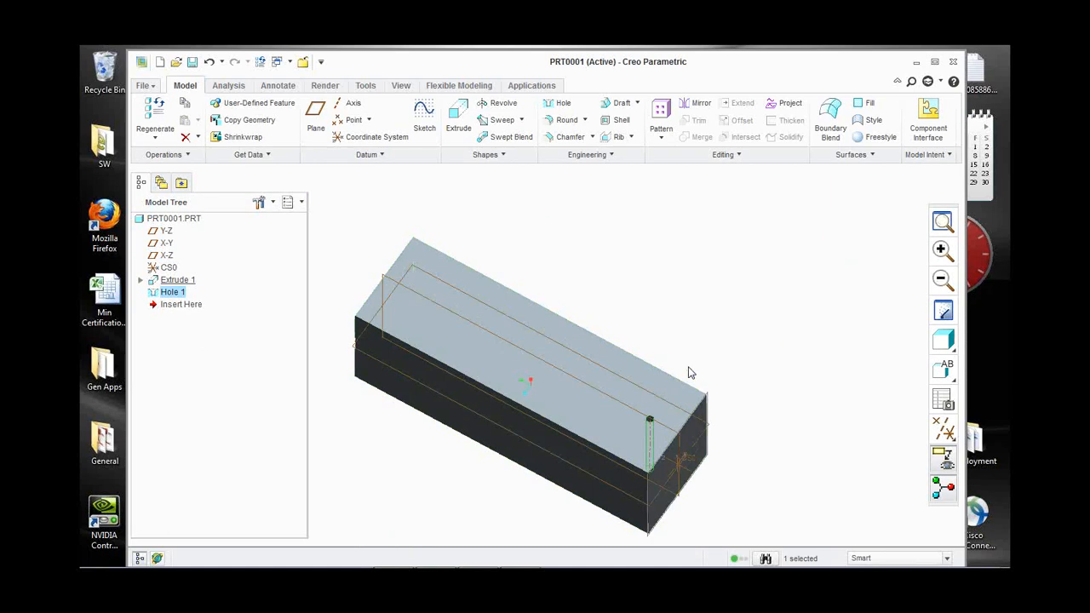
{"action": "left_click", "coordinate": [661, 116]}
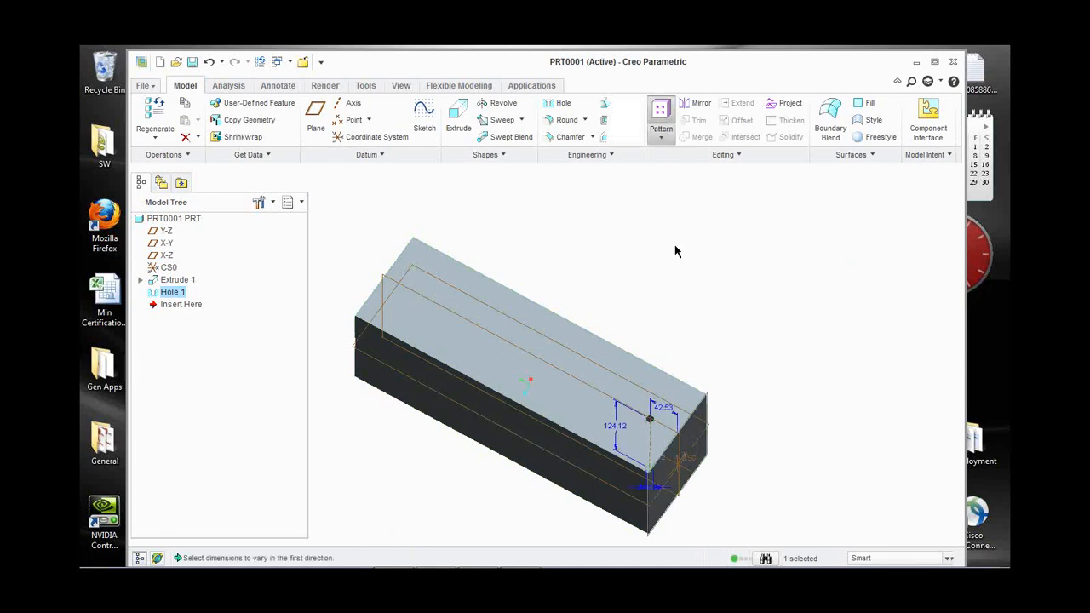
{"action": "left_click", "coordinate": [188, 120]}
{"action": "left_click", "coordinate": [157, 144]}
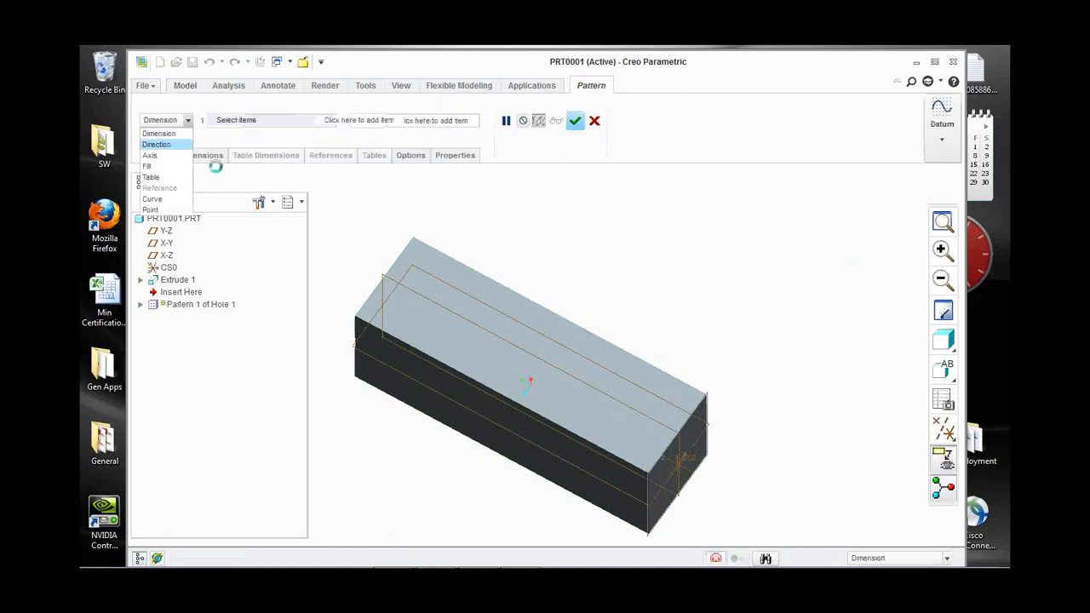
Use the block's end face as the pattern direction, flip it into the block, and set the spacing to 50.
{"action": "left_click", "coordinate": [673, 439]}
{"action": "scroll", "coordinate": [653, 440], "scroll_direction": "down", "scroll_amount": 3}
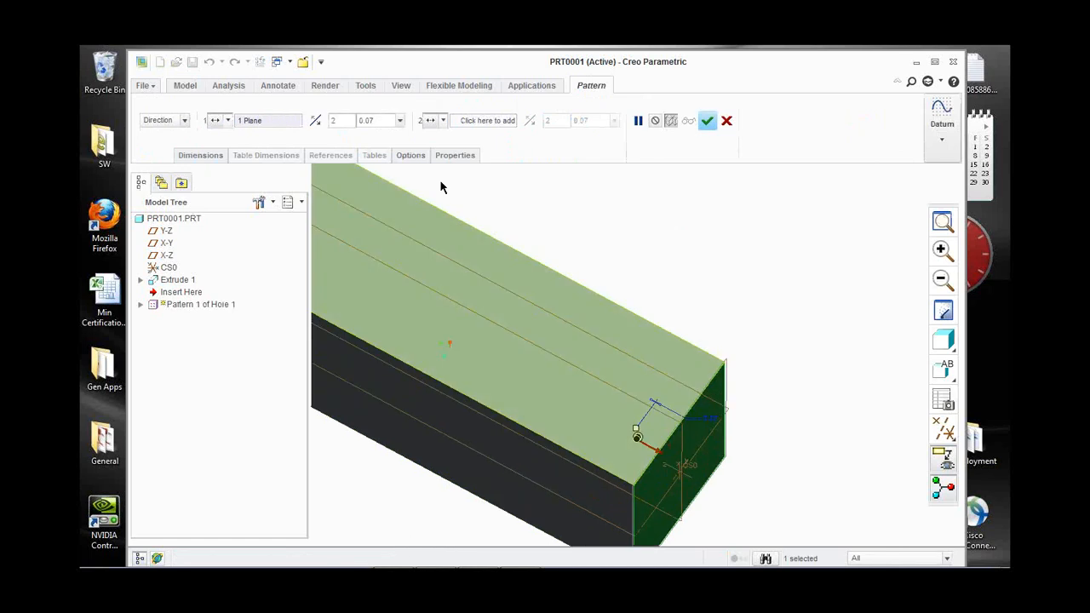
{"action": "left_click", "coordinate": [317, 120]}
{"action": "double_click", "coordinate": [384, 122]}
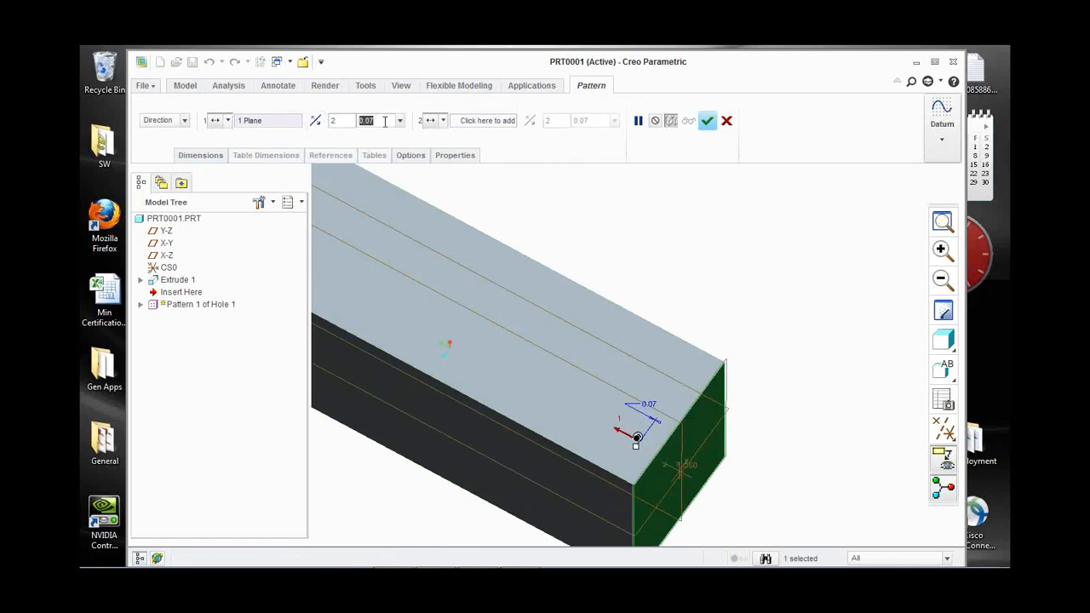
{"action": "type", "text": "50"}
{"action": "key", "text": "Return"}
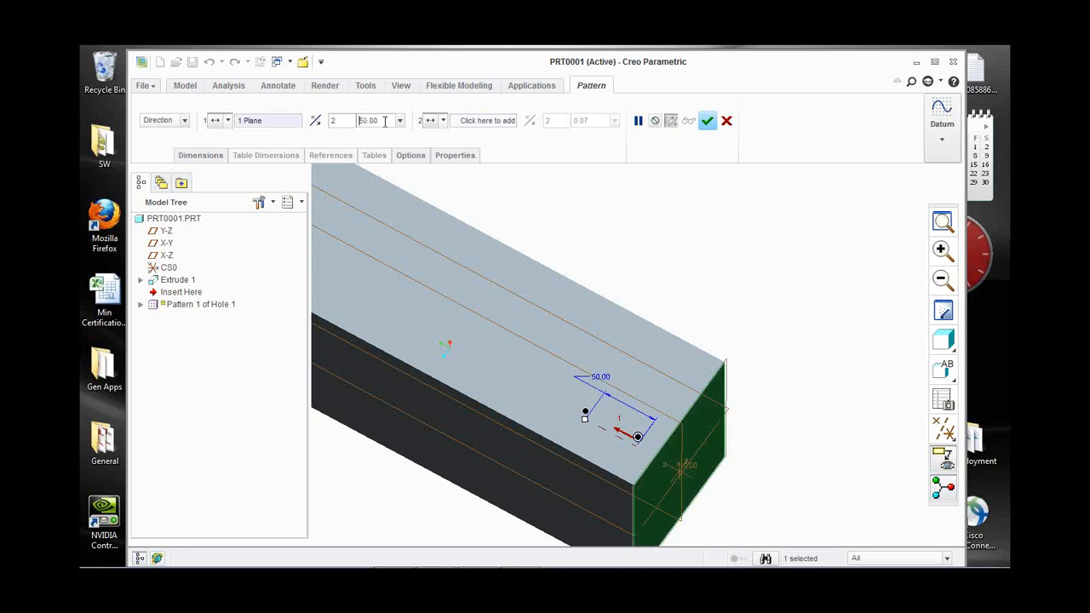
Try a member count of 60 for the hole's direction pattern.
{"action": "left_click", "coordinate": [341, 124]}
{"action": "key", "text": "BackSpace"}
{"action": "type", "text": "0"}
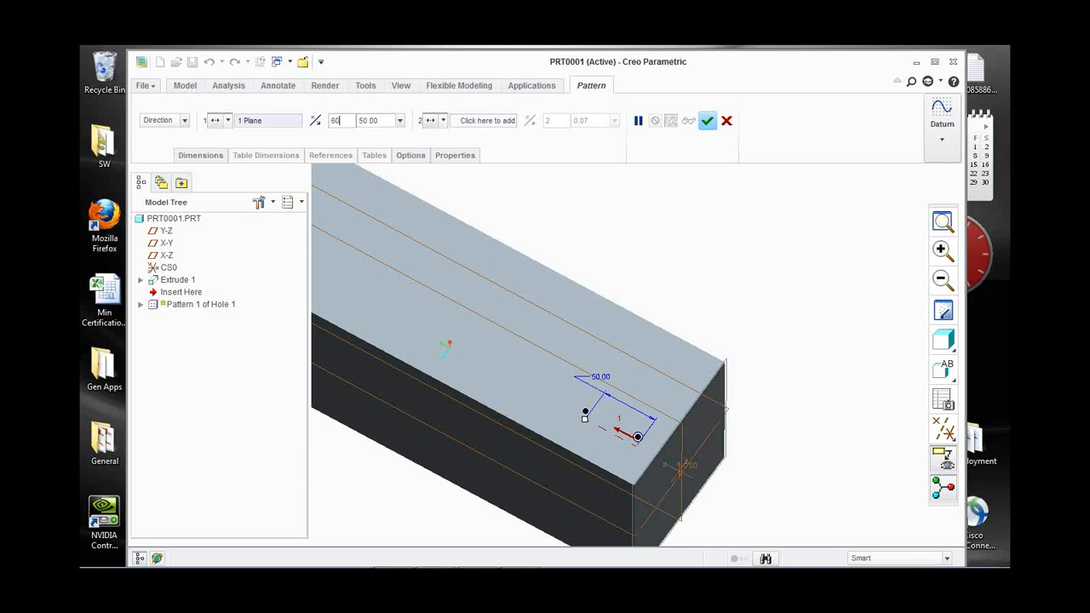
{"action": "key", "text": "Return"}
{"action": "scroll", "coordinate": [593, 377], "scroll_direction": "up", "scroll_amount": 2}
{"action": "scroll", "coordinate": [594, 376], "scroll_direction": "up", "scroll_amount": 2}
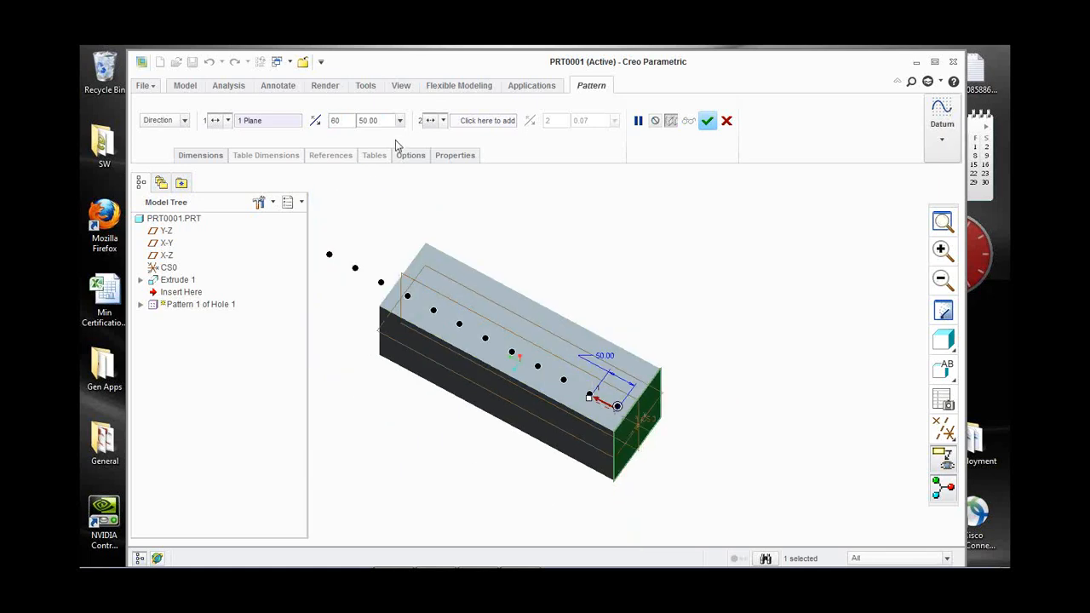
Set the direction pattern to 6 members and complete the hole pattern.
{"action": "left_click", "coordinate": [339, 121]}
{"action": "key", "text": "BackSpace"}
{"action": "type", "text": "6"}
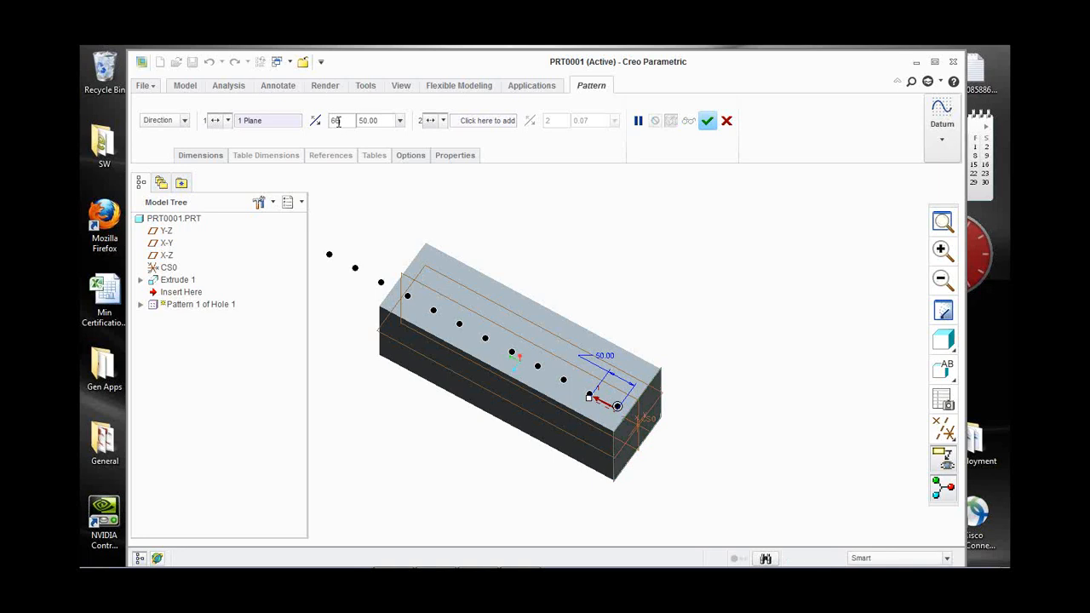
{"action": "key", "text": "BackSpace"}
{"action": "key", "text": "Return"}
{"action": "mouse_move", "coordinate": [517, 338]}
{"action": "middle_mouse_down"}
{"action": "mouse_move", "coordinate": [506, 304]}
{"action": "mouse_move", "coordinate": [500, 318]}
{"action": "mouse_move", "coordinate": [511, 357]}
{"action": "mouse_move", "coordinate": [506, 341]}
{"action": "middle_mouse_up"}
{"action": "scroll", "coordinate": [506, 340], "scroll_direction": "down", "scroll_amount": 2}
{"action": "left_click", "coordinate": [707, 121]}
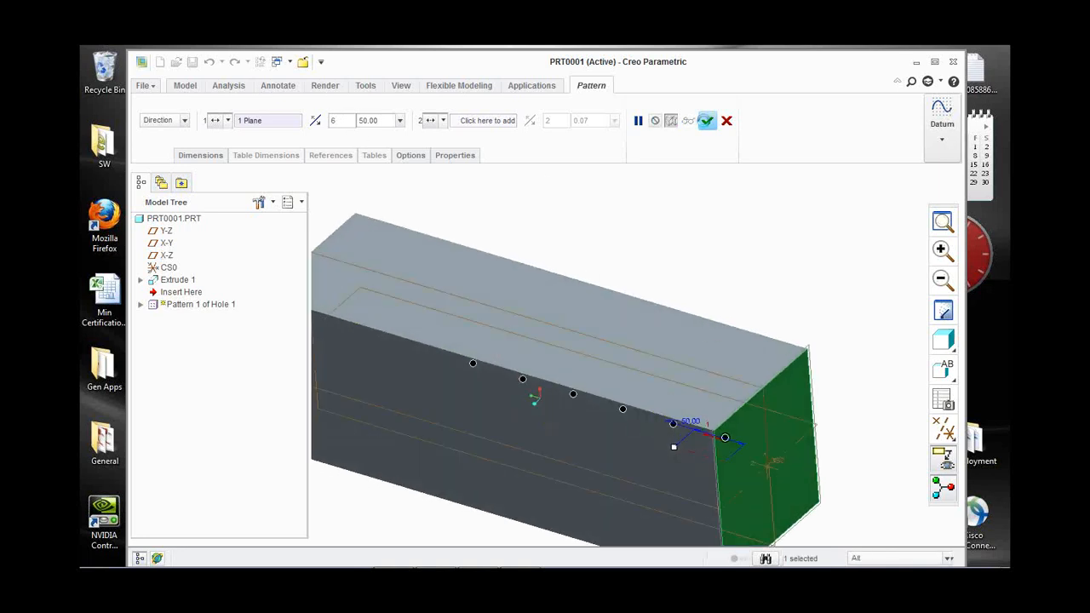
{"action": "middle_click_drag", "start_coordinate": [716, 383], "coordinate": [718, 394]}
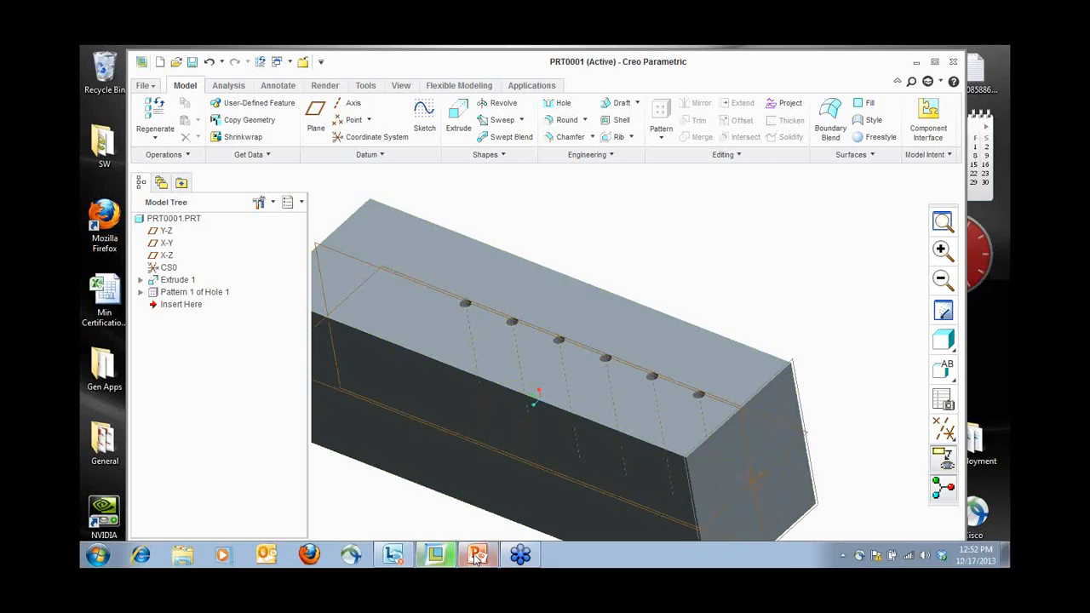
Switch to the PowerPoint presentation, review slide 6 on comparison operators and conditional statements, and minimize the presentation.
{"action": "left_click", "coordinate": [475, 557]}
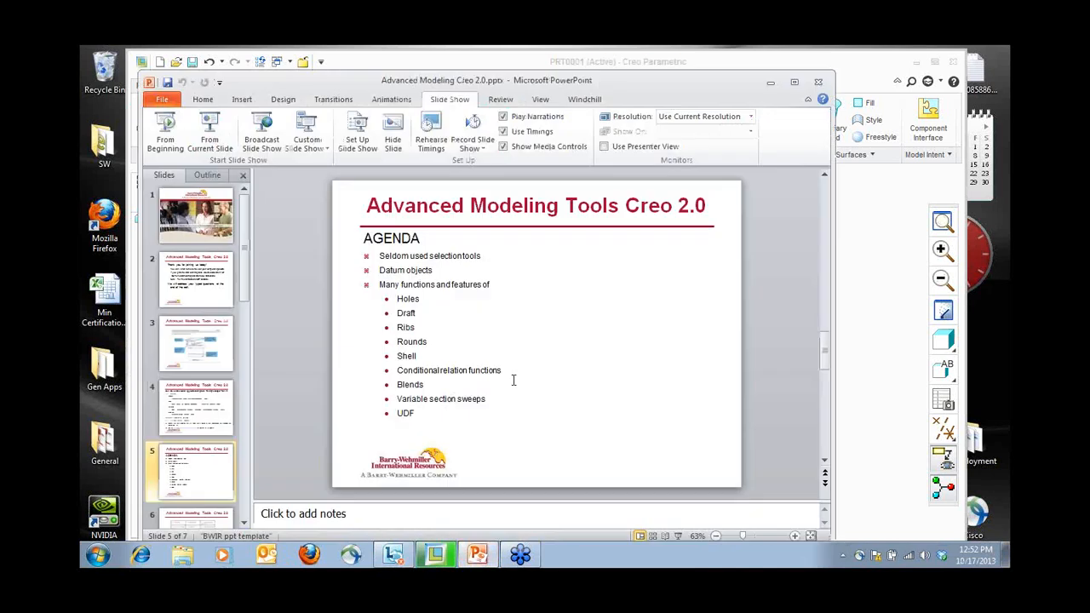
{"action": "scroll", "coordinate": [513, 381], "scroll_direction": "down", "scroll_amount": 1}
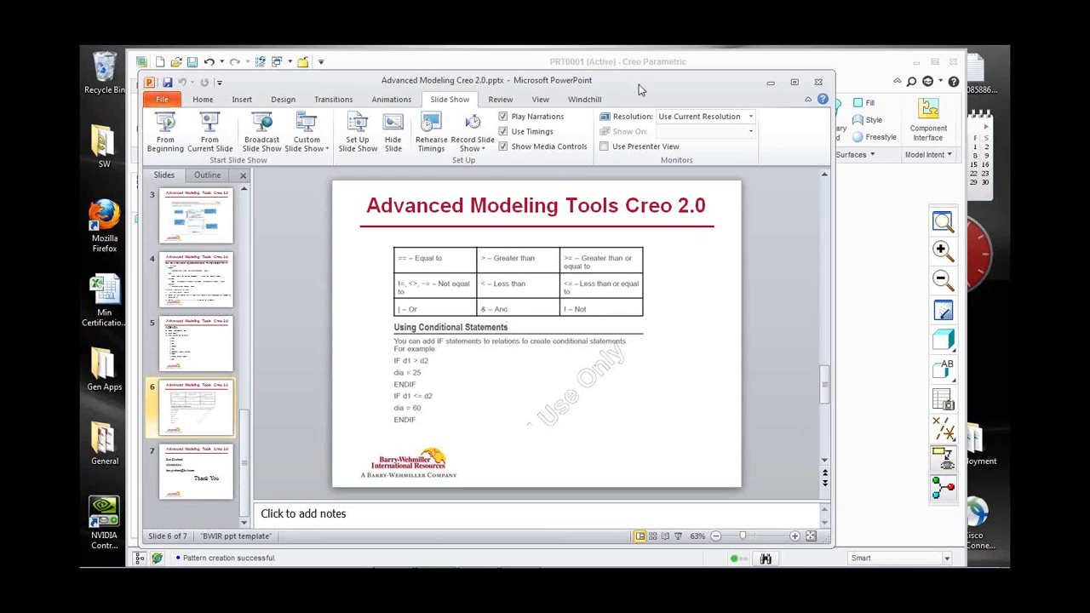
{"action": "left_click_drag", "start_coordinate": [640, 90], "coordinate": [672, 422]}
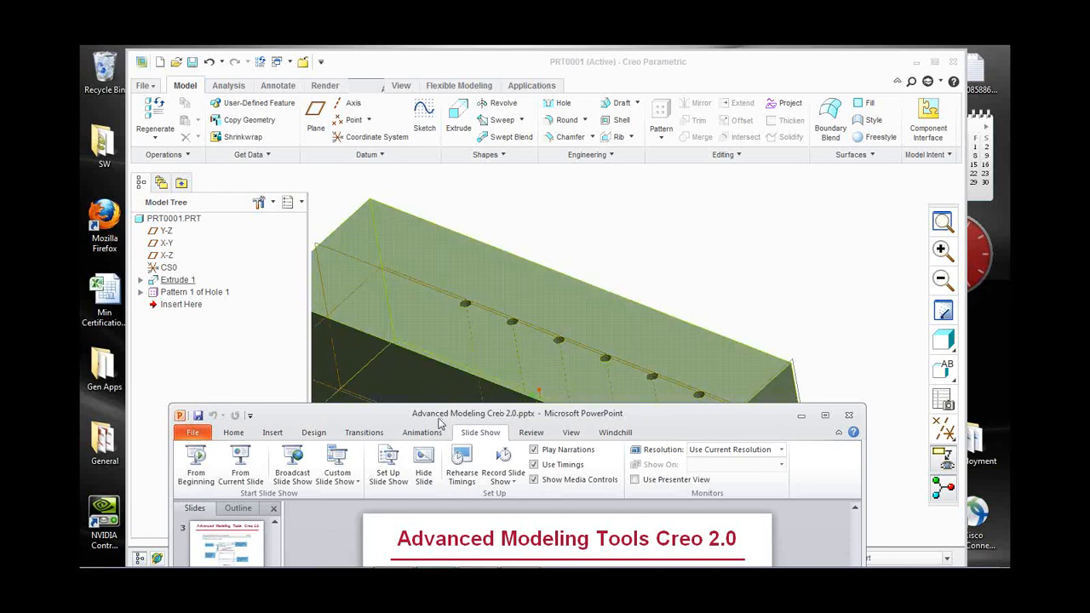
{"action": "left_click_drag", "start_coordinate": [403, 420], "coordinate": [417, 195]}
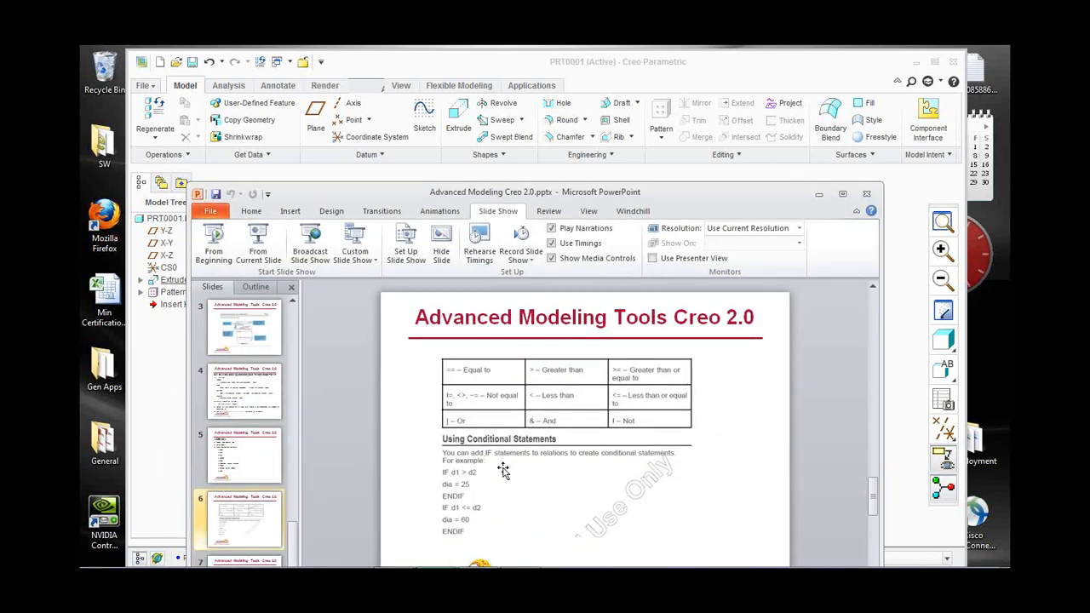
{"action": "left_click", "coordinate": [816, 195]}
Set the extruded block's length to 400.
{"action": "left_click", "coordinate": [588, 408]}
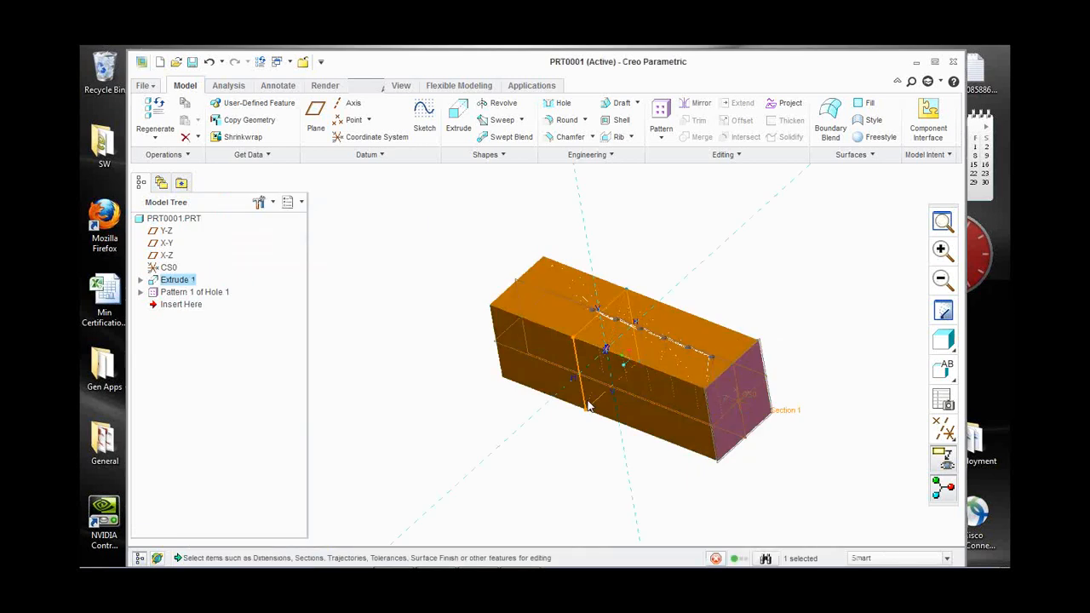
{"action": "double_click", "coordinate": [587, 407]}
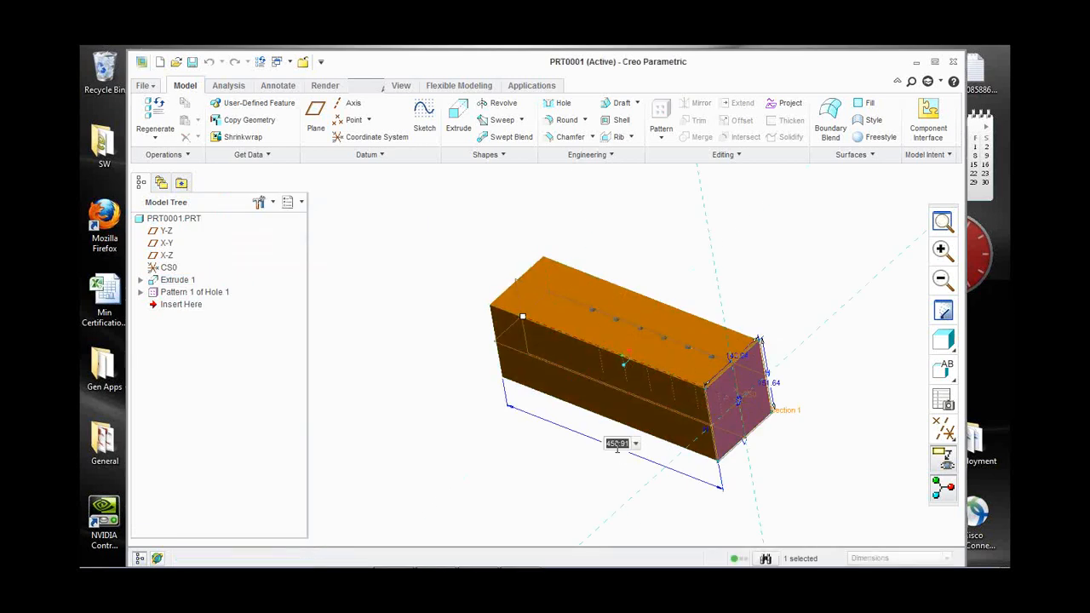
{"action": "type", "text": "400"}
{"action": "key", "text": "Return"}
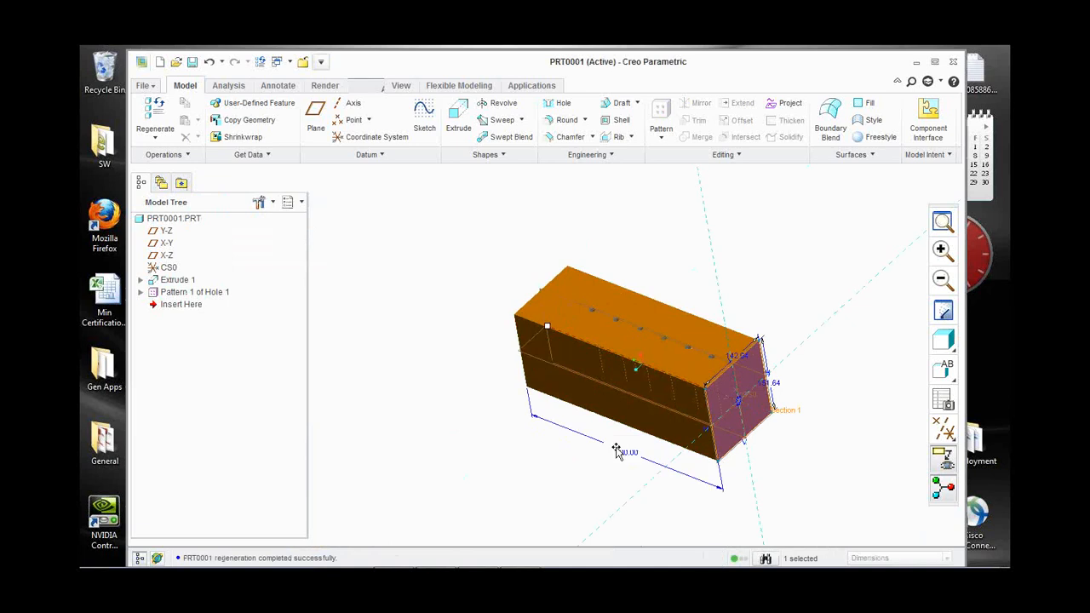
{"action": "left_click", "coordinate": [769, 214]}
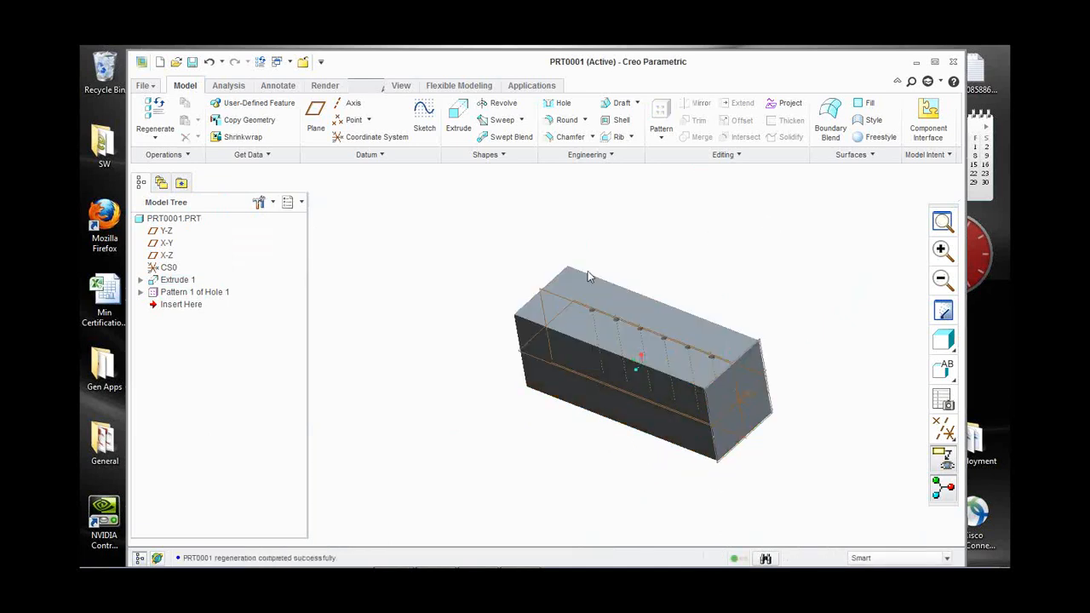
Open the part relations and begin an IF condition that compares the block's length dimension d29 with 400.
{"action": "left_click", "coordinate": [364, 86]}
{"action": "left_click", "coordinate": [511, 137]}
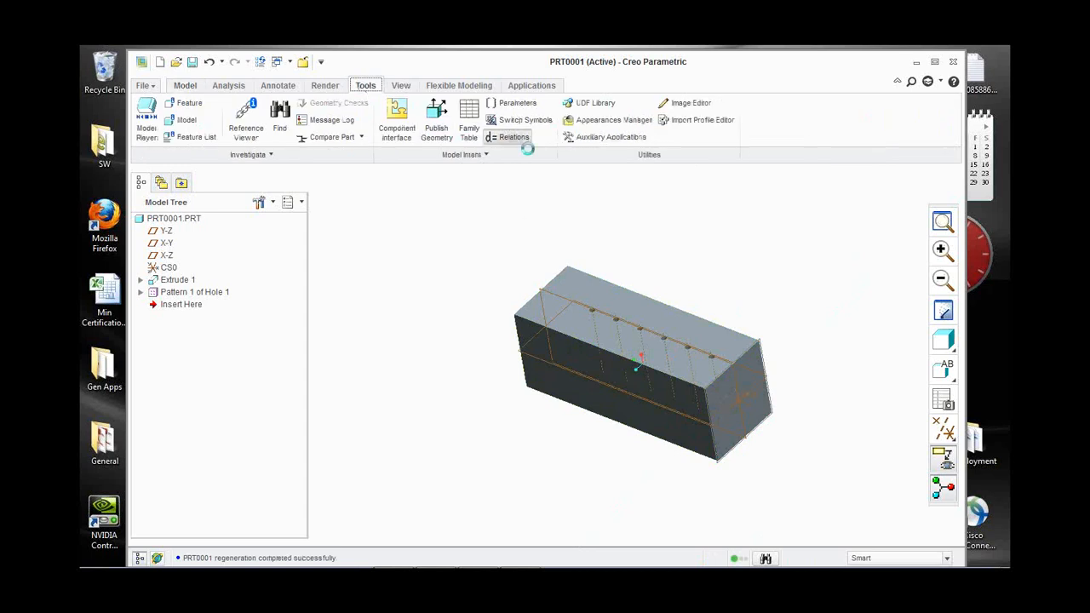
{"action": "scroll", "coordinate": [426, 426], "scroll_direction": "up", "scroll_amount": 4}
{"action": "scroll", "coordinate": [484, 462], "scroll_direction": "down", "scroll_amount": 2}
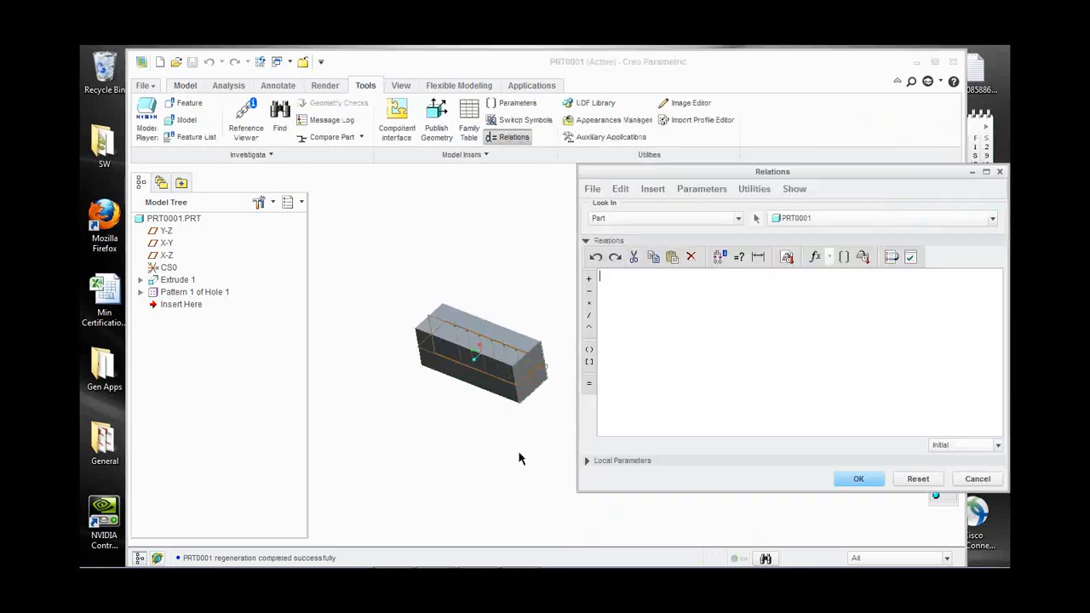
{"action": "type", "text": "F"}
{"action": "scroll", "coordinate": [464, 401], "scroll_direction": "down", "scroll_amount": 2}
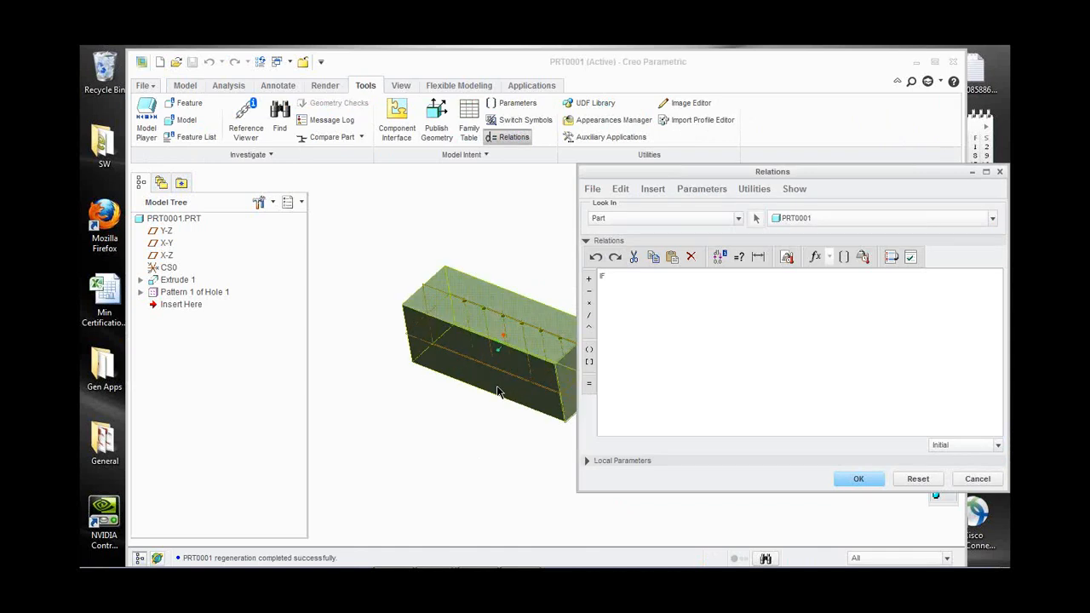
{"action": "left_click", "coordinate": [498, 394]}
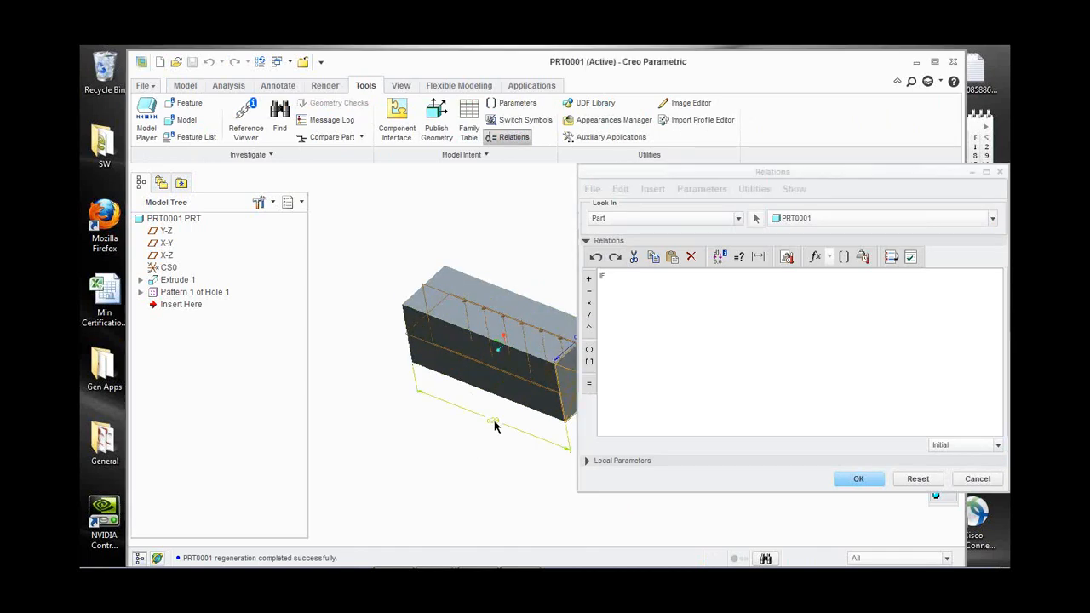
{"action": "left_click", "coordinate": [495, 426]}
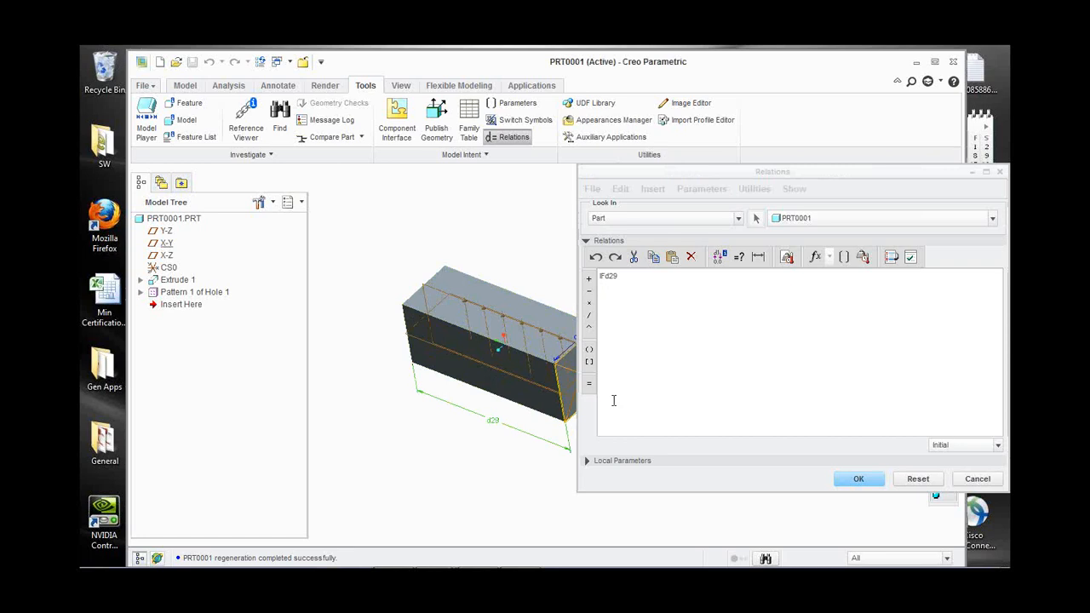
{"action": "left_click", "coordinate": [607, 277]}
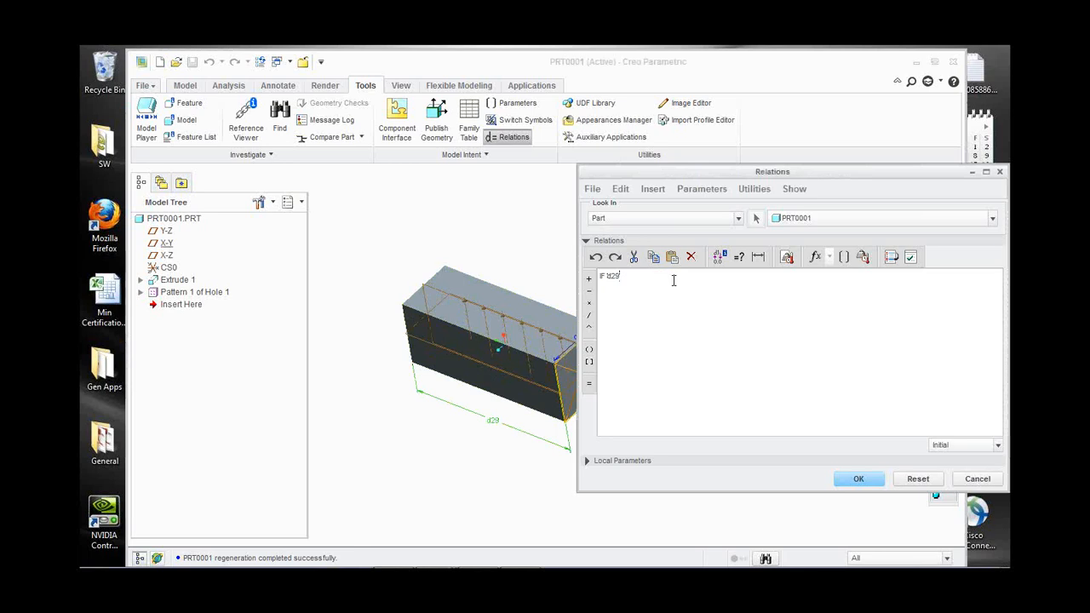
{"action": "type", "text": "= 400"}
{"action": "key", "text": "Return"}
Insert the hole pattern's count parameter p39 once on the line below the IF condition.
{"action": "left_click", "coordinate": [549, 341]}
{"action": "scroll", "coordinate": [549, 341], "scroll_direction": "up", "scroll_amount": 2}
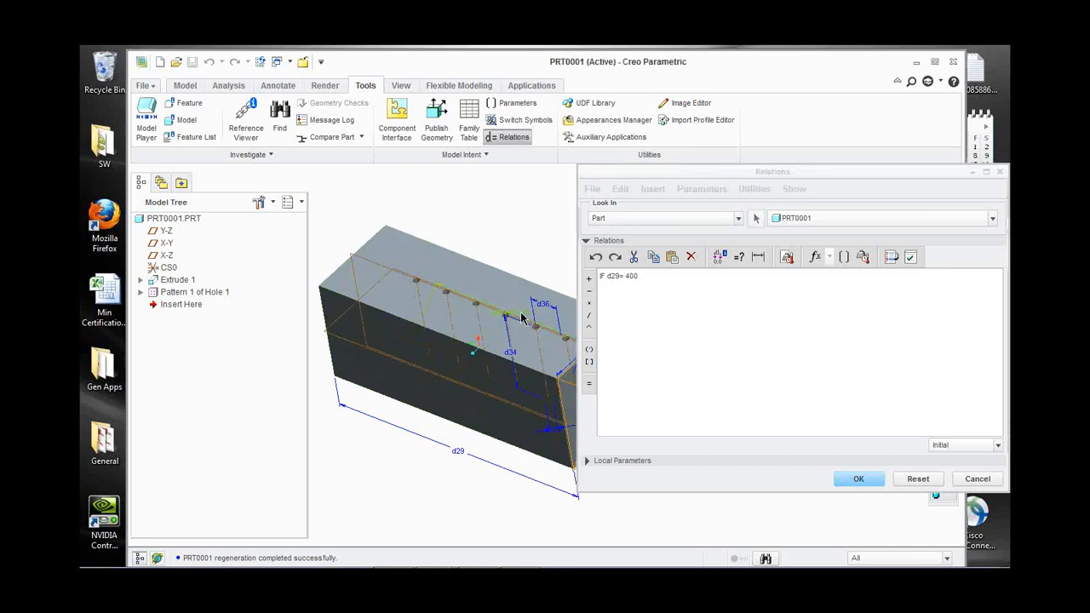
{"action": "double_click", "coordinate": [526, 322]}
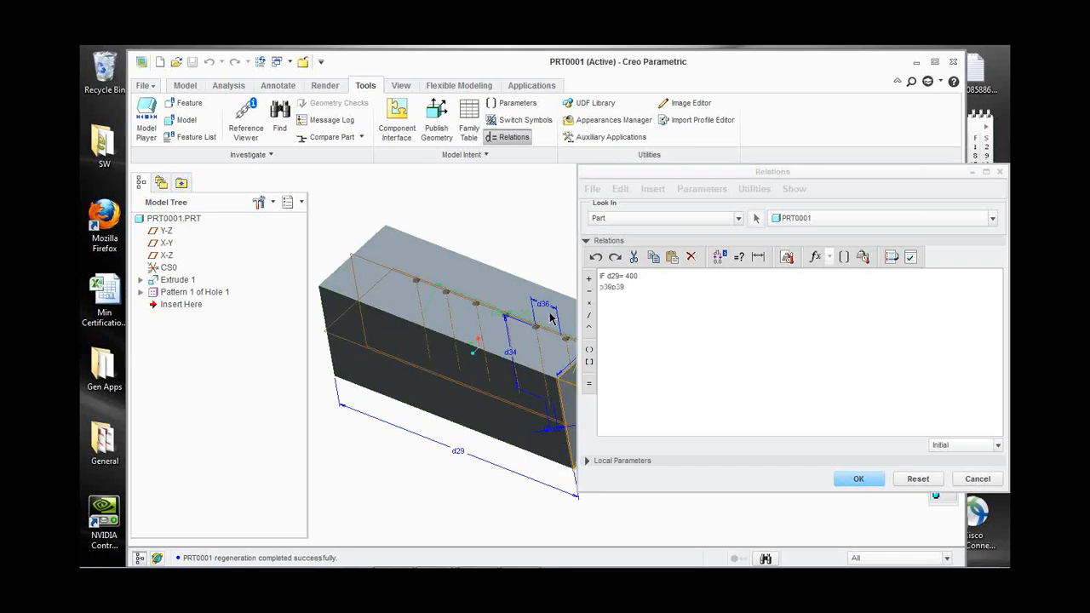
{"action": "left_click", "coordinate": [632, 289]}
{"action": "key", "text": "BackSpace"}
{"action": "key", "text": "BackSpace"}
{"action": "key", "text": "BackSpace"}
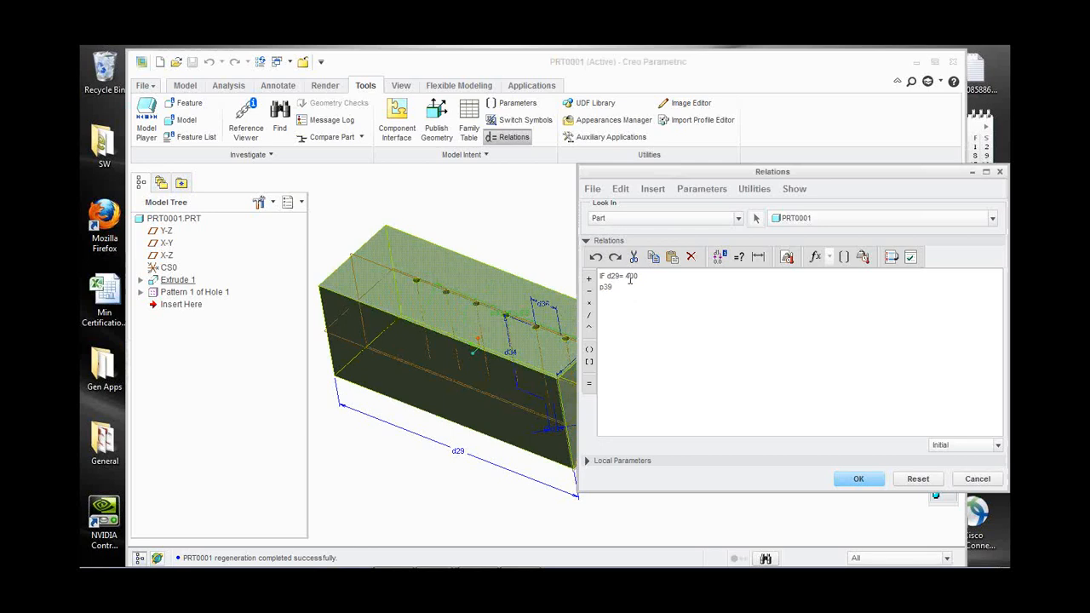
Change the condition's operator to == and complete the conditional block with p39= 6 and ENDIF.
{"action": "left_click", "coordinate": [629, 276]}
{"action": "type", "text": "="}
{"action": "left_click", "coordinate": [619, 289]}
{"action": "type", "text": "="}
{"action": "type", "text": "END"}
{"action": "type", "text": "IF"}
Duplicate the conditional block below the first and edit the copy to IF d29 == 800 with p39= 12.
{"action": "left_click_drag", "start_coordinate": [637, 298], "coordinate": [600, 273]}
{"action": "key", "text": "ctrl+c"}
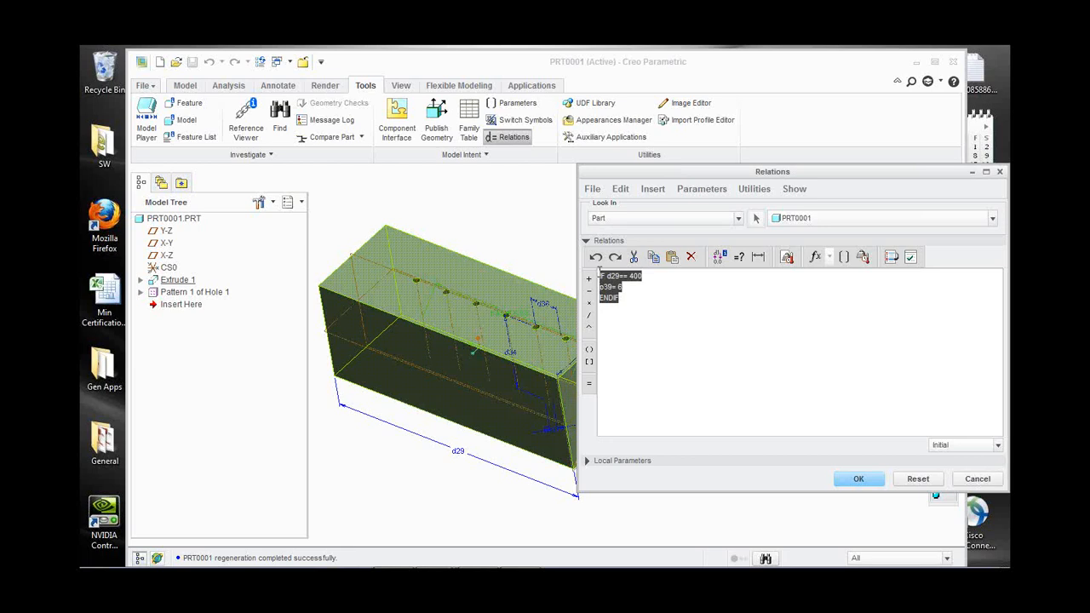
{"action": "left_click", "coordinate": [626, 298]}
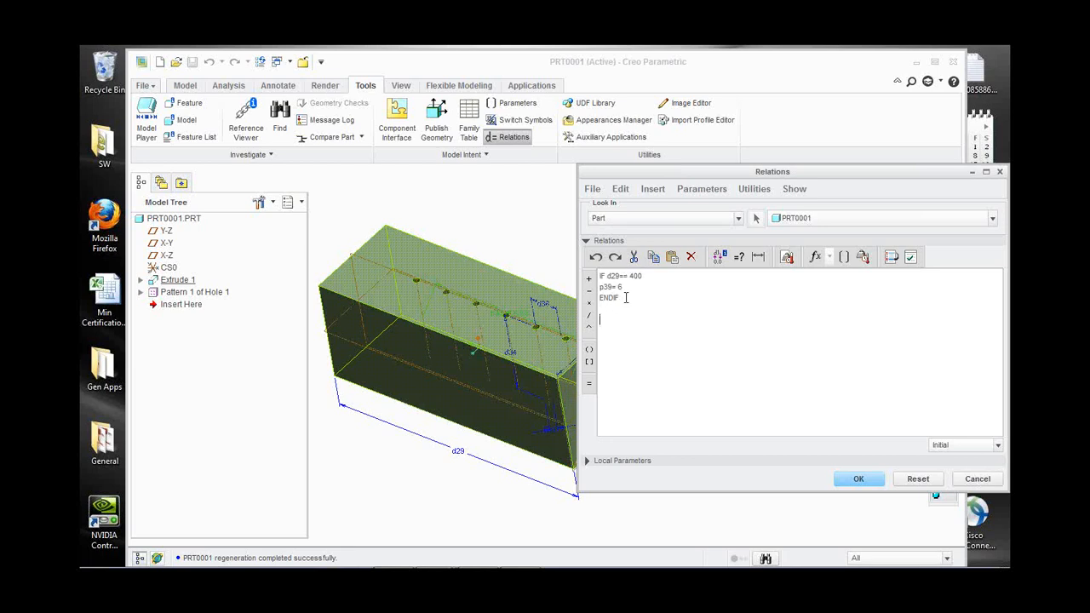
{"action": "key", "text": "ctrl+v"}
{"action": "key", "text": "BackSpace"}
{"action": "key", "text": "BackSpace"}
{"action": "type", "text": "800"}
{"action": "left_click", "coordinate": [627, 332]}
{"action": "key", "text": "BackSpace"}
{"action": "type", "text": "12"}
{"action": "left_click", "coordinate": [622, 319]}
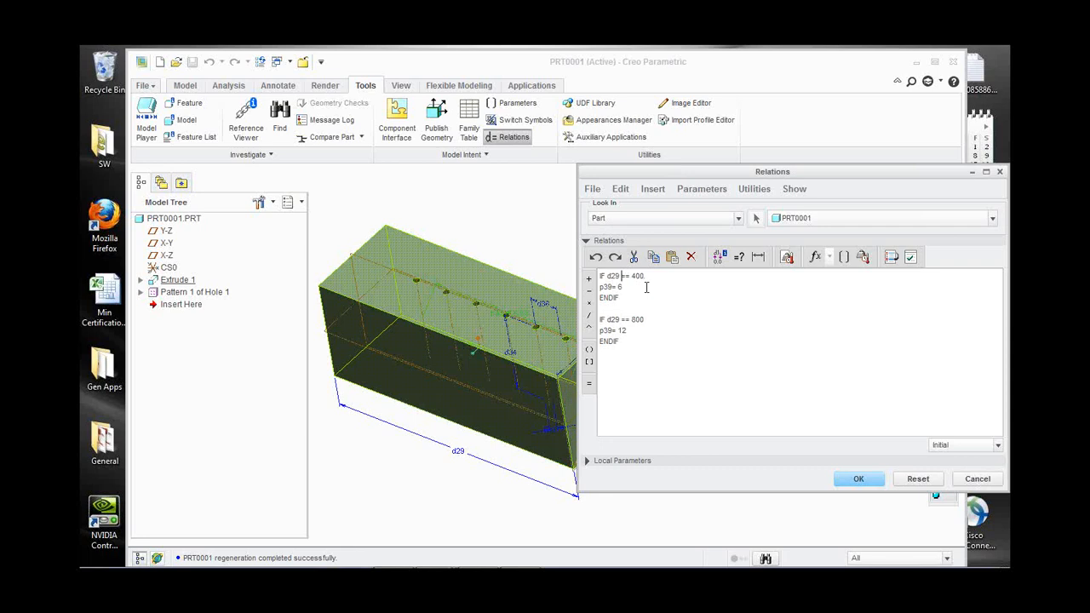
Verify the part relations and accept them.
{"action": "left_click", "coordinate": [911, 256]}
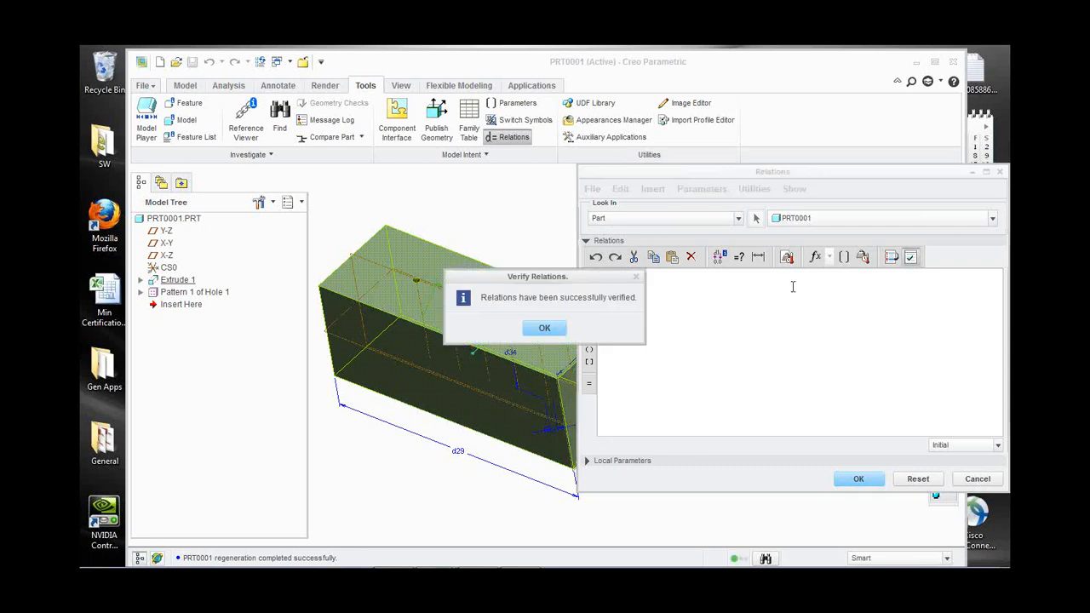
{"action": "left_click", "coordinate": [554, 327]}
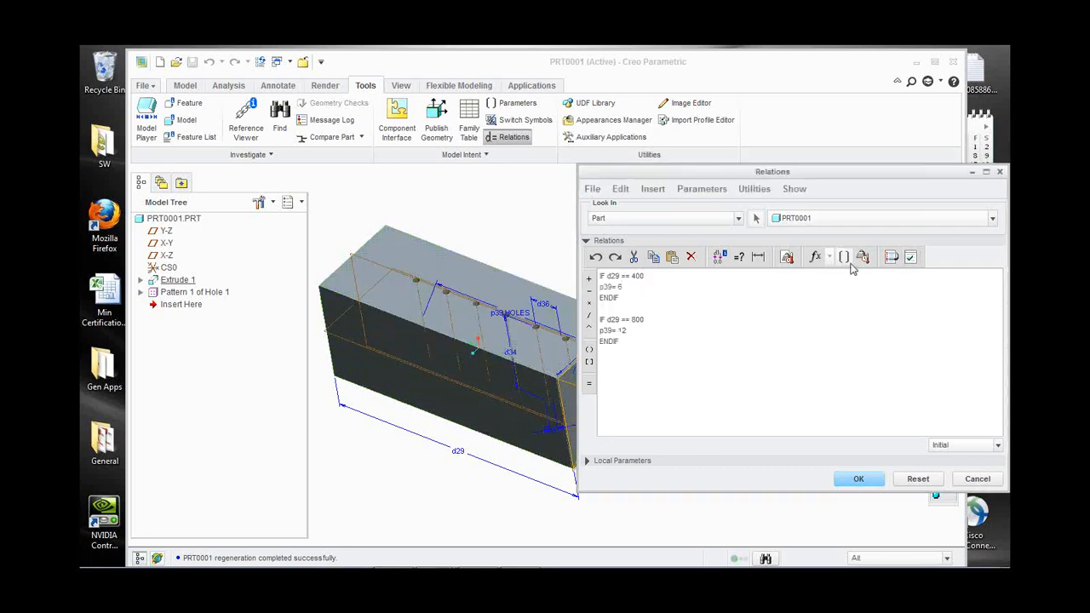
{"action": "left_click", "coordinate": [856, 477]}
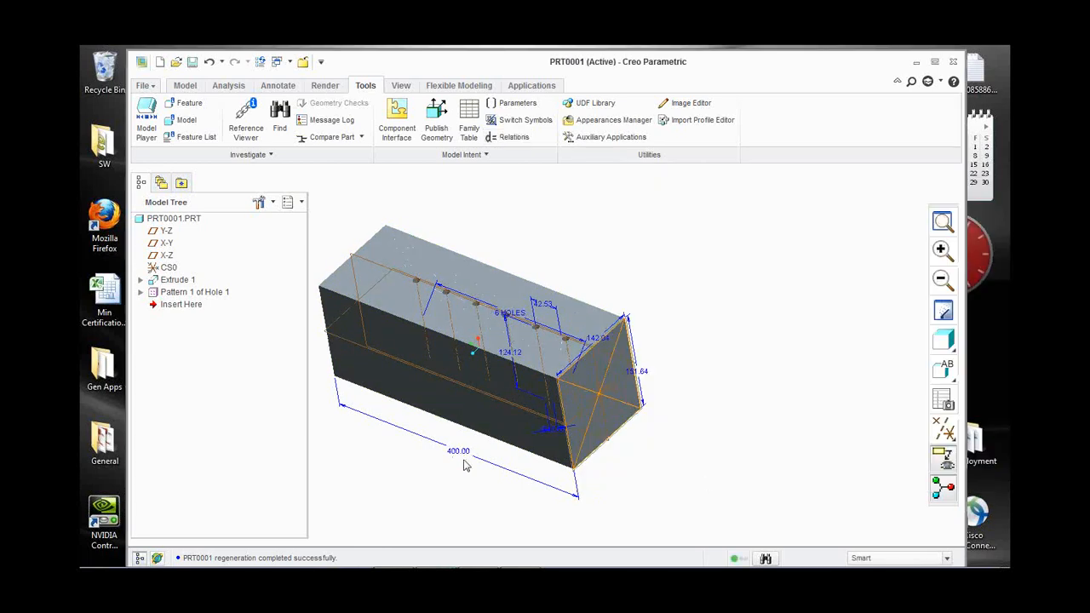
Set the extruded block's length to 800 to test the conditional relations.
{"action": "left_click", "coordinate": [194, 88]}
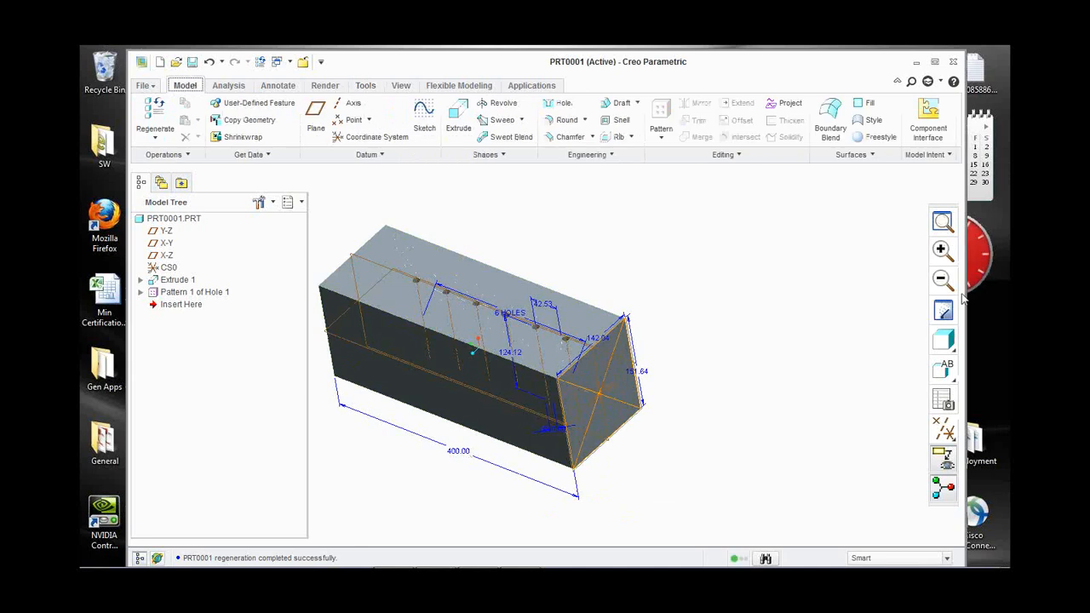
{"action": "left_click", "coordinate": [861, 309]}
{"action": "double_click", "coordinate": [456, 417]}
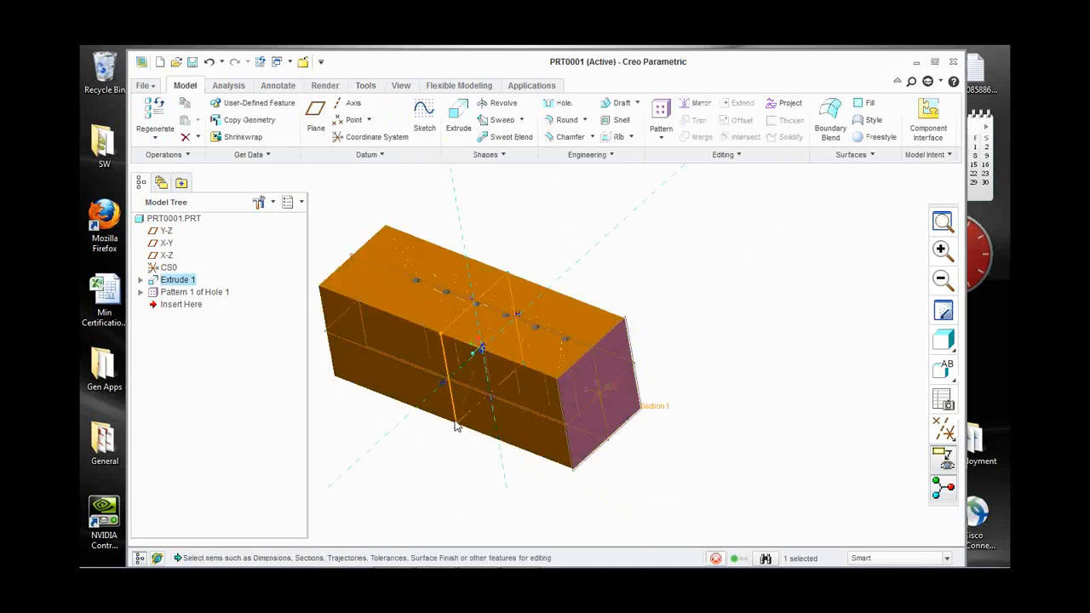
{"action": "type", "text": "800"}
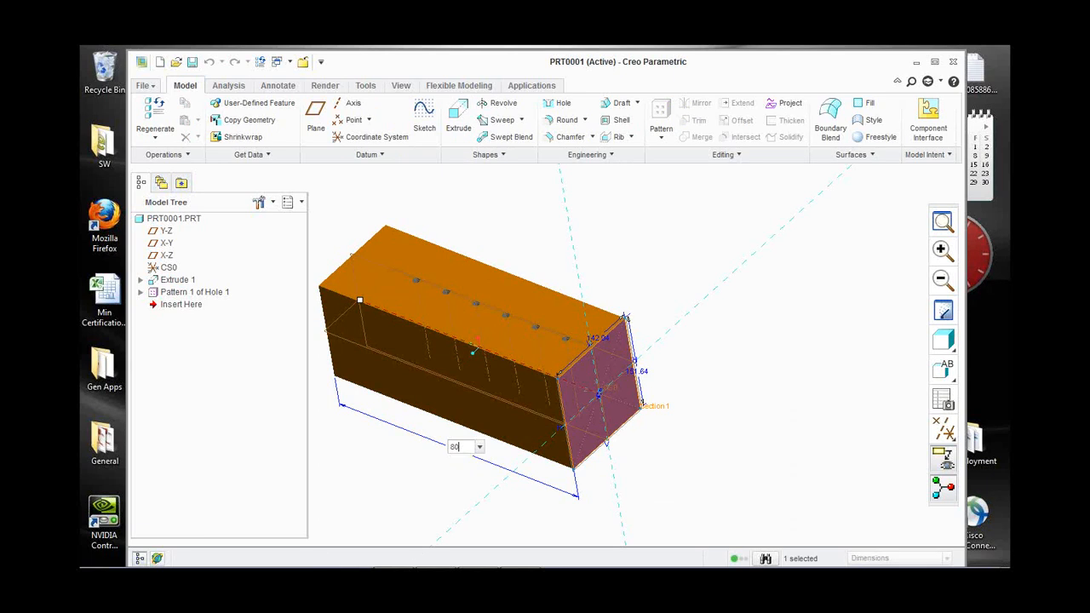
{"action": "key", "text": "Return"}
{"action": "scroll", "coordinate": [590, 422], "scroll_direction": "up", "scroll_amount": 4}
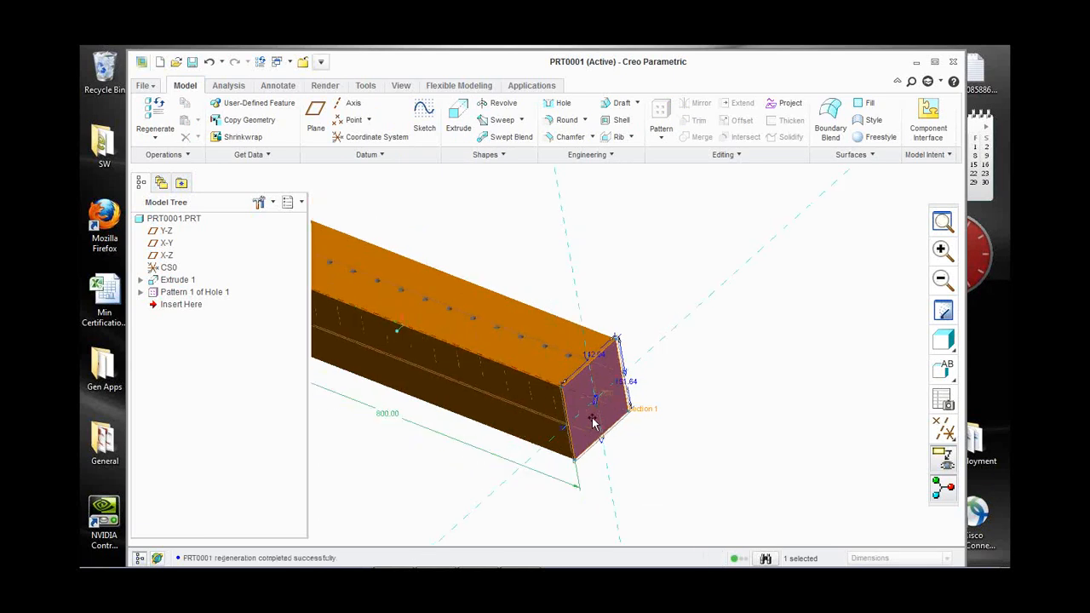
Review the part relations that set the hole count from the block length, and close them.
{"action": "scroll", "coordinate": [481, 394], "scroll_direction": "down", "scroll_amount": 5}
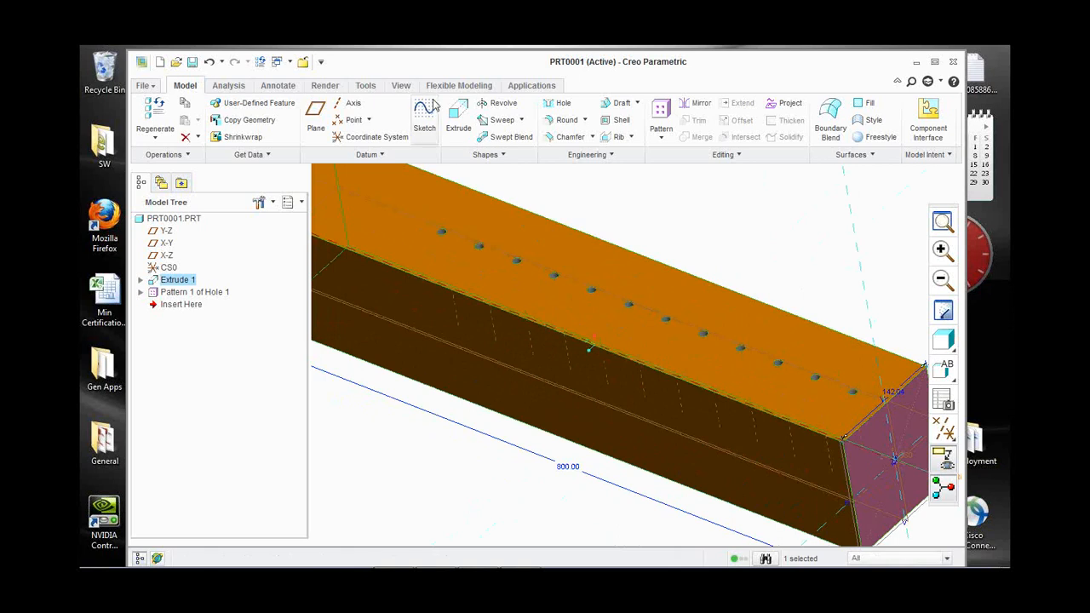
{"action": "left_click", "coordinate": [366, 86]}
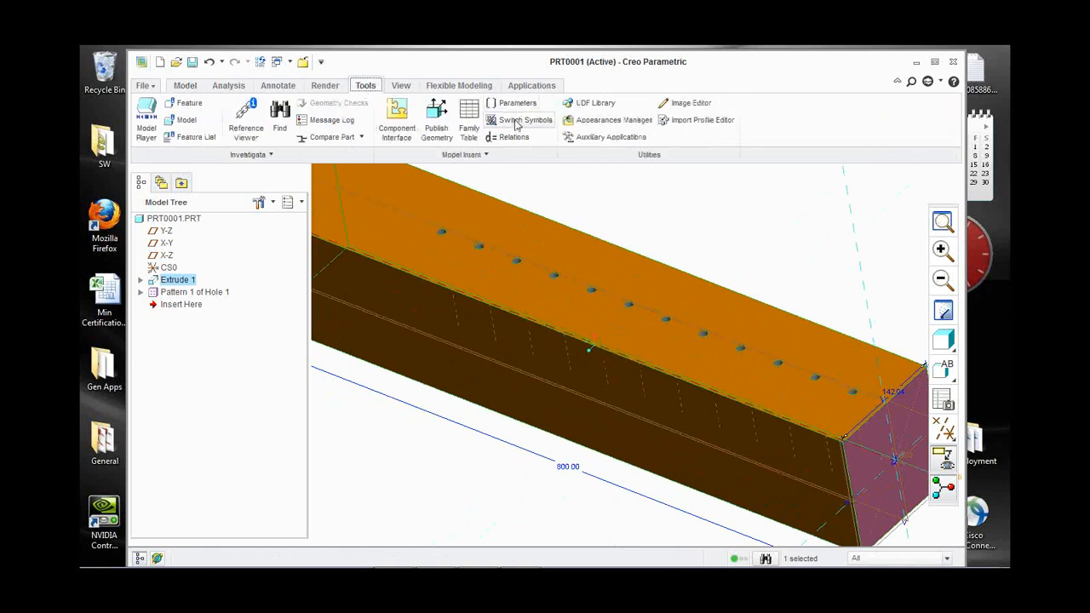
{"action": "left_click", "coordinate": [513, 138]}
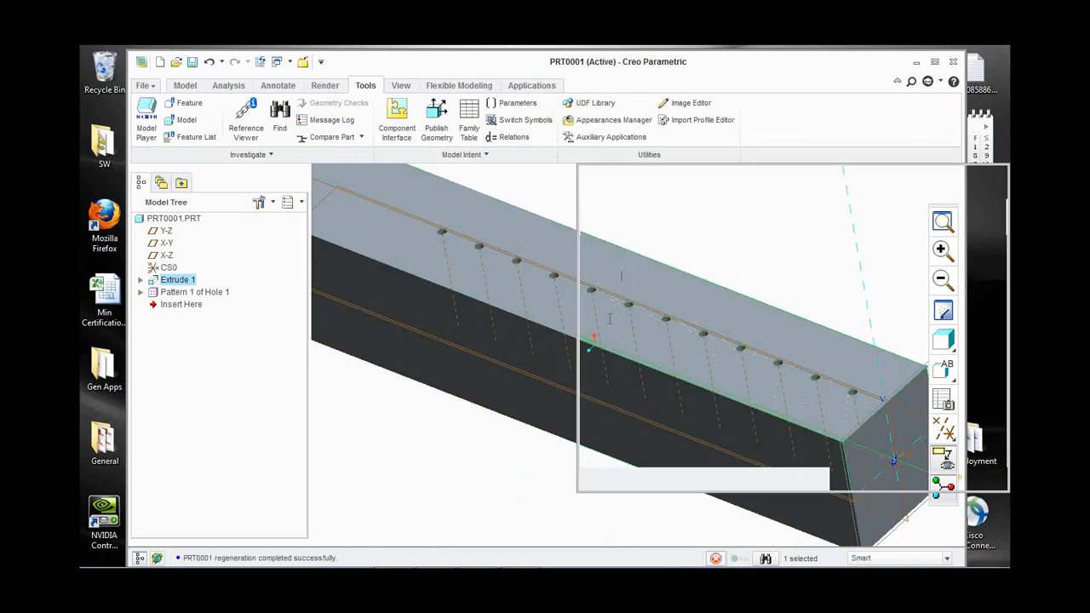
{"action": "left_click", "coordinate": [620, 277]}
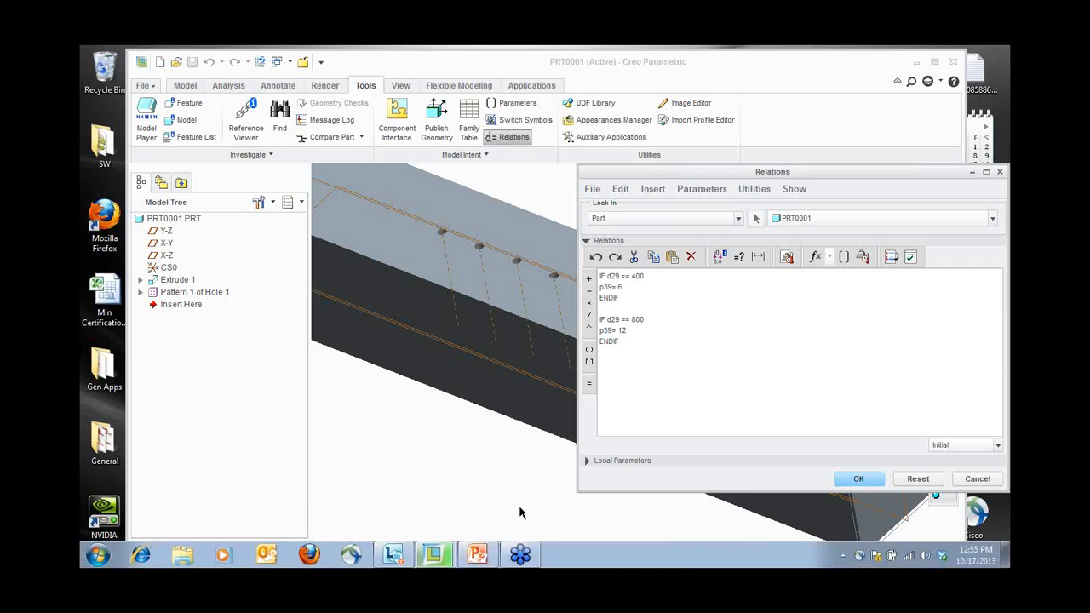
{"action": "left_click", "coordinate": [978, 478]}
{"action": "left_click", "coordinate": [773, 350]}
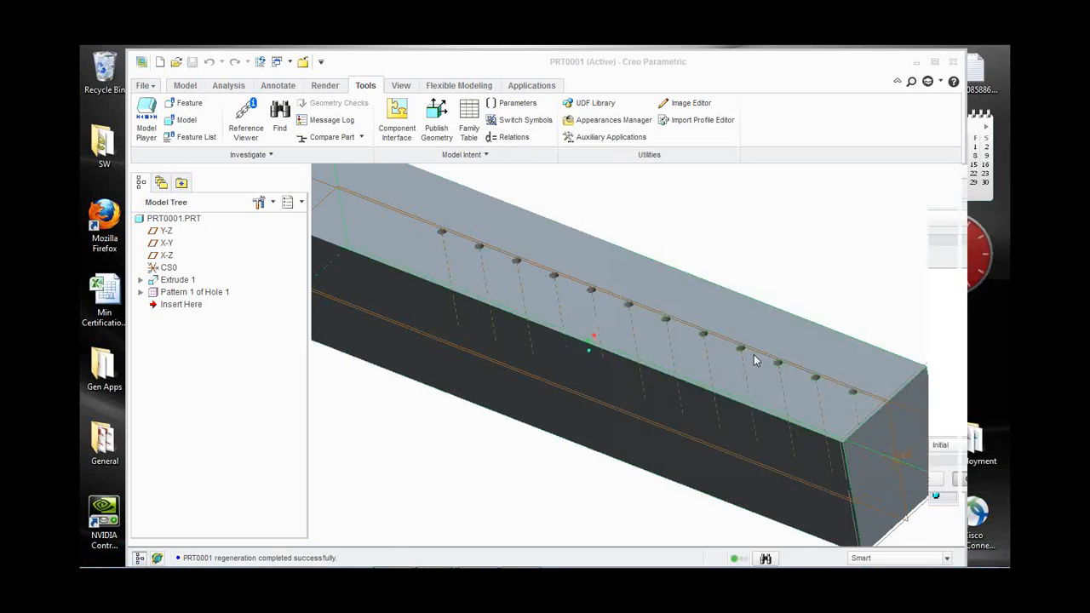
{"action": "left_click", "coordinate": [754, 354]}
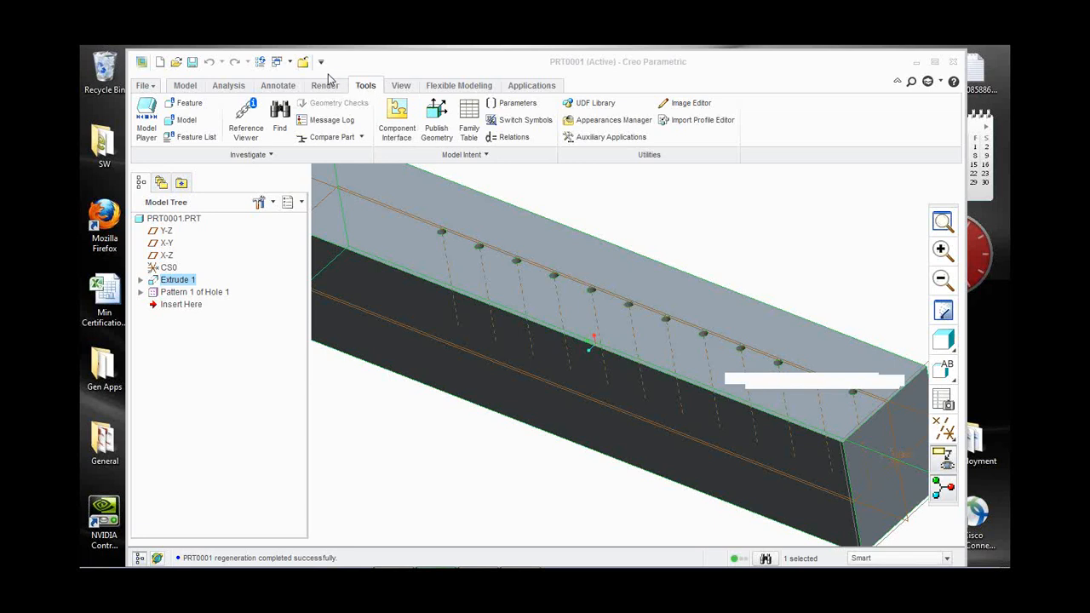
Display the release and date code information for Creo Parametric.
{"action": "left_click", "coordinate": [146, 87]}
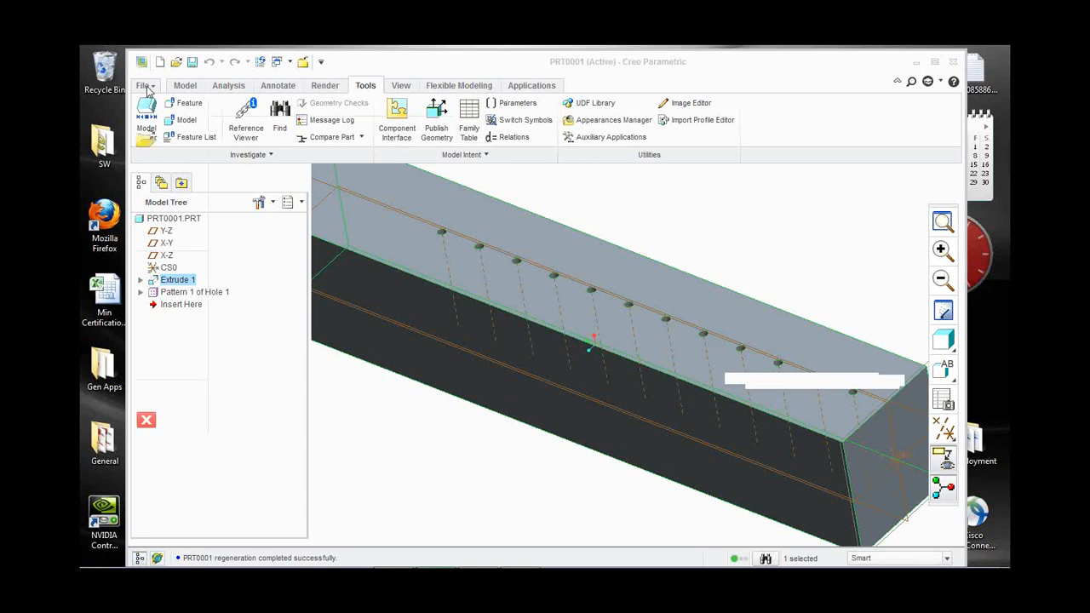
{"action": "mouse_move", "coordinate": [171, 365]}
{"action": "left_click", "coordinate": [313, 421]}
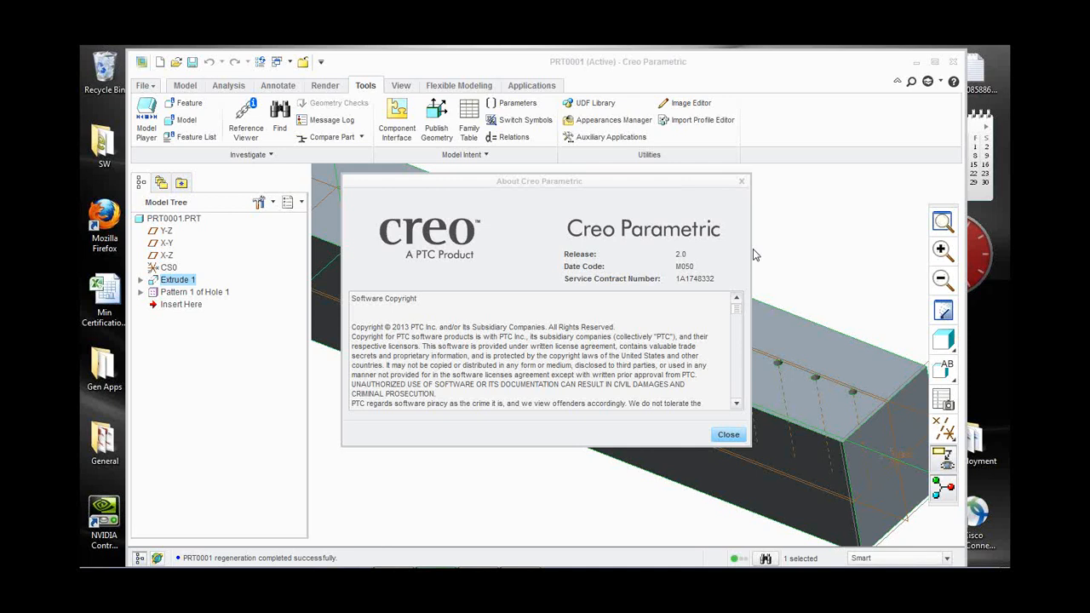
Switch to the PowerPoint presentation Advanced Modeling Creo 2.0.pptx and start the slide show from the current slide.
{"action": "mouse_move", "coordinate": [829, 557]}
{"action": "mouse_move", "coordinate": [482, 563]}
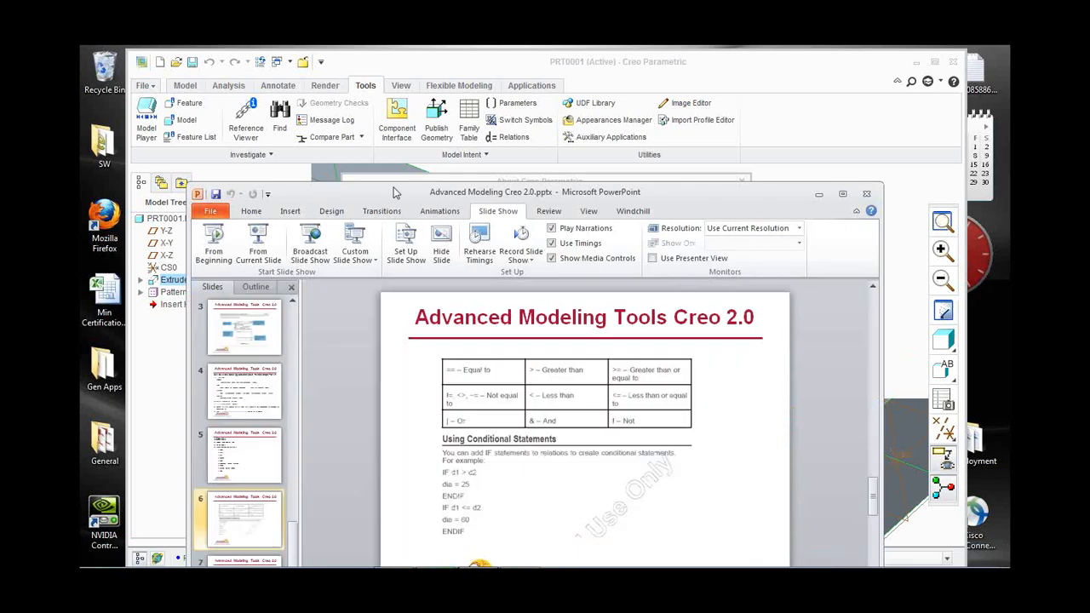
{"action": "left_click", "coordinate": [260, 232]}
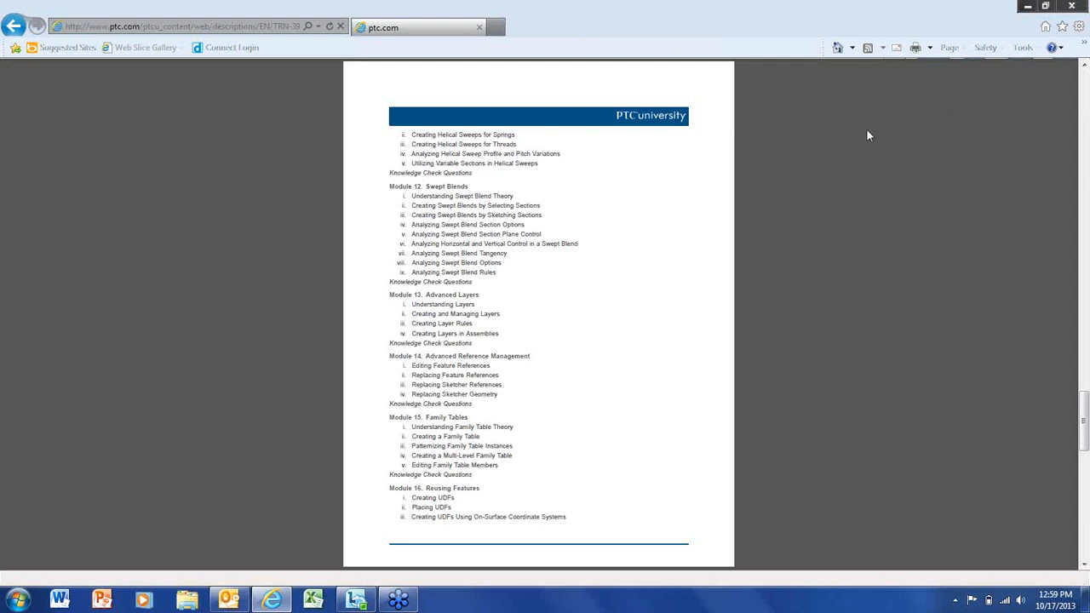
Browse the PTC University course outline back to Module 1 and confirm making the organizer the webinar presenter.
{"action": "scroll", "coordinate": [868, 137], "scroll_direction": "up", "scroll_amount": 2}
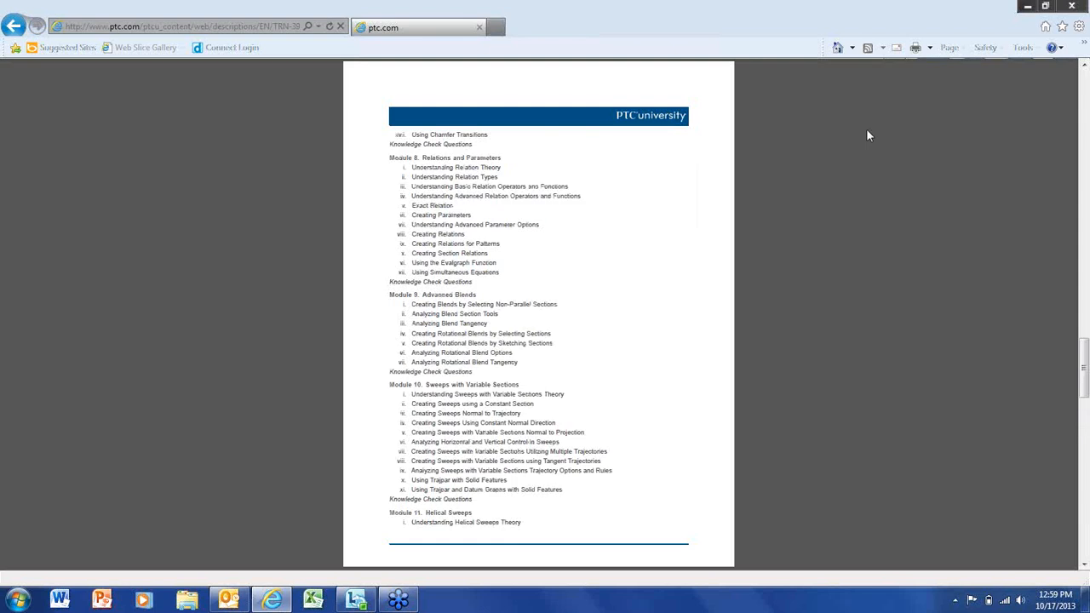
{"action": "scroll", "coordinate": [869, 136], "scroll_direction": "up", "scroll_amount": 2}
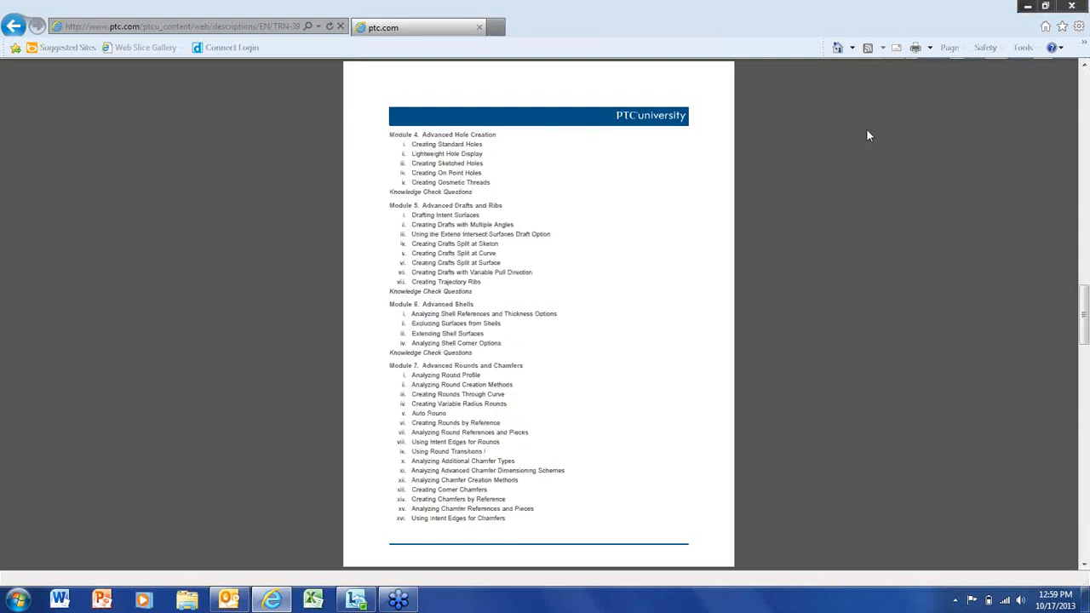
{"action": "scroll", "coordinate": [869, 136], "scroll_direction": "up", "scroll_amount": 2}
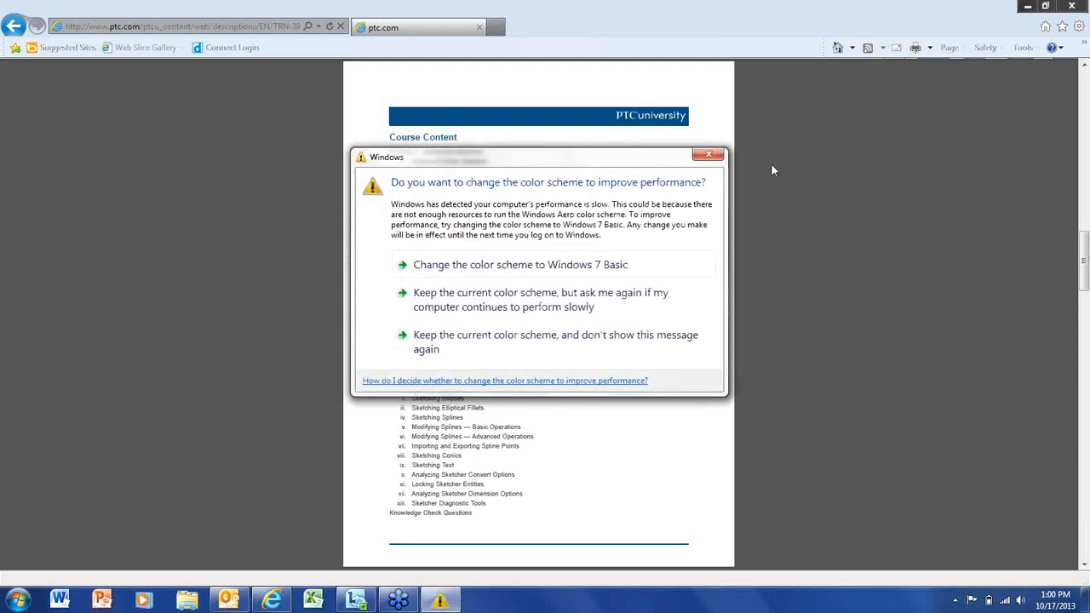
{"action": "left_click", "coordinate": [713, 157]}
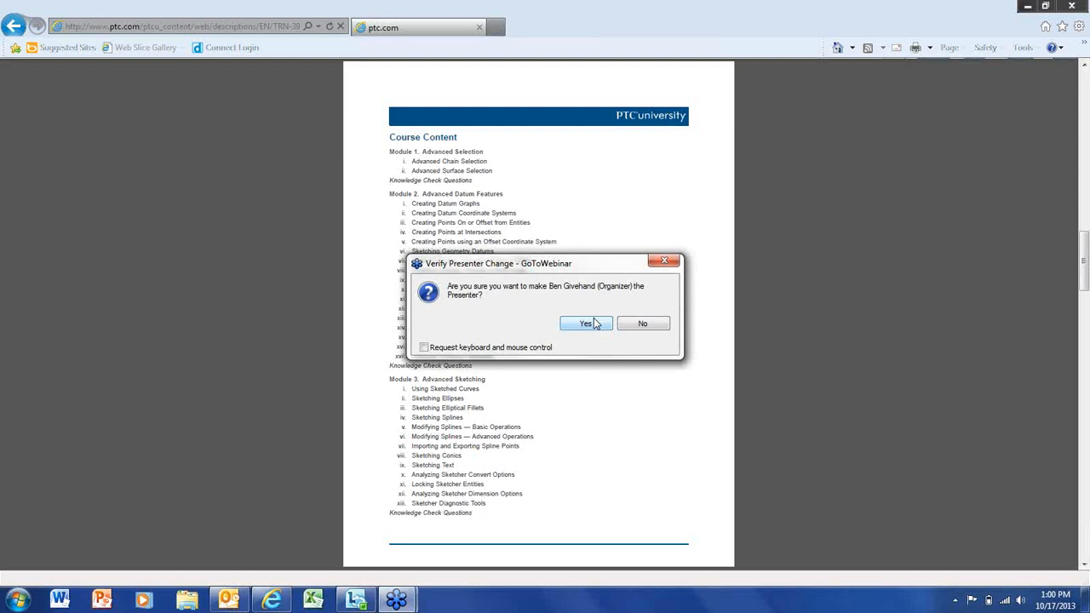
{"action": "left_click", "coordinate": [586, 324]}
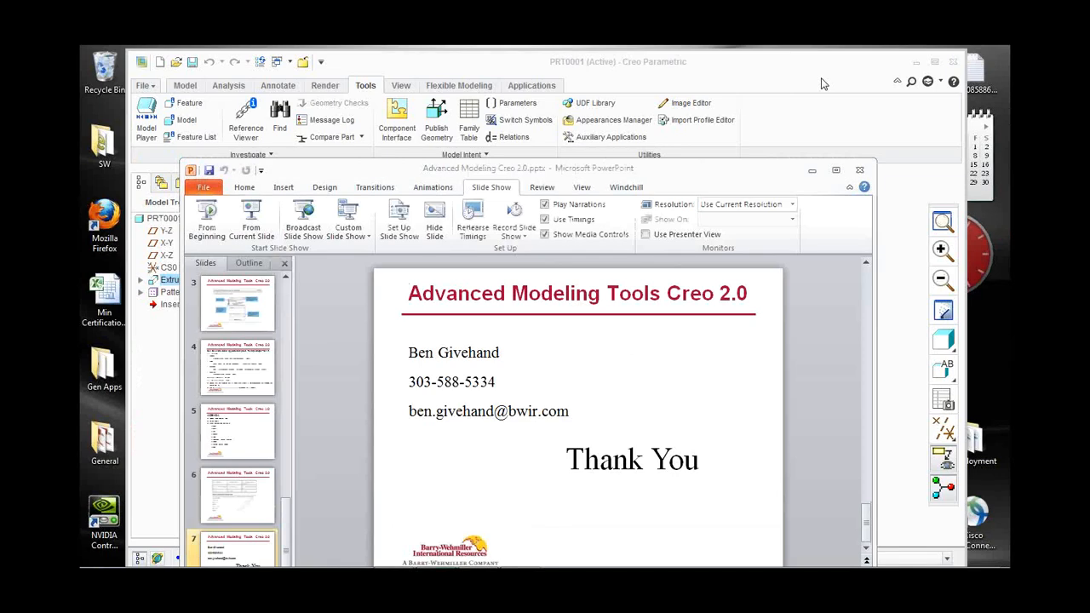
Close the PowerPoint presentation, and return to PRT0001 in Creo Parametric with the version information closed.
{"action": "left_click", "coordinate": [916, 63]}
{"action": "left_click", "coordinate": [862, 172]}
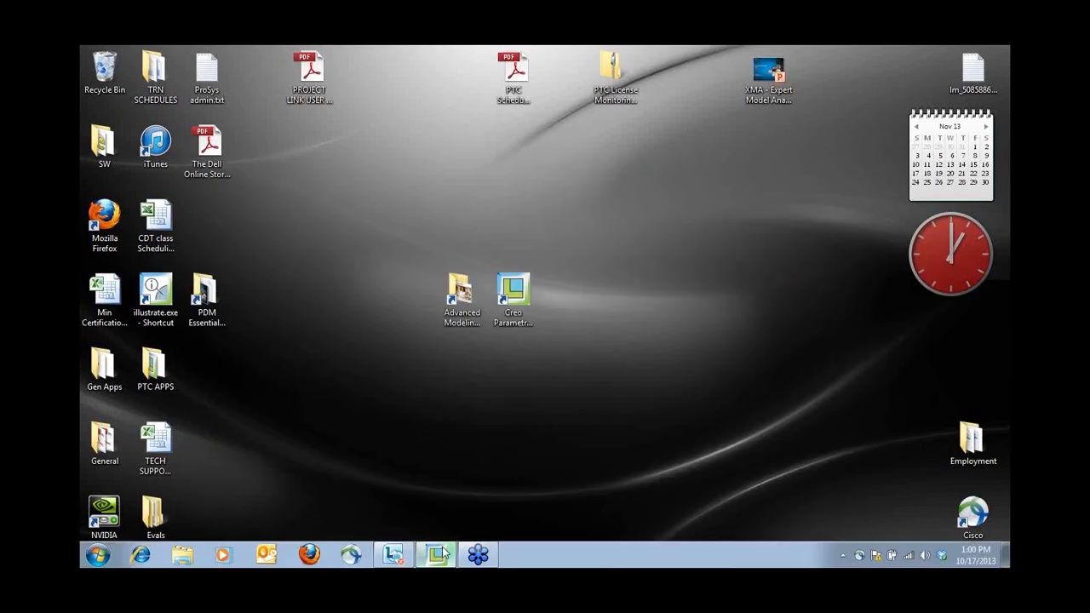
{"action": "left_click", "coordinate": [436, 555]}
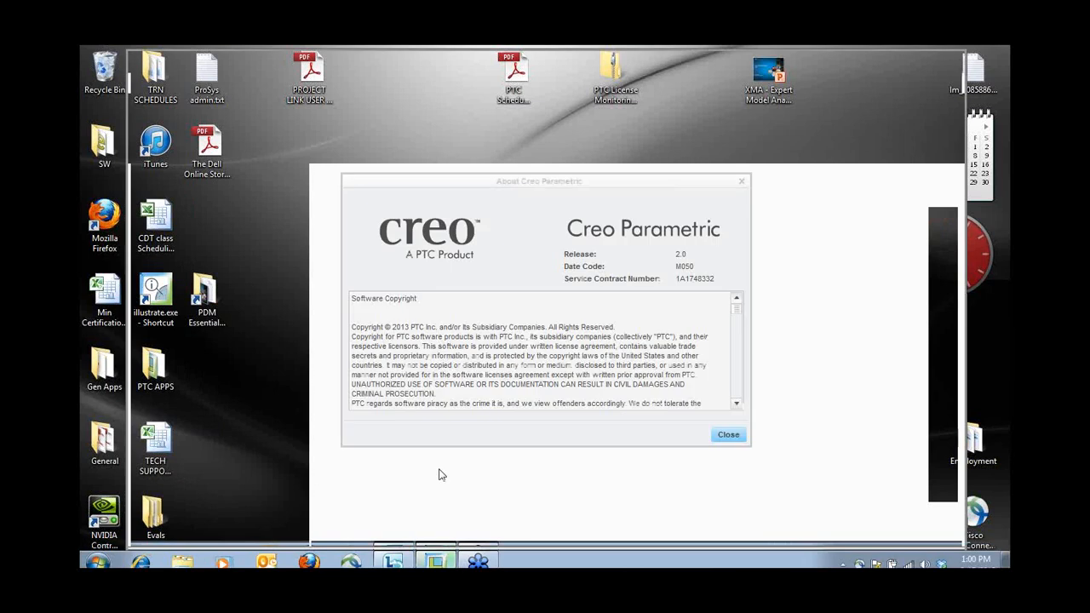
{"action": "key", "text": "Escape"}
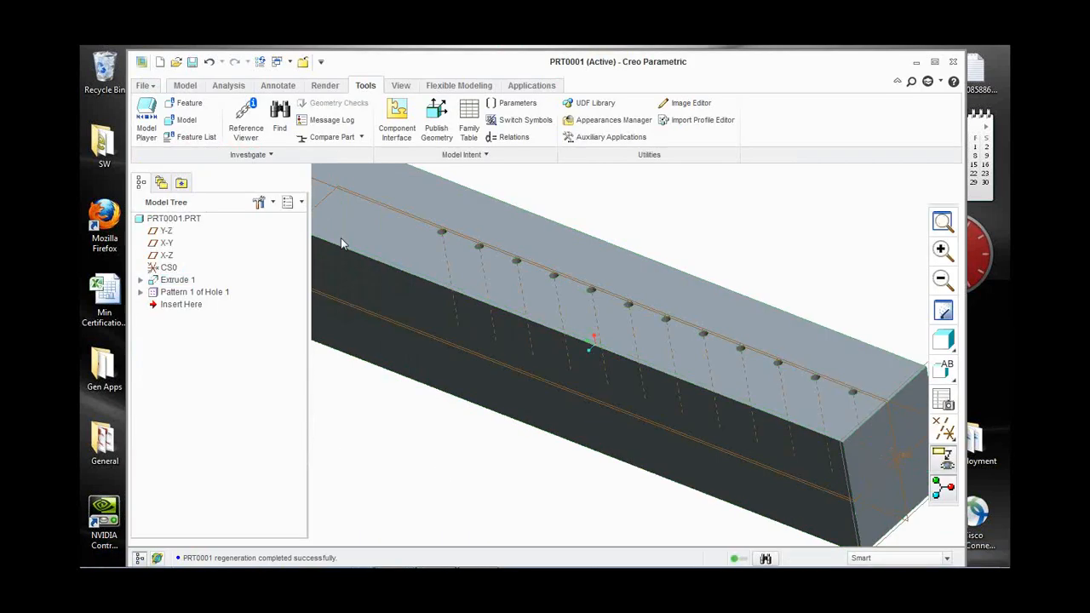
Open the part create_udf.prt from the files folder.
{"action": "left_click", "coordinate": [190, 62]}
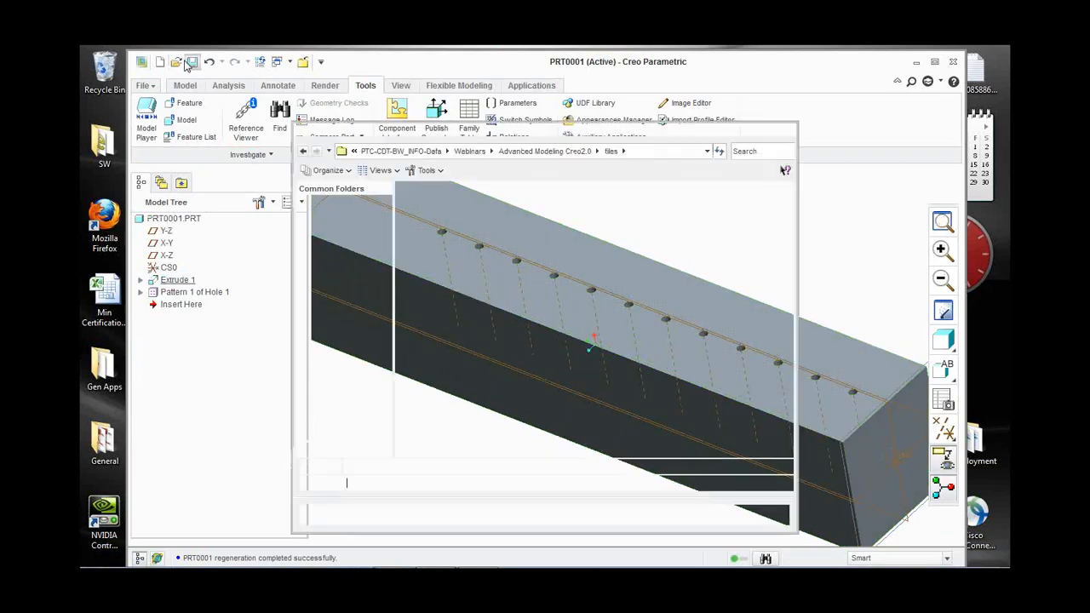
{"action": "left_click", "coordinate": [649, 514]}
{"action": "left_click", "coordinate": [176, 62]}
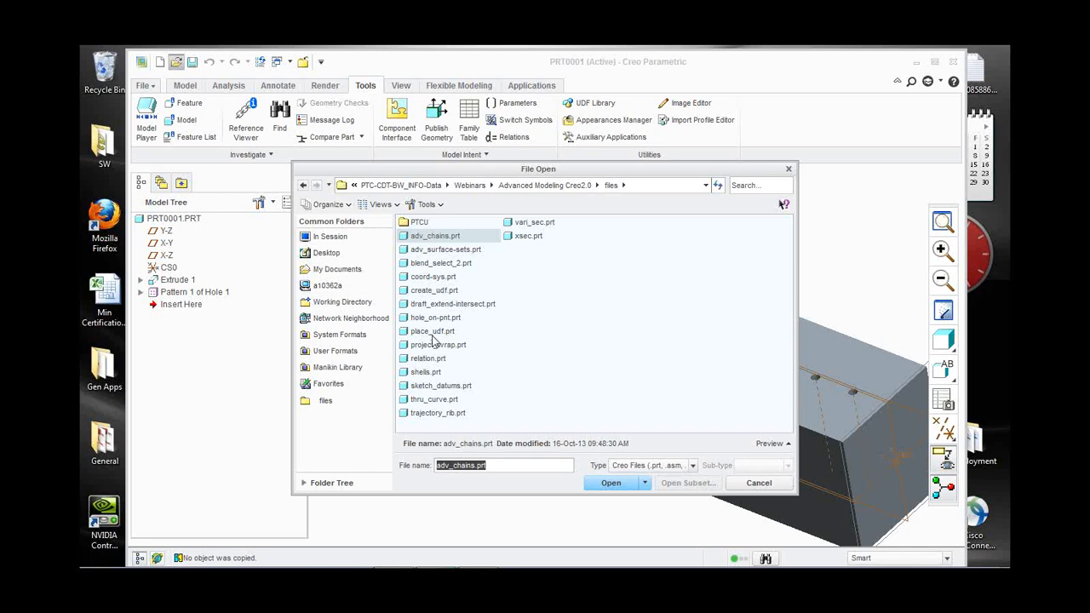
{"action": "left_click", "coordinate": [436, 289]}
{"action": "double_click", "coordinate": [431, 291]}
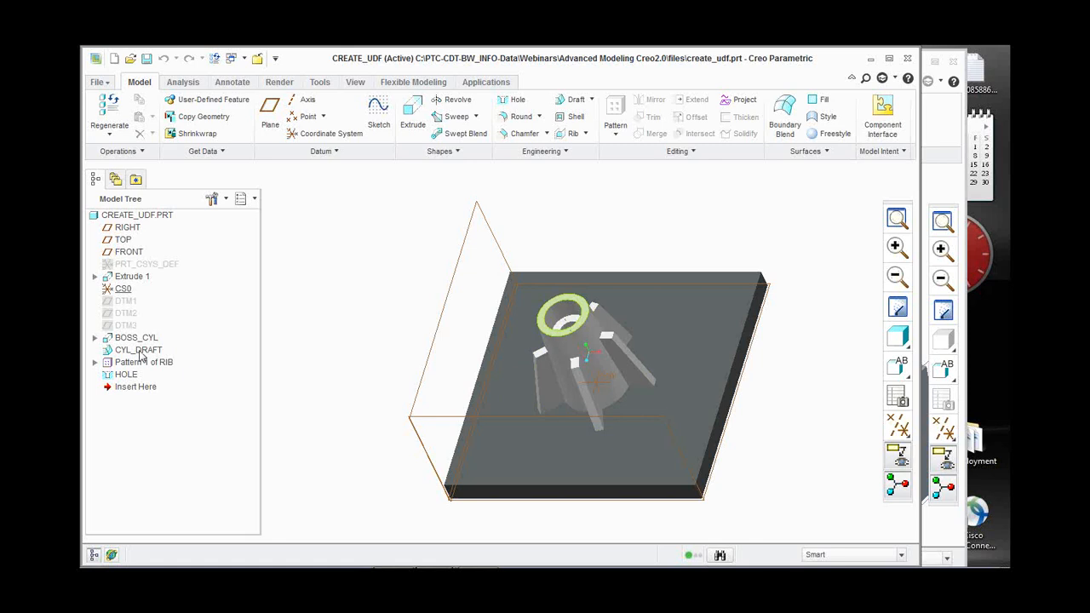
Examine the placement references of coordinate system CS0 with the model rolled back, and roll the feature history forward to the end.
{"action": "left_click", "coordinate": [124, 290]}
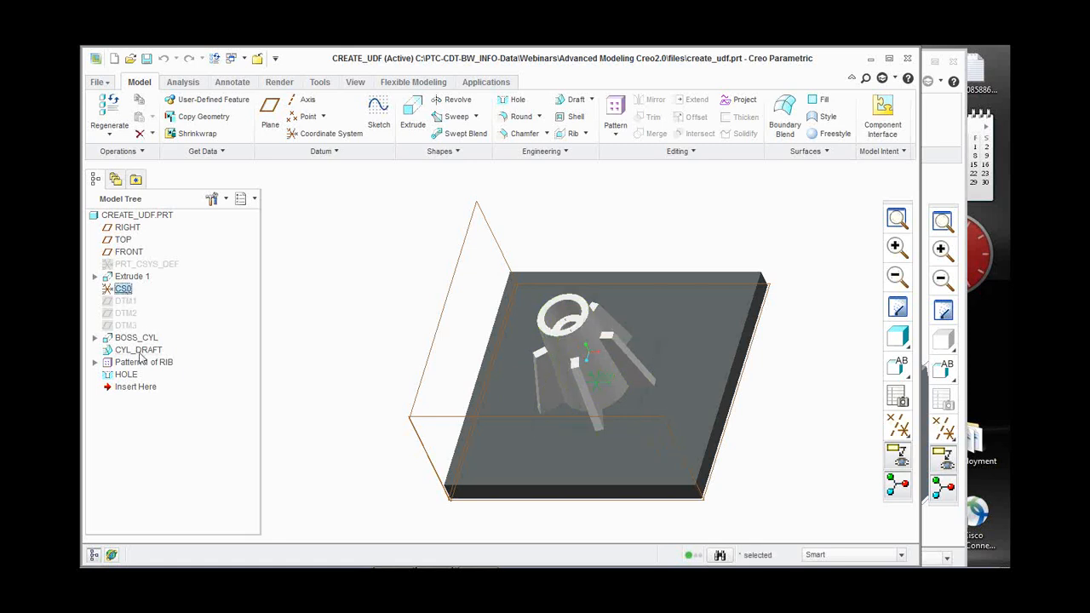
{"action": "left_click_drag", "start_coordinate": [133, 387], "coordinate": [139, 296]}
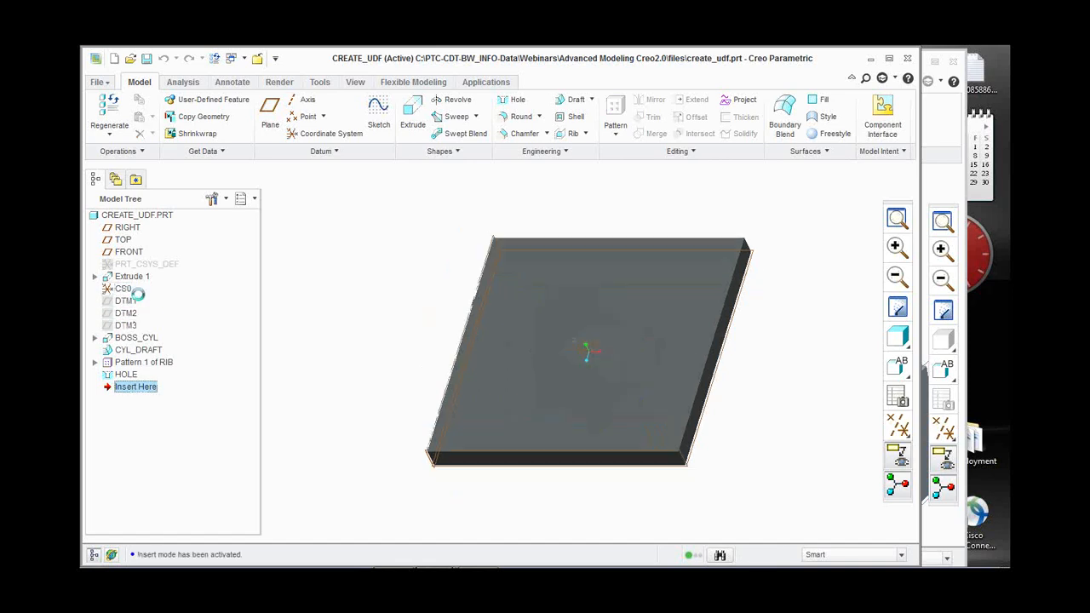
{"action": "right_click", "coordinate": [124, 289]}
{"action": "left_click", "coordinate": [158, 408]}
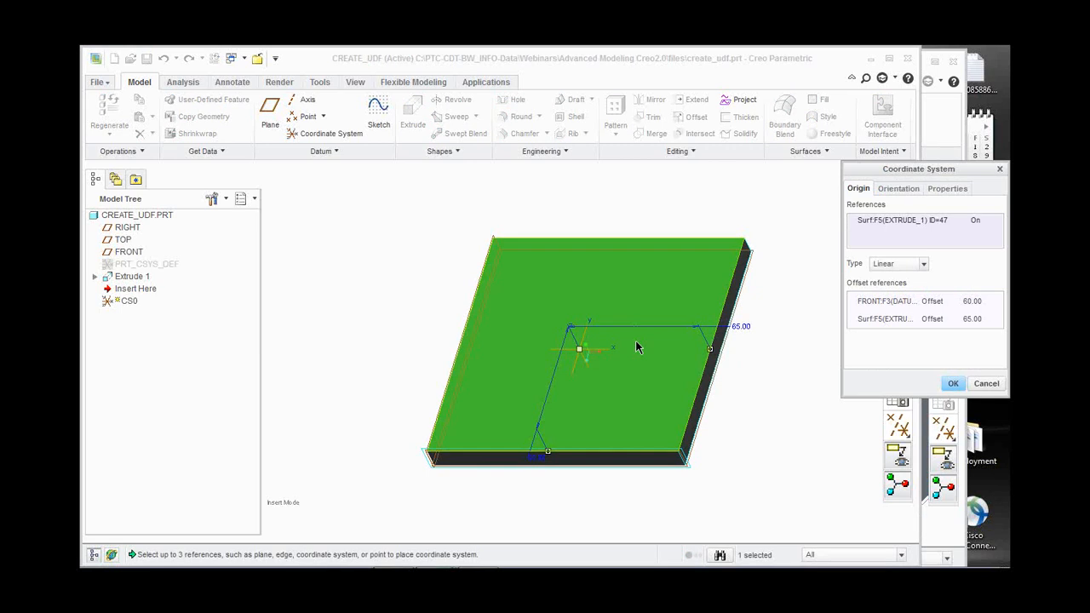
{"action": "left_click", "coordinate": [986, 383]}
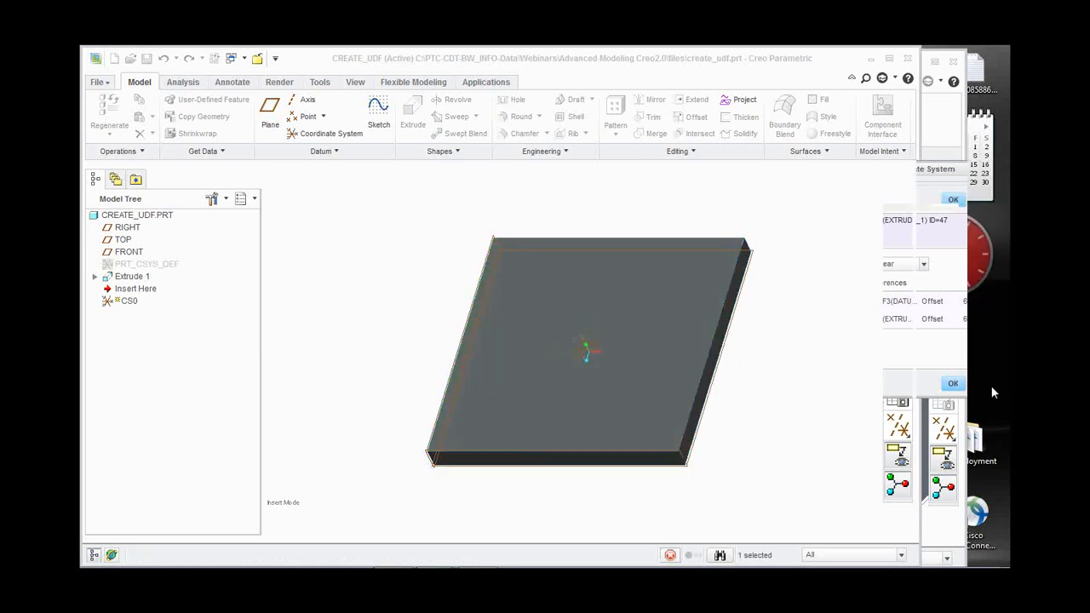
{"action": "left_click_drag", "start_coordinate": [142, 307], "coordinate": [132, 341]}
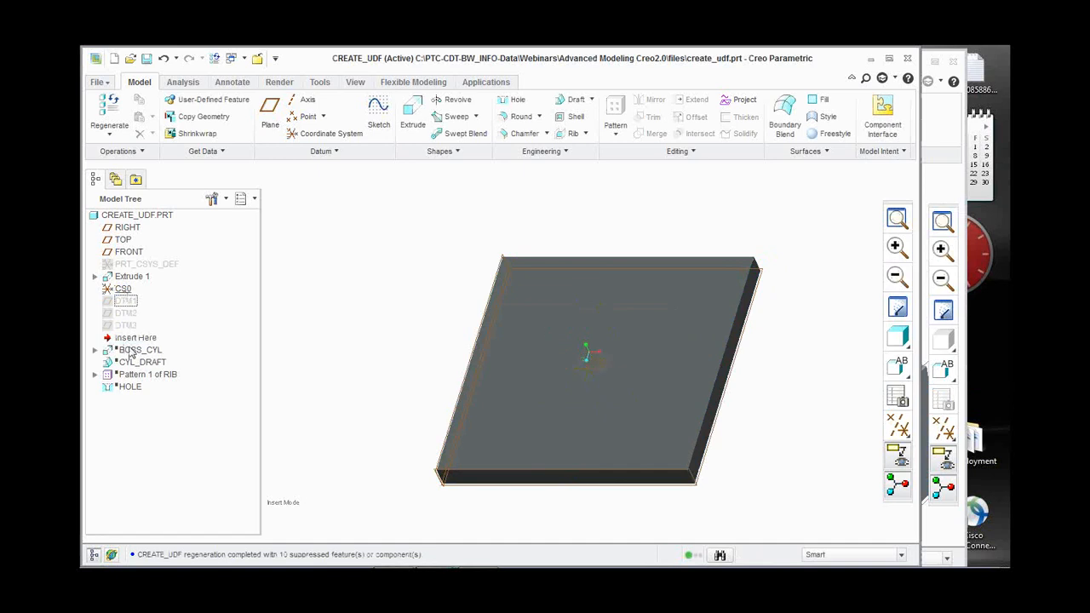
{"action": "left_click_drag", "start_coordinate": [132, 339], "coordinate": [122, 394]}
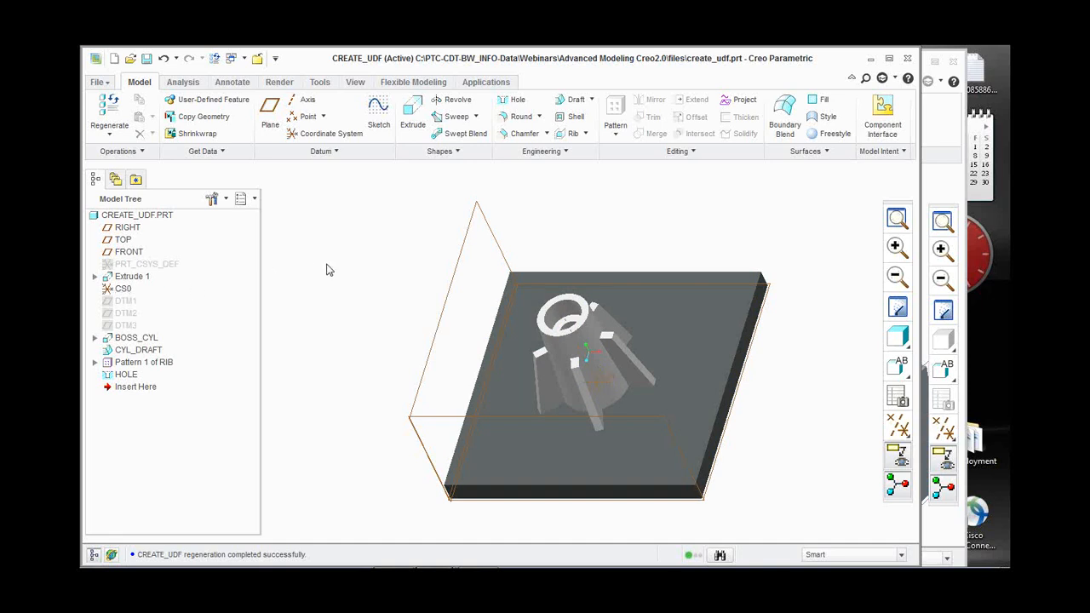
Open the UDF library for the create_udf part.
{"action": "left_click", "coordinate": [320, 82]}
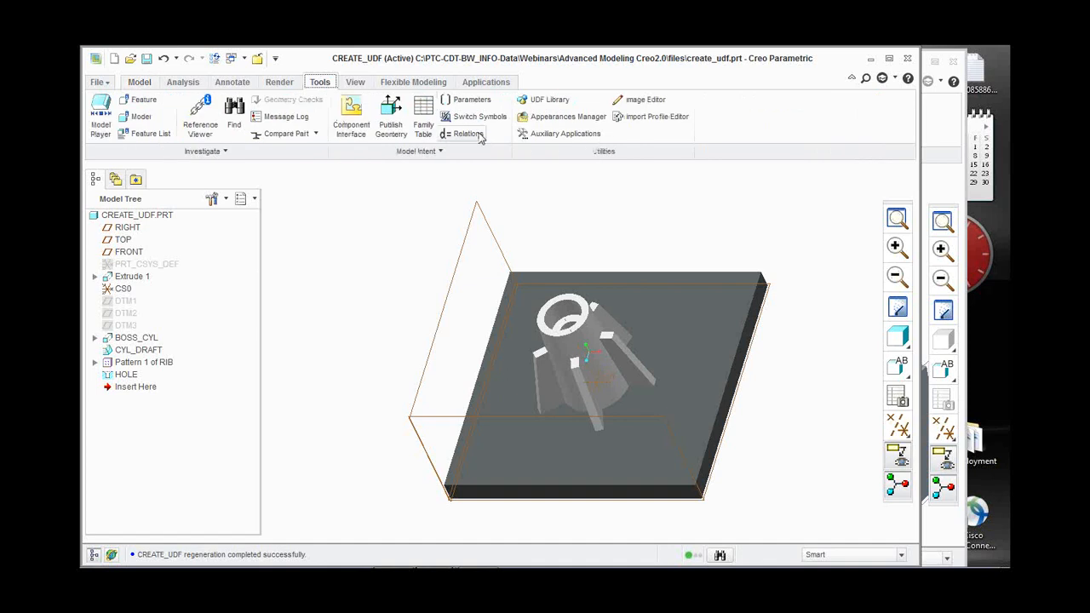
{"action": "left_click", "coordinate": [558, 103]}
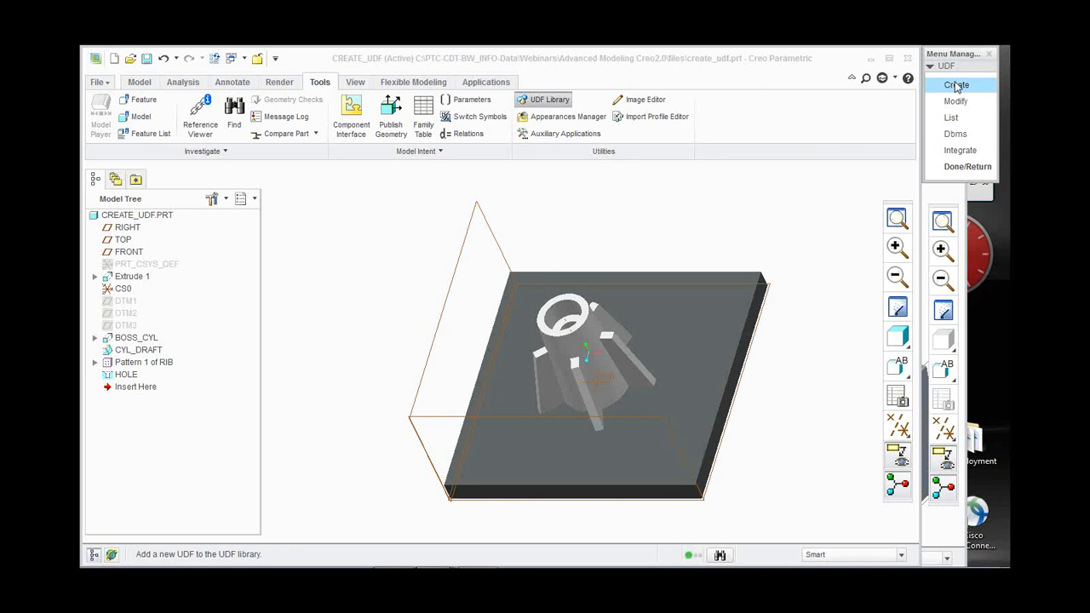
Browse the files folder and its parent folder Advanced Modeling Creo2.0, and close the folder browser.
{"action": "left_click", "coordinate": [115, 179]}
{"action": "right_click", "coordinate": [114, 344]}
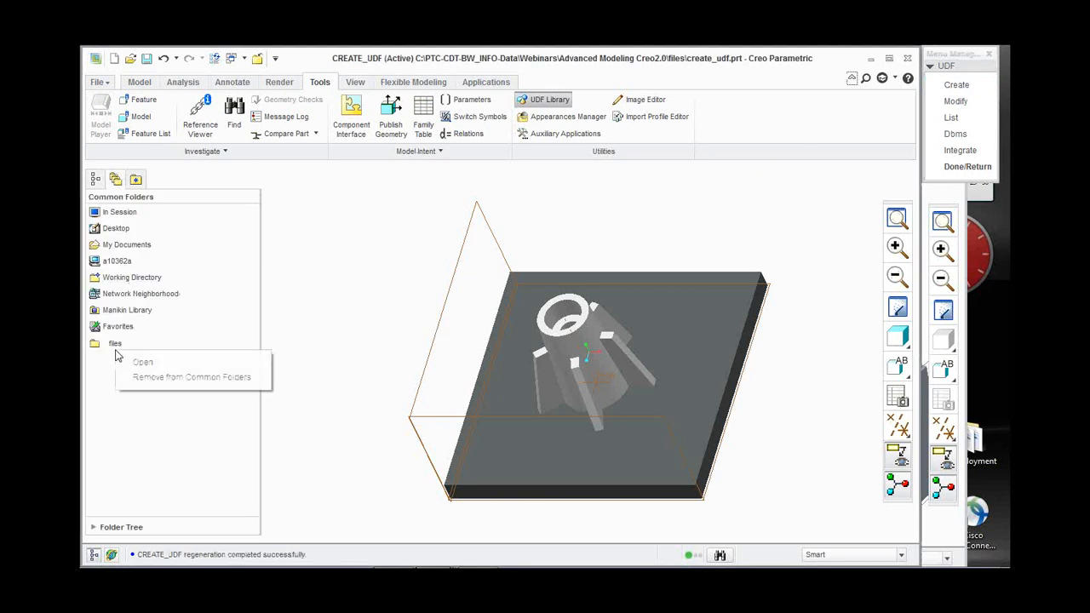
{"action": "left_click", "coordinate": [114, 343]}
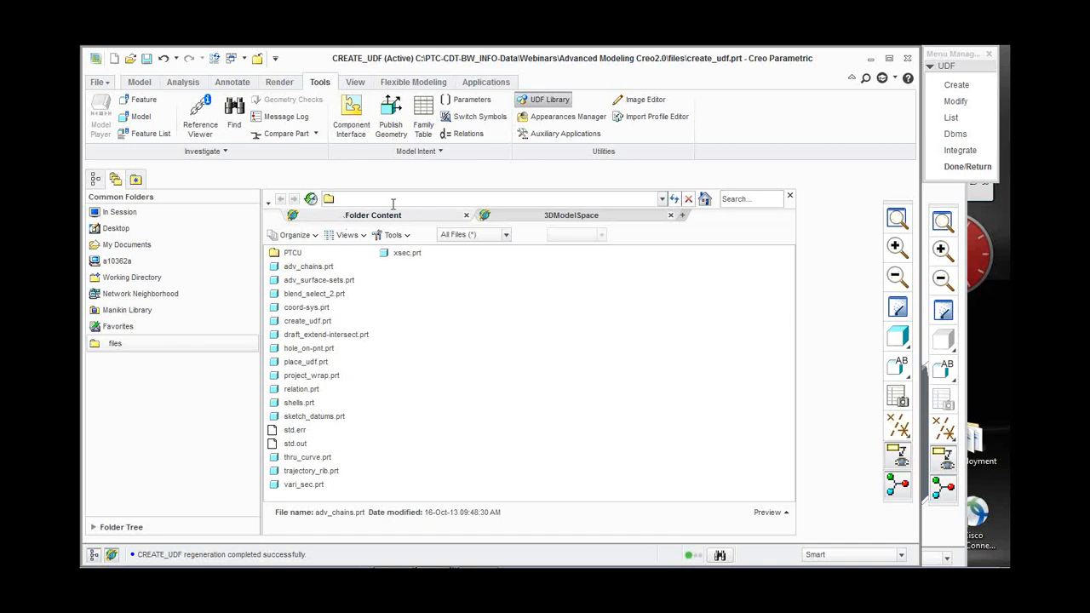
{"action": "left_click", "coordinate": [161, 342]}
{"action": "left_click", "coordinate": [439, 199]}
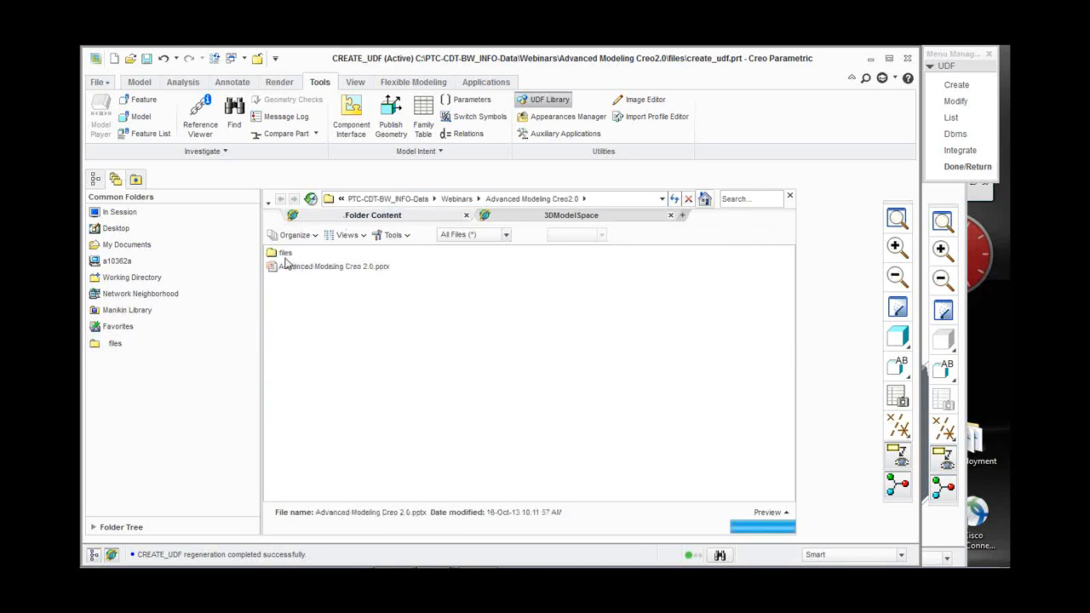
{"action": "right_click", "coordinate": [286, 255]}
{"action": "left_click", "coordinate": [550, 338]}
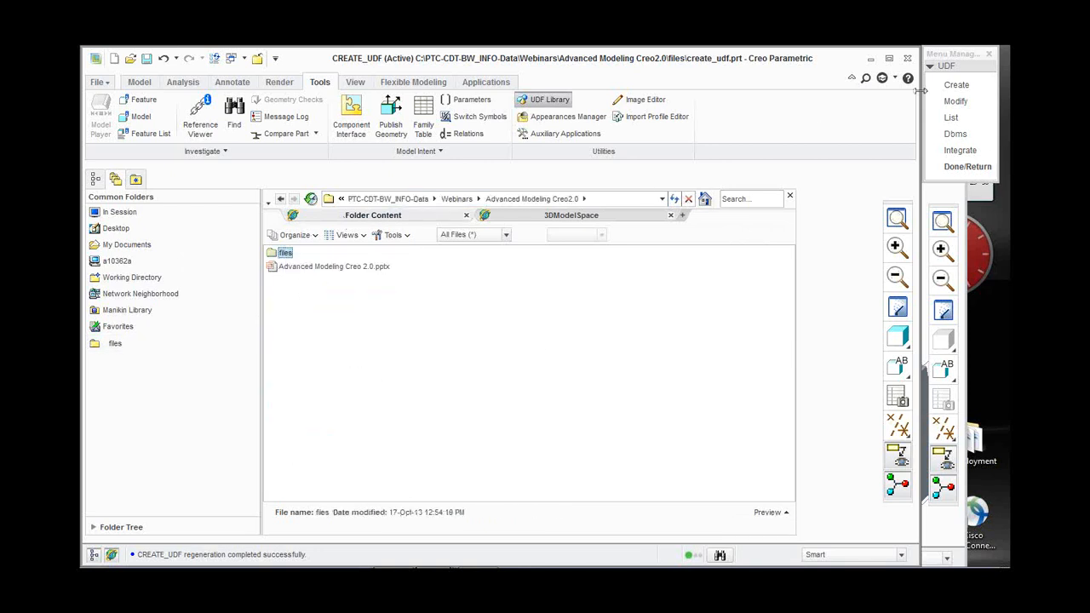
{"action": "left_click", "coordinate": [789, 196]}
Create a stand-alone UDF named ben without including the reference part.
{"action": "left_click", "coordinate": [957, 85]}
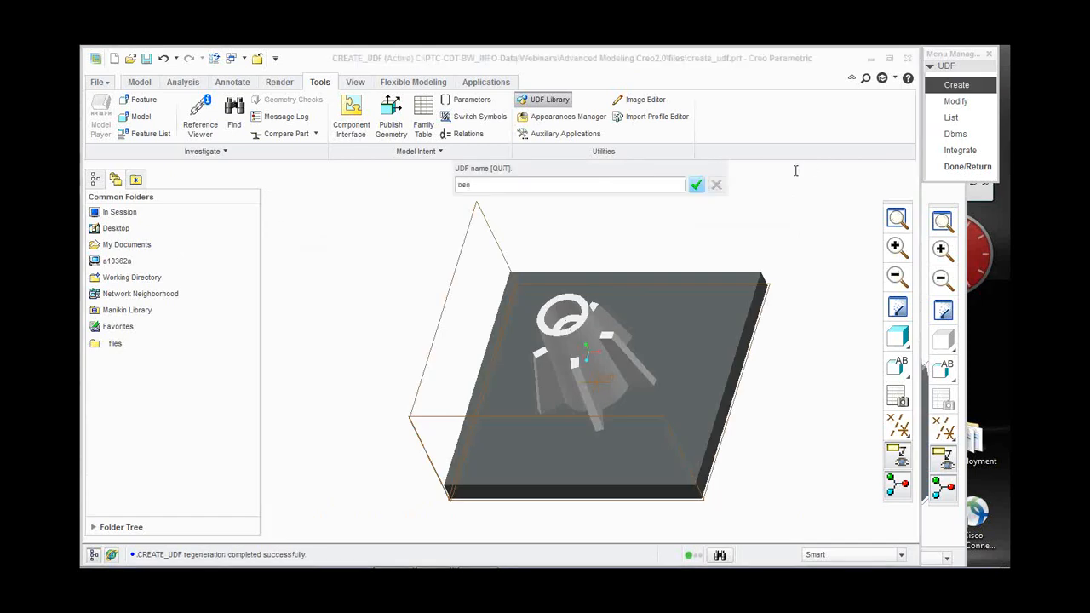
{"action": "key", "text": "Return"}
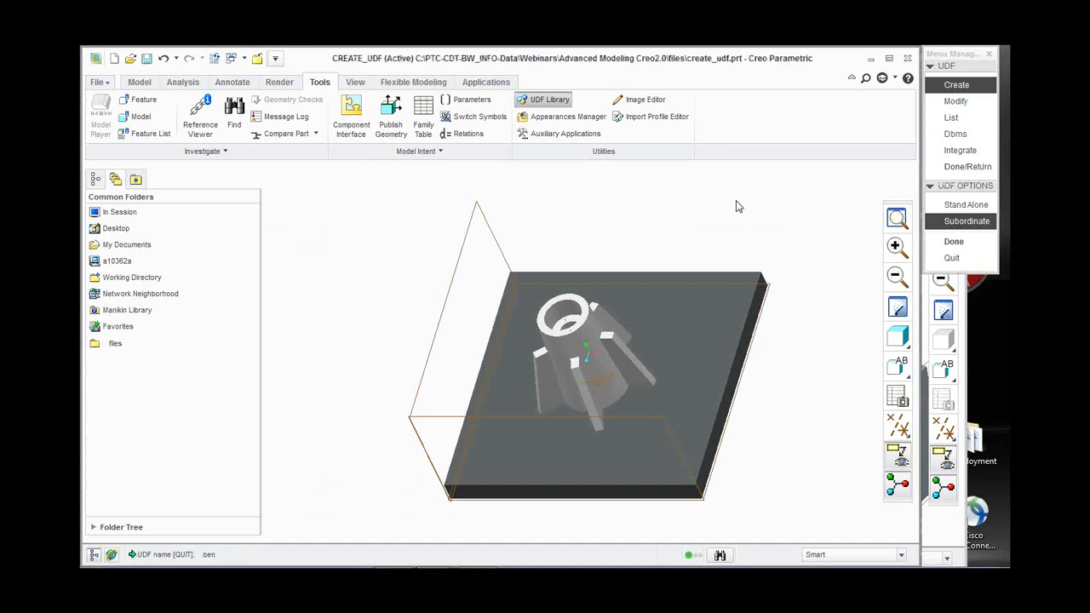
{"action": "left_click", "coordinate": [967, 223]}
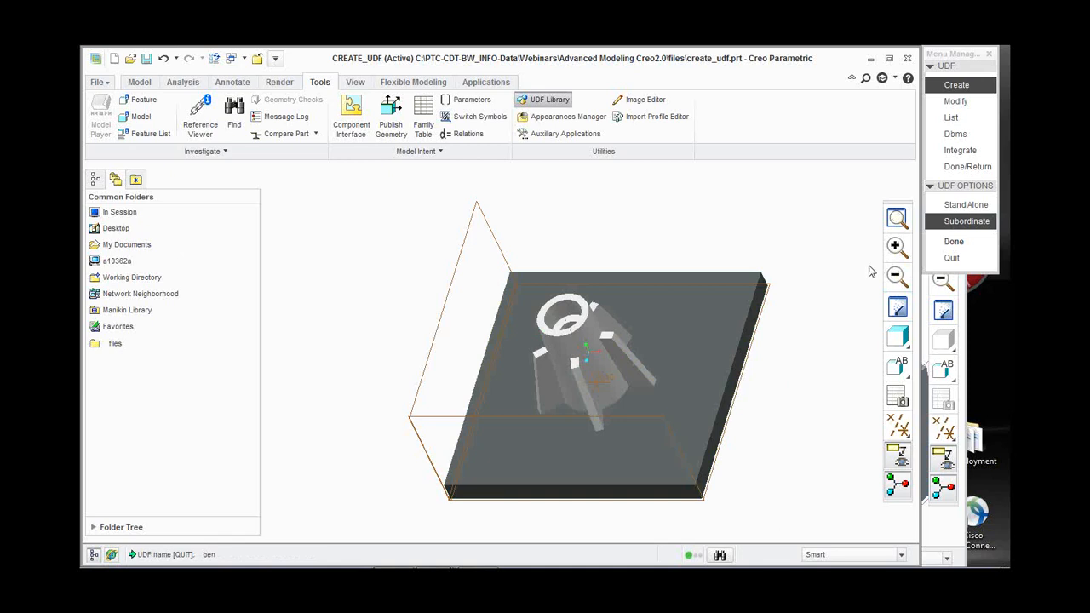
{"action": "left_click", "coordinate": [966, 205]}
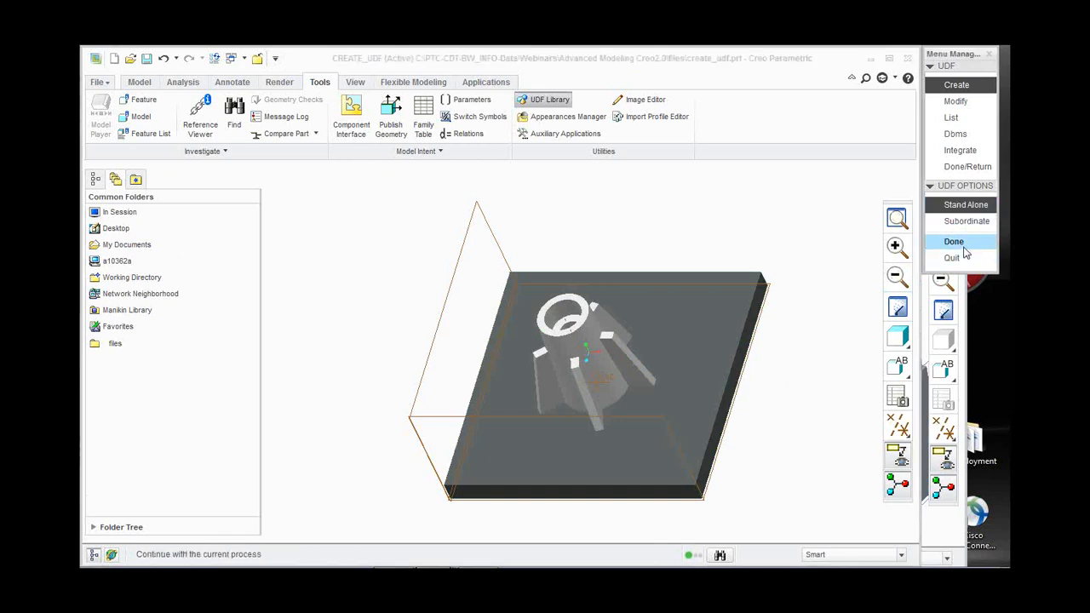
{"action": "left_click", "coordinate": [965, 247]}
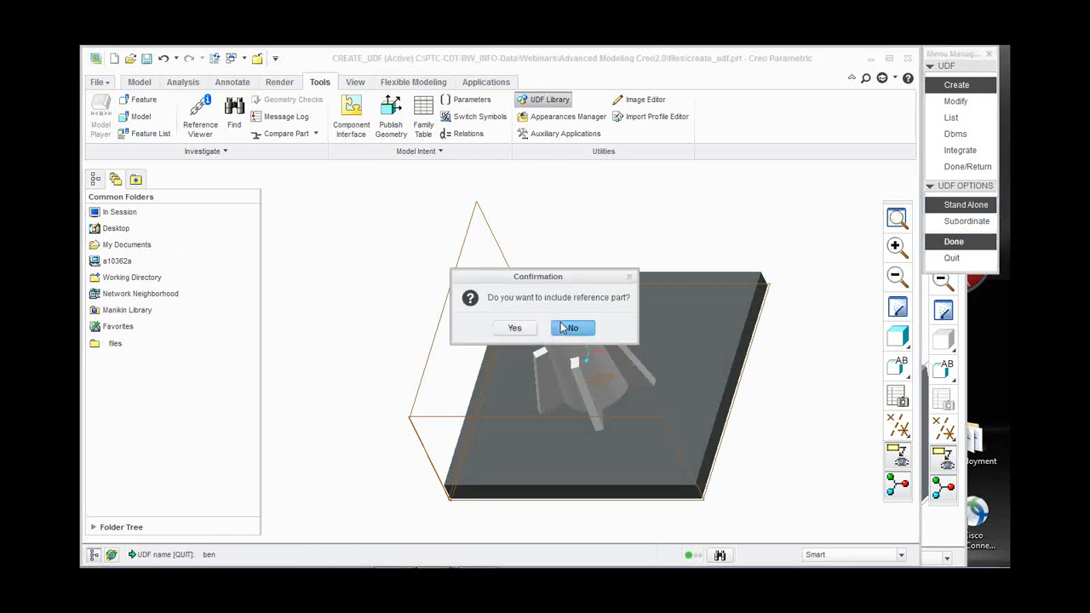
{"action": "left_click", "coordinate": [558, 329]}
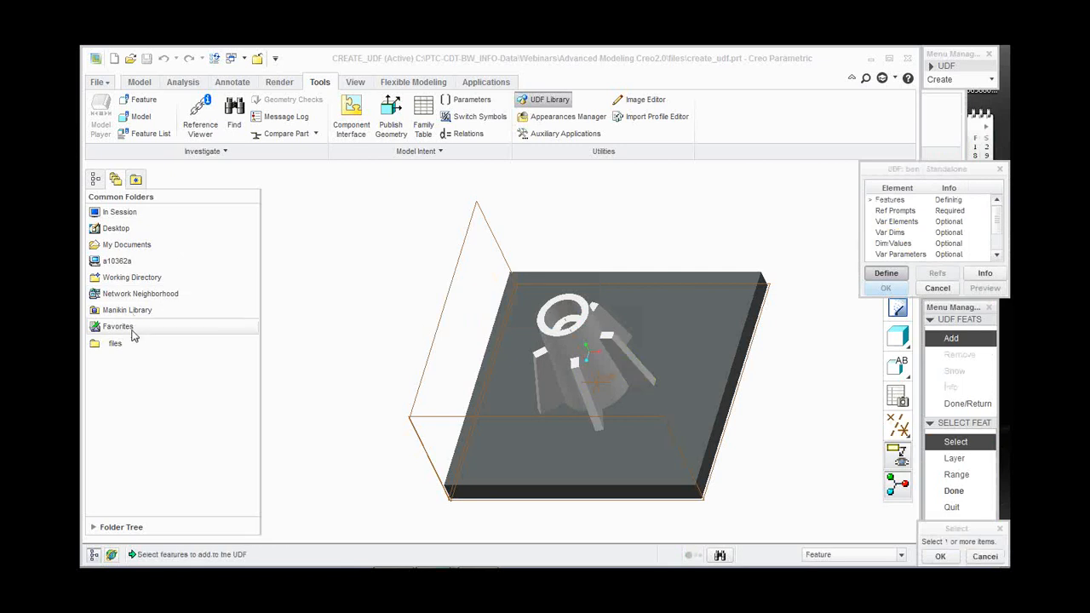
Add the features from coordinate system CS0 through HOLE to the UDF and finish the feature selection.
{"action": "left_click", "coordinate": [96, 179]}
{"action": "left_click", "coordinate": [124, 290]}
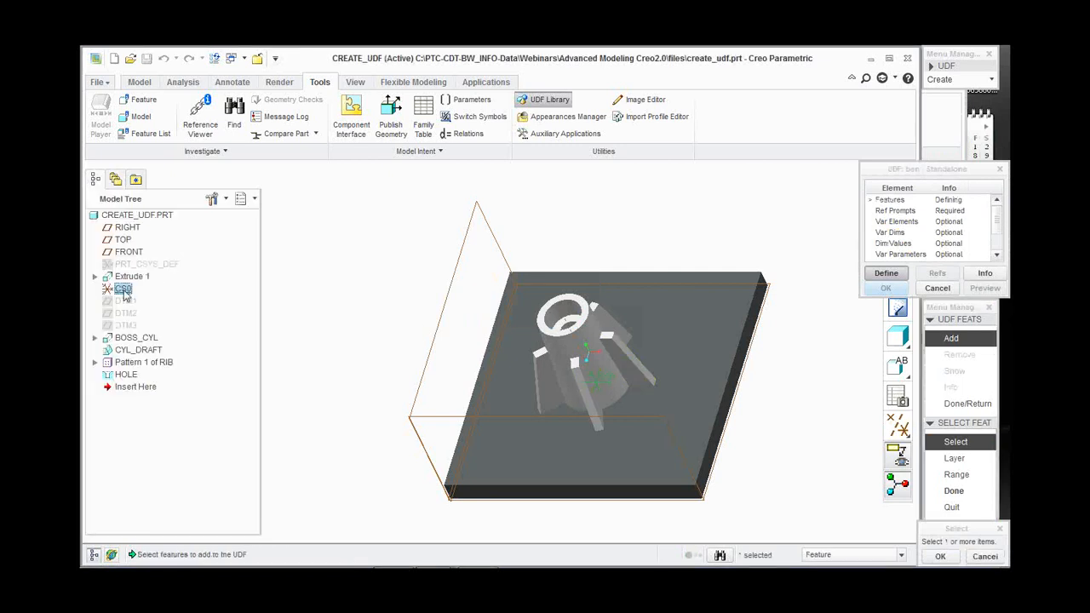
{"action": "left_click", "coordinate": [126, 376], "text": "shift"}
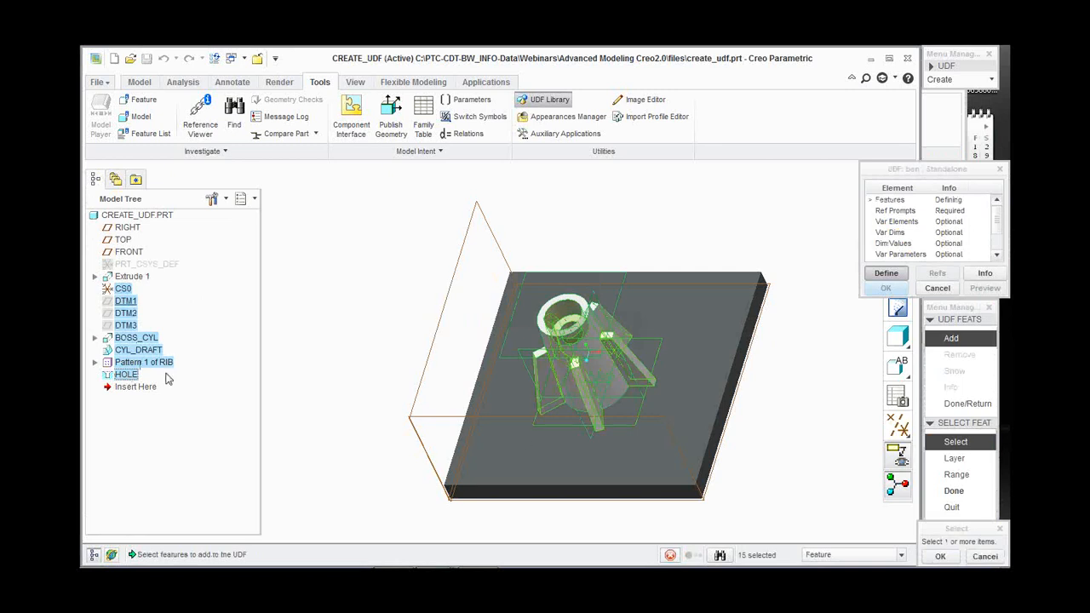
{"action": "left_click", "coordinate": [942, 556]}
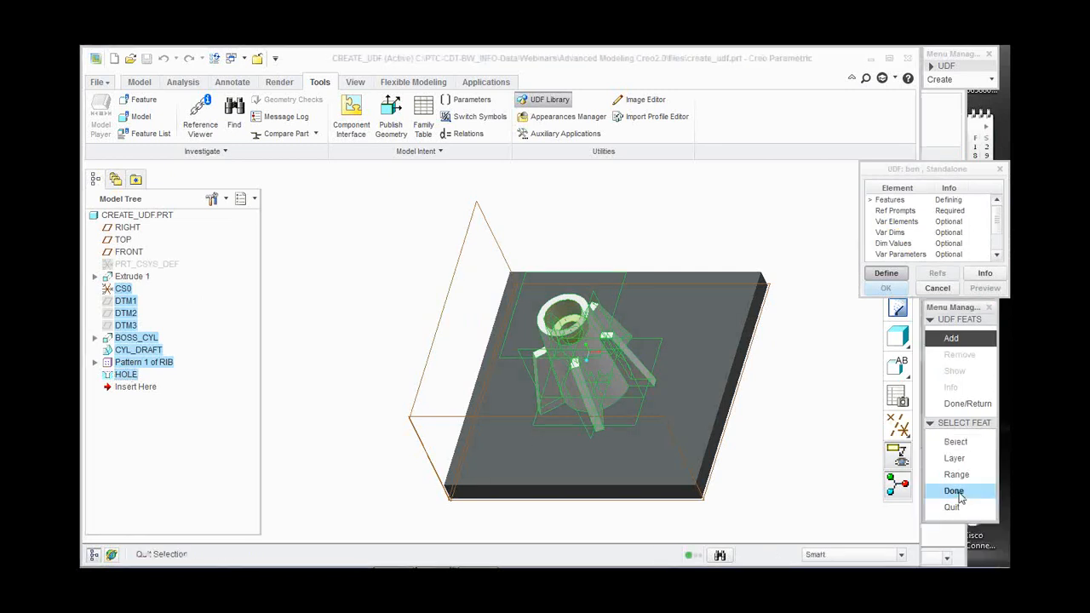
{"action": "left_click", "coordinate": [954, 491]}
{"action": "left_click", "coordinate": [961, 404]}
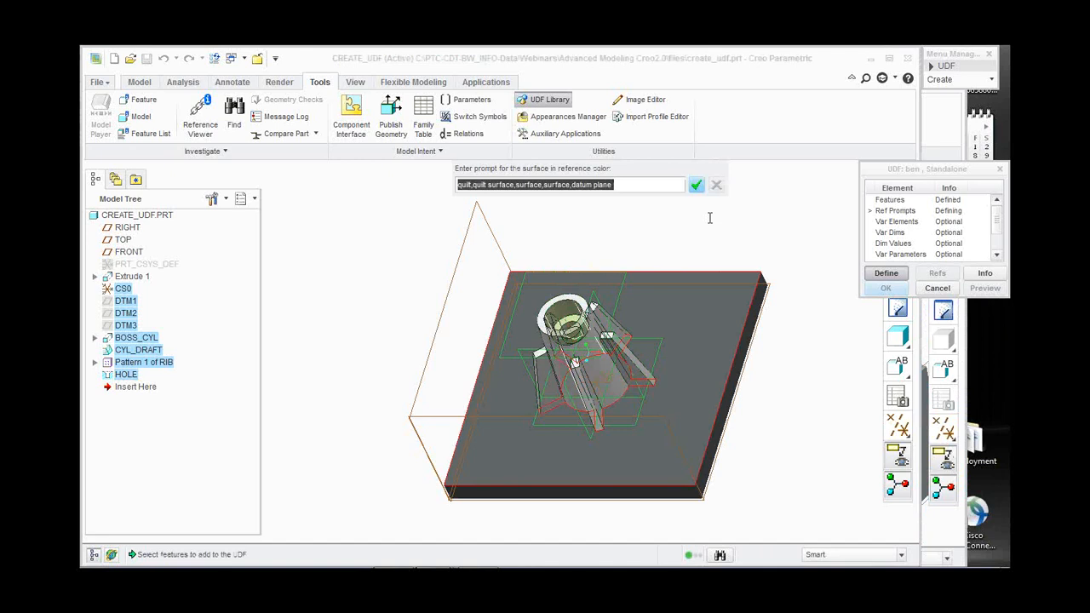
Accept the default prompts for all the UDF placement references and finish the prompt definition.
{"action": "left_click", "coordinate": [696, 185]}
{"action": "left_click", "coordinate": [695, 185]}
{"action": "left_click", "coordinate": [696, 184]}
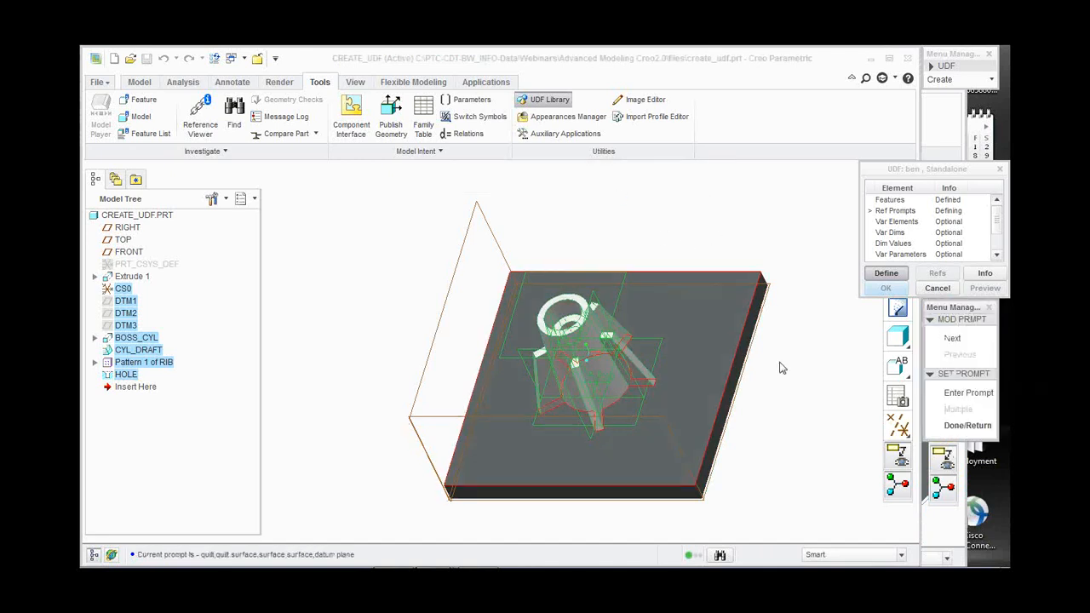
{"action": "left_click", "coordinate": [963, 425]}
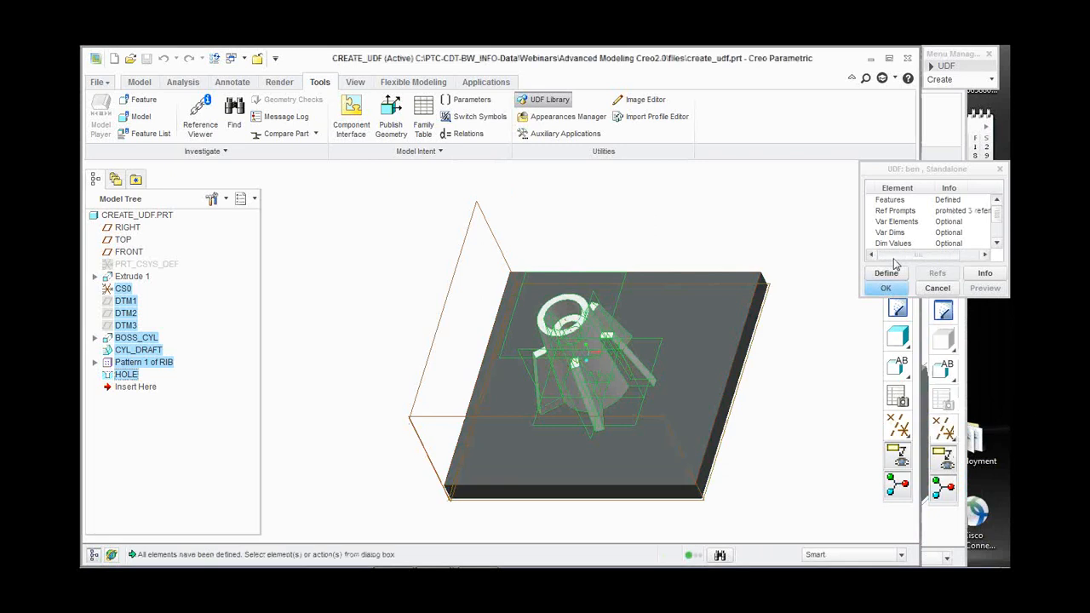
Enlarge the UDF definition dialog, show all dimensions available as variable dimensions, examine them on the boss and ribs, and leave without adding any.
{"action": "left_click_drag", "start_coordinate": [856, 298], "coordinate": [814, 393]}
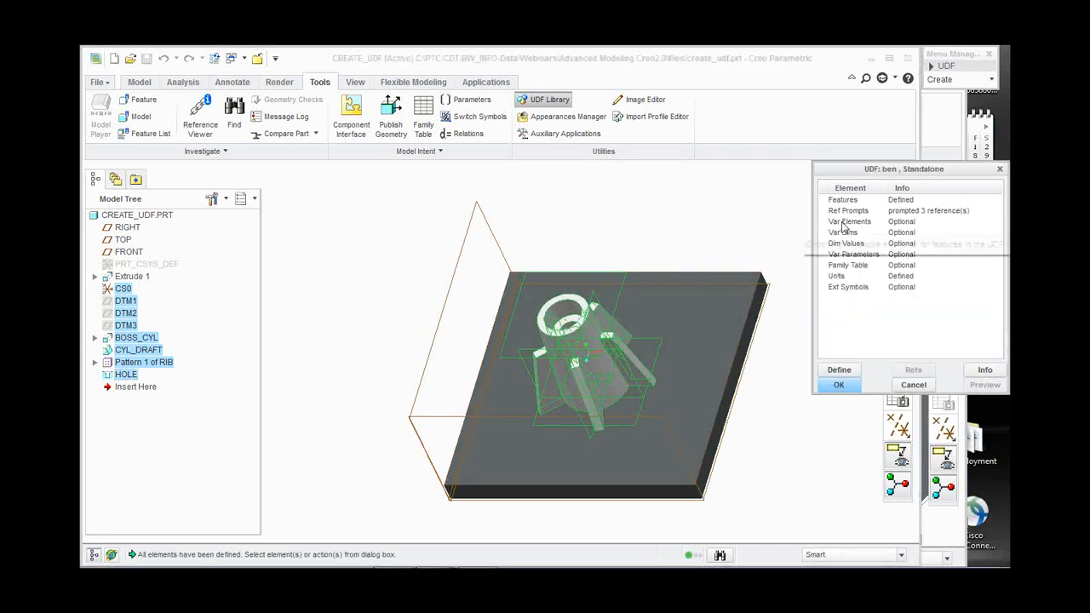
{"action": "left_click", "coordinate": [844, 223]}
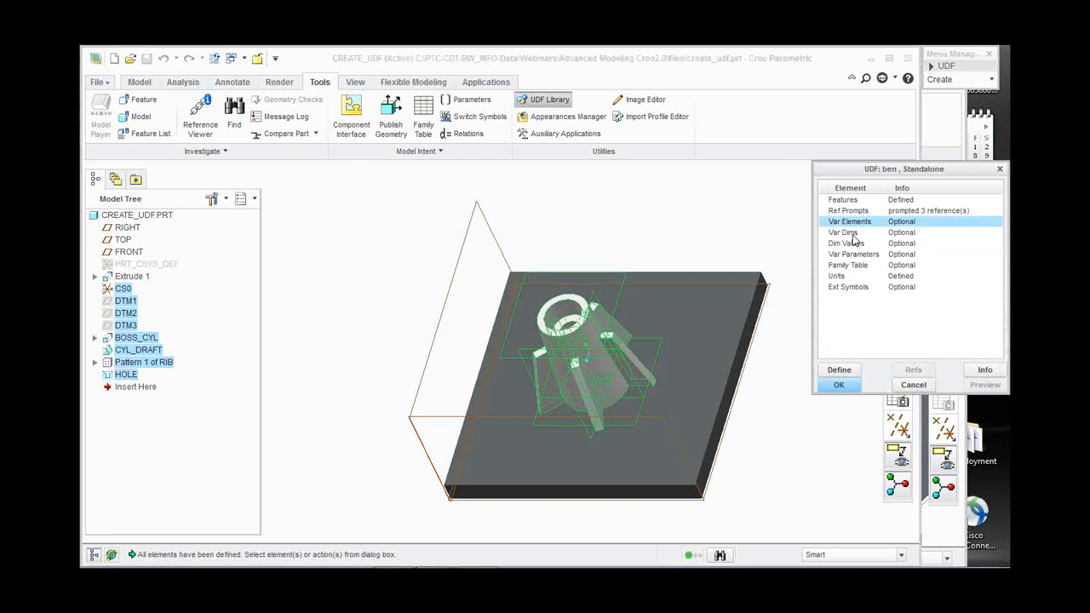
{"action": "left_click", "coordinate": [851, 235]}
{"action": "left_click", "coordinate": [839, 370]}
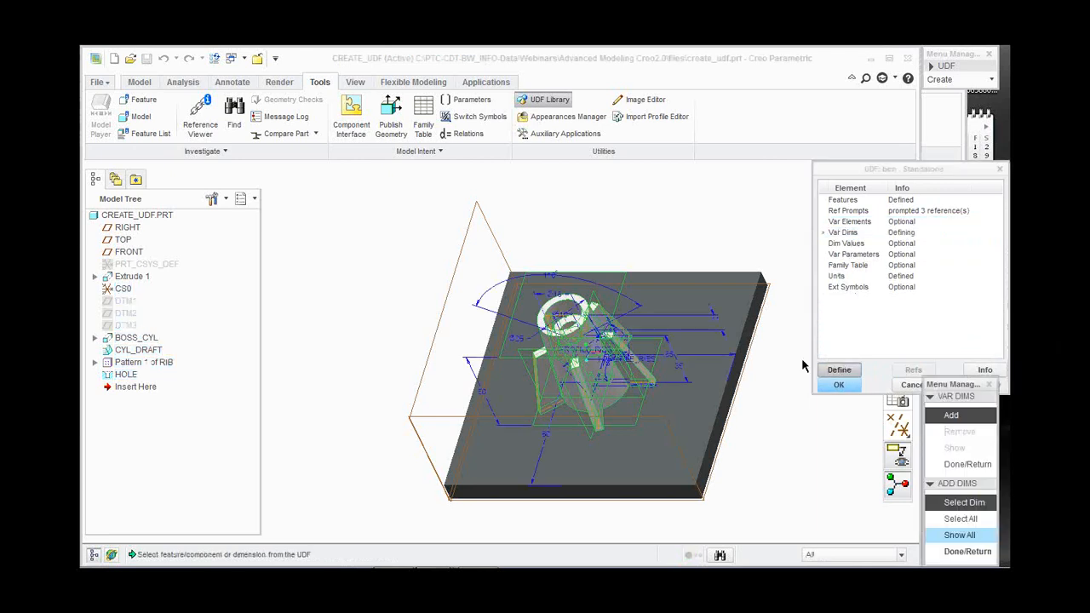
{"action": "left_click", "coordinate": [960, 535]}
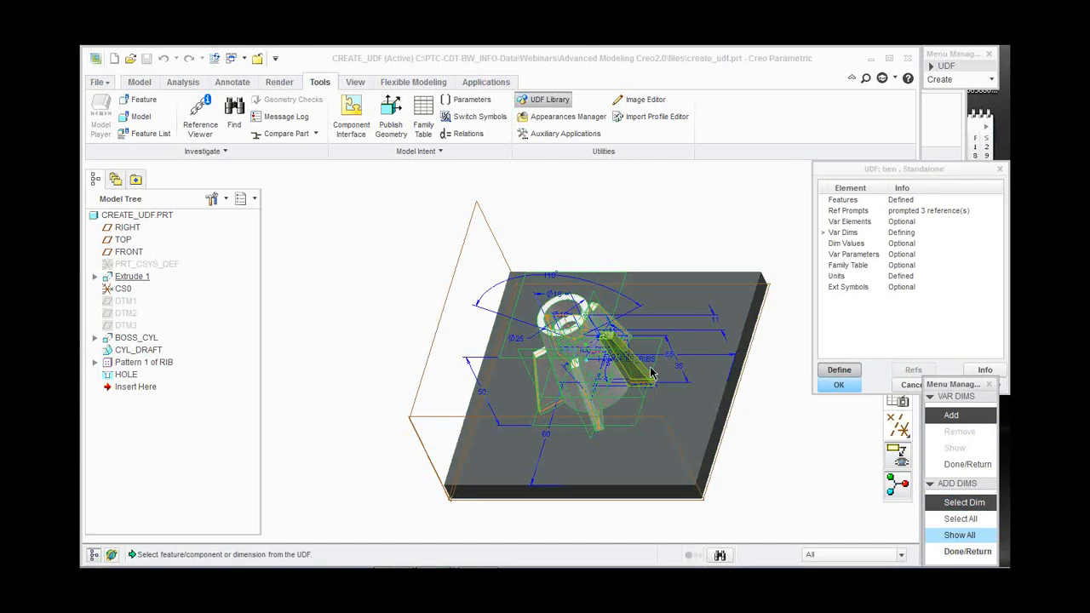
{"action": "scroll", "coordinate": [639, 356], "scroll_direction": "down", "scroll_amount": 3}
{"action": "middle_click_drag", "start_coordinate": [646, 360], "coordinate": [570, 344]}
{"action": "scroll", "coordinate": [562, 340], "scroll_direction": "down", "scroll_amount": 3}
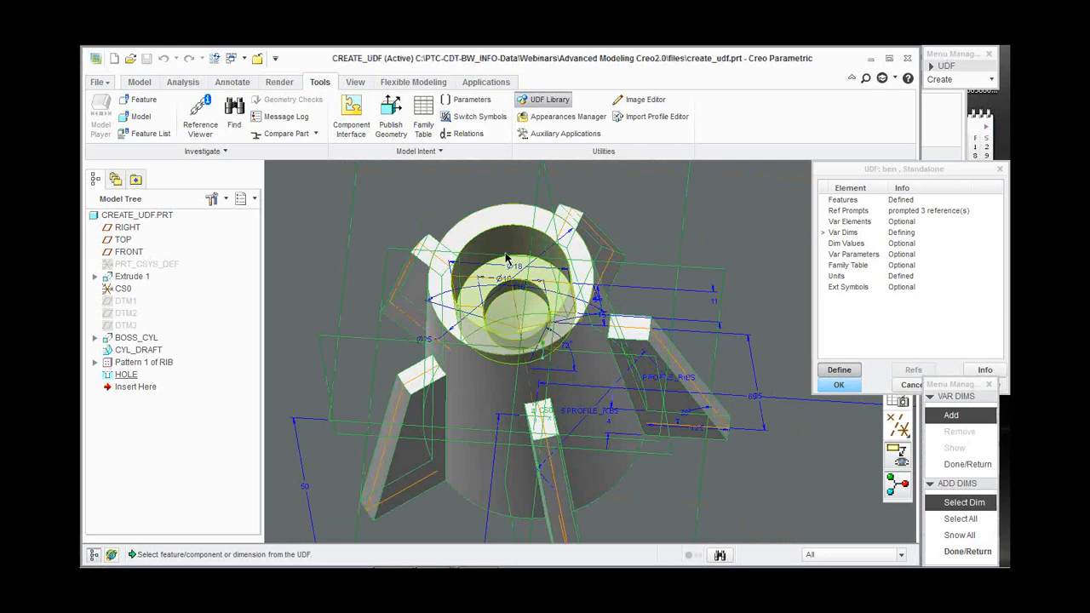
{"action": "scroll", "coordinate": [554, 358], "scroll_direction": "up", "scroll_amount": 5}
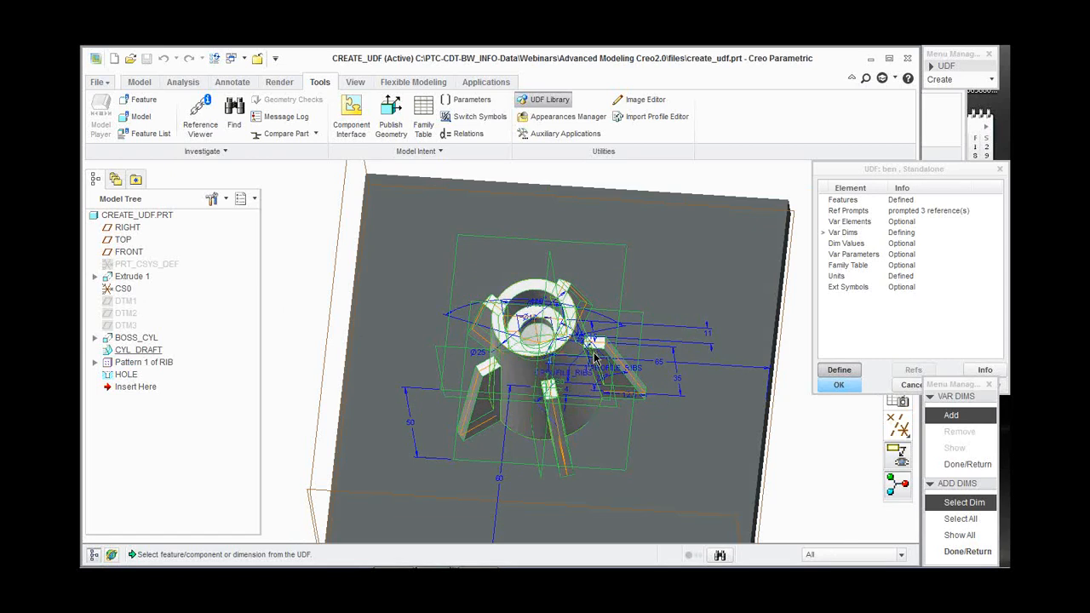
{"action": "mouse_move", "coordinate": [581, 407]}
{"action": "middle_mouse_down"}
{"action": "mouse_move", "coordinate": [558, 350]}
{"action": "mouse_move", "coordinate": [588, 400]}
{"action": "middle_mouse_up"}
{"action": "left_click", "coordinate": [968, 551]}
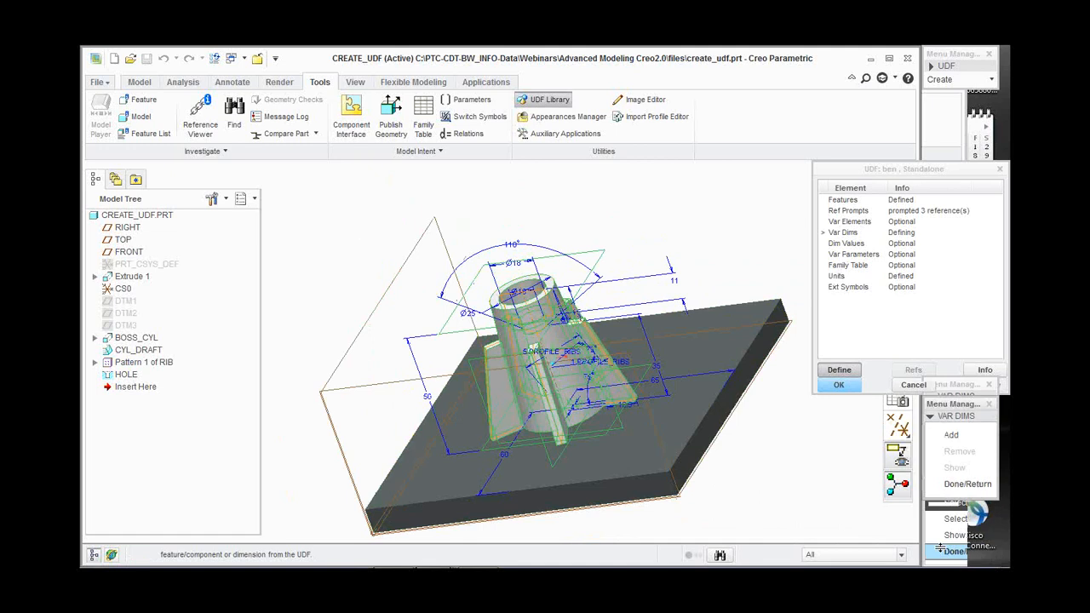
{"action": "left_click", "coordinate": [954, 483]}
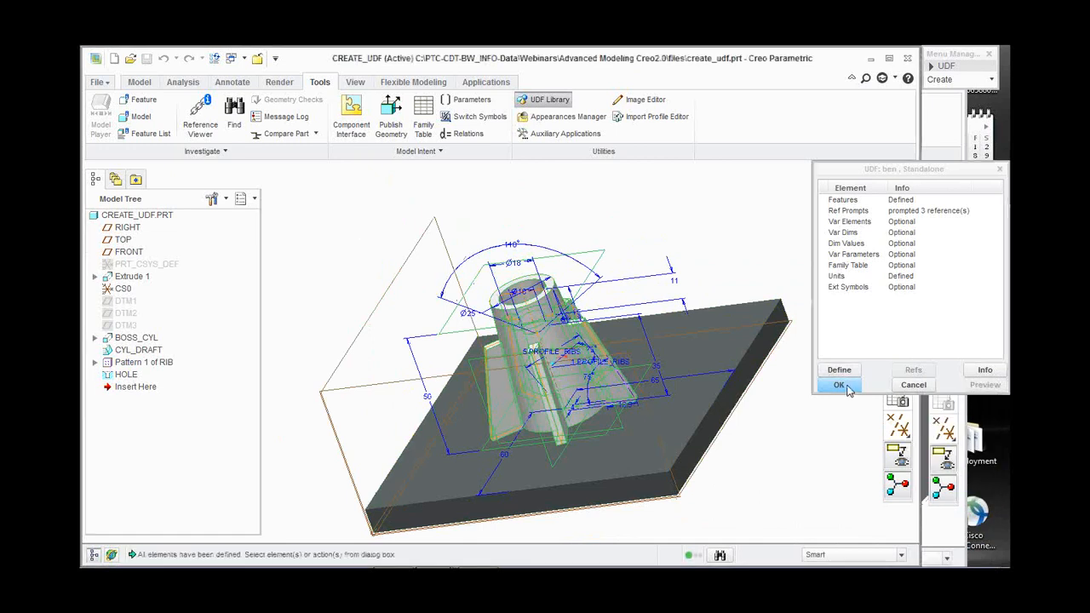
Store the completed UDF definition and leave the UDF library.
{"action": "left_click", "coordinate": [839, 385]}
{"action": "left_click", "coordinate": [954, 168]}
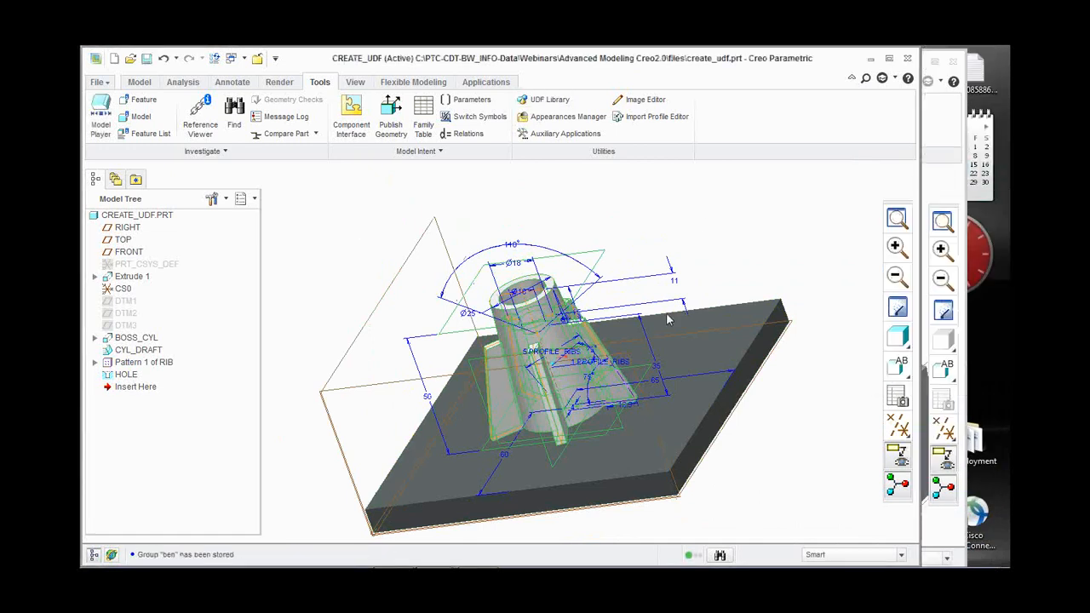
{"action": "middle_click_drag", "start_coordinate": [670, 320], "coordinate": [669, 353]}
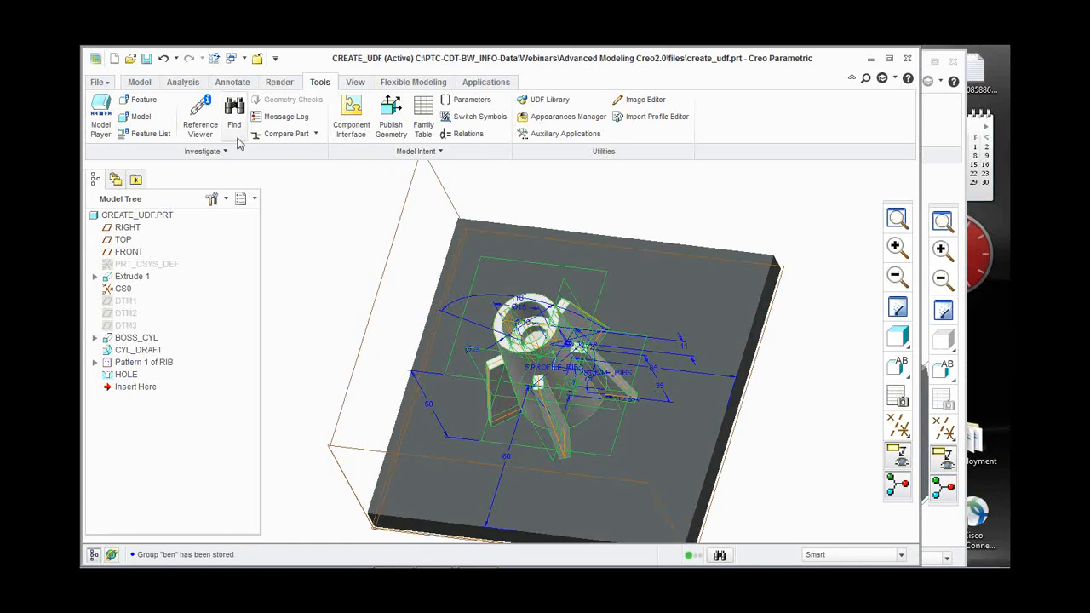
Open the part place_udf.prt from the files folder.
{"action": "left_click", "coordinate": [130, 58]}
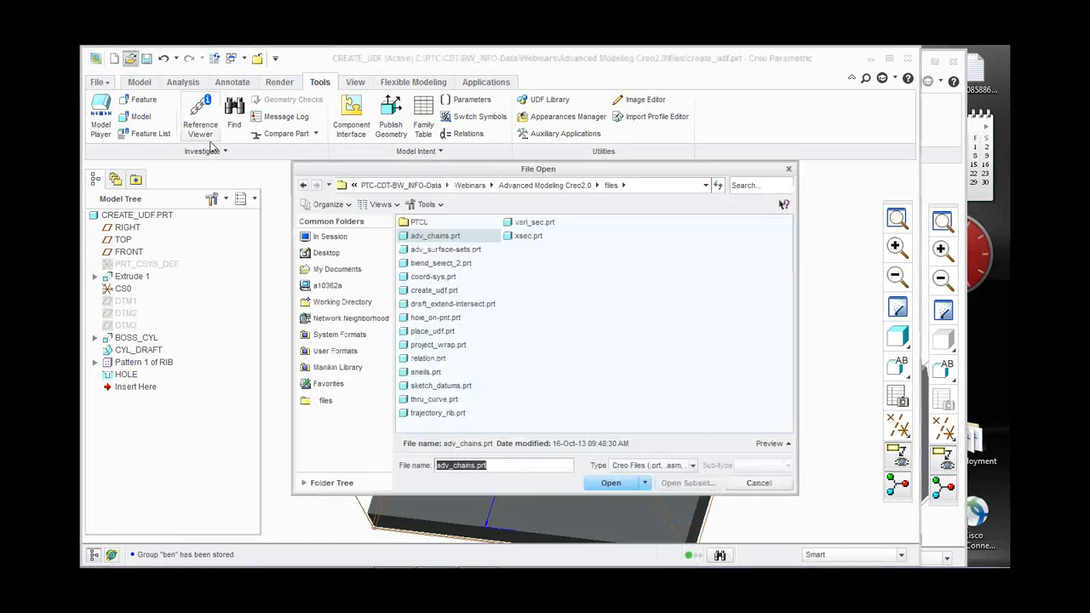
{"action": "left_click", "coordinate": [436, 332]}
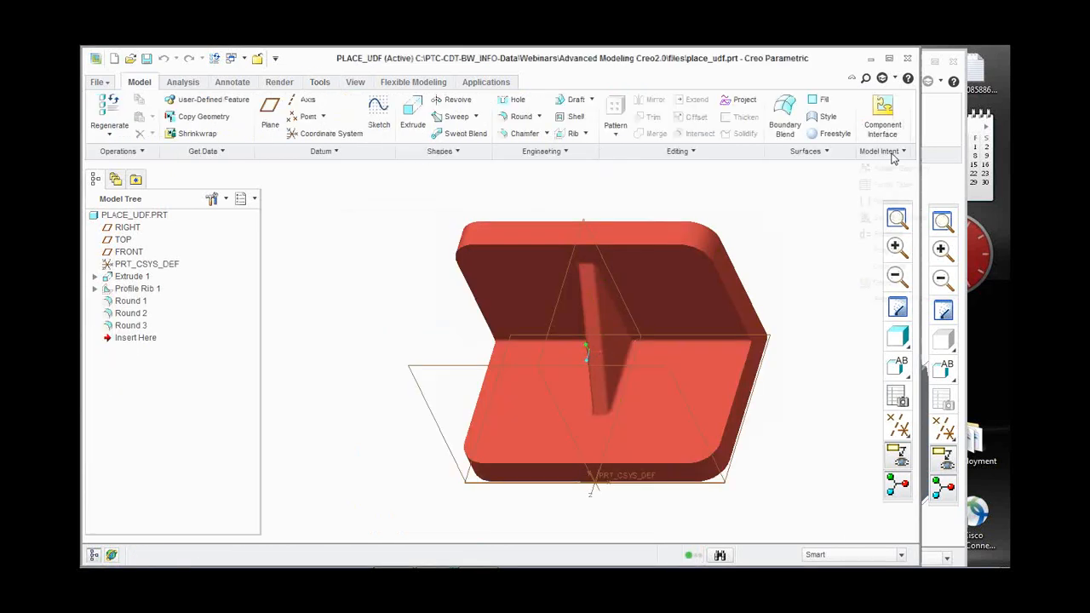
Search the commands for "us" to locate the User-Defined Feature command.
{"action": "left_click", "coordinate": [881, 150]}
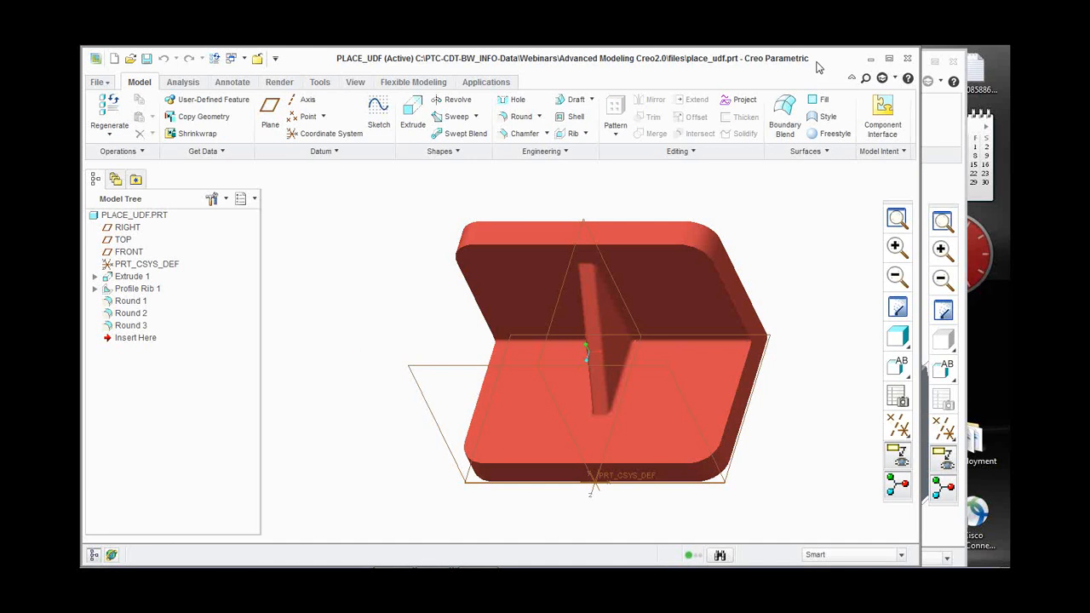
{"action": "left_click", "coordinate": [881, 149]}
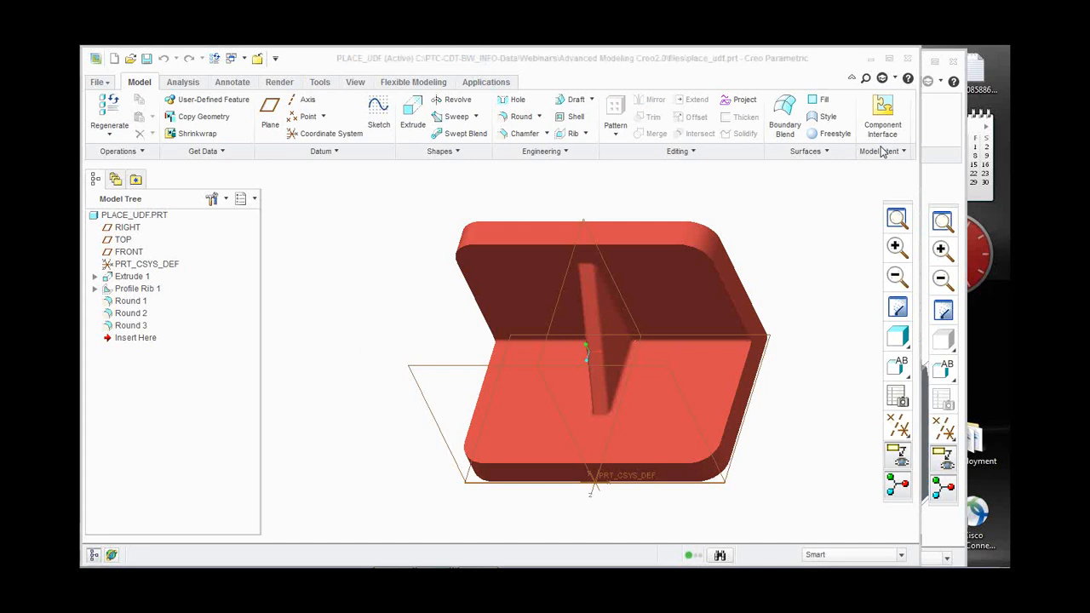
{"action": "left_click", "coordinate": [867, 79]}
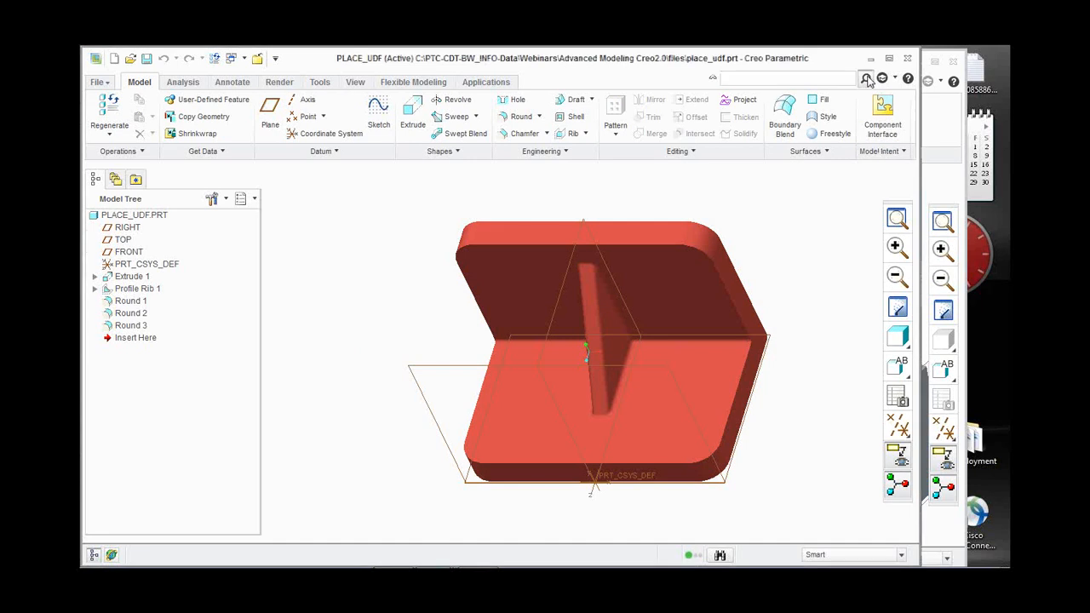
{"action": "type", "text": "u"}
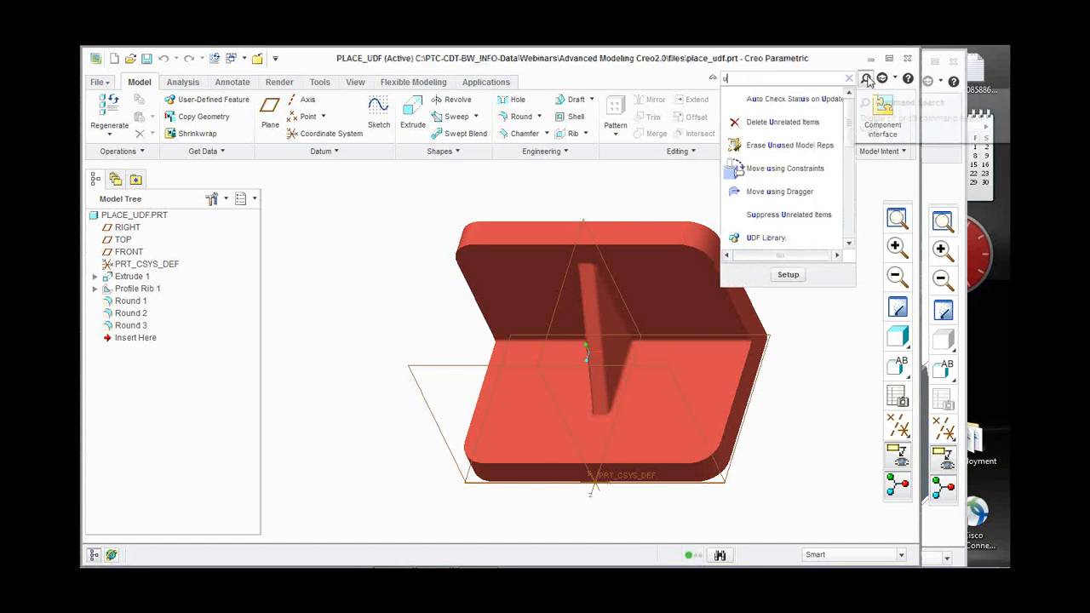
{"action": "type", "text": "use"}
{"action": "key", "text": "BackSpace"}
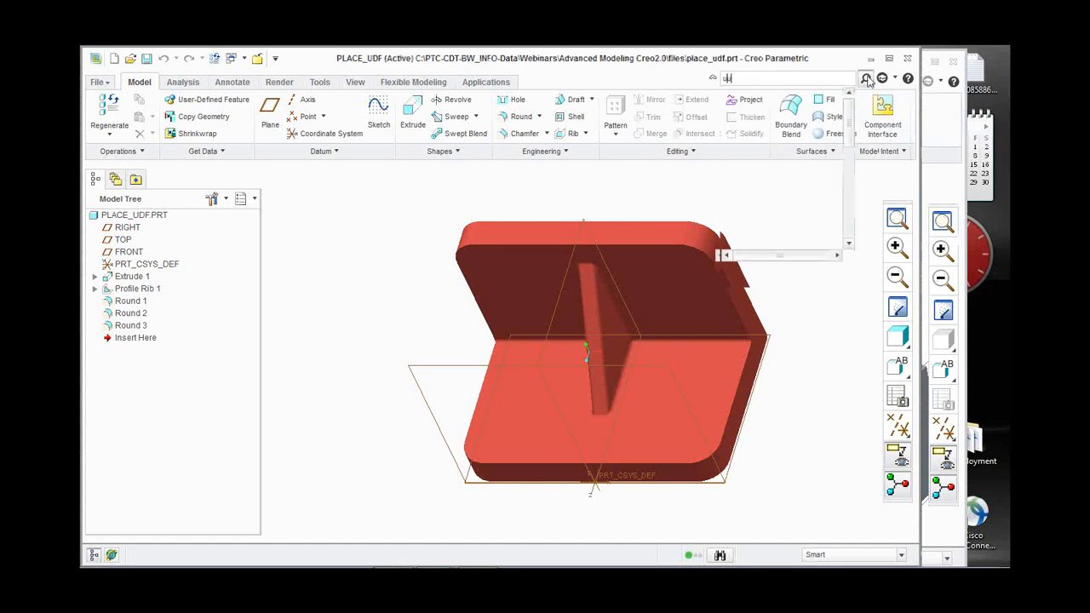
{"action": "type", "text": "s"}
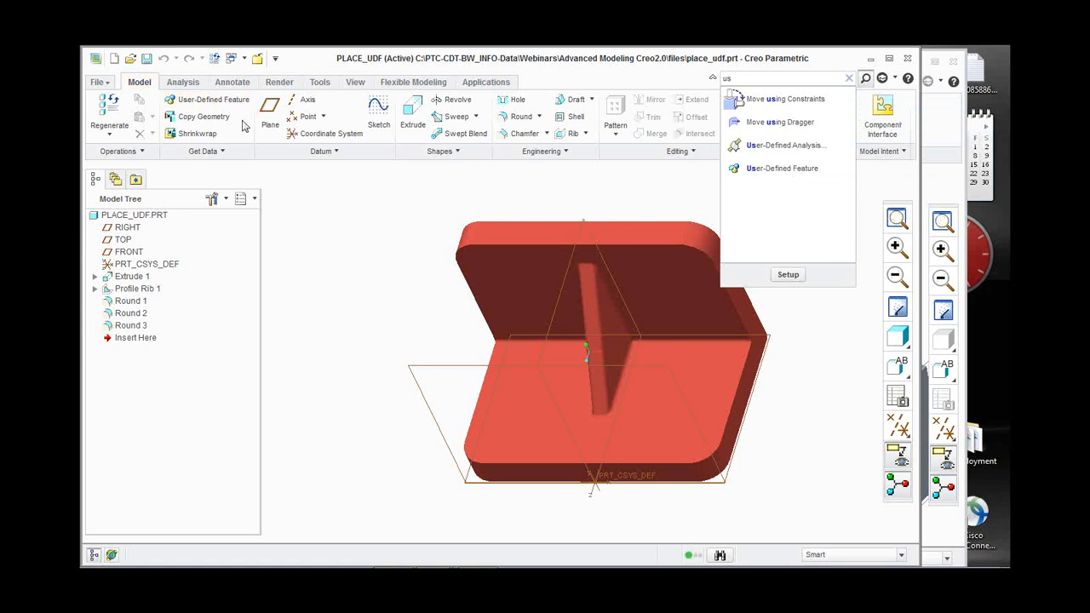
Insert a user-defined feature from ben.gph in the files folder and bring up its placement settings.
{"action": "left_click", "coordinate": [213, 99]}
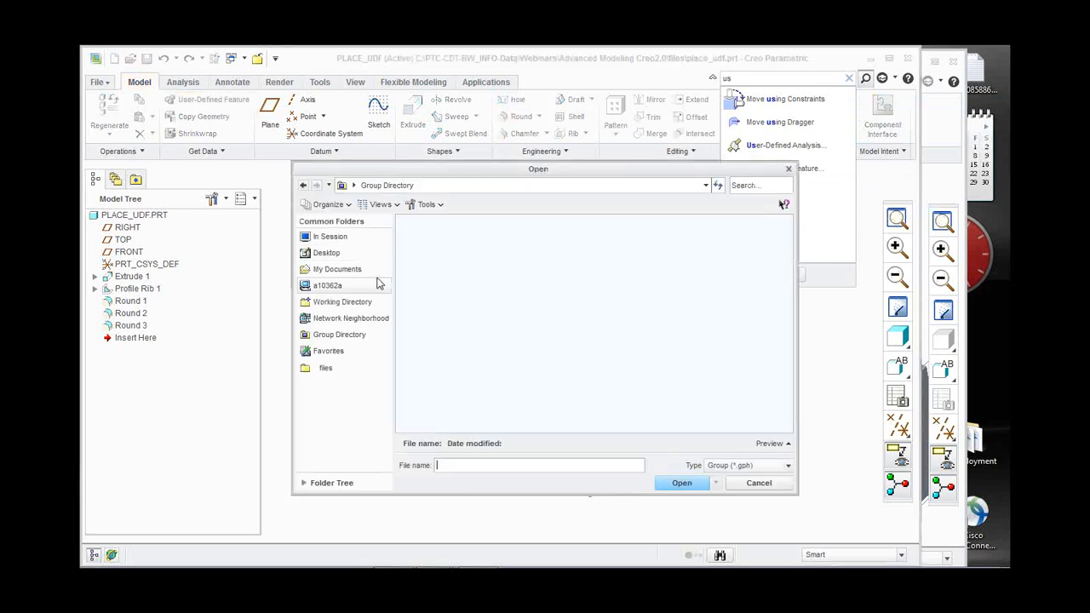
{"action": "left_click", "coordinate": [325, 368]}
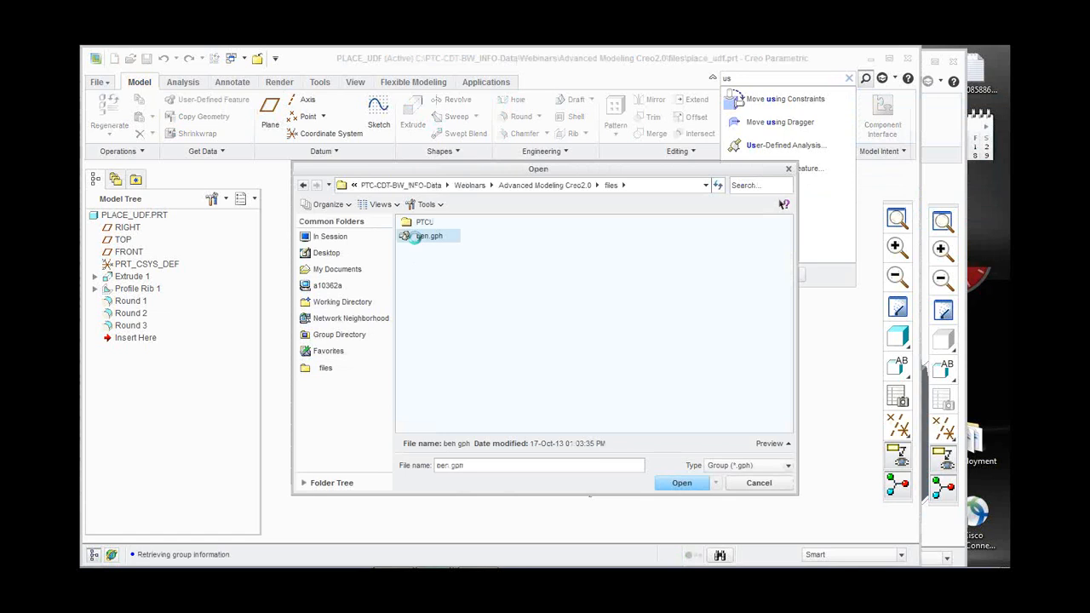
{"action": "double_click", "coordinate": [426, 237]}
{"action": "left_click_drag", "start_coordinate": [883, 174], "coordinate": [846, 160]}
{"action": "left_click", "coordinate": [897, 238]}
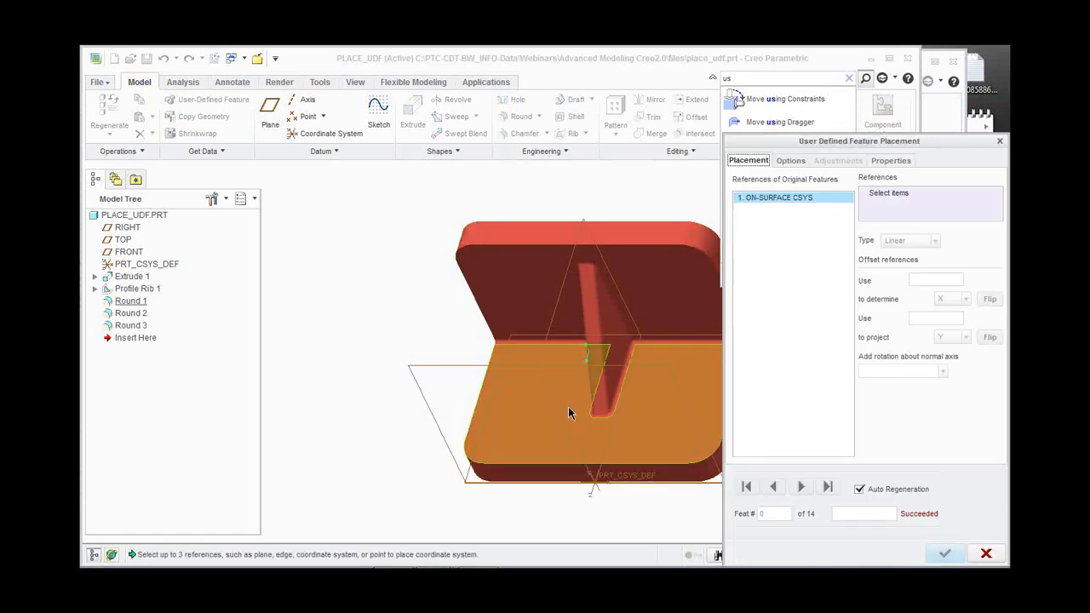
Place the user-defined feature on the base's upper face, with its side and front faces as references offset about 47.10 and 57.25.
{"action": "left_click", "coordinate": [525, 404]}
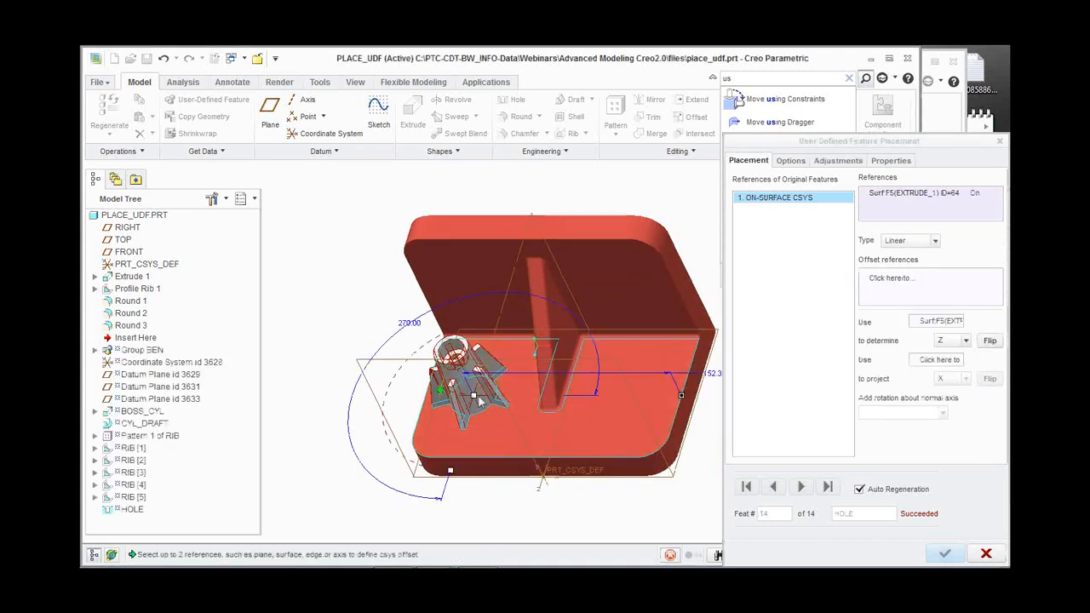
{"action": "left_click", "coordinate": [479, 399]}
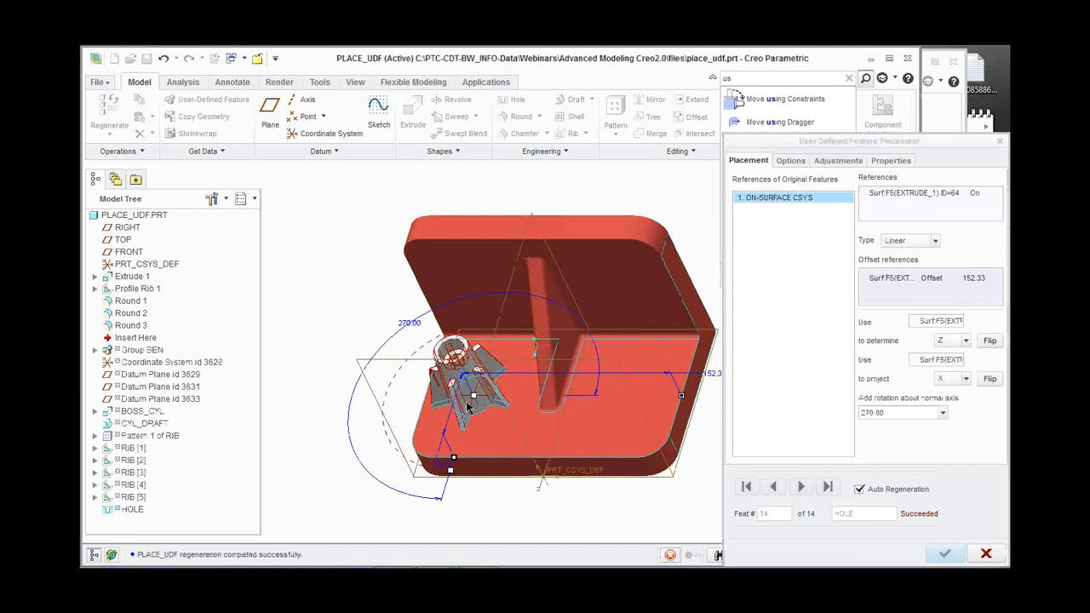
{"action": "left_click_drag", "start_coordinate": [467, 407], "coordinate": [617, 395]}
{"action": "scroll", "coordinate": [519, 462], "scroll_direction": "up", "scroll_amount": 2}
{"action": "scroll", "coordinate": [609, 455], "scroll_direction": "down", "scroll_amount": 1}
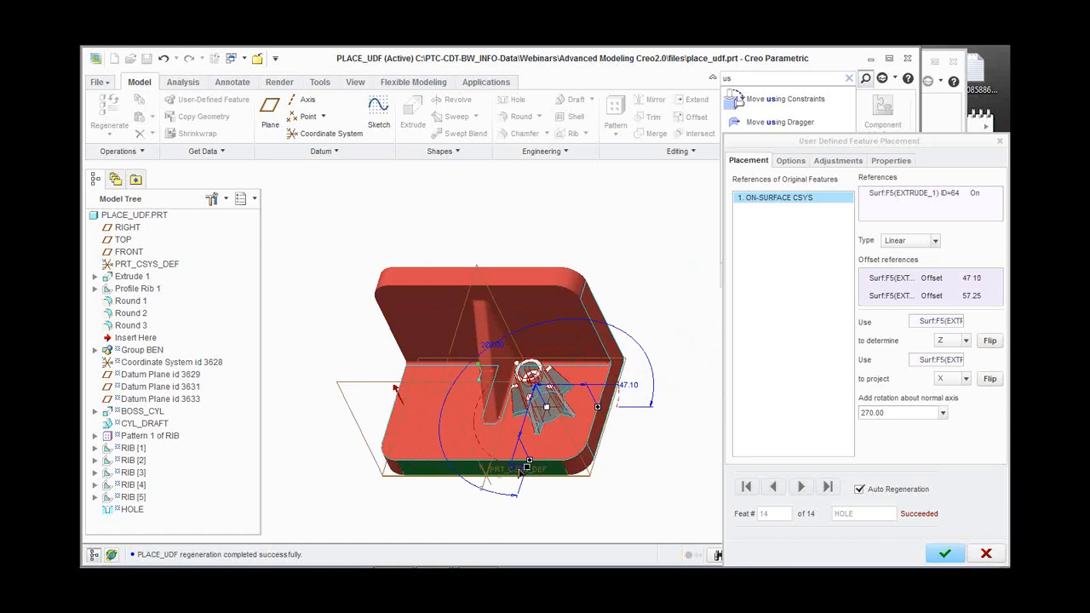
Rotate the ribbed boss to 220 degrees about the normal axis and accept the user-defined feature placement.
{"action": "left_click_drag", "start_coordinate": [521, 471], "coordinate": [479, 448]}
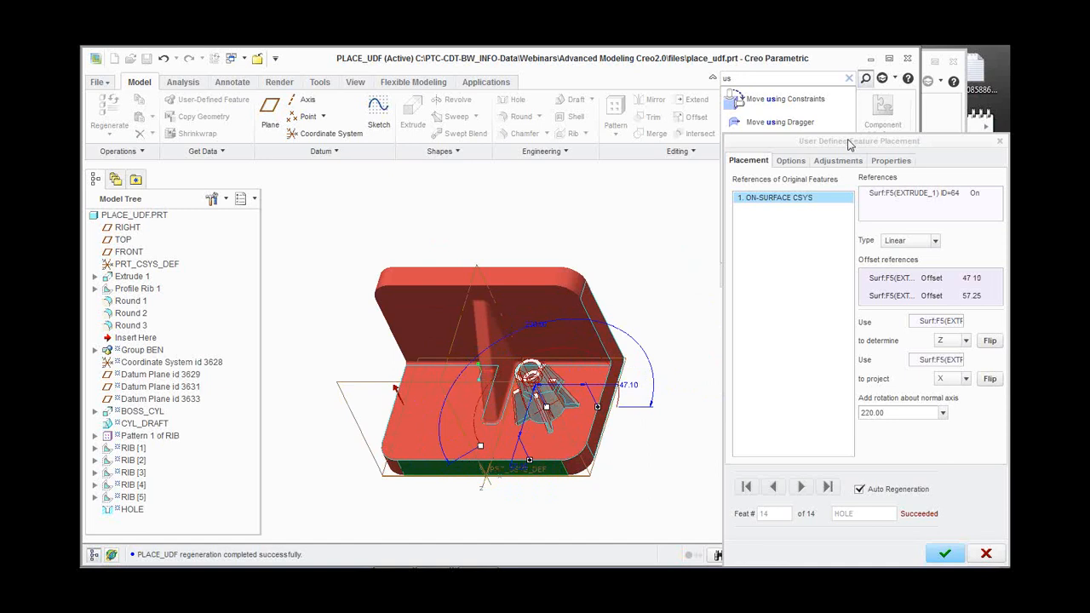
{"action": "left_click_drag", "start_coordinate": [848, 145], "coordinate": [799, 138]}
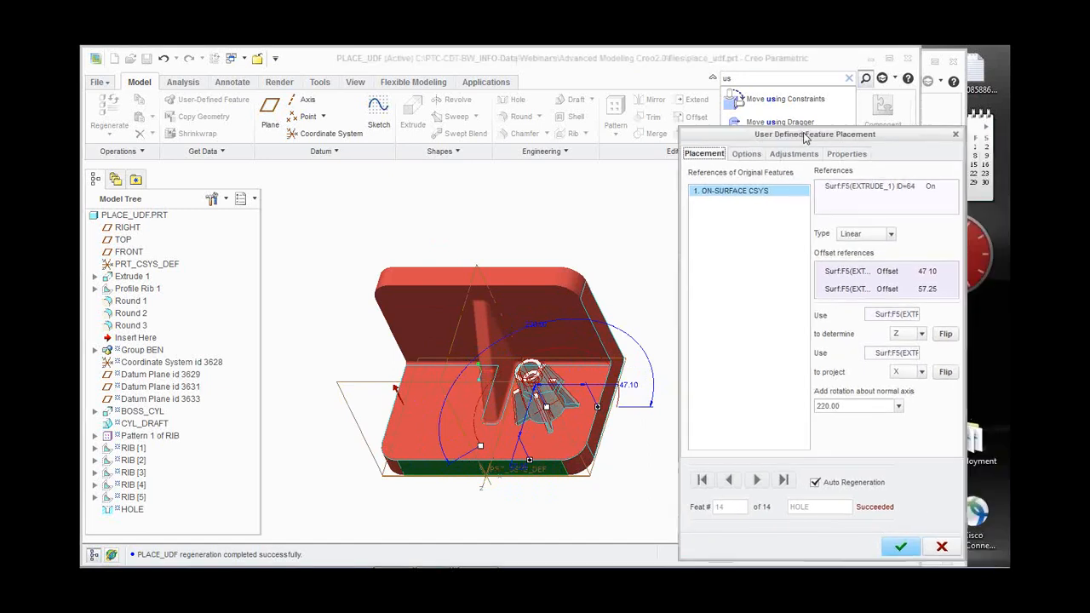
{"action": "left_click", "coordinate": [746, 157]}
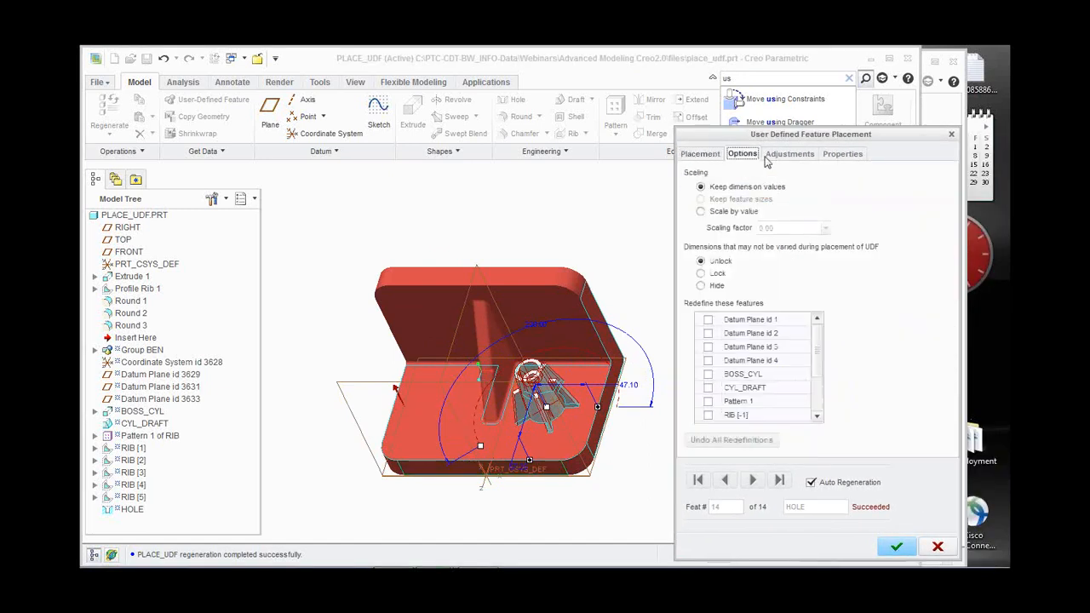
{"action": "left_click", "coordinate": [767, 159]}
{"action": "left_click", "coordinate": [710, 155]}
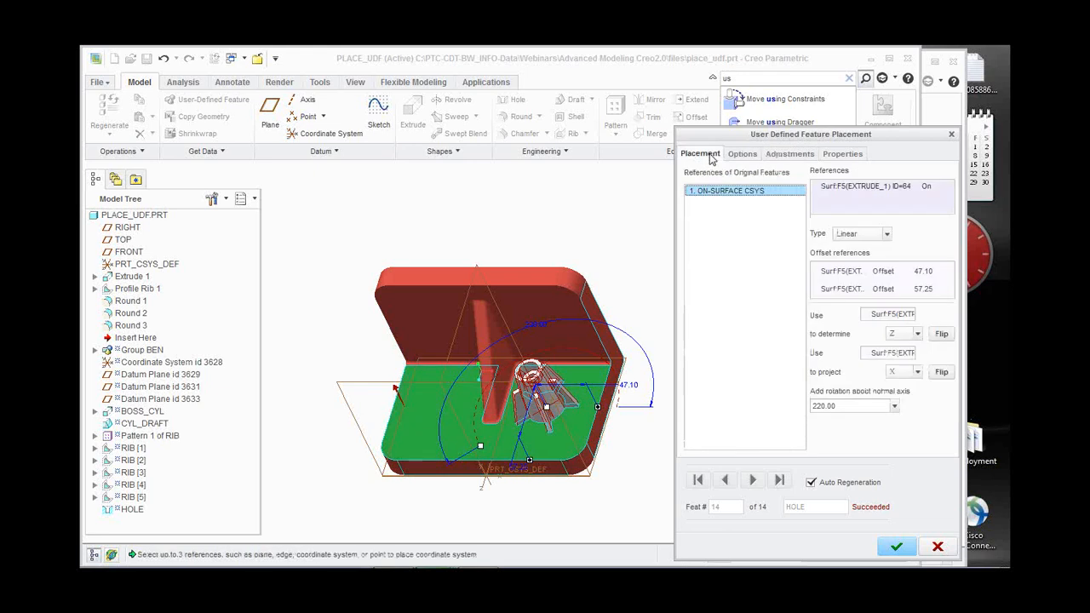
{"action": "scroll", "coordinate": [610, 338], "scroll_direction": "down", "scroll_amount": 5}
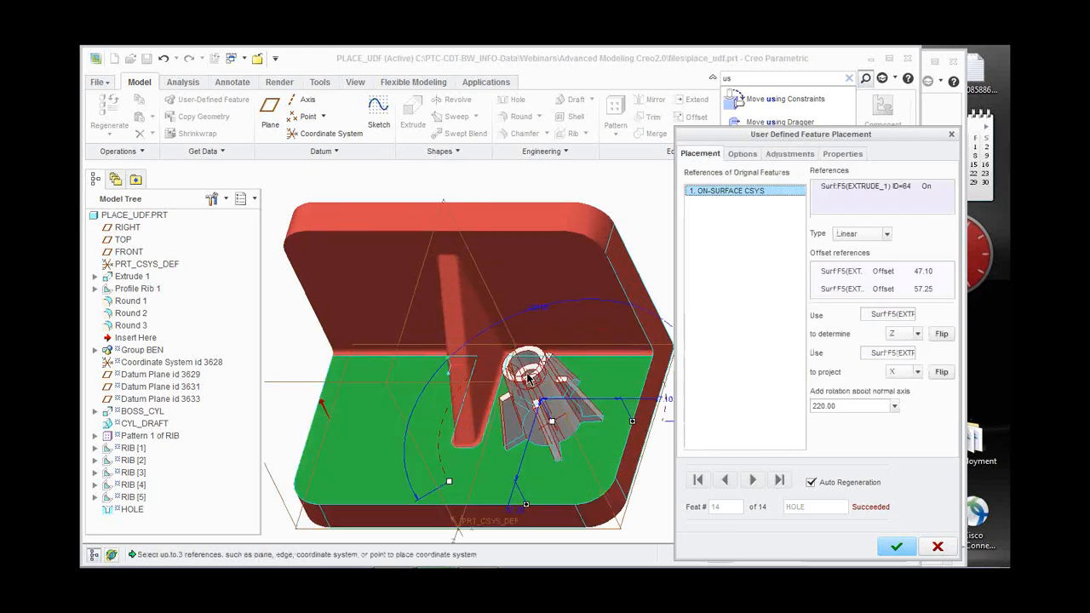
{"action": "scroll", "coordinate": [534, 358], "scroll_direction": "down", "scroll_amount": 3}
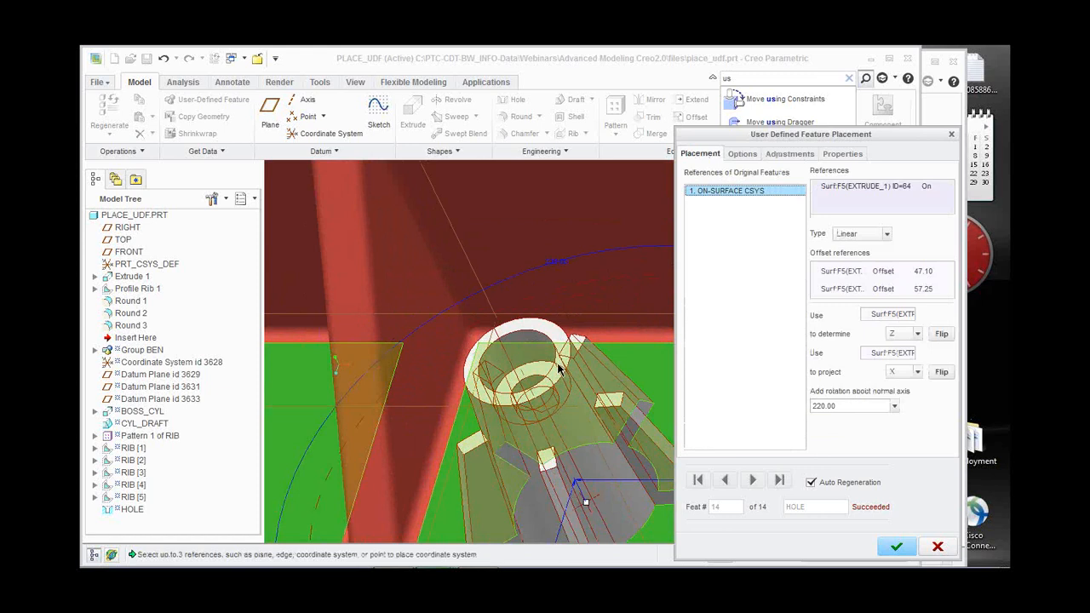
{"action": "scroll", "coordinate": [531, 375], "scroll_direction": "up", "scroll_amount": 5}
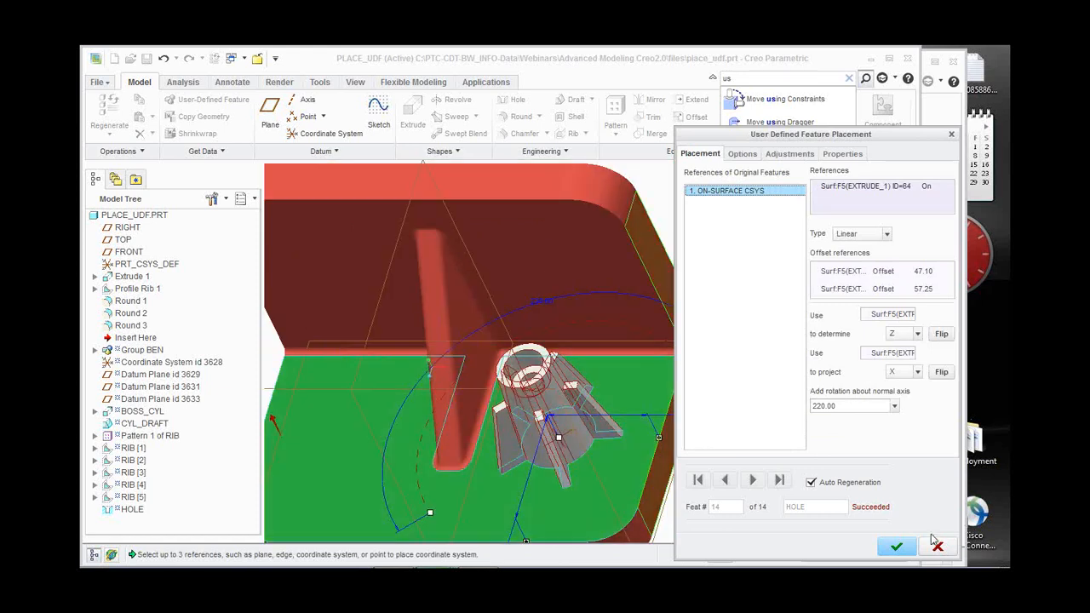
{"action": "left_click", "coordinate": [891, 553]}
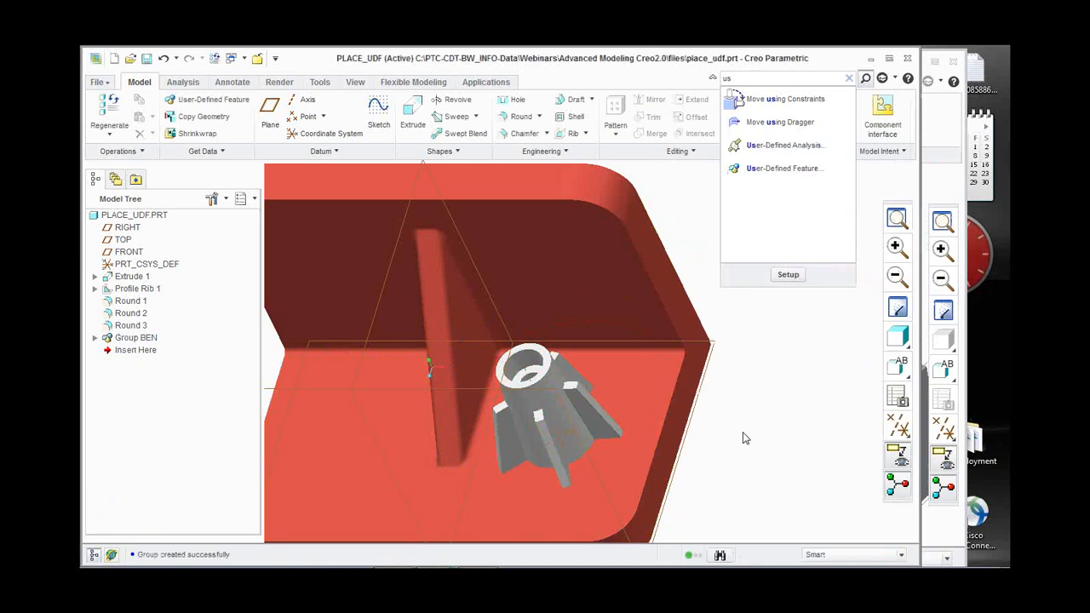
Clear the command search.
{"action": "scroll", "coordinate": [608, 424], "scroll_direction": "up", "scroll_amount": 4}
{"action": "middle_click_drag", "start_coordinate": [608, 423], "coordinate": [579, 400]}
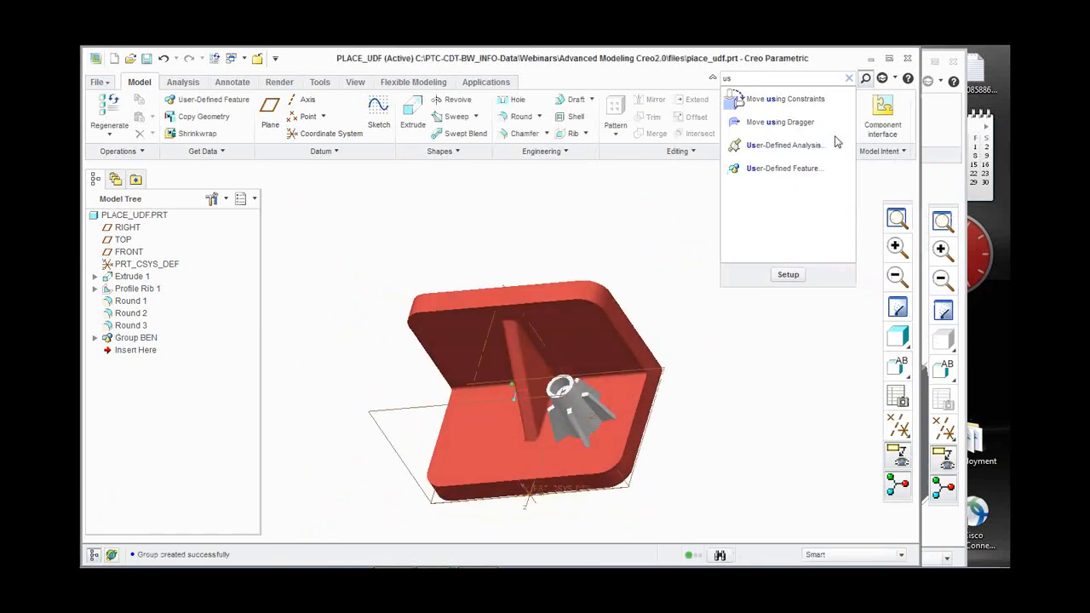
{"action": "left_click", "coordinate": [849, 77]}
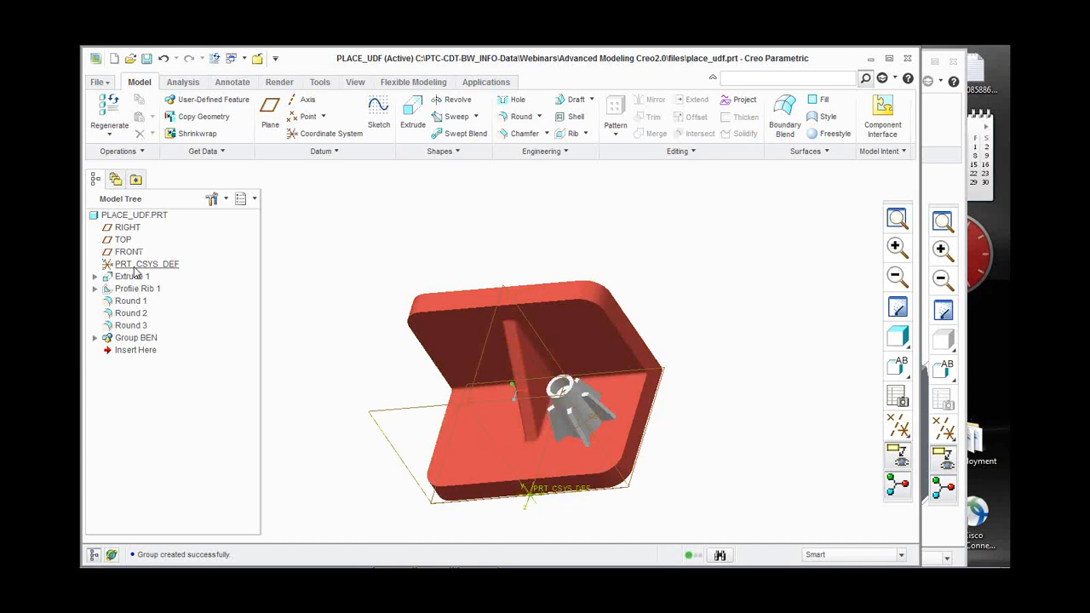
{"action": "left_click", "coordinate": [956, 179]}
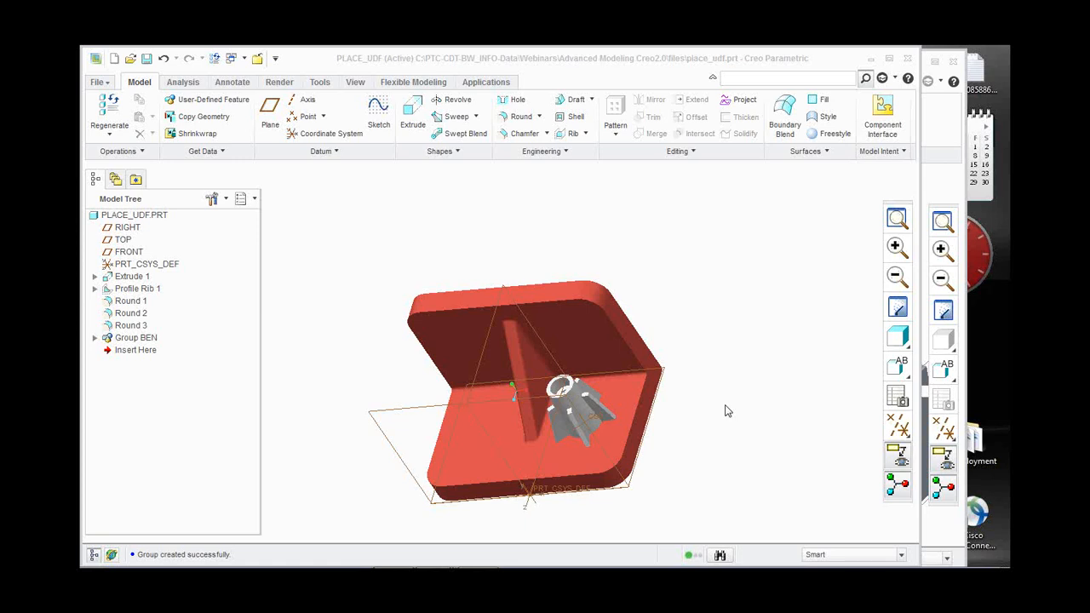
{"action": "mouse_move", "coordinate": [409, 566]}
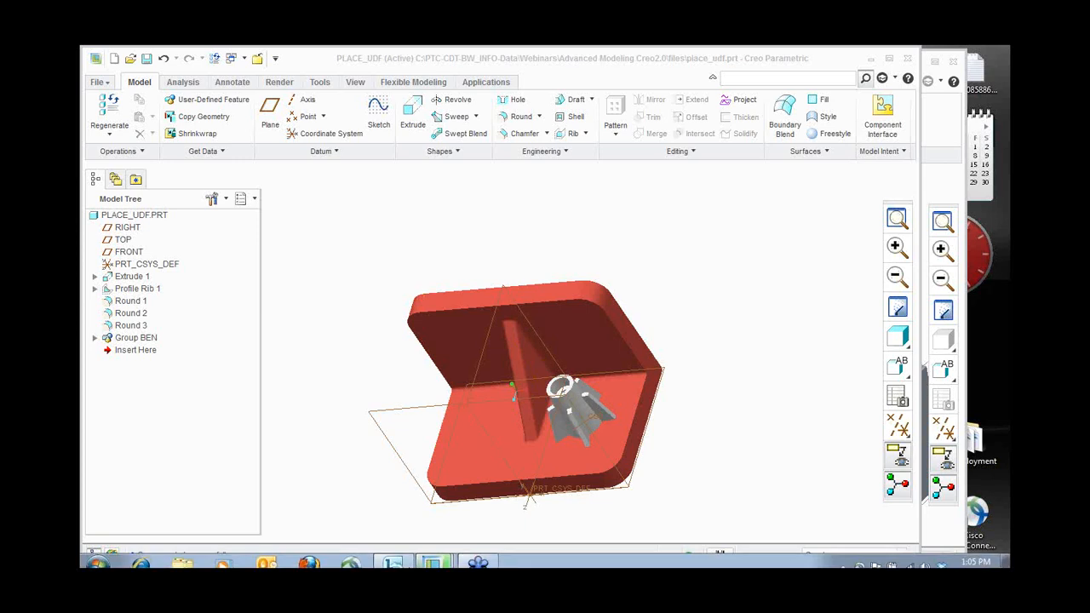
{"action": "right_click", "coordinate": [182, 556]}
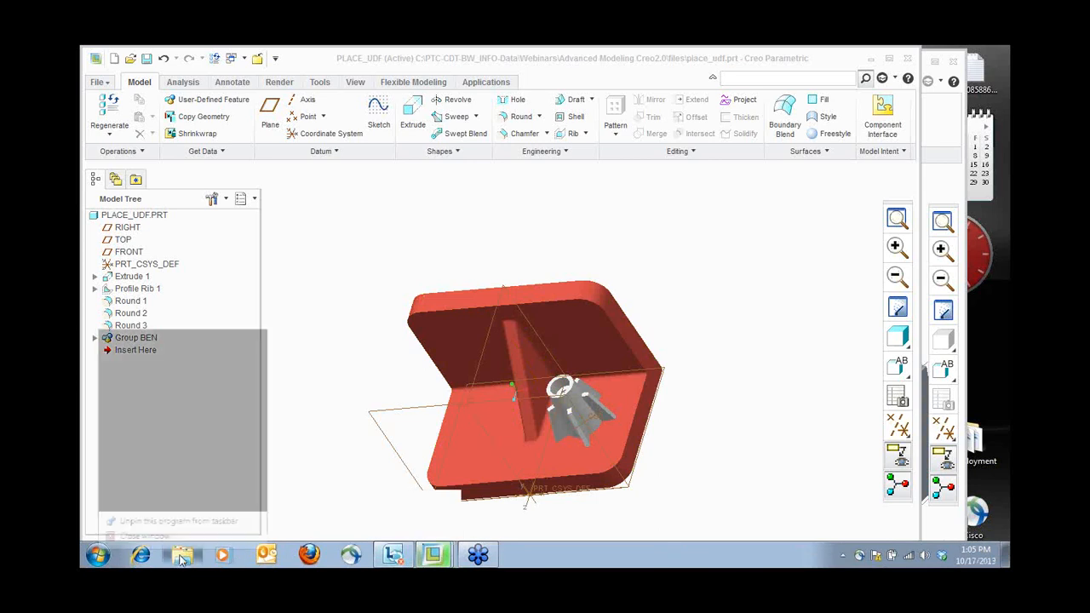
{"action": "left_click", "coordinate": [299, 293]}
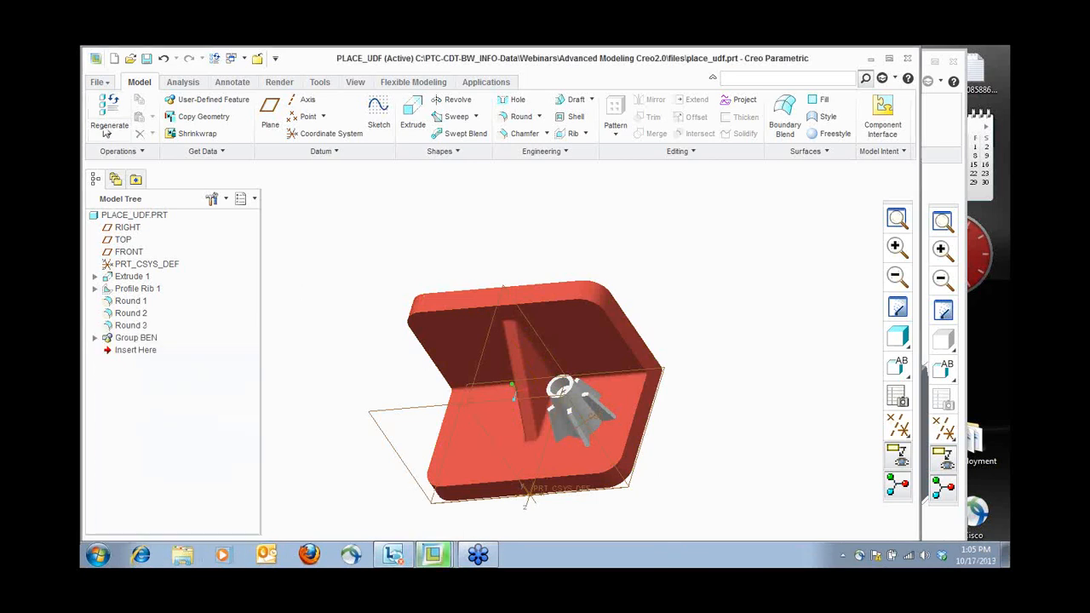
Open the Configuration Editor in the program options.
{"action": "left_click", "coordinate": [97, 82]}
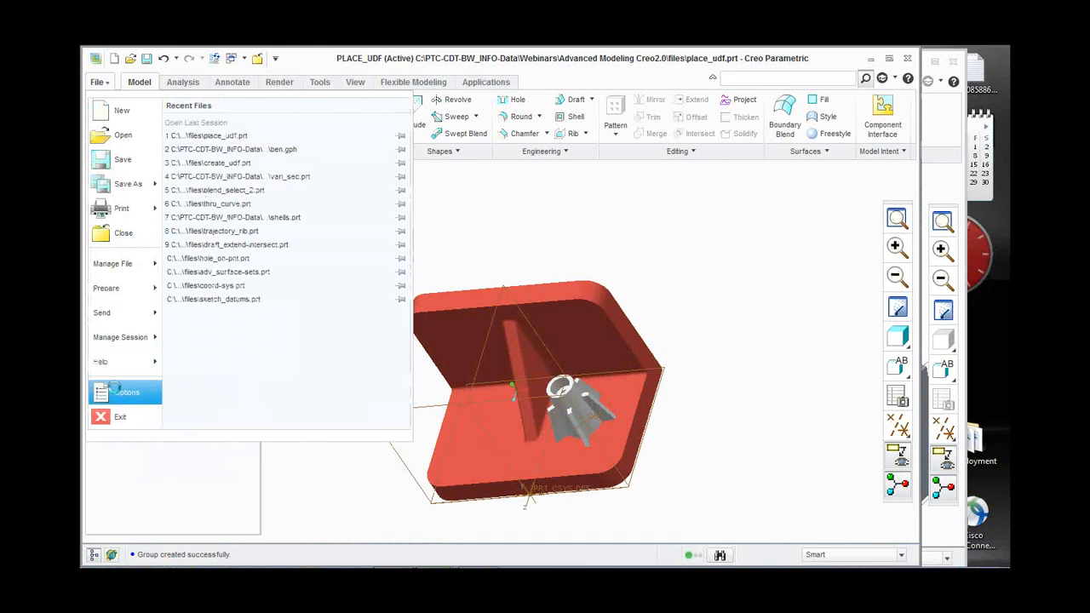
{"action": "left_click", "coordinate": [120, 393]}
{"action": "left_click", "coordinate": [266, 247]}
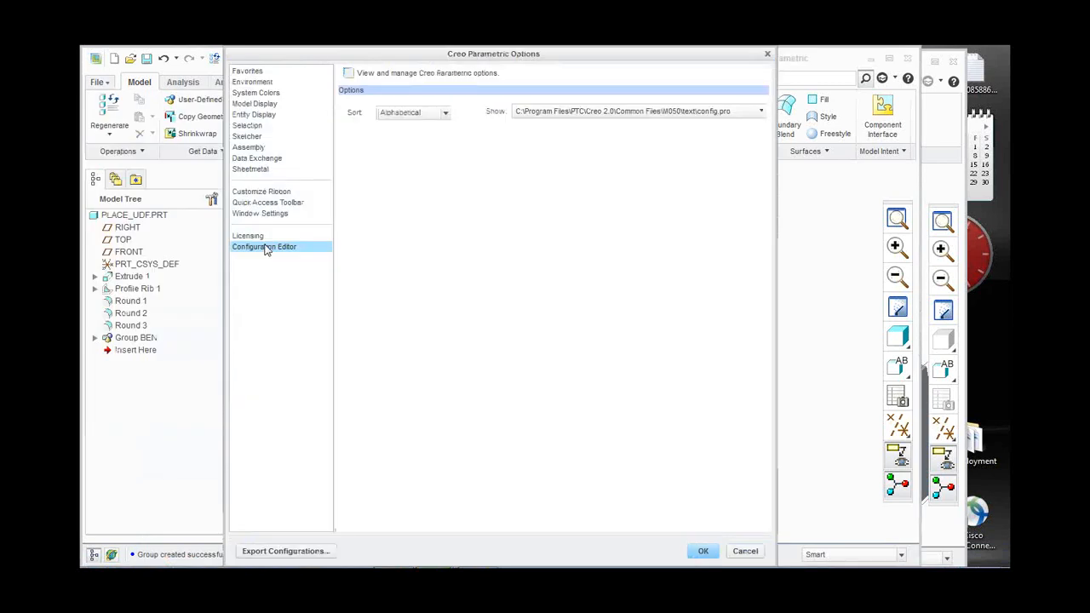
{"action": "left_click_drag", "start_coordinate": [424, 61], "coordinate": [330, 70]}
Search the configuration options for "*group*", select pro_group_dir and widen the results to read its description.
{"action": "left_click", "coordinate": [298, 530]}
{"action": "type", "text": "*group"}
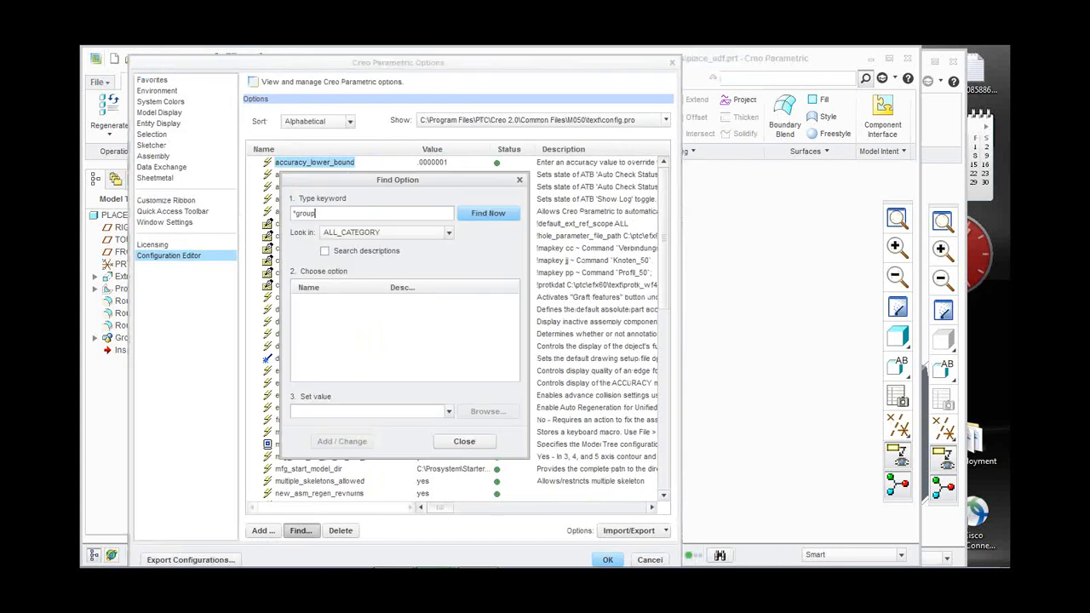
{"action": "type", "text": "*"}
{"action": "left_click", "coordinate": [465, 214]}
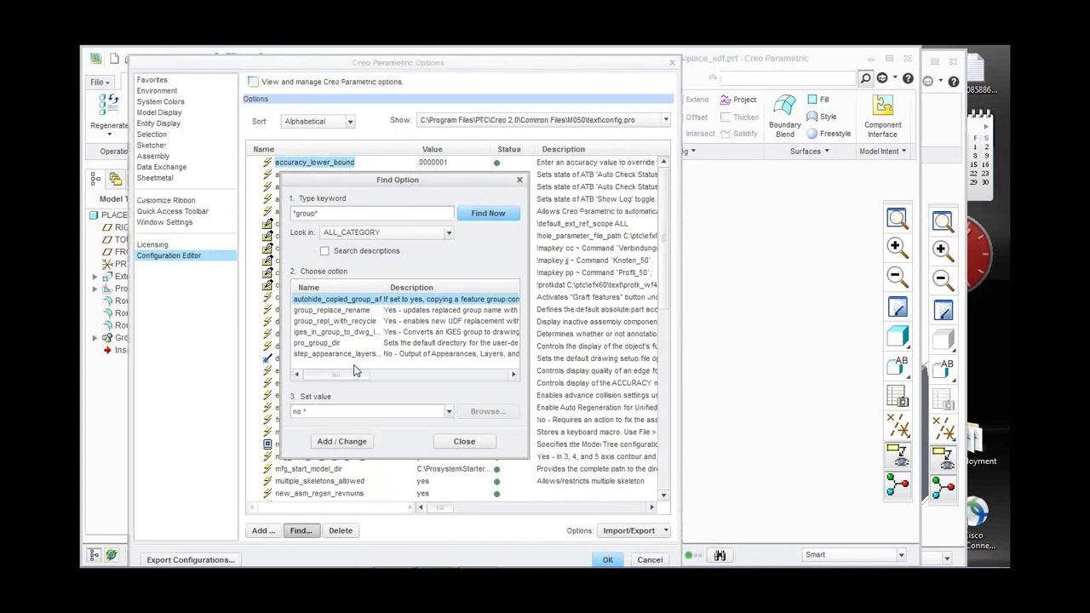
{"action": "left_click", "coordinate": [323, 343]}
{"action": "left_click_drag", "start_coordinate": [280, 349], "coordinate": [139, 348]}
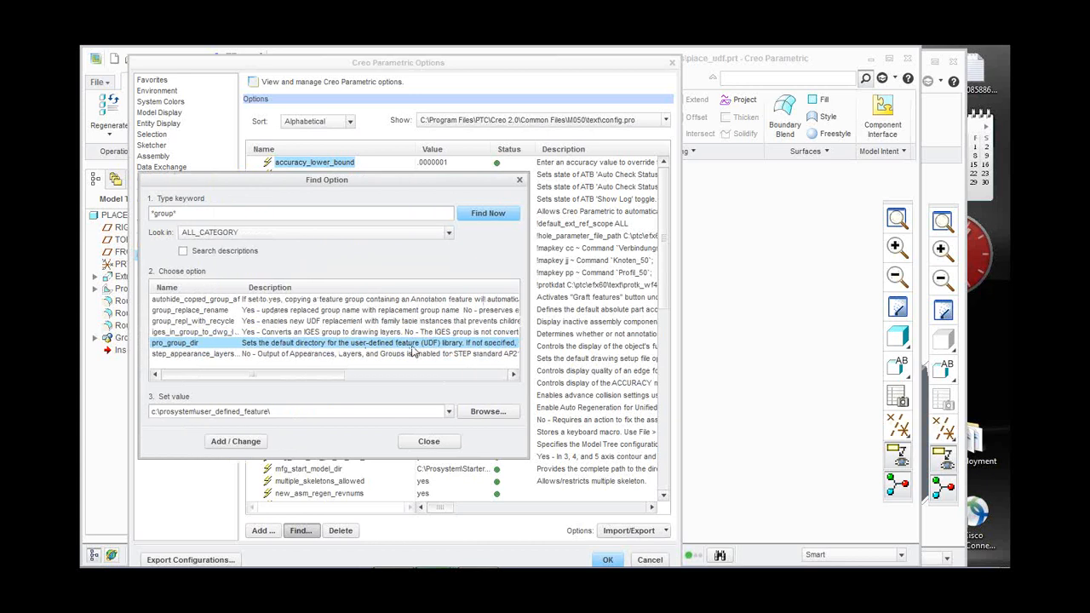